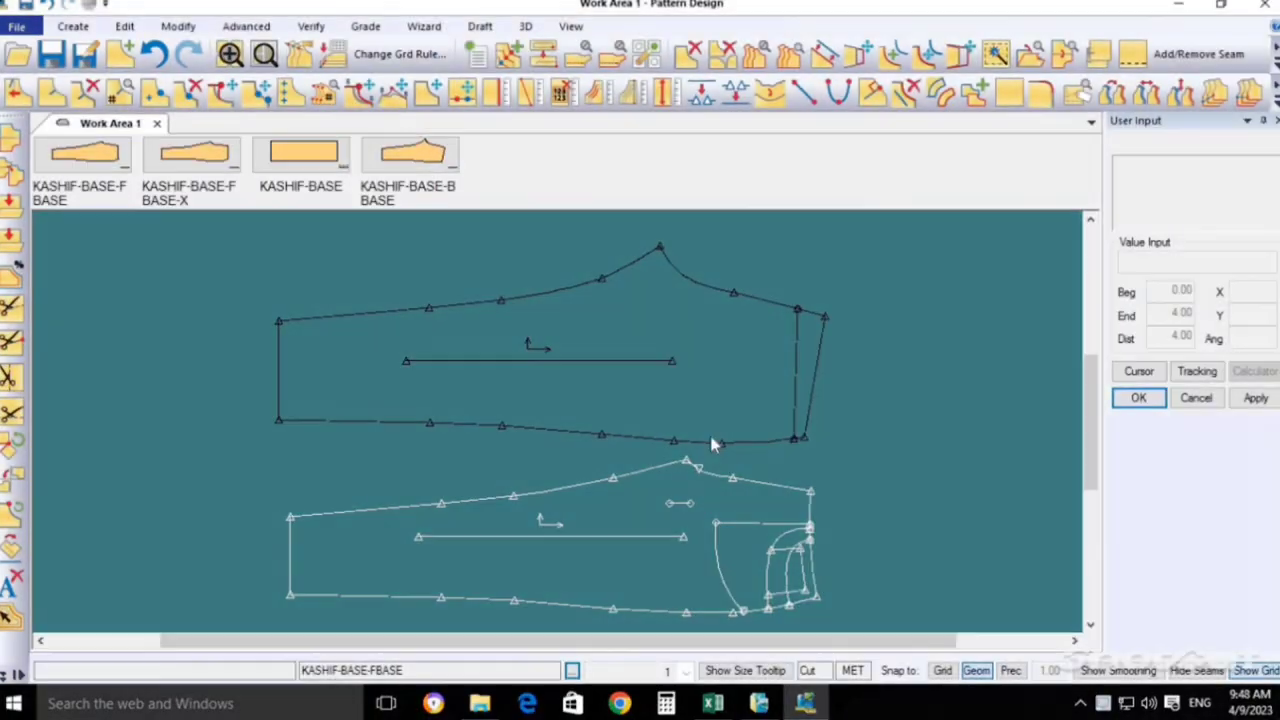
Nudge the front trouser piece slightly left of the back piece.
{"action": "left_click", "coordinate": [709, 431]}
{"action": "scroll", "coordinate": [692, 397], "scroll_direction": "up", "scroll_amount": 1}
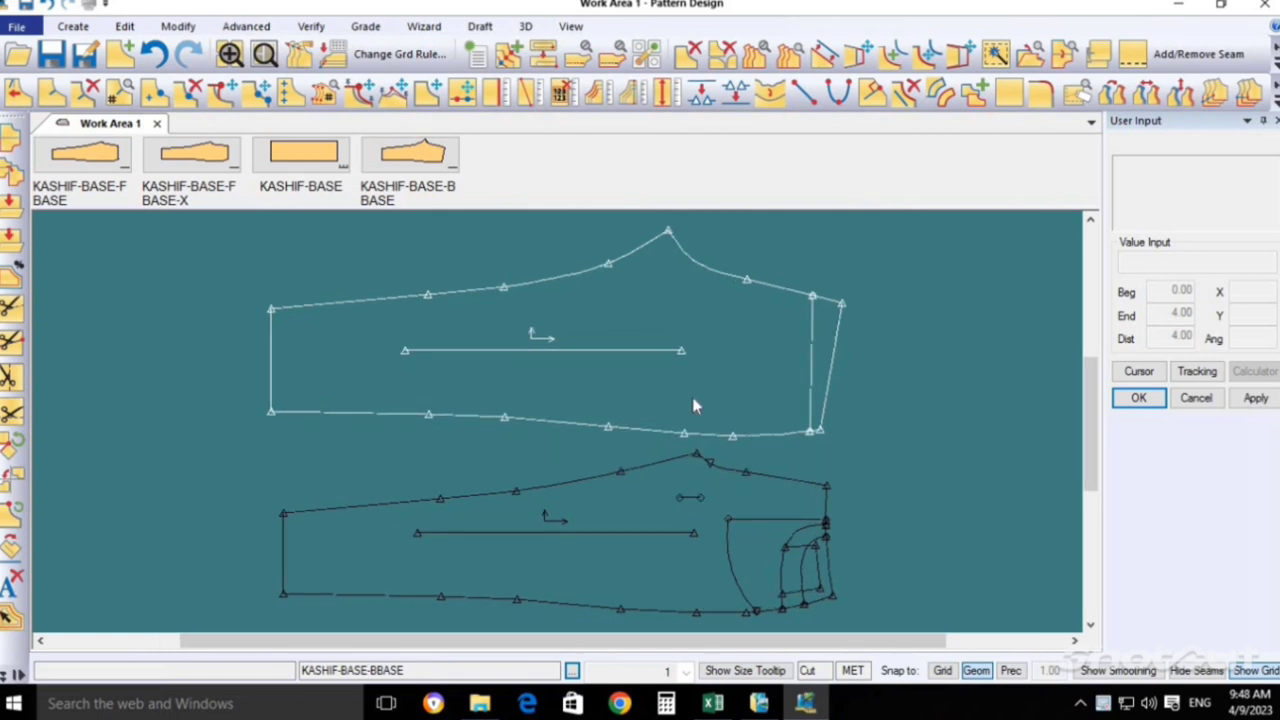
{"action": "left_click_drag", "start_coordinate": [677, 509], "coordinate": [645, 540]}
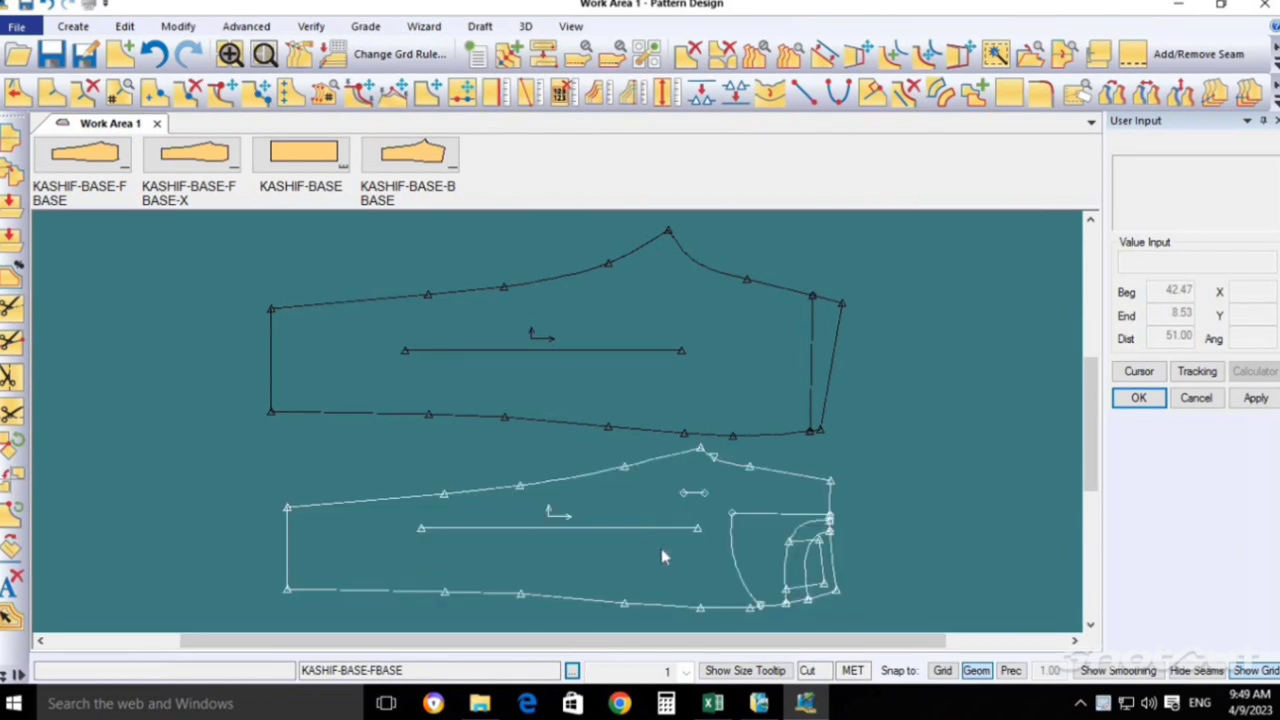
{"action": "left_click", "coordinate": [640, 497]}
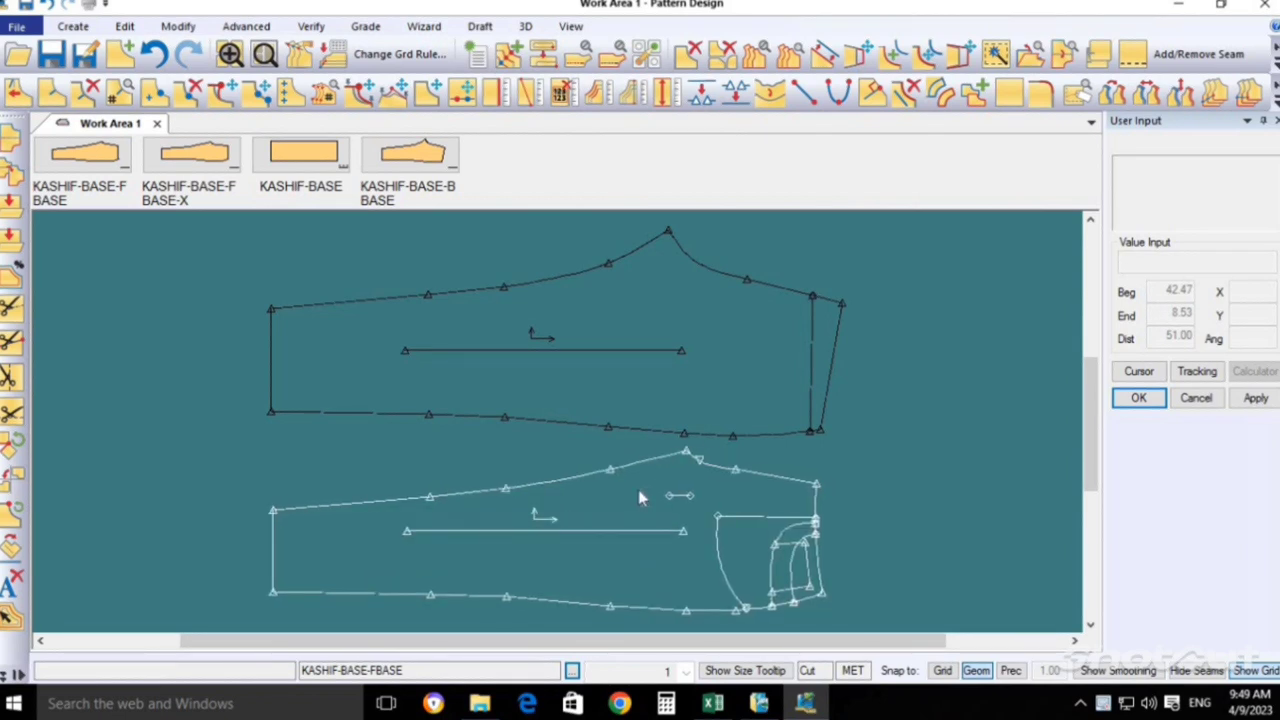
{"action": "scroll", "coordinate": [779, 566], "scroll_direction": "up", "scroll_amount": 1}
{"action": "scroll", "coordinate": [779, 566], "scroll_direction": "up", "scroll_amount": 1}
{"action": "scroll", "coordinate": [777, 555], "scroll_direction": "up", "scroll_amount": 1}
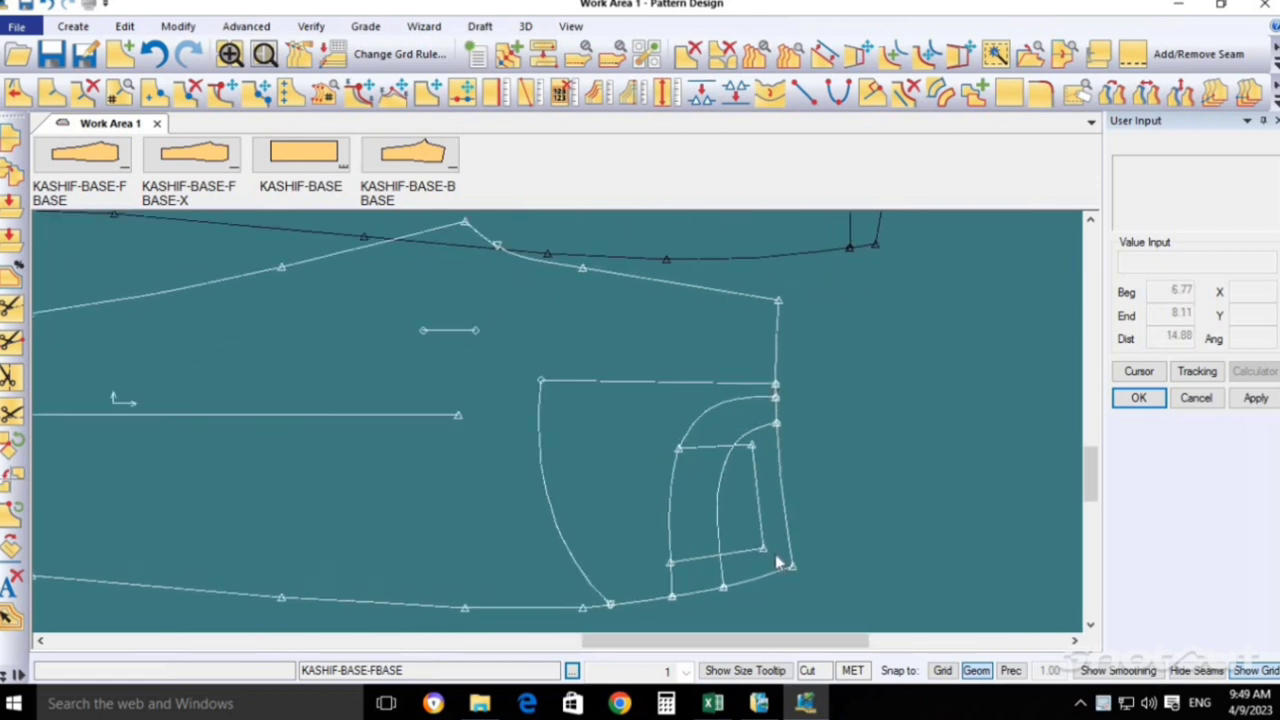
{"action": "scroll", "coordinate": [775, 548], "scroll_direction": "up", "scroll_amount": 1}
{"action": "scroll", "coordinate": [774, 548], "scroll_direction": "down", "scroll_amount": 1}
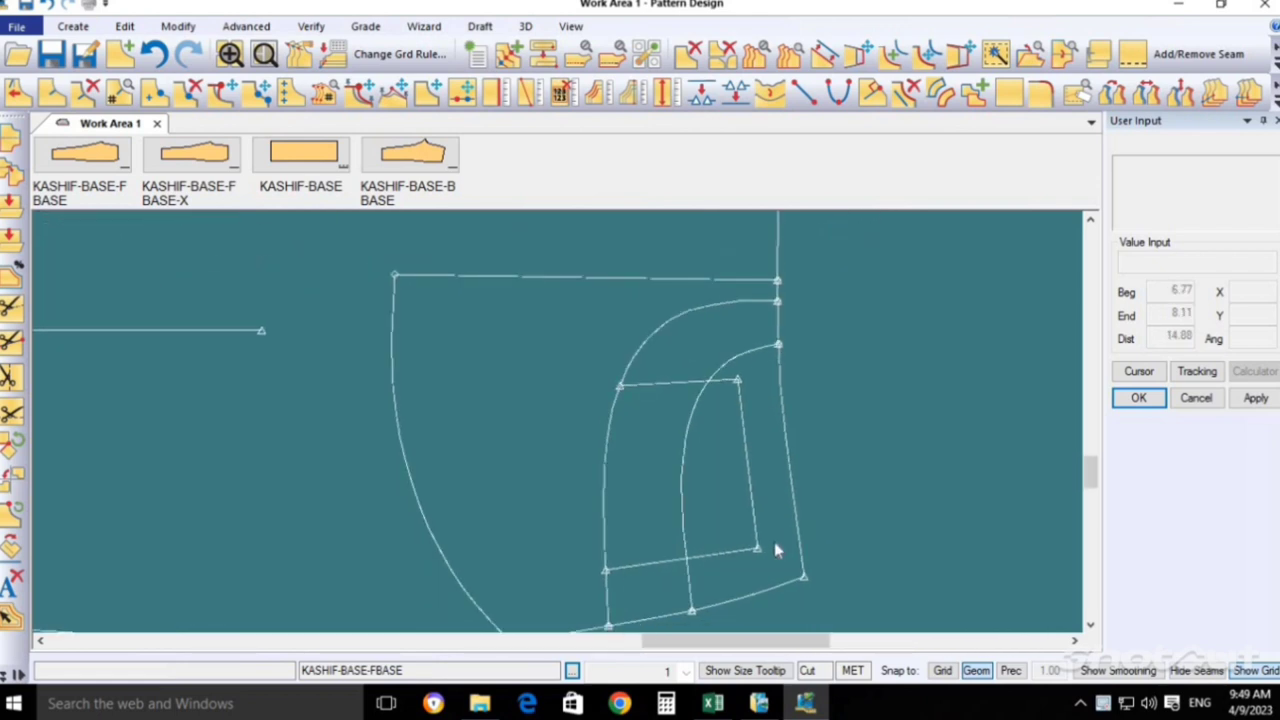
{"action": "scroll", "coordinate": [774, 548], "scroll_direction": "down", "scroll_amount": 1}
{"action": "scroll", "coordinate": [776, 548], "scroll_direction": "down", "scroll_amount": 1}
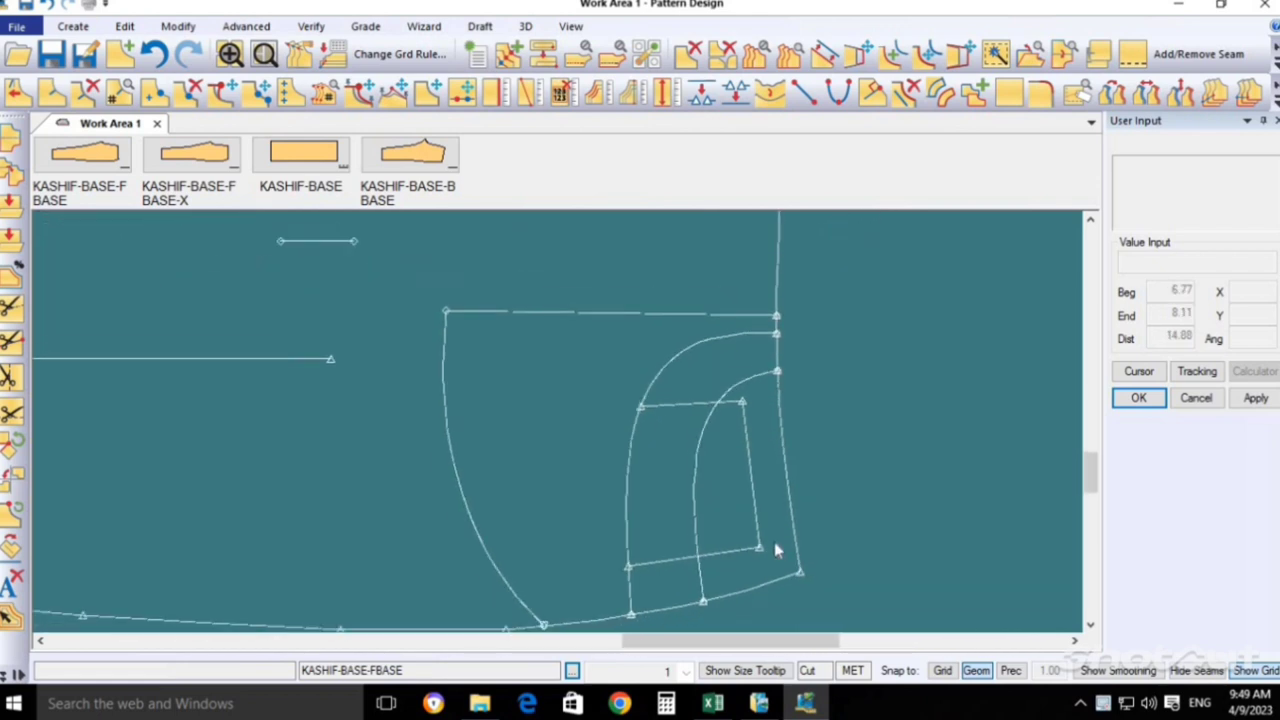
{"action": "scroll", "coordinate": [776, 548], "scroll_direction": "down", "scroll_amount": 3}
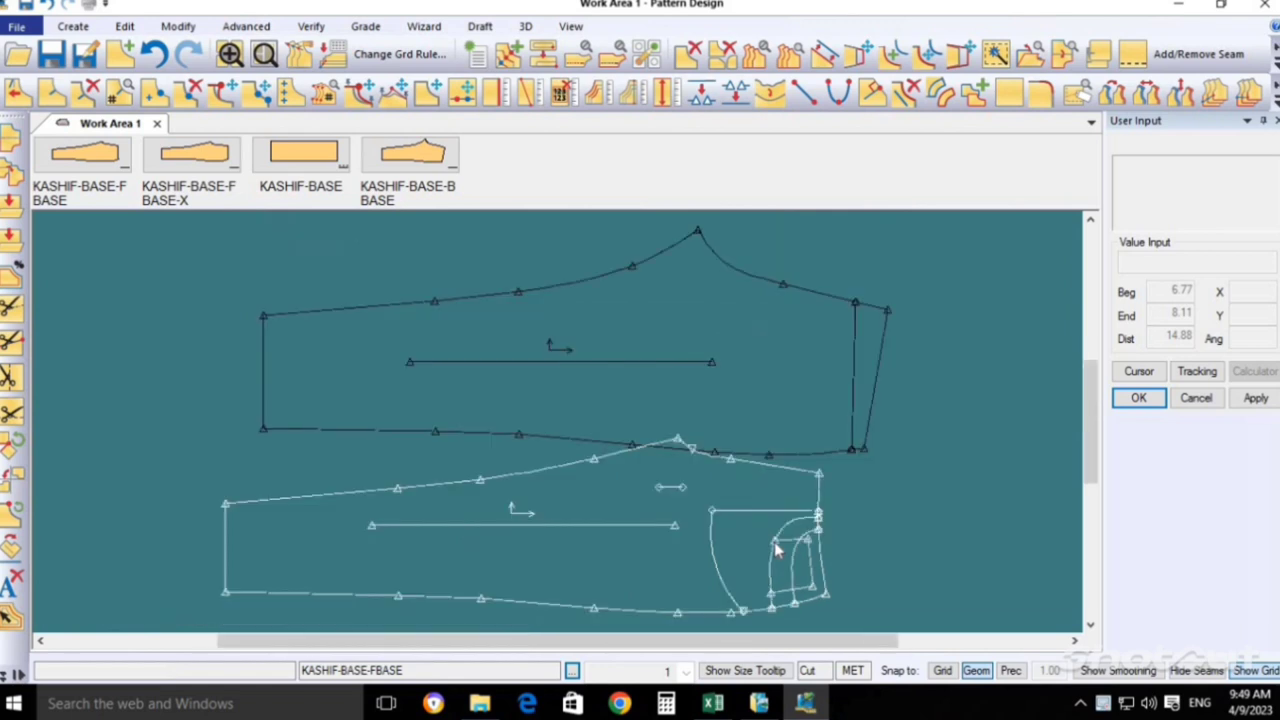
Reselect the back and front pieces, then pick the pocket curve on the front piece.
{"action": "left_click", "coordinate": [747, 387]}
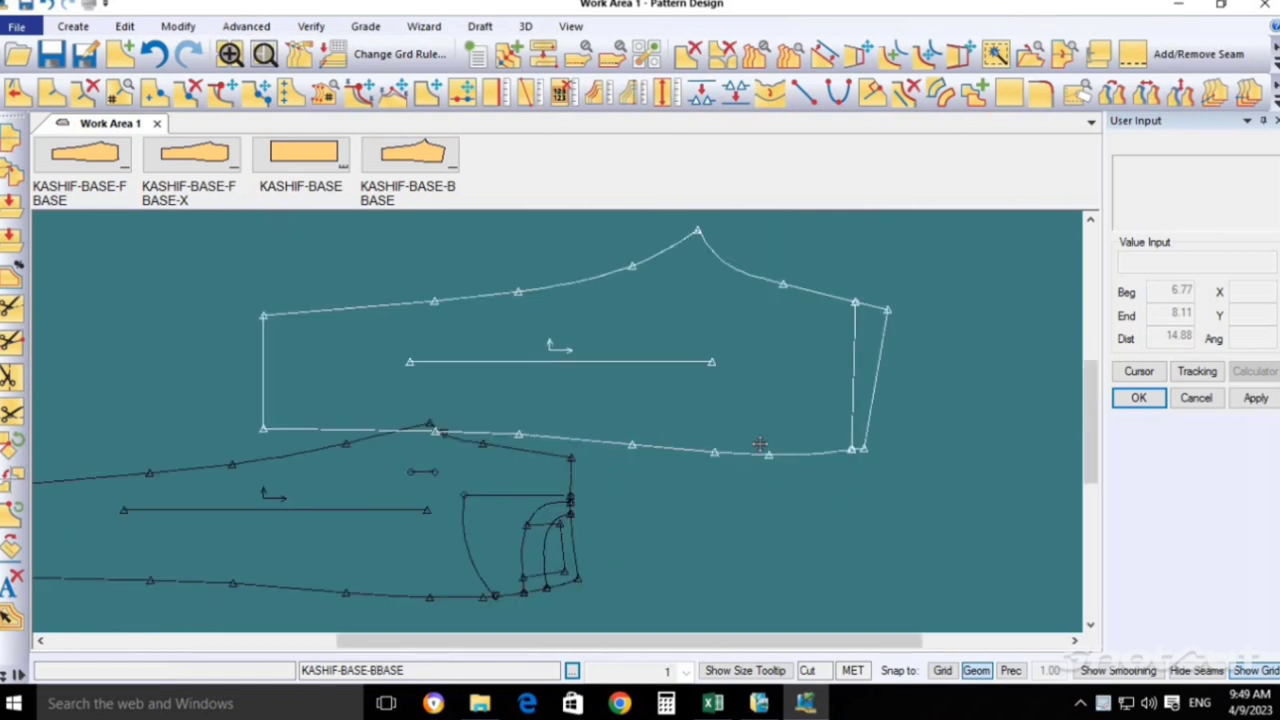
{"action": "scroll", "coordinate": [793, 522], "scroll_direction": "up", "scroll_amount": 1}
{"action": "scroll", "coordinate": [793, 522], "scroll_direction": "up", "scroll_amount": 1}
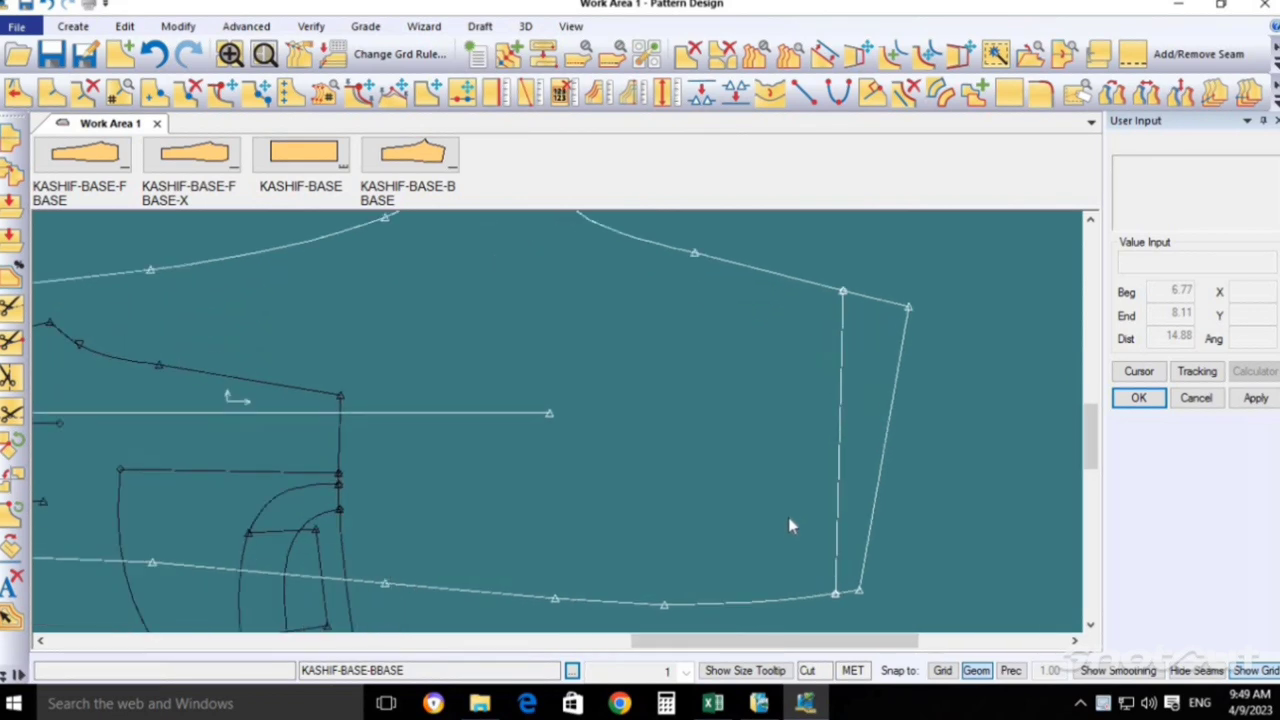
{"action": "scroll", "coordinate": [789, 522], "scroll_direction": "down", "scroll_amount": 2}
{"action": "left_click", "coordinate": [651, 521]}
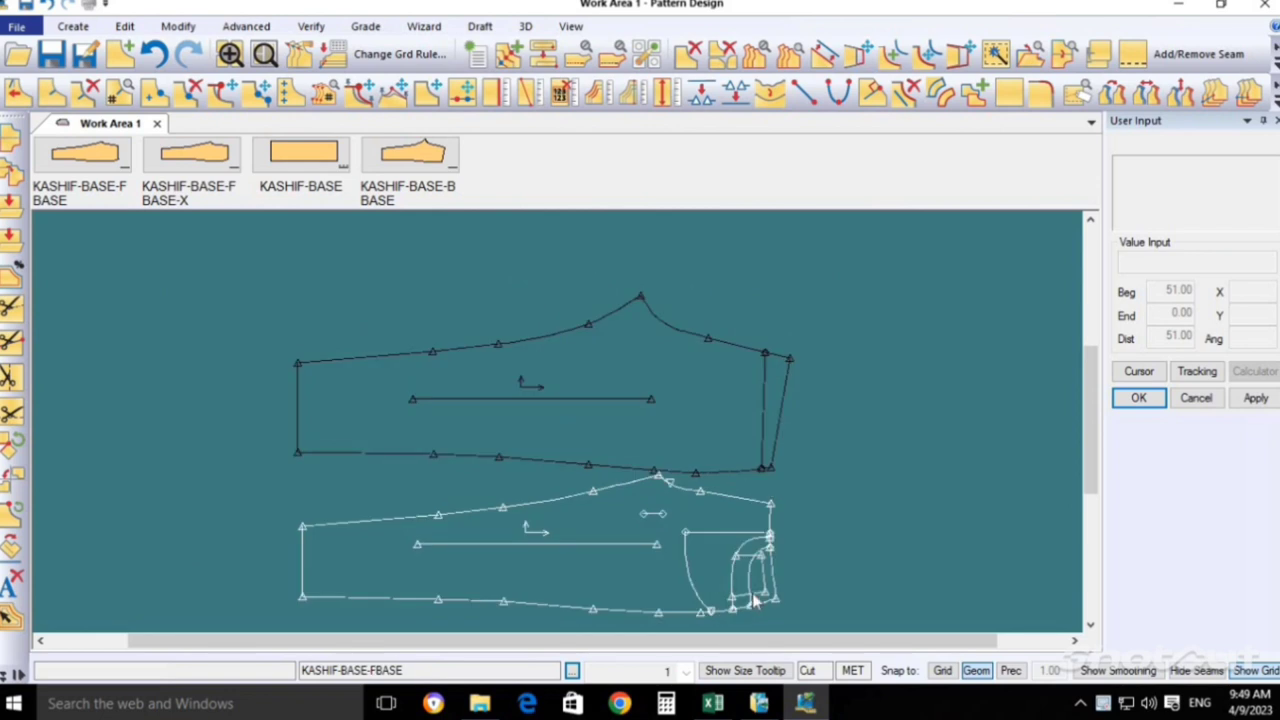
{"action": "left_click", "coordinate": [788, 367]}
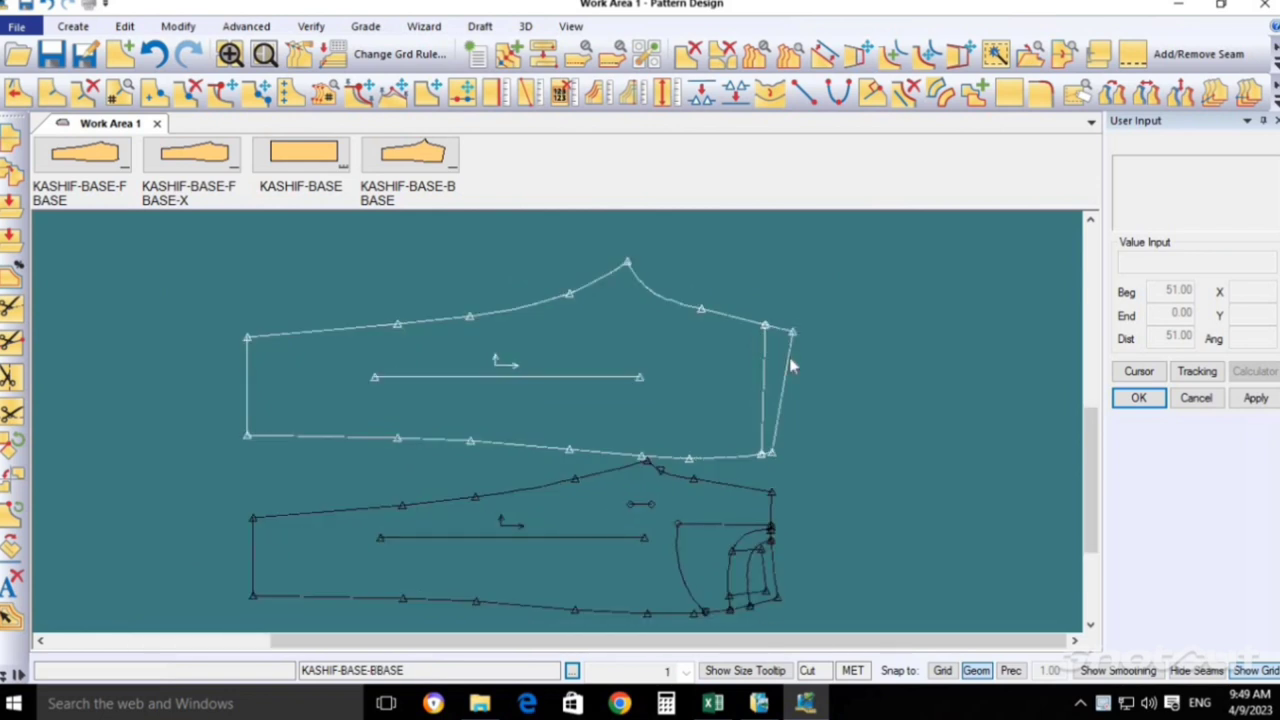
{"action": "left_click", "coordinate": [784, 499]}
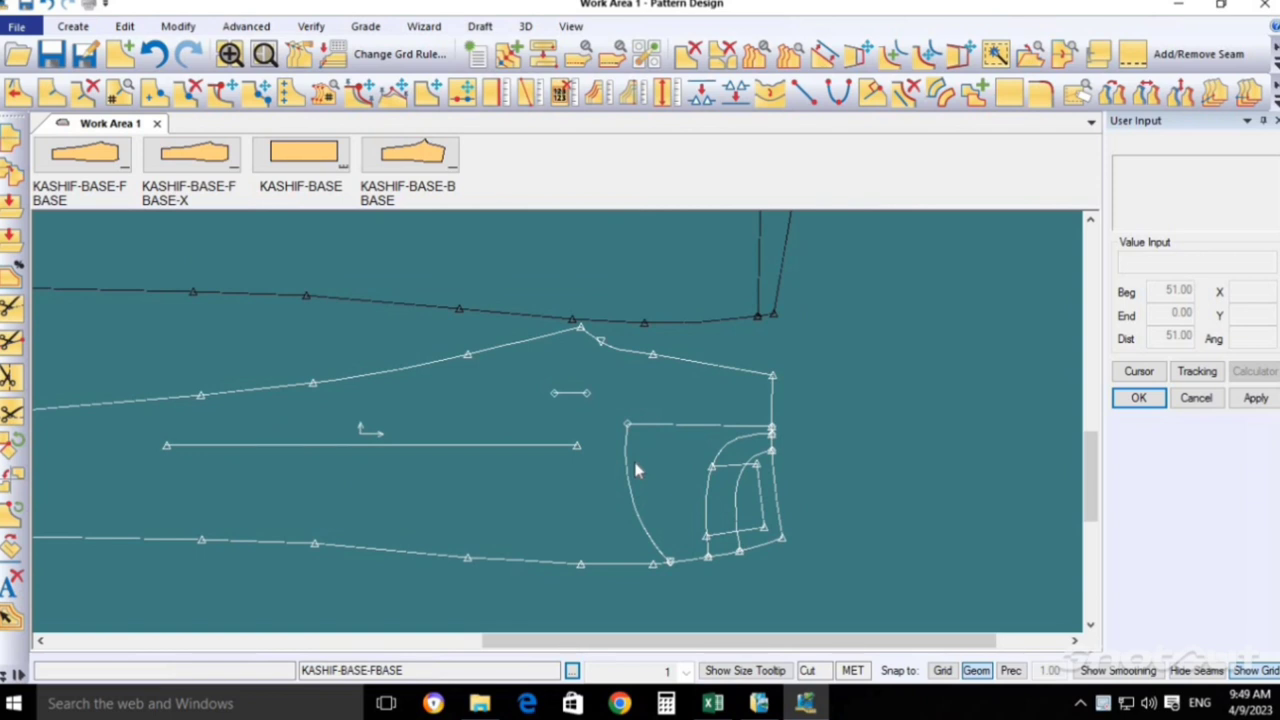
{"action": "left_click", "coordinate": [677, 399]}
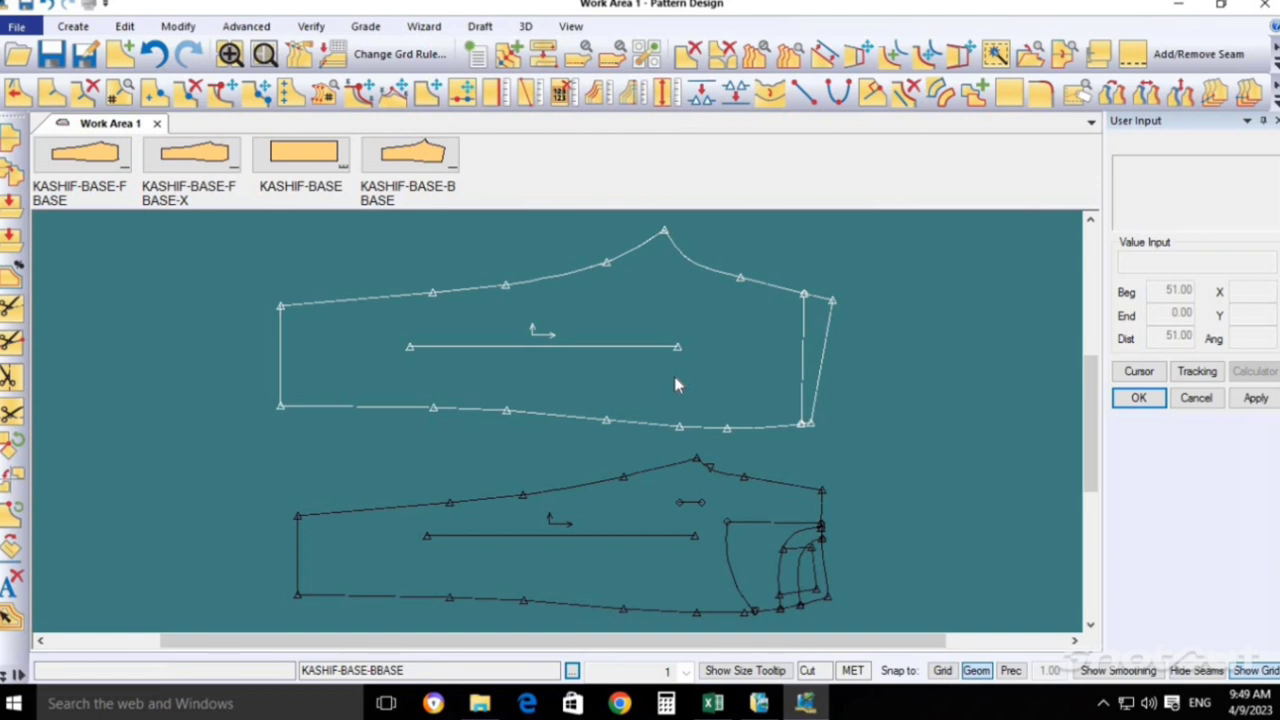
{"action": "left_click", "coordinate": [786, 591]}
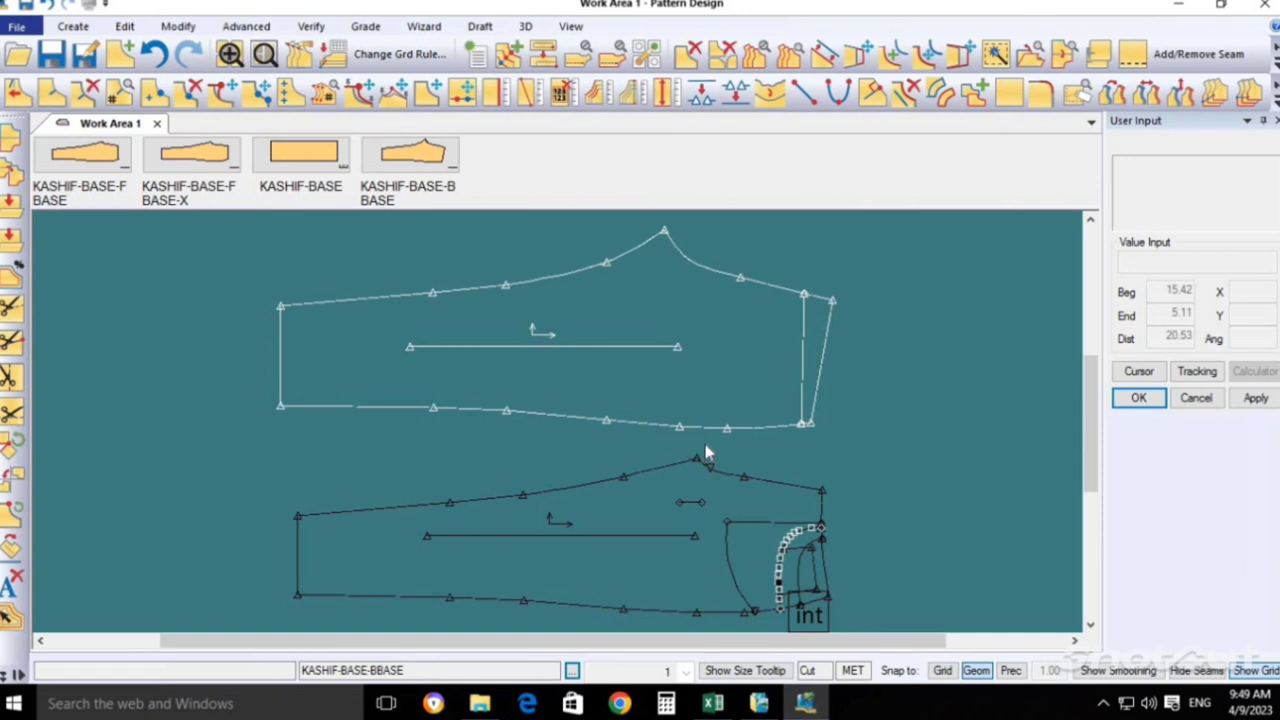
{"action": "key", "text": "alt"}
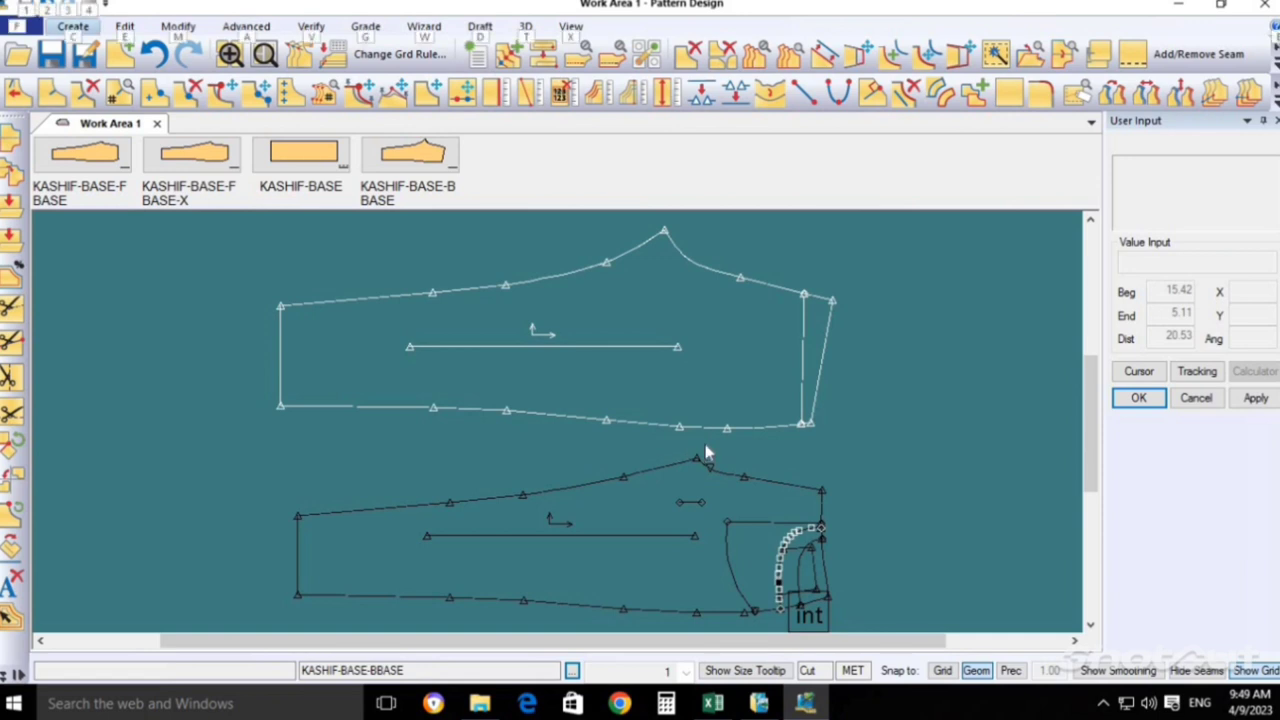
{"action": "key", "text": "alt+Tab"}
{"action": "key", "text": "alt+Tab"}
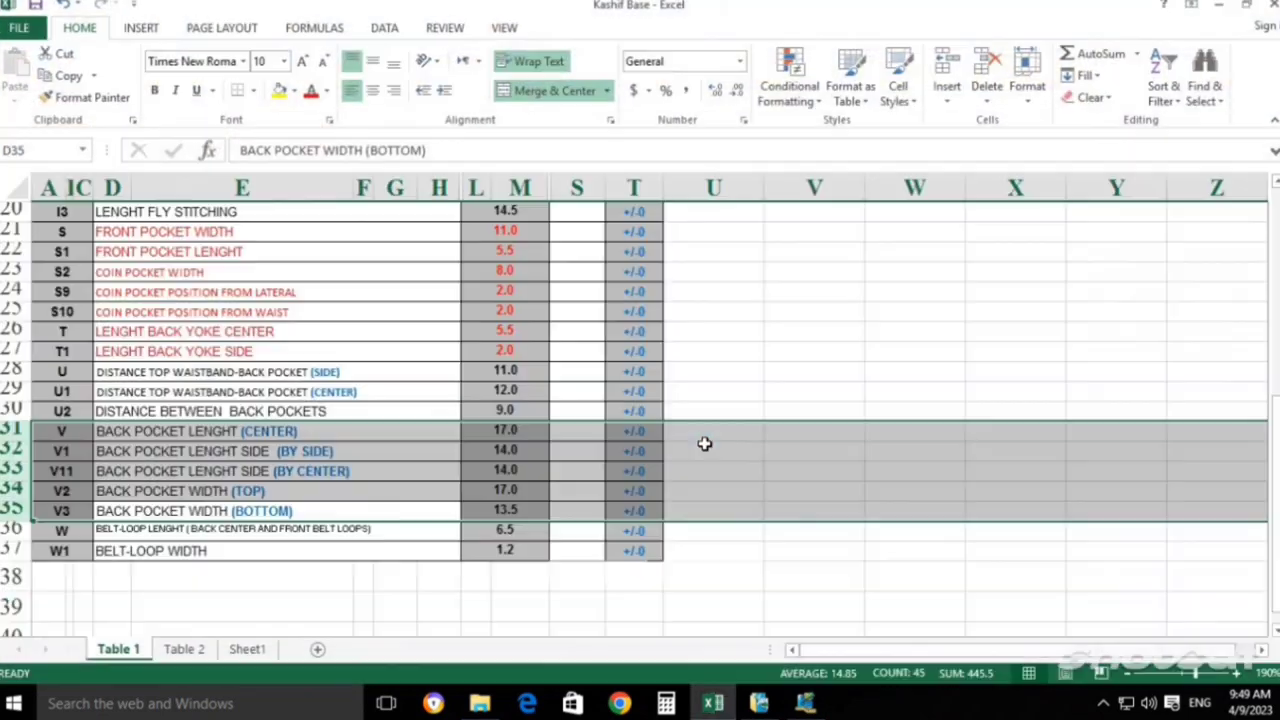
{"action": "key", "text": "Left"}
{"action": "key", "text": "Left"}
{"action": "key", "text": "Up"}
{"action": "key", "text": "Up"}
{"action": "key", "text": "Up"}
{"action": "key", "text": "Up"}
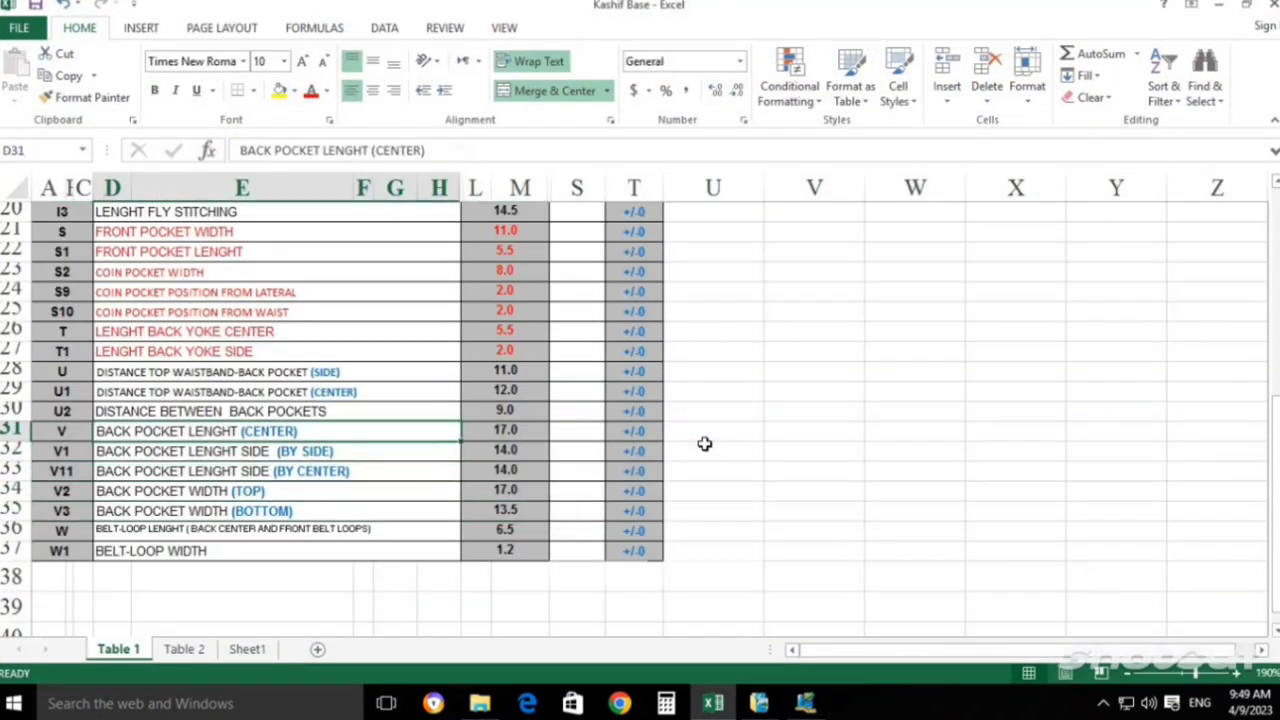
{"action": "key", "text": "shift+space"}
{"action": "key", "text": "shift+Down"}
{"action": "key", "text": "shift+Down"}
{"action": "key", "text": "shift+Down"}
{"action": "key", "text": "shift+Down"}
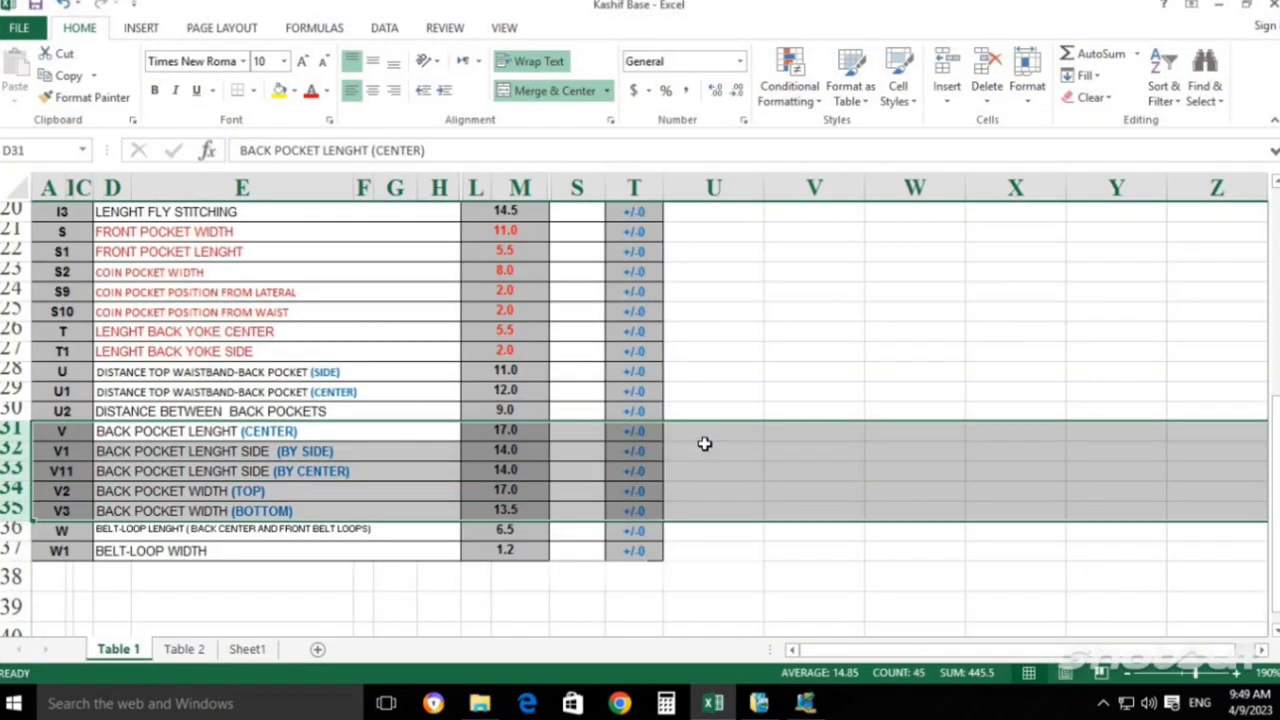
{"action": "key", "text": "Right"}
{"action": "key", "text": "Left"}
{"action": "key", "text": "Left"}
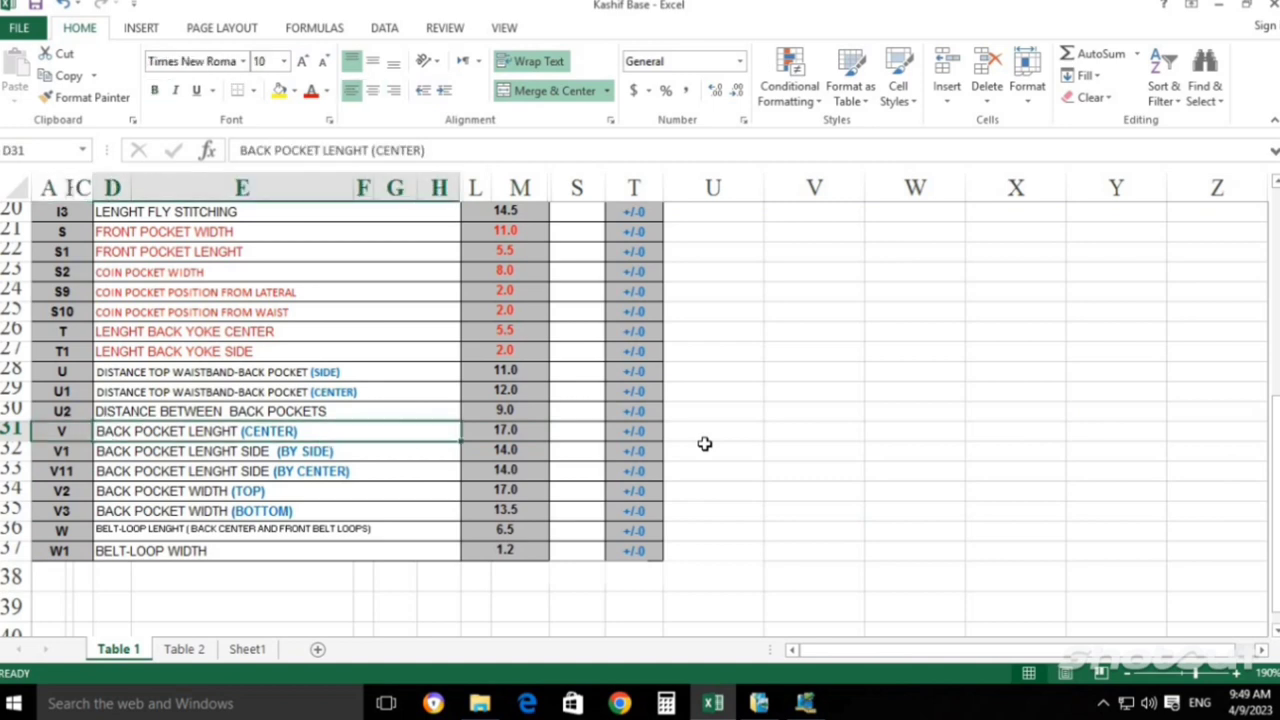
{"action": "key", "text": "Down"}
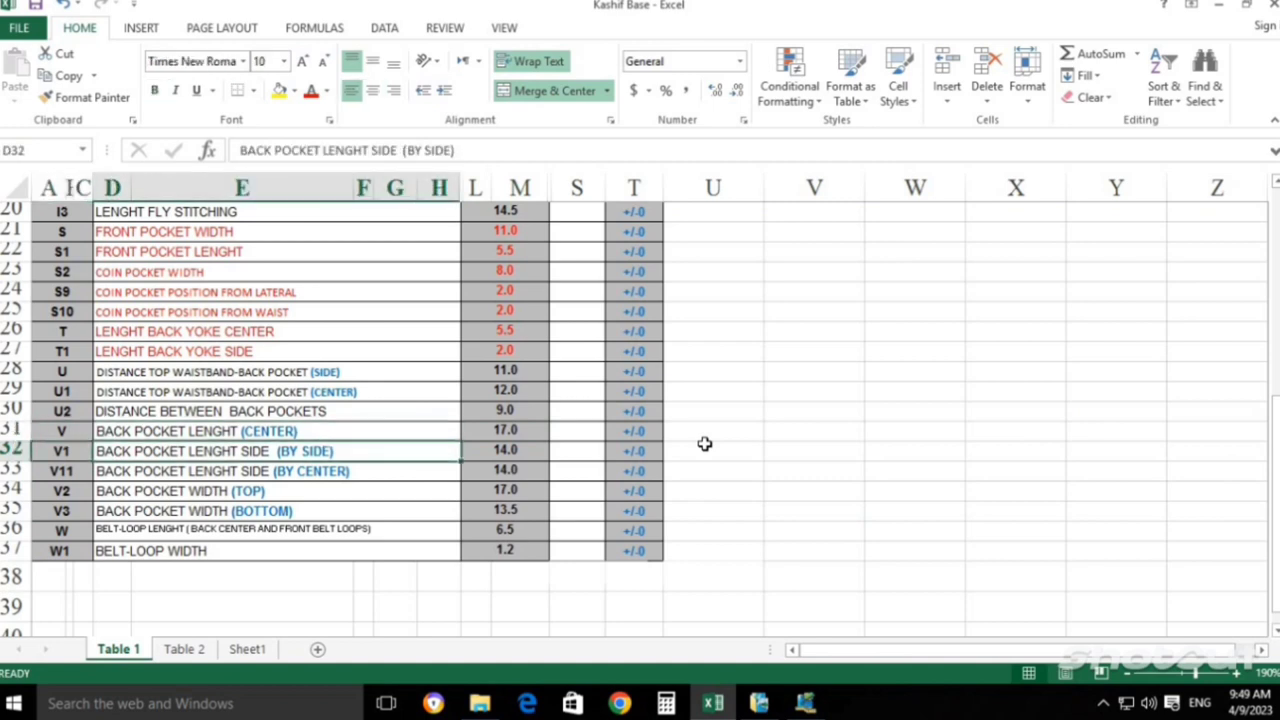
{"action": "key", "text": "Down"}
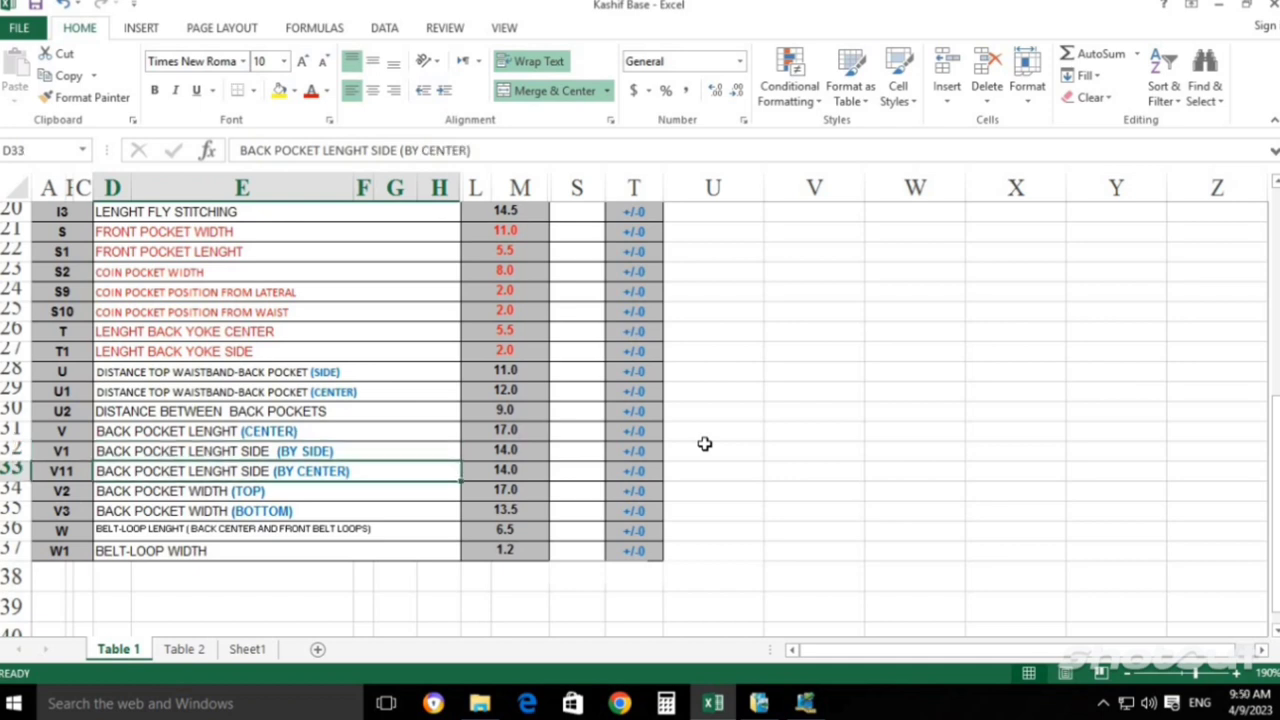
{"action": "key", "text": "Down"}
{"action": "key", "text": "Down"}
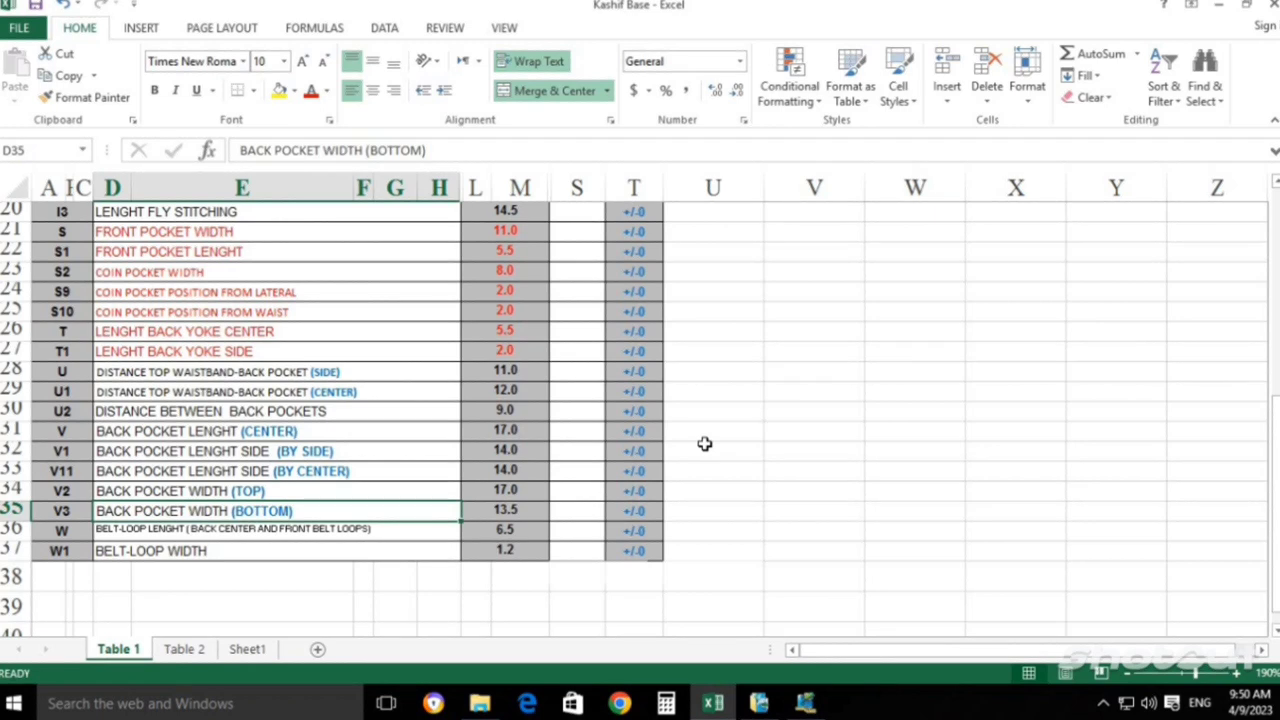
{"action": "key", "text": "Up"}
{"action": "key", "text": "Up"}
{"action": "key", "text": "Up"}
{"action": "key", "text": "Up"}
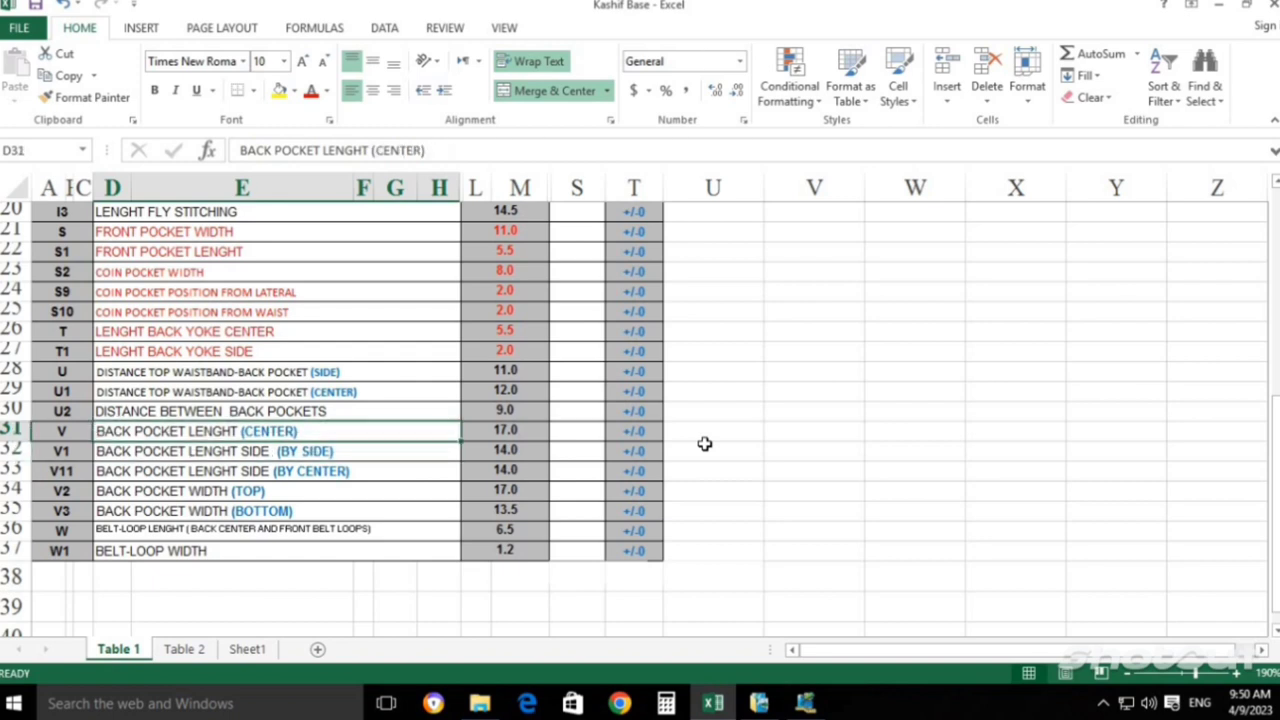
{"action": "key", "text": "shift+space"}
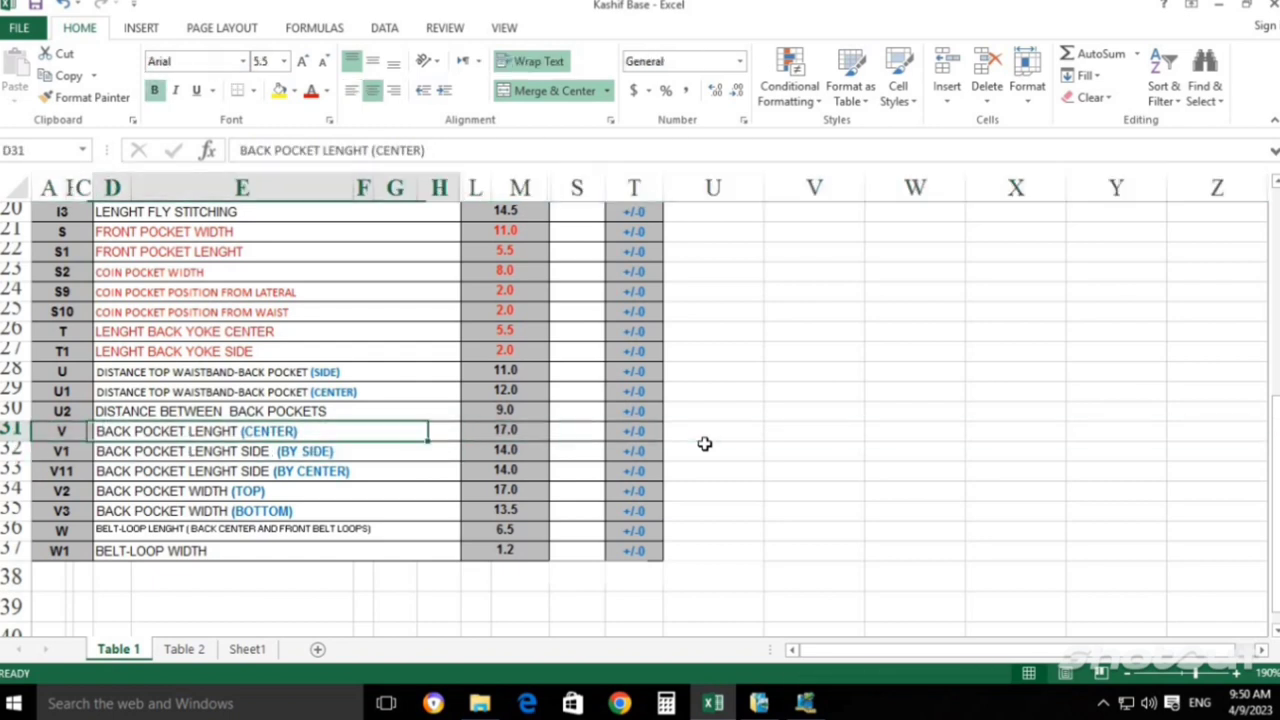
{"action": "key", "text": "Right"}
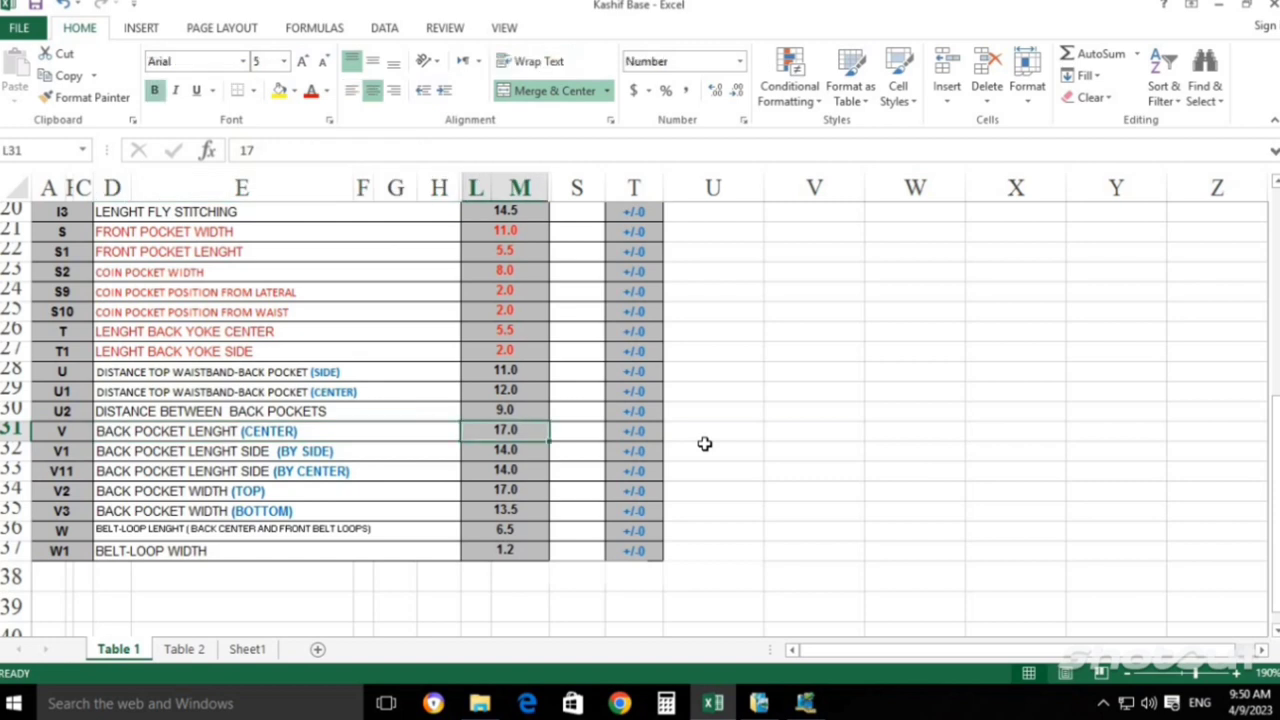
{"action": "key", "text": "Down"}
{"action": "key", "text": "Down"}
{"action": "key", "text": "Down"}
{"action": "key", "text": "Left"}
{"action": "key", "text": "Left"}
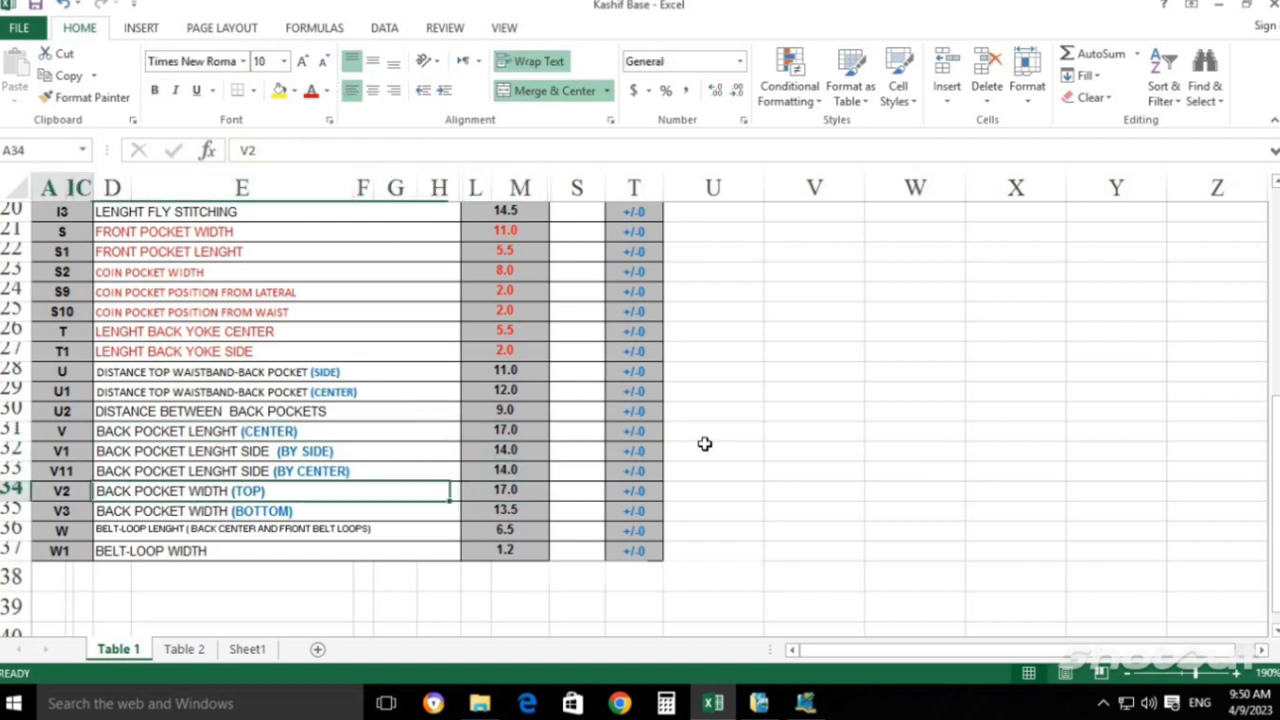
{"action": "key", "text": "Right"}
{"action": "key", "text": "Right"}
{"action": "key", "text": "Right"}
{"action": "key", "text": "Left"}
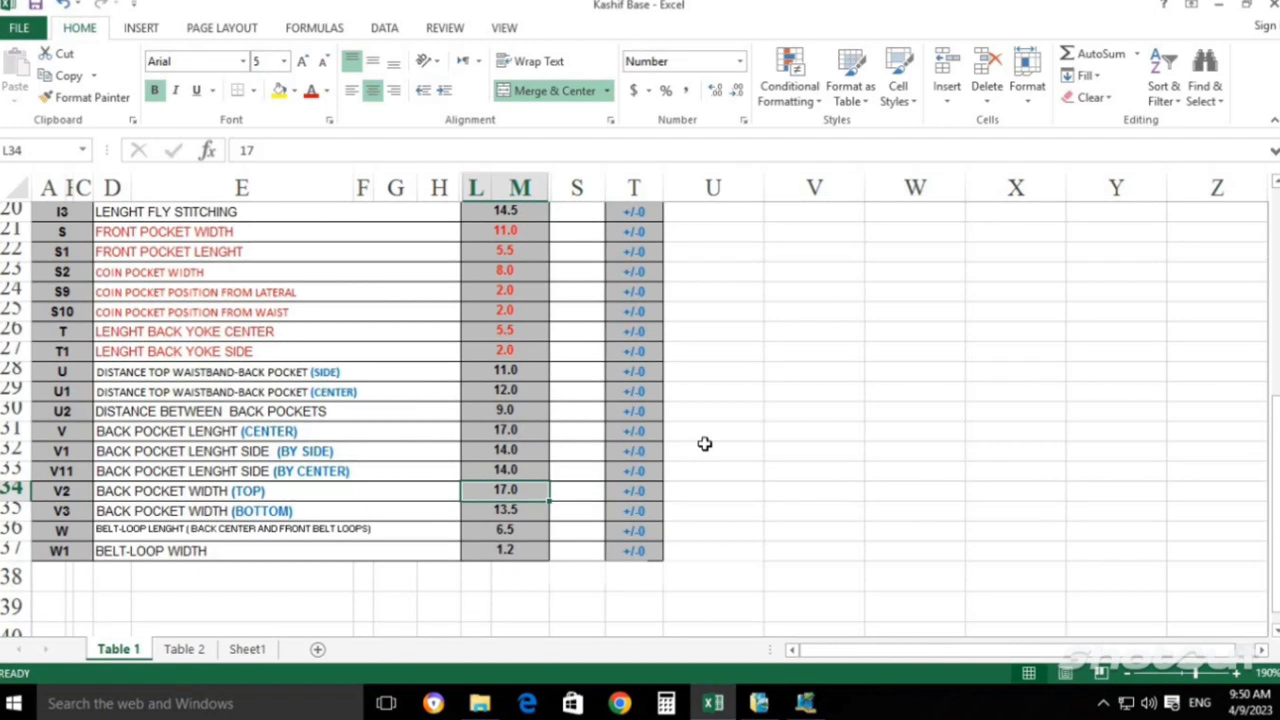
{"action": "key", "text": "alt+Tab"}
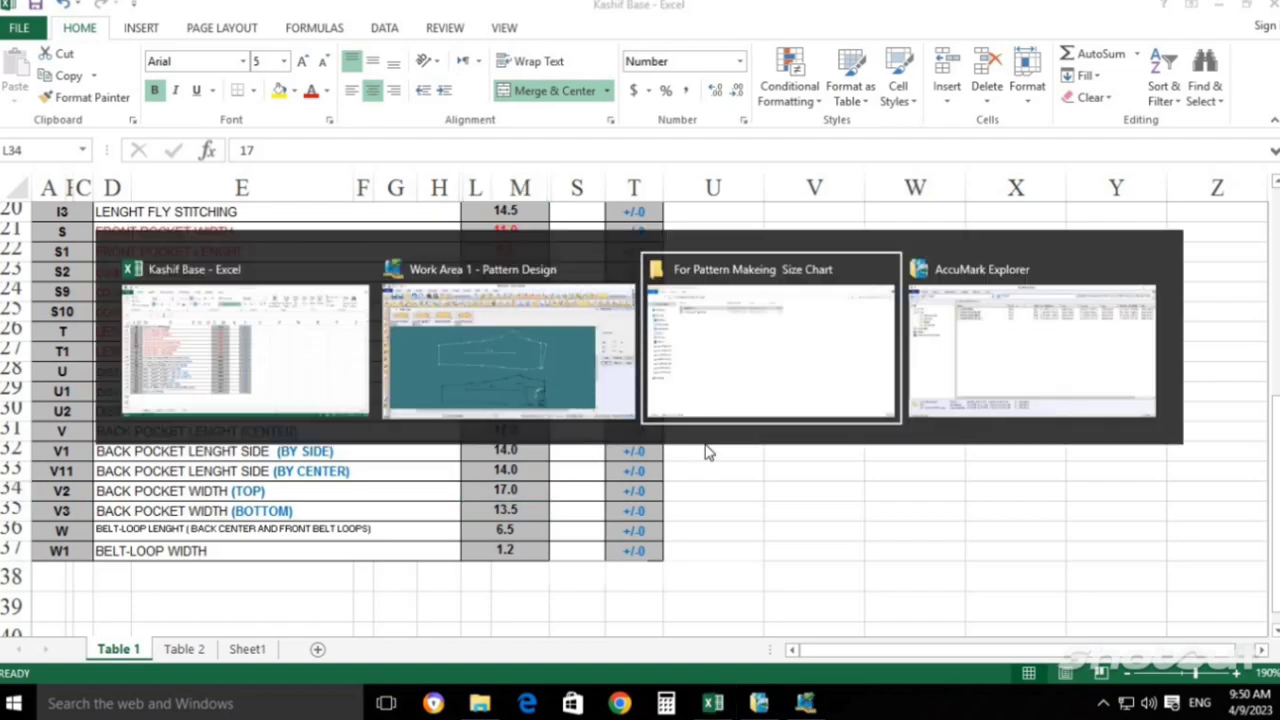
Shift the front trouser piece left and create a 17 x 17 rectangle piece beside the trousers.
{"action": "left_click_drag", "start_coordinate": [789, 474], "coordinate": [700, 562]}
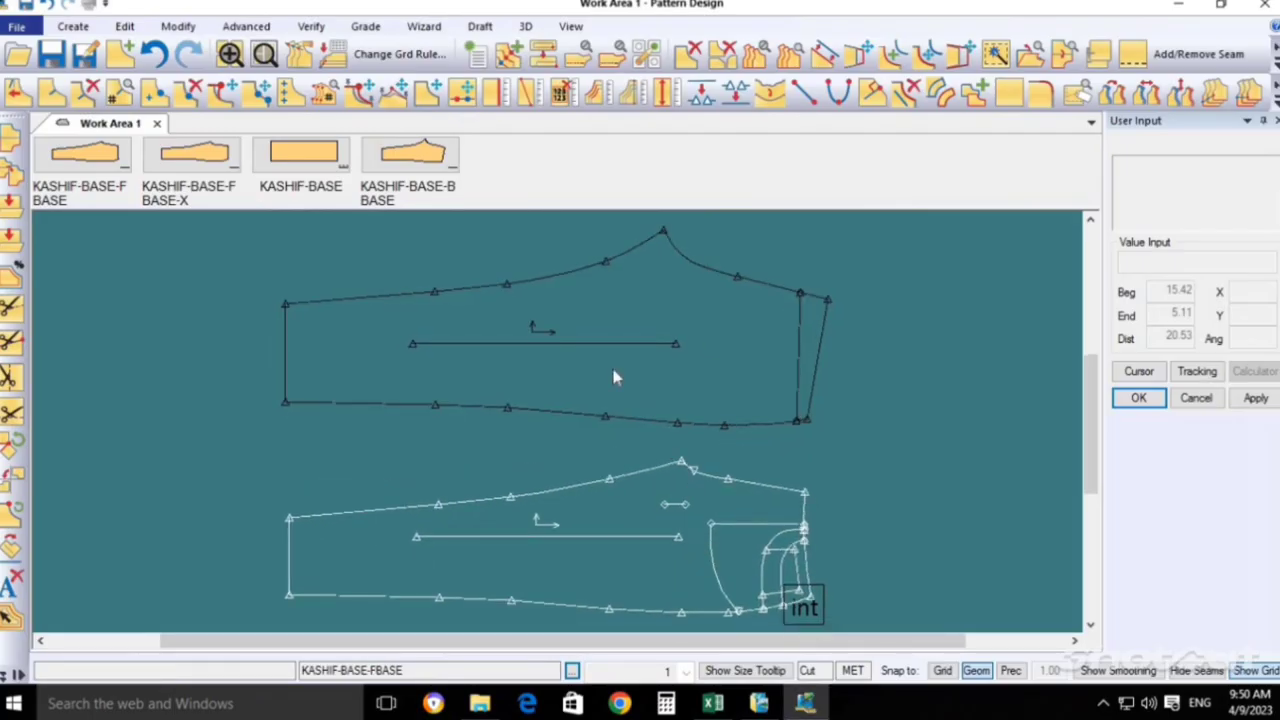
{"action": "left_click", "coordinate": [558, 314]}
{"action": "left_click", "coordinate": [72, 26]}
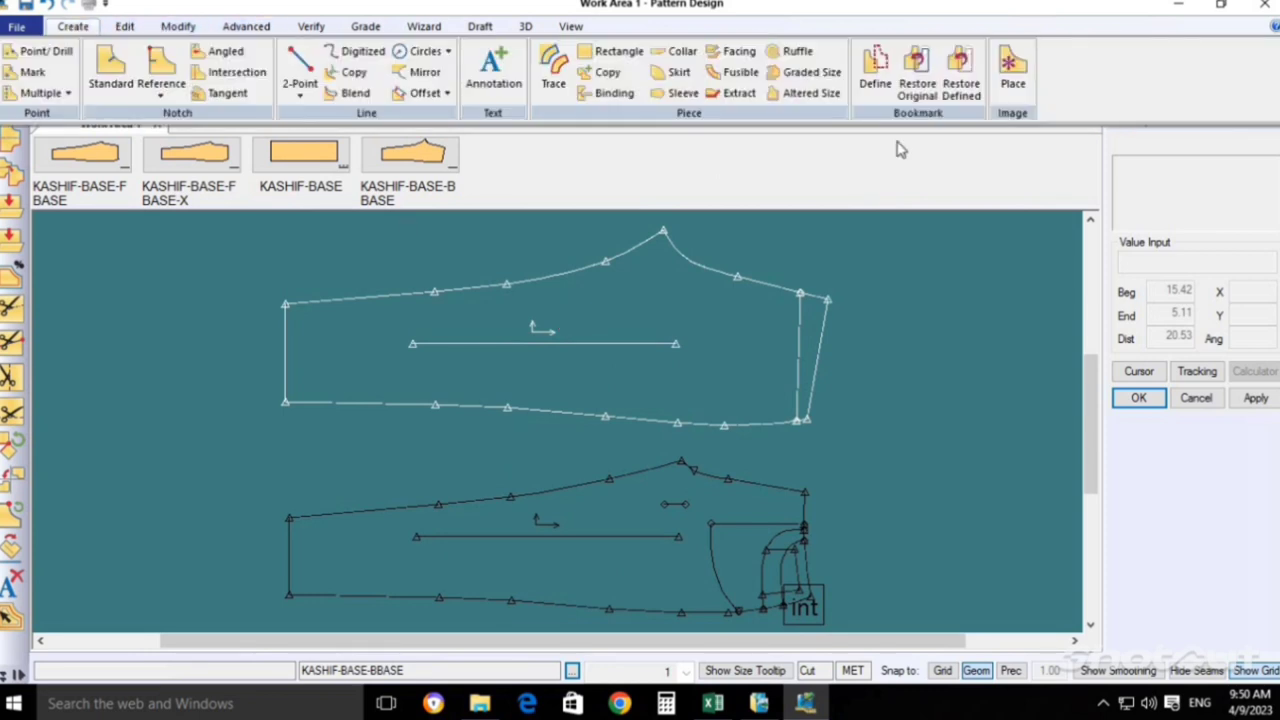
{"action": "left_click", "coordinate": [600, 55]}
{"action": "left_click", "coordinate": [883, 314]}
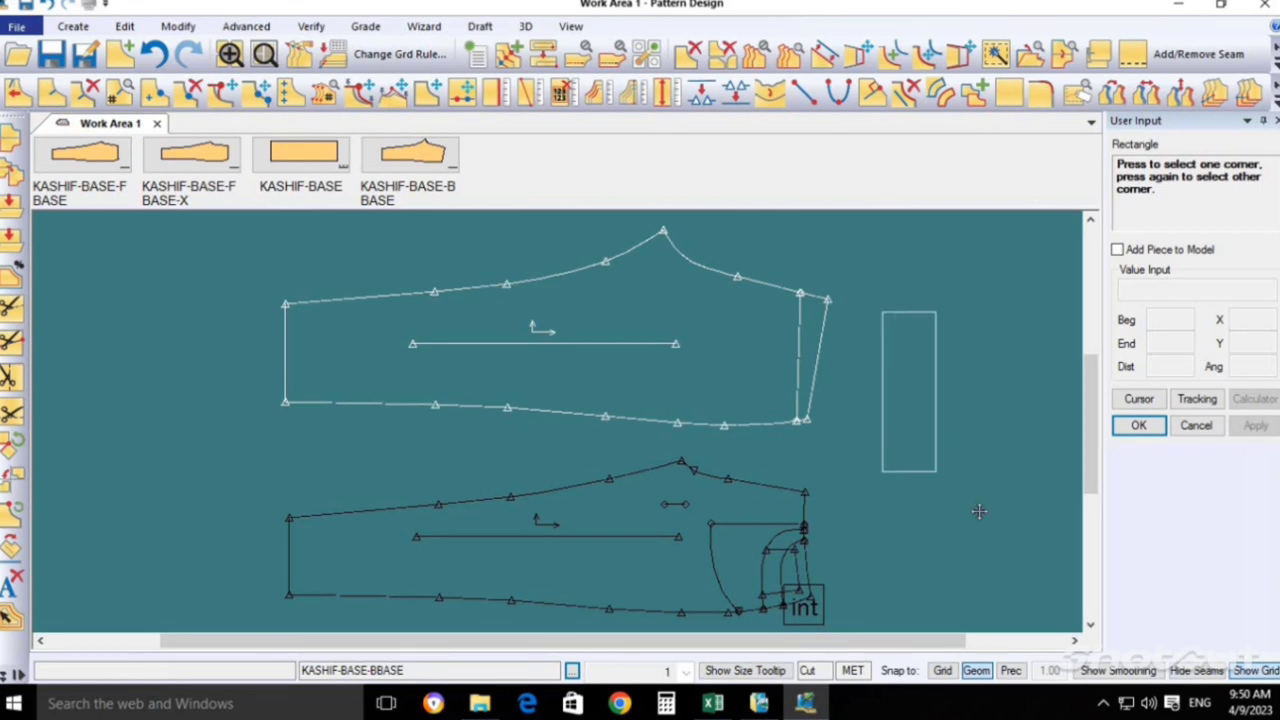
{"action": "left_click", "coordinate": [1030, 461]}
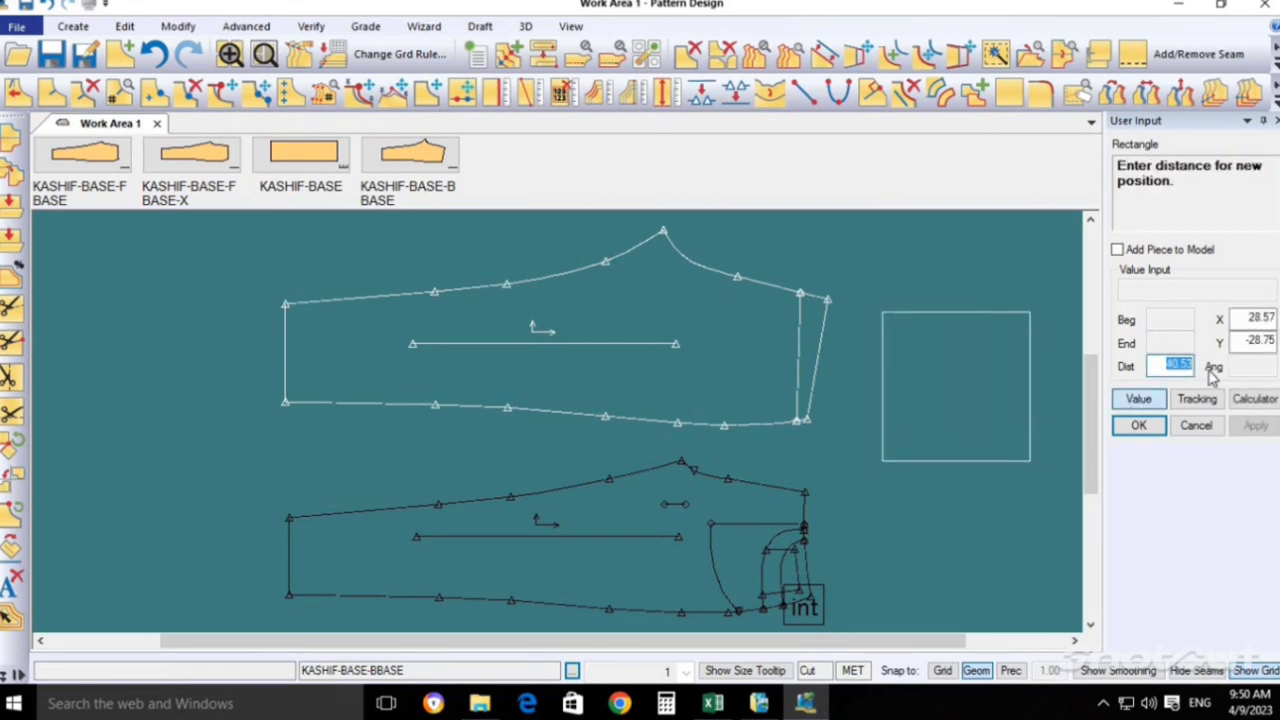
{"action": "left_click", "coordinate": [1245, 318]}
{"action": "type", "text": "17"}
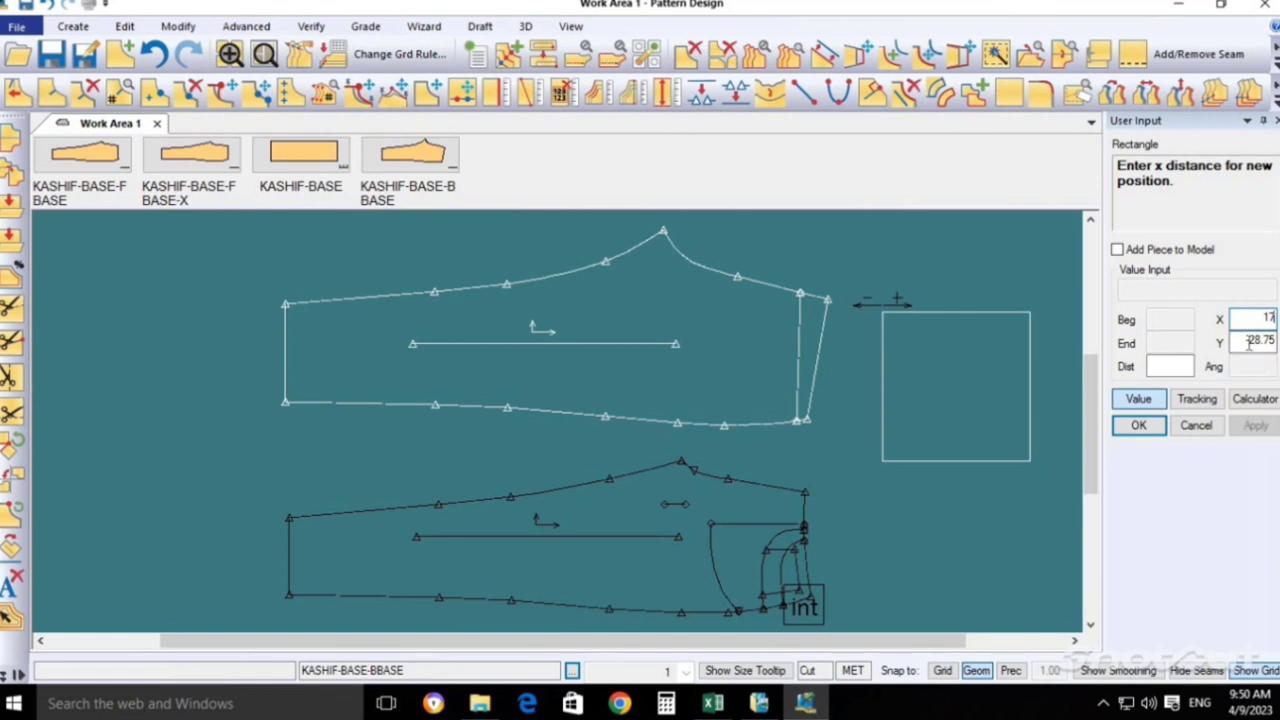
{"action": "key", "text": "Return"}
{"action": "type", "text": "17"}
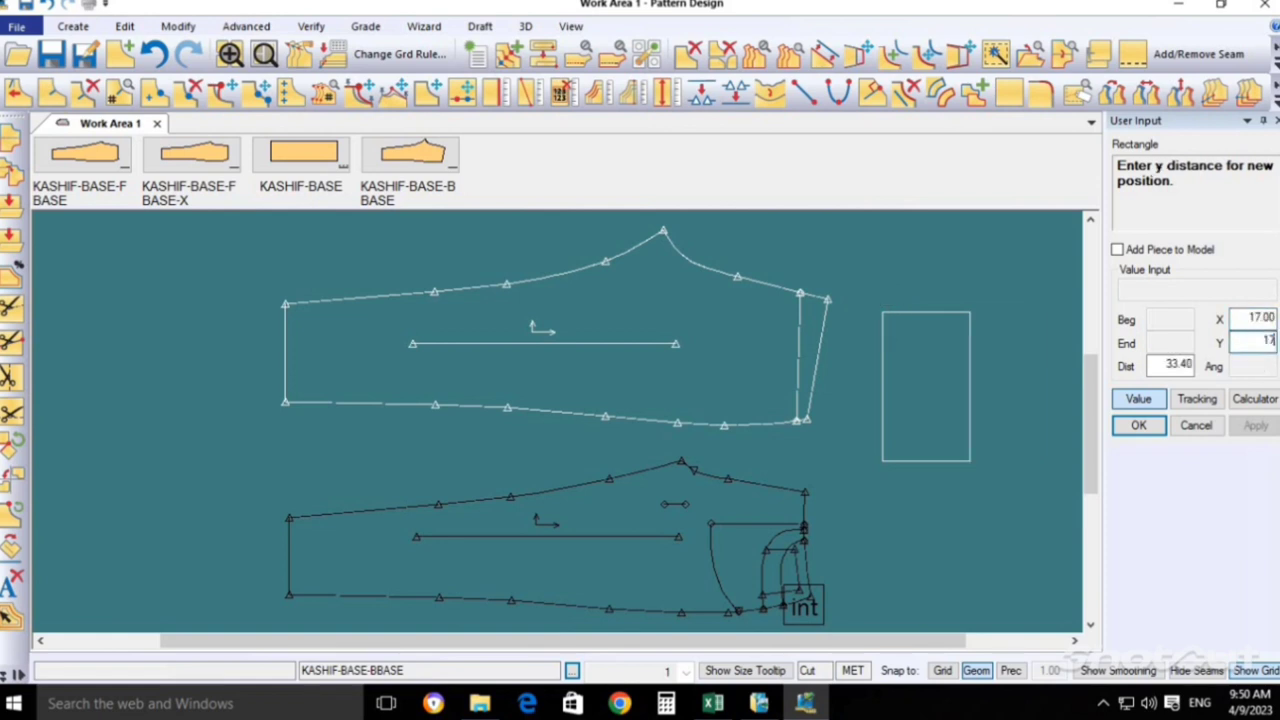
{"action": "key", "text": "Return"}
{"action": "key", "text": "Return"}
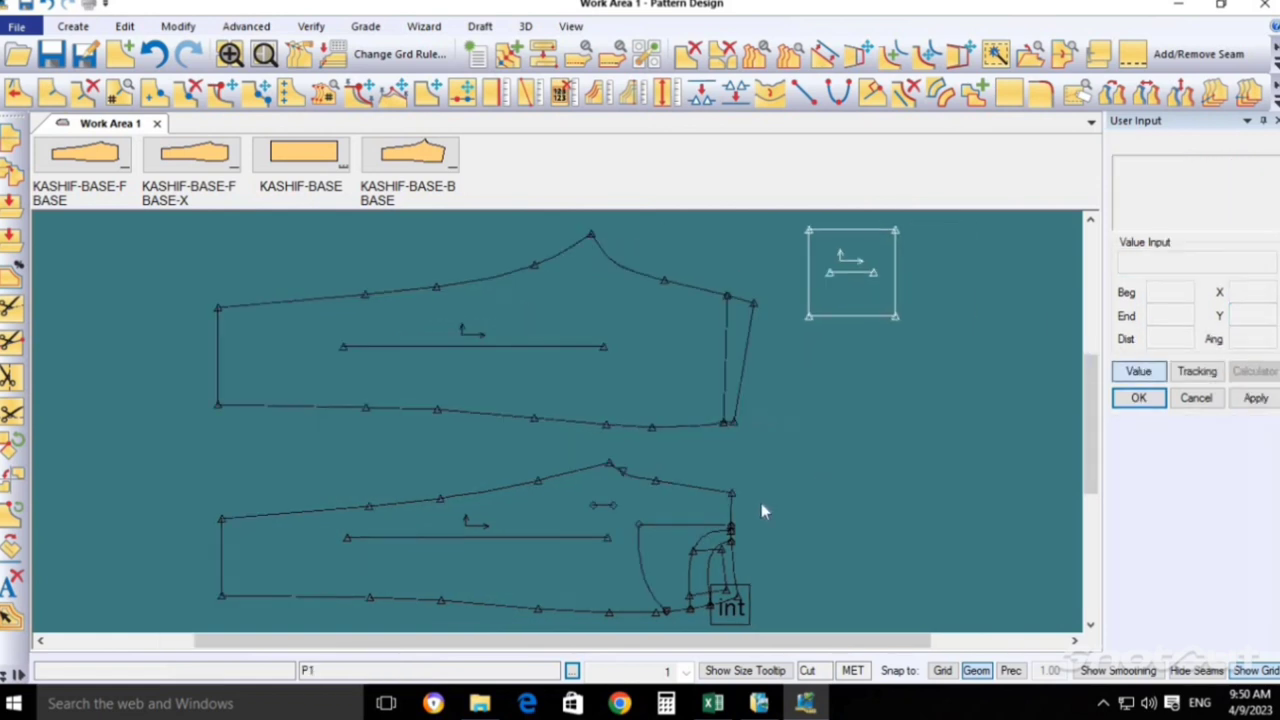
Verify the square's left and top edge lengths read 17.00.
{"action": "scroll", "coordinate": [805, 500], "scroll_direction": "up", "scroll_amount": 1}
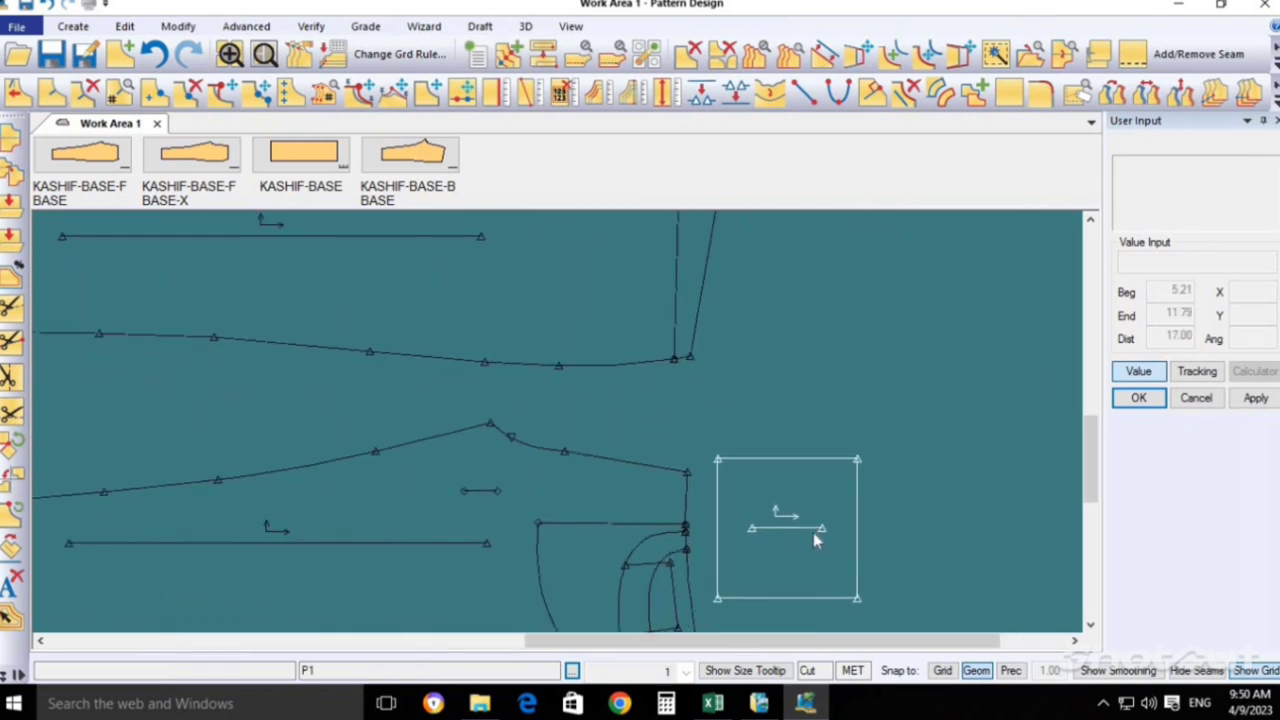
{"action": "scroll", "coordinate": [813, 532], "scroll_direction": "up", "scroll_amount": 1}
{"action": "scroll", "coordinate": [818, 538], "scroll_direction": "up", "scroll_amount": 1}
{"action": "middle_click_drag", "start_coordinate": [818, 538], "coordinate": [845, 424]}
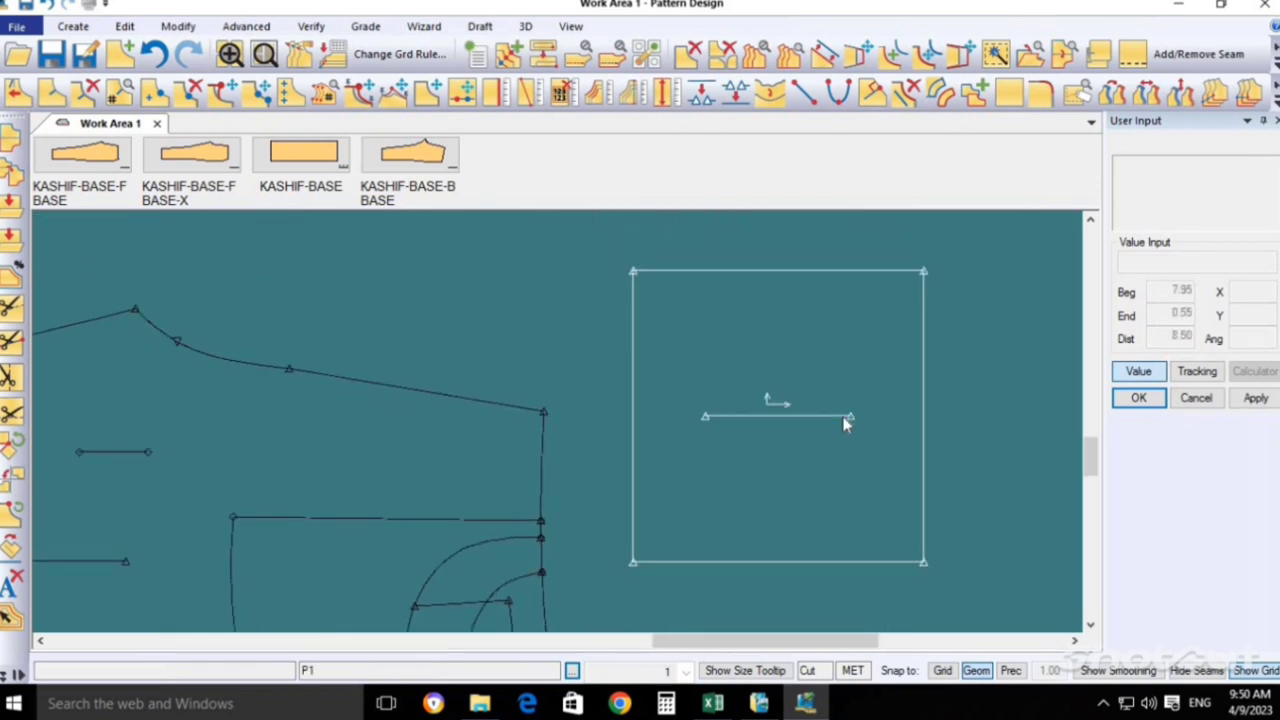
{"action": "left_click", "coordinate": [492, 92]}
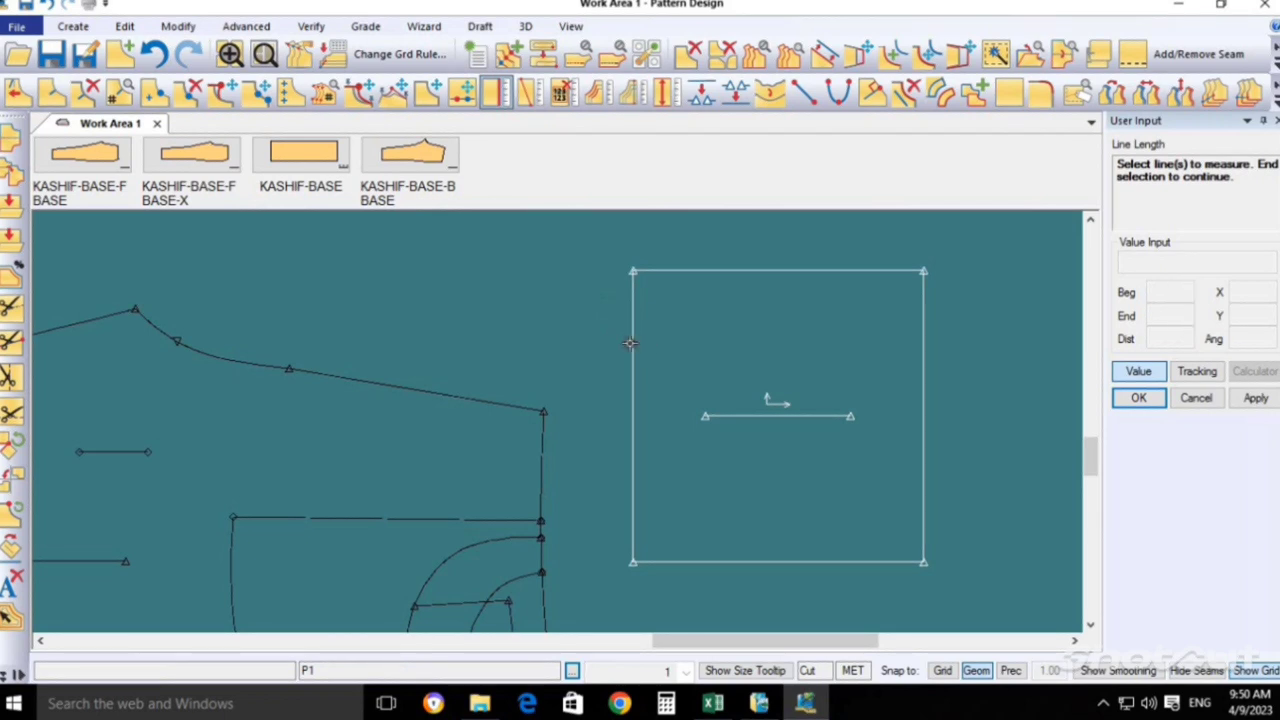
{"action": "left_click", "coordinate": [632, 342]}
{"action": "left_click", "coordinate": [662, 272]}
{"action": "right_click", "coordinate": [735, 372]}
{"action": "left_click", "coordinate": [735, 374]}
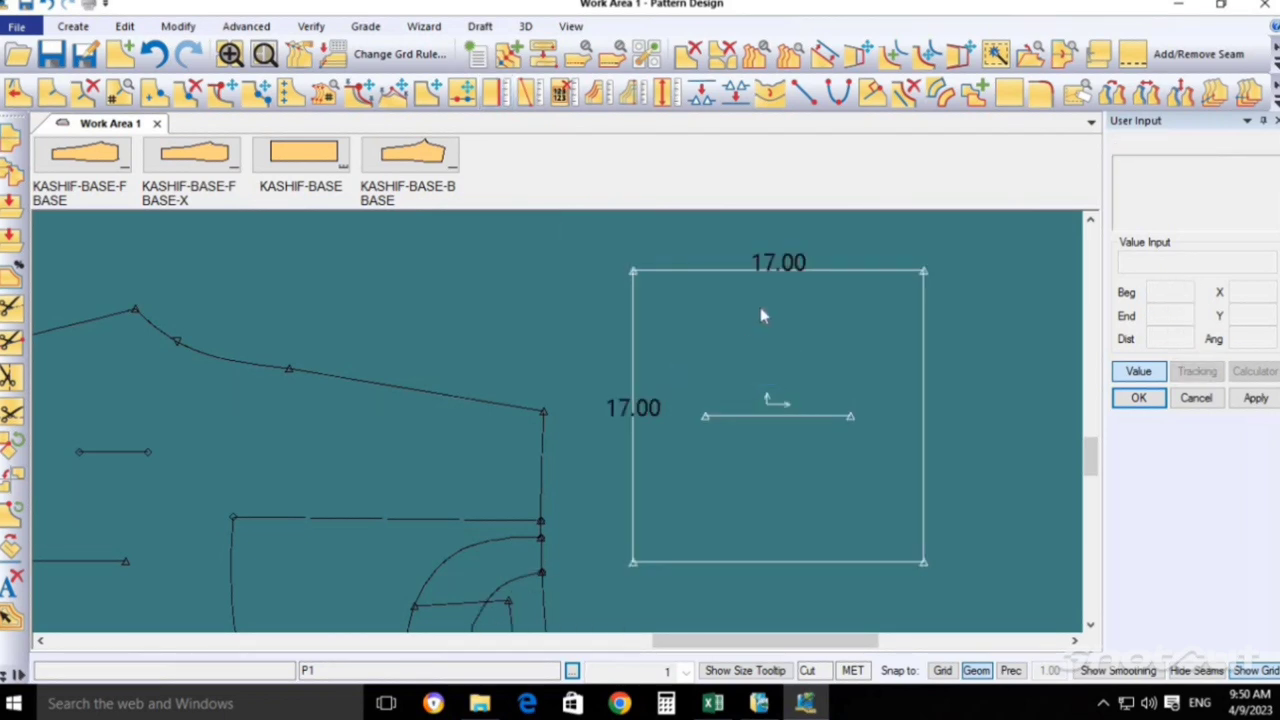
{"action": "key", "text": "alt+Tab"}
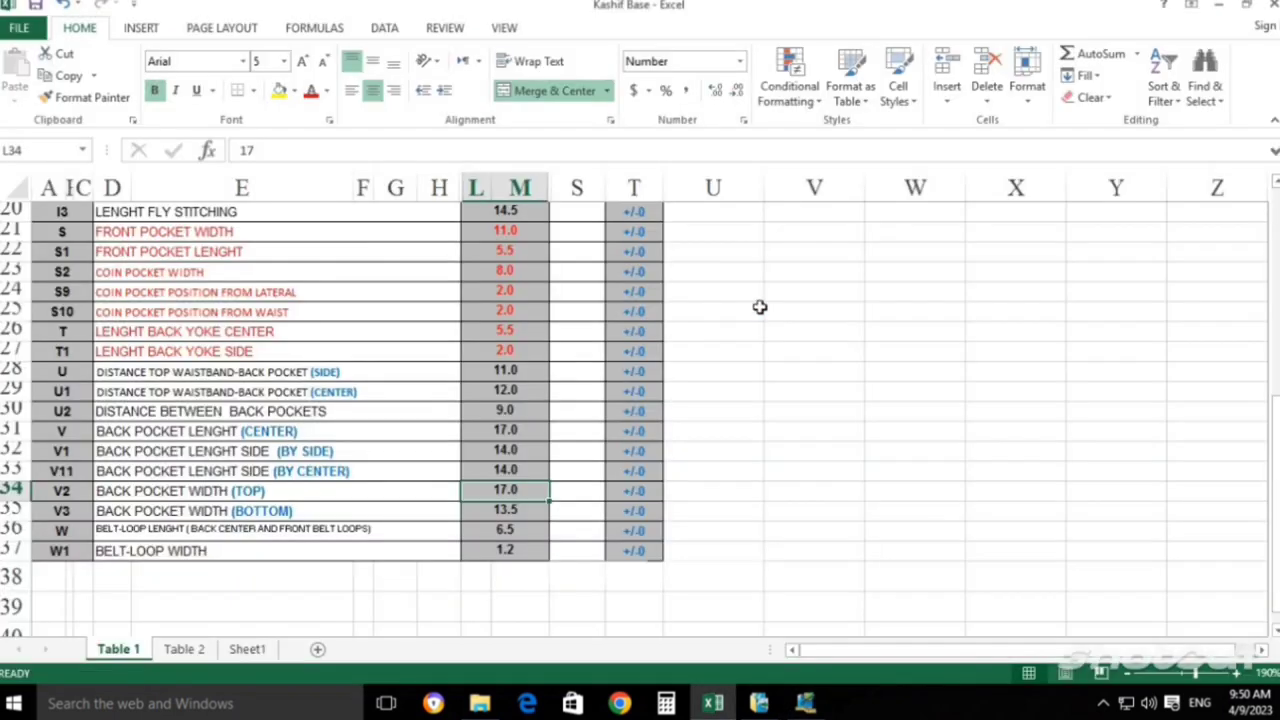
Select spreadsheet rows 32–33 to read the 14.0 back pocket length side values.
{"action": "key", "text": "Up"}
{"action": "key", "text": "shift+space"}
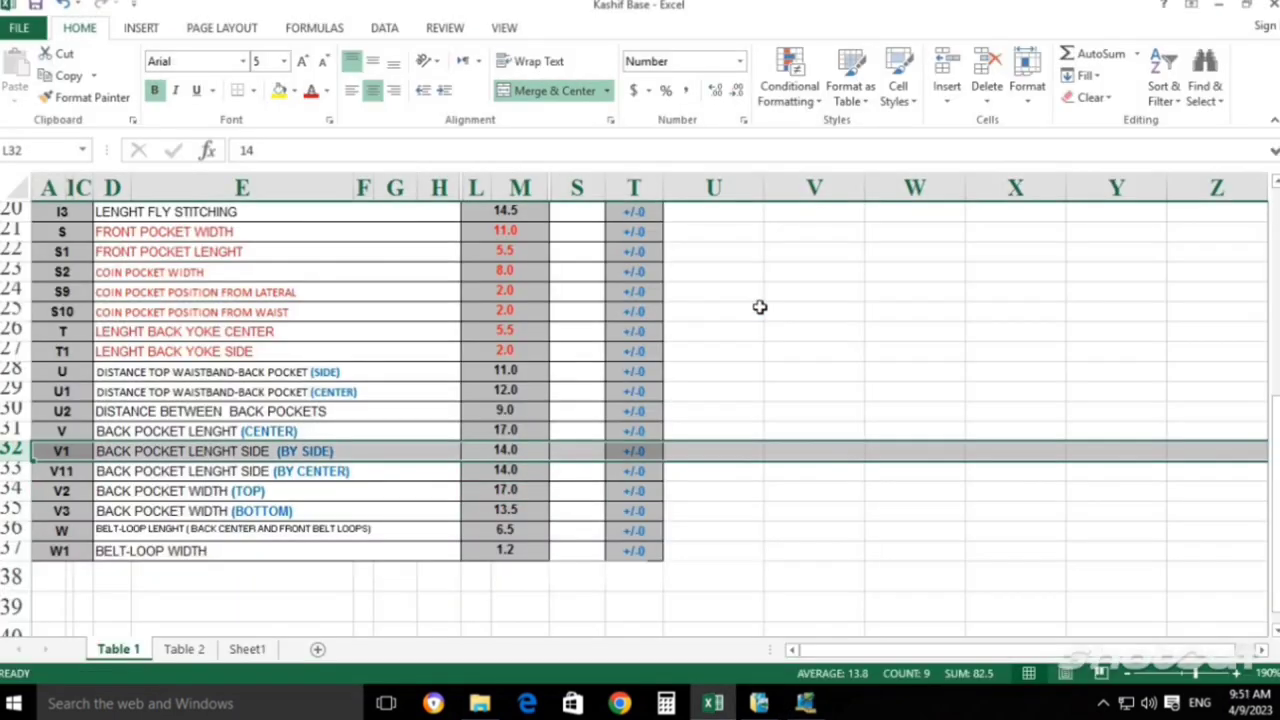
{"action": "key", "text": "Down"}
{"action": "key", "text": "shift+space"}
{"action": "key", "text": "Up"}
{"action": "key", "text": "shift+space"}
{"action": "key", "text": "Left"}
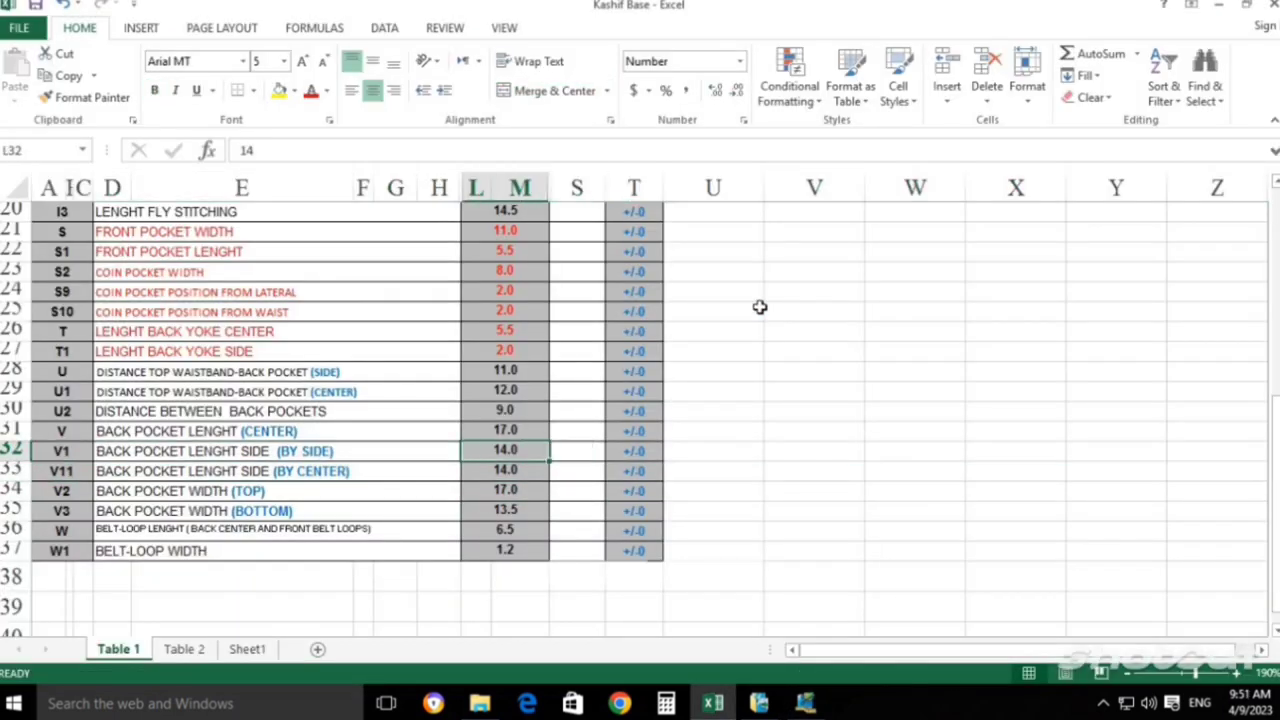
{"action": "key", "text": "Right"}
{"action": "key", "text": "shift+Down"}
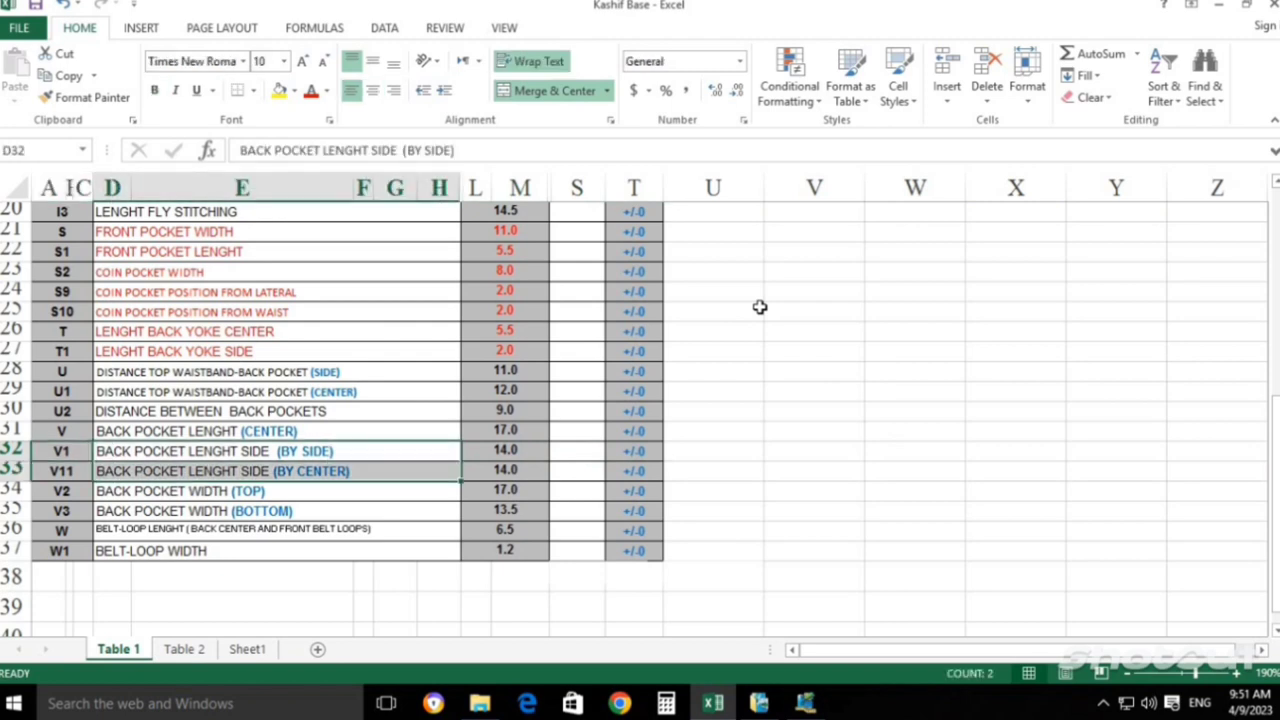
{"action": "key", "text": "alt+Tab"}
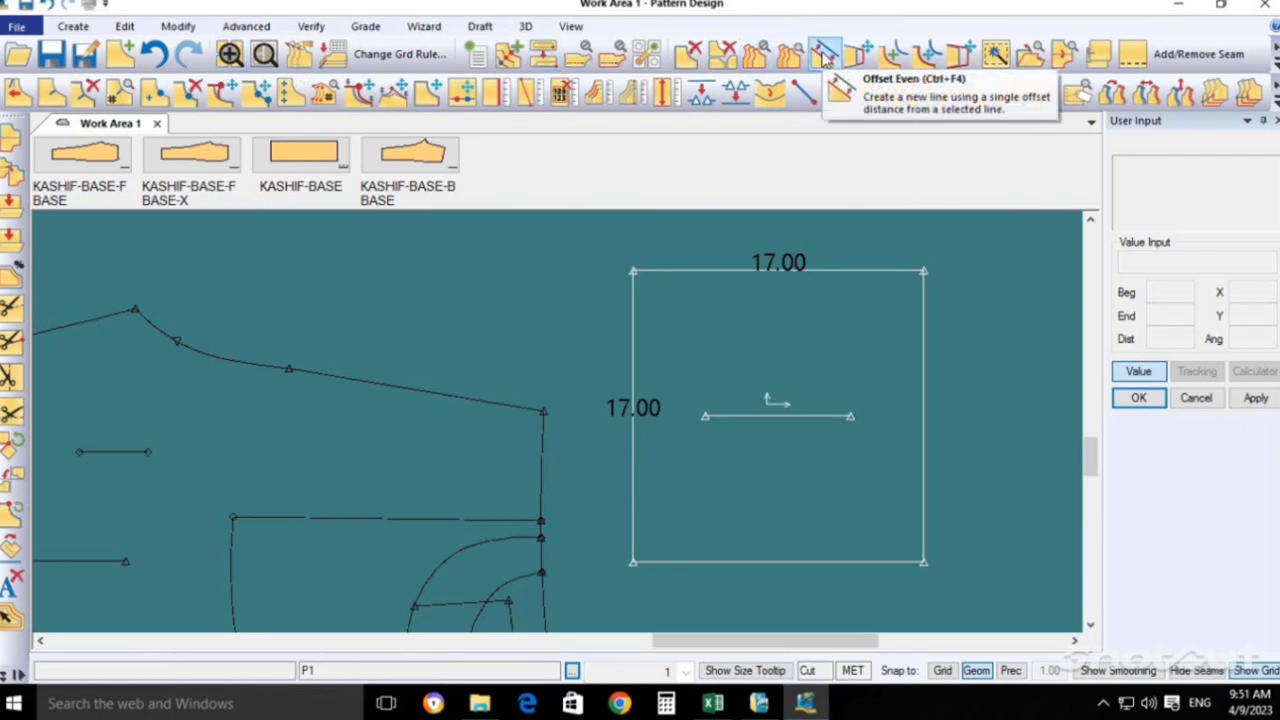
Look through the Modify, Advanced and Verify ribbons, then start an Offset Even line.
{"action": "left_click", "coordinate": [190, 26]}
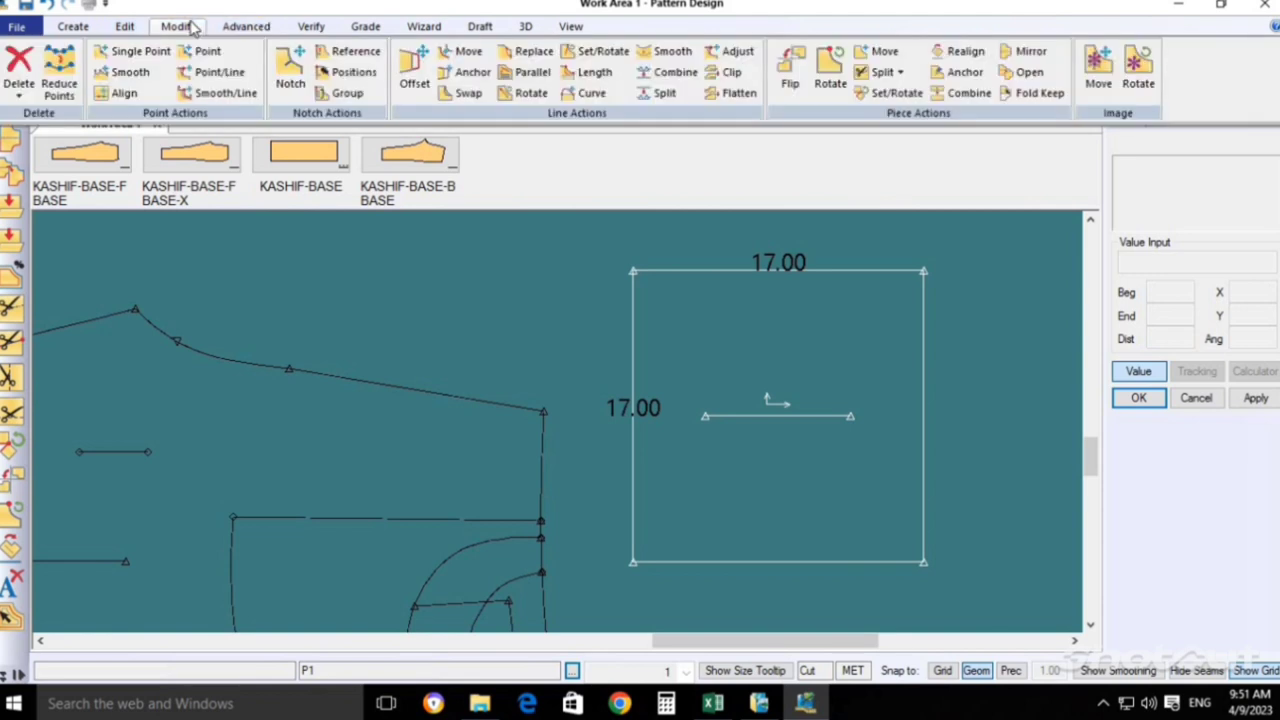
{"action": "left_click", "coordinate": [130, 27]}
{"action": "left_click", "coordinate": [246, 27]}
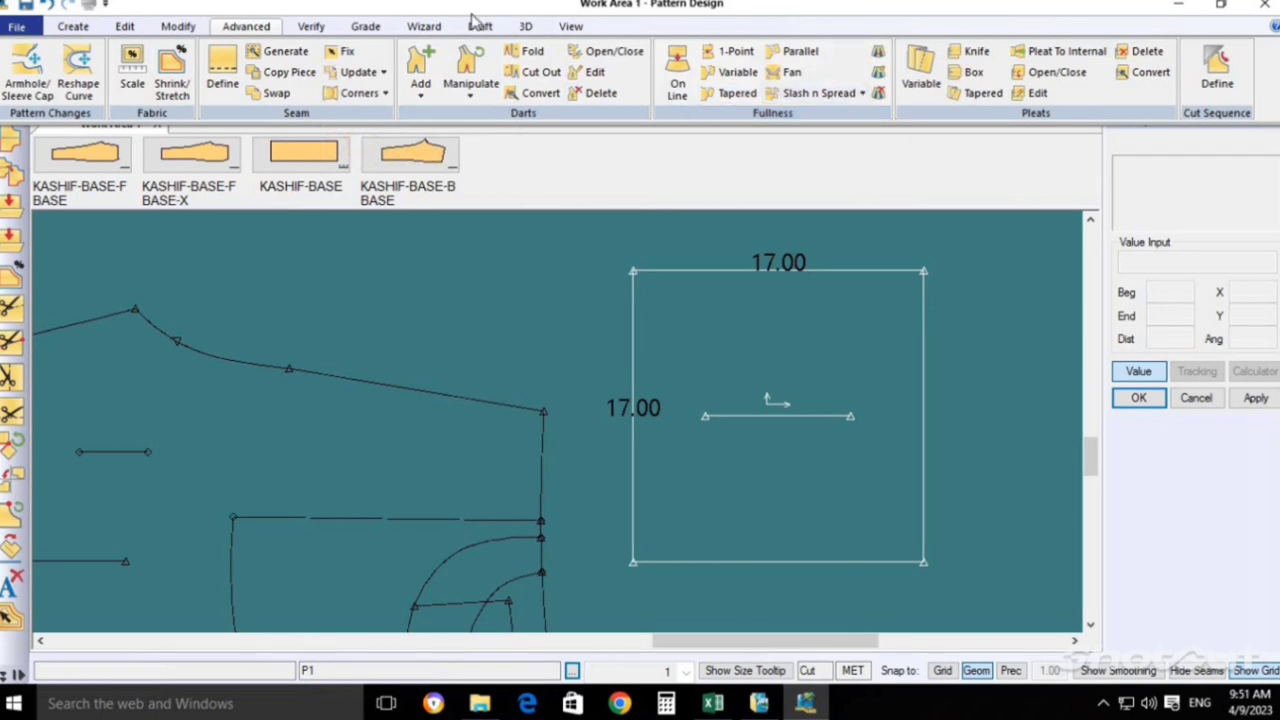
{"action": "left_click", "coordinate": [310, 28]}
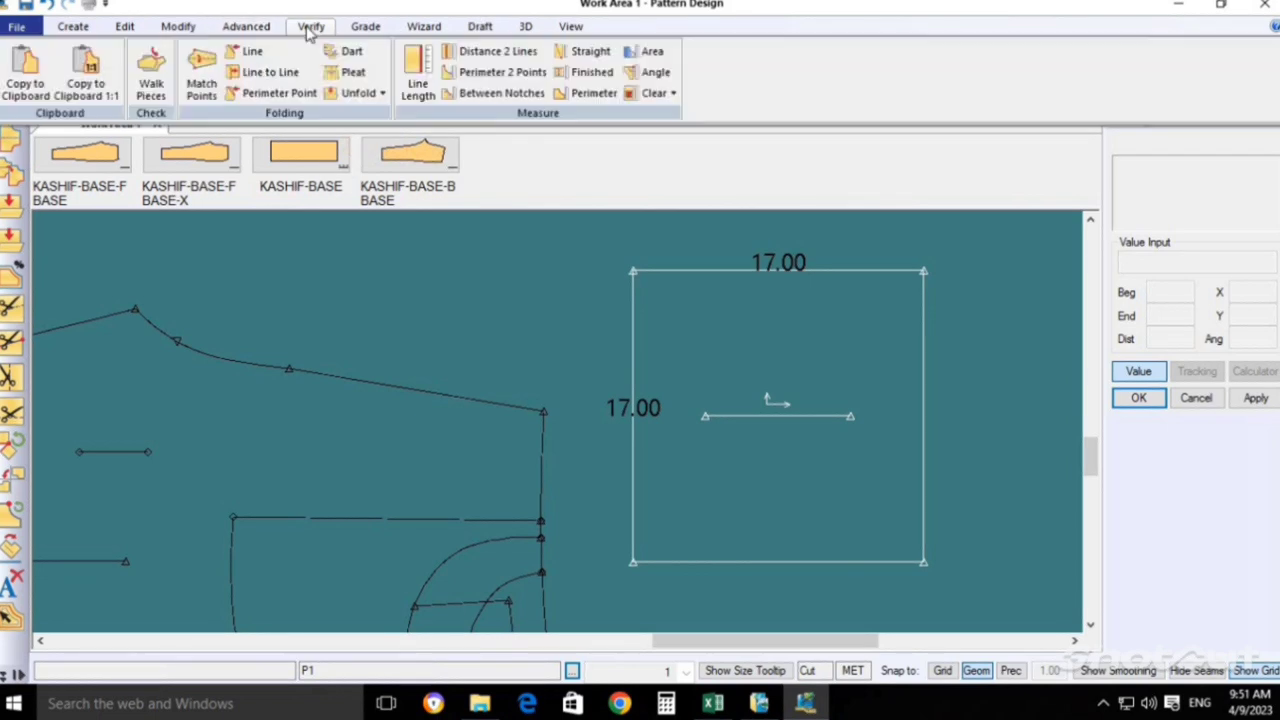
{"action": "left_click", "coordinate": [80, 28]}
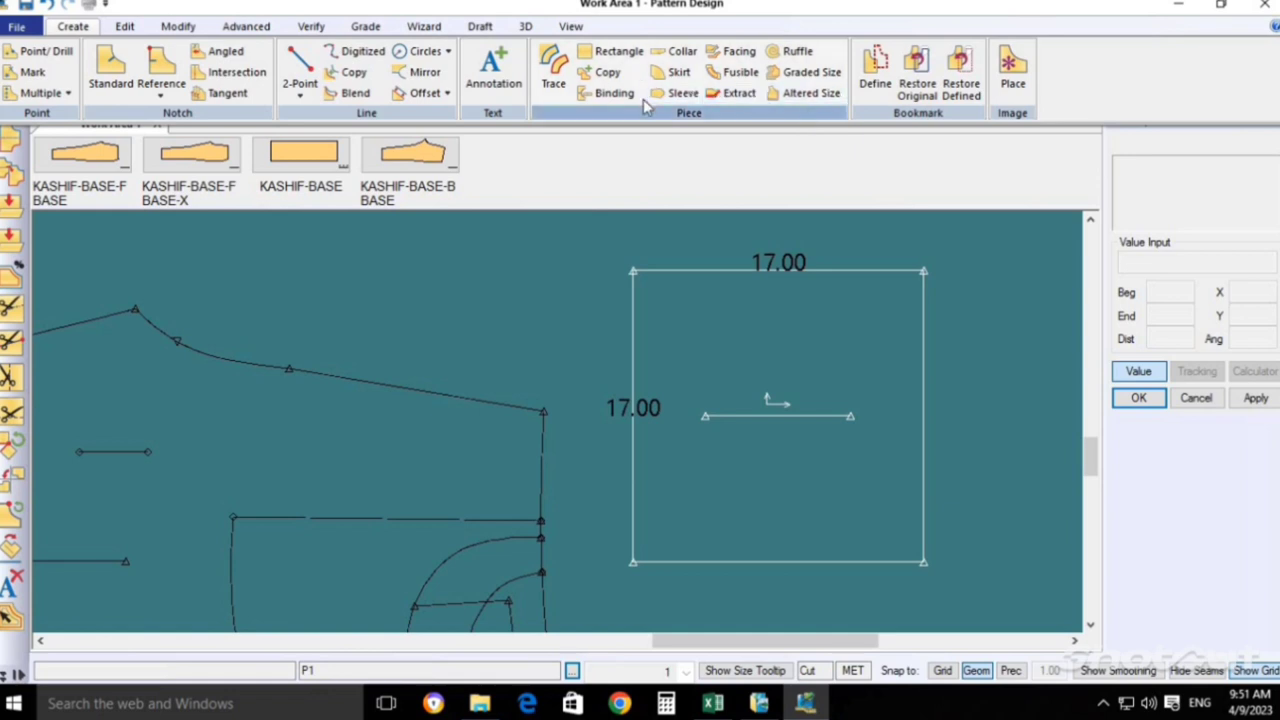
{"action": "left_click", "coordinate": [424, 93]}
Offset the square's right edge 14 inward to add an inner vertical line.
{"action": "left_click", "coordinate": [921, 391]}
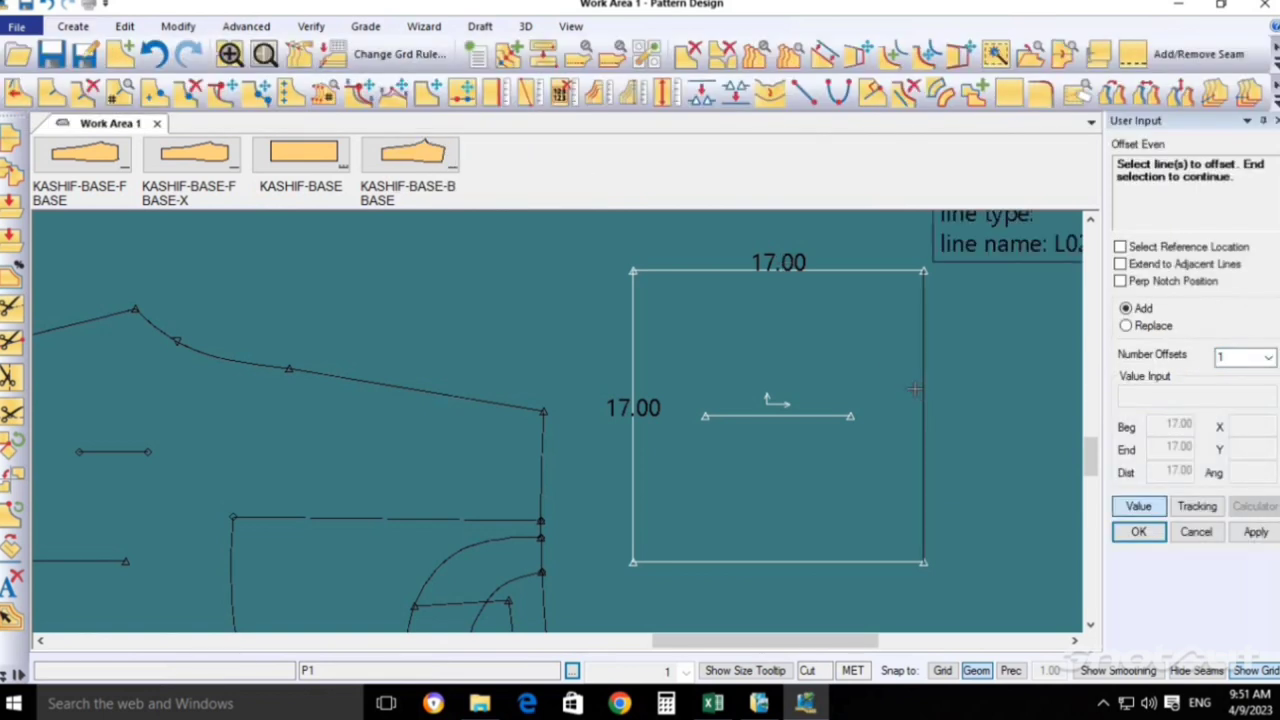
{"action": "right_click", "coordinate": [828, 379]}
{"action": "left_click", "coordinate": [846, 384]}
{"action": "left_click", "coordinate": [738, 405]}
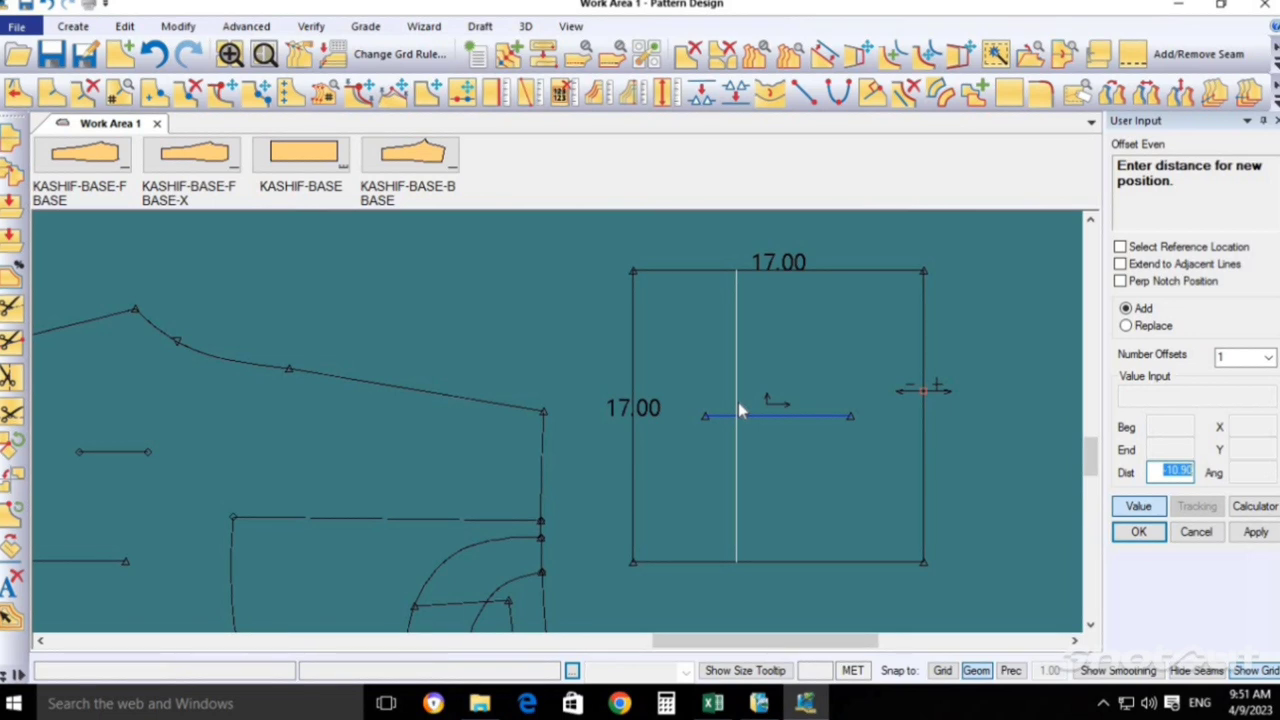
{"action": "key", "text": "BackSpace"}
{"action": "key", "text": "Return"}
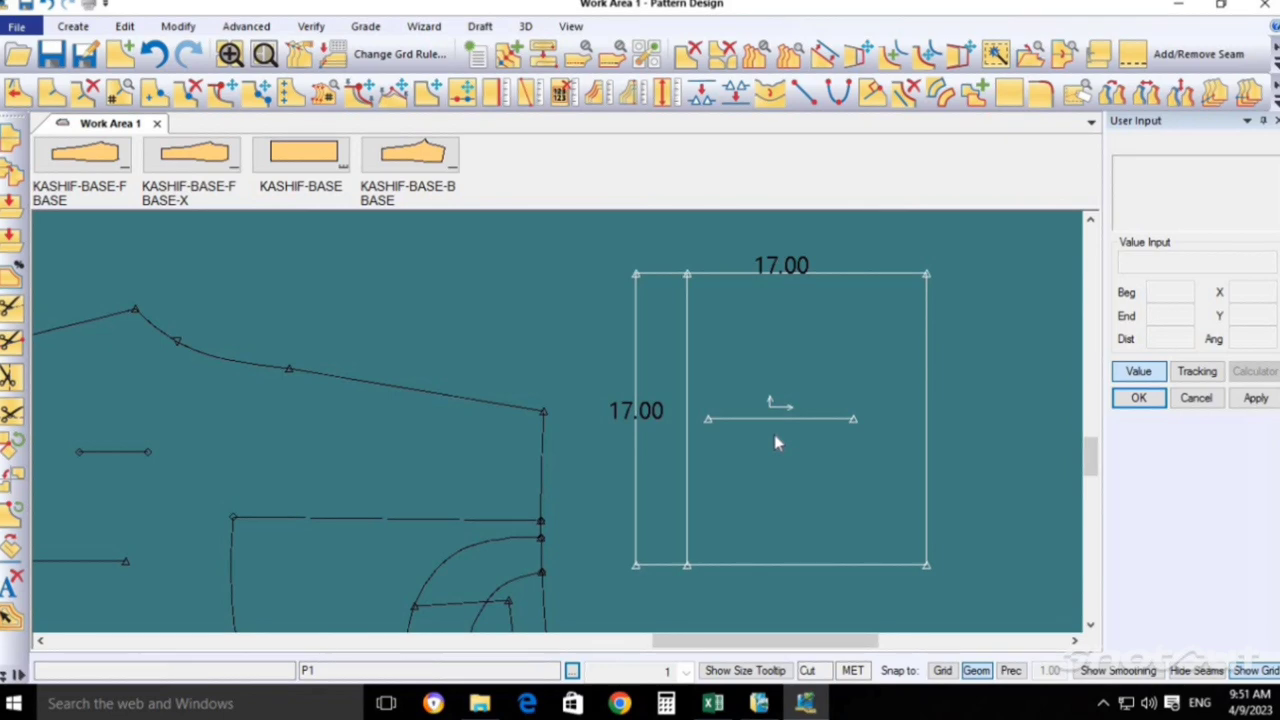
{"action": "left_click", "coordinate": [772, 419]}
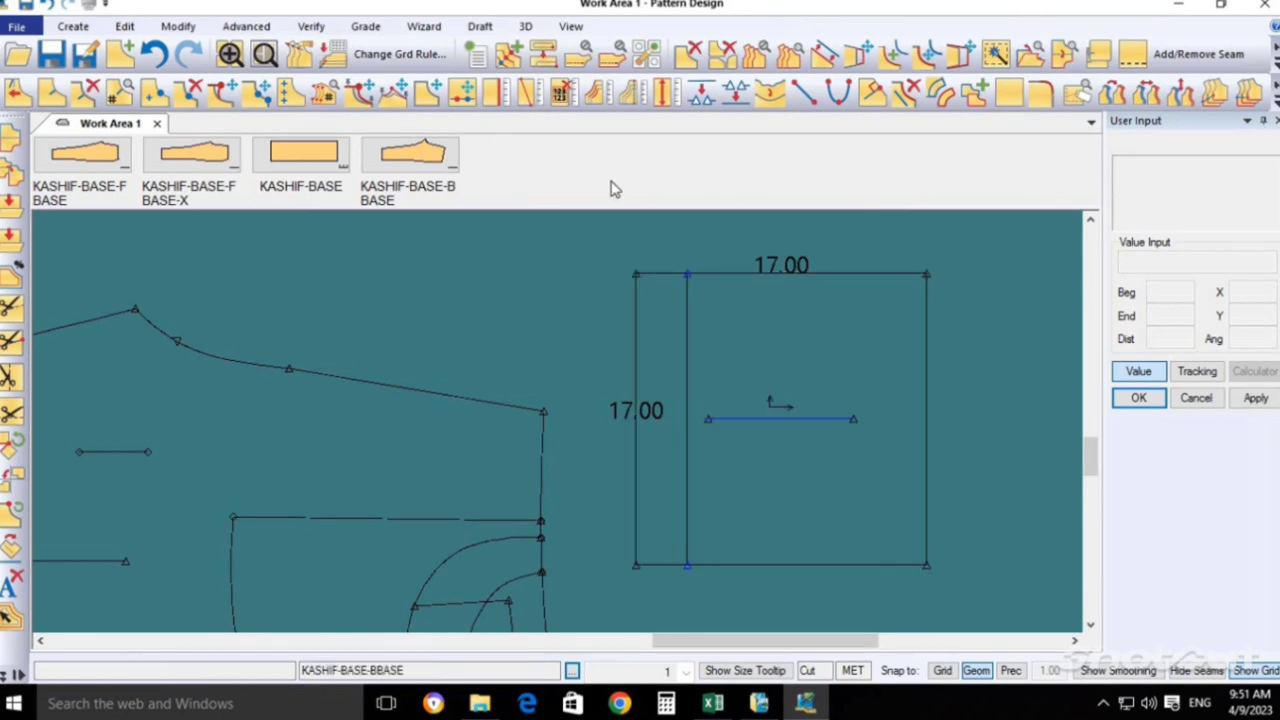
Check the 13.5 back pocket width (bottom) value in spreadsheet row 35.
{"action": "key", "text": "alt+Tab"}
{"action": "key", "text": "Down"}
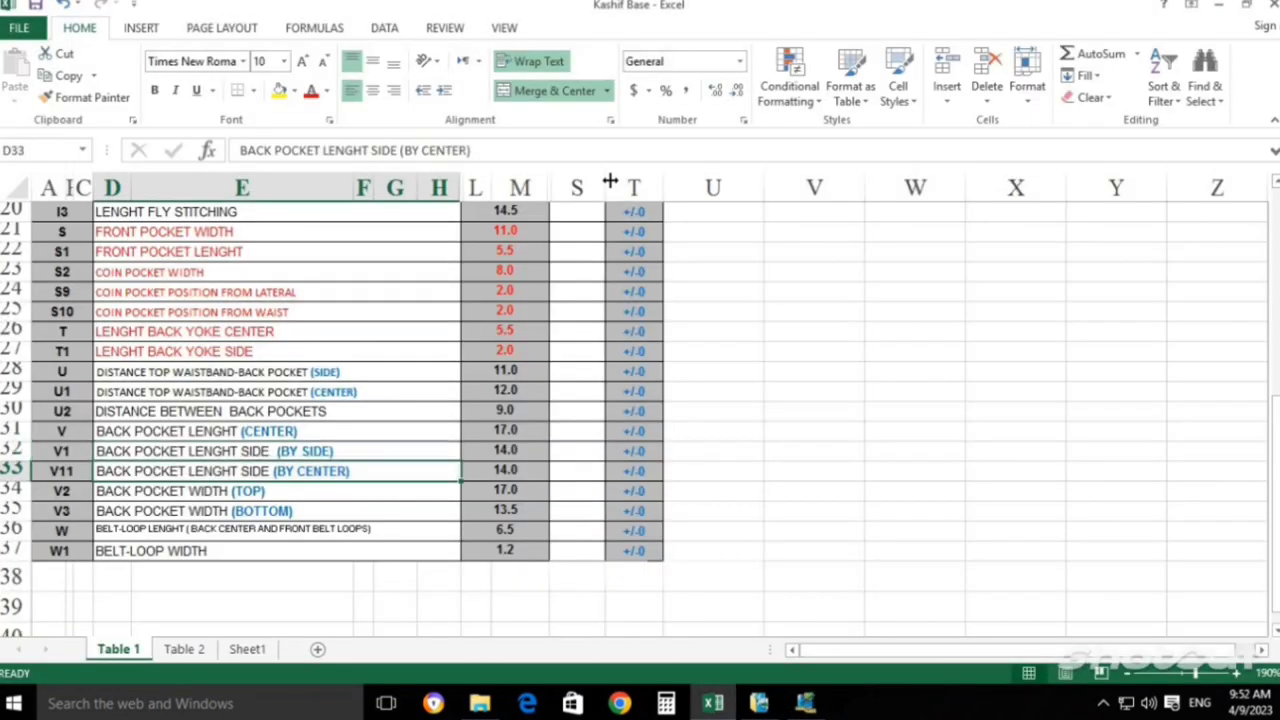
{"action": "key", "text": "Down"}
{"action": "key", "text": "Down"}
{"action": "key", "text": "shift+space"}
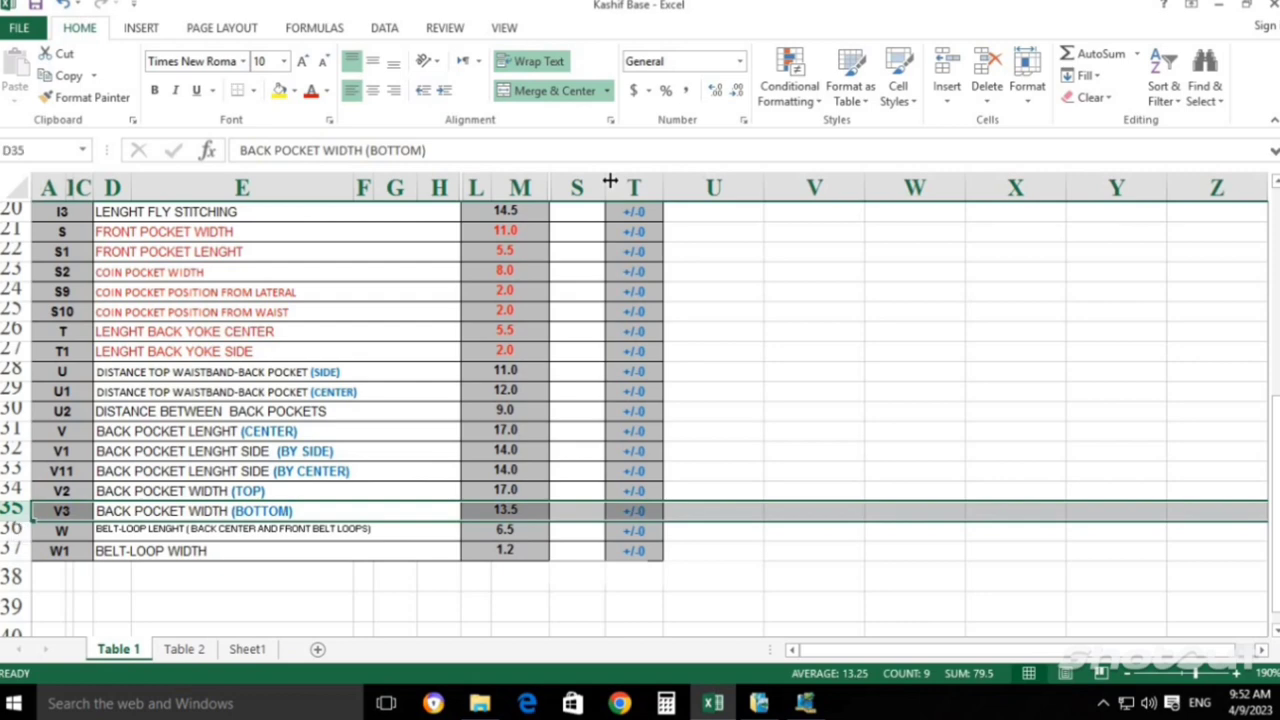
{"action": "key", "text": "Right"}
{"action": "key", "text": "Left"}
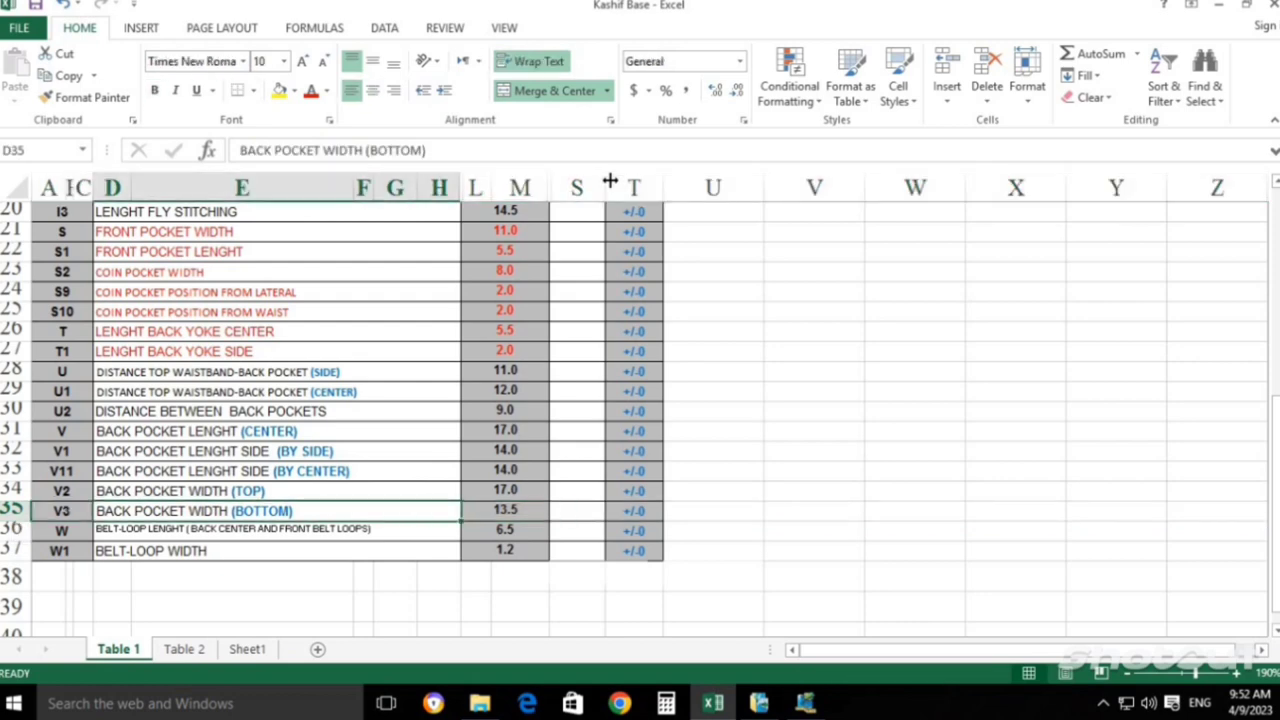
{"action": "key", "text": "alt+Tab"}
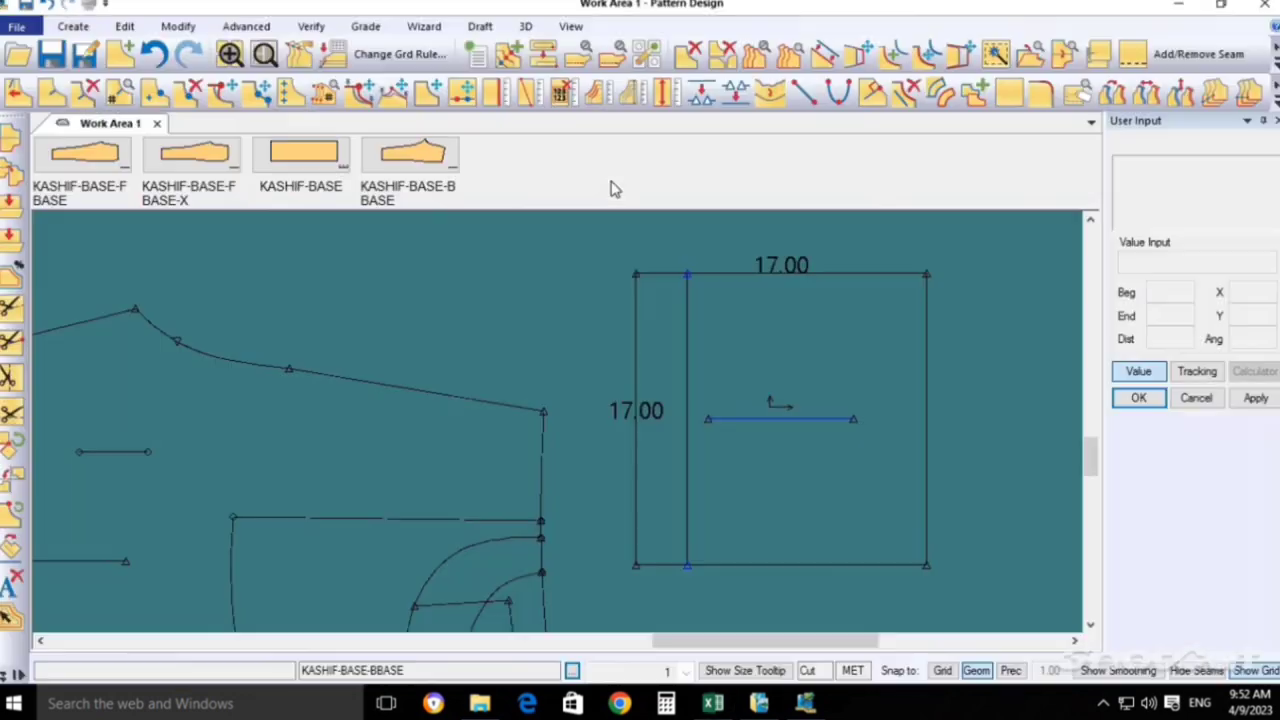
Calculate 17 minus 13.5 in Windows Calculator, getting 3.5.
{"action": "left_click", "coordinate": [647, 403]}
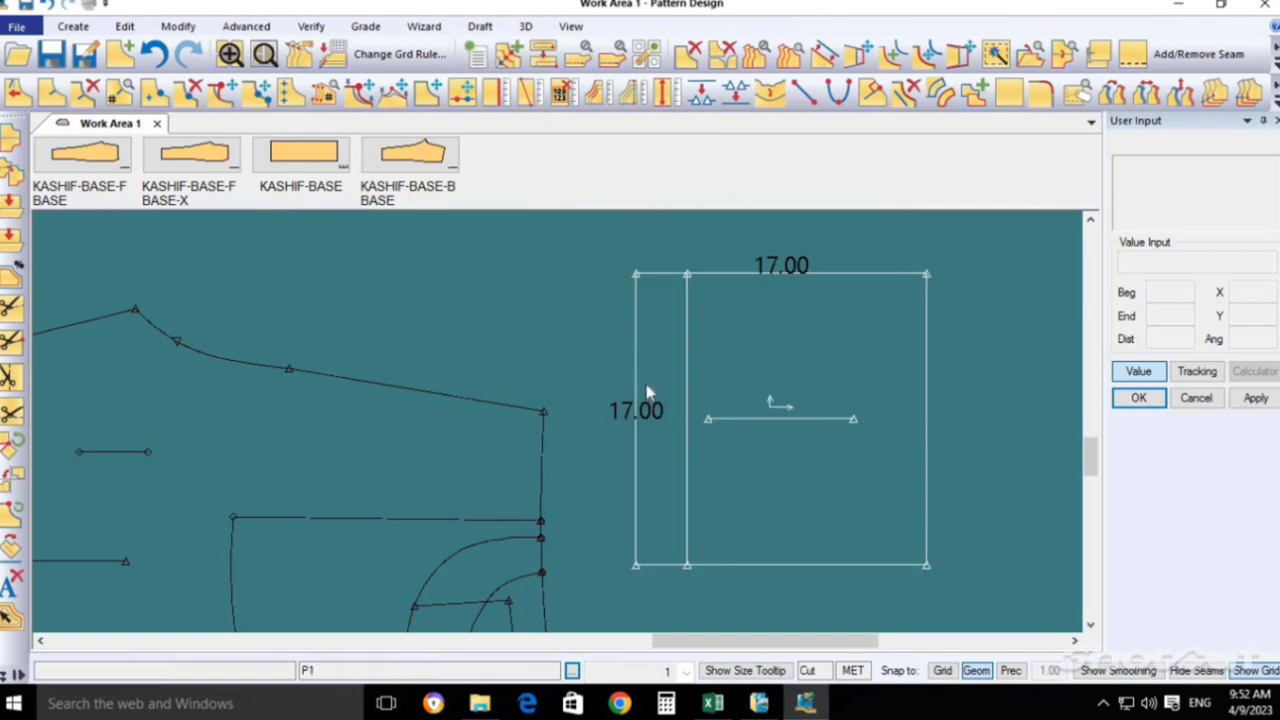
{"action": "left_click", "coordinate": [665, 703]}
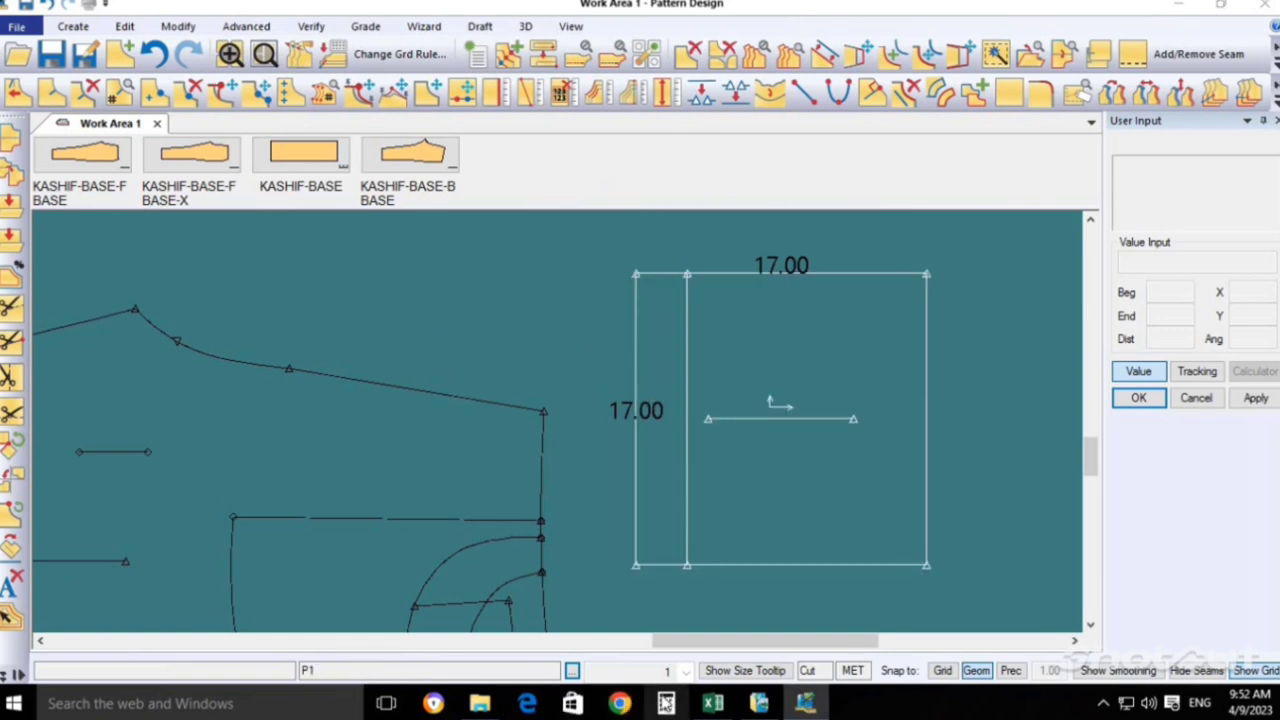
{"action": "left_click_drag", "start_coordinate": [754, 103], "coordinate": [365, 123]}
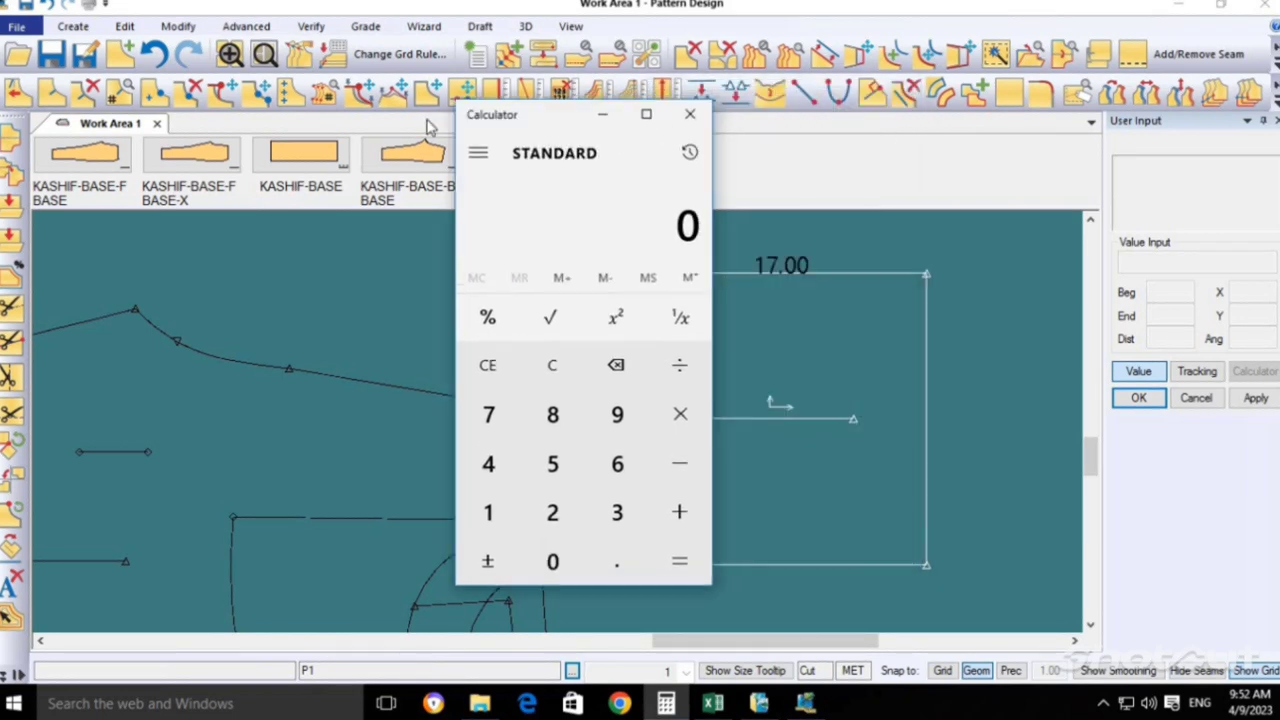
{"action": "type", "text": "17-"}
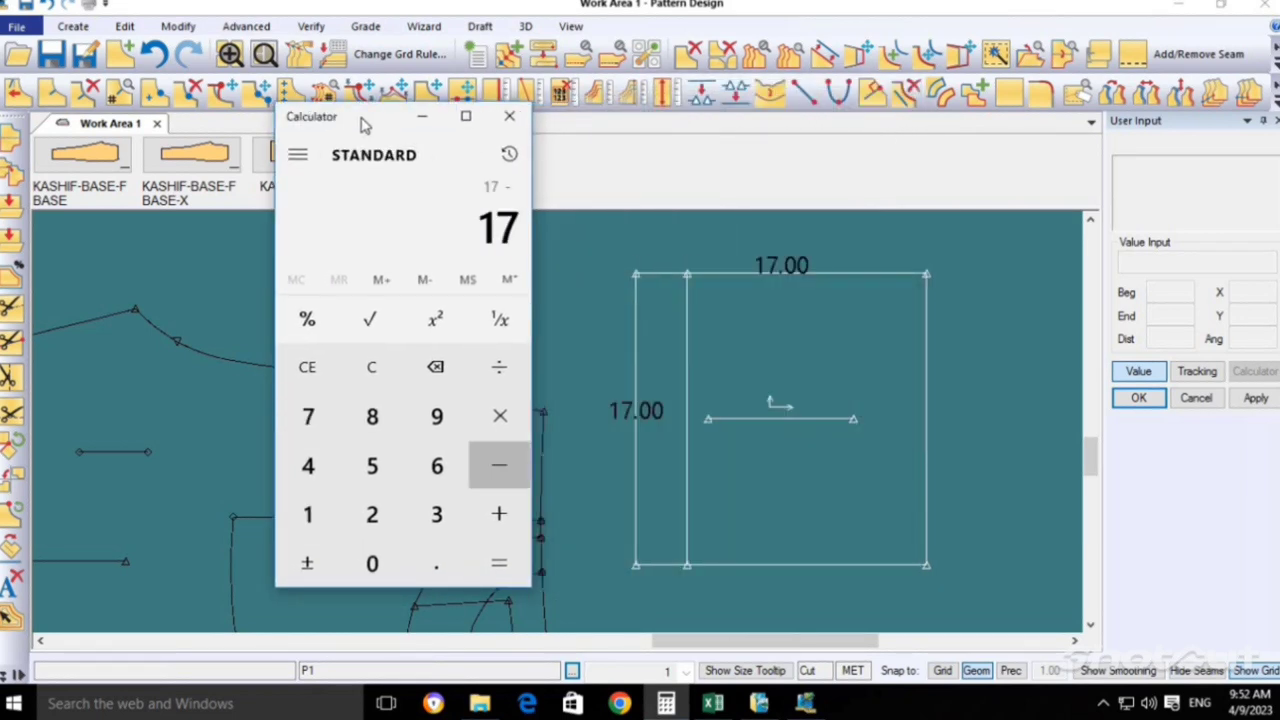
{"action": "type", "text": "13.5"}
{"action": "key", "text": "Return"}
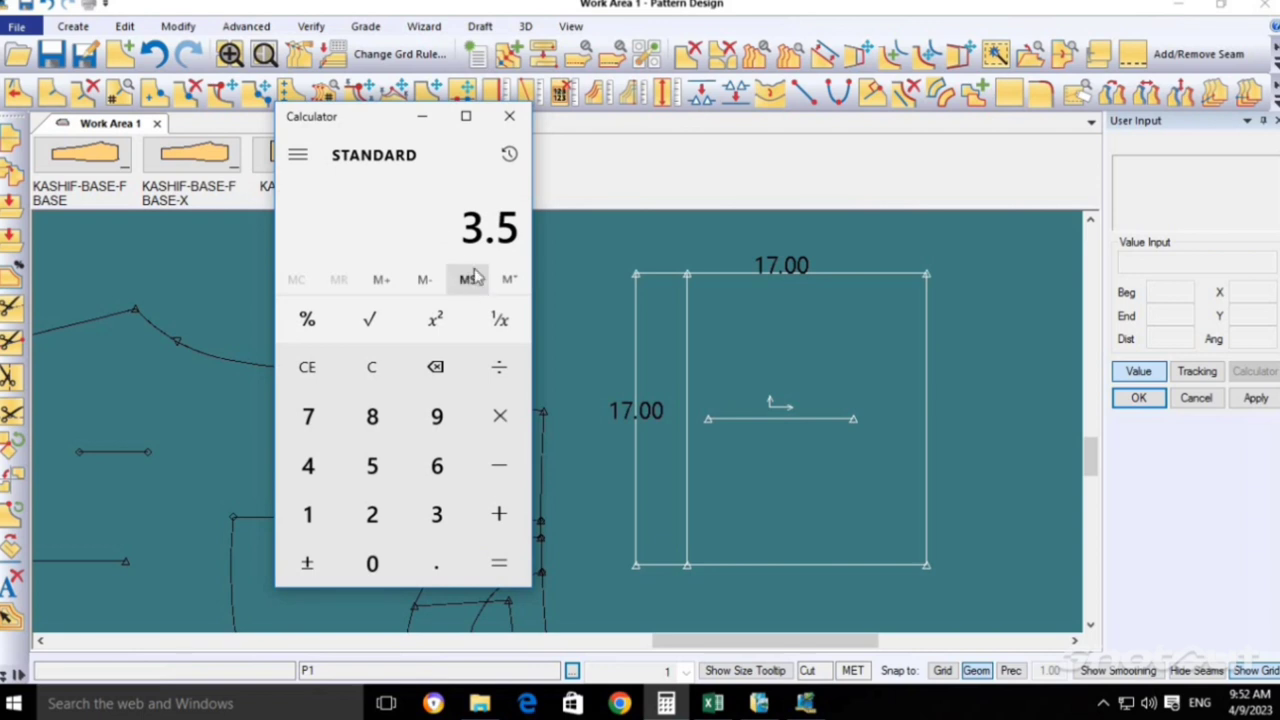
Try splitting the square's left edge, then cancel so it stays 17.00.
{"action": "left_click", "coordinate": [701, 95]}
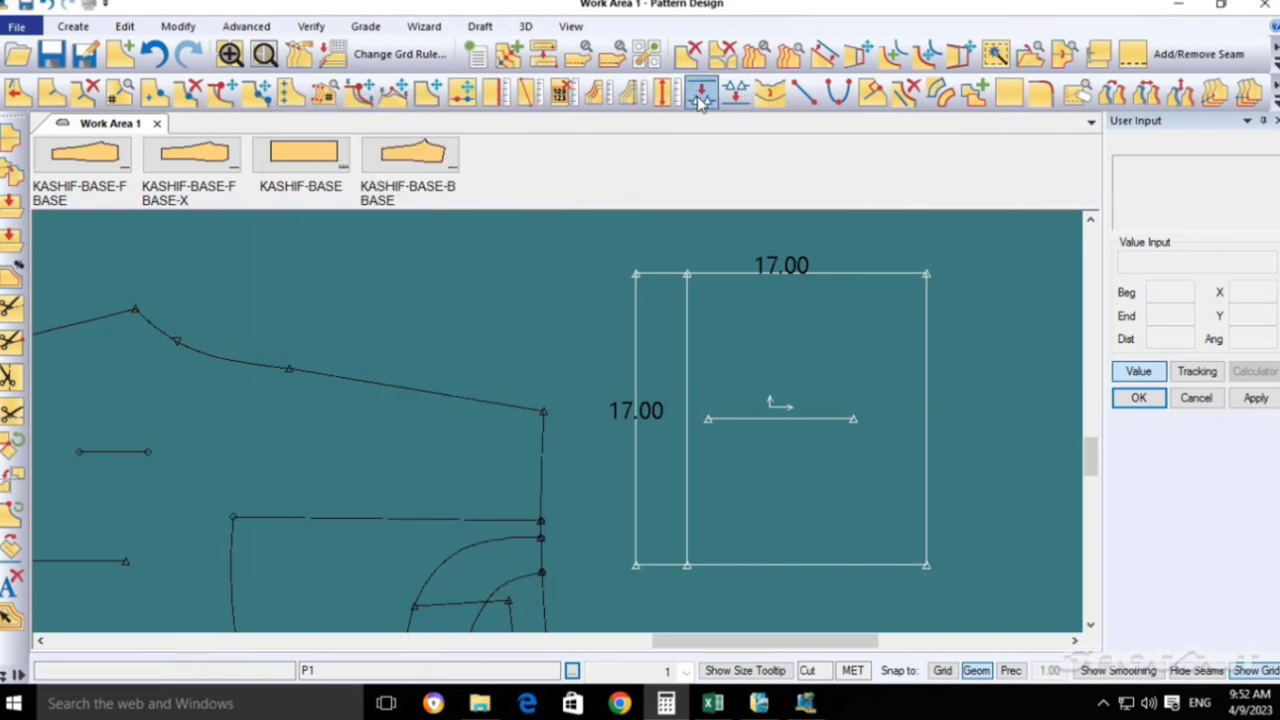
{"action": "left_click", "coordinate": [634, 535]}
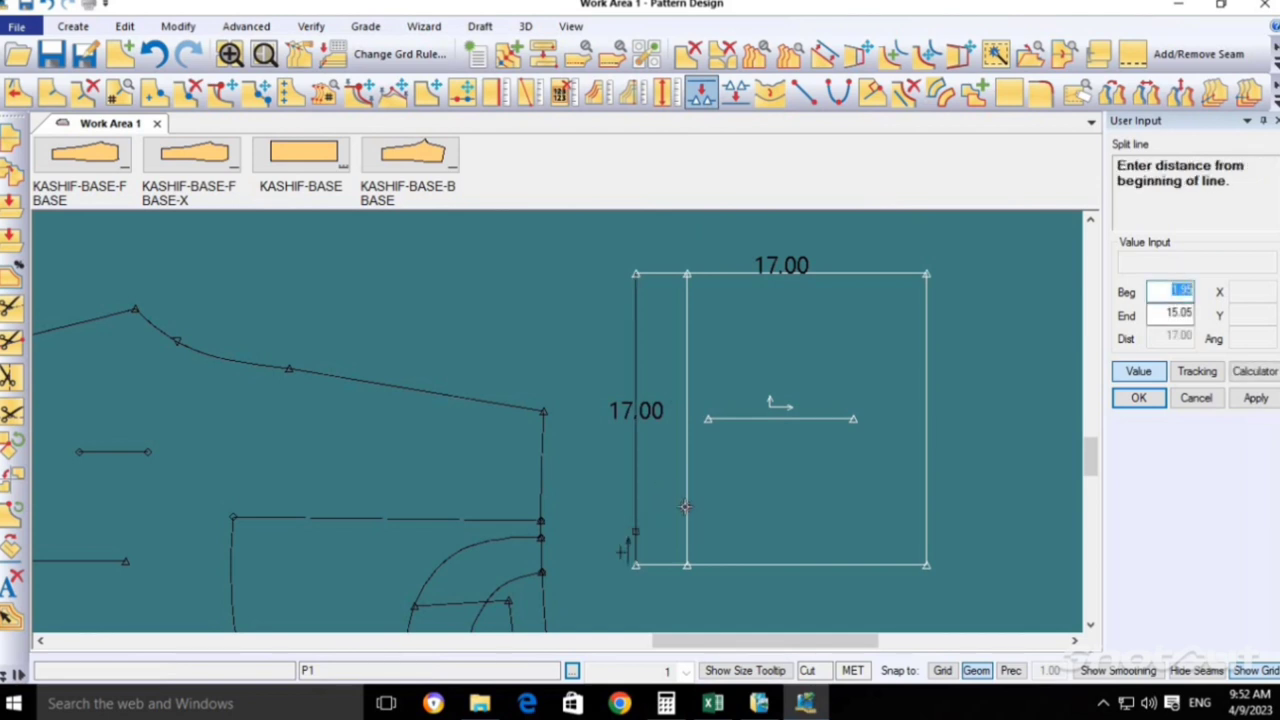
{"action": "key", "text": "Return"}
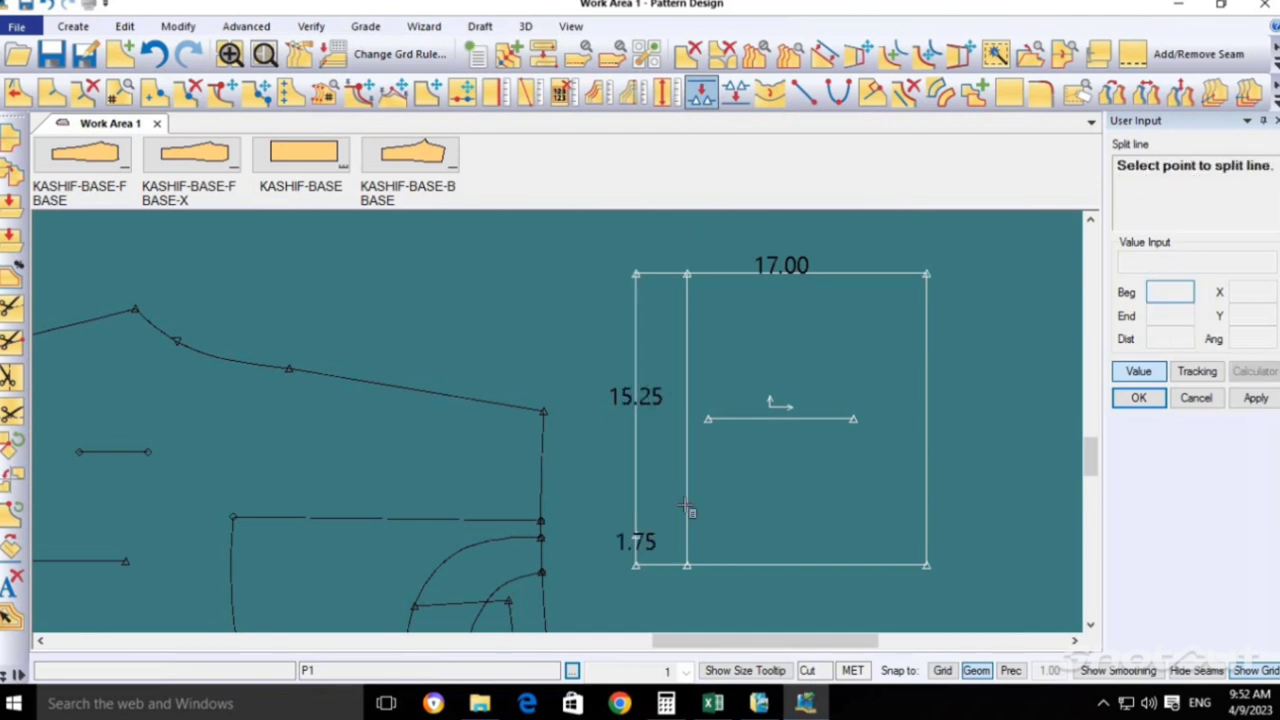
{"action": "left_click", "coordinate": [635, 330]}
{"action": "key", "text": "Tab"}
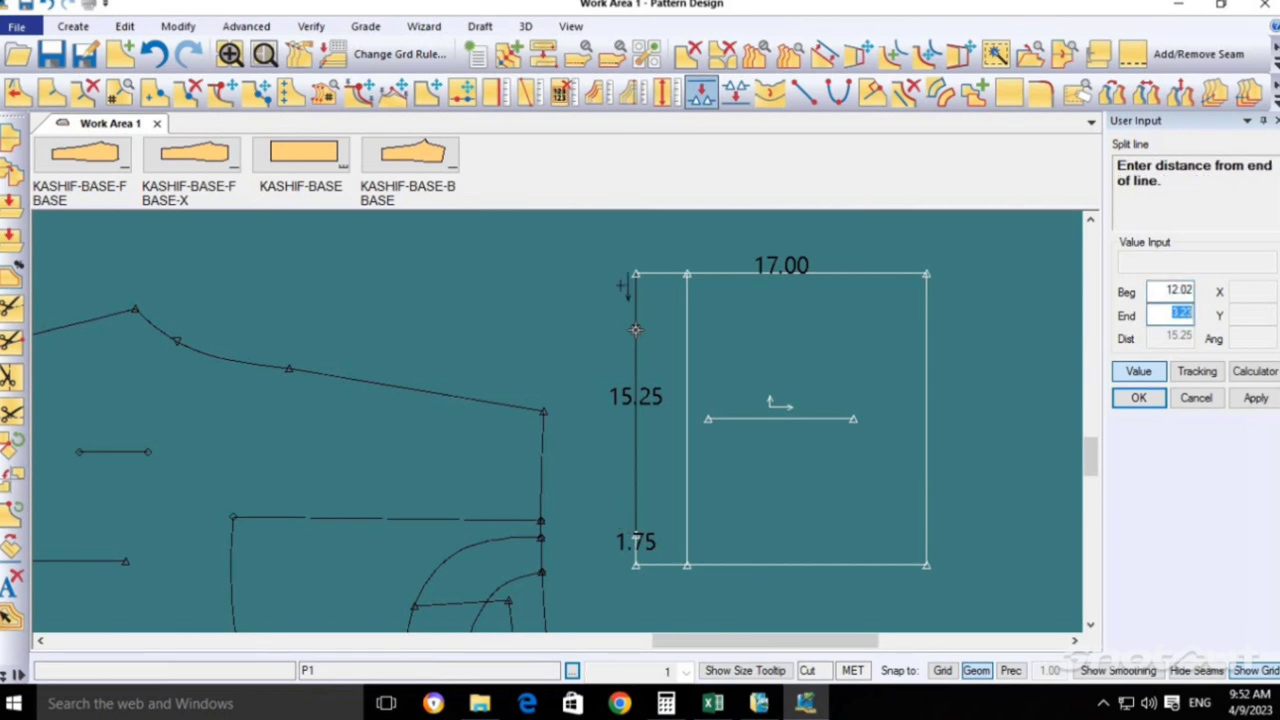
{"action": "key", "text": "Return"}
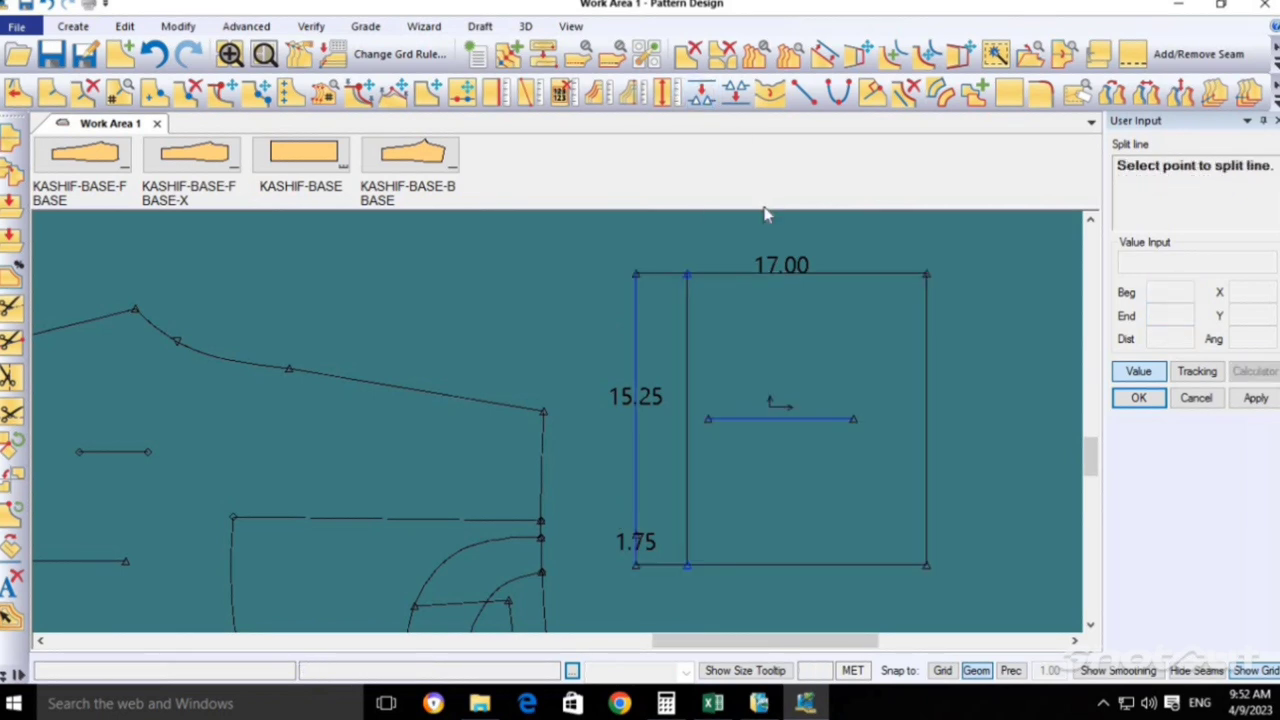
{"action": "key", "text": "Escape"}
Split the inner vertical line 3.5 from its bottom and 3.5 from its top.
{"action": "left_click", "coordinate": [701, 92]}
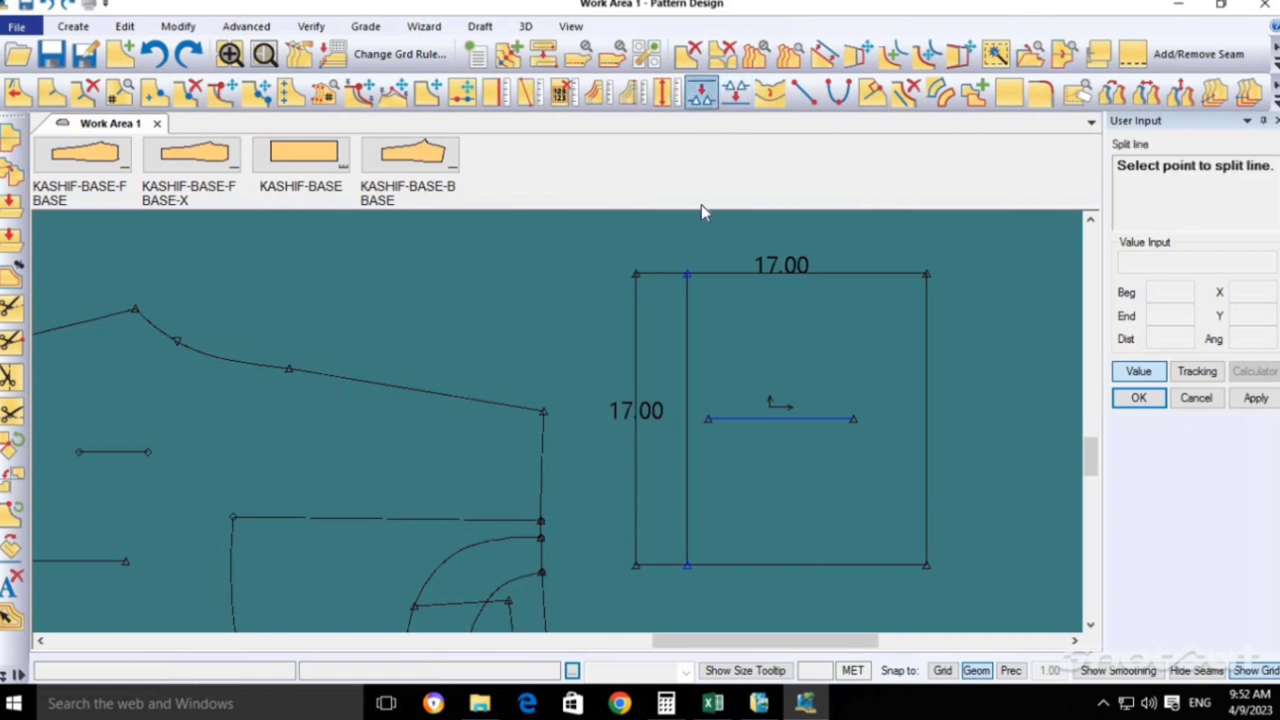
{"action": "left_click", "coordinate": [688, 521]}
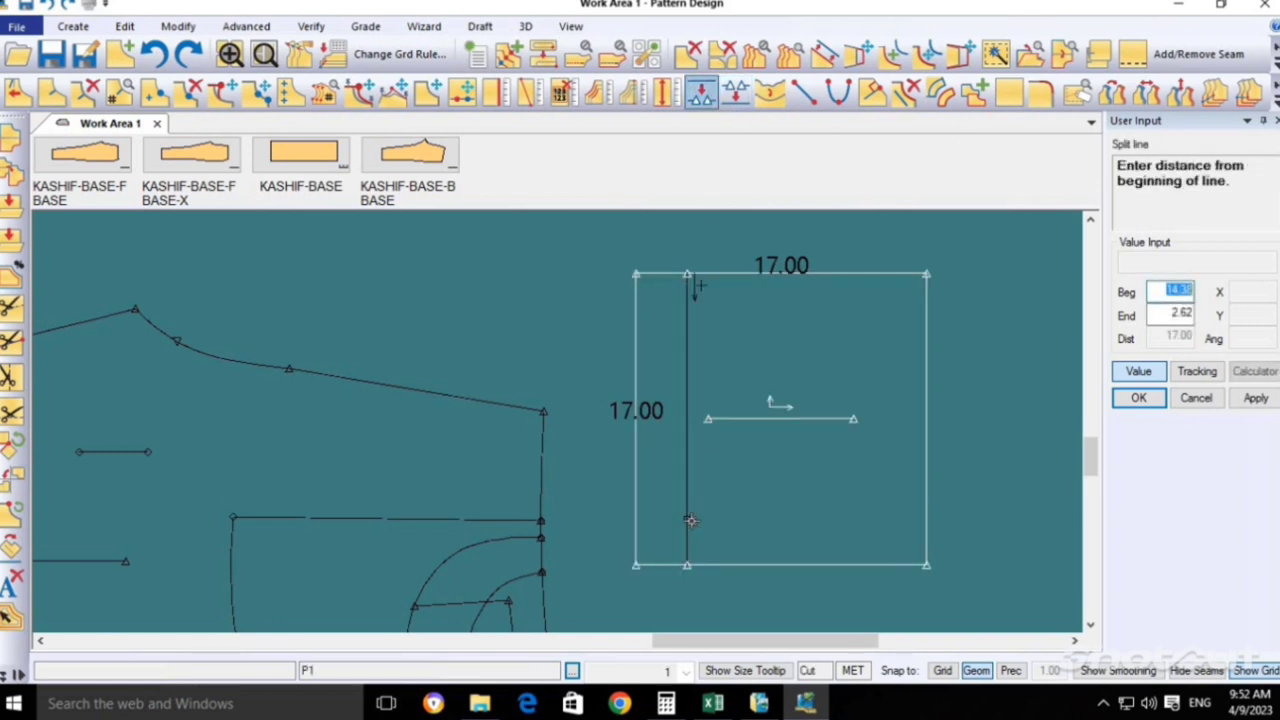
{"action": "key", "text": "Tab"}
{"action": "type", "text": "3.5"}
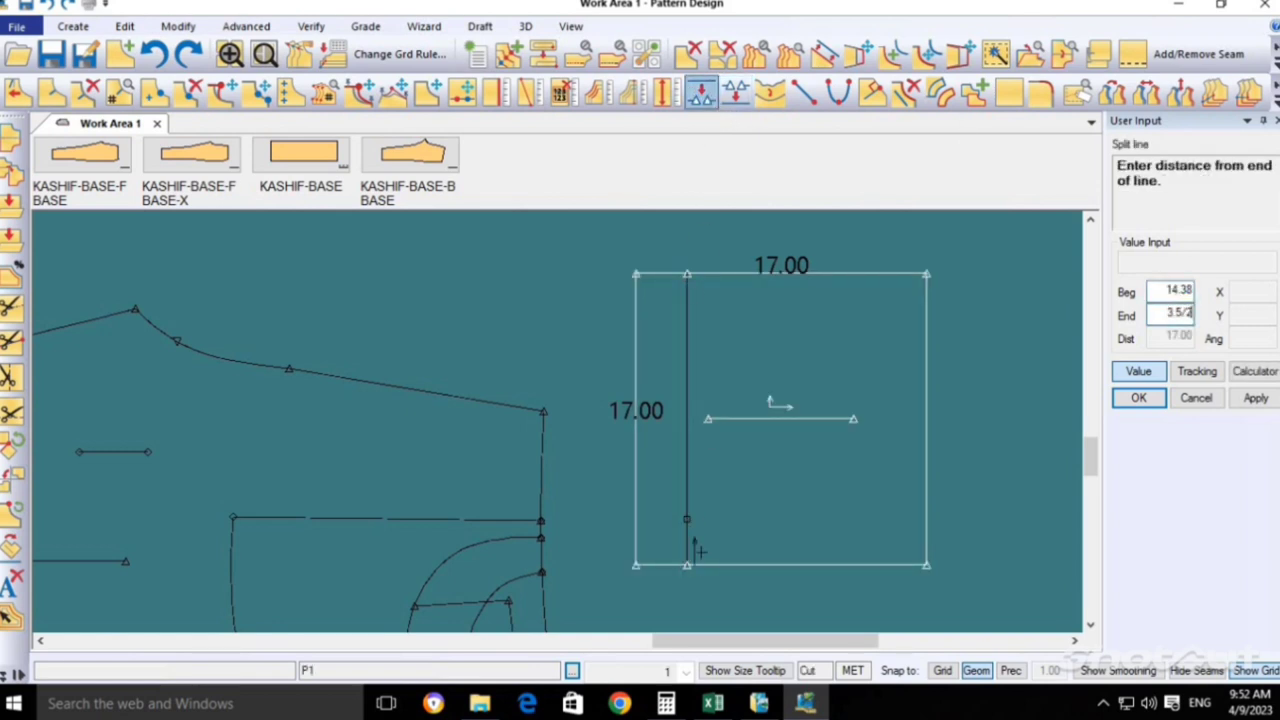
{"action": "key", "text": "Return"}
{"action": "left_click", "coordinate": [687, 302]}
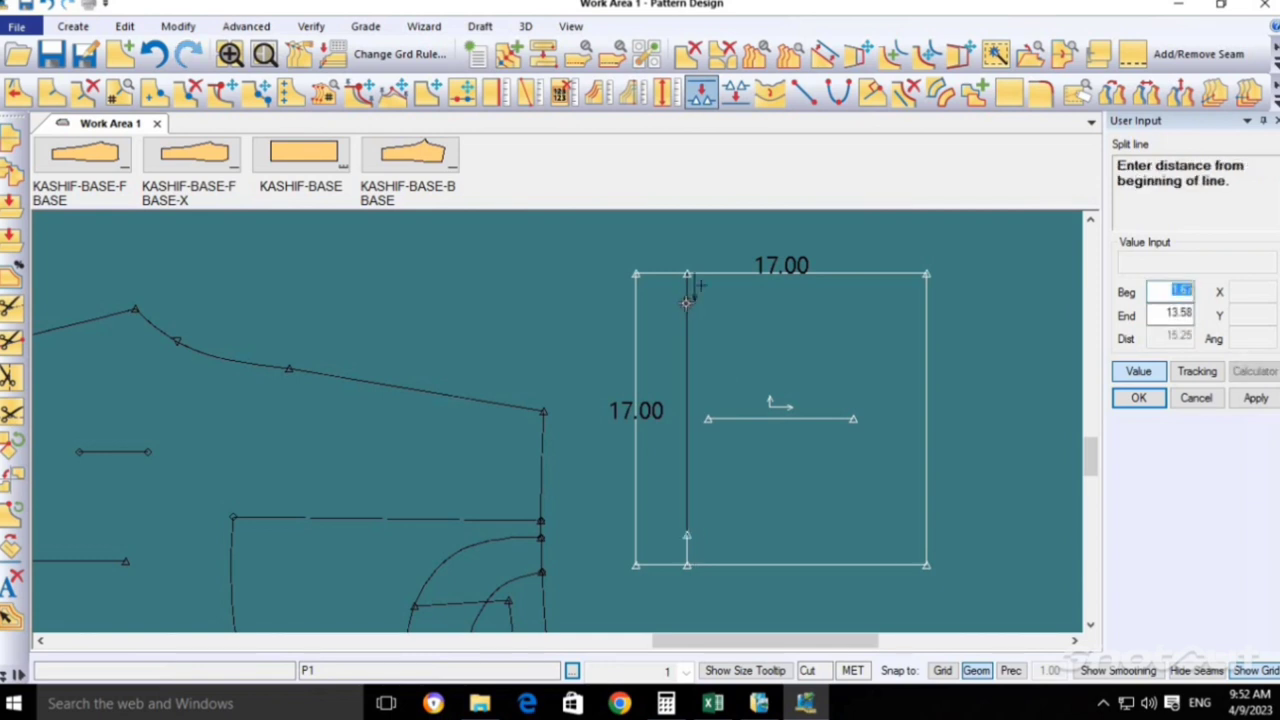
{"action": "key", "text": "Tab"}
{"action": "key", "text": "shift+Tab"}
{"action": "type", "text": "3.5"}
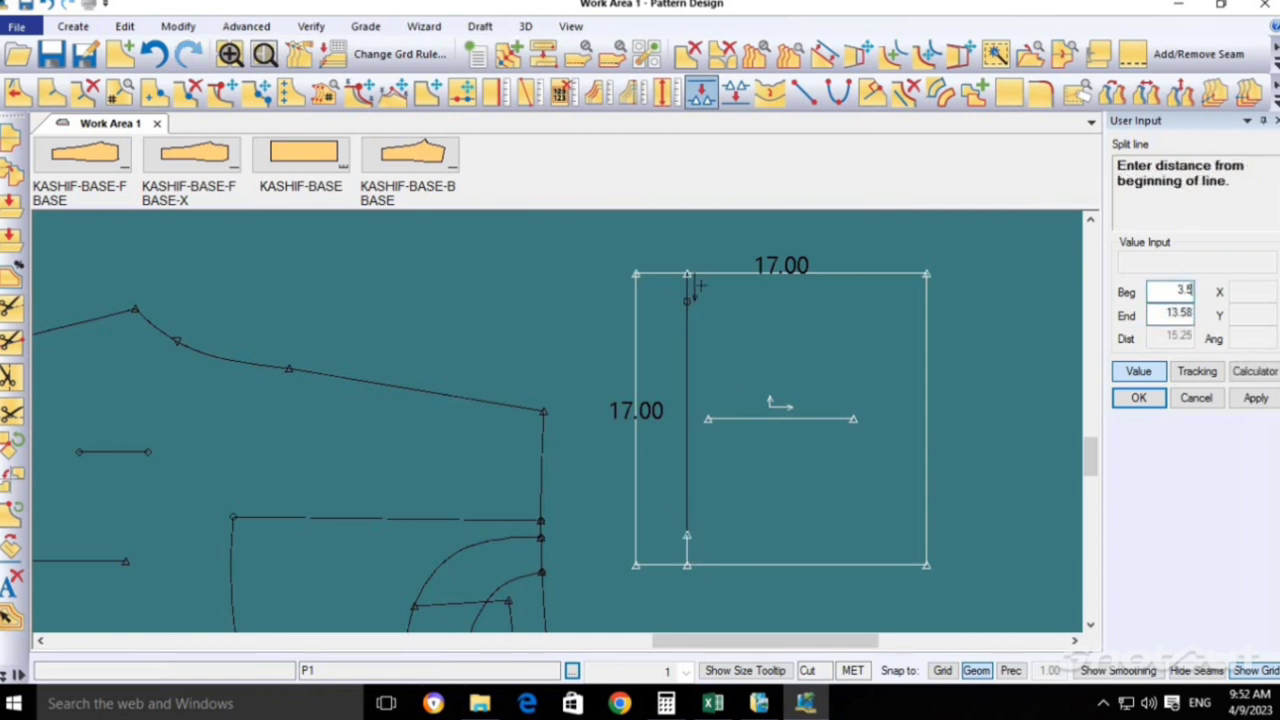
{"action": "key", "text": "Return"}
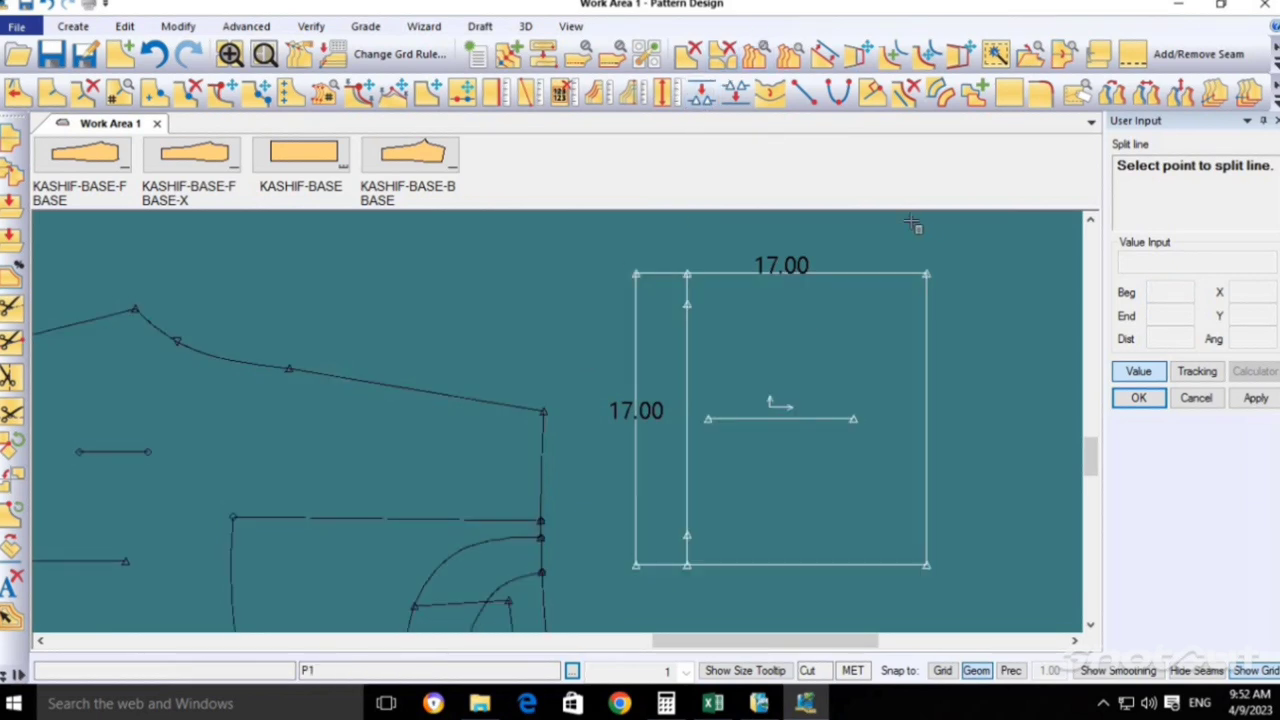
Split the square's left edge at its midpoint into 8.50 halves.
{"action": "right_click", "coordinate": [948, 271]}
{"action": "left_click", "coordinate": [905, 335]}
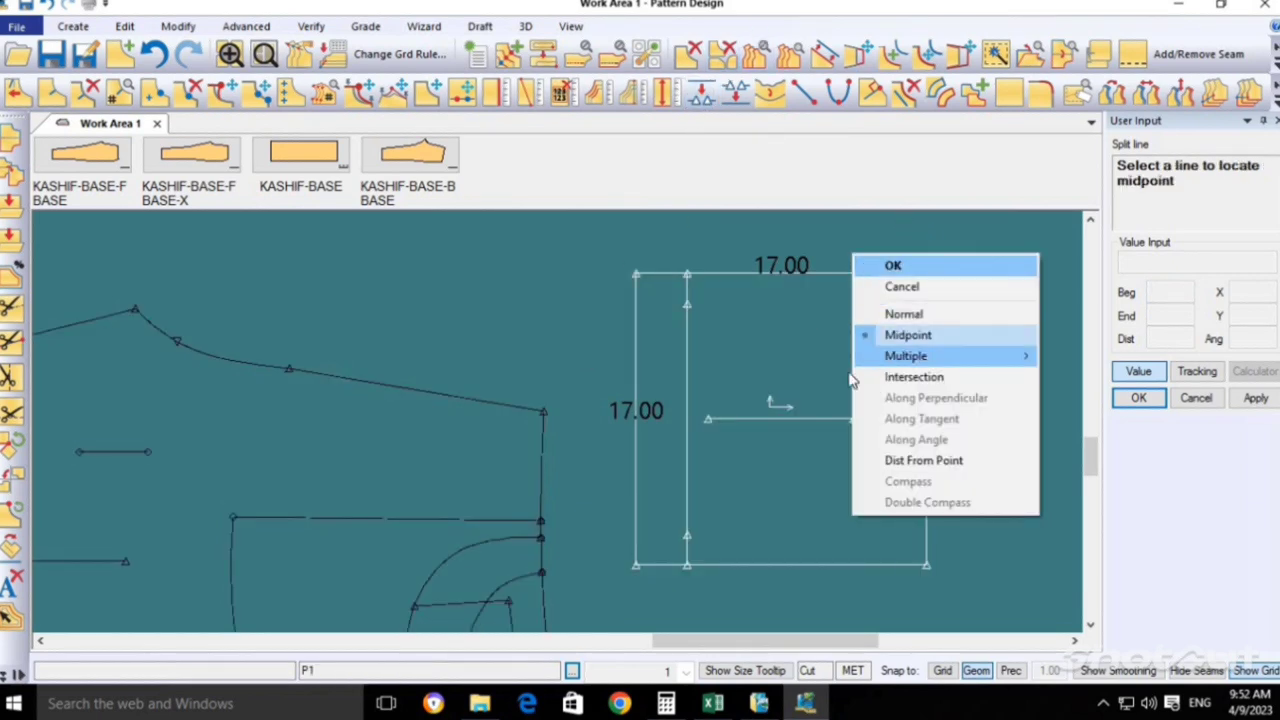
{"action": "left_click", "coordinate": [632, 421]}
{"action": "right_click", "coordinate": [637, 417]}
{"action": "left_click", "coordinate": [640, 425]}
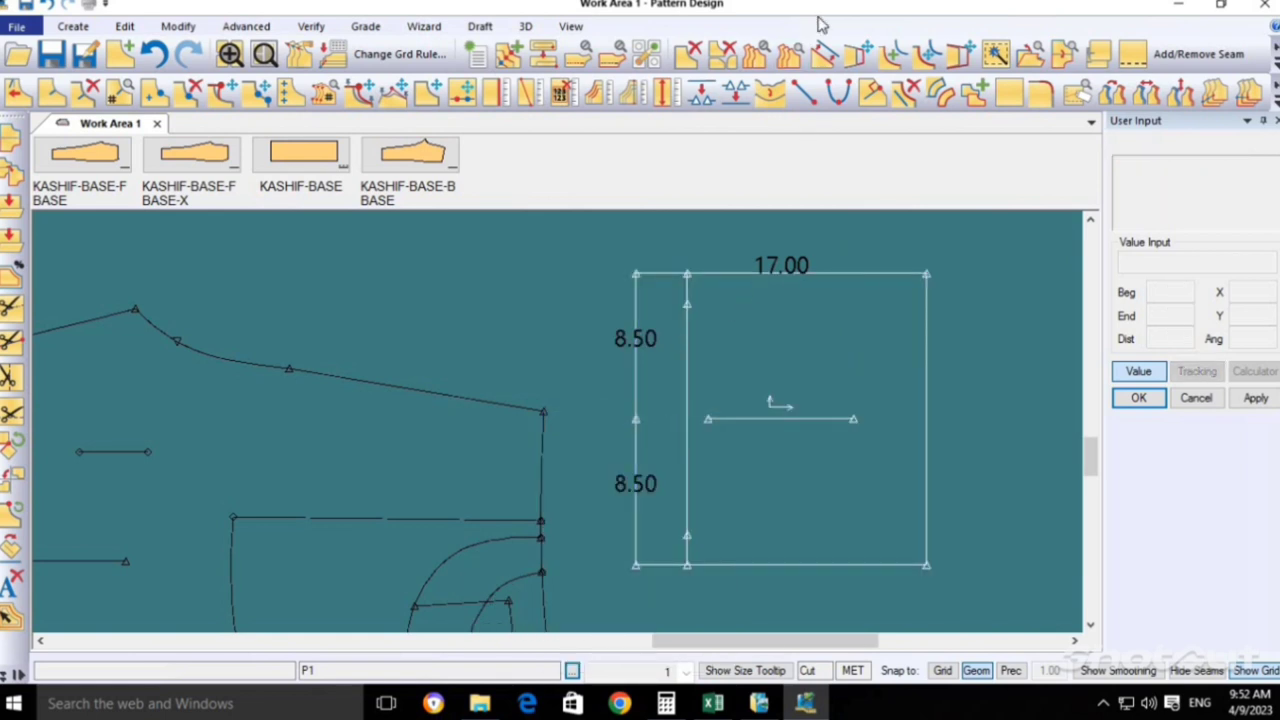
Draw two-point lines from the left edge's midpoint to the inner line's upper and lower split points.
{"action": "left_click", "coordinate": [73, 26]}
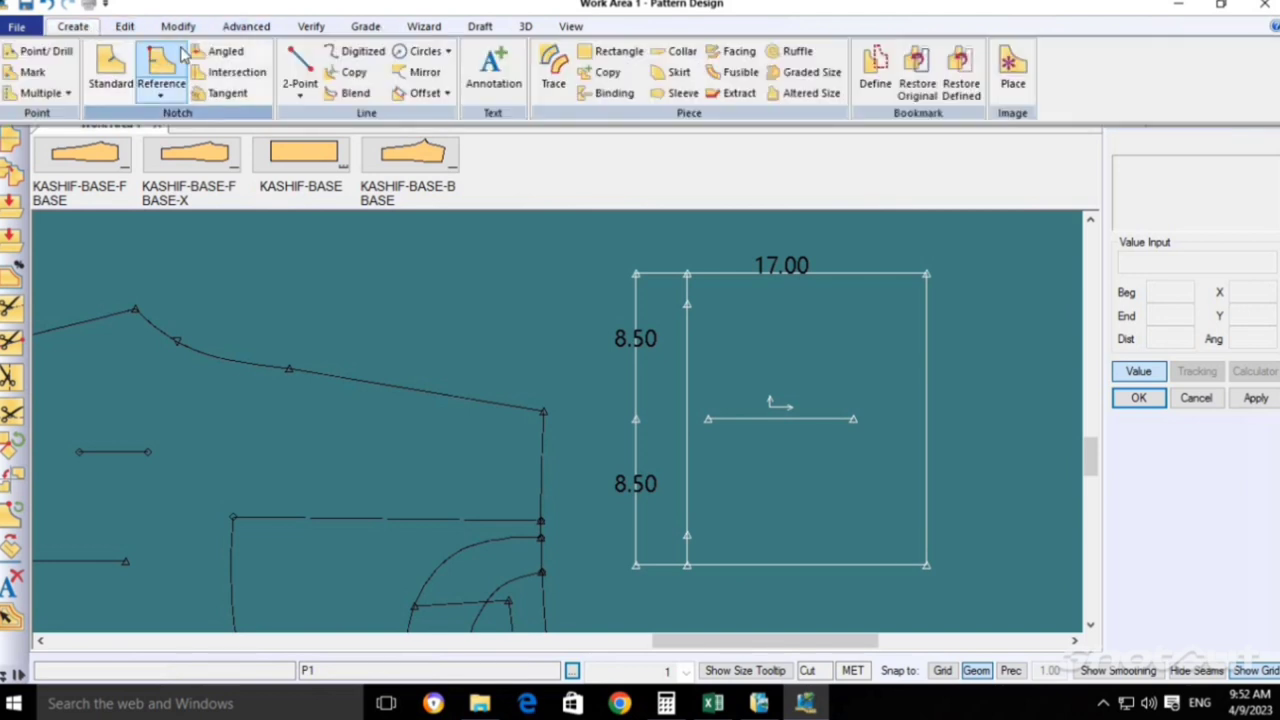
{"action": "left_click", "coordinate": [300, 70]}
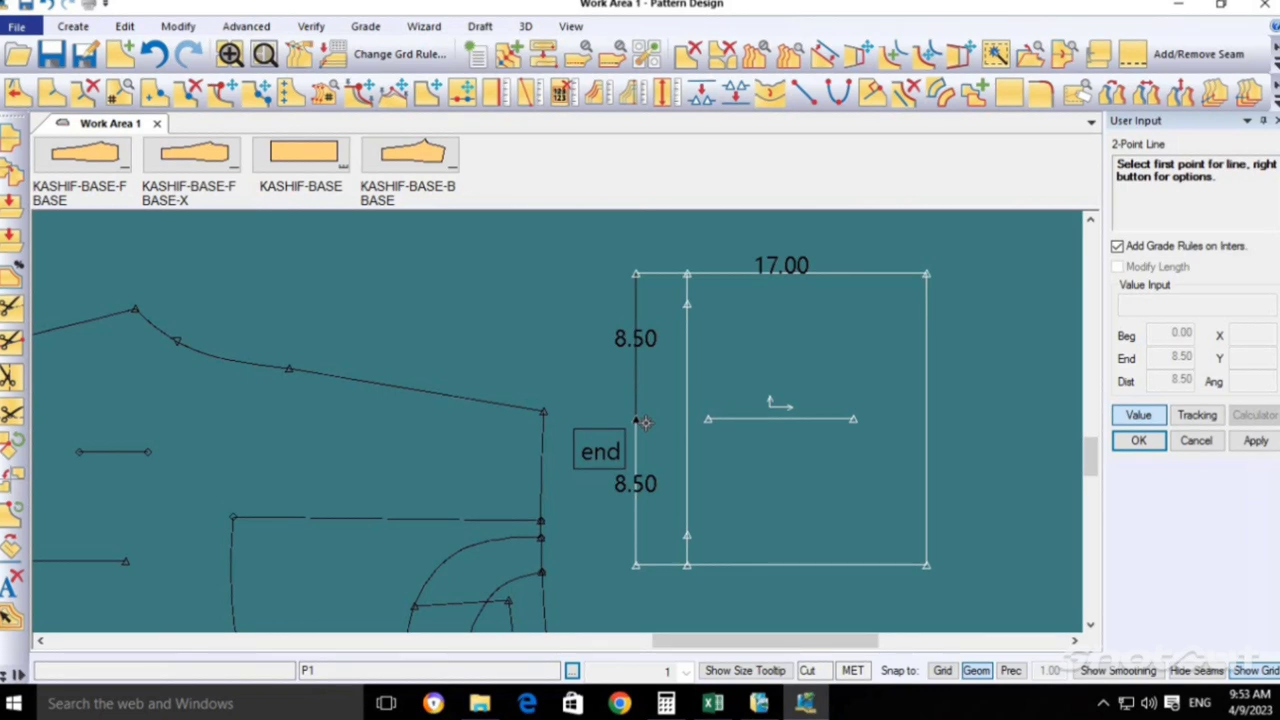
{"action": "left_click", "coordinate": [644, 422]}
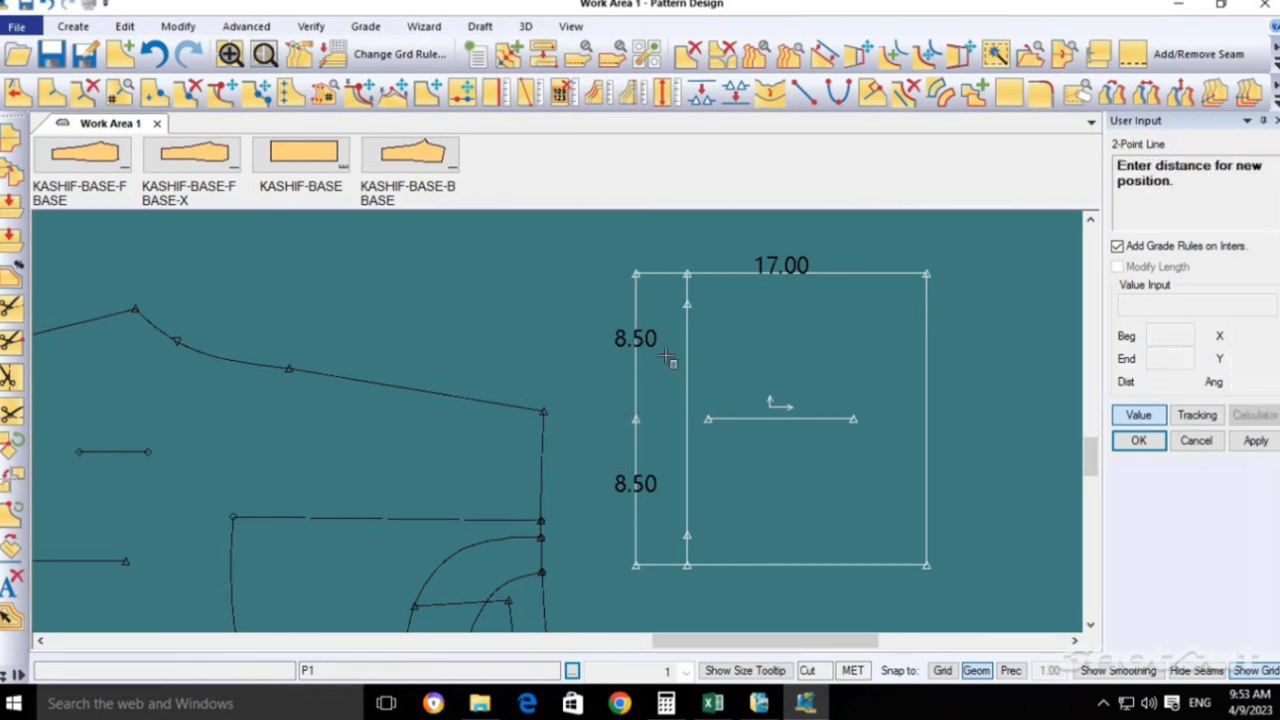
{"action": "left_click", "coordinate": [688, 307]}
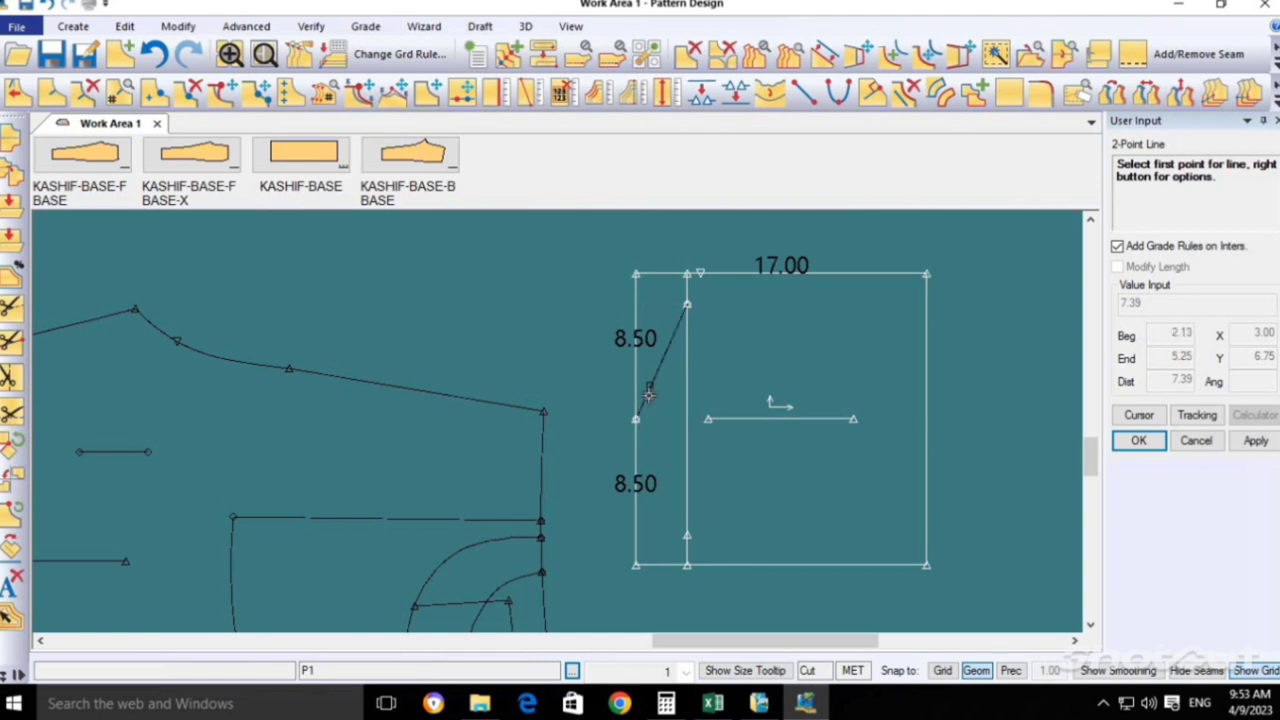
{"action": "left_click", "coordinate": [636, 422]}
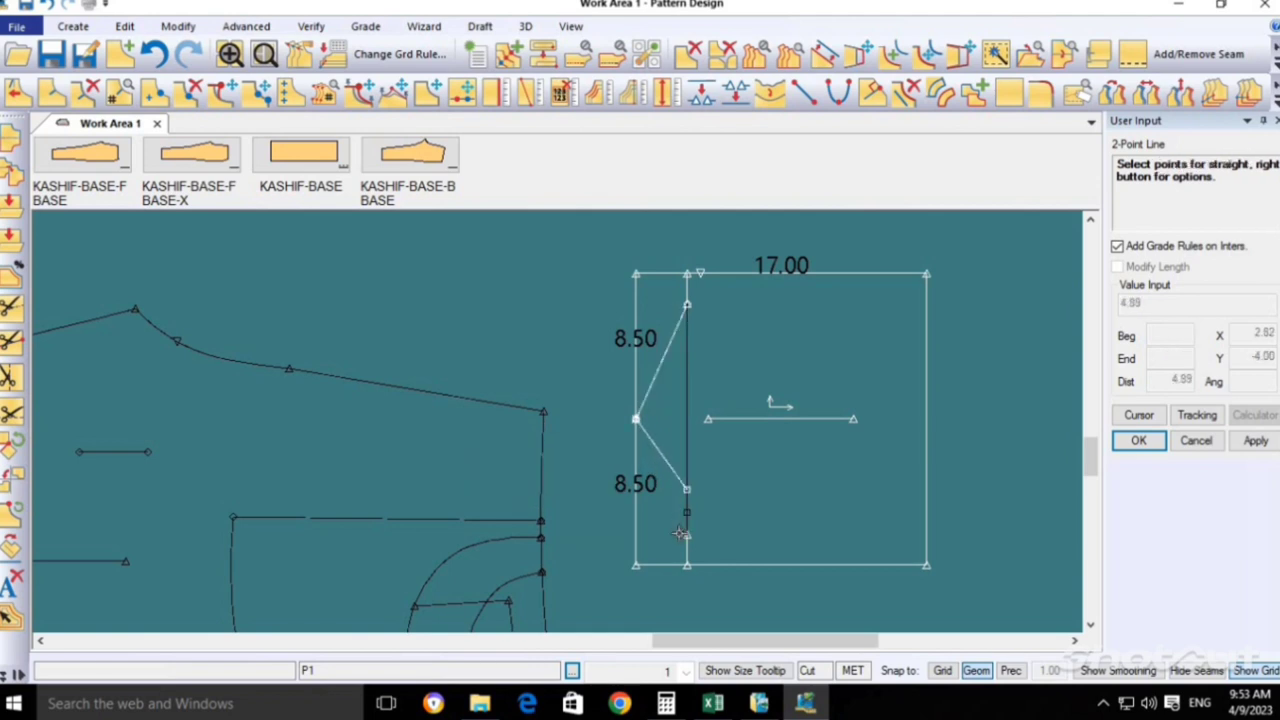
{"action": "left_click", "coordinate": [686, 537]}
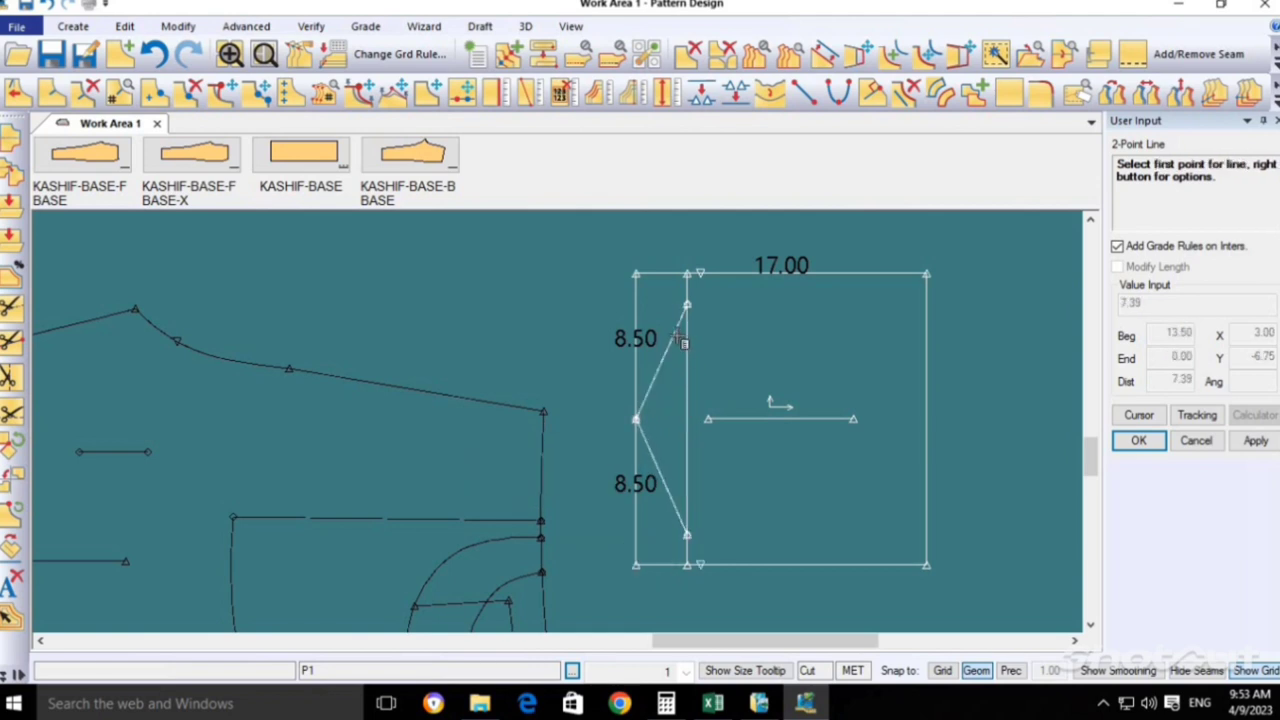
Join the upper and lower split points to the top-right and bottom-right corners.
{"action": "left_click", "coordinate": [745, 315]}
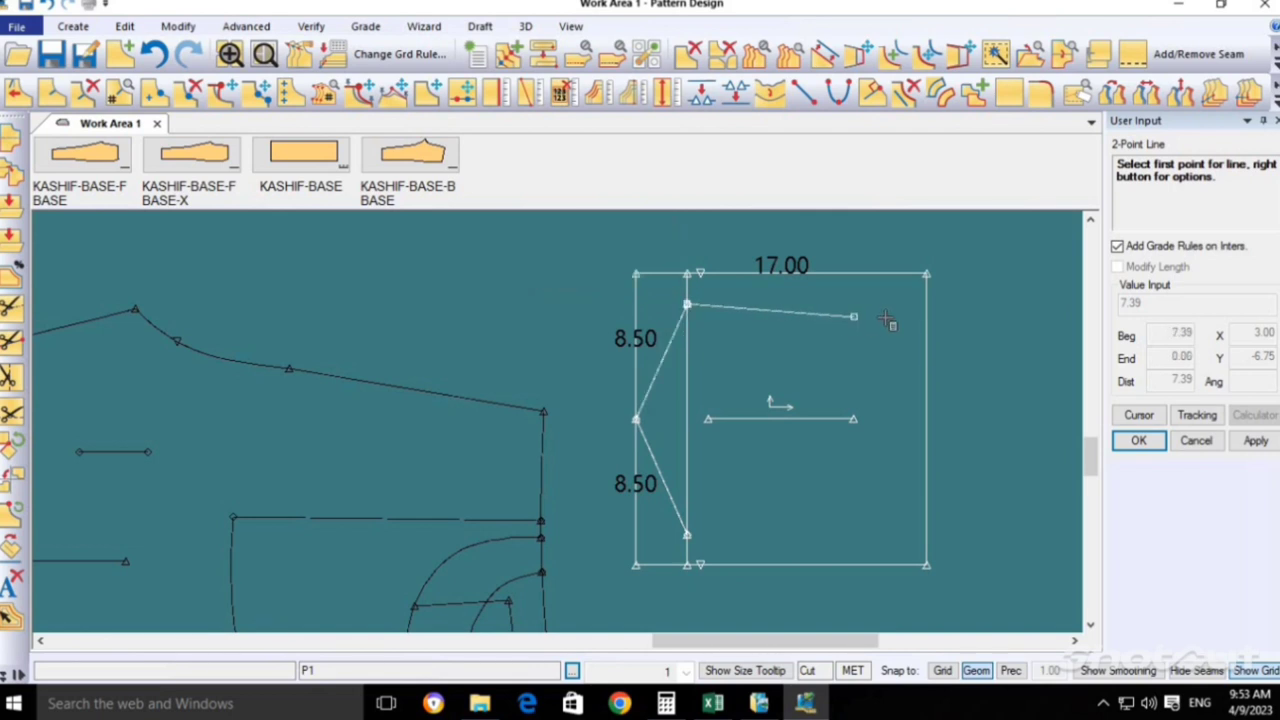
{"action": "left_click", "coordinate": [928, 266]}
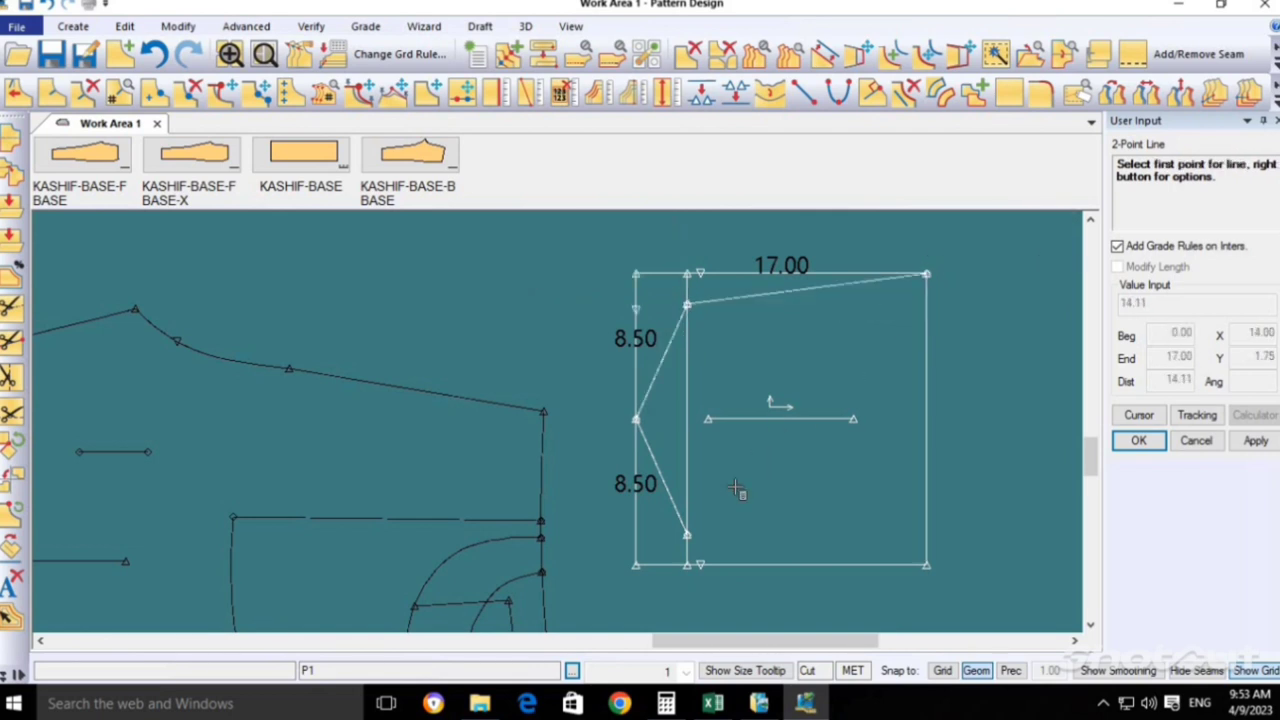
{"action": "left_click", "coordinate": [689, 533]}
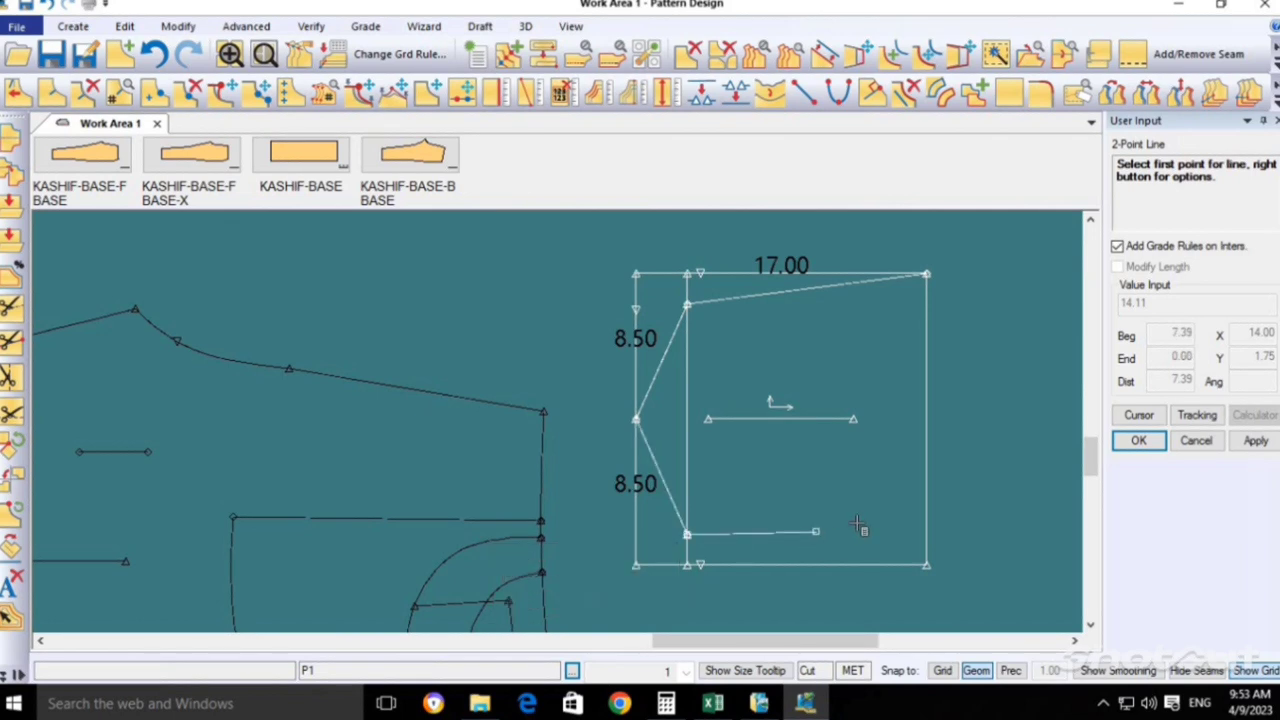
{"action": "left_click", "coordinate": [939, 570]}
{"action": "right_click", "coordinate": [912, 336]}
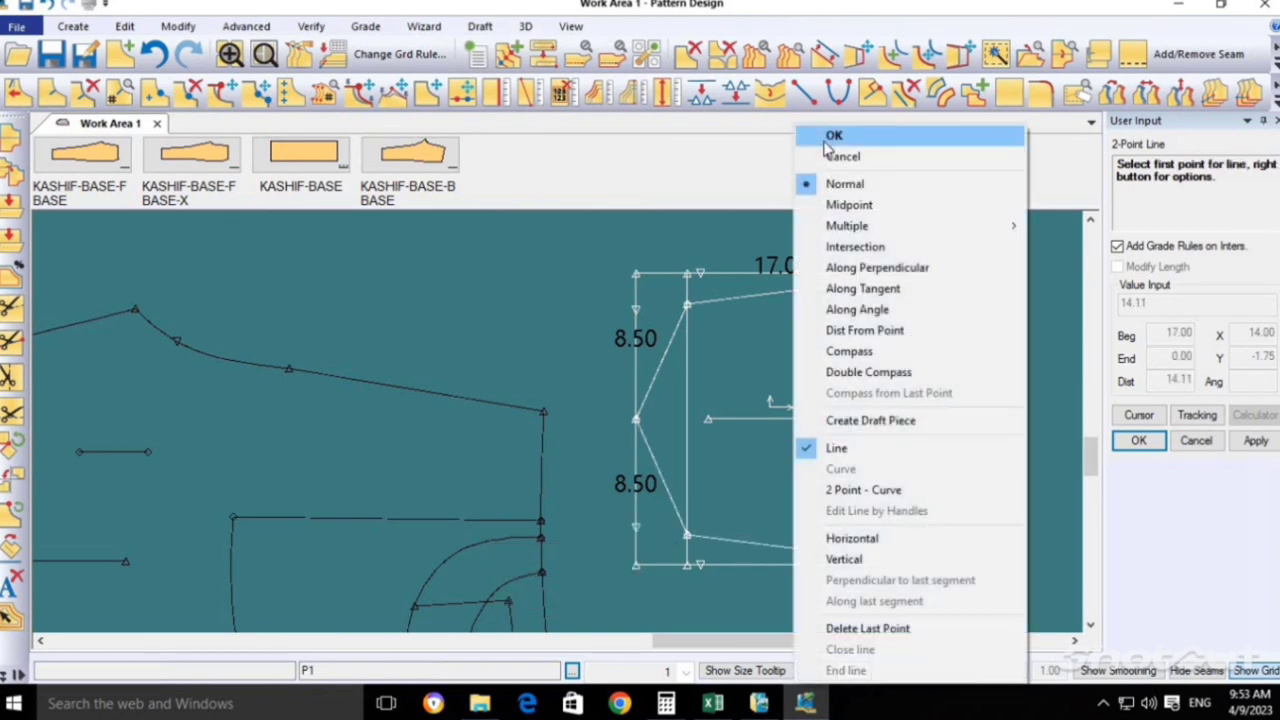
{"action": "left_click", "coordinate": [834, 131]}
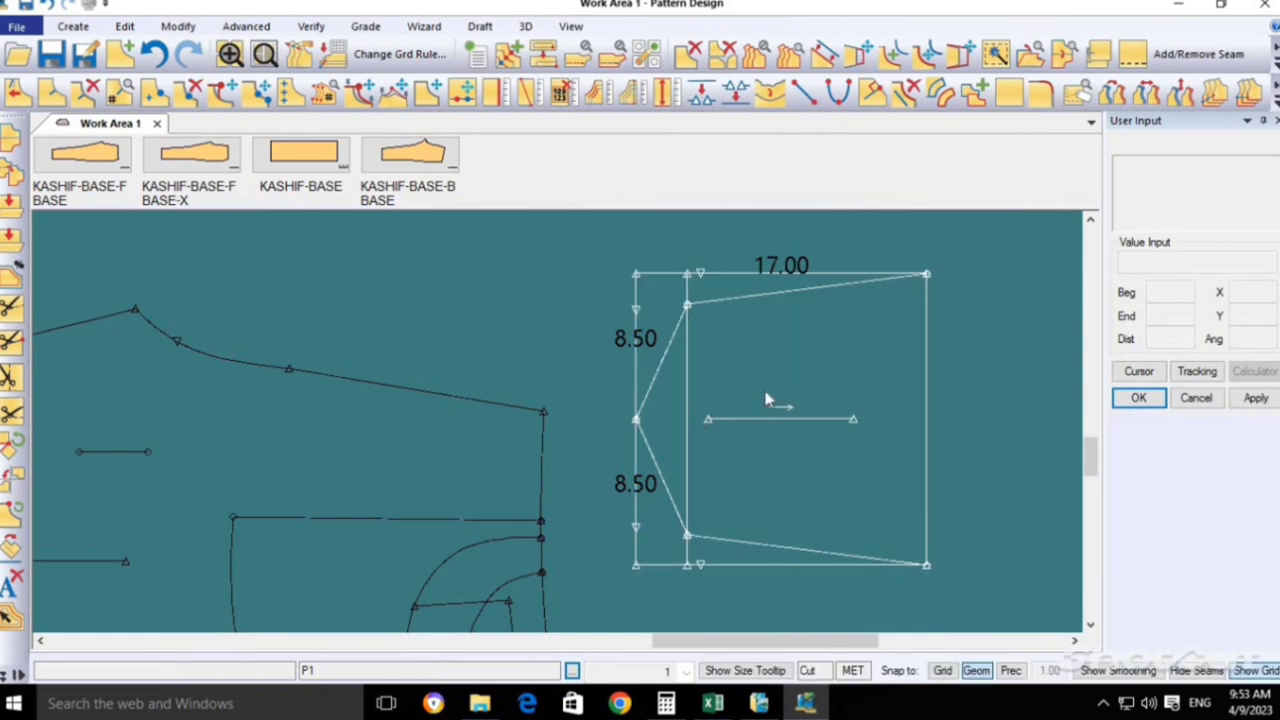
Trace the five-edged pointed outline into a new pocket piece placed beside the rectangle.
{"action": "left_click", "coordinate": [95, 26]}
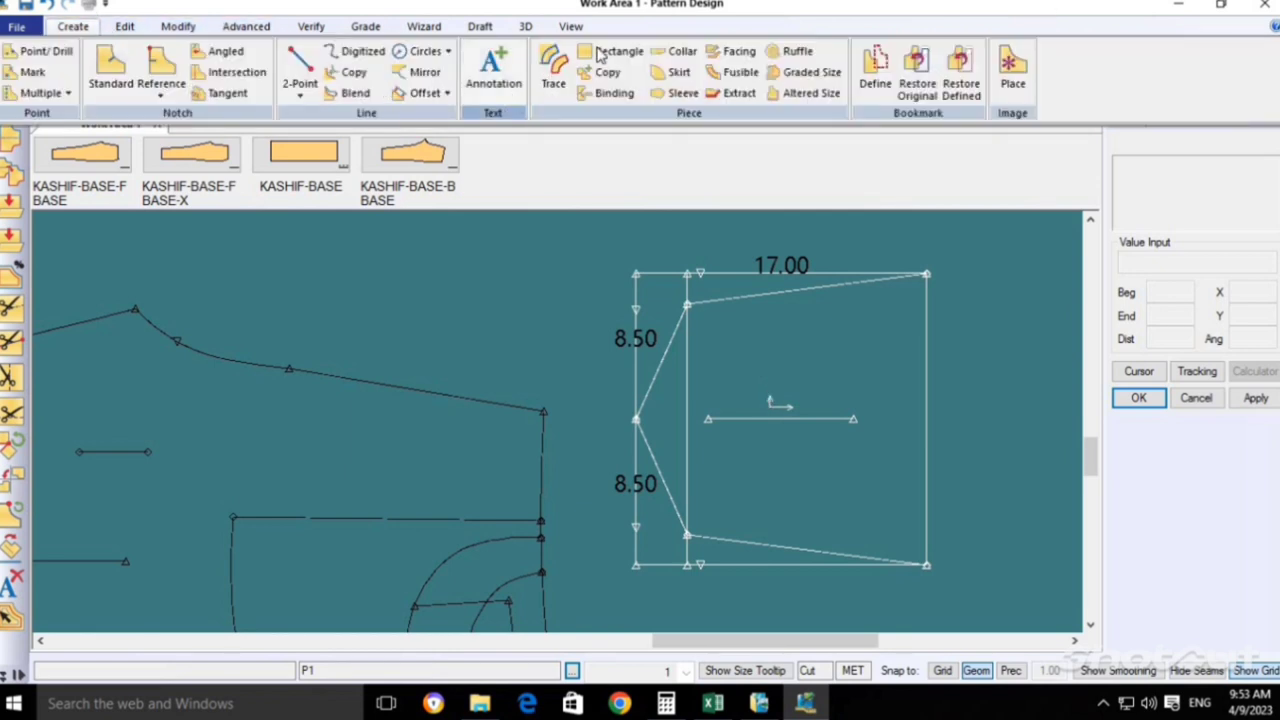
{"action": "left_click", "coordinate": [555, 78]}
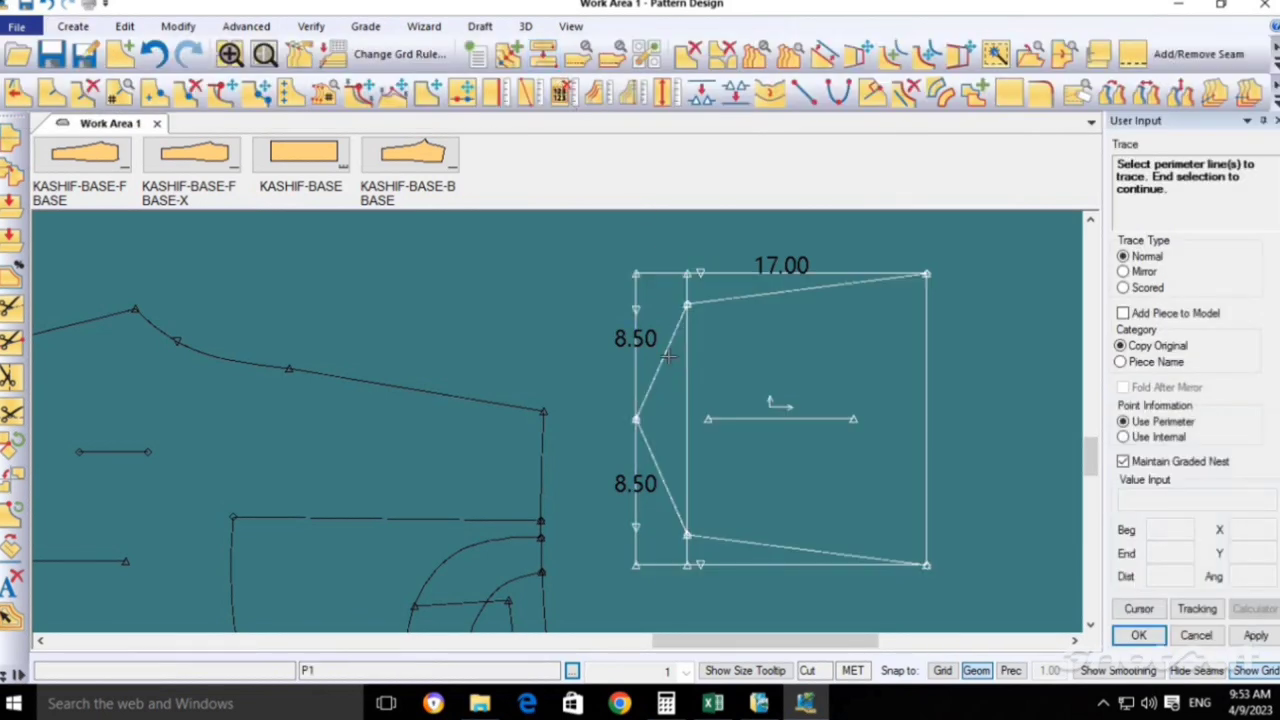
{"action": "left_click", "coordinate": [668, 356]}
{"action": "left_click", "coordinate": [758, 302]}
{"action": "left_click", "coordinate": [926, 407]}
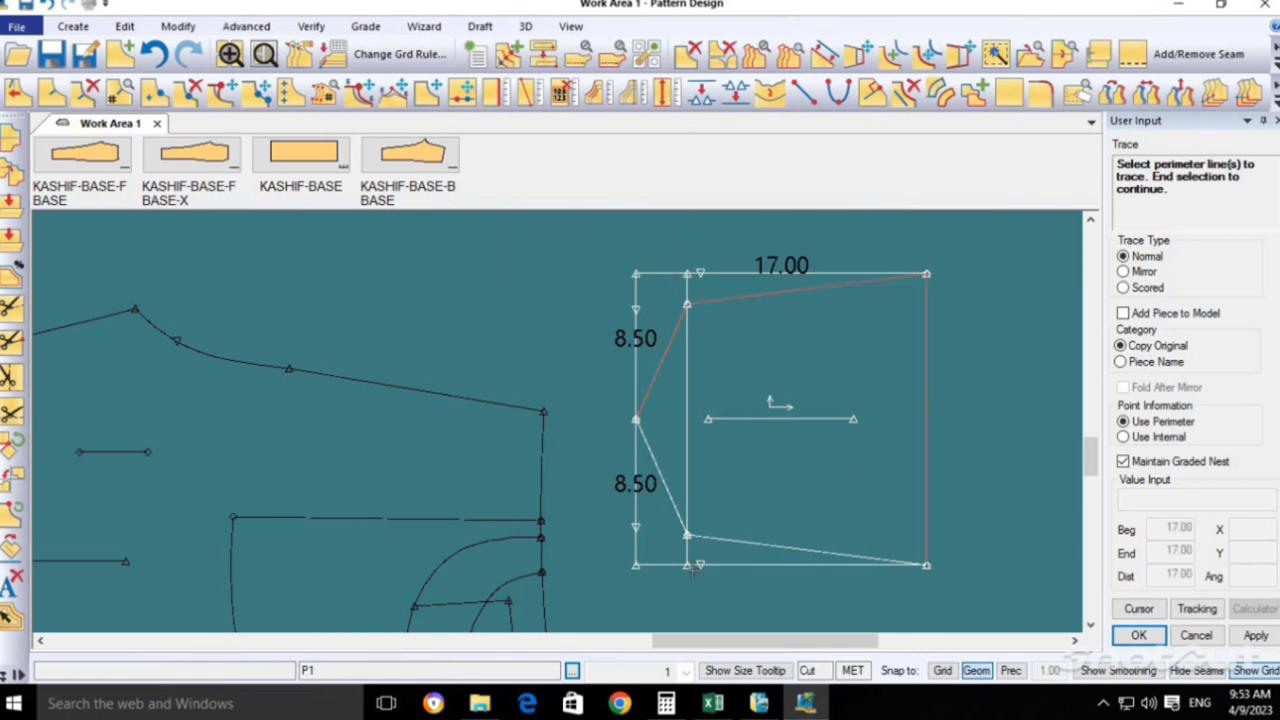
{"action": "left_click", "coordinate": [757, 538]}
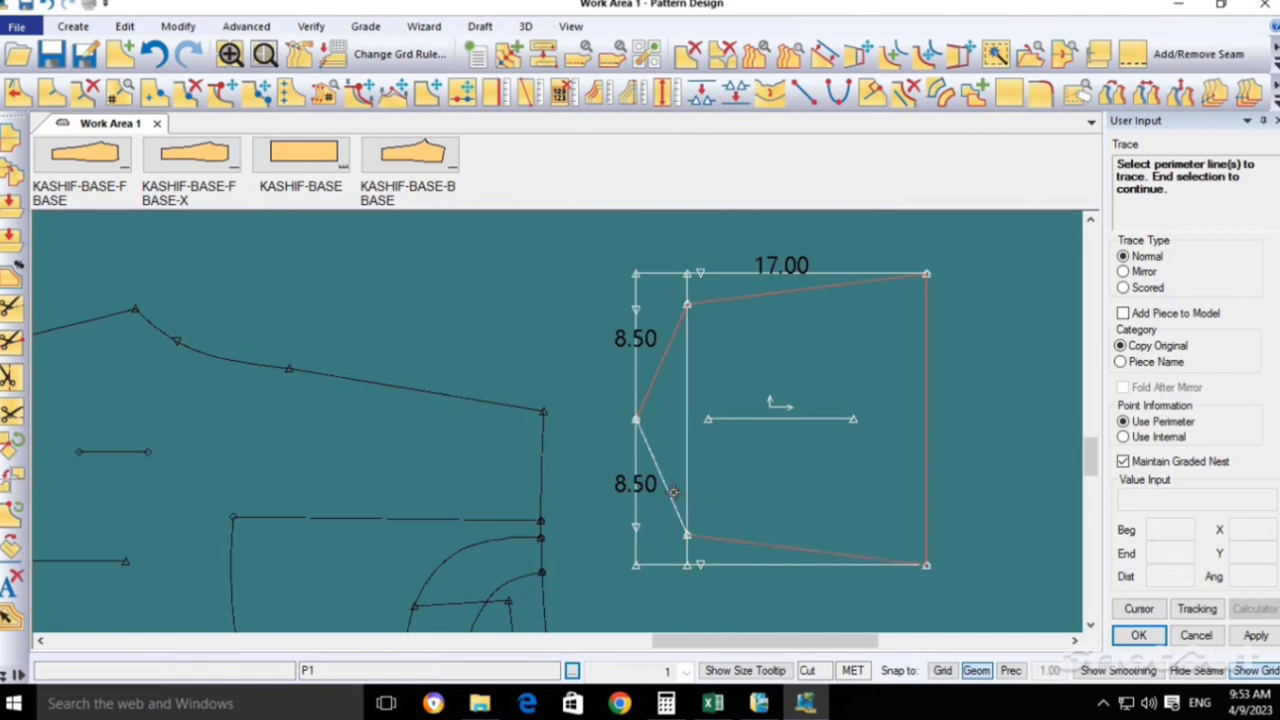
{"action": "left_click", "coordinate": [648, 448]}
{"action": "right_click", "coordinate": [727, 455]}
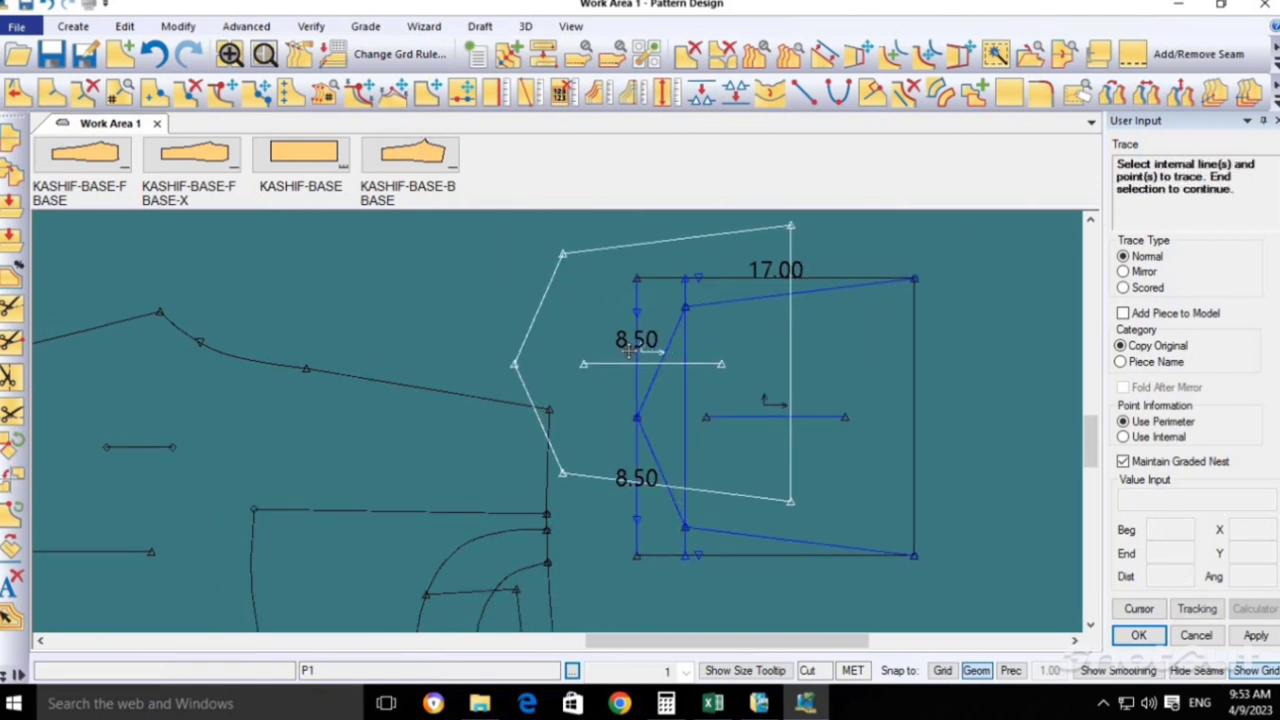
{"action": "right_click", "coordinate": [871, 440]}
{"action": "key", "text": "Return"}
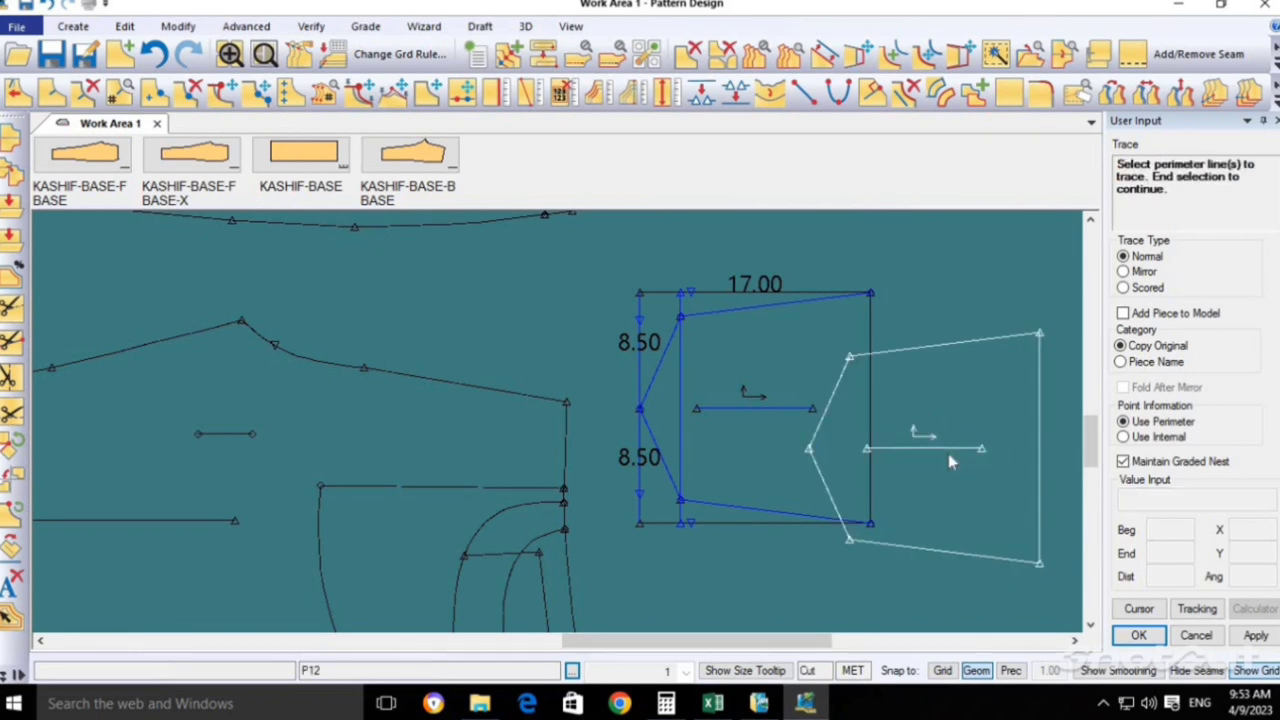
{"action": "left_click", "coordinate": [789, 456]}
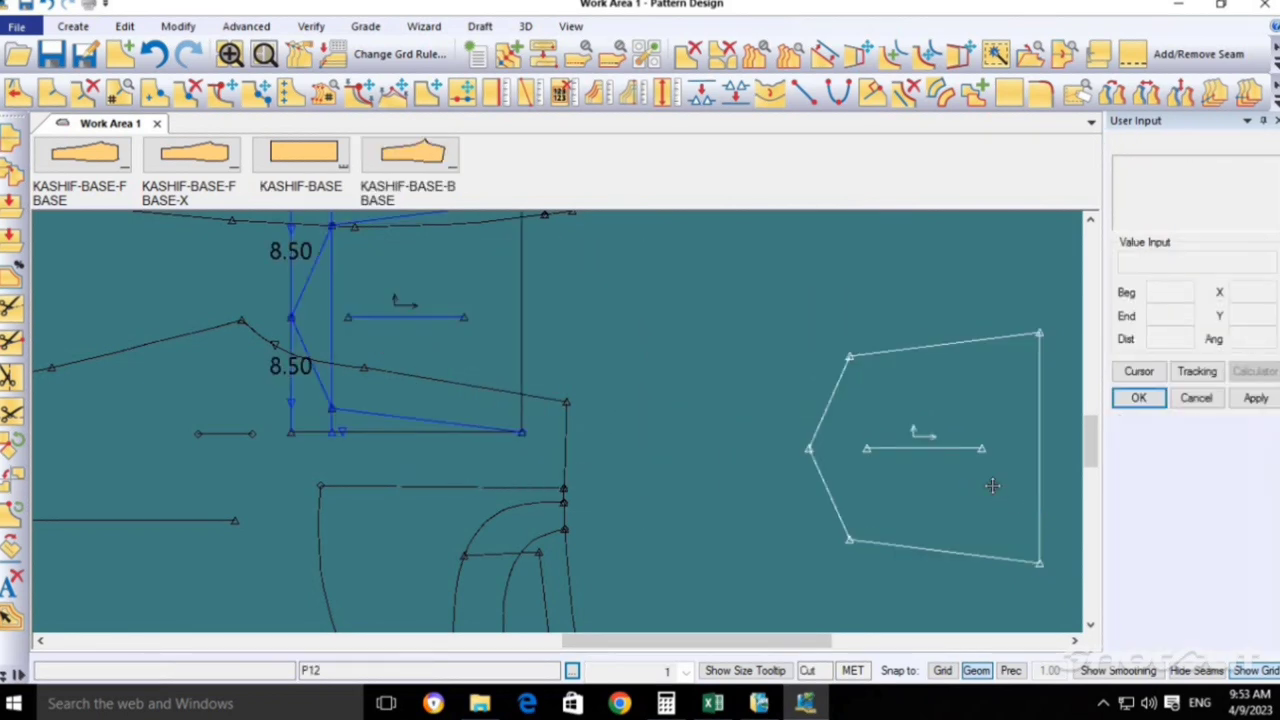
Label the new piece's straight right edge with its 17.00 length.
{"action": "scroll", "coordinate": [829, 505], "scroll_direction": "up", "scroll_amount": 1}
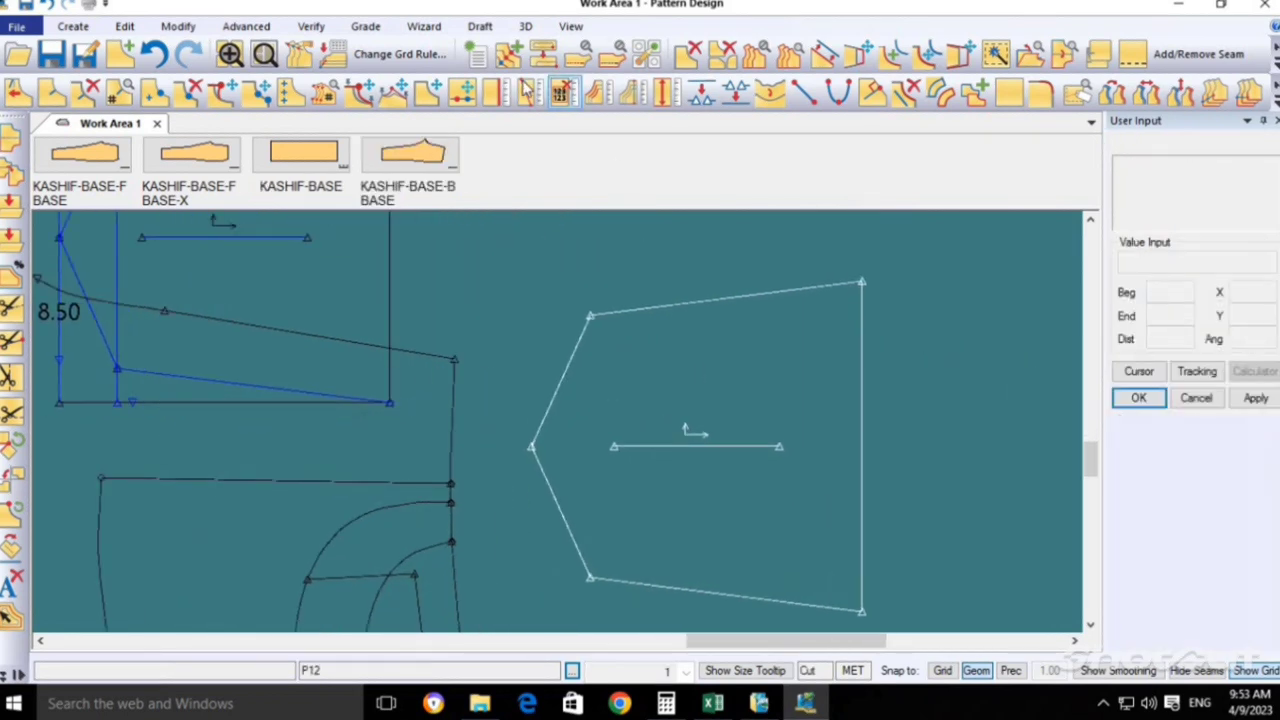
{"action": "left_click", "coordinate": [493, 92]}
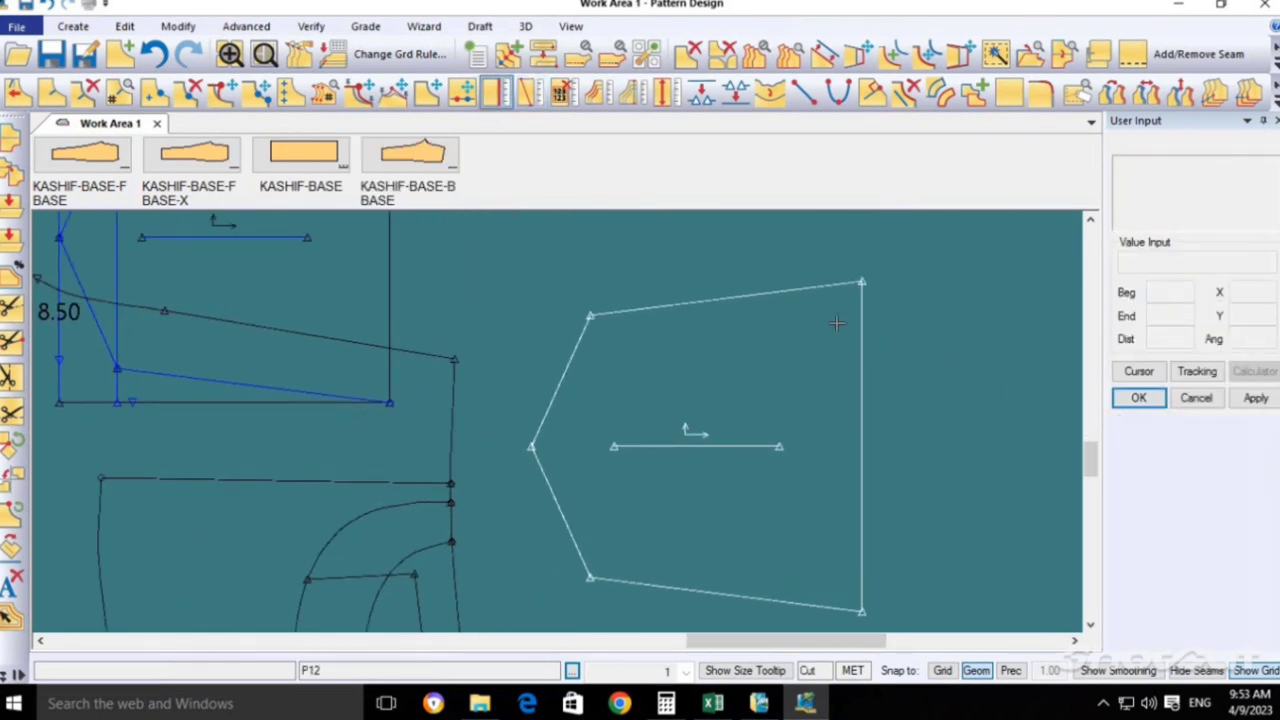
{"action": "left_click", "coordinate": [863, 480]}
{"action": "right_click", "coordinate": [863, 484]}
{"action": "left_click", "coordinate": [886, 500]}
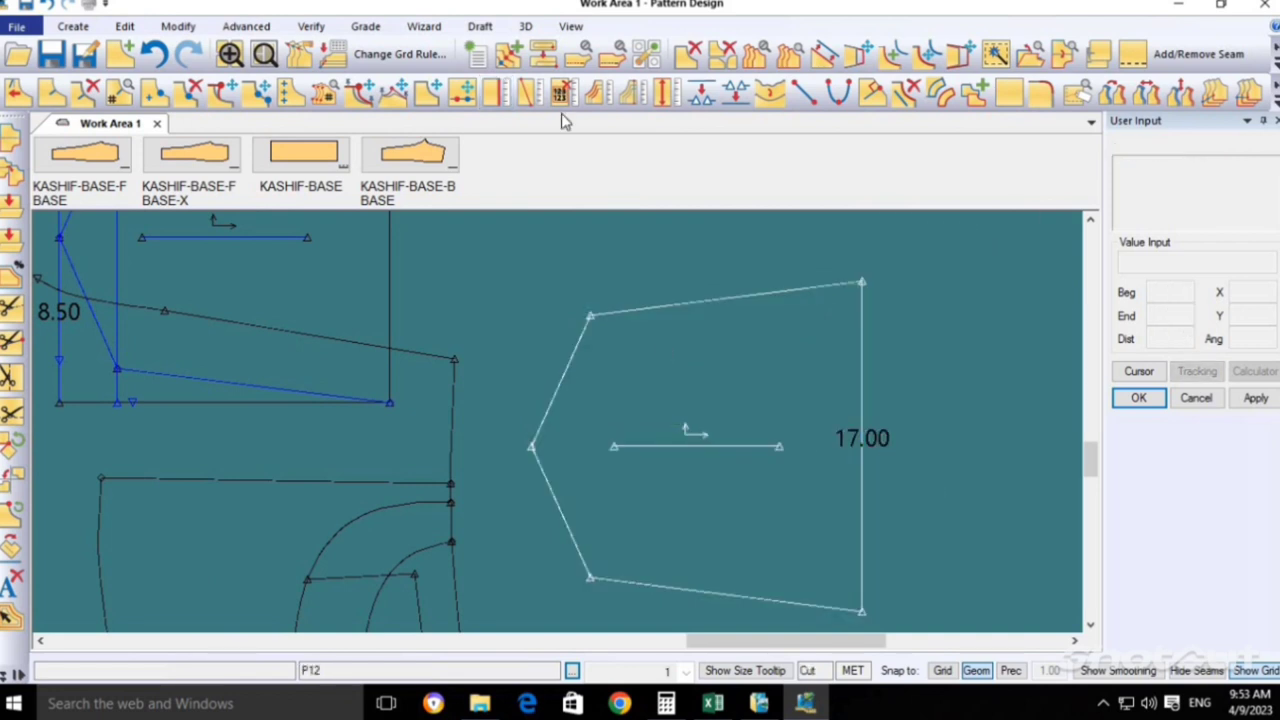
Measure straight across the piece to the back edge, then down between its left corners.
{"action": "left_click", "coordinate": [632, 92]}
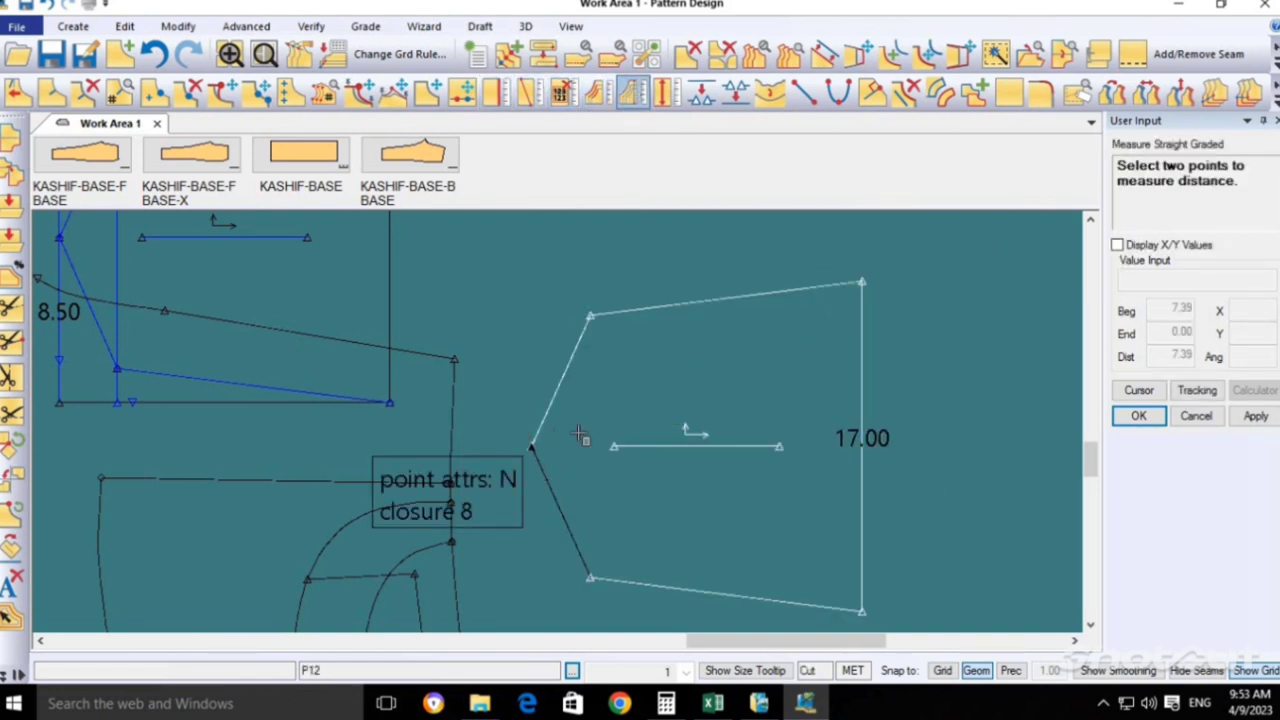
{"action": "left_click", "coordinate": [580, 435]}
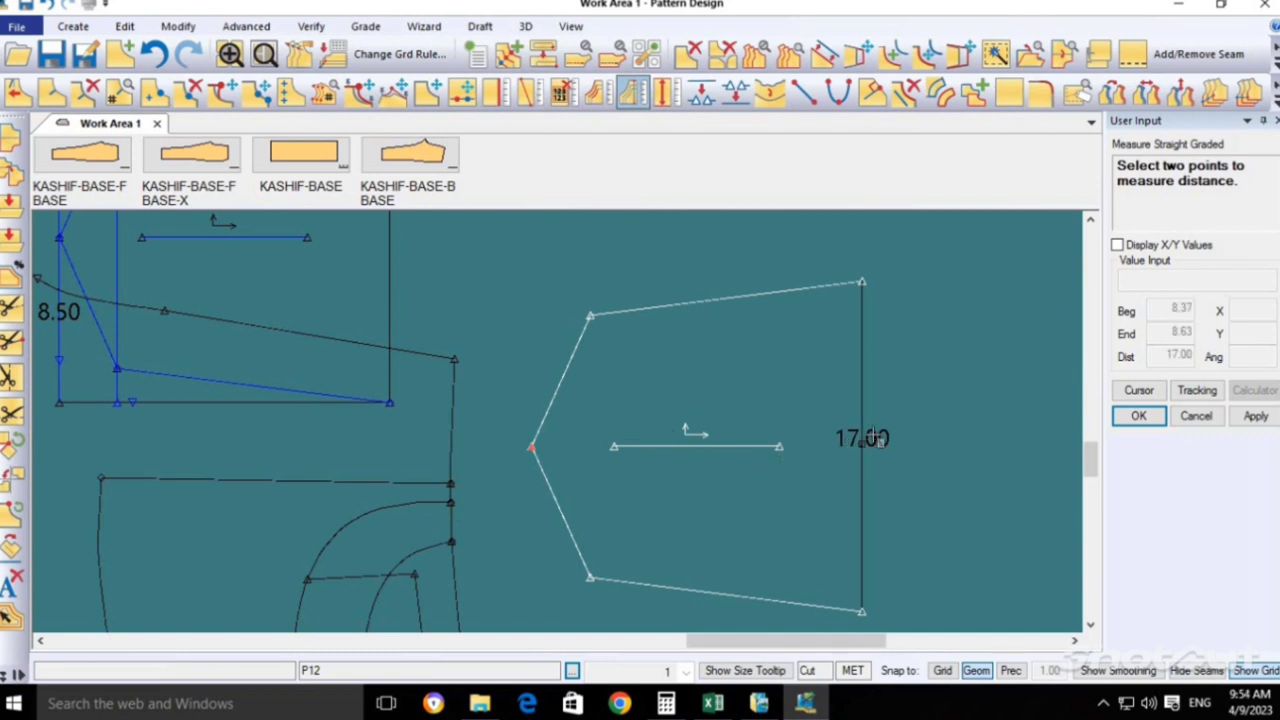
{"action": "left_click", "coordinate": [875, 440]}
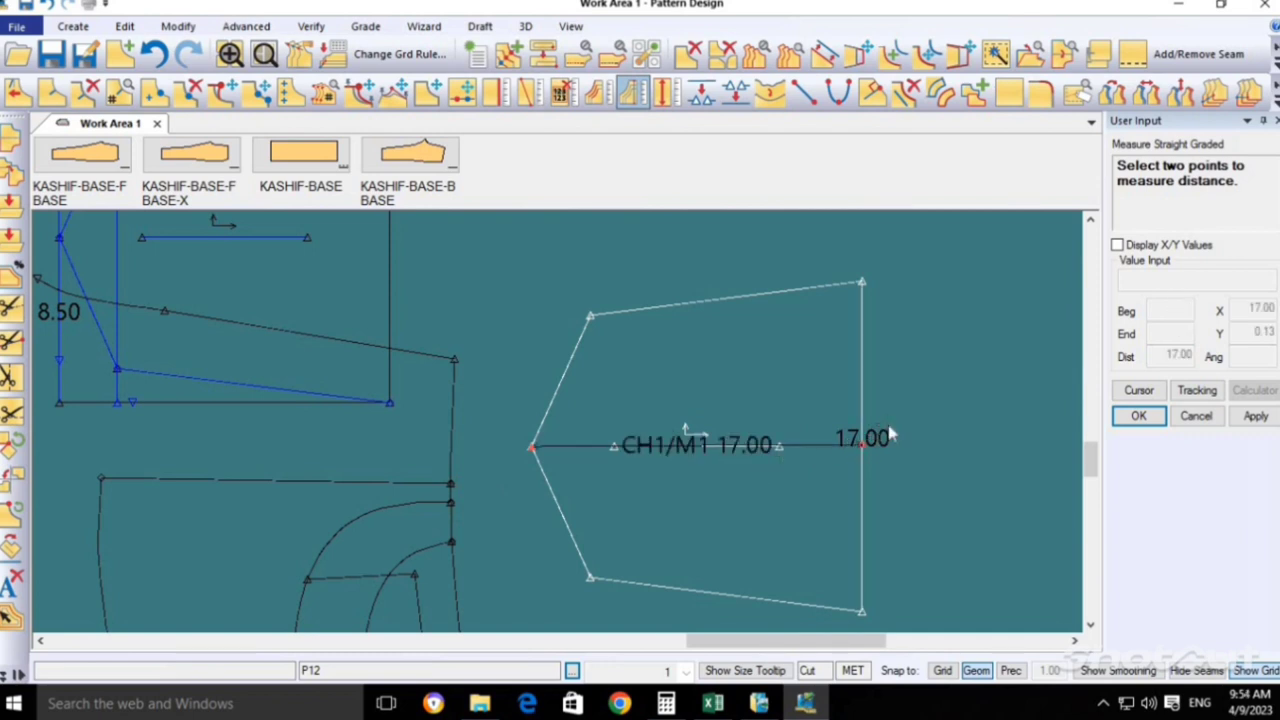
{"action": "left_click", "coordinate": [591, 315]}
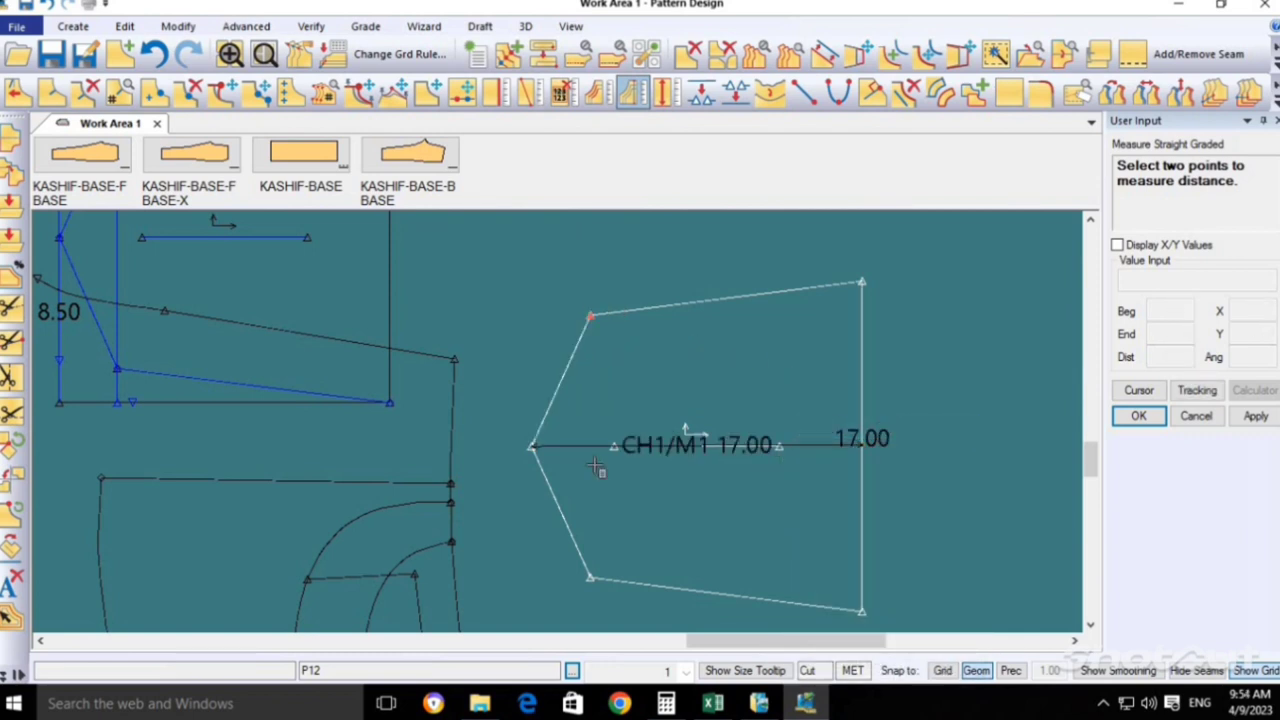
{"action": "left_click", "coordinate": [590, 578]}
{"action": "right_click", "coordinate": [753, 383]}
{"action": "left_click", "coordinate": [750, 381]}
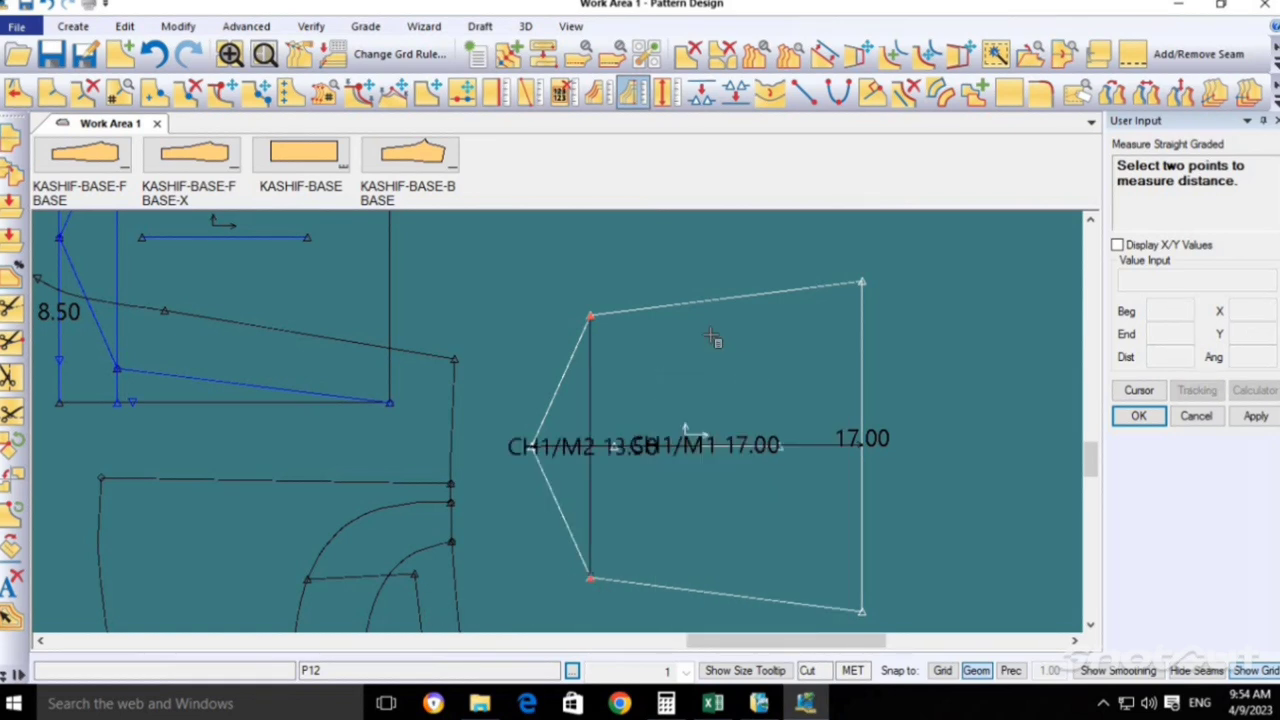
Measure the top edge from the upper corner to the top-right corner (14.11), then clear the labels.
{"action": "scroll", "coordinate": [650, 338], "scroll_direction": "up", "scroll_amount": 1}
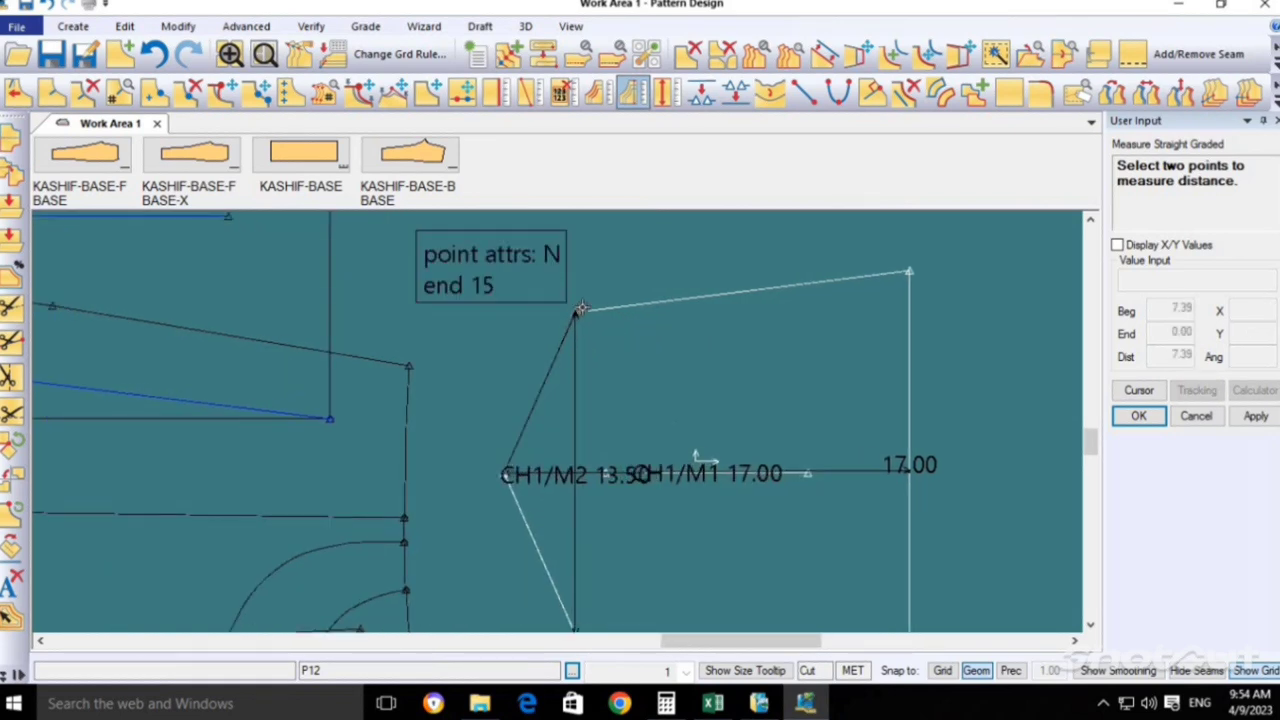
{"action": "left_click", "coordinate": [578, 311]}
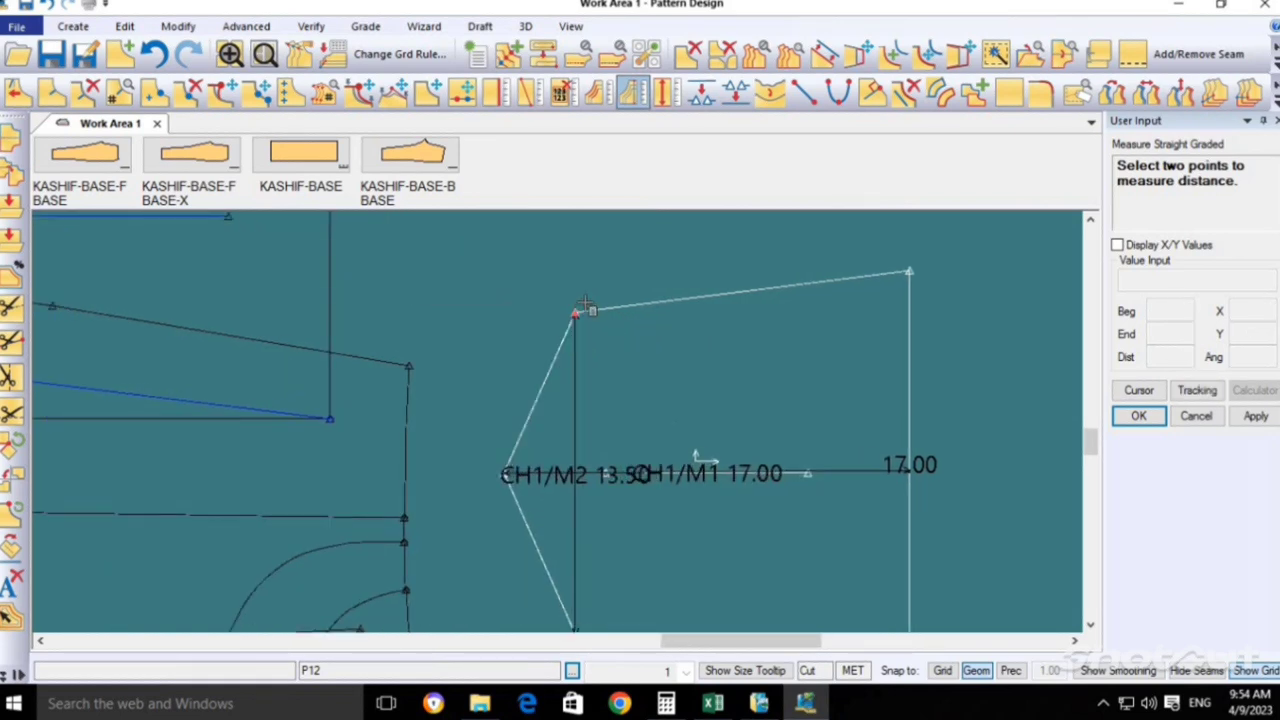
{"action": "left_click", "coordinate": [910, 278]}
{"action": "scroll", "coordinate": [840, 320], "scroll_direction": "down", "scroll_amount": 1}
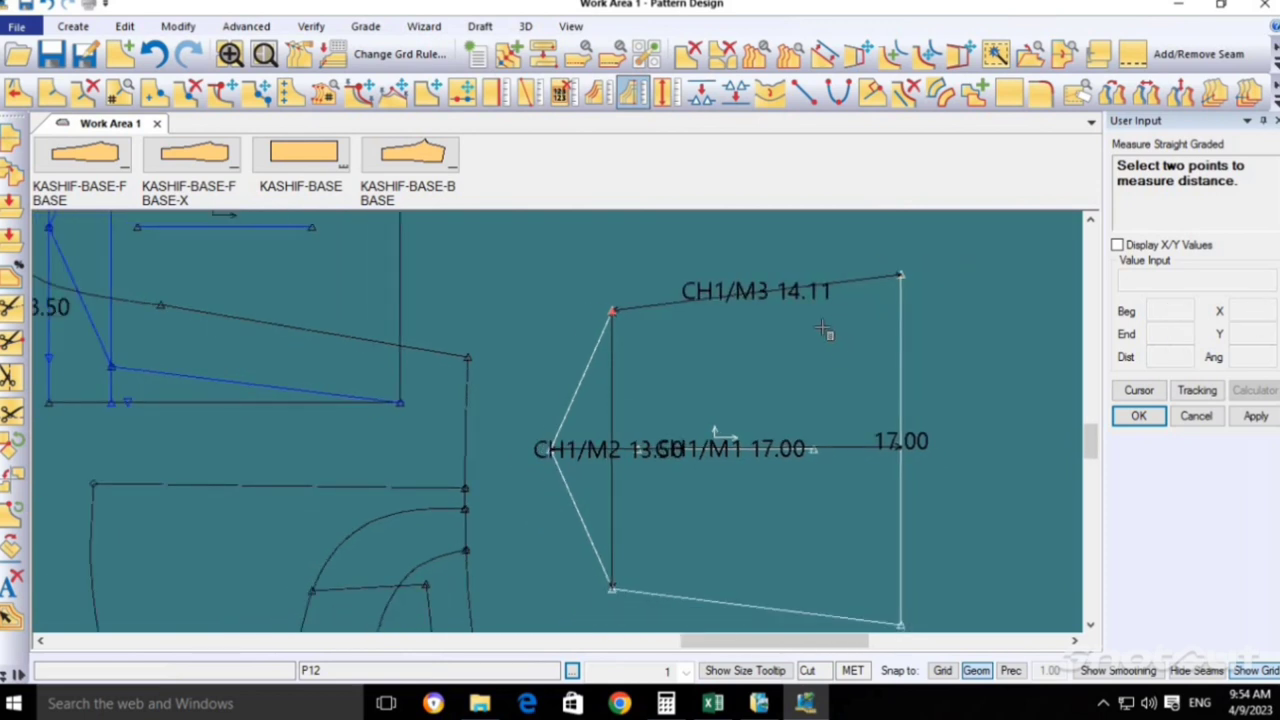
{"action": "key", "text": "Return"}
{"action": "key", "text": "Escape"}
Zoom in on the two small pieces and place the traced piece left of the rectangle piece.
{"action": "scroll", "coordinate": [848, 452], "scroll_direction": "up", "scroll_amount": 2}
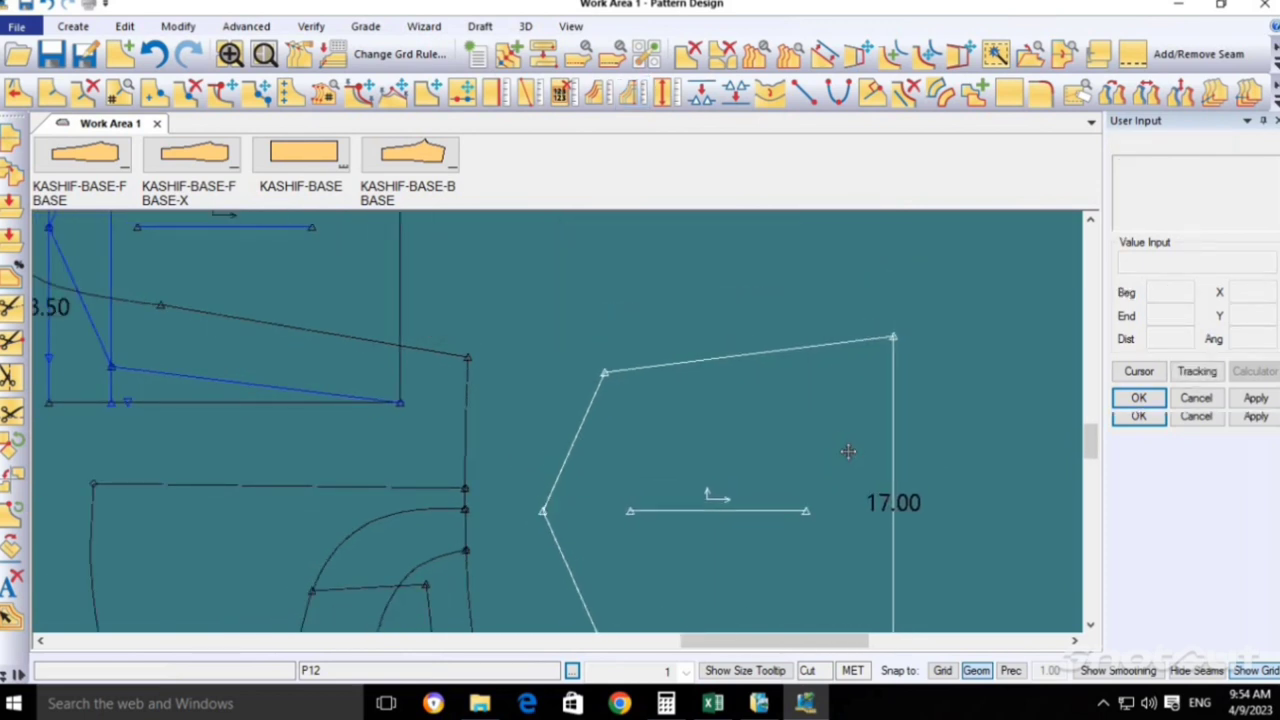
{"action": "scroll", "coordinate": [848, 452], "scroll_direction": "down", "scroll_amount": 5}
{"action": "left_click", "coordinate": [830, 510]}
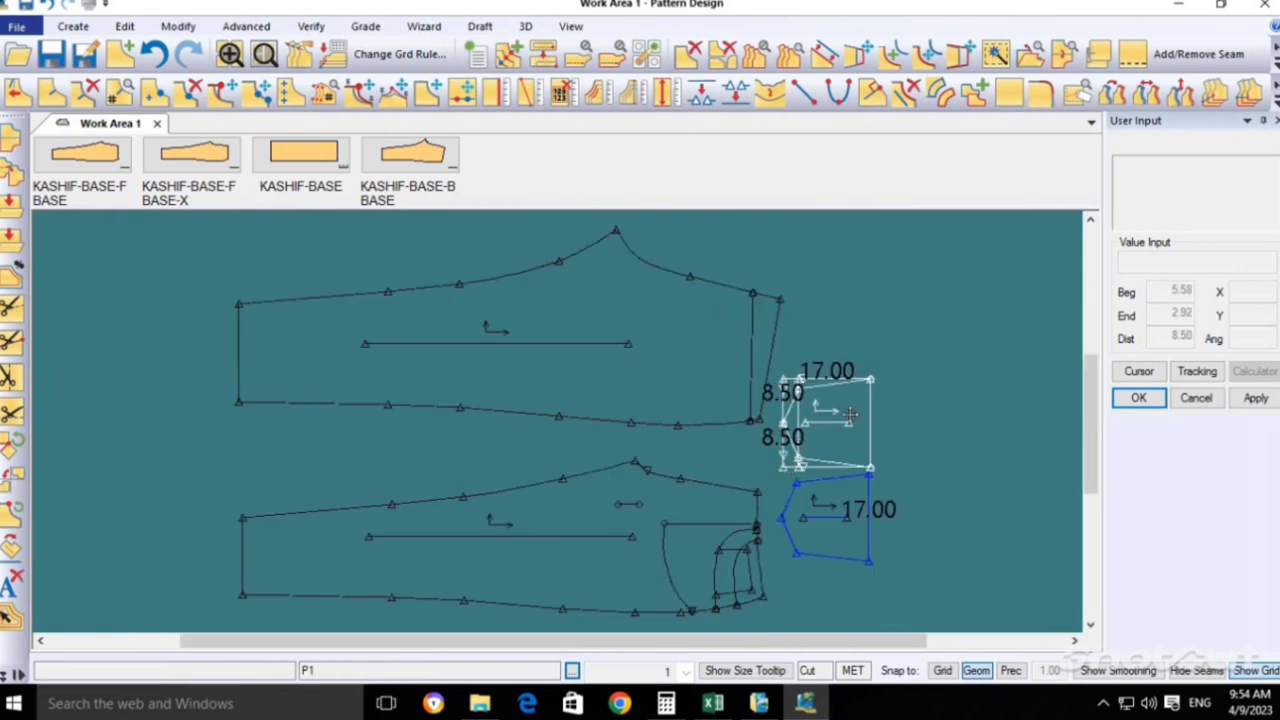
{"action": "left_click", "coordinate": [866, 400]}
{"action": "scroll", "coordinate": [912, 584], "scroll_direction": "up", "scroll_amount": 2}
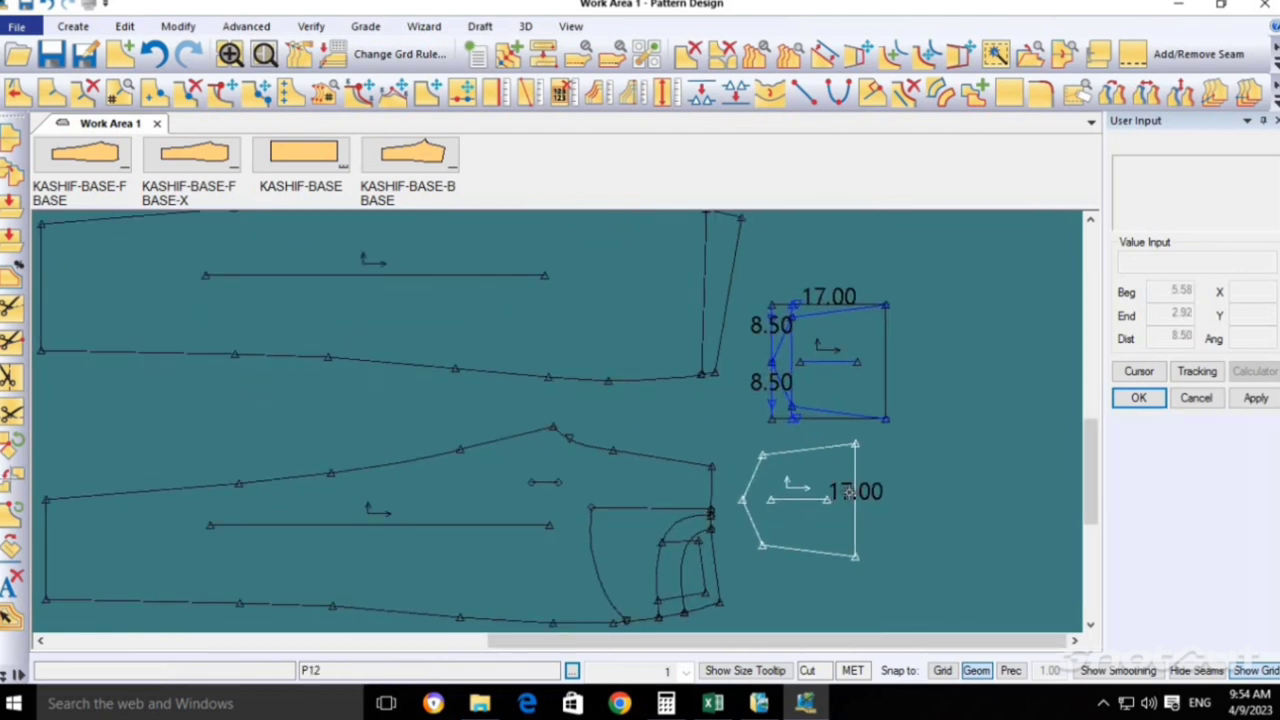
{"action": "left_click", "coordinate": [717, 278]}
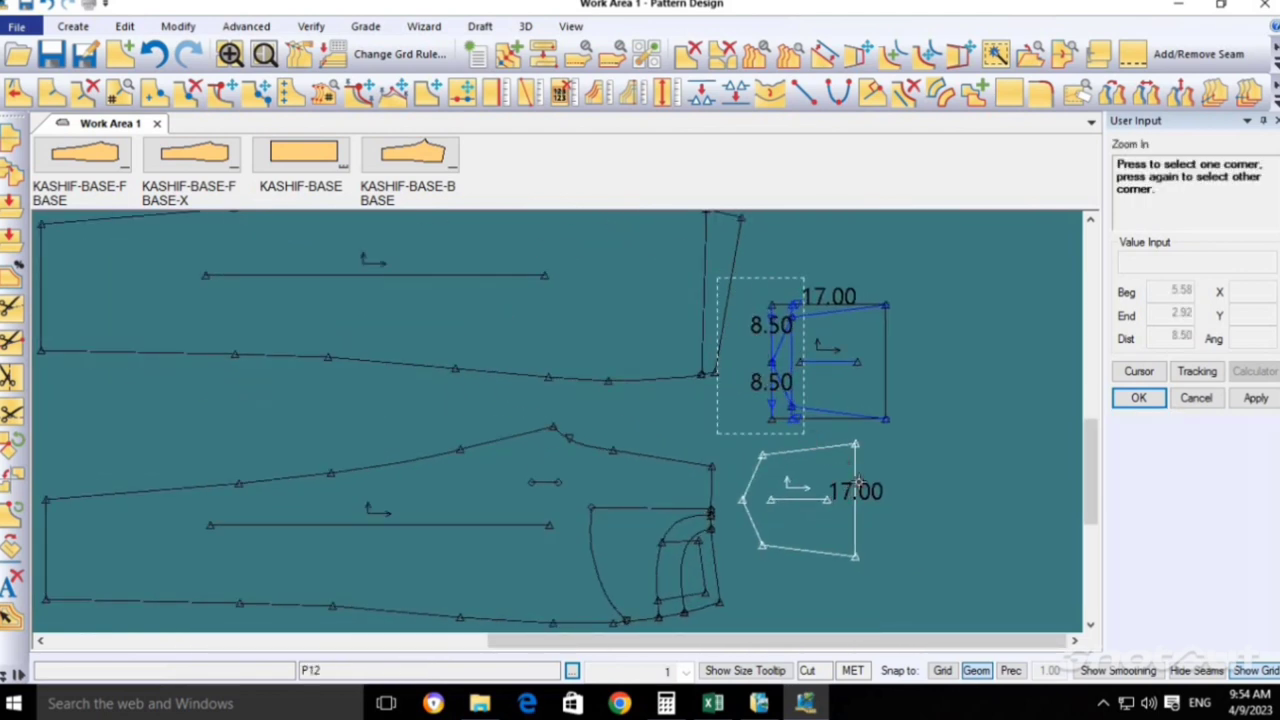
{"action": "left_click", "coordinate": [944, 591]}
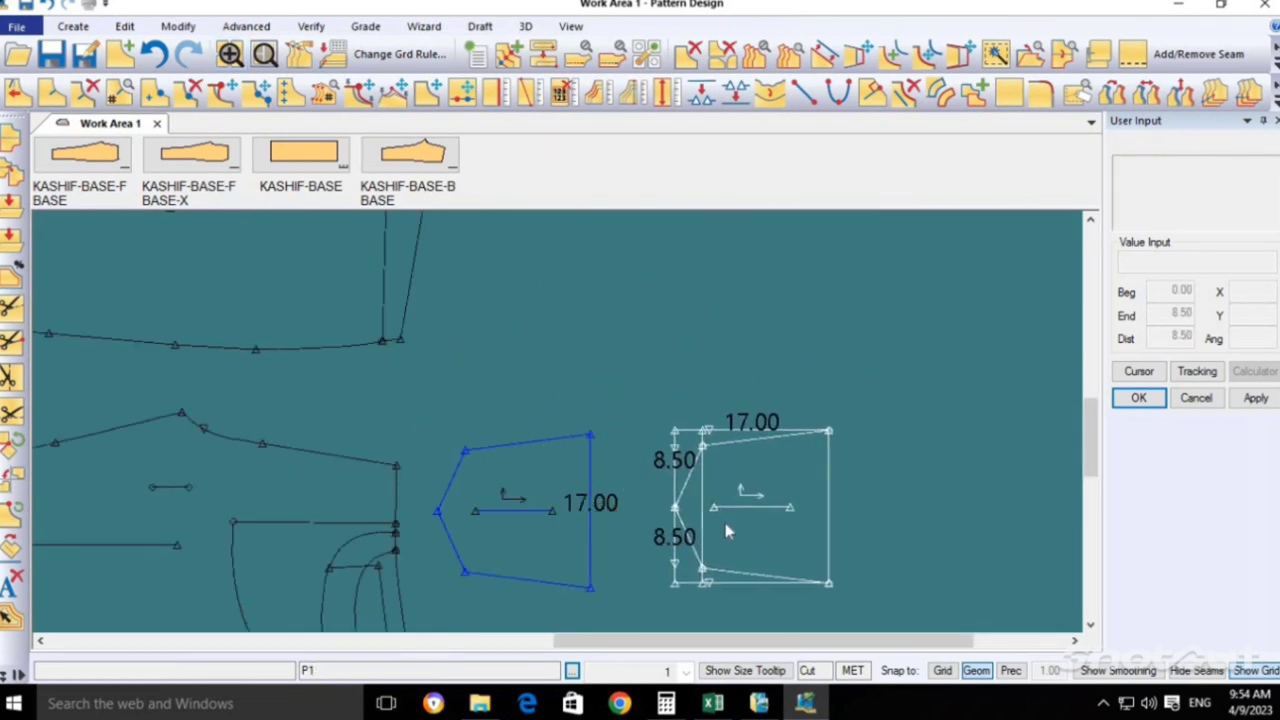
{"action": "scroll", "coordinate": [792, 584], "scroll_direction": "up", "scroll_amount": 2}
{"action": "left_click", "coordinate": [427, 499]}
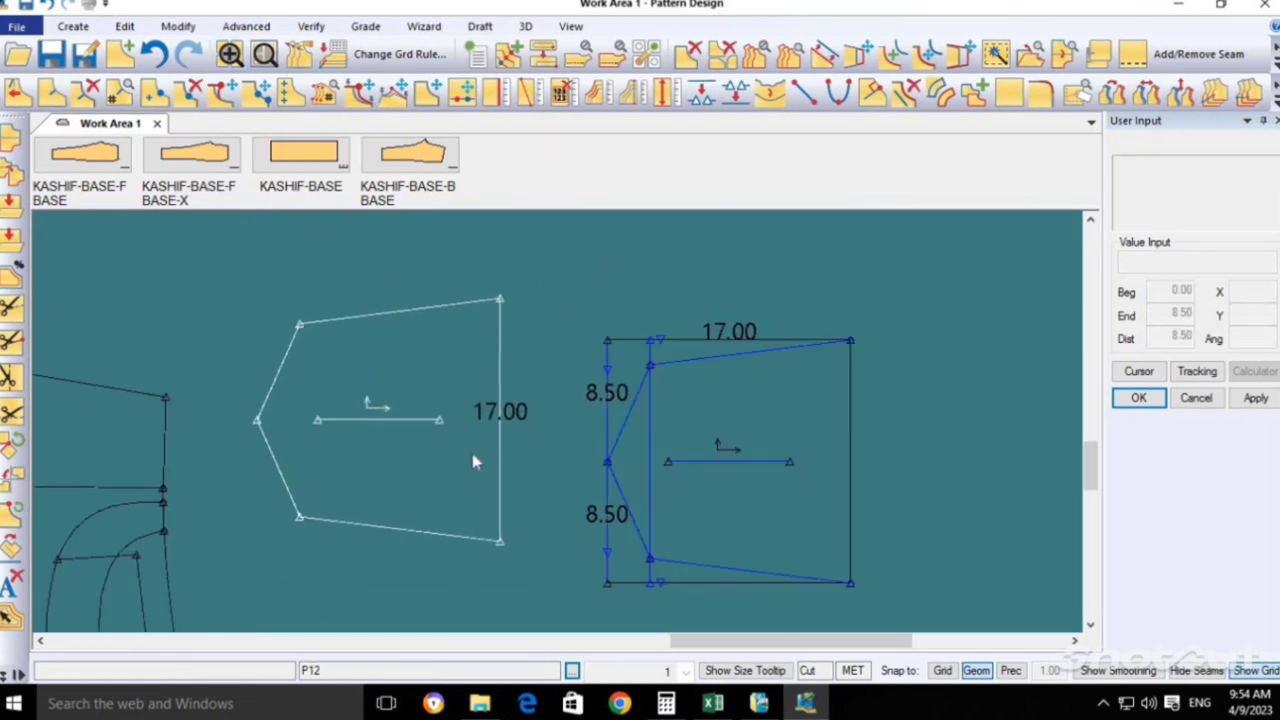
{"action": "left_click", "coordinate": [620, 465]}
{"action": "scroll", "coordinate": [734, 440], "scroll_direction": "up", "scroll_amount": 1}
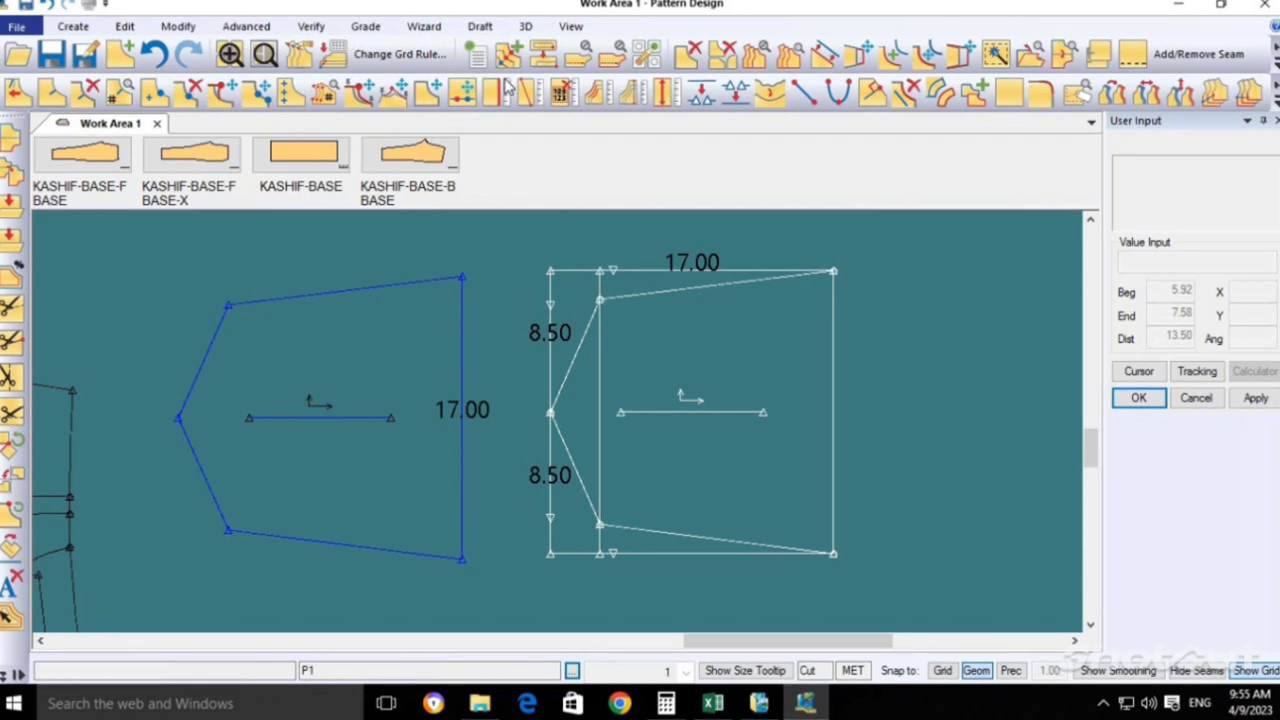
Add 1.75 length labels to the rectangle's short top and bottom segments, then view all pieces.
{"action": "left_click", "coordinate": [463, 92]}
{"action": "left_click", "coordinate": [600, 285]}
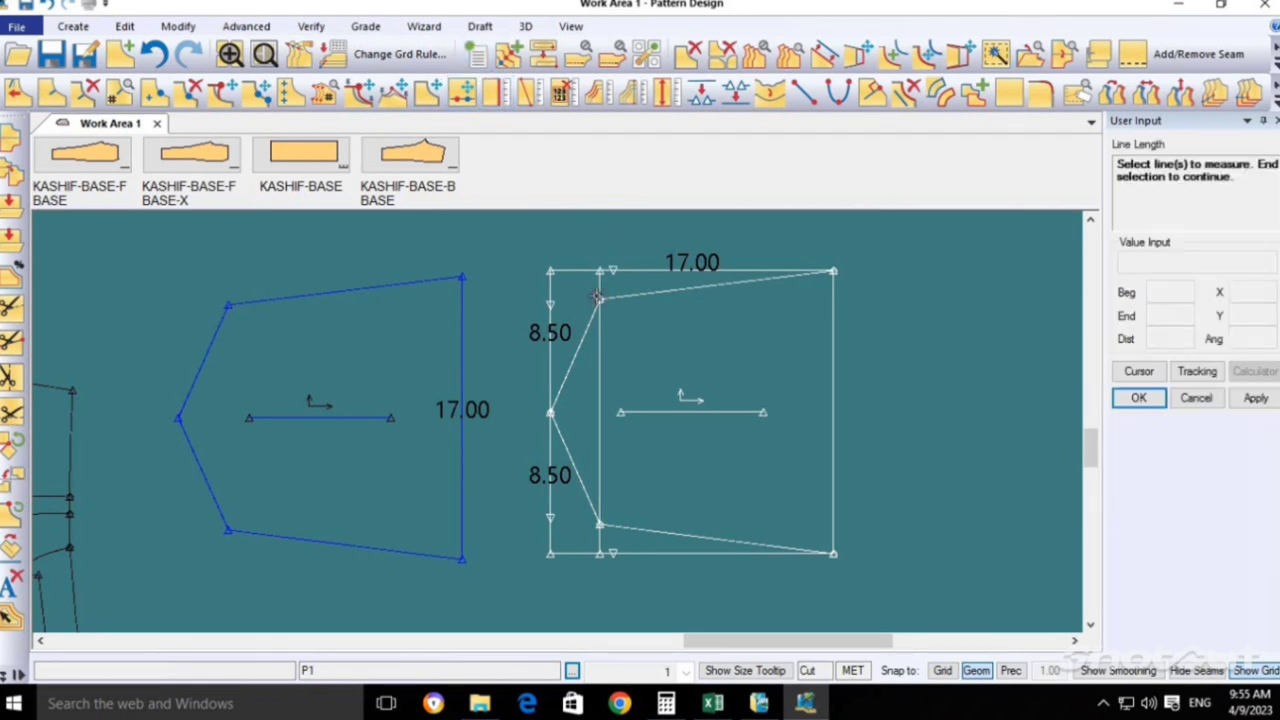
{"action": "left_click", "coordinate": [600, 538]}
{"action": "right_click", "coordinate": [592, 494]}
{"action": "left_click", "coordinate": [623, 506]}
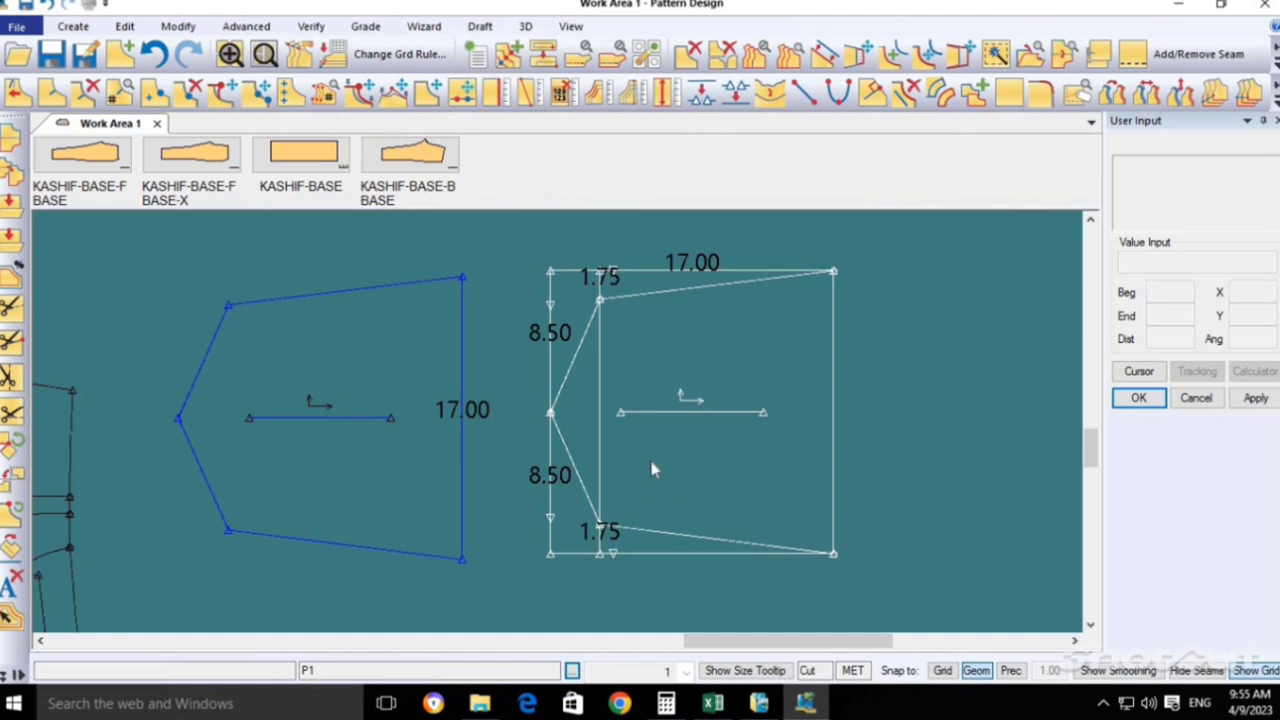
{"action": "key", "text": "F5"}
{"action": "scroll", "coordinate": [929, 563], "scroll_direction": "up", "scroll_amount": 2}
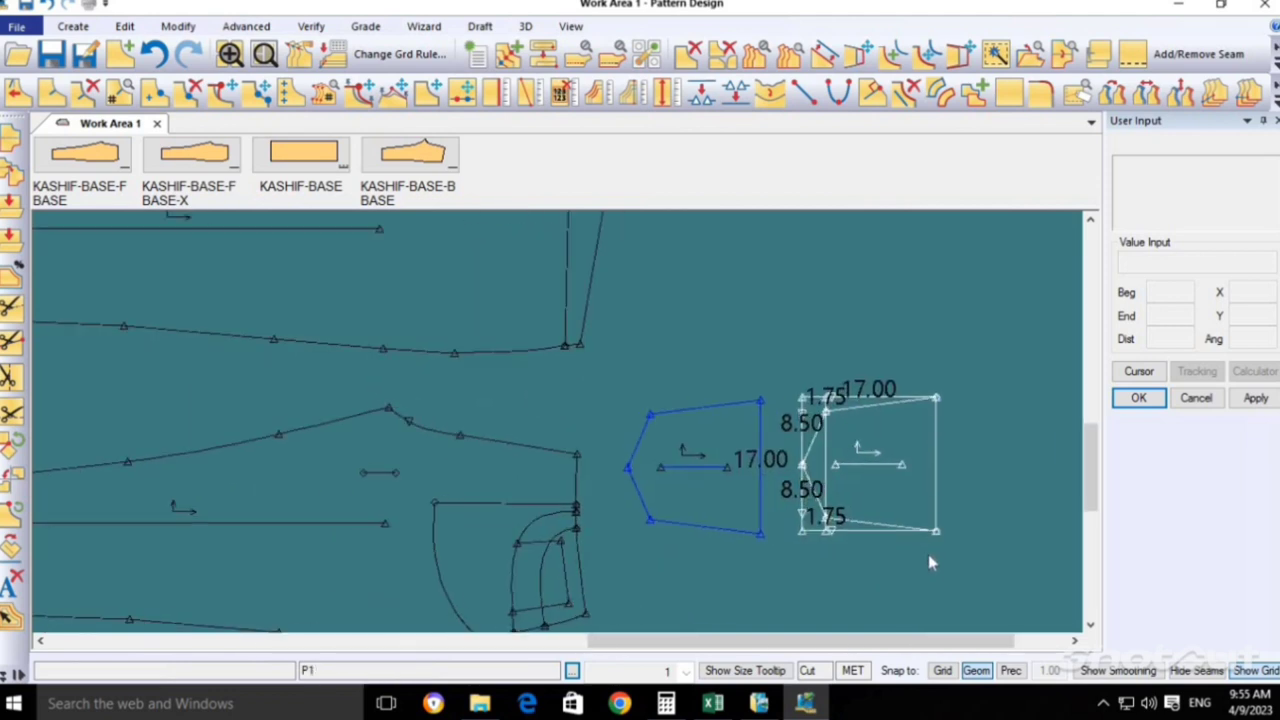
{"action": "scroll", "coordinate": [929, 563], "scroll_direction": "up", "scroll_amount": 2}
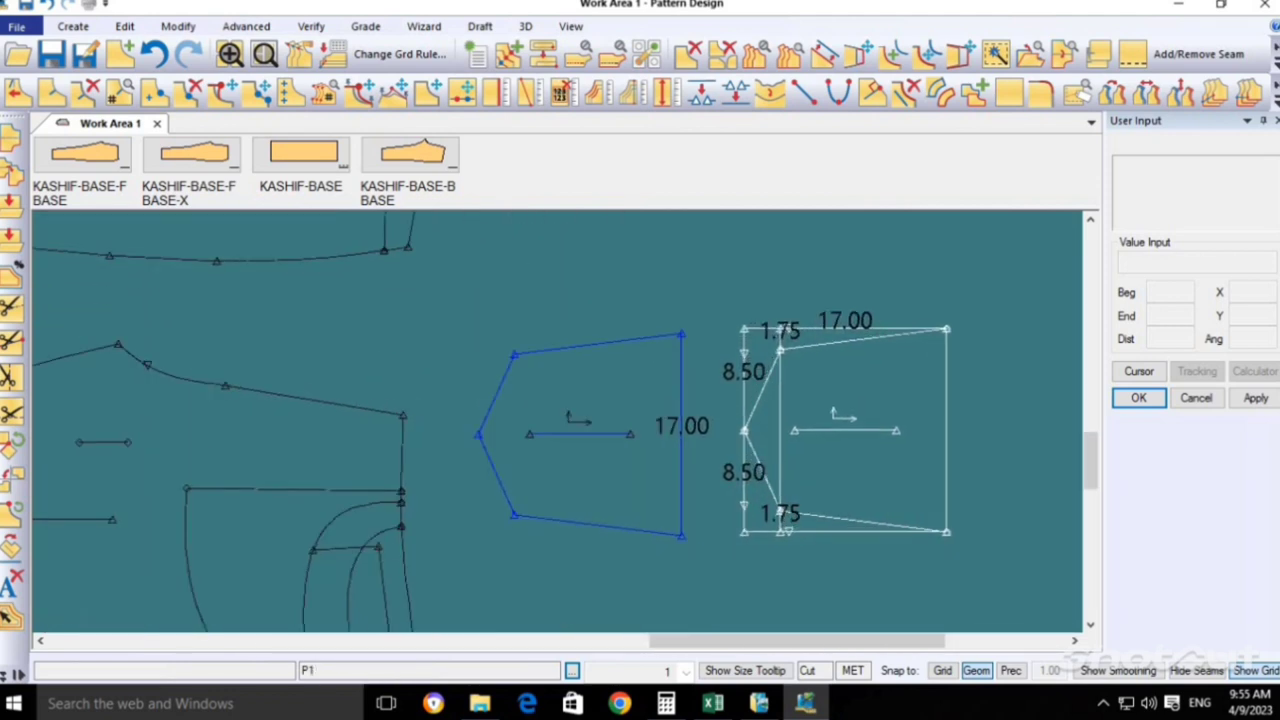
Delete the rectangle piece from the work area.
{"action": "left_click", "coordinate": [687, 53]}
{"action": "left_click", "coordinate": [780, 388]}
{"action": "right_click", "coordinate": [780, 388]}
{"action": "left_click", "coordinate": [845, 400]}
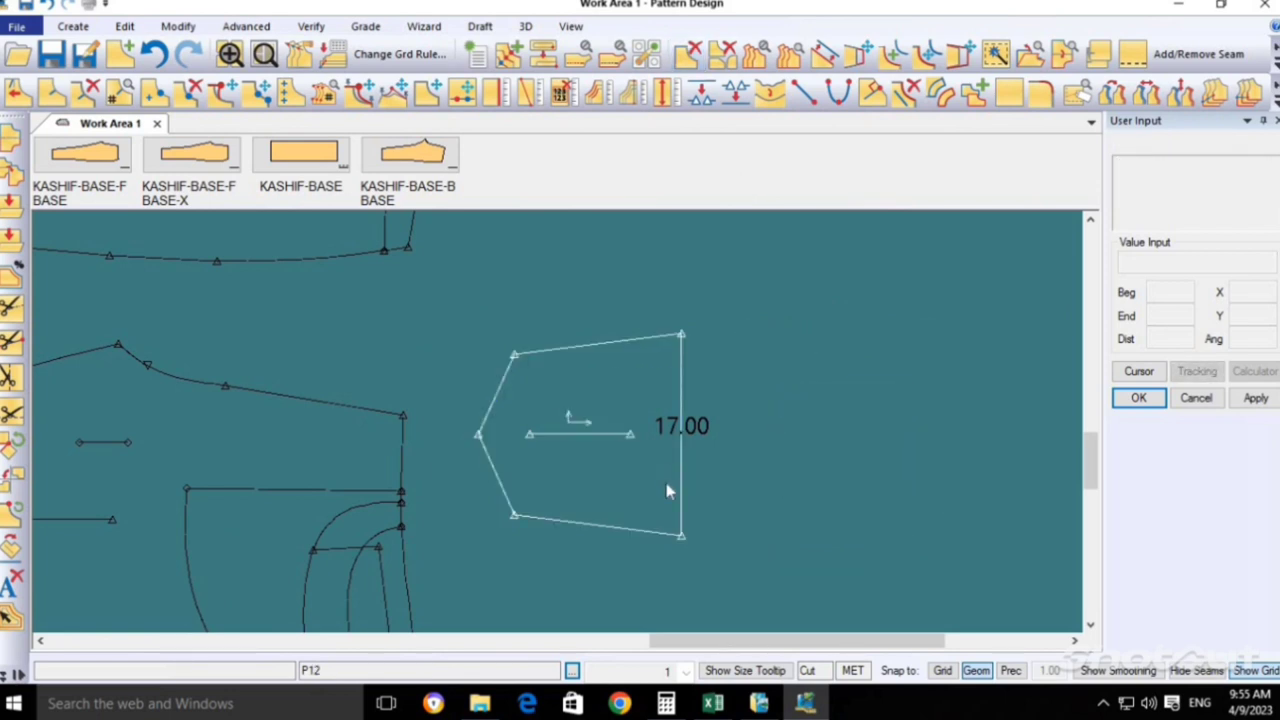
Copy the front piece's full name from the status field.
{"action": "left_click", "coordinate": [85, 53]}
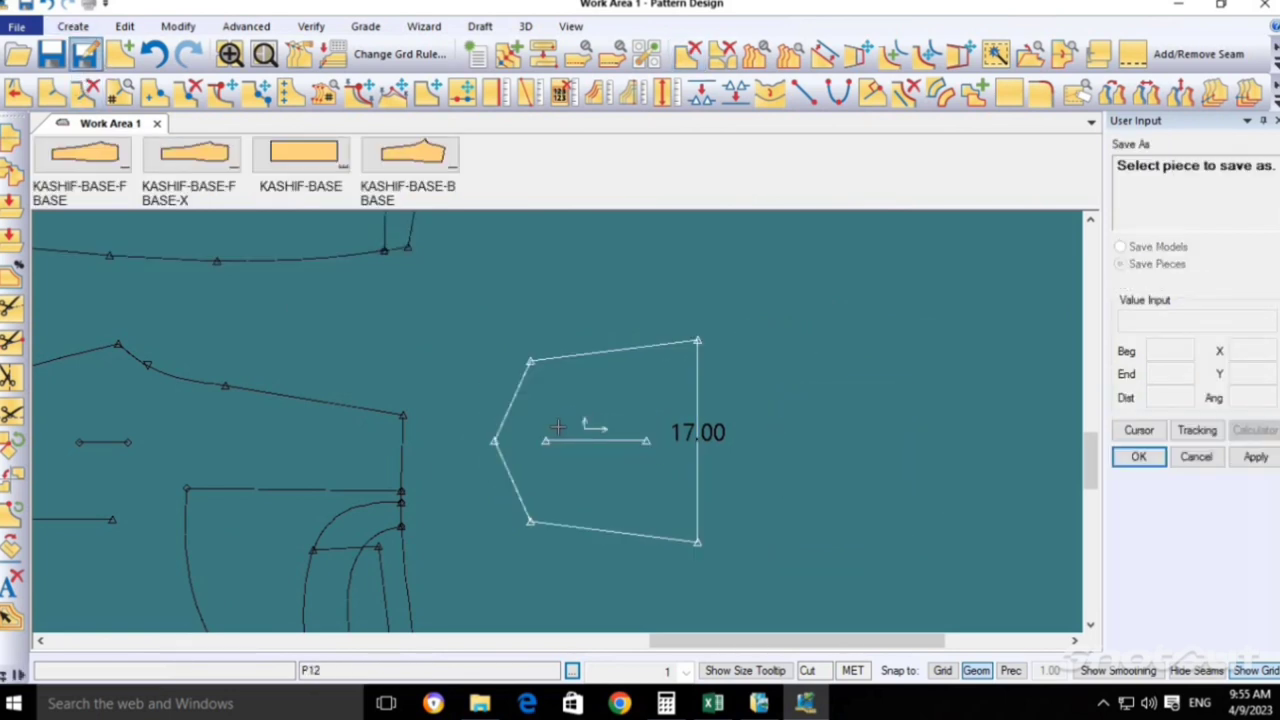
{"action": "left_click", "coordinate": [565, 432]}
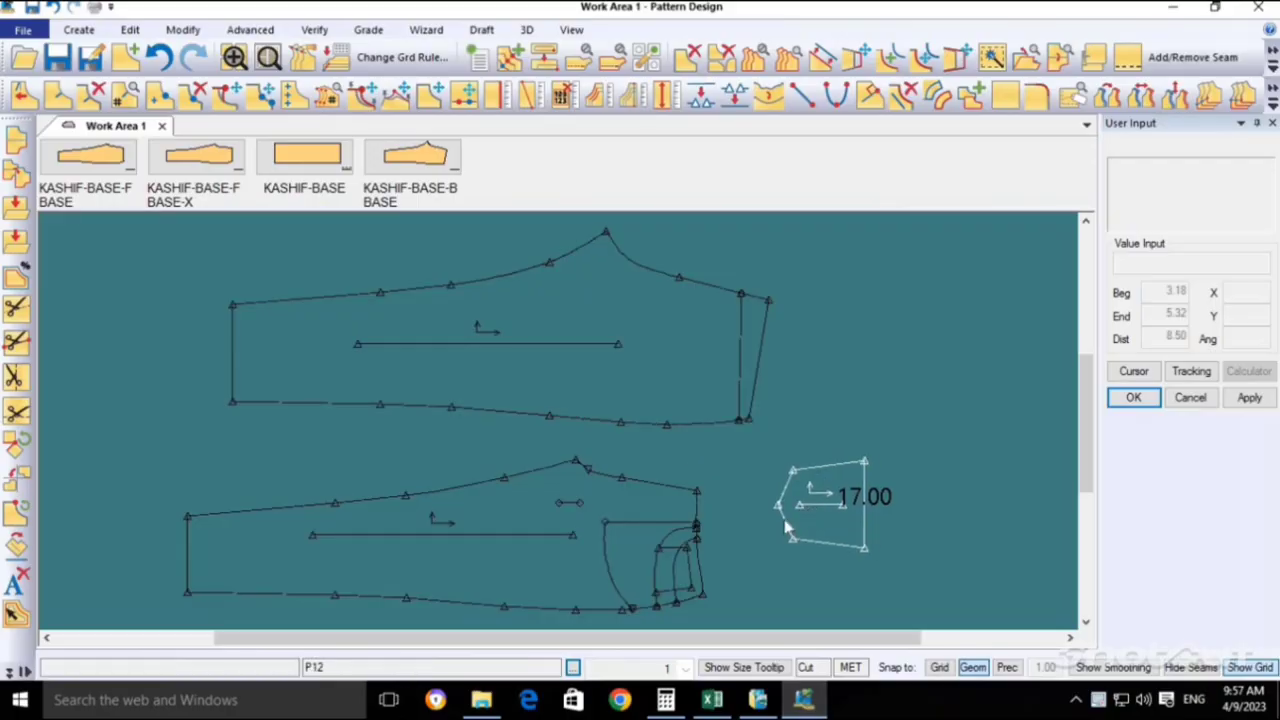
{"action": "left_click", "coordinate": [816, 506]}
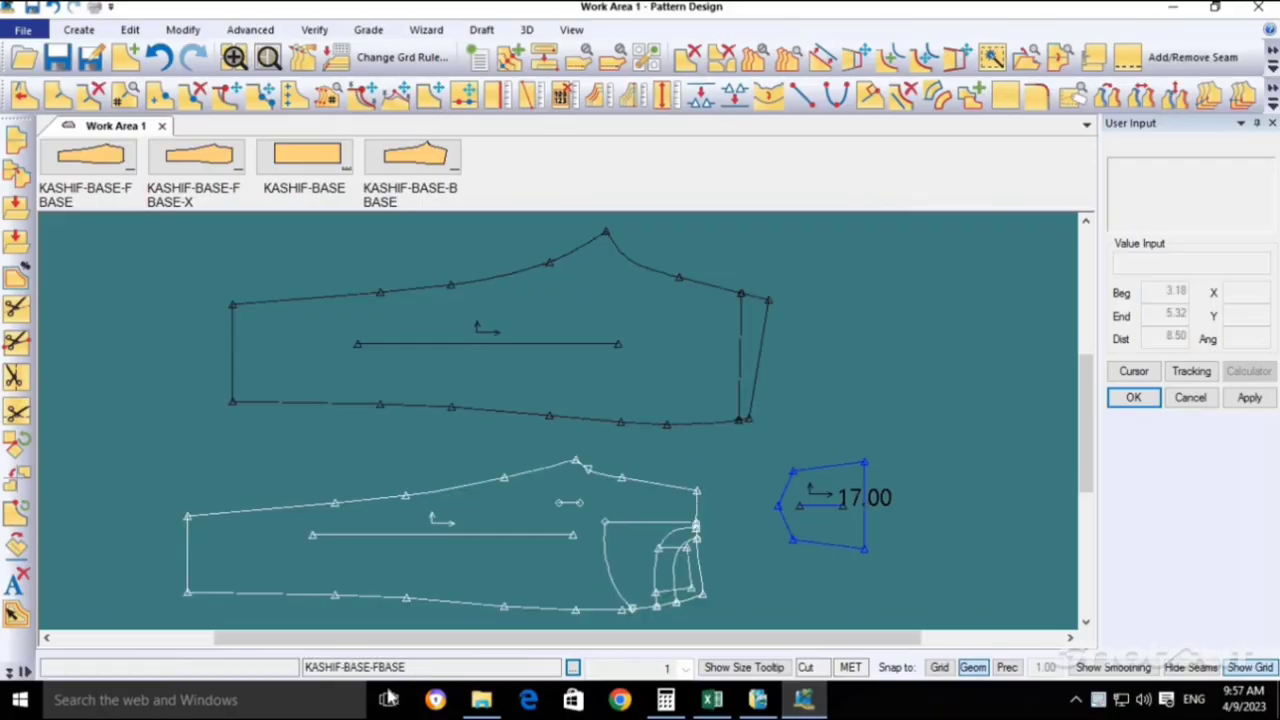
{"action": "left_click_drag", "start_coordinate": [430, 666], "coordinate": [304, 666]}
{"action": "key", "text": "ctrl+c"}
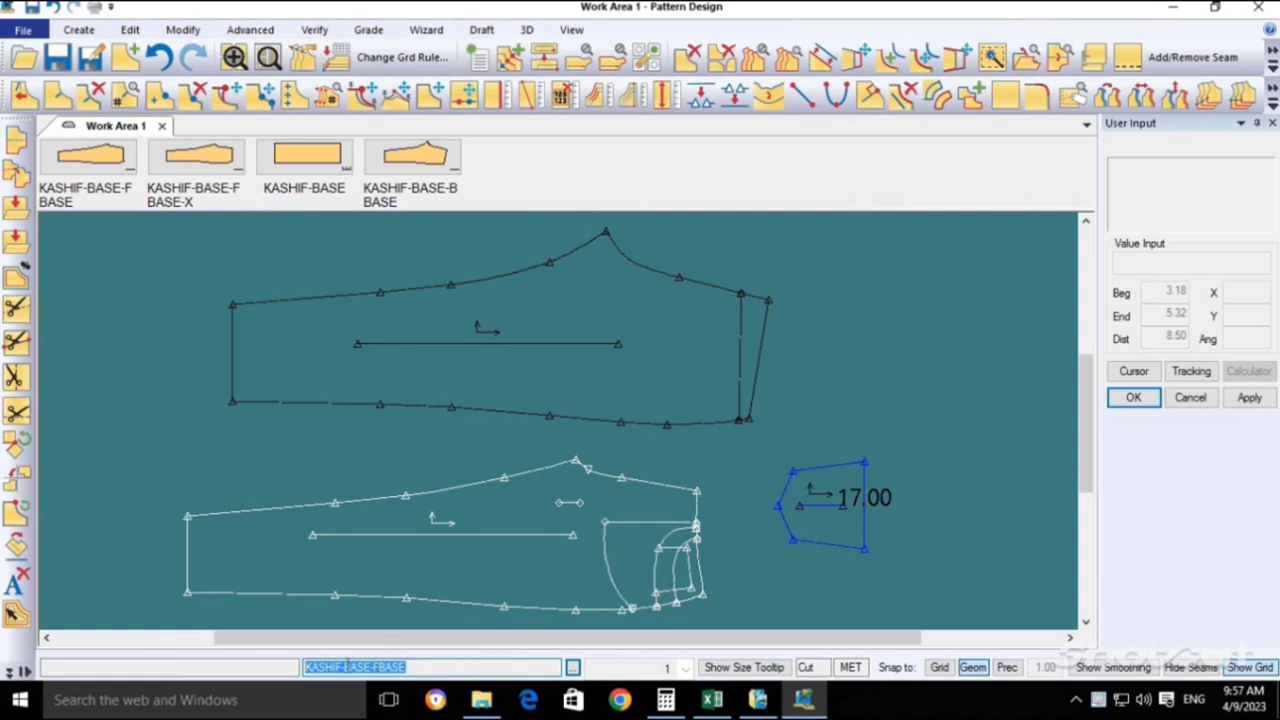
{"action": "right_click", "coordinate": [351, 667]}
{"action": "left_click", "coordinate": [392, 514]}
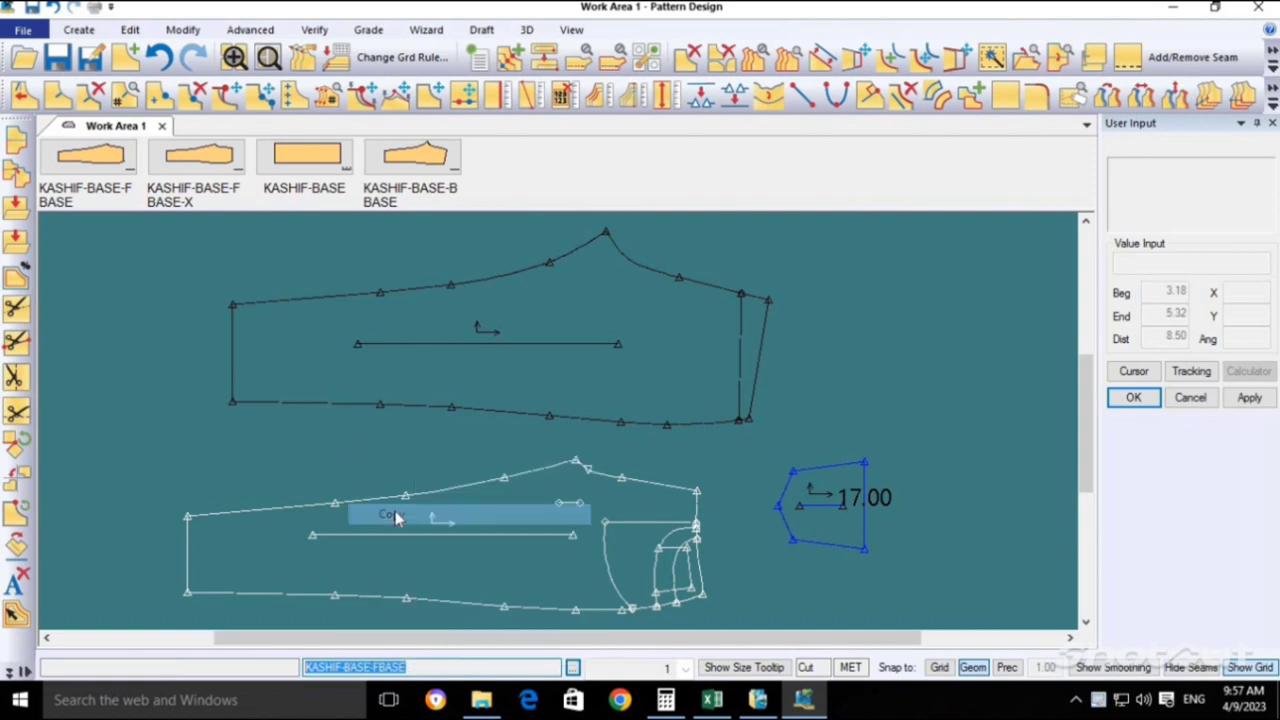
Save the small piece as KASHIF-BASE-BP in the G:\Kashif storage area.
{"action": "left_click", "coordinate": [90, 57]}
{"action": "left_click", "coordinate": [816, 493]}
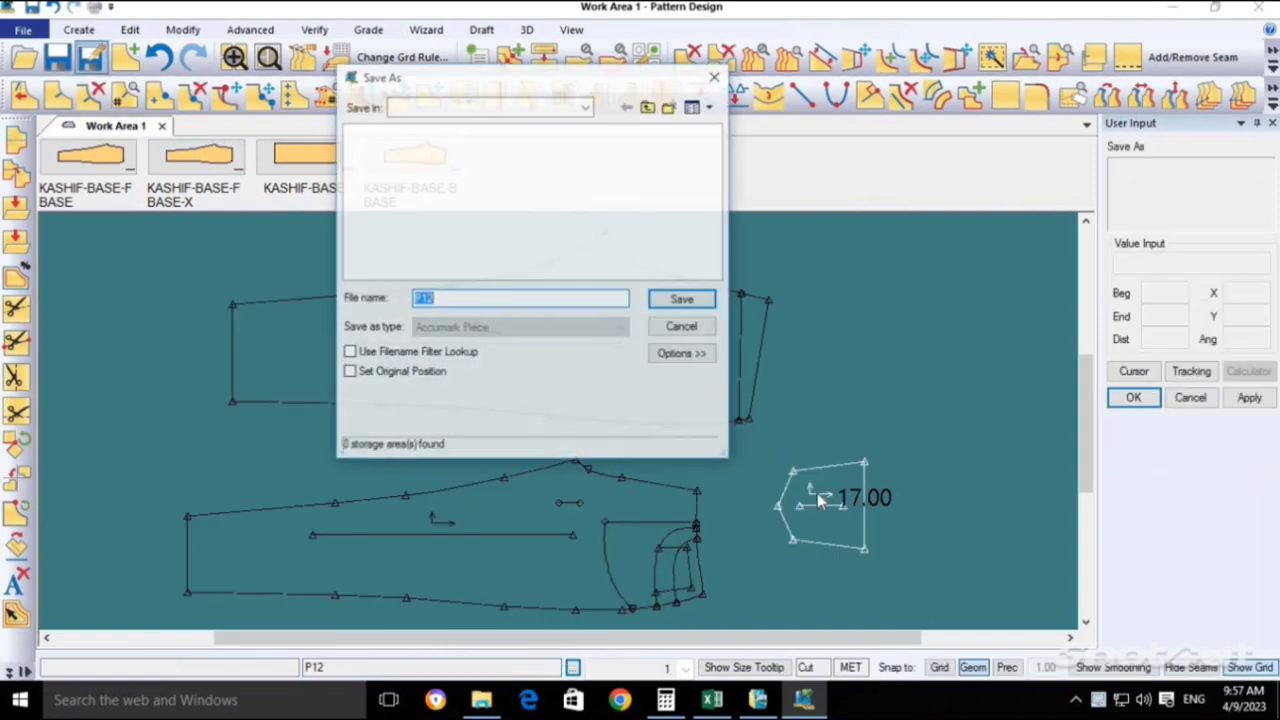
{"action": "key", "text": "ctrl+v"}
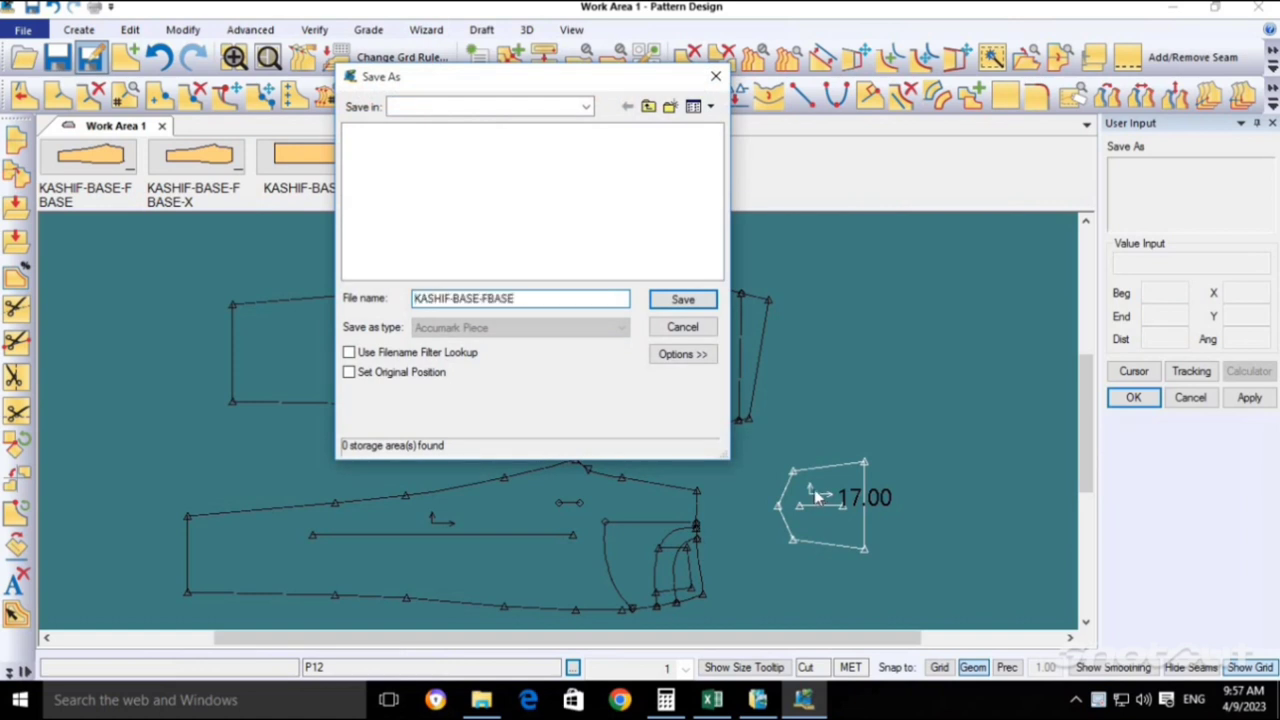
{"action": "key", "text": "BackSpace"}
{"action": "key", "text": "BackSpace"}
{"action": "key", "text": "BackSpace"}
{"action": "key", "text": "BackSpace"}
{"action": "key", "text": "BackSpace"}
{"action": "type", "text": "B"}
{"action": "left_click", "coordinate": [452, 106]}
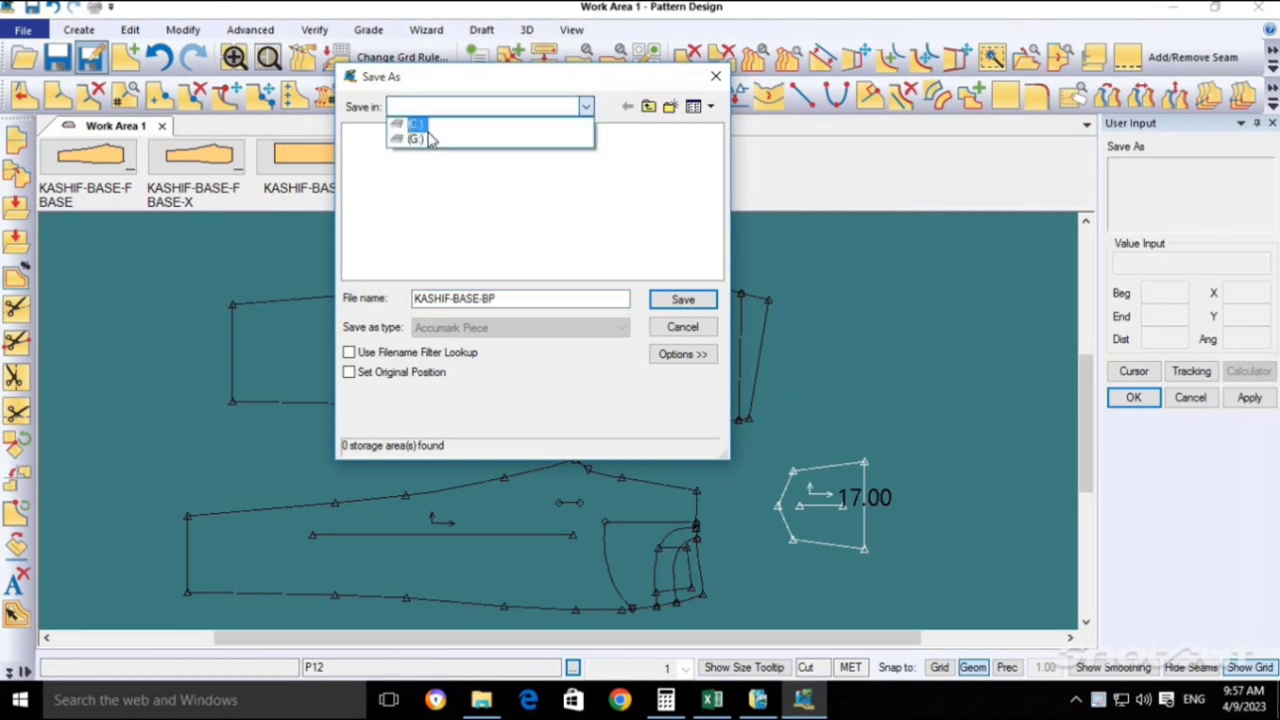
{"action": "left_click", "coordinate": [428, 124]}
{"action": "left_click", "coordinate": [435, 107]}
{"action": "left_click", "coordinate": [418, 140]}
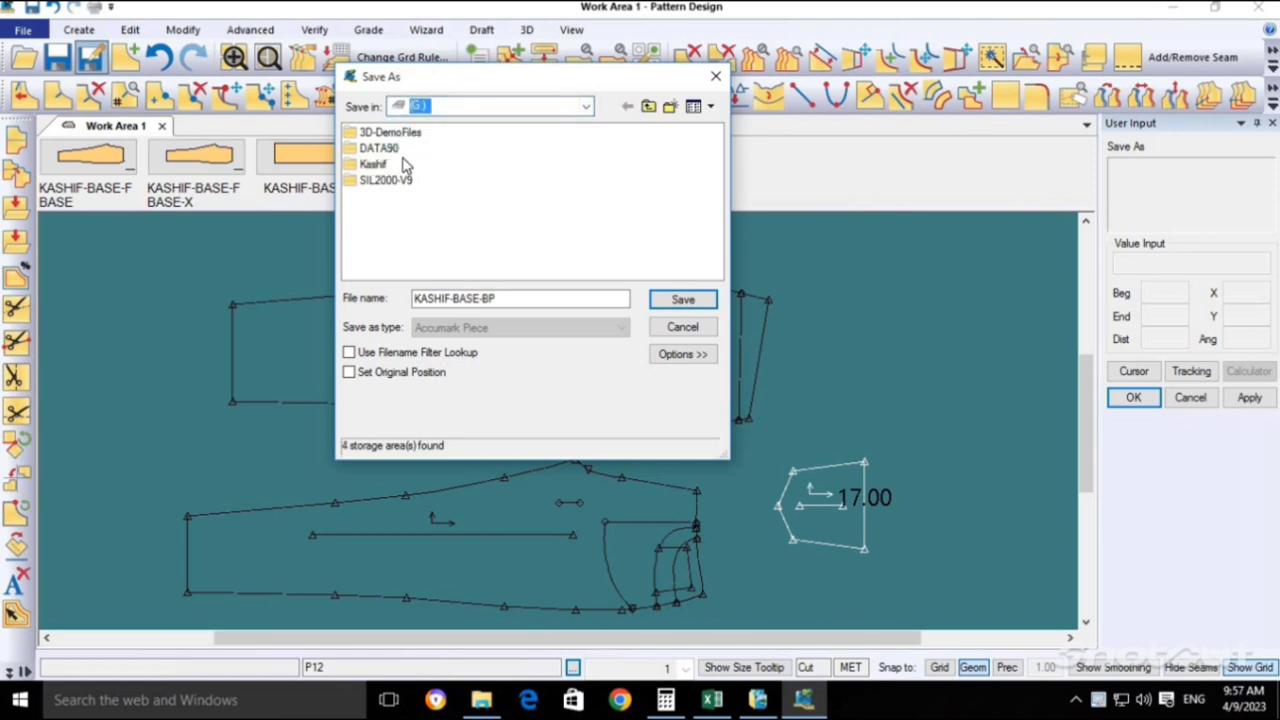
{"action": "double_click", "coordinate": [382, 165]}
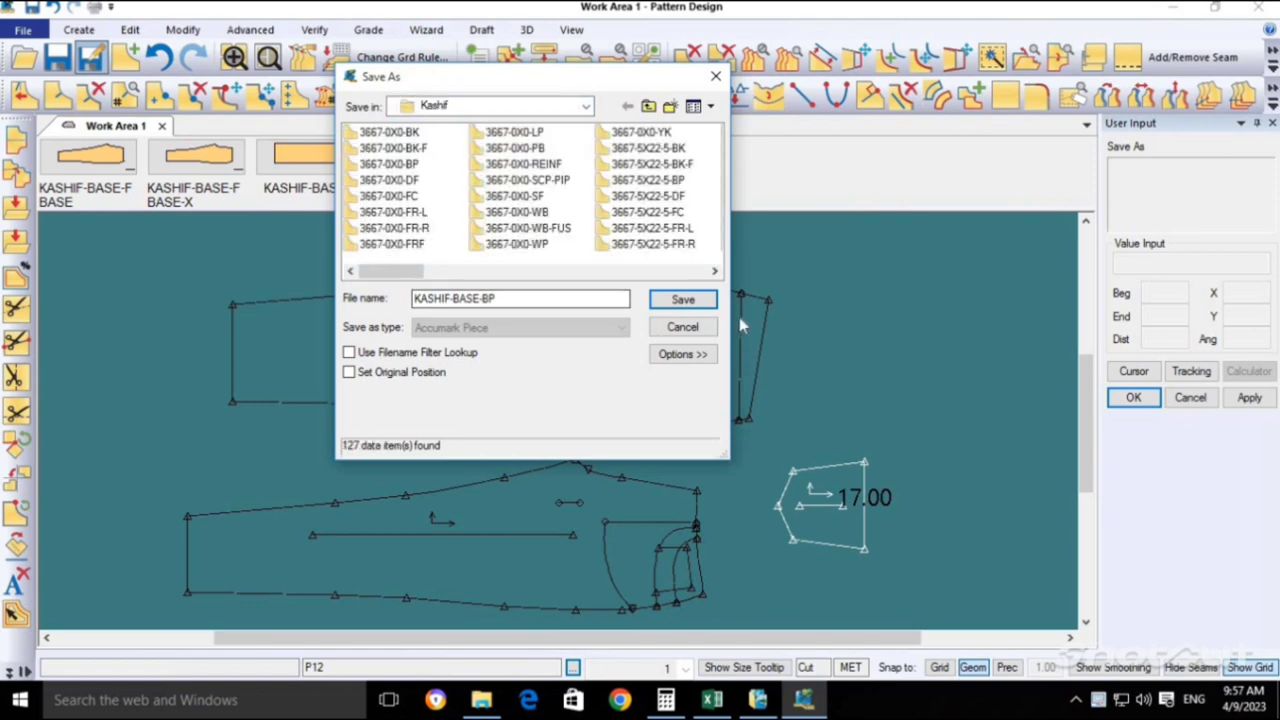
{"action": "left_click", "coordinate": [683, 299]}
{"action": "left_click", "coordinate": [836, 470]}
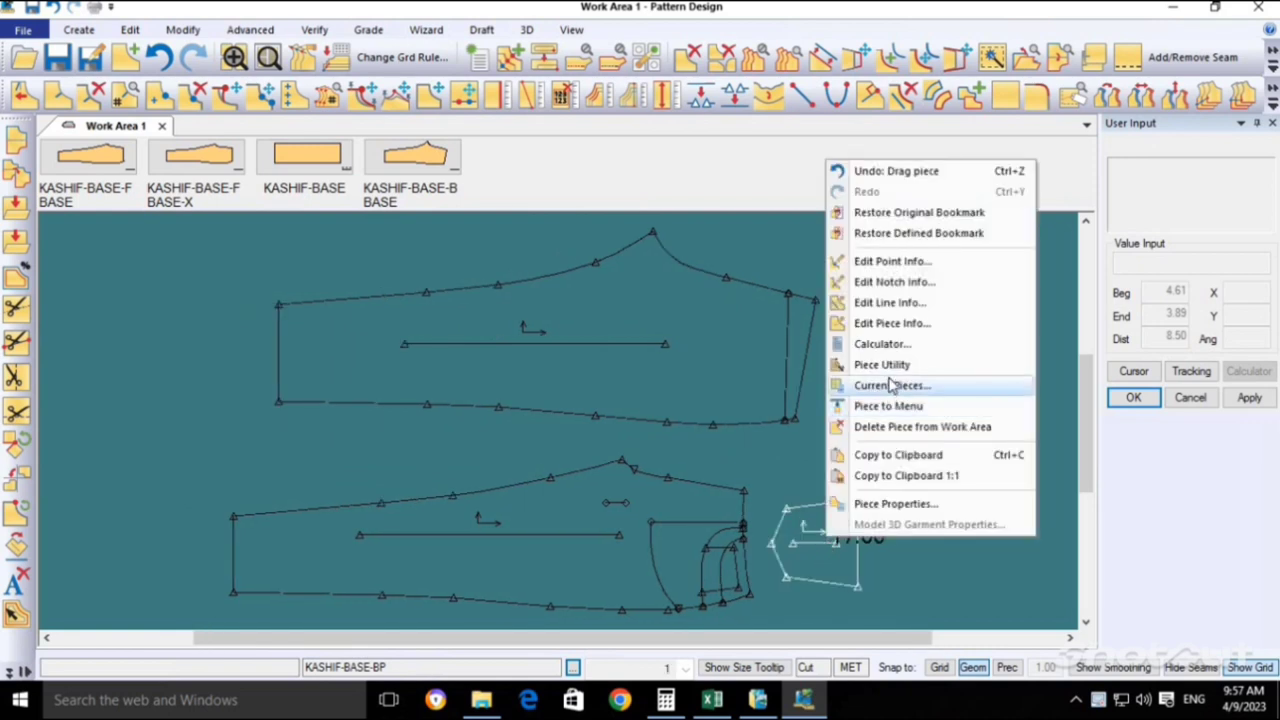
Send KASHIF-BASE-BP to the piece bar and place it right of the front trouser piece.
{"action": "left_click", "coordinate": [870, 406]}
{"action": "left_click", "coordinate": [540, 200]}
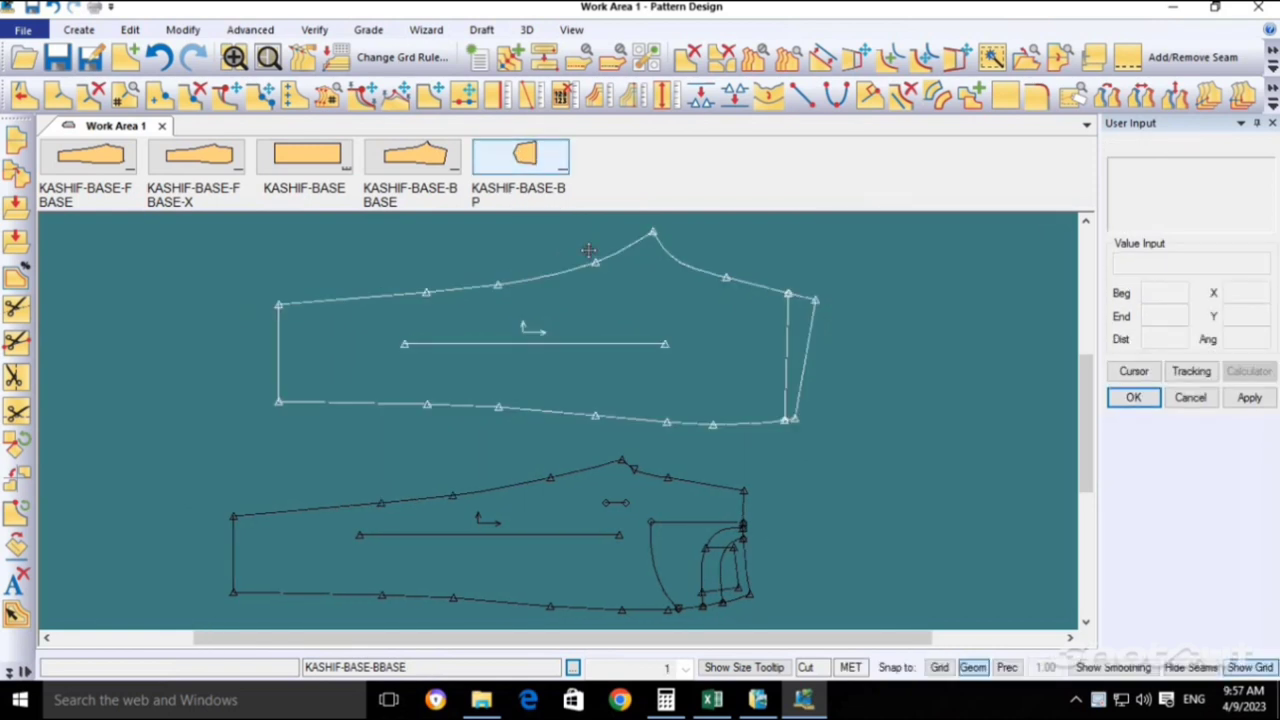
{"action": "left_click", "coordinate": [840, 565]}
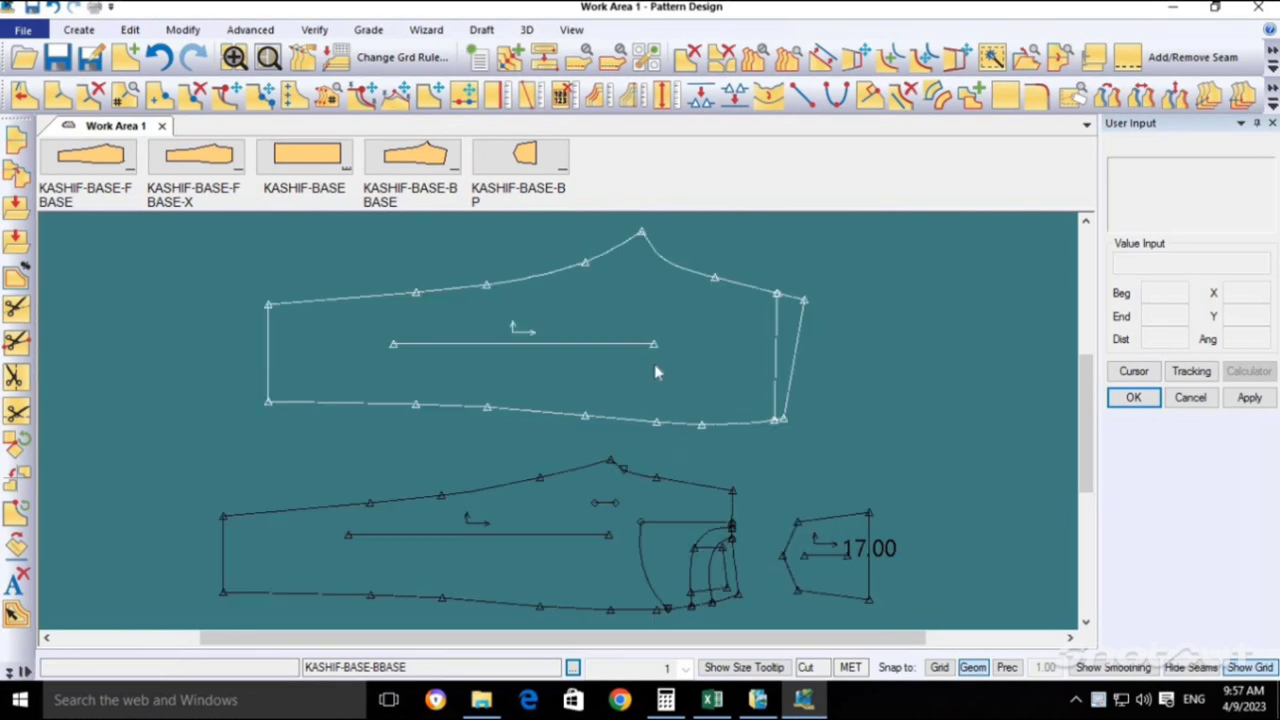
{"action": "left_click_drag", "start_coordinate": [654, 369], "coordinate": [606, 374]}
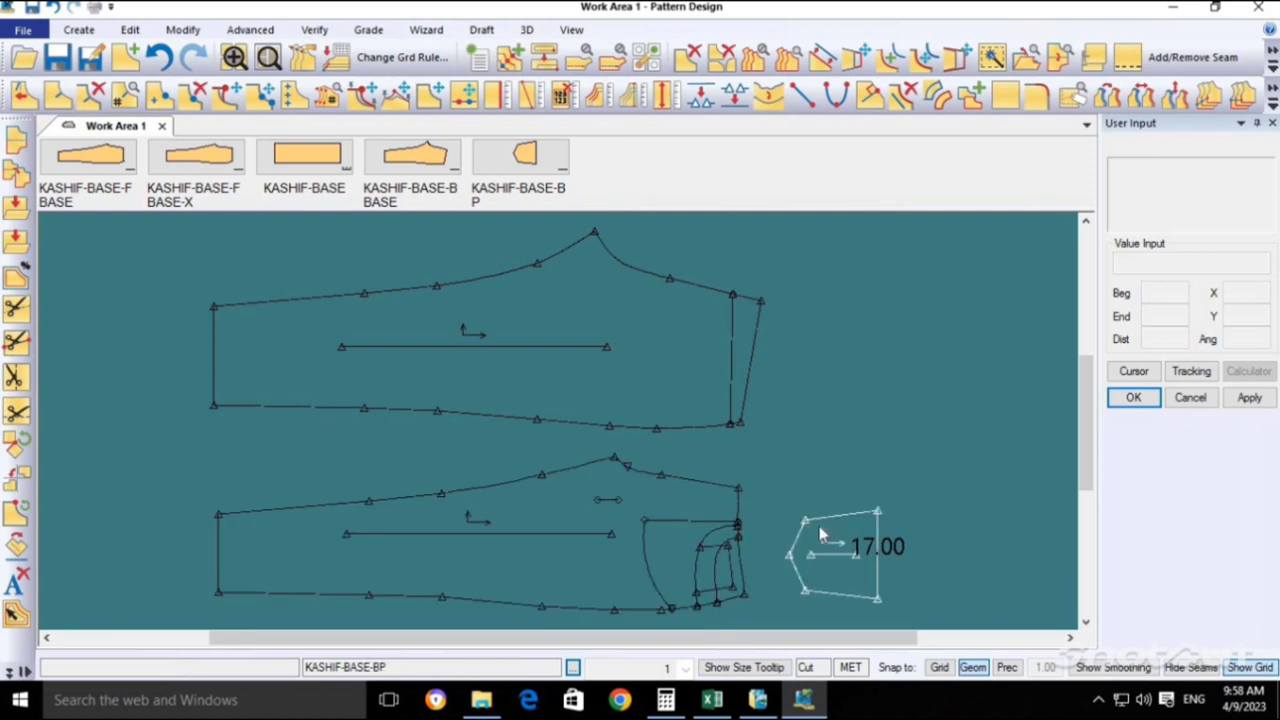
Draw a 17 by 3.5 rectangle piece, P3, to the right of the back trouser piece.
{"action": "left_click", "coordinate": [79, 29]}
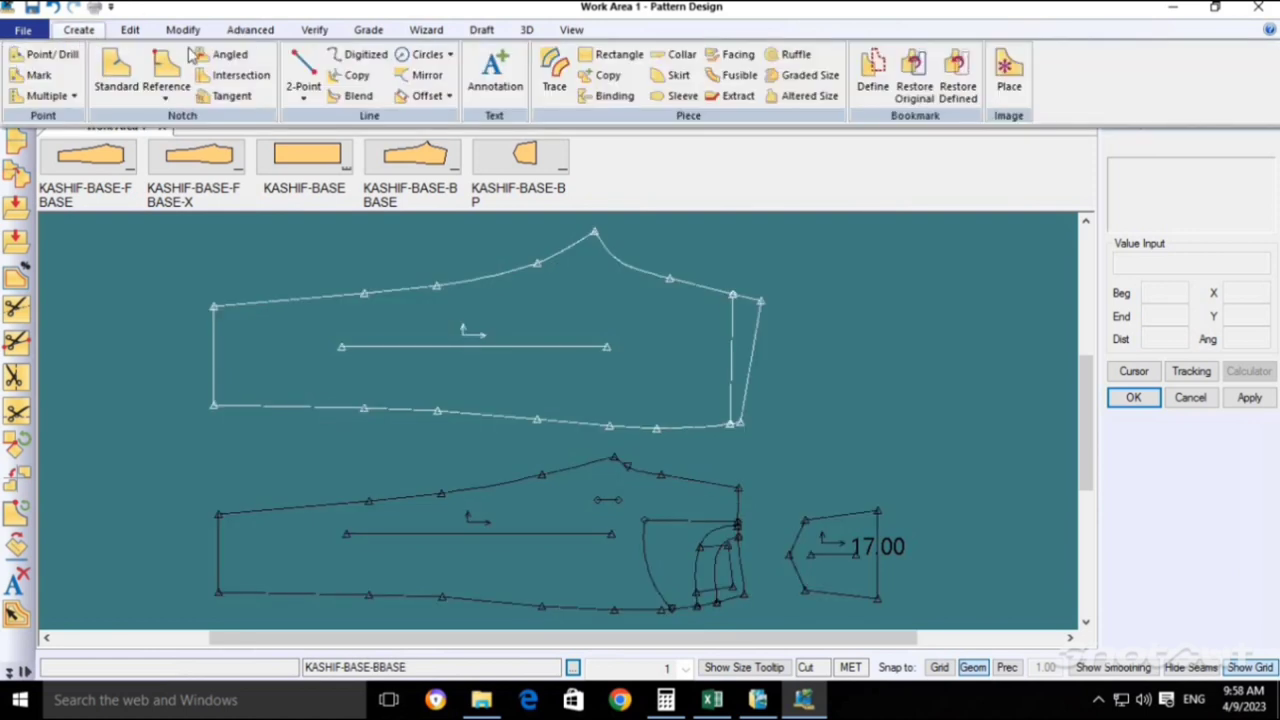
{"action": "left_click", "coordinate": [612, 54]}
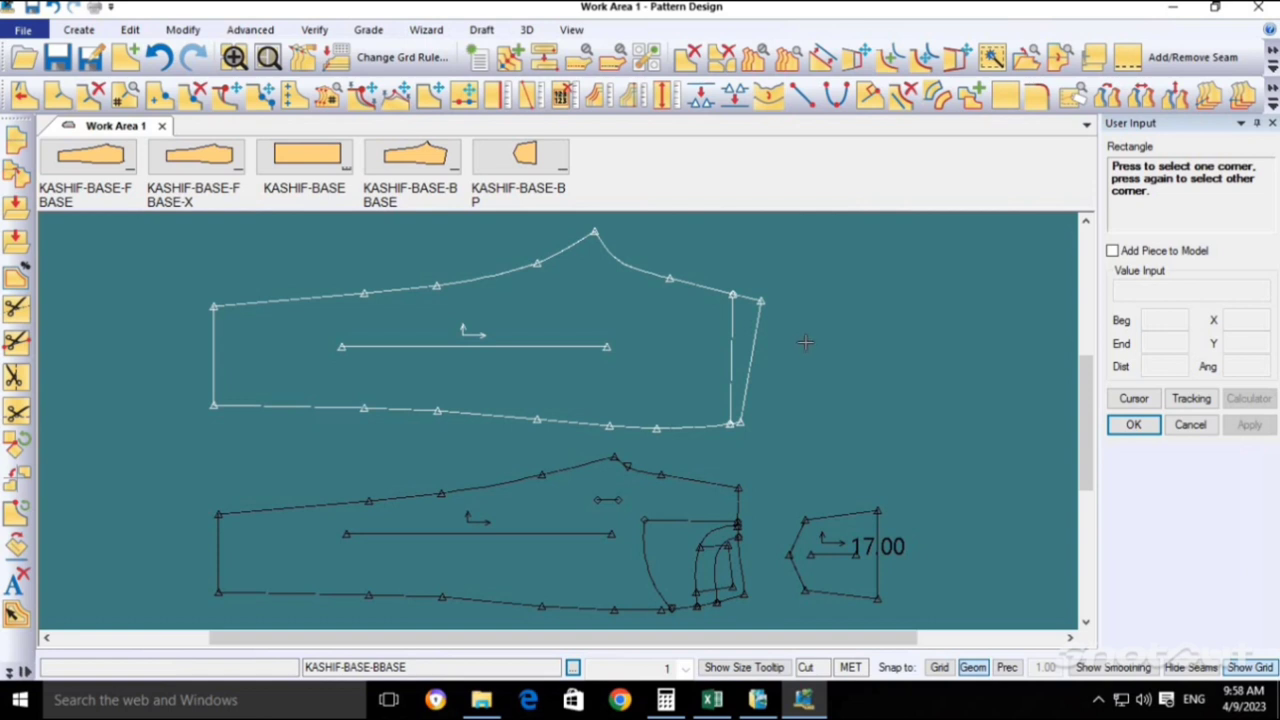
{"action": "left_click", "coordinate": [806, 310]}
{"action": "left_click", "coordinate": [1016, 354]}
{"action": "key", "text": "BackSpace"}
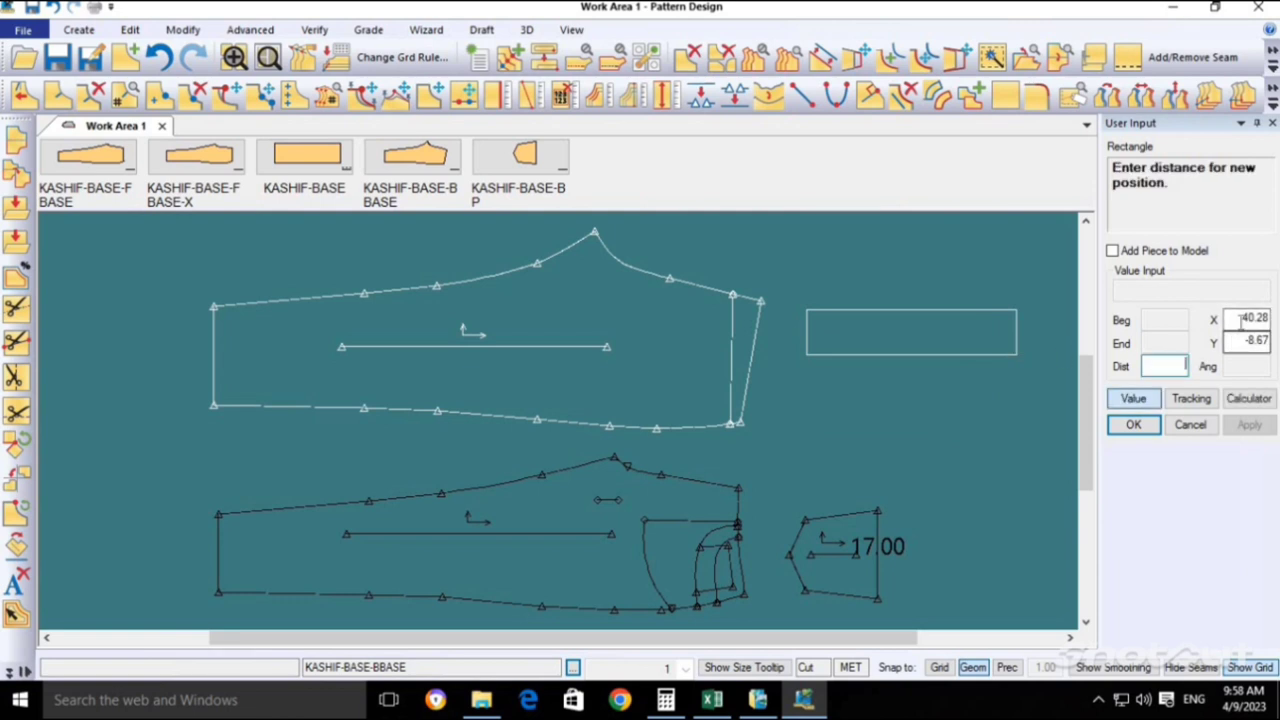
{"action": "key", "text": "Return"}
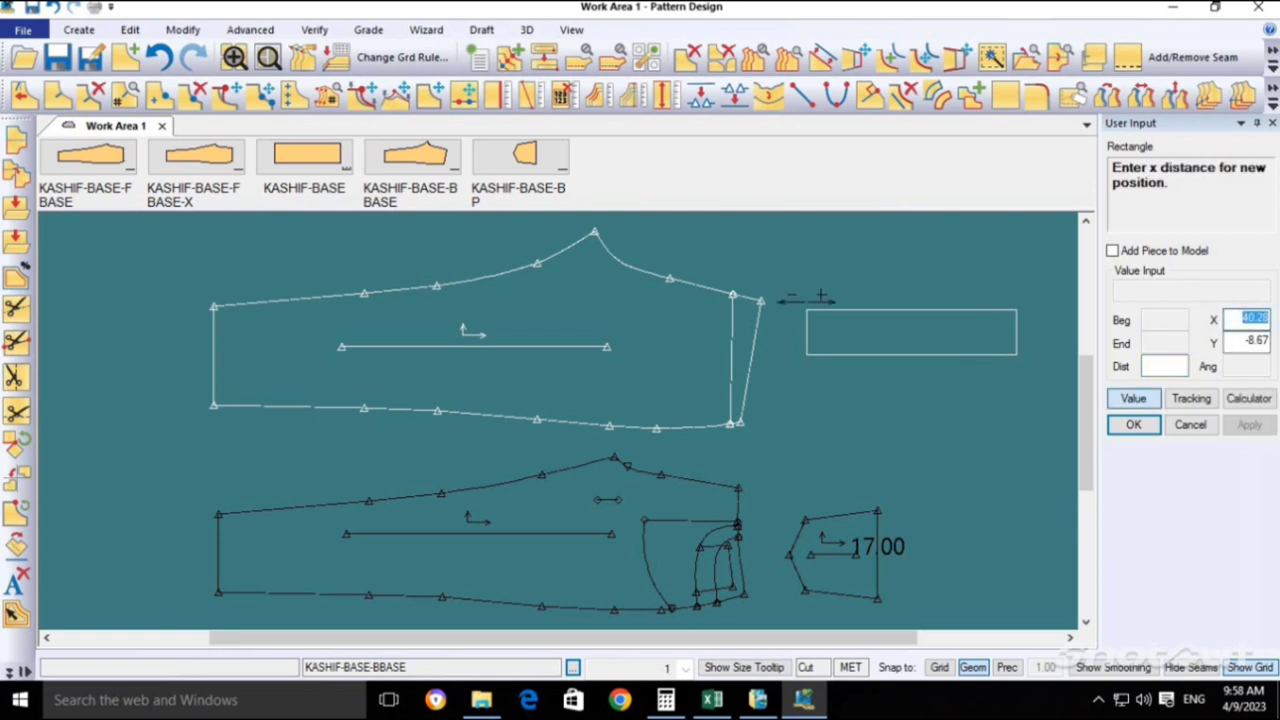
{"action": "key", "text": "Return"}
{"action": "type", "text": "3.5"}
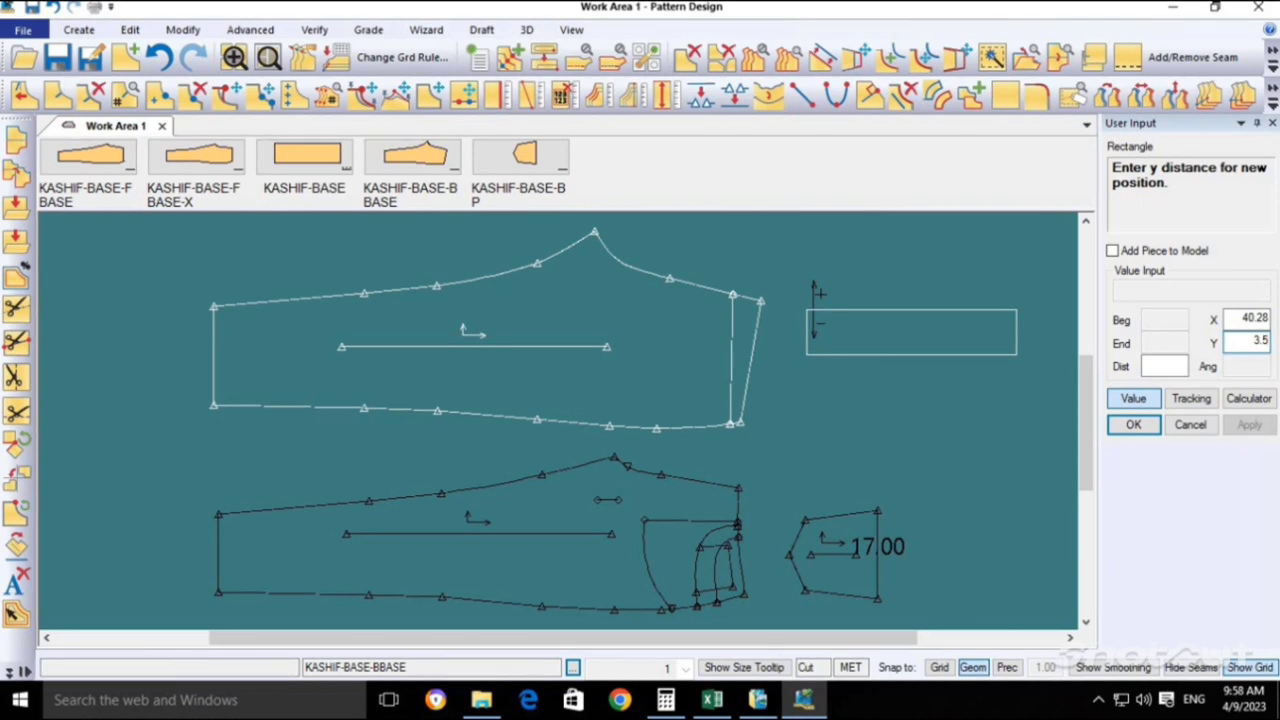
{"action": "key", "text": "Return"}
{"action": "type", "text": "17"}
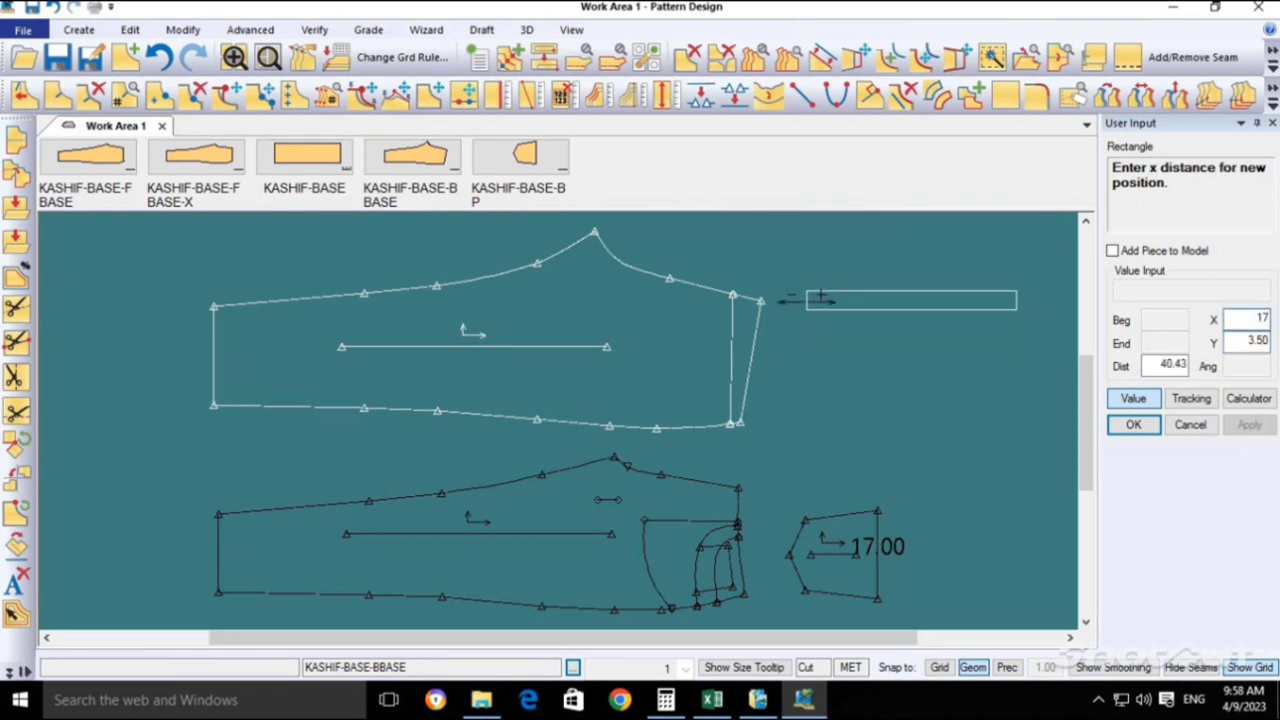
{"action": "key", "text": "Return"}
{"action": "right_click", "coordinate": [980, 360]}
{"action": "left_click", "coordinate": [980, 360]}
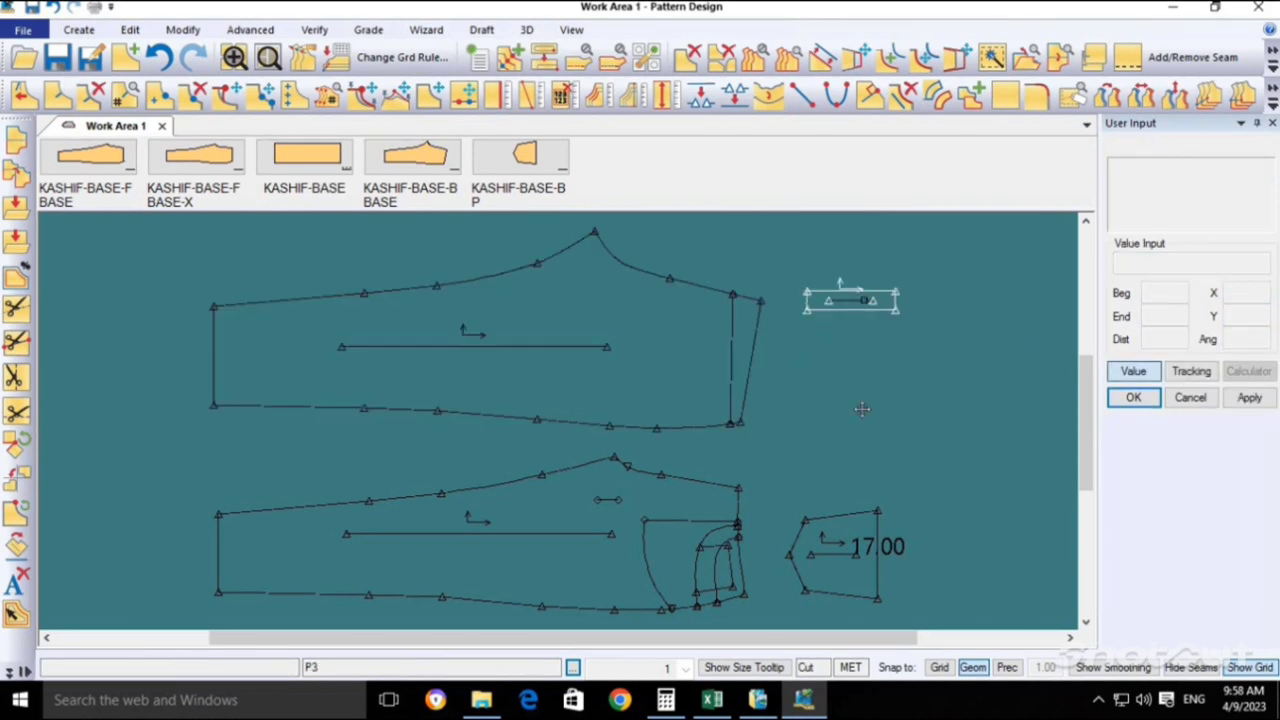
Add a curved corner at the strip's left corner, then cancel the pending piece move.
{"action": "scroll", "coordinate": [861, 485], "scroll_direction": "up", "scroll_amount": 1}
{"action": "scroll", "coordinate": [828, 425], "scroll_direction": "up", "scroll_amount": 2}
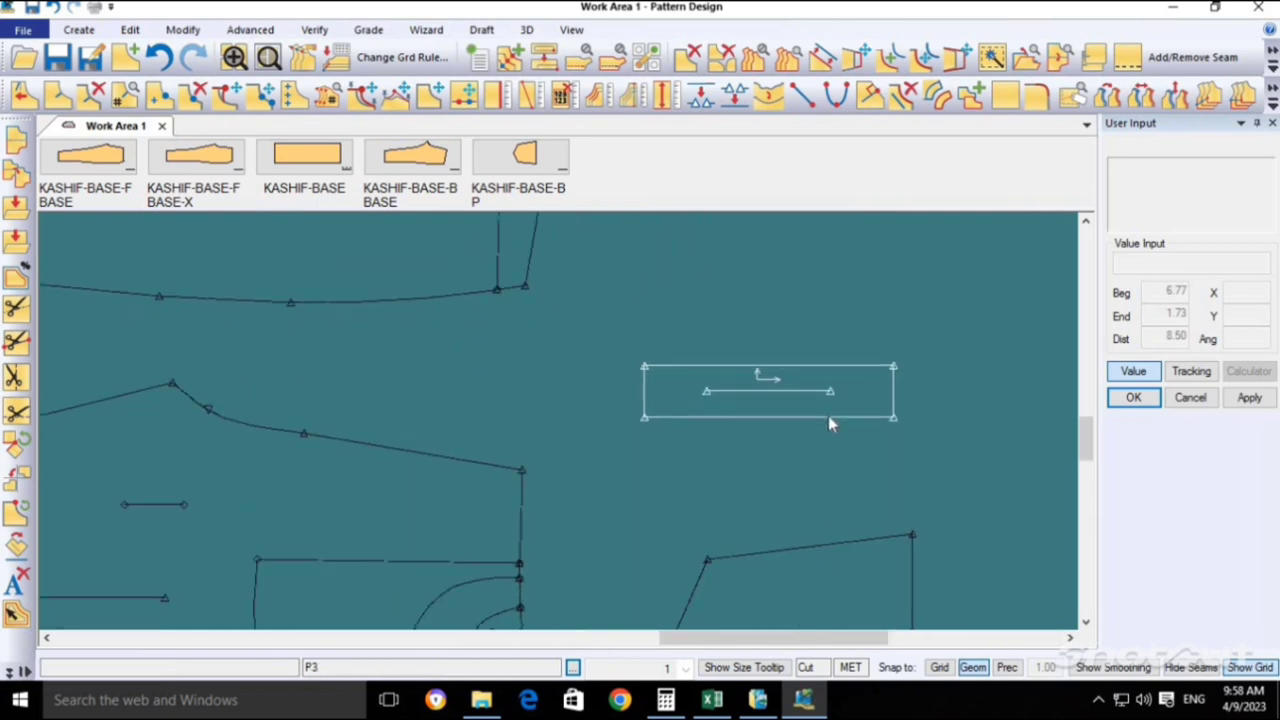
{"action": "scroll", "coordinate": [829, 424], "scroll_direction": "up", "scroll_amount": 2}
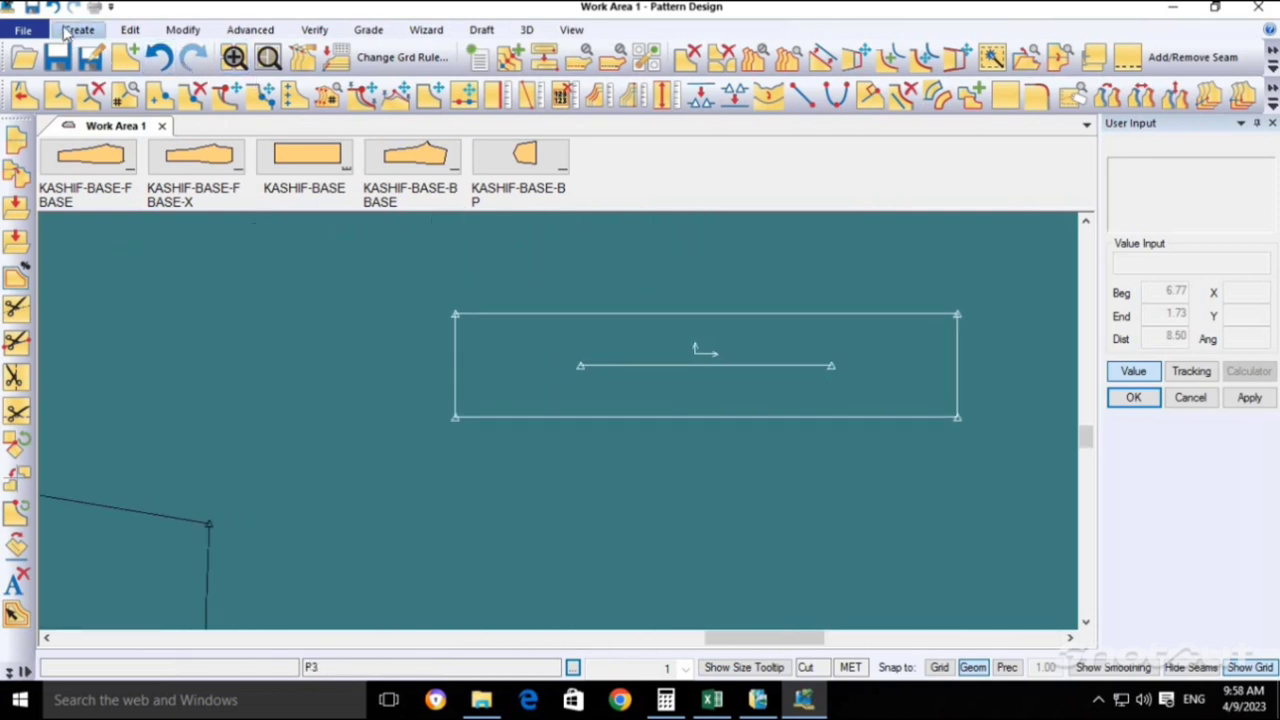
{"action": "left_click", "coordinate": [70, 30]}
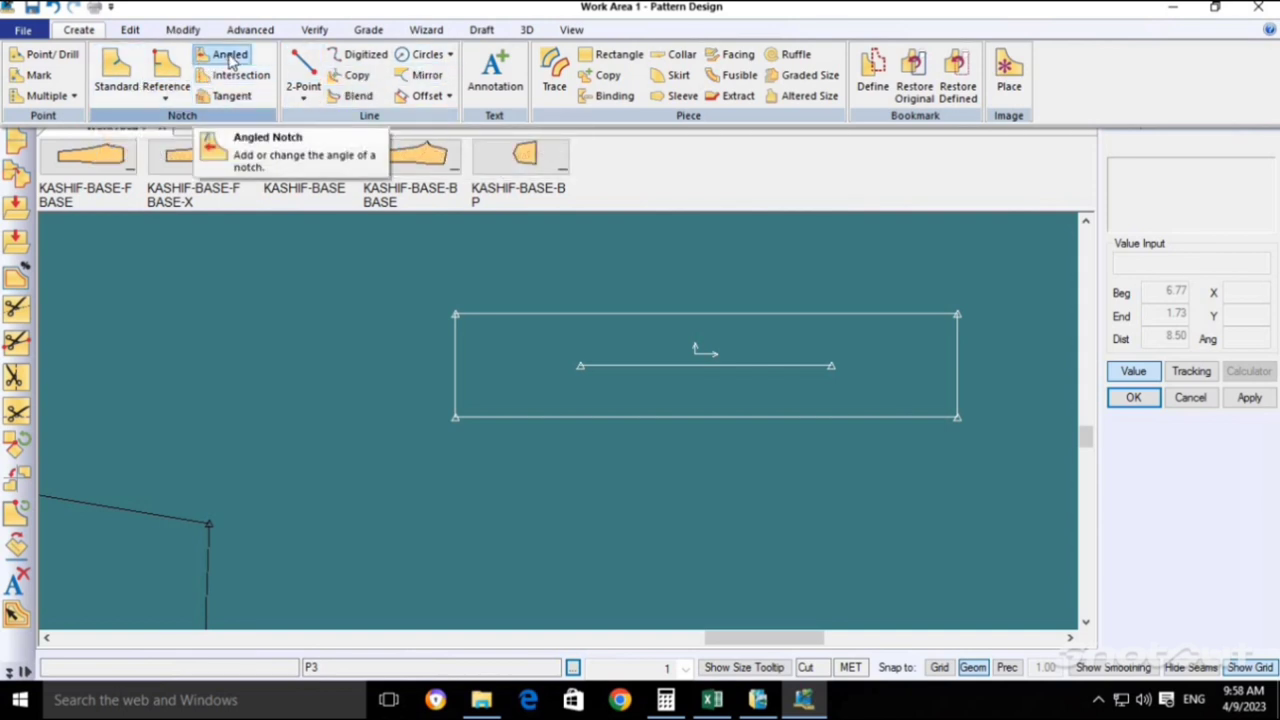
{"action": "left_click", "coordinate": [410, 57]}
{"action": "left_click", "coordinate": [428, 78]}
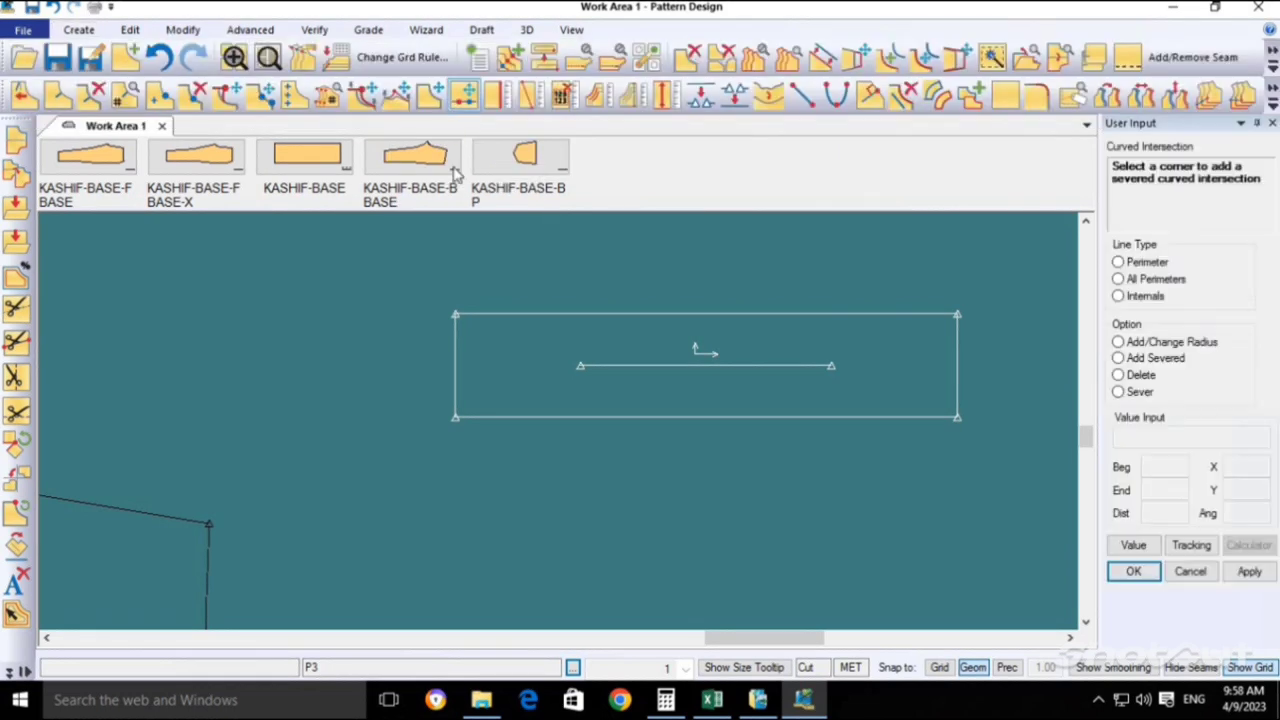
{"action": "left_click", "coordinate": [455, 416]}
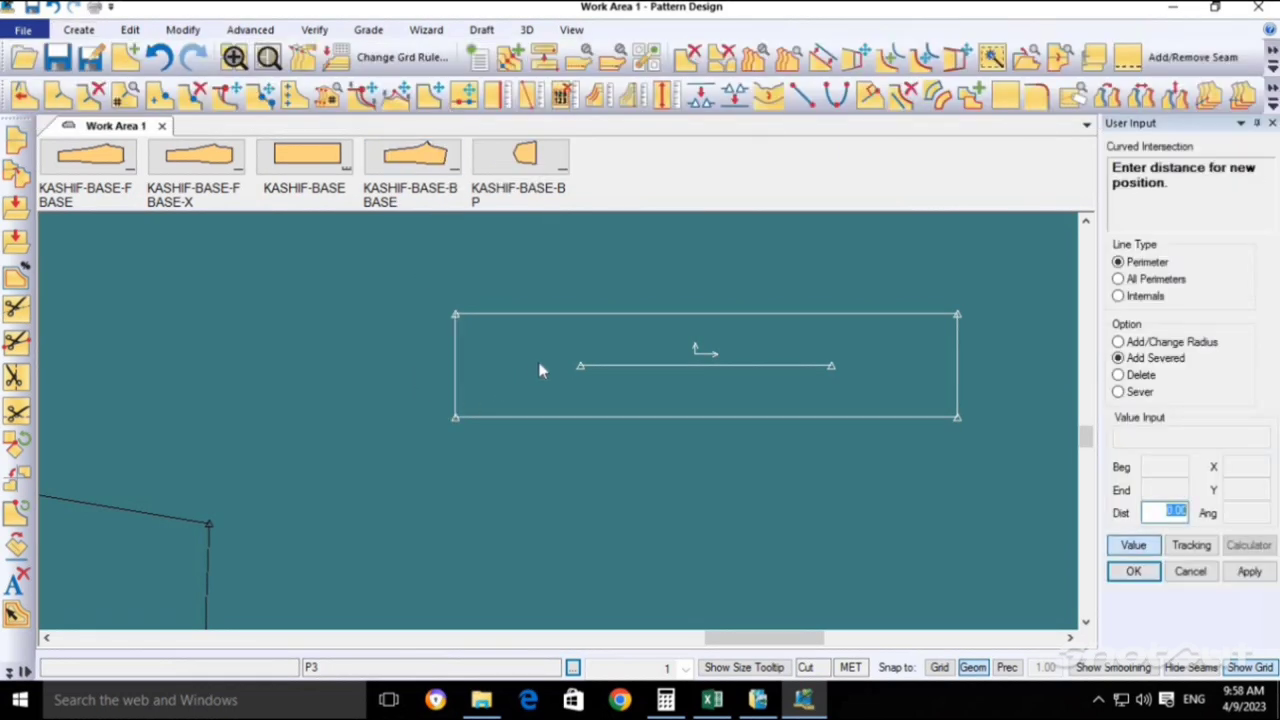
{"action": "left_click", "coordinate": [545, 372]}
{"action": "left_click", "coordinate": [745, 338]}
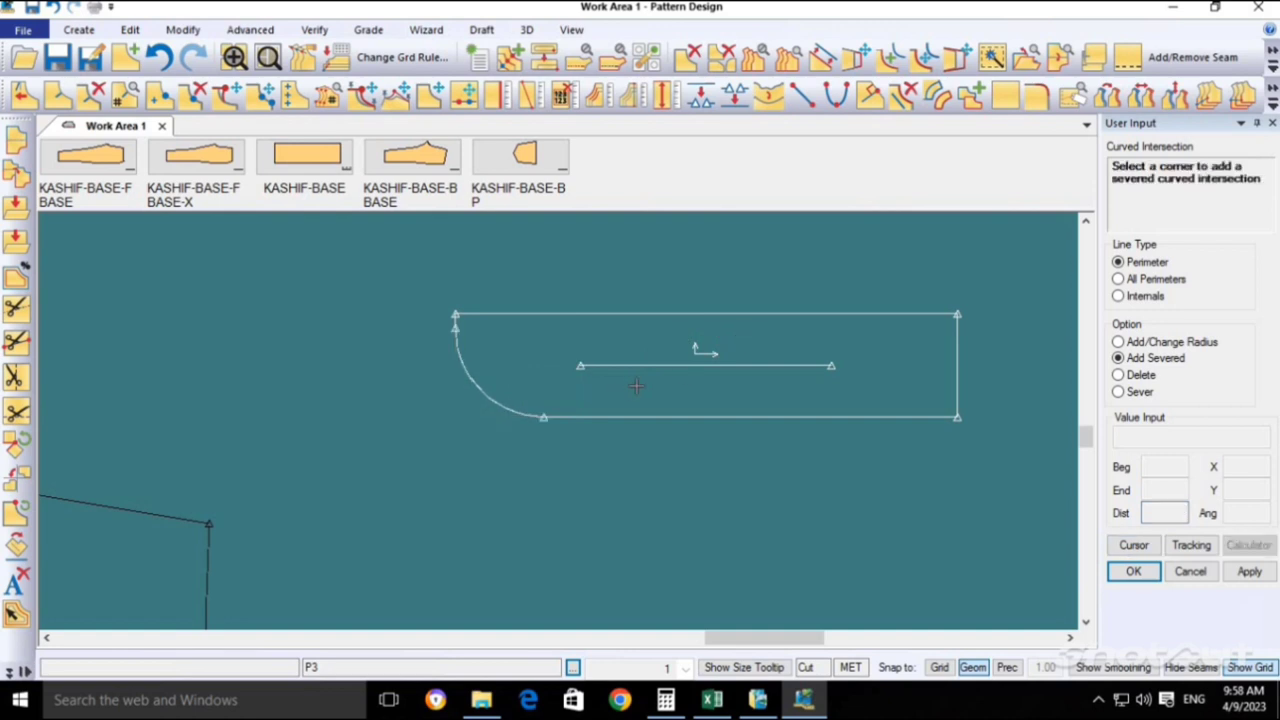
{"action": "right_click", "coordinate": [643, 377]}
{"action": "left_click", "coordinate": [623, 380]}
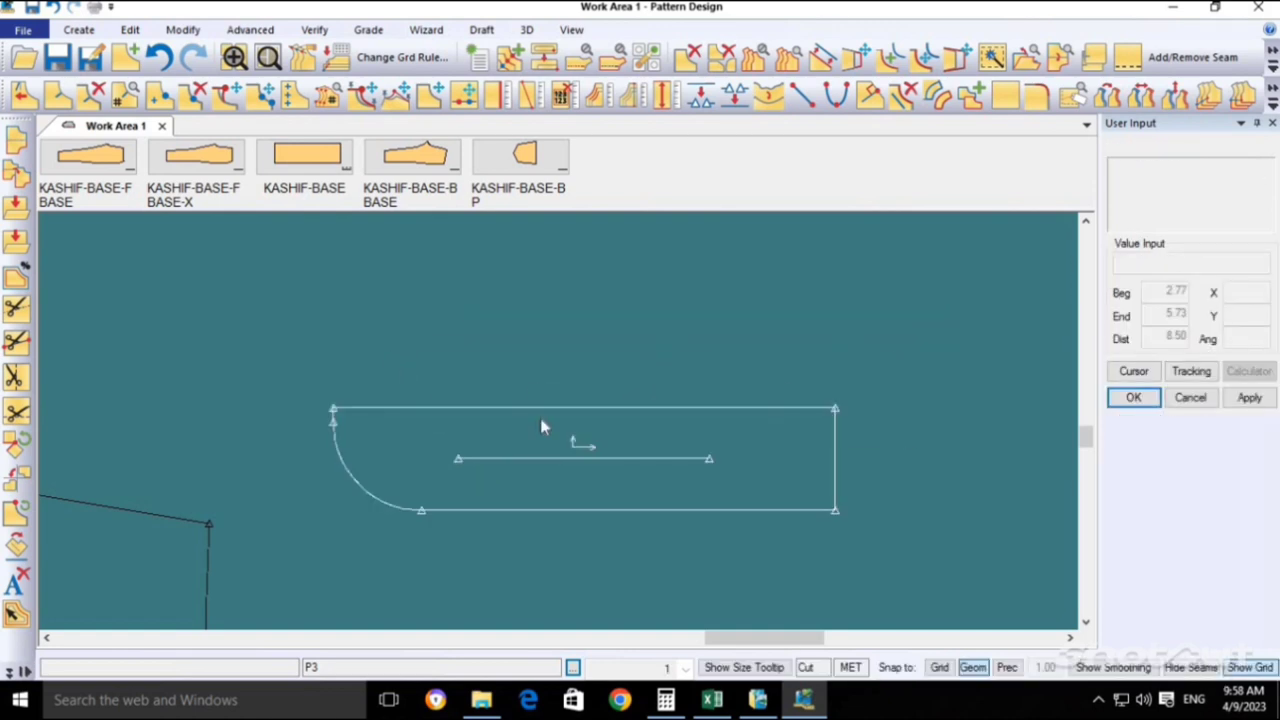
{"action": "scroll", "coordinate": [539, 413], "scroll_direction": "down", "scroll_amount": 2}
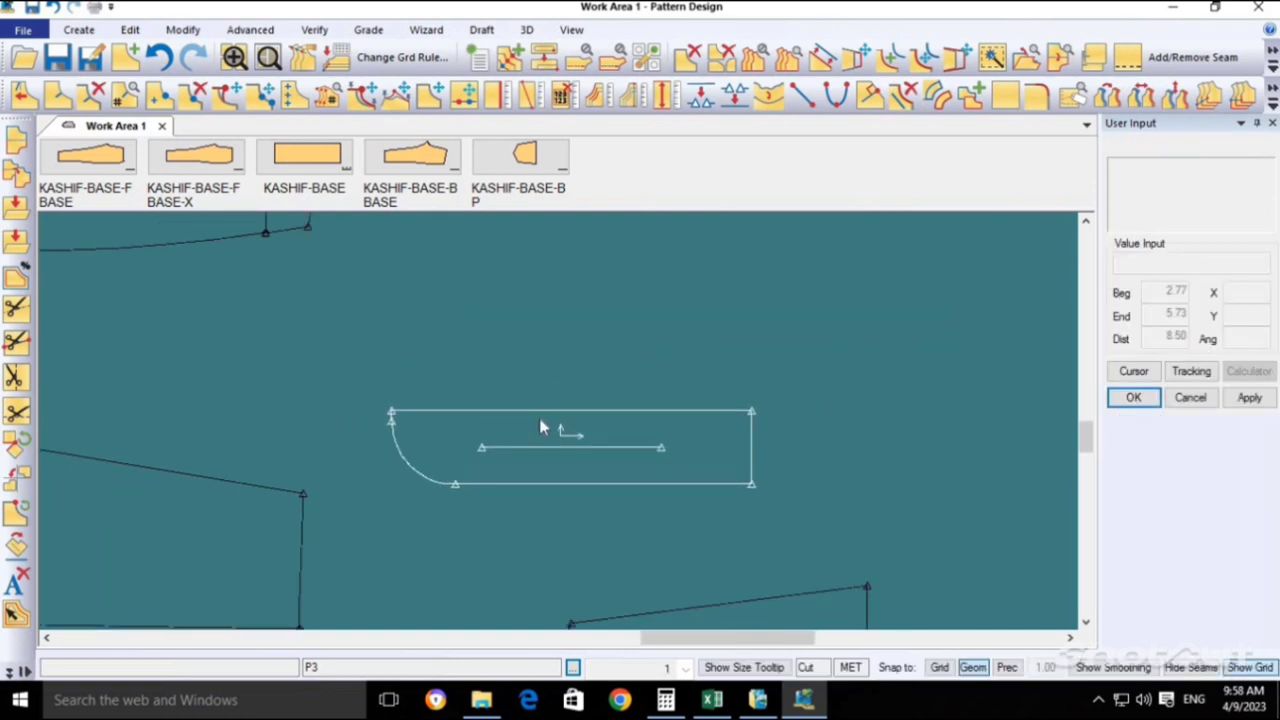
{"action": "key", "text": "Escape"}
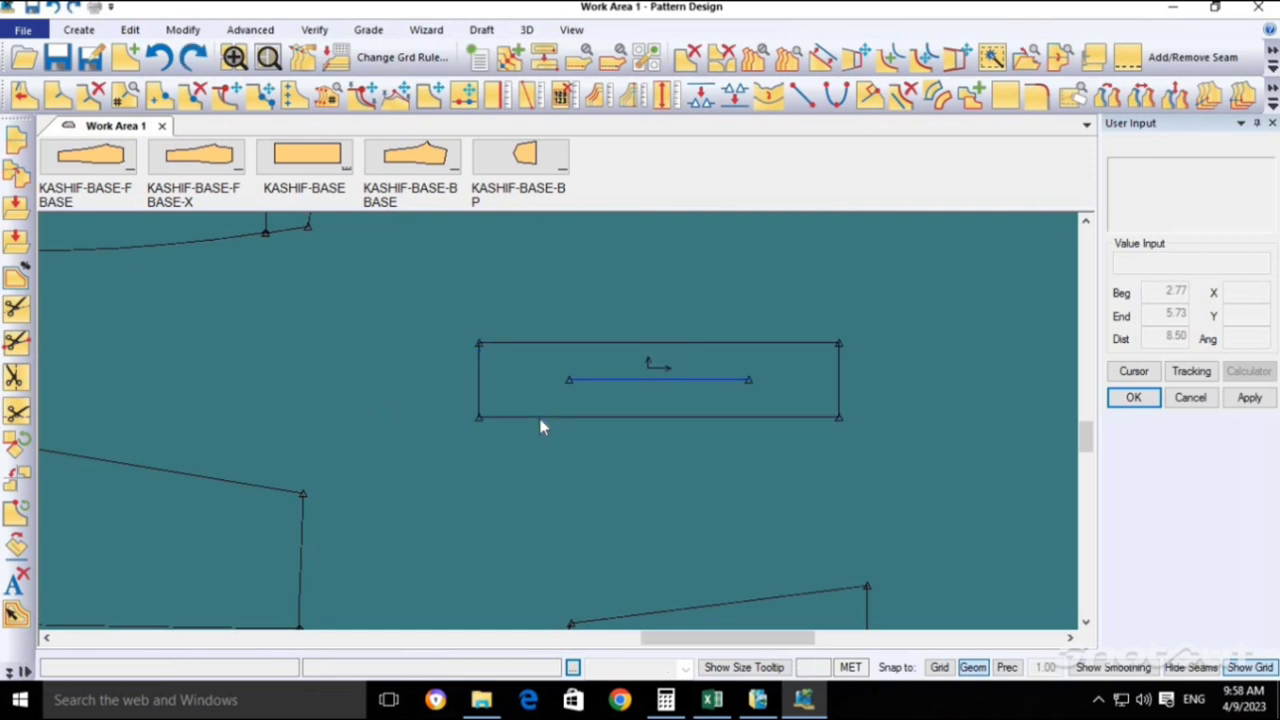
Move the strip down, copy it above the original, and shift the lower strip down-left.
{"action": "left_click_drag", "start_coordinate": [540, 427], "coordinate": [528, 493]}
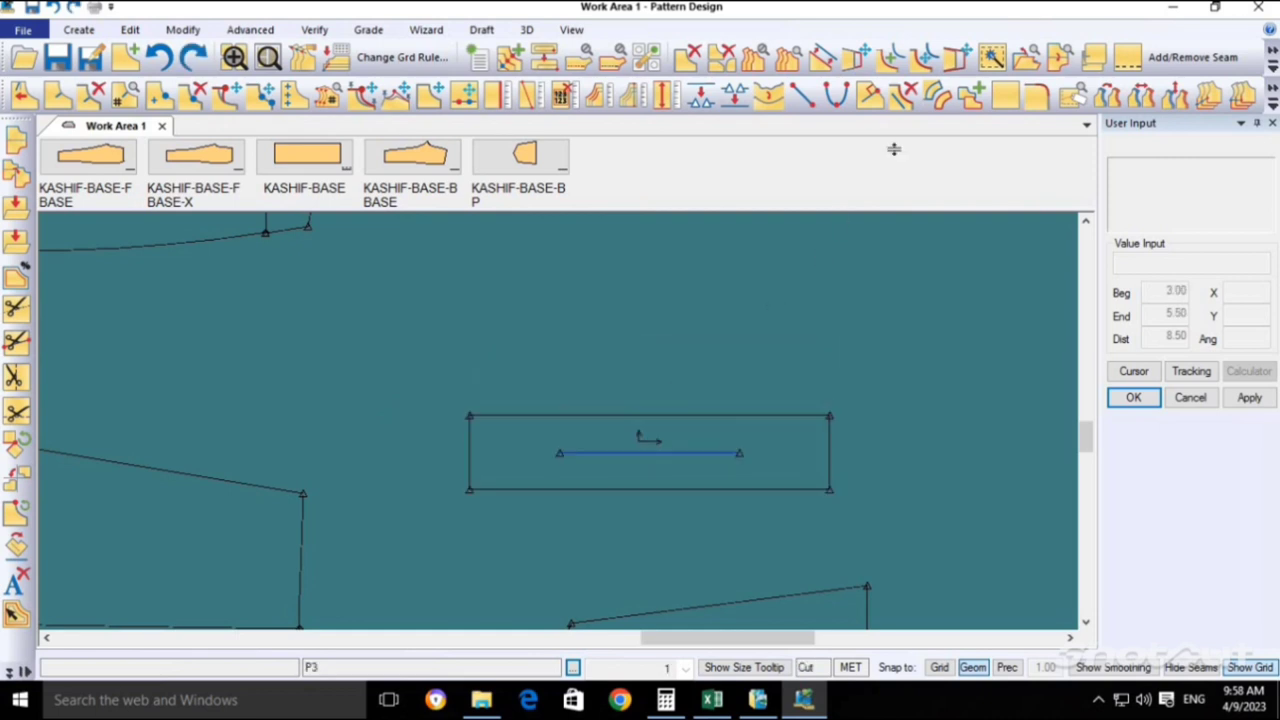
{"action": "left_click", "coordinate": [970, 95]}
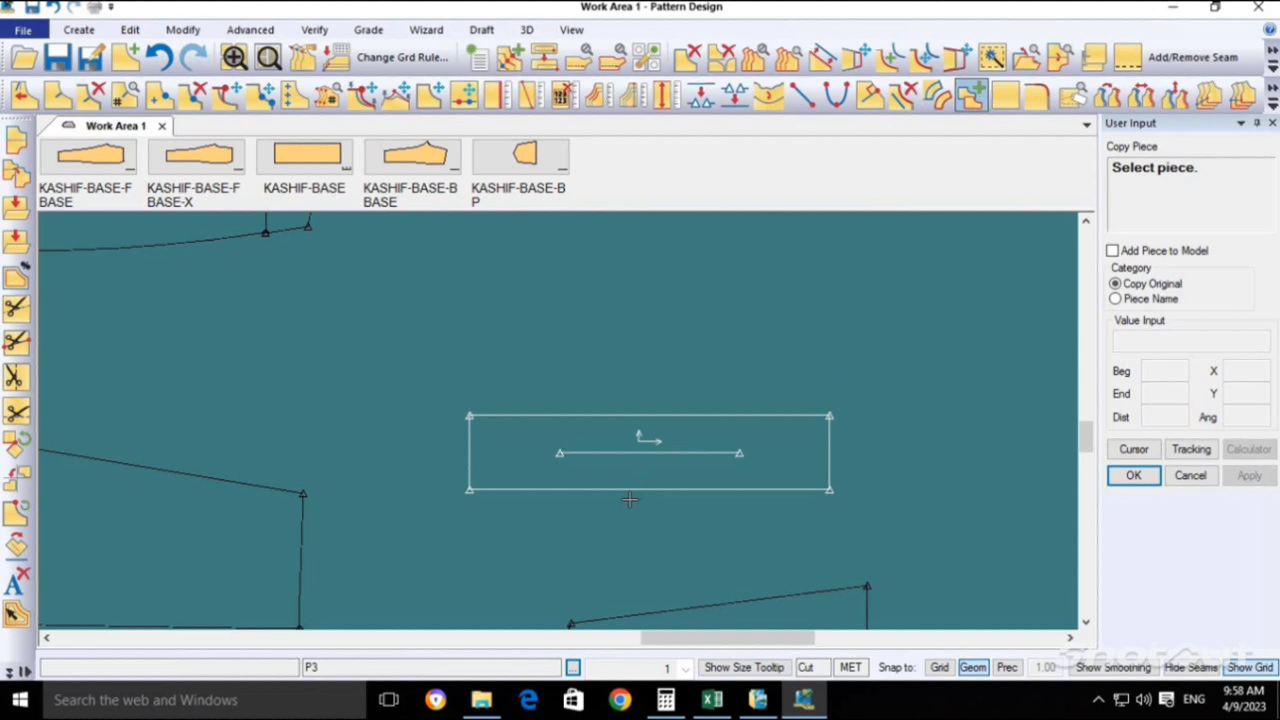
{"action": "left_click", "coordinate": [630, 414]}
{"action": "left_click", "coordinate": [633, 340]}
{"action": "key", "text": "Return"}
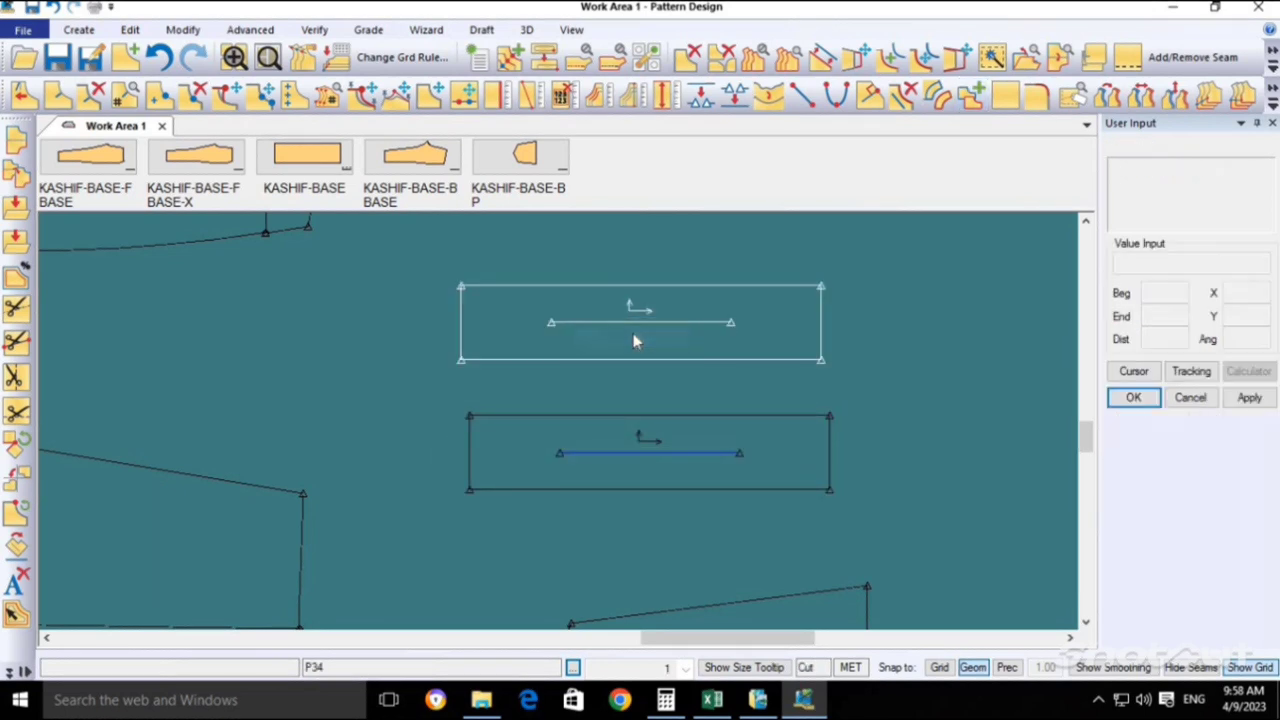
{"action": "left_click", "coordinate": [666, 449]}
{"action": "left_click", "coordinate": [620, 491]}
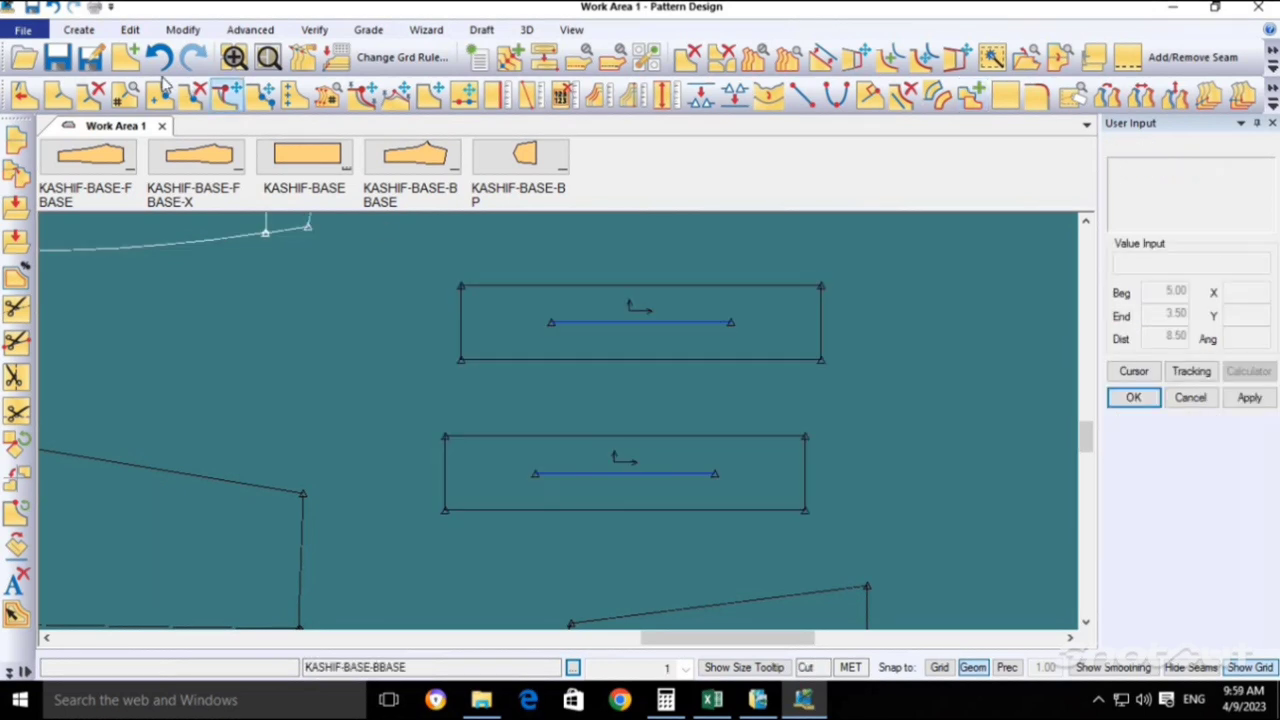
Round the lower strip's bottom-left corner with Curved Intersection.
{"action": "left_click", "coordinate": [57, 57]}
{"action": "left_click", "coordinate": [78, 29]}
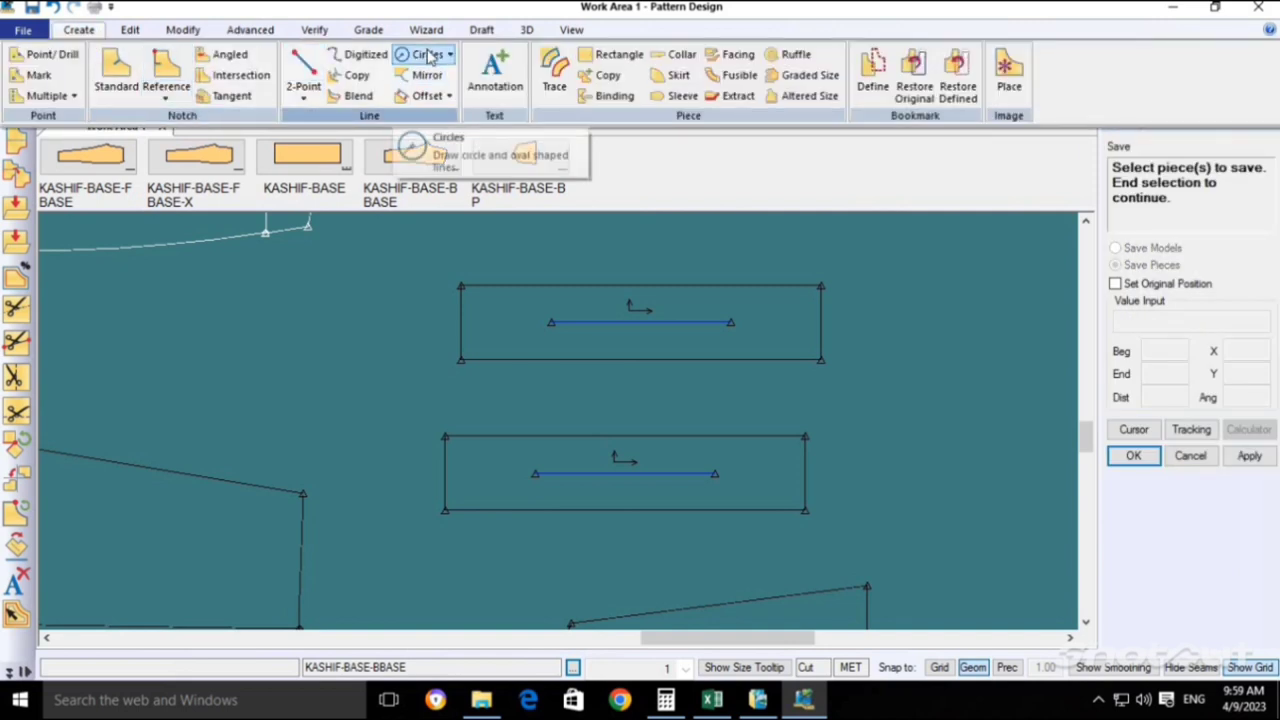
{"action": "left_click", "coordinate": [430, 56]}
{"action": "left_click", "coordinate": [468, 77]}
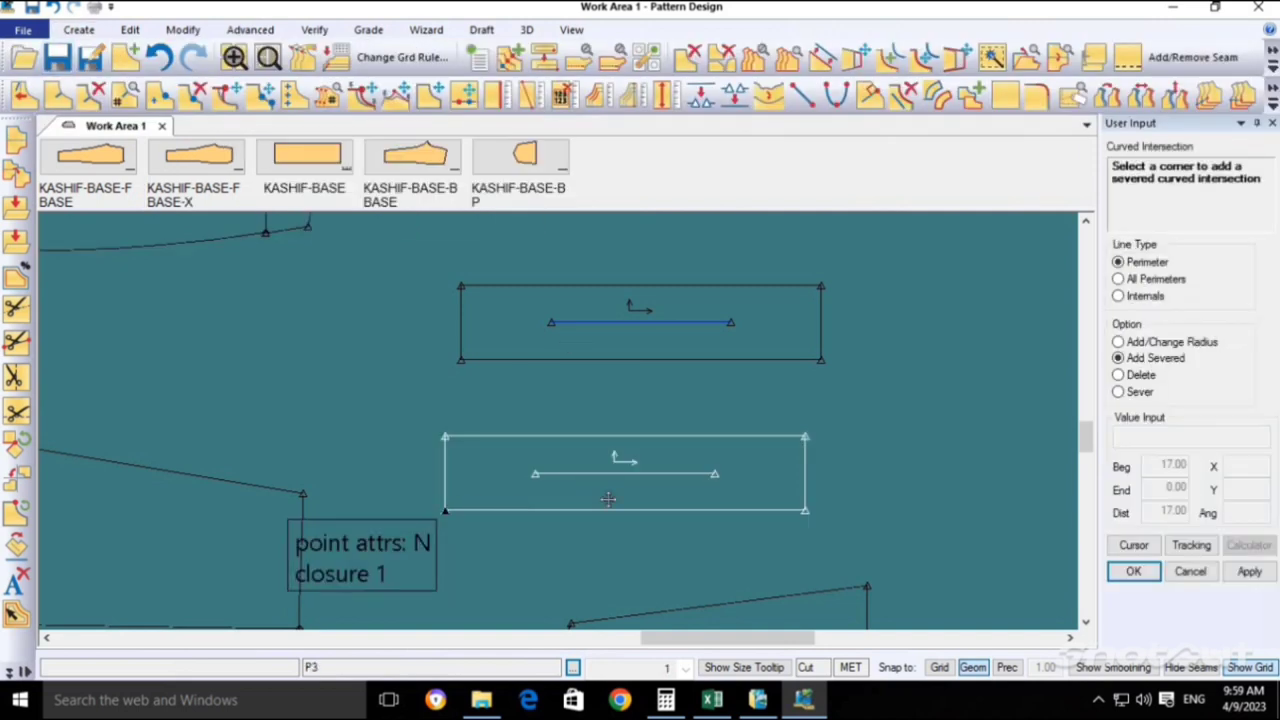
{"action": "left_click", "coordinate": [697, 481]}
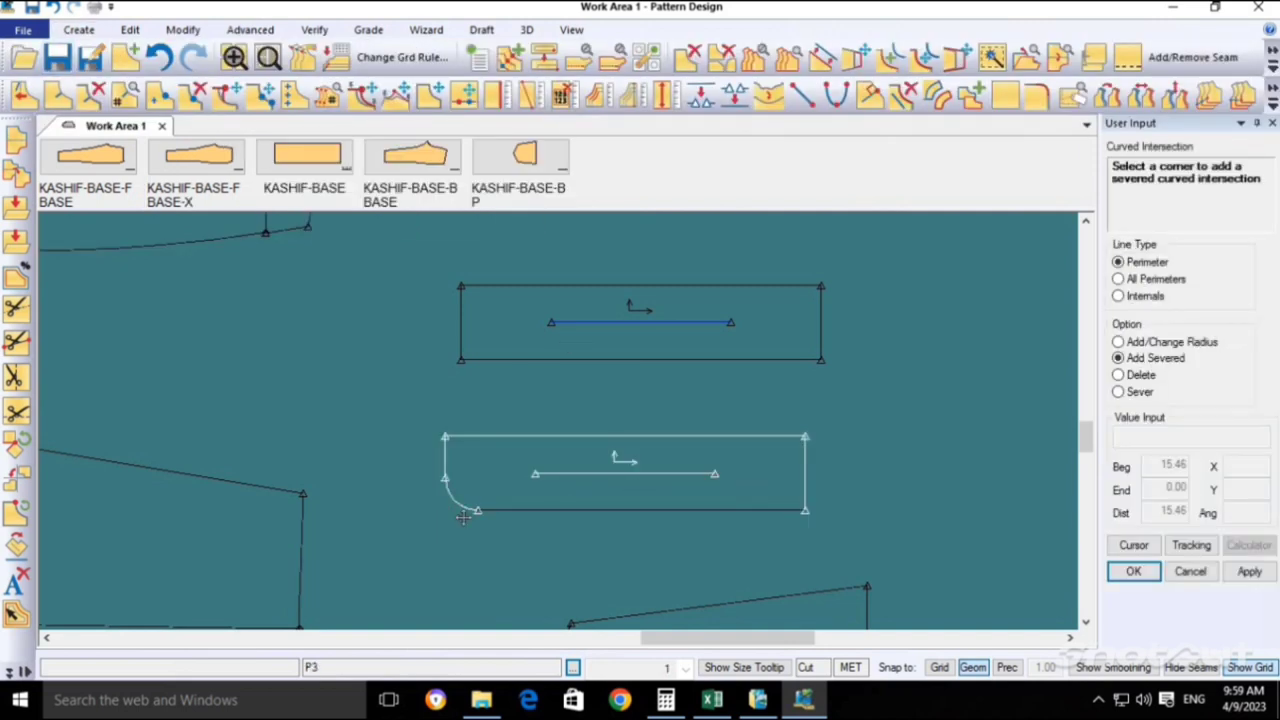
{"action": "key", "text": "Escape"}
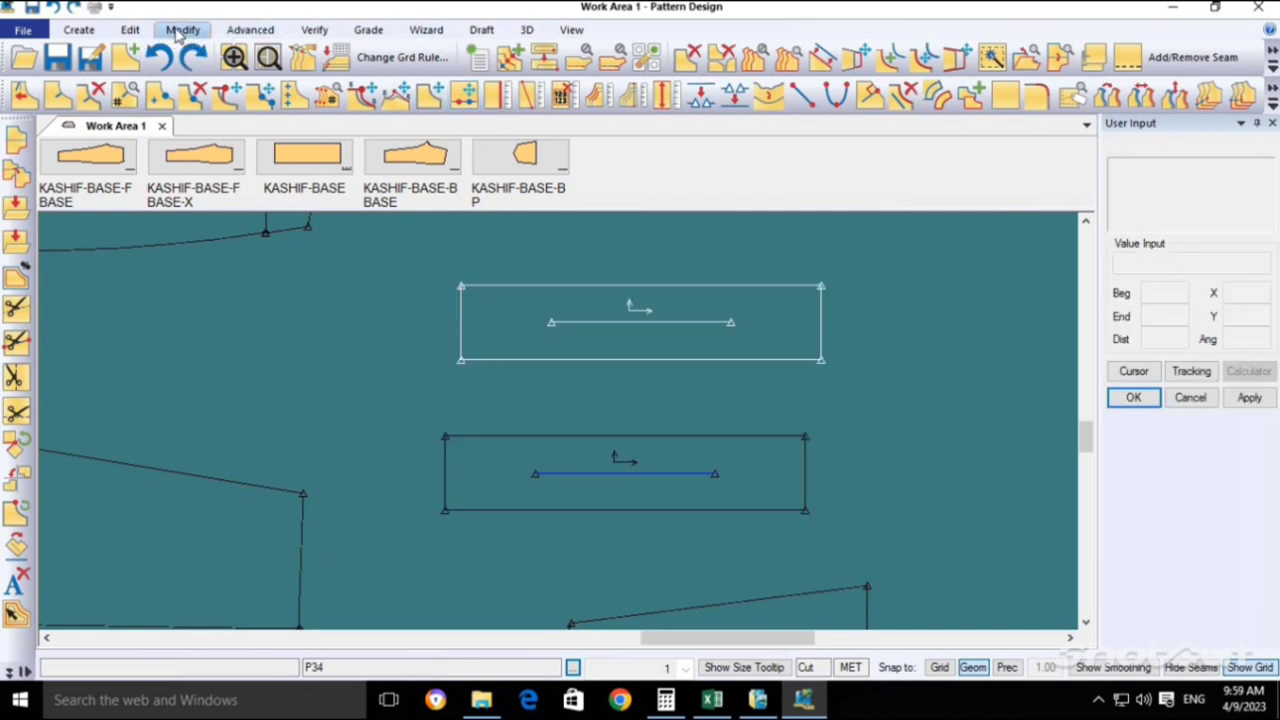
{"action": "left_click", "coordinate": [78, 29]}
{"action": "left_click", "coordinate": [428, 54]}
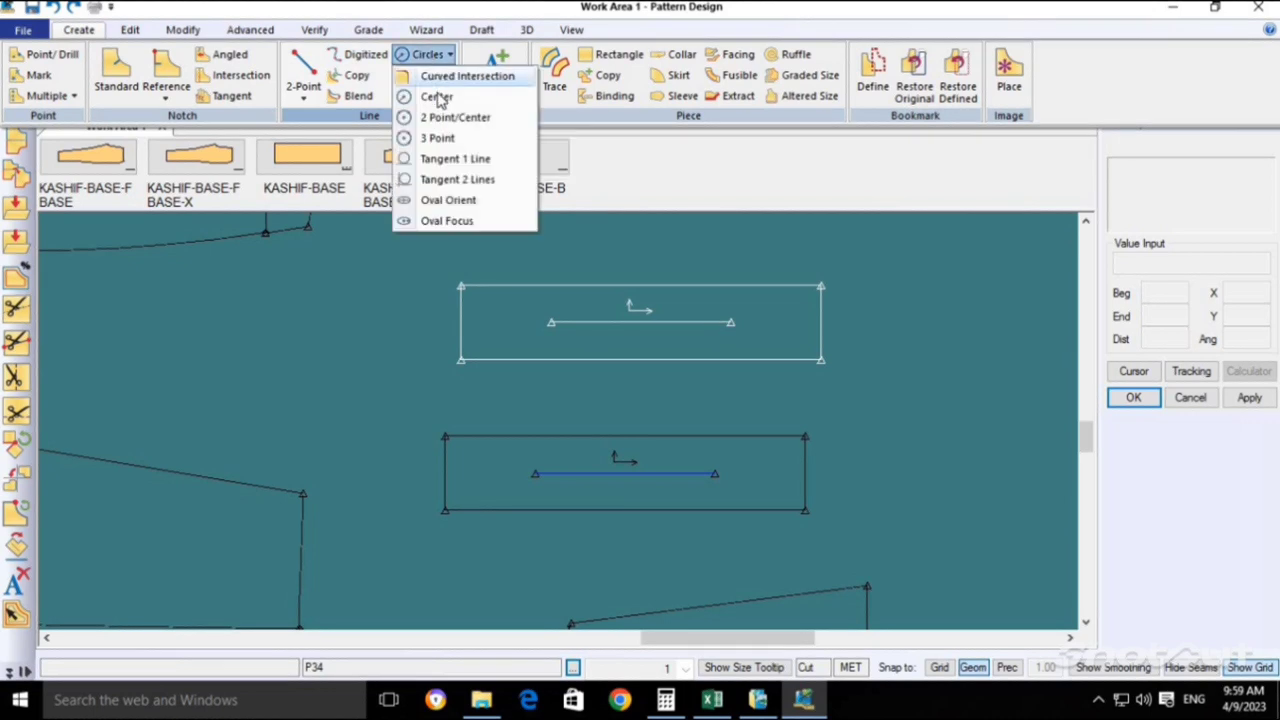
{"action": "left_click", "coordinate": [440, 78]}
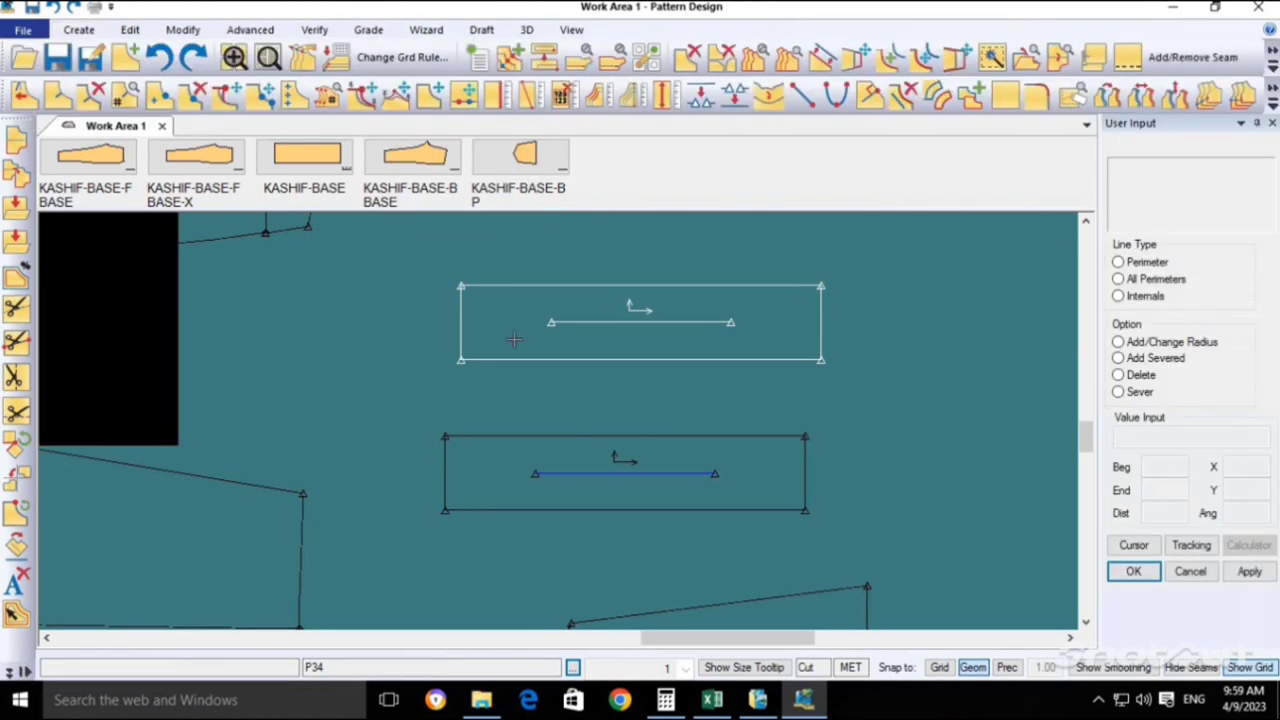
{"action": "left_click", "coordinate": [446, 510]}
{"action": "left_click", "coordinate": [757, 457]}
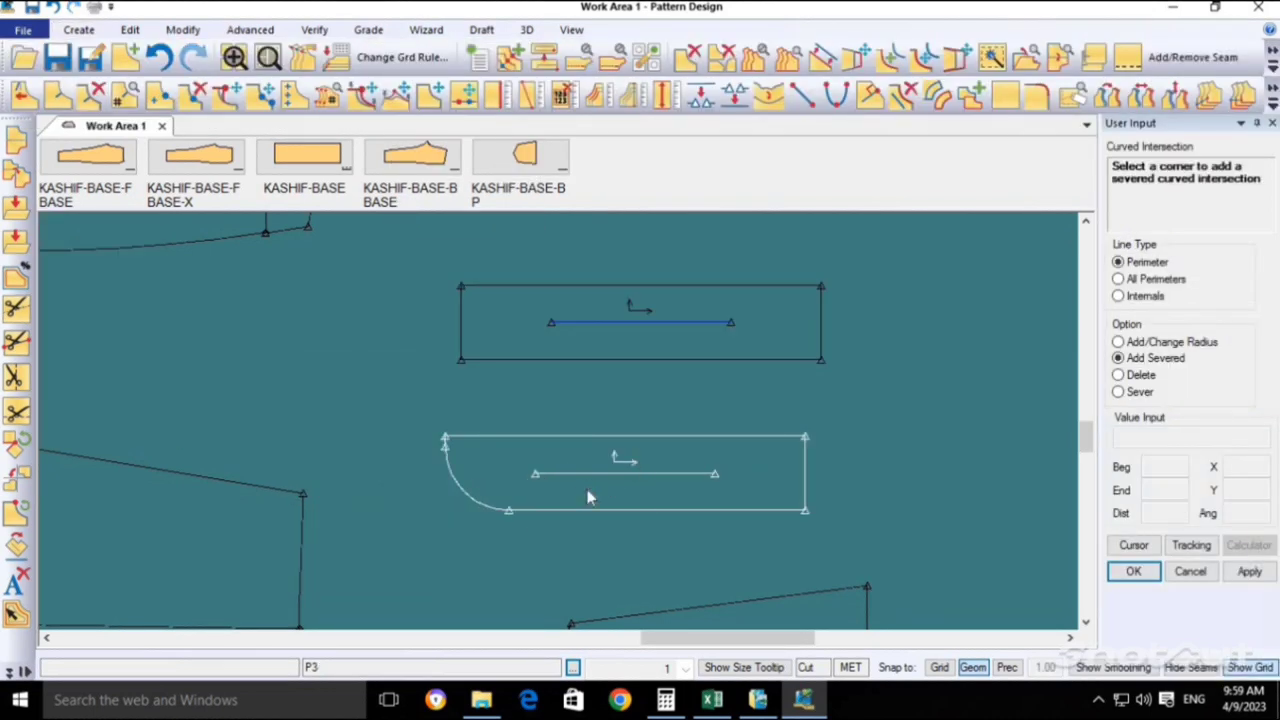
{"action": "right_click", "coordinate": [588, 497]}
Mirror the upper strip about its top edge and delete the resulting middle line.
{"action": "left_click_drag", "start_coordinate": [597, 376], "coordinate": [600, 385]}
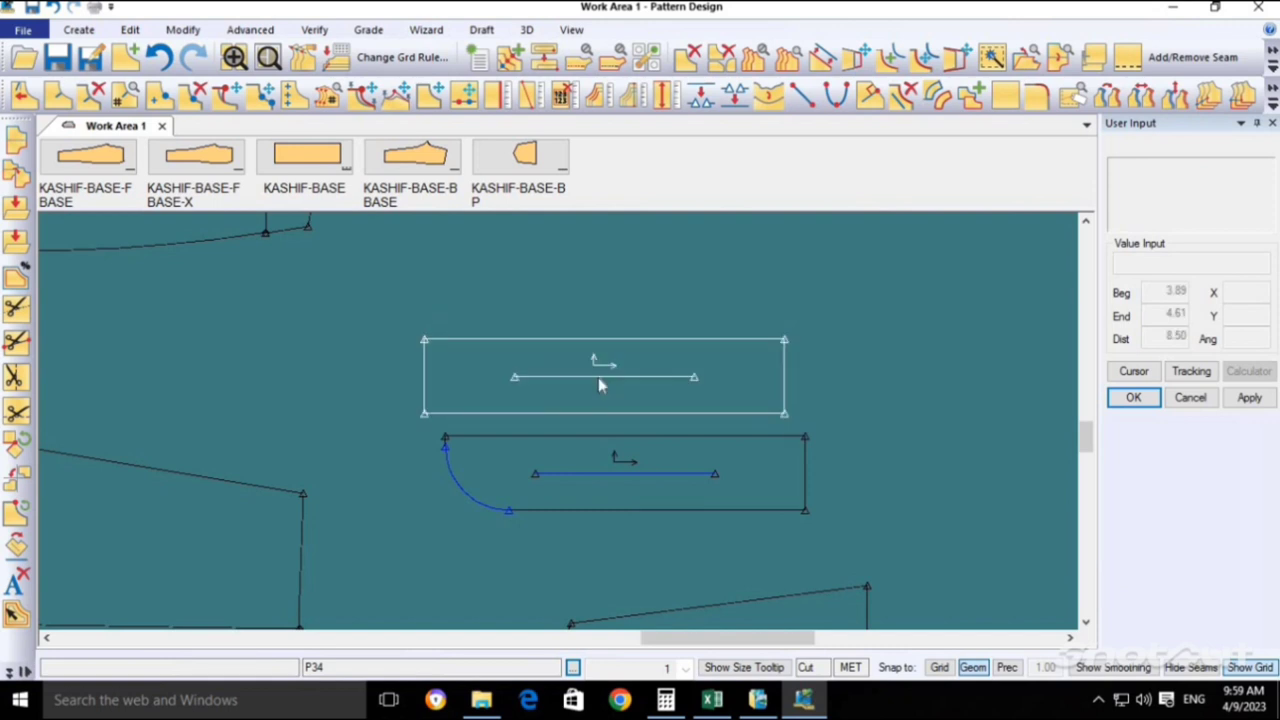
{"action": "key", "text": "m"}
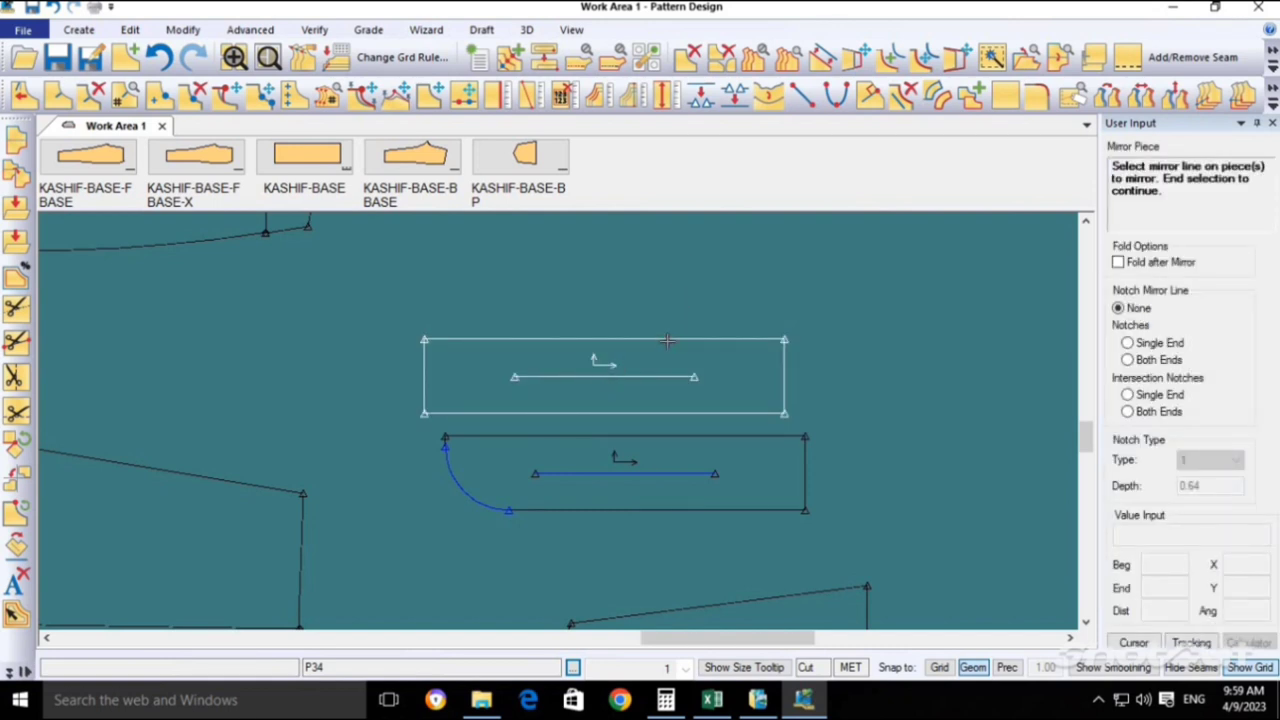
{"action": "left_click", "coordinate": [667, 341]}
{"action": "right_click", "coordinate": [700, 300]}
{"action": "left_click", "coordinate": [702, 312]}
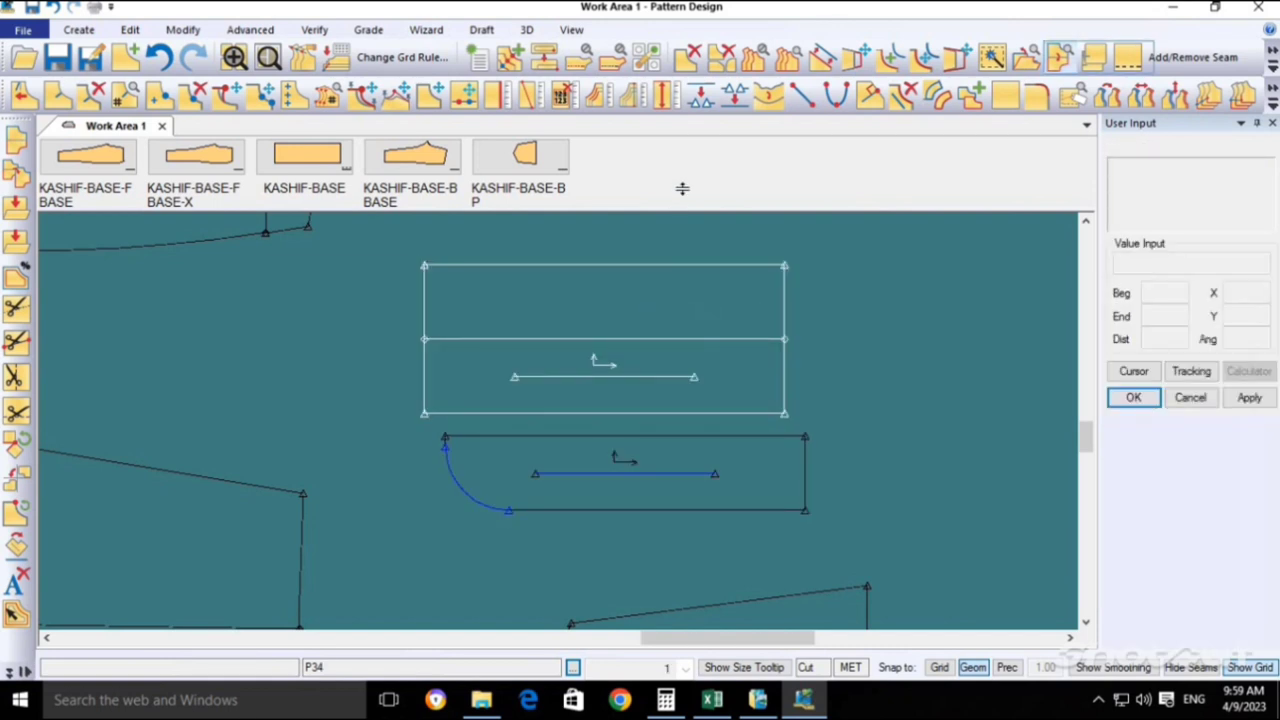
{"action": "left_click", "coordinate": [903, 95]}
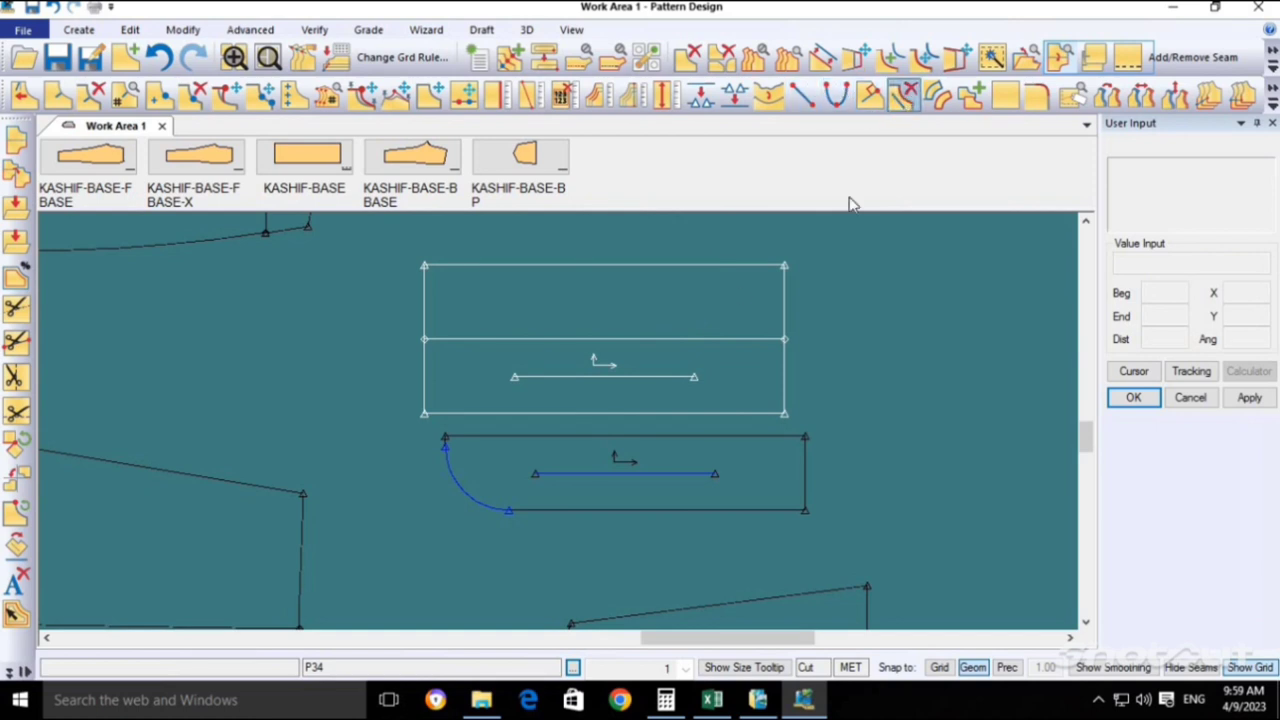
{"action": "left_click", "coordinate": [665, 345]}
{"action": "right_click", "coordinate": [665, 349]}
{"action": "left_click", "coordinate": [665, 359]}
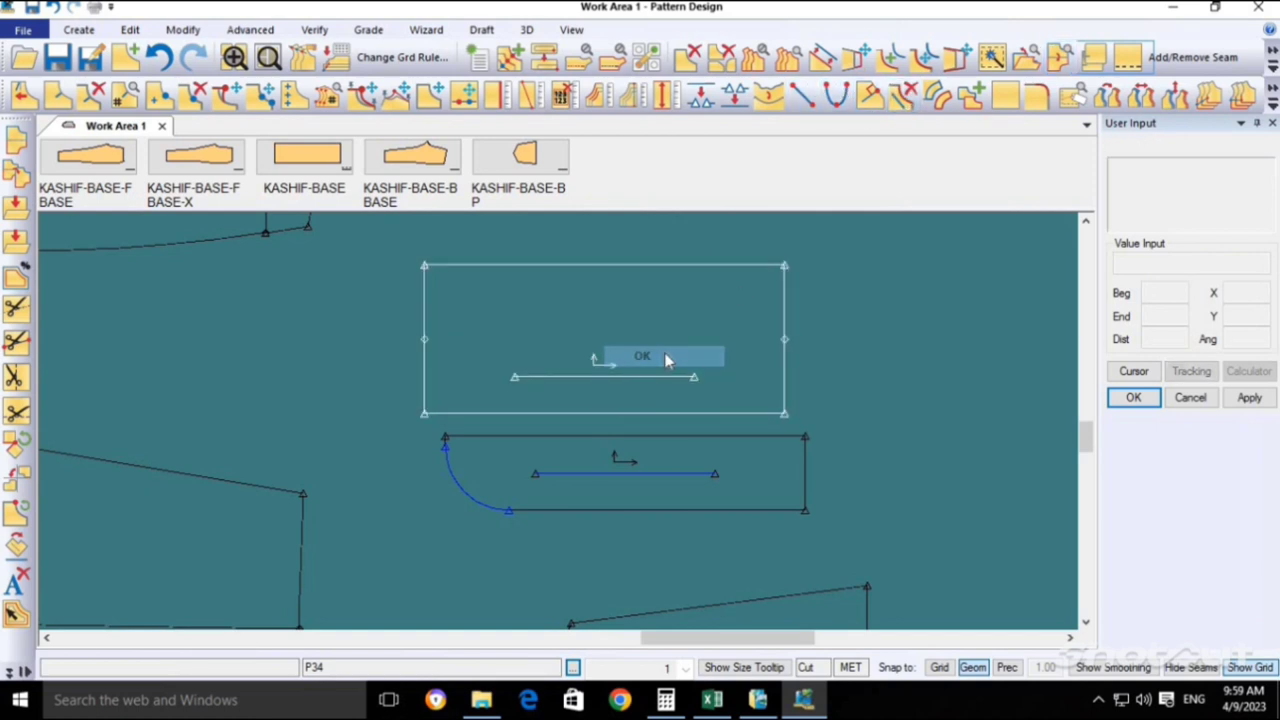
Notch the strip's left-middle point 0.5 inward with Move Smooth.
{"action": "left_click", "coordinate": [395, 95]}
{"action": "left_click", "coordinate": [424, 339]}
{"action": "right_click", "coordinate": [426, 339]}
{"action": "left_click", "coordinate": [430, 350]}
{"action": "left_click", "coordinate": [430, 340]}
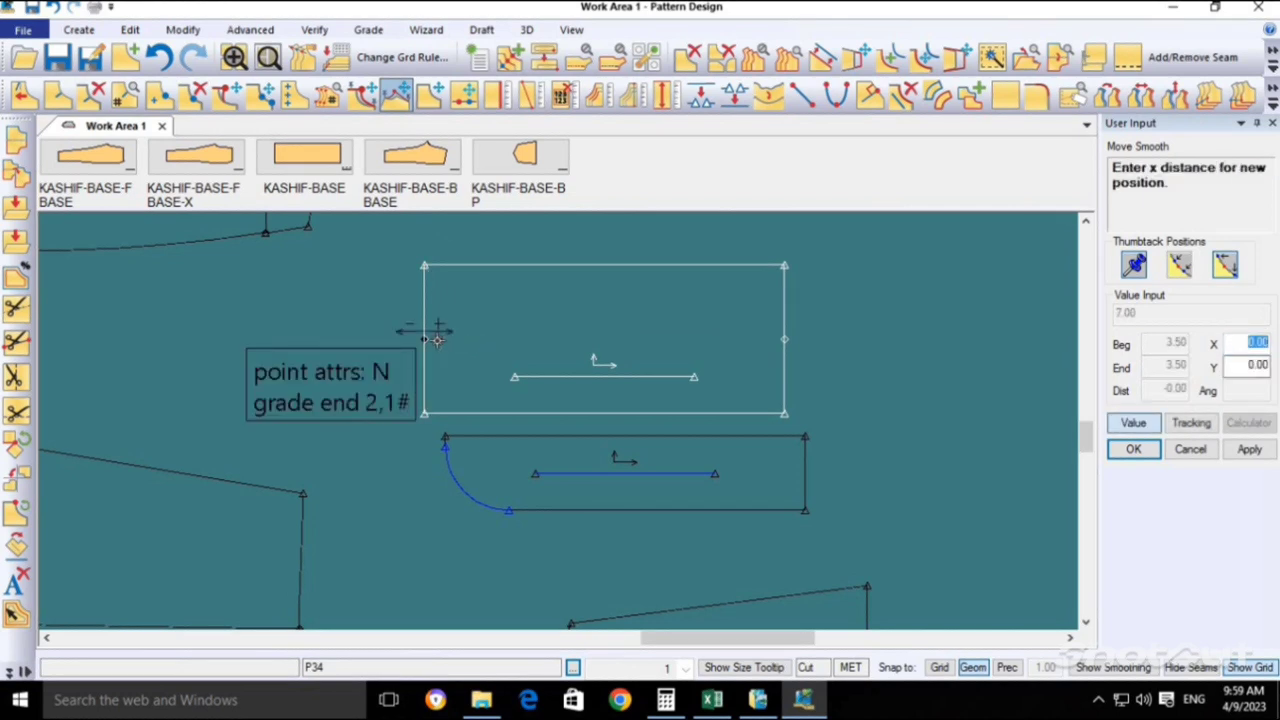
{"action": "type", "text": "0.5"}
{"action": "key", "text": "Return"}
{"action": "right_click", "coordinate": [537, 345]}
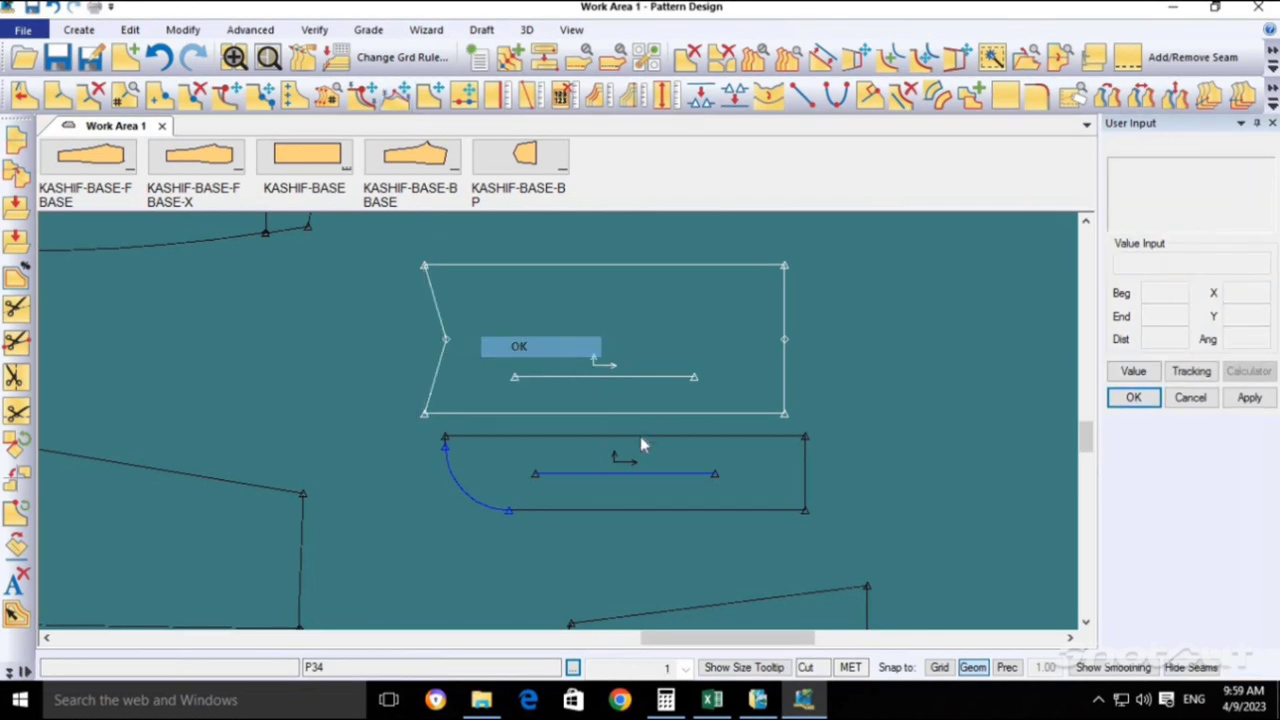
{"action": "key", "text": "Return"}
Reposition the lower strip and move the upper strip's right edge points farther right.
{"action": "left_click", "coordinate": [597, 463]}
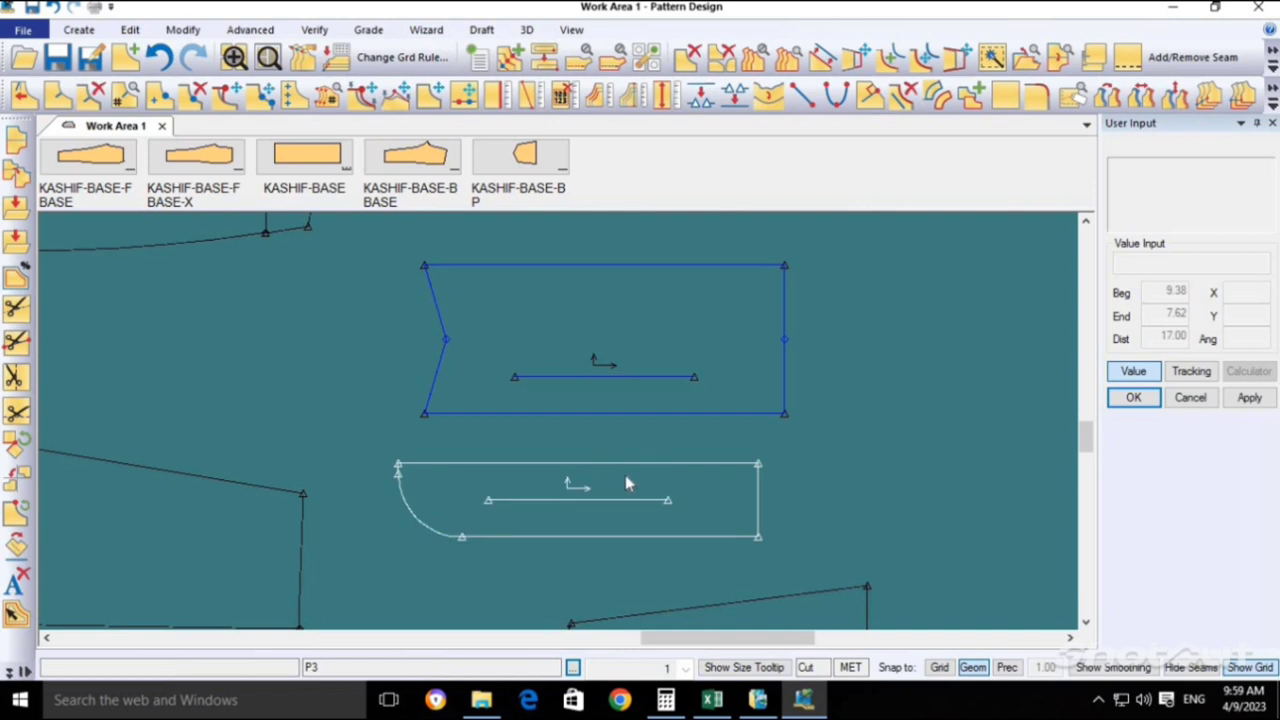
{"action": "right_click", "coordinate": [637, 347]}
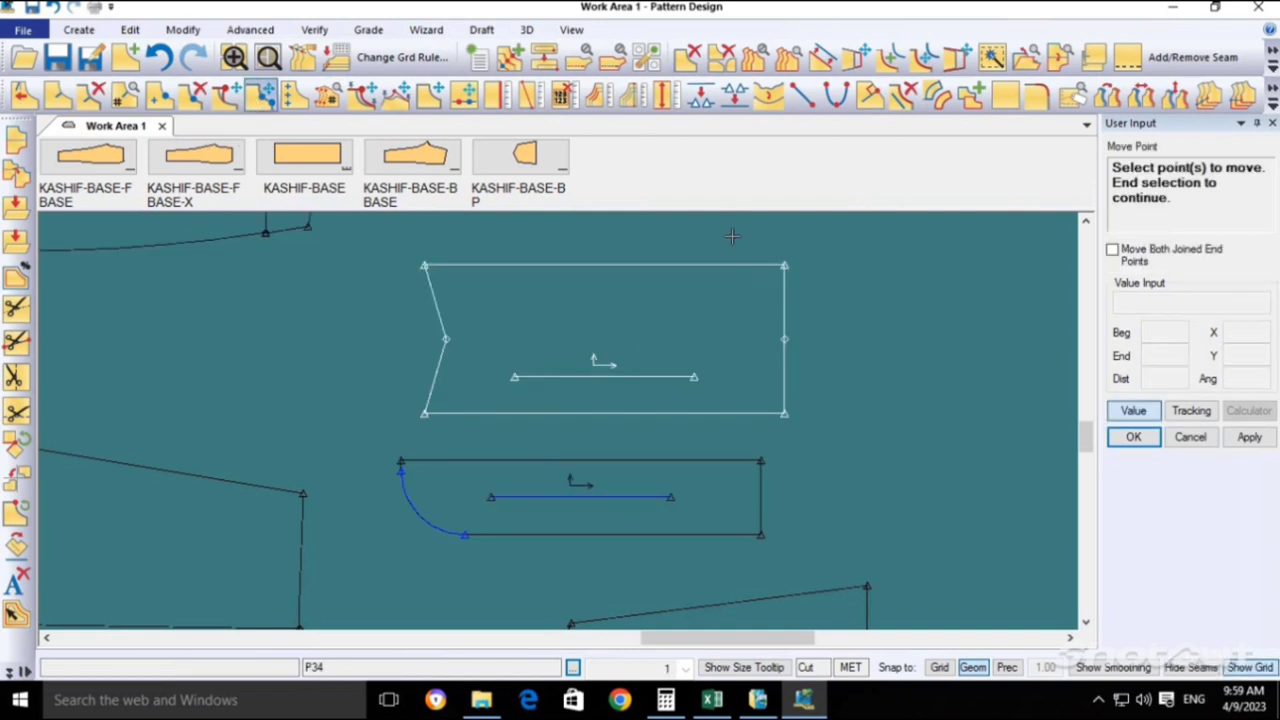
{"action": "left_click_drag", "start_coordinate": [733, 237], "coordinate": [834, 451]}
{"action": "right_click", "coordinate": [823, 404]}
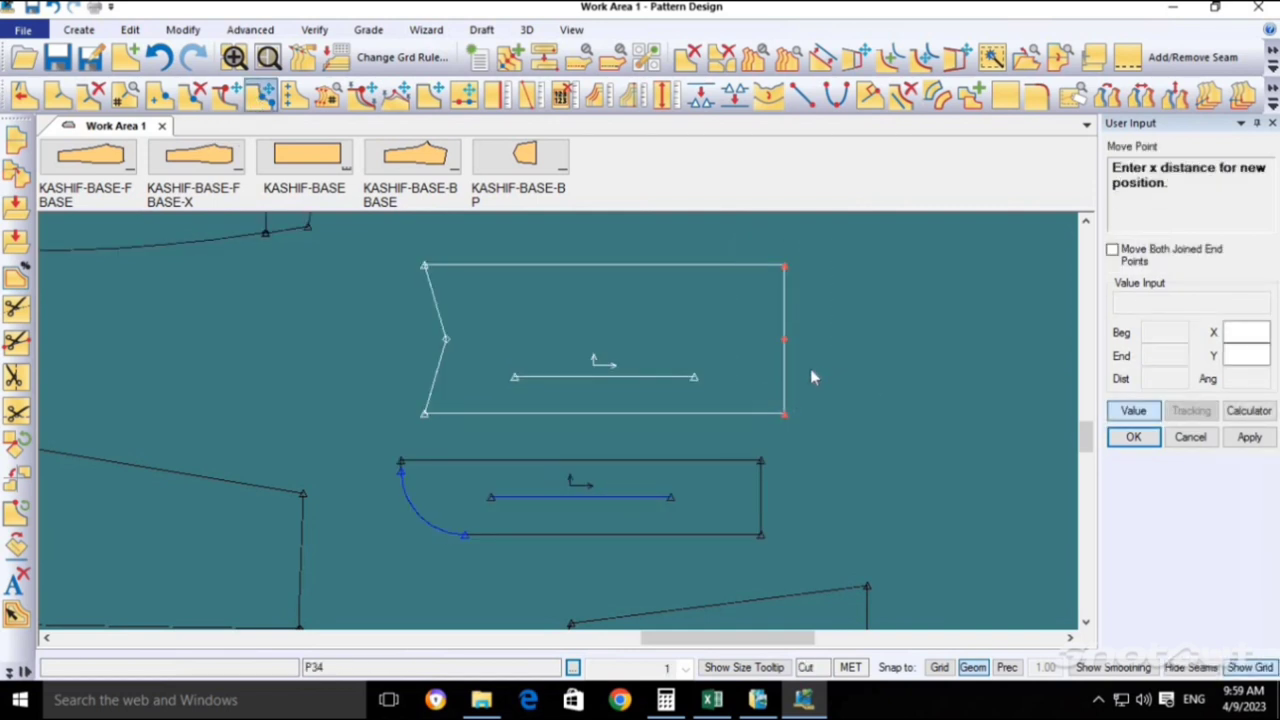
{"action": "left_click", "coordinate": [803, 338]}
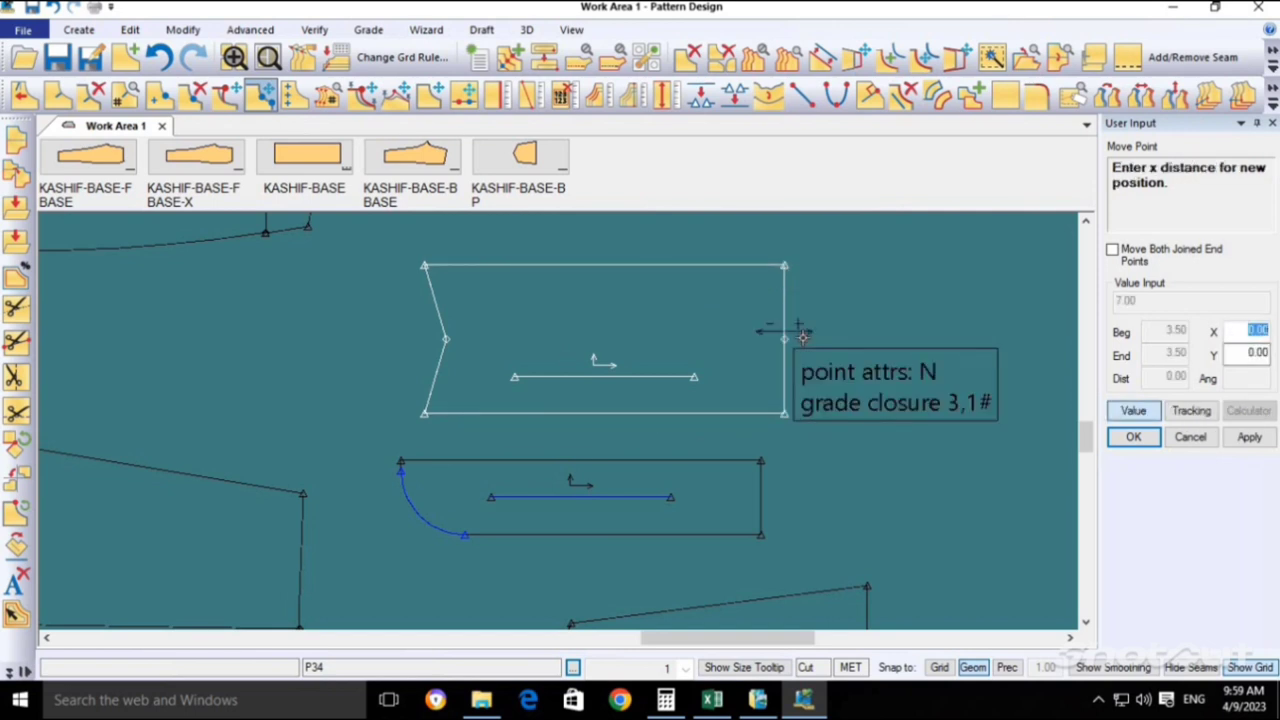
{"action": "key", "text": "Return"}
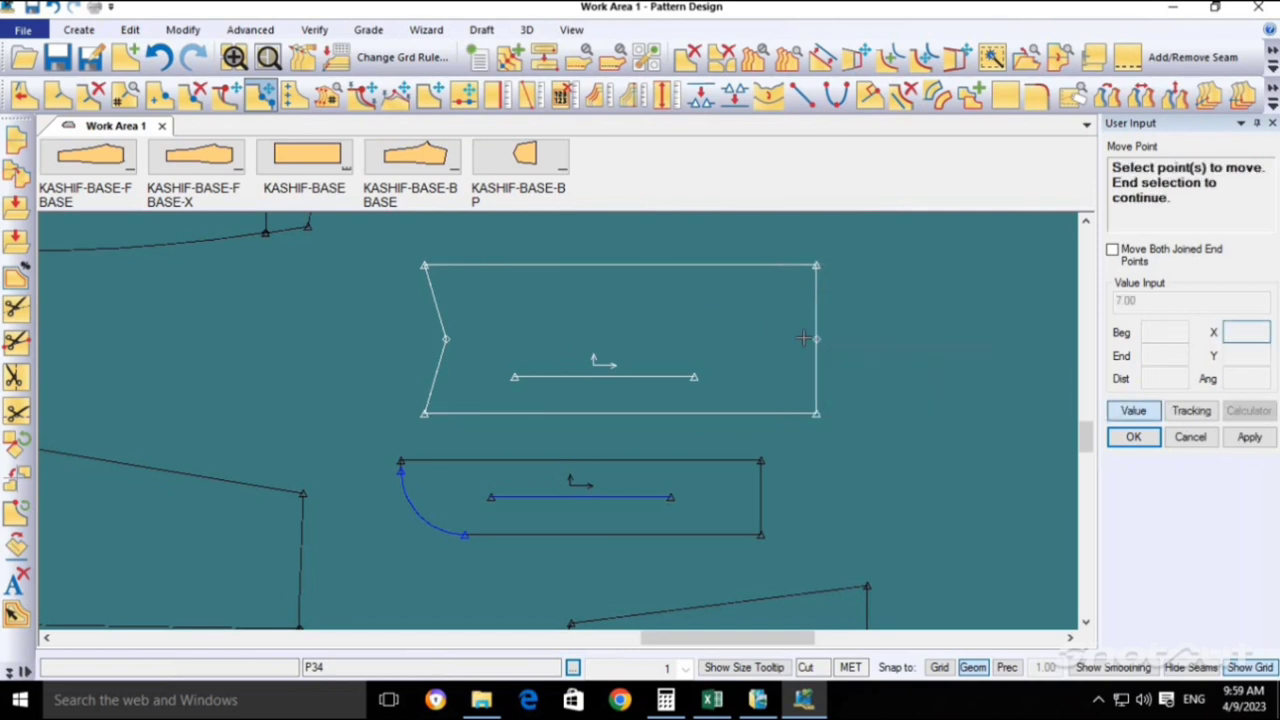
{"action": "key", "text": "Escape"}
{"action": "left_click", "coordinate": [659, 518]}
{"action": "left_click_drag", "start_coordinate": [678, 513], "coordinate": [674, 515]}
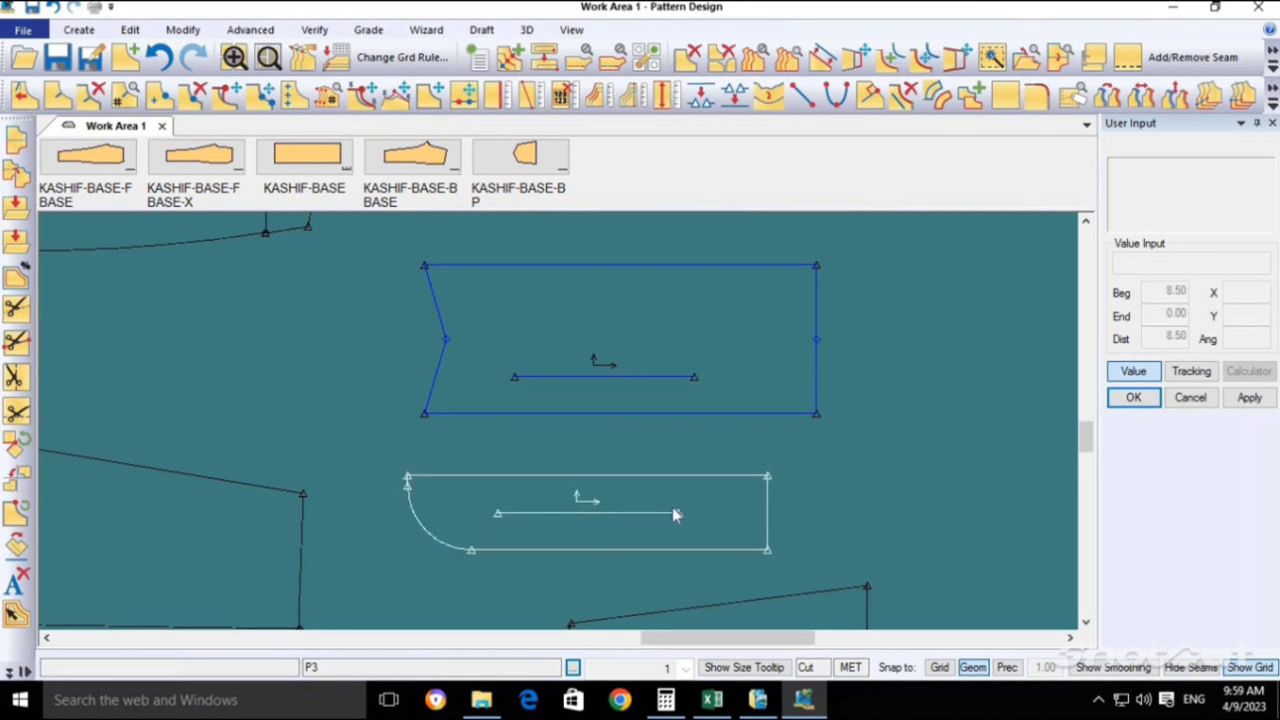
Save the KASHIF-BASE-BP piece into the Kashif storage folder.
{"action": "scroll", "coordinate": [669, 479], "scroll_direction": "down", "scroll_amount": 3}
{"action": "left_click", "coordinate": [857, 543]}
{"action": "scroll", "coordinate": [857, 543], "scroll_direction": "up", "scroll_amount": 2}
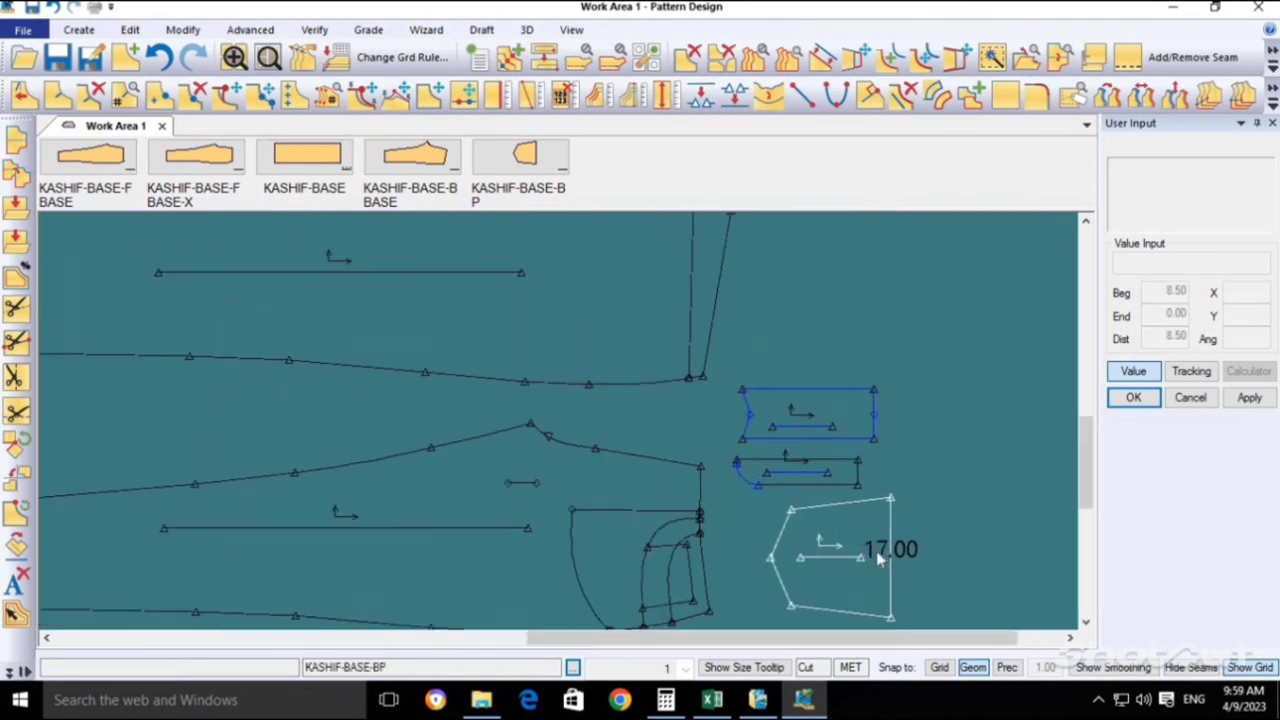
{"action": "scroll", "coordinate": [860, 546], "scroll_direction": "up", "scroll_amount": 2}
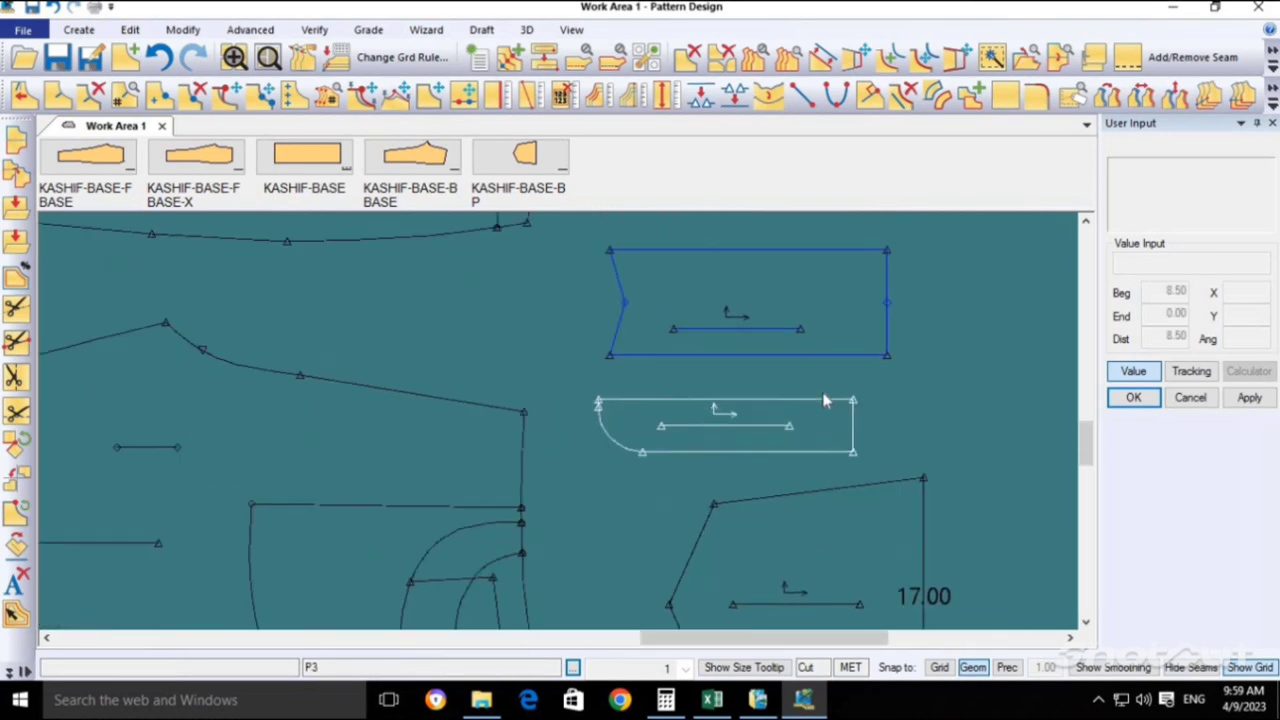
{"action": "left_click", "coordinate": [90, 57]}
{"action": "left_click", "coordinate": [728, 428]}
{"action": "type", "text": "KASHIF-BASE-SF"}
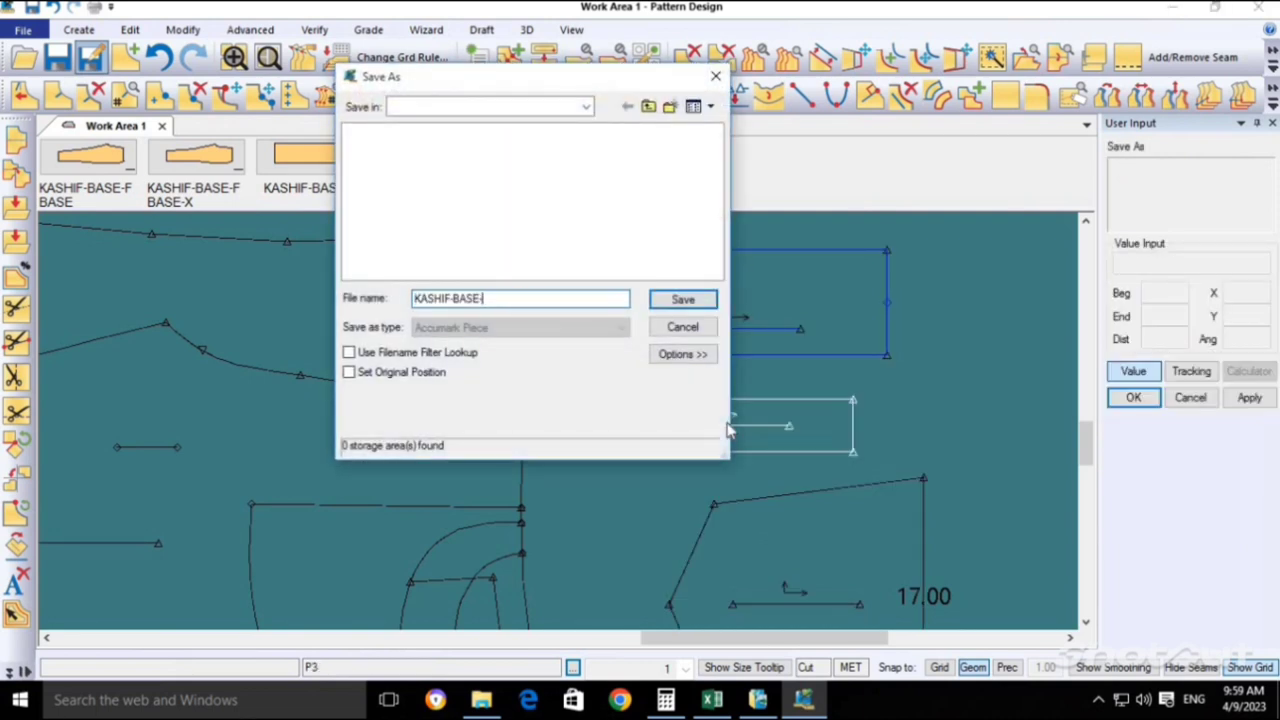
{"action": "left_click", "coordinate": [507, 108]}
{"action": "left_click", "coordinate": [432, 165]}
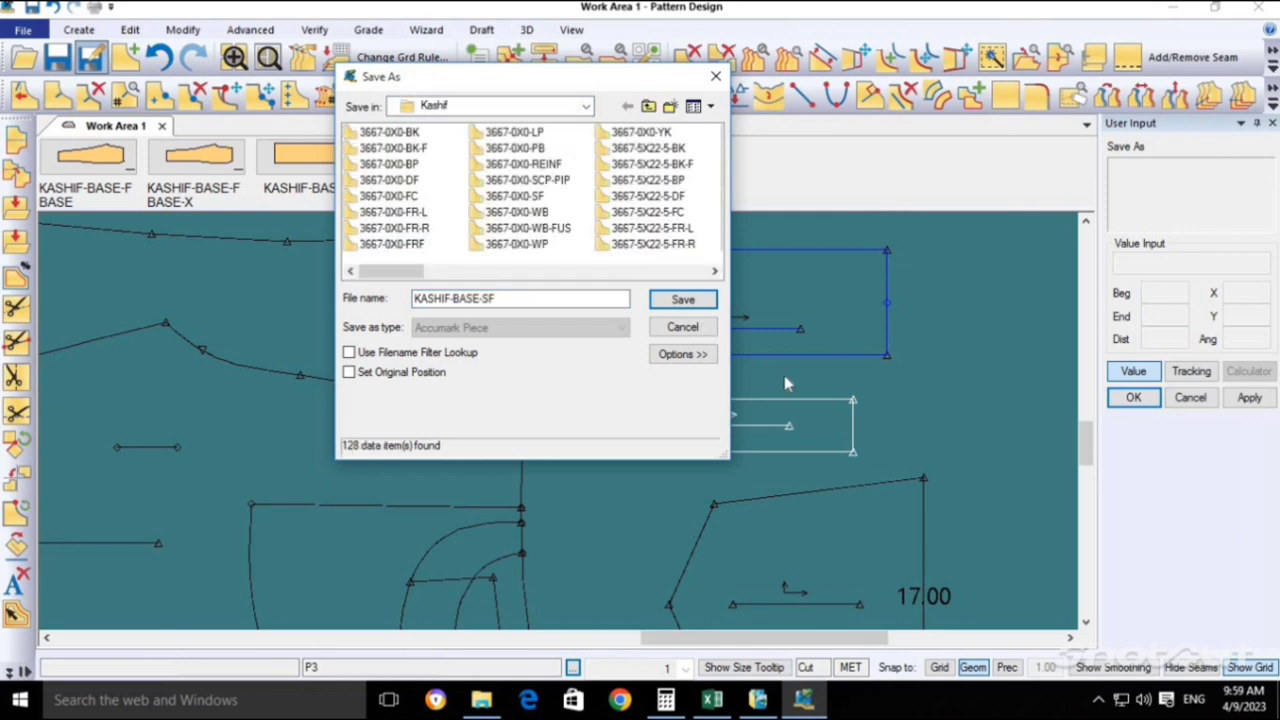
{"action": "left_click", "coordinate": [682, 305]}
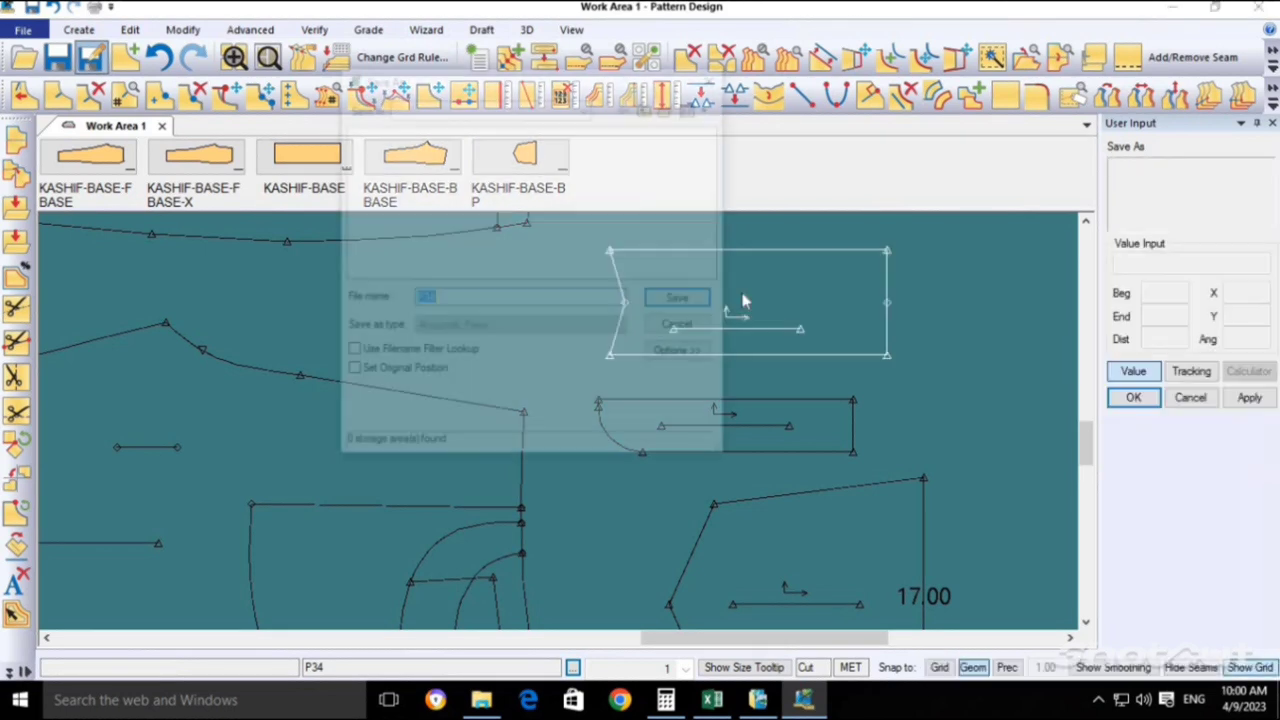
Save the notched strip as KASHIF-BASE-DF in the pattern storage folder on drive G:.
{"action": "type", "text": "KASHIF-BASE-FBASE"}
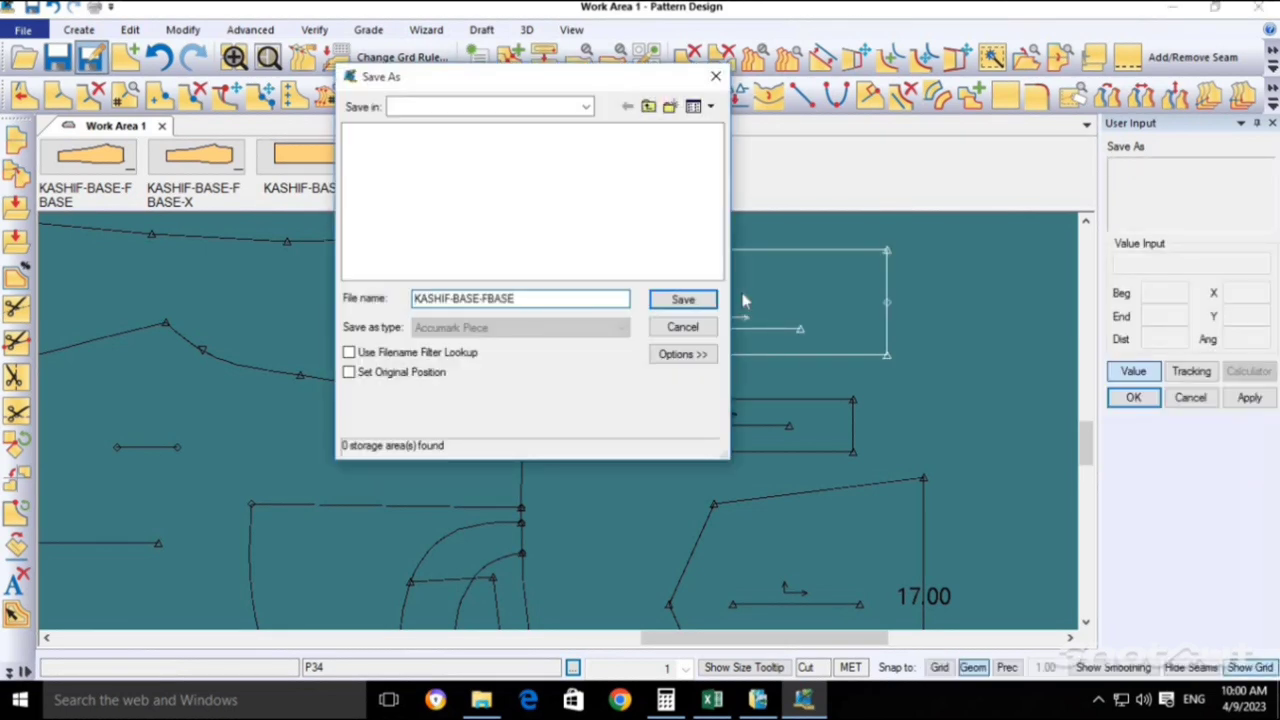
{"action": "key", "text": "BackSpace"}
{"action": "key", "text": "BackSpace"}
{"action": "key", "text": "BackSpace"}
{"action": "type", "text": "DF"}
{"action": "left_click", "coordinate": [555, 106]}
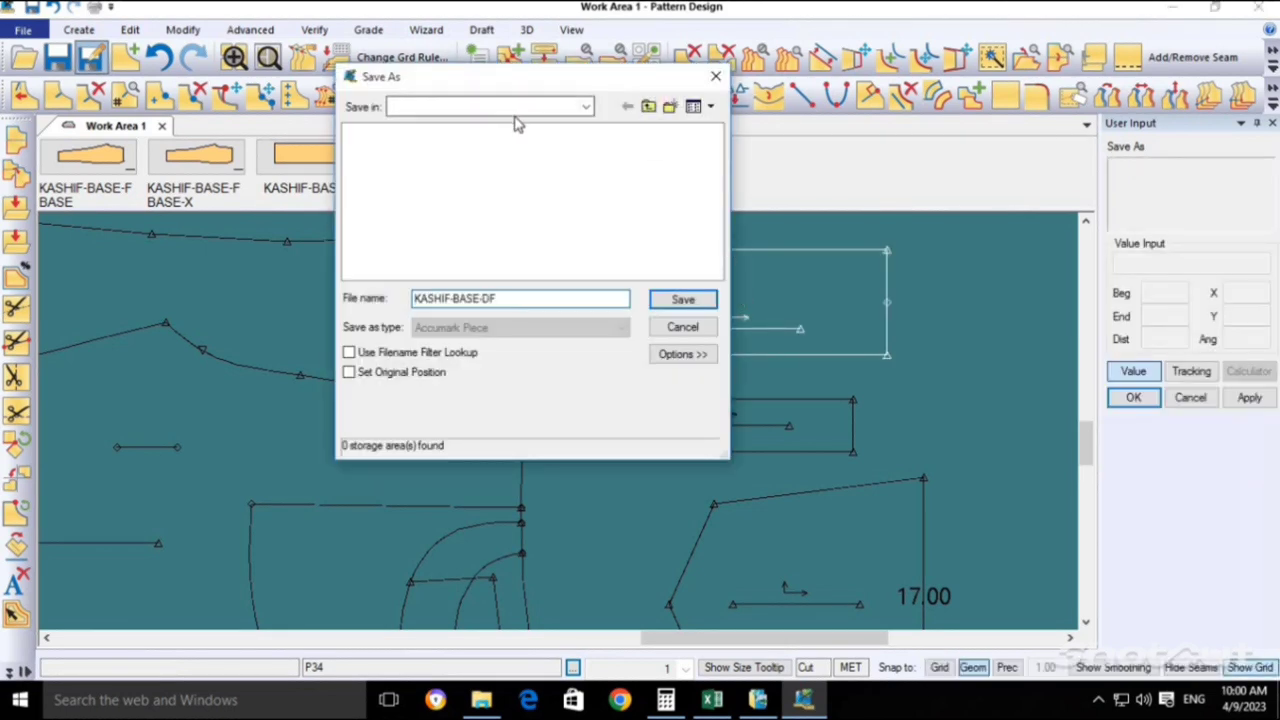
{"action": "left_click", "coordinate": [437, 140]}
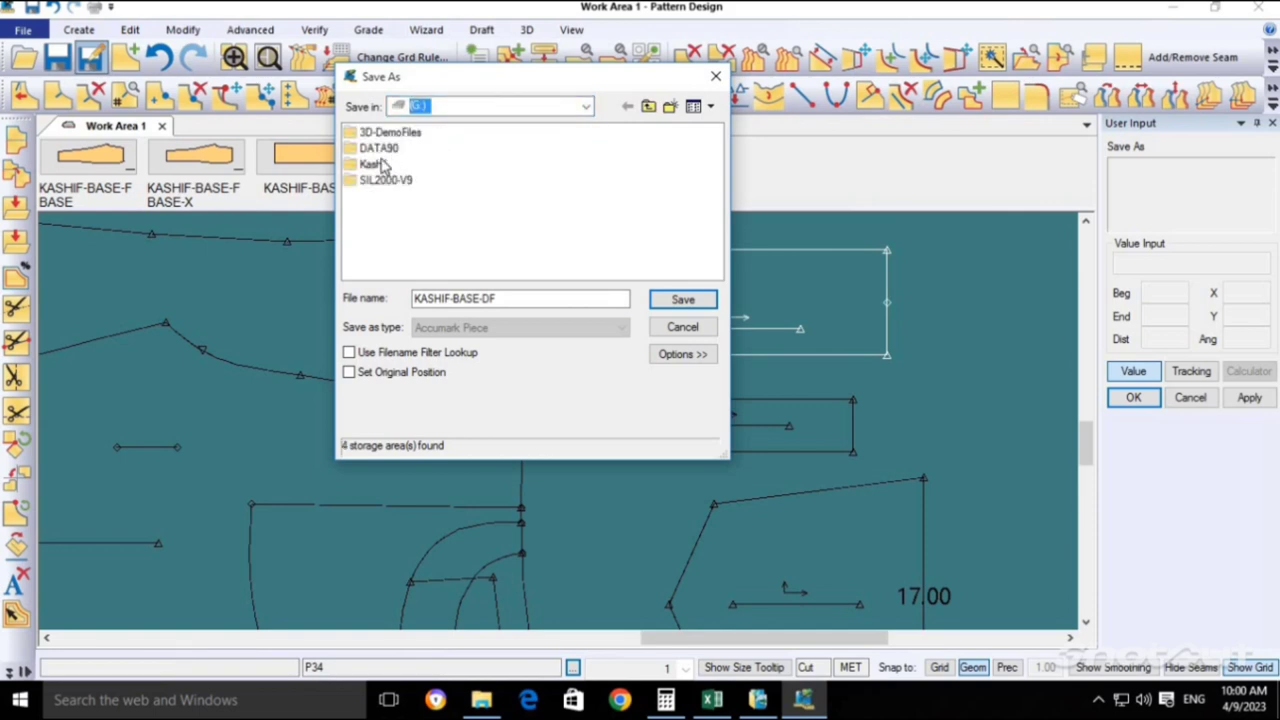
{"action": "double_click", "coordinate": [371, 163]}
{"action": "left_click", "coordinate": [665, 299]}
{"action": "left_click", "coordinate": [767, 341]}
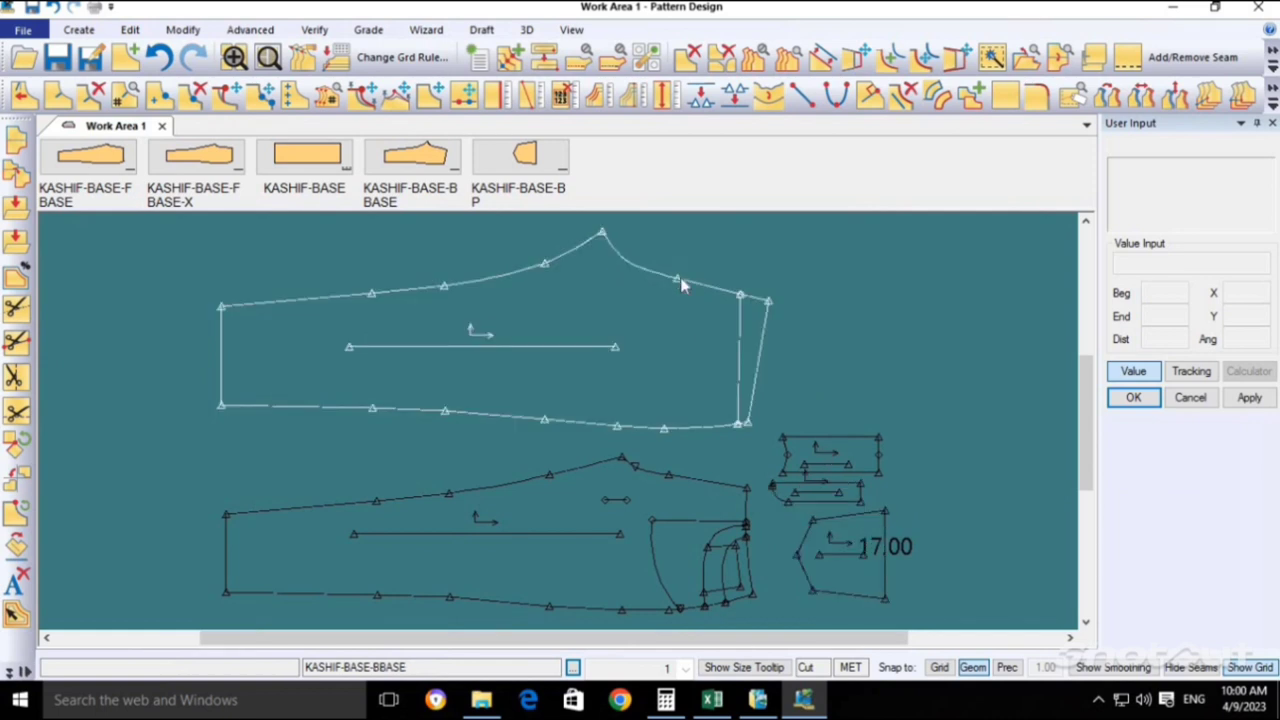
Draw a new rectangle piece and accept its default name P5.
{"action": "left_click", "coordinate": [79, 29]}
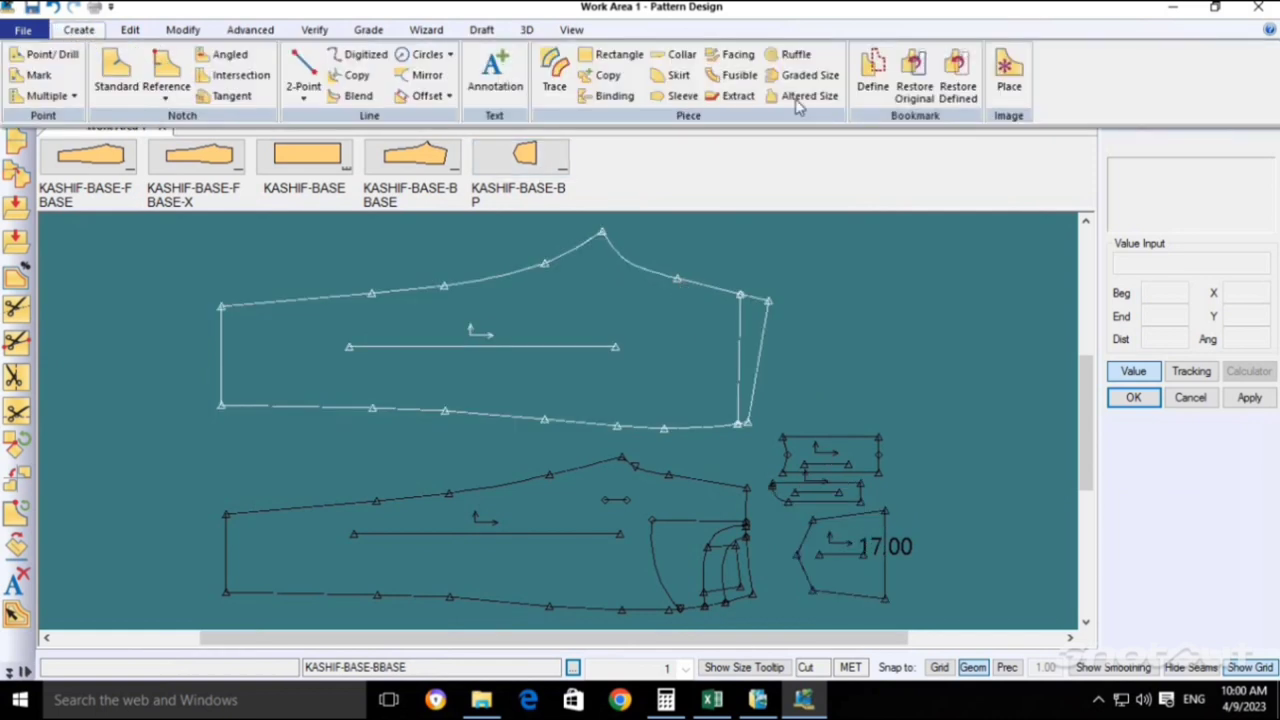
{"action": "left_click", "coordinate": [605, 55]}
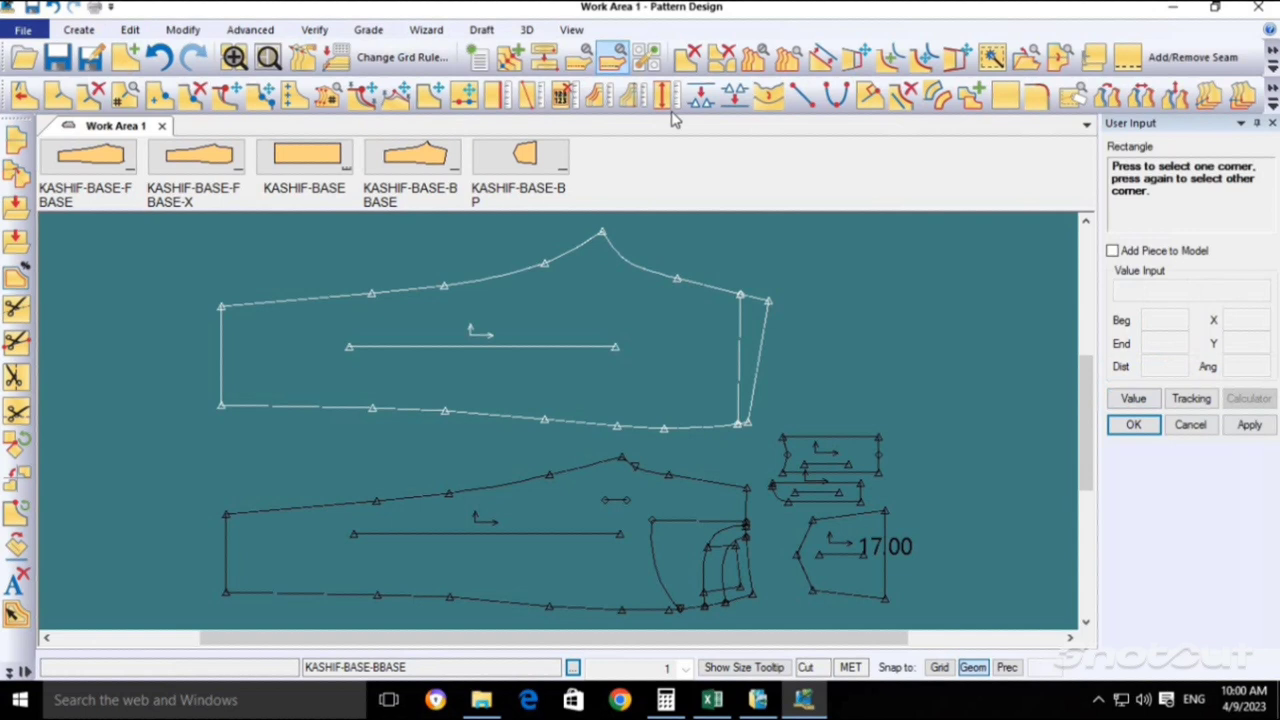
{"action": "left_click", "coordinate": [790, 260]}
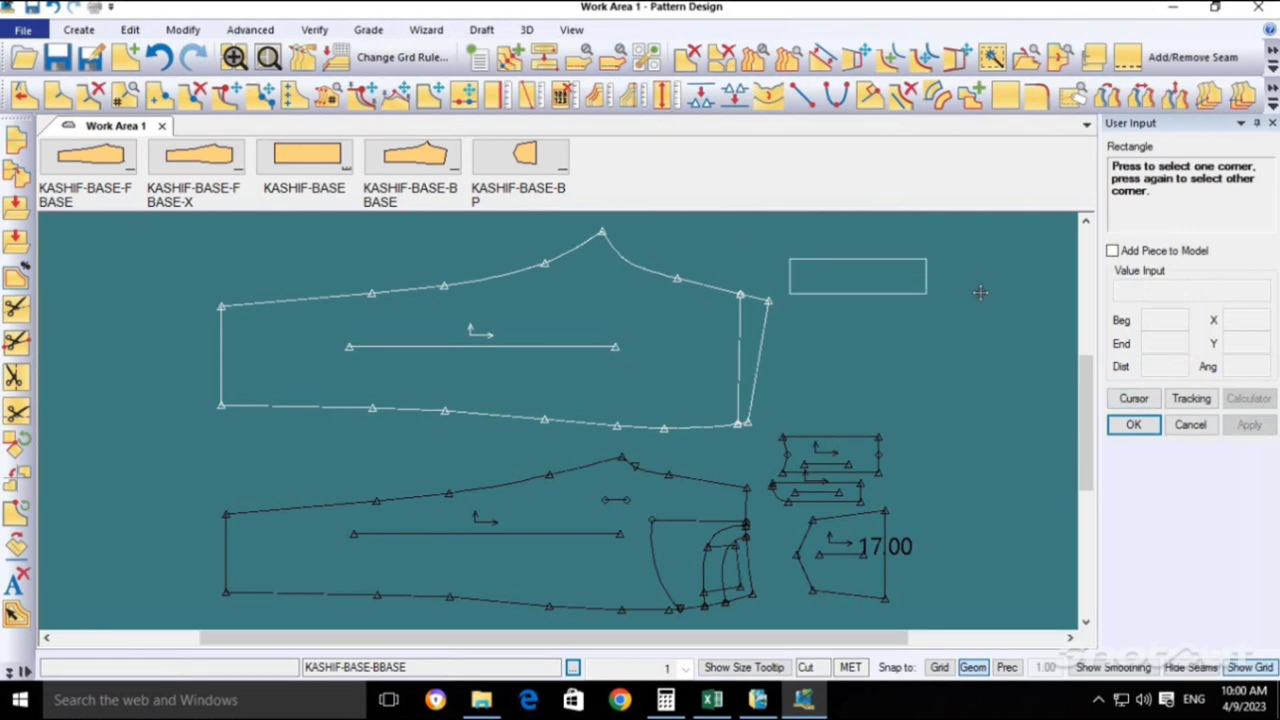
{"action": "left_click", "coordinate": [1021, 284]}
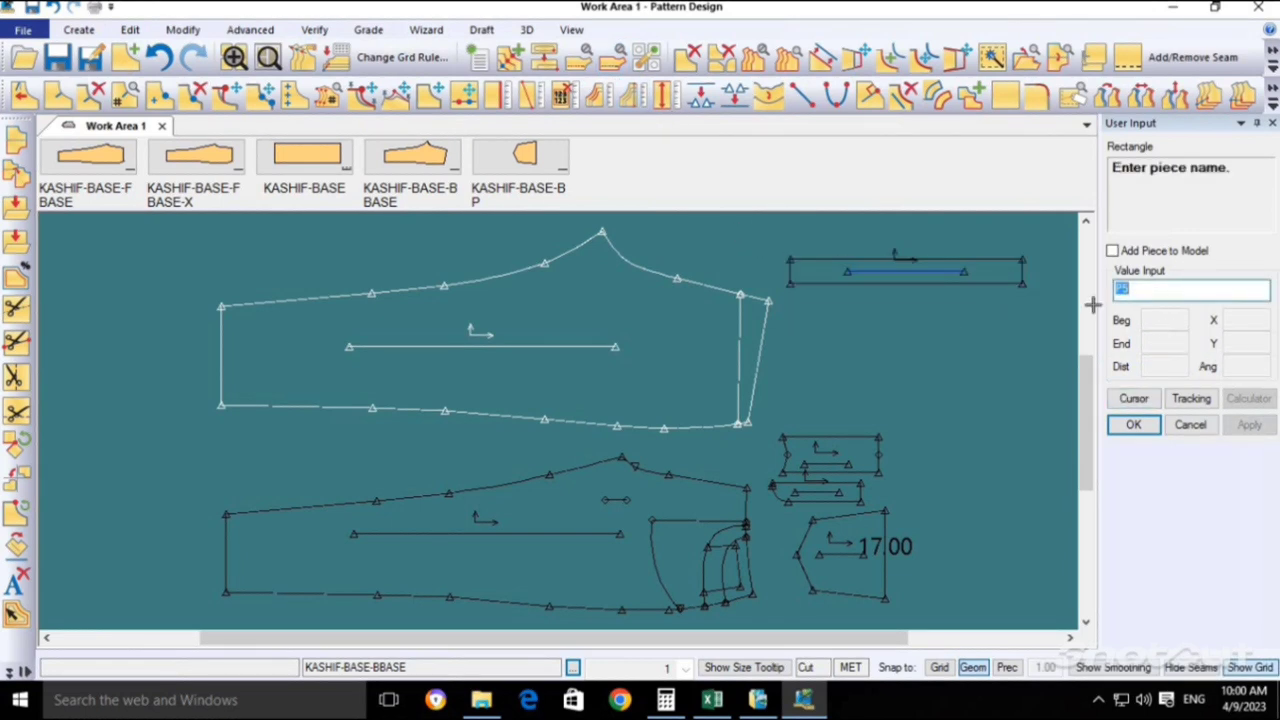
{"action": "right_click", "coordinate": [905, 352]}
{"action": "left_click", "coordinate": [930, 365]}
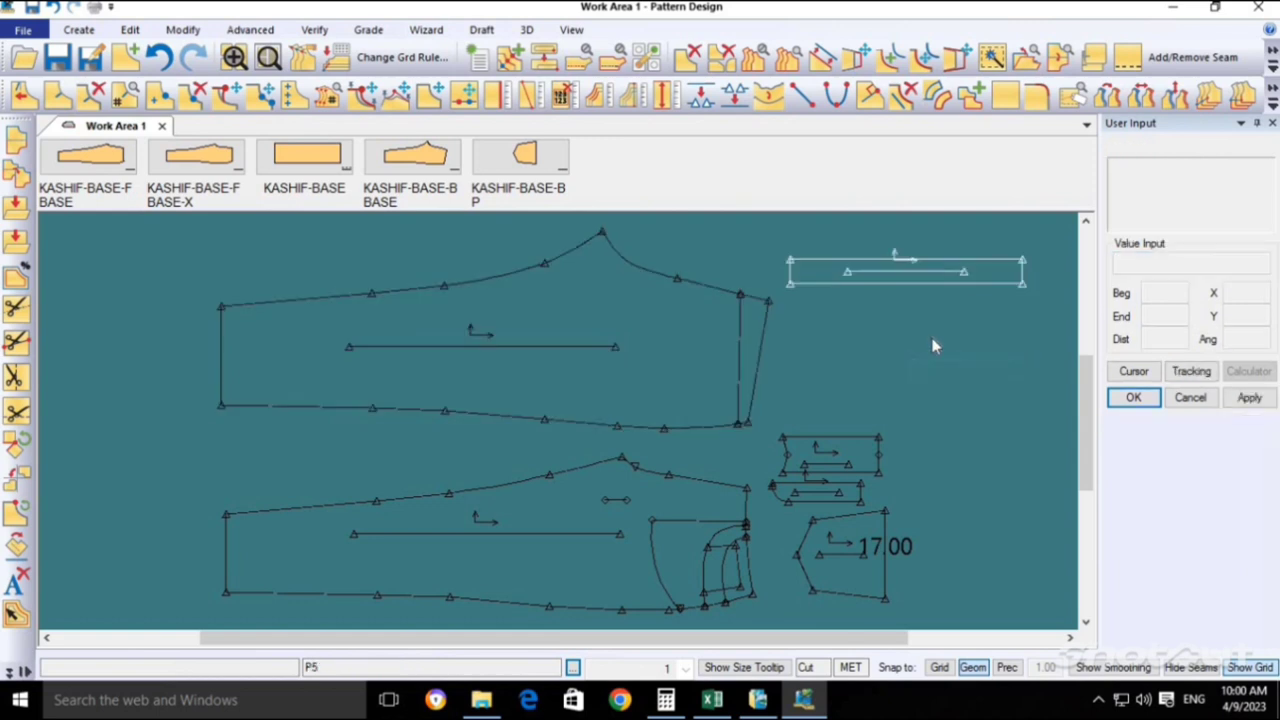
Label the rectangle's side lengths, 4.52 and 44.62, and zoom in on it.
{"action": "left_click", "coordinate": [494, 95]}
{"action": "left_click", "coordinate": [792, 284]}
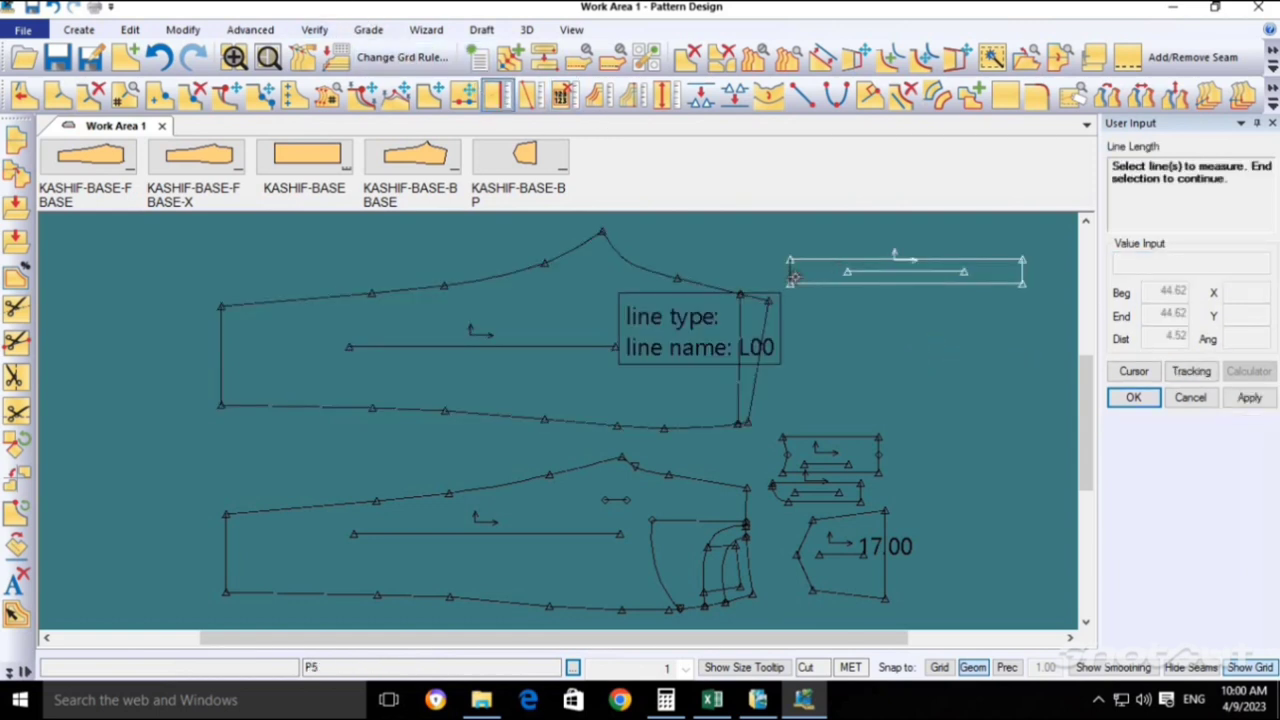
{"action": "left_click", "coordinate": [790, 268]}
{"action": "right_click", "coordinate": [782, 326]}
{"action": "left_click", "coordinate": [840, 335]}
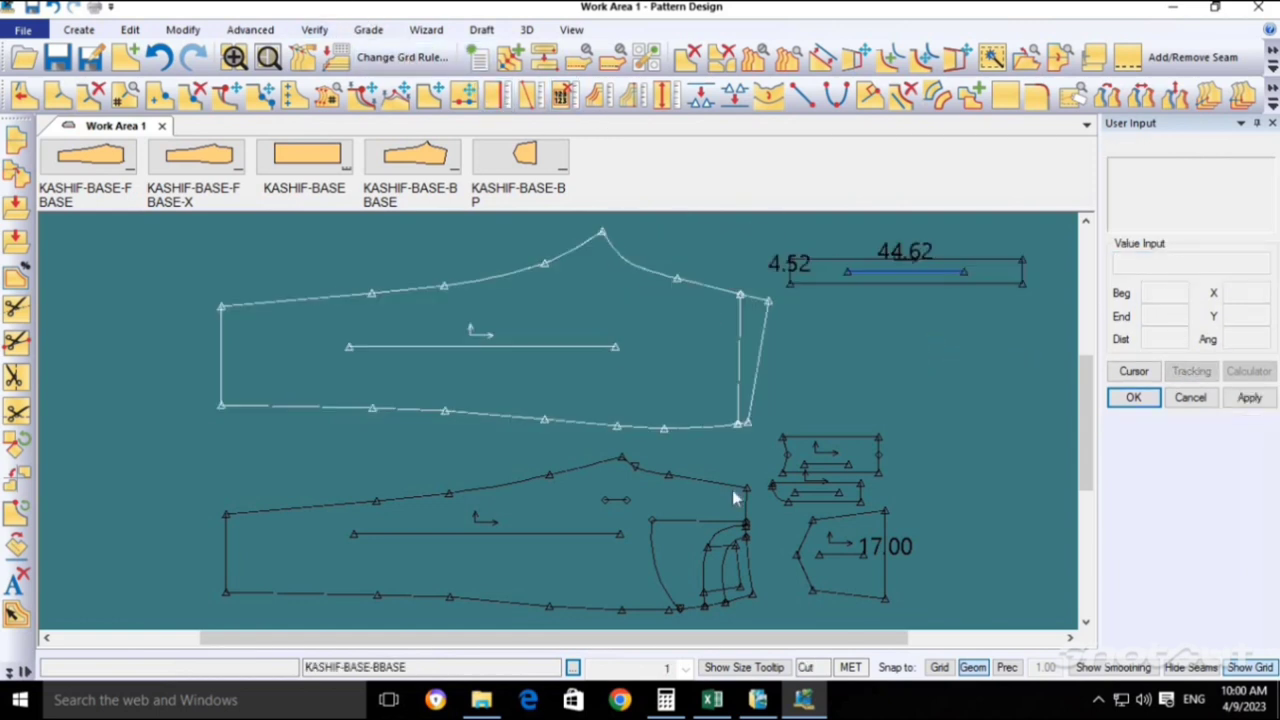
{"action": "scroll", "coordinate": [733, 495], "scroll_direction": "down", "scroll_amount": 1}
{"action": "left_click", "coordinate": [754, 234]}
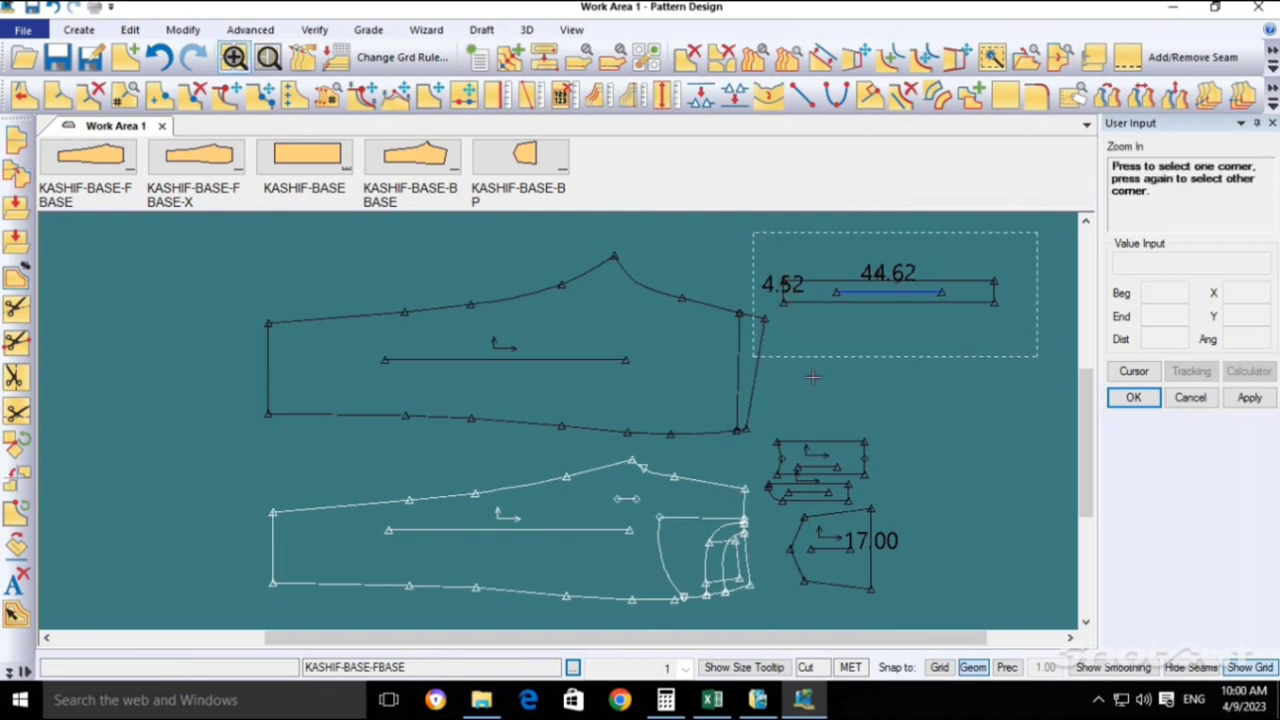
{"action": "left_click", "coordinate": [954, 354]}
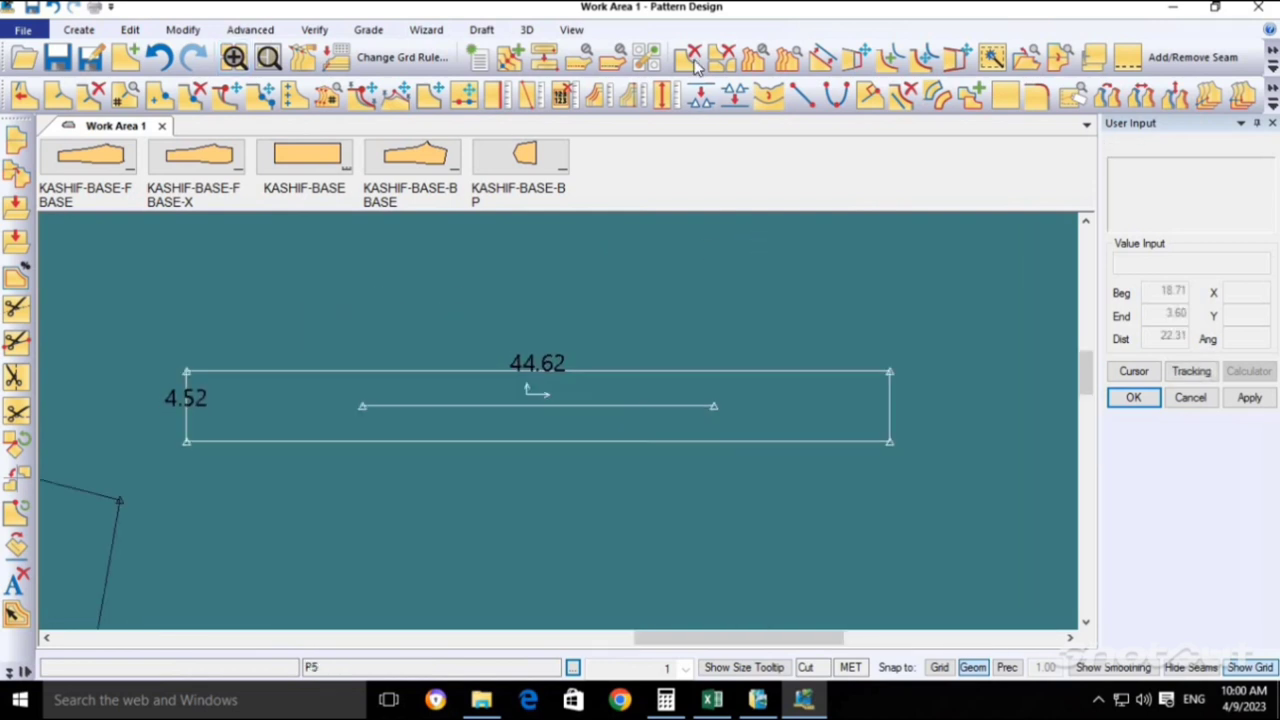
Offset the strip's top edge by -0.52 so its width becomes 4.00.
{"action": "left_click", "coordinate": [856, 57]}
{"action": "left_click", "coordinate": [664, 371]}
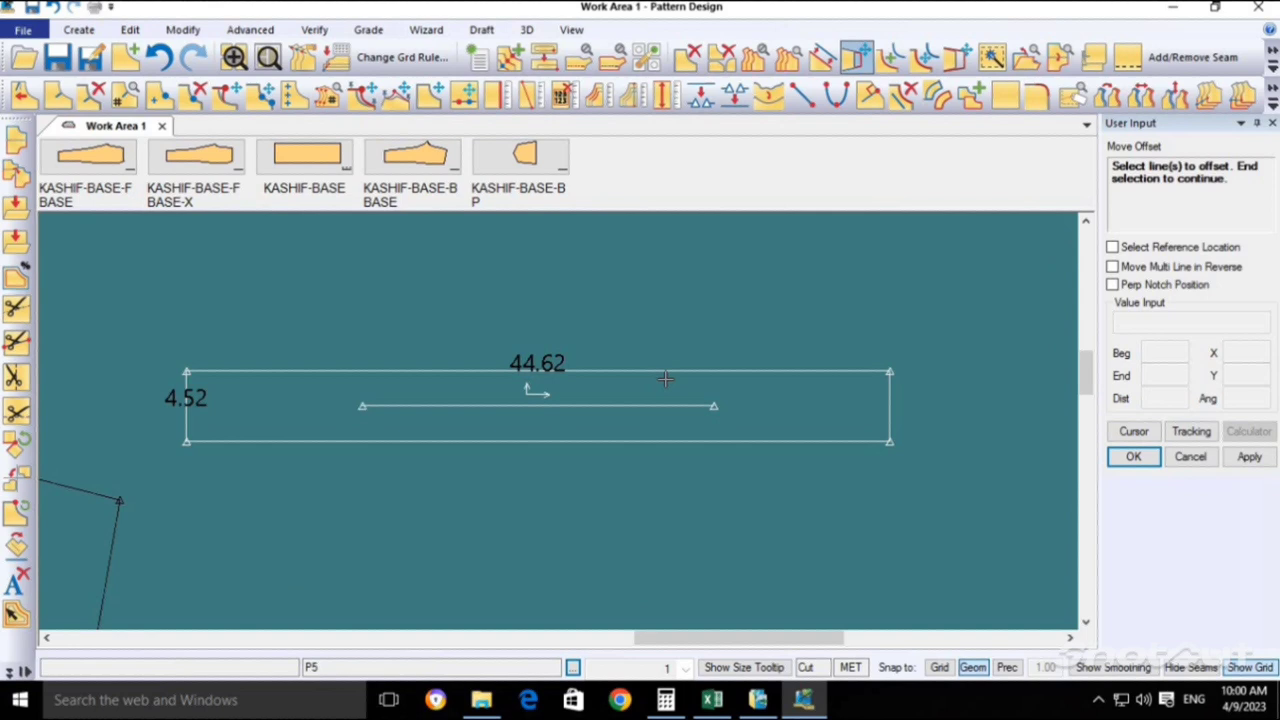
{"action": "right_click", "coordinate": [695, 333]}
{"action": "left_click", "coordinate": [712, 345]}
{"action": "key", "text": "Return"}
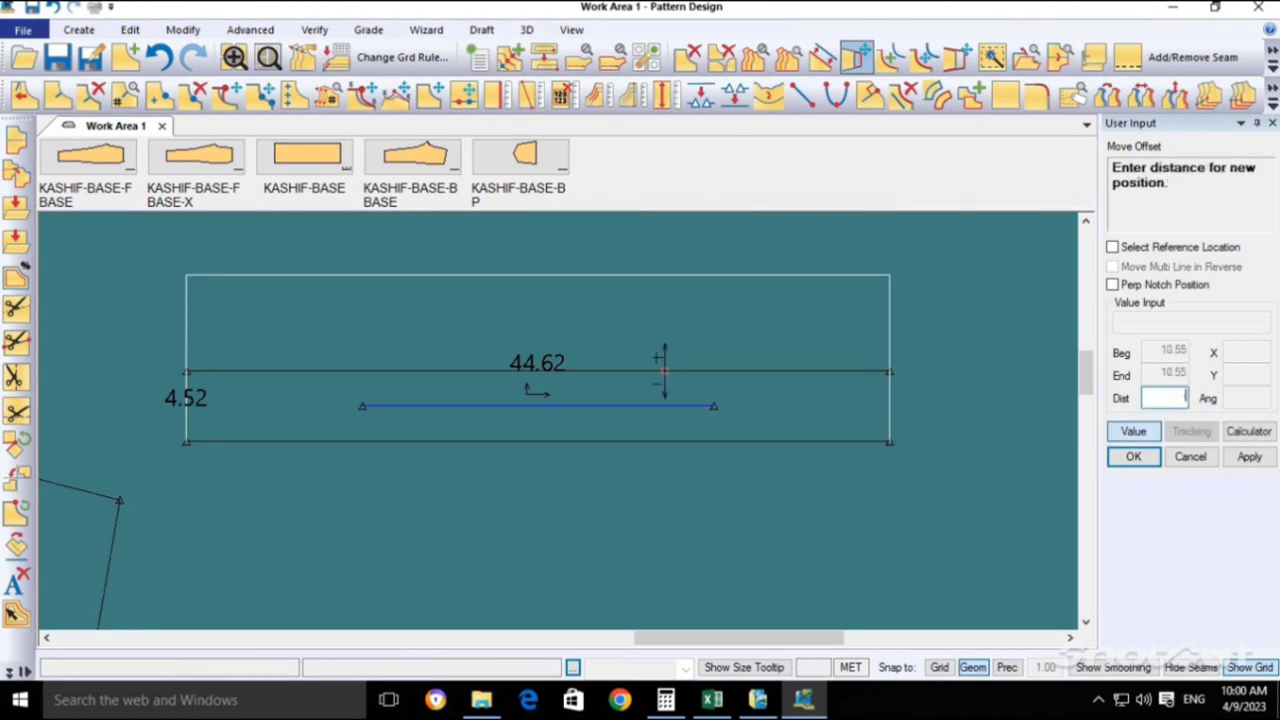
{"action": "type", "text": "-.52"}
{"action": "key", "text": "Return"}
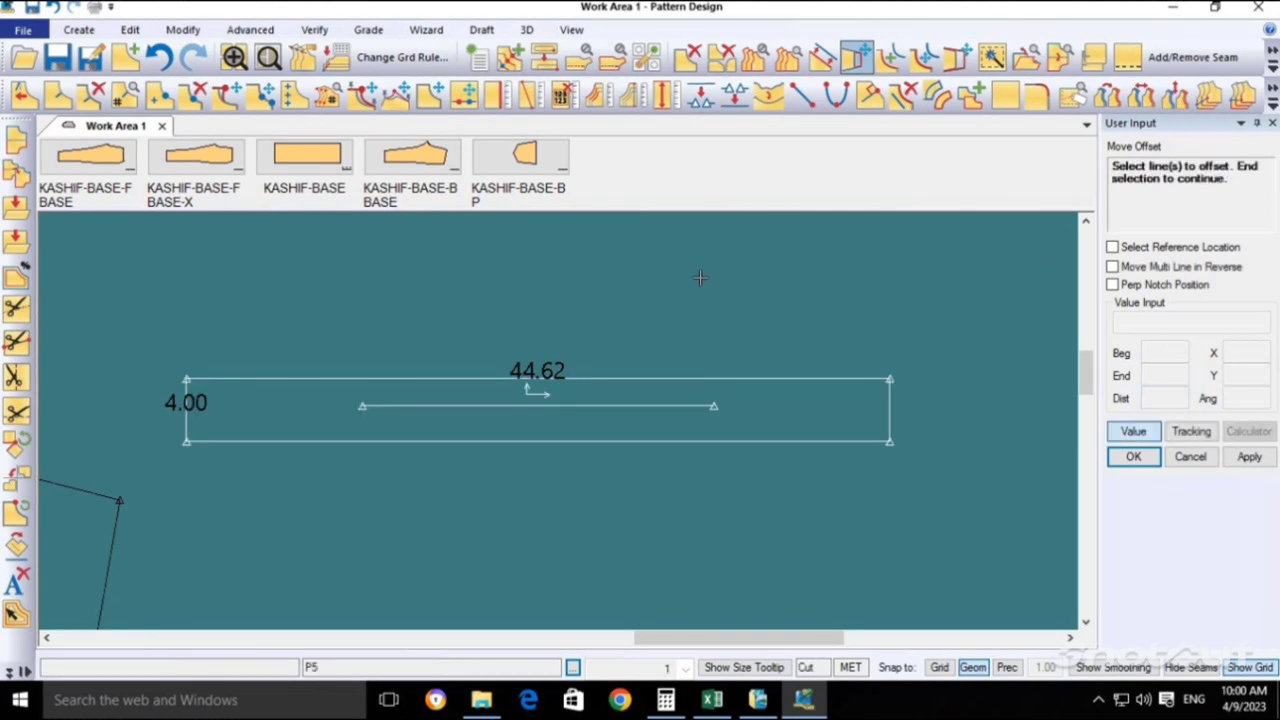
Offset the end edge to lengthen the strip to 90.00 and place it beside the upper trouser piece.
{"action": "left_click", "coordinate": [890, 410]}
{"action": "right_click", "coordinate": [935, 393]}
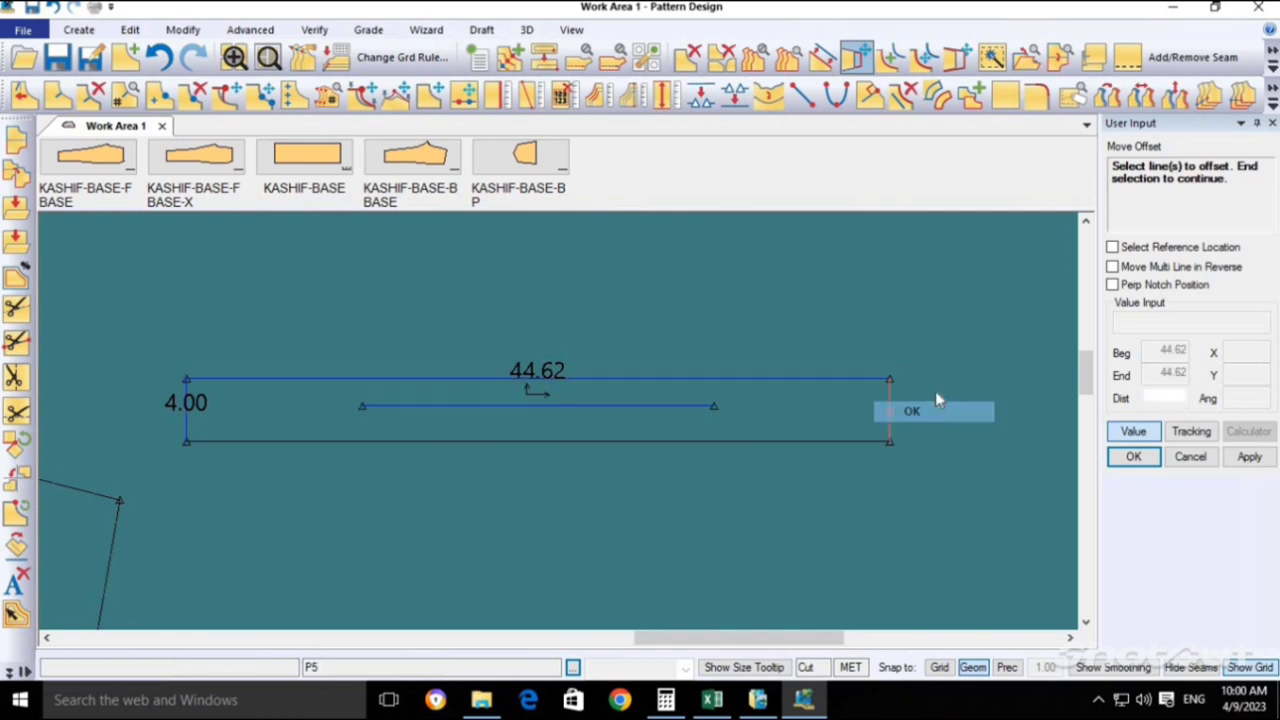
{"action": "left_click", "coordinate": [935, 405]}
{"action": "type", "text": "90-44.62"}
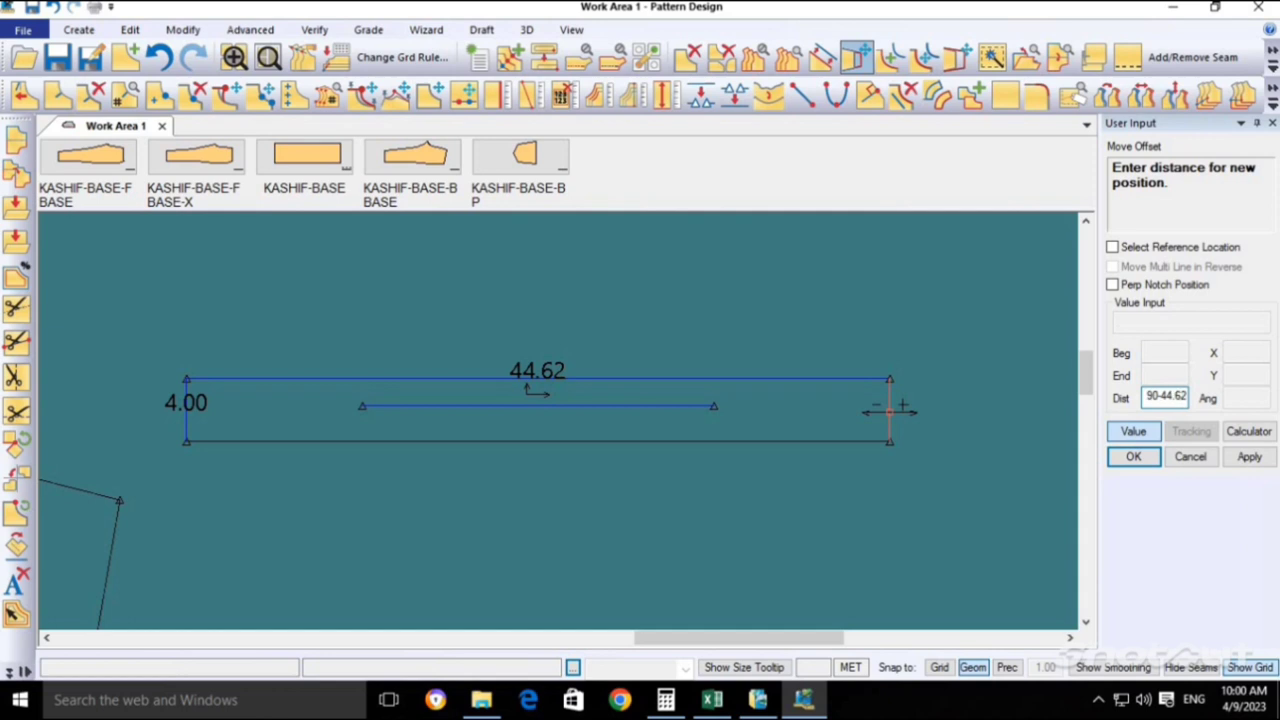
{"action": "key", "text": "Return"}
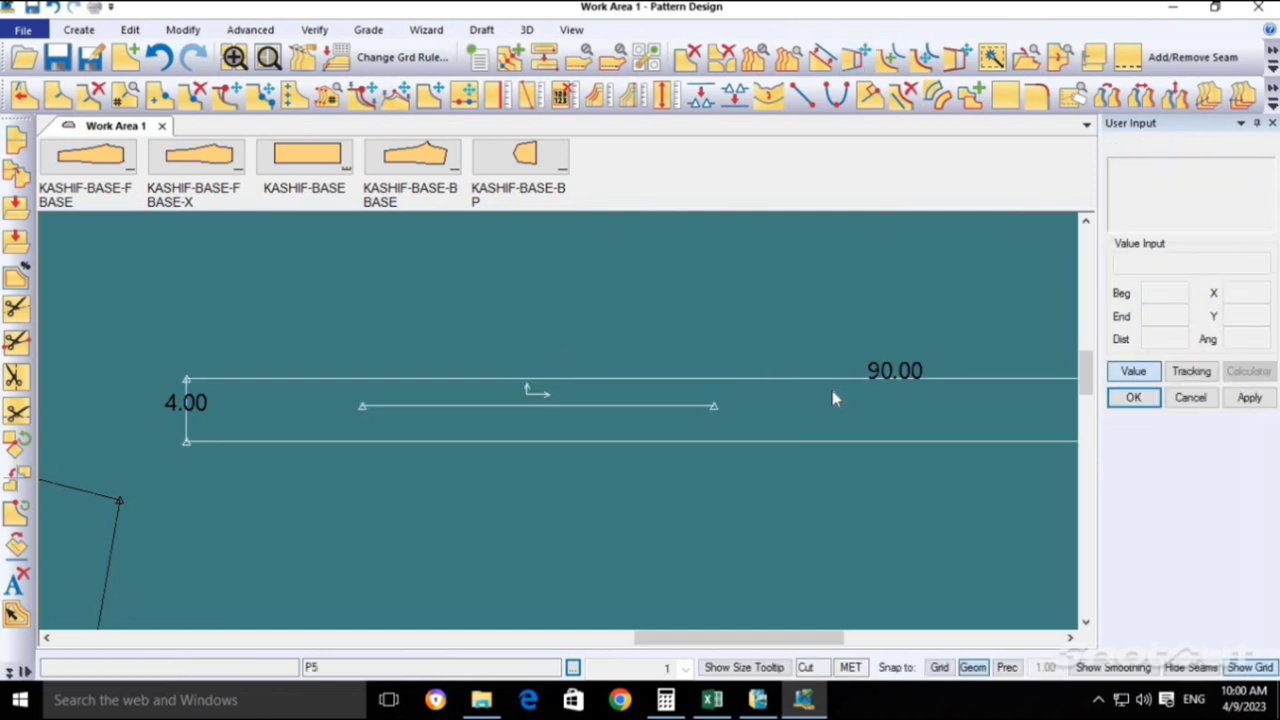
{"action": "scroll", "coordinate": [654, 367], "scroll_direction": "down", "scroll_amount": 3}
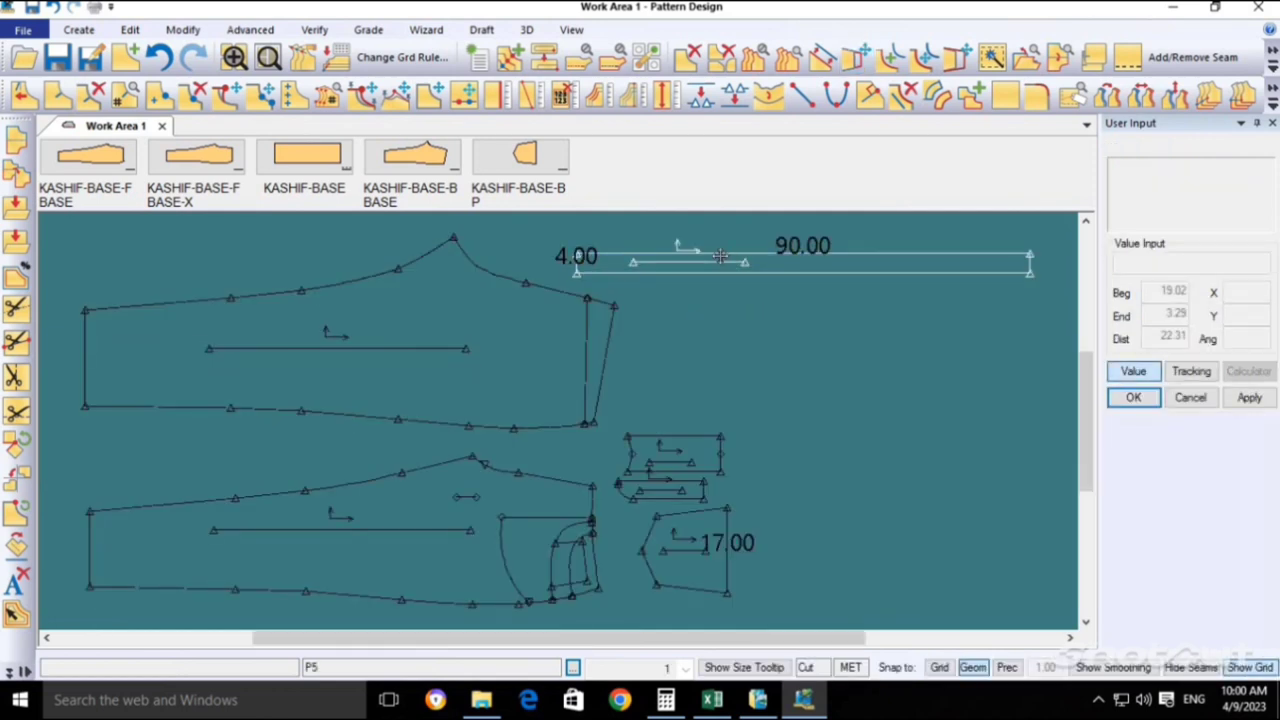
{"action": "left_click_drag", "start_coordinate": [599, 347], "coordinate": [594, 358]}
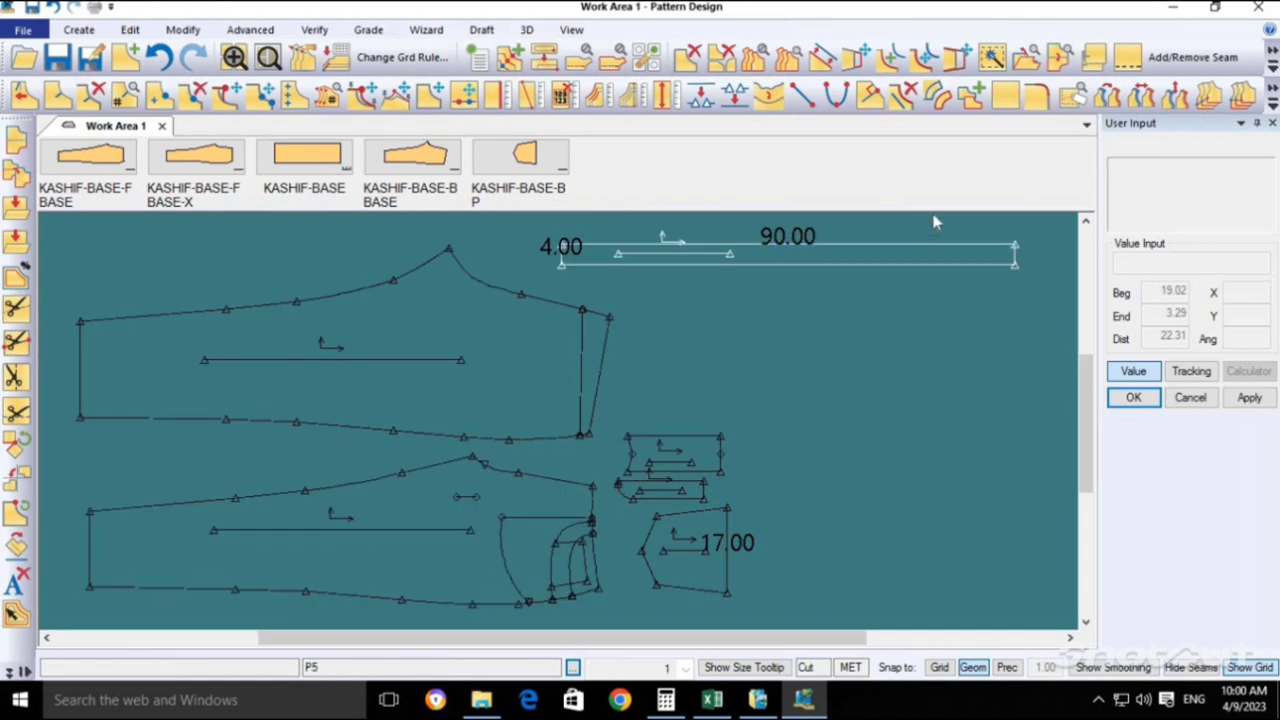
{"action": "left_click_drag", "start_coordinate": [873, 262], "coordinate": [948, 402]}
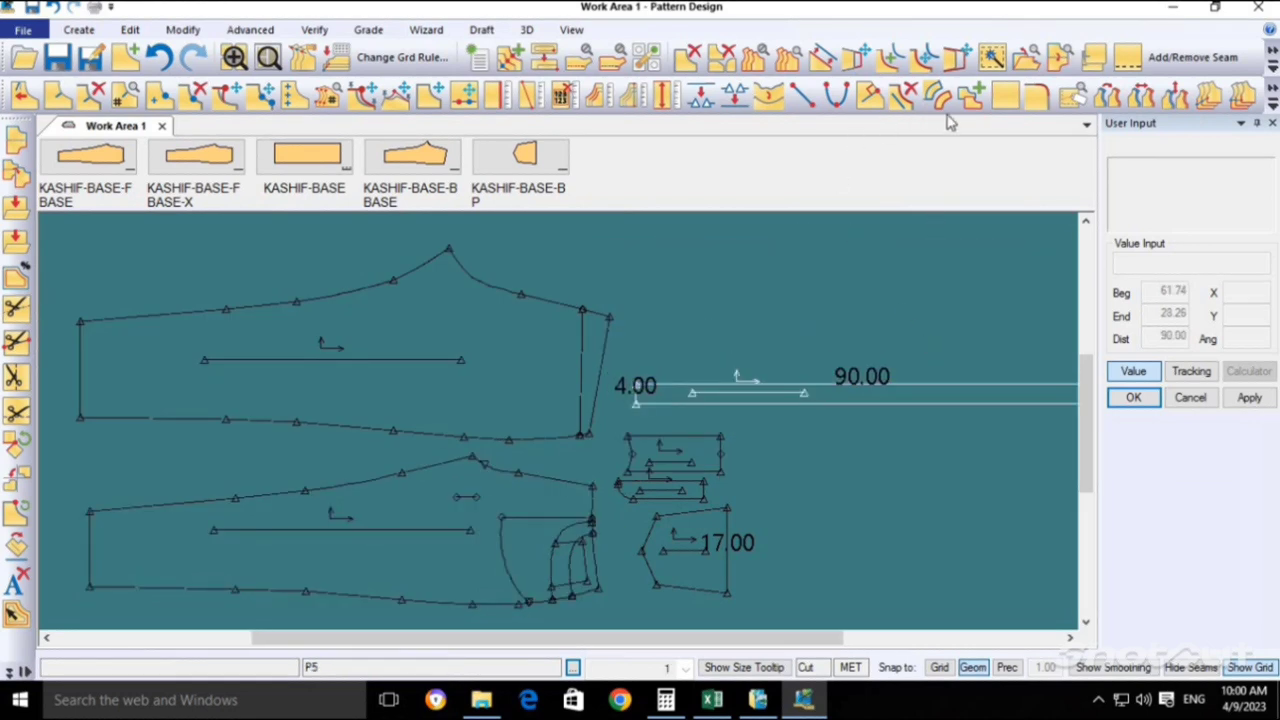
Copy the 4.00 by 90.00 strip to make a second identical strip.
{"action": "left_click", "coordinate": [870, 400]}
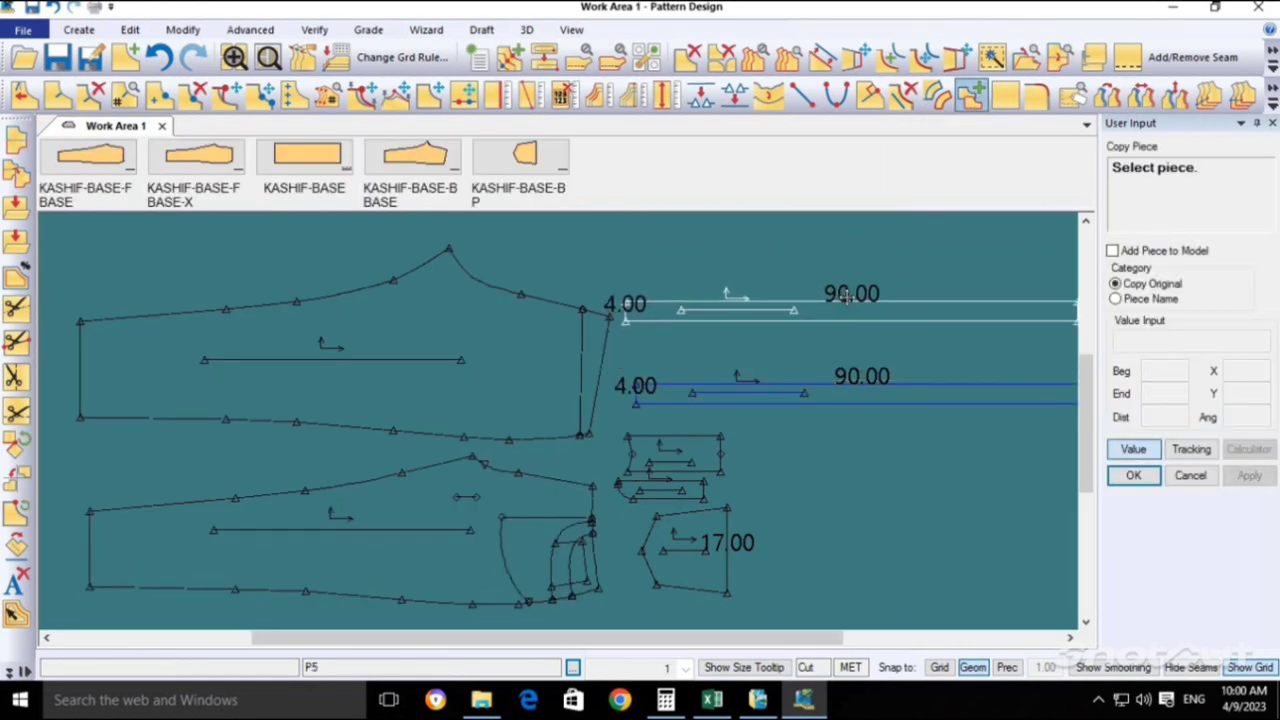
{"action": "right_click", "coordinate": [855, 299]}
{"action": "left_click", "coordinate": [855, 303]}
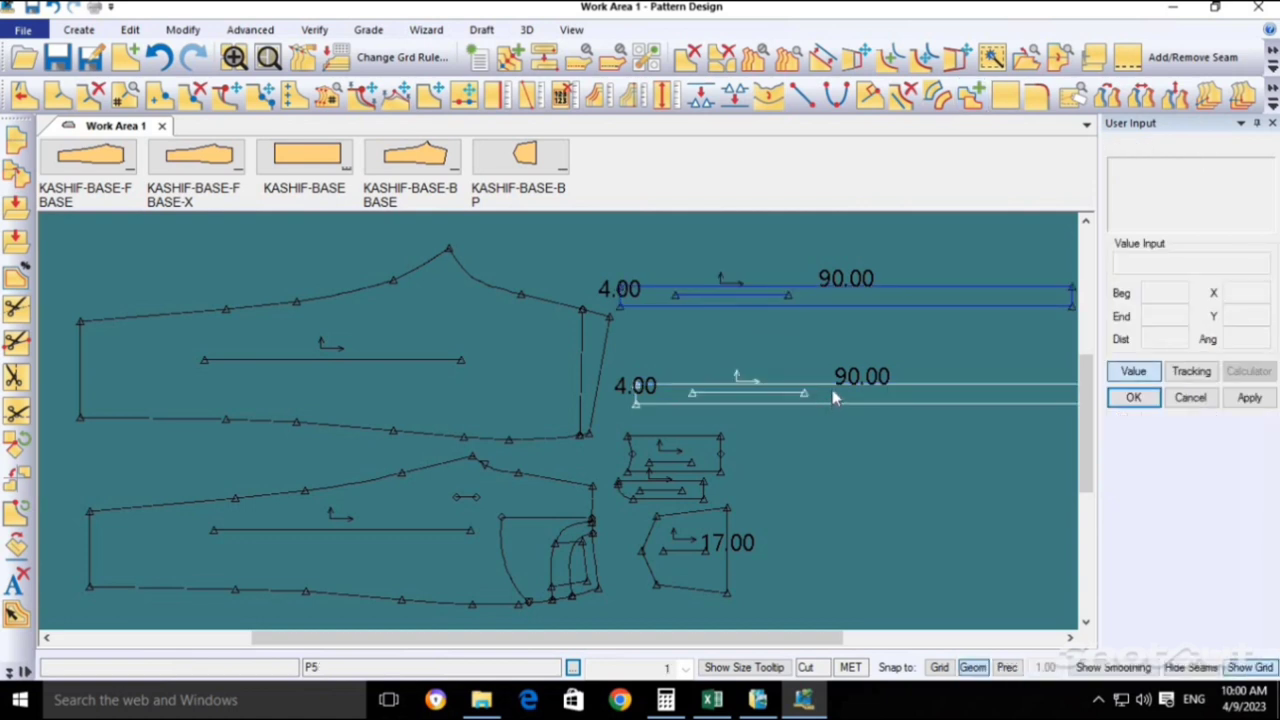
Save the strip as KASHIF-BASE-LP in the Kashif folder on drive G:.
{"action": "left_click", "coordinate": [90, 57]}
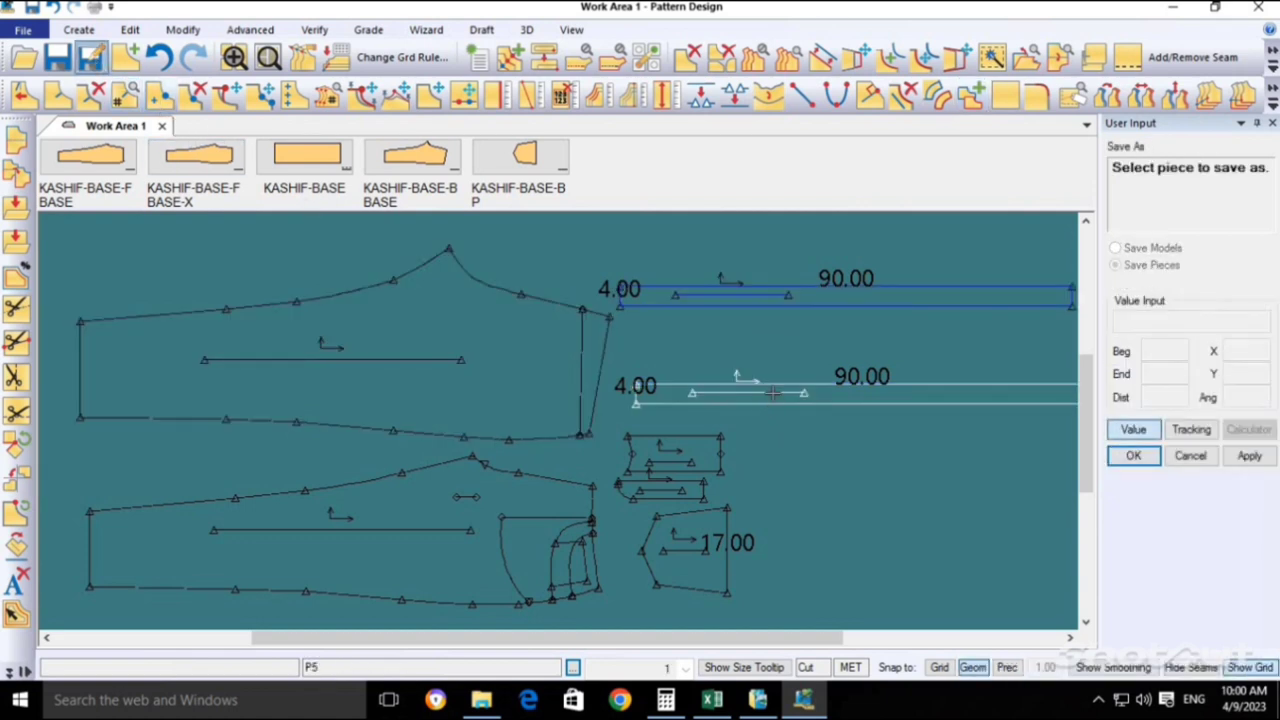
{"action": "left_click", "coordinate": [773, 393]}
{"action": "type", "text": "KASHIF-BASE-LP"}
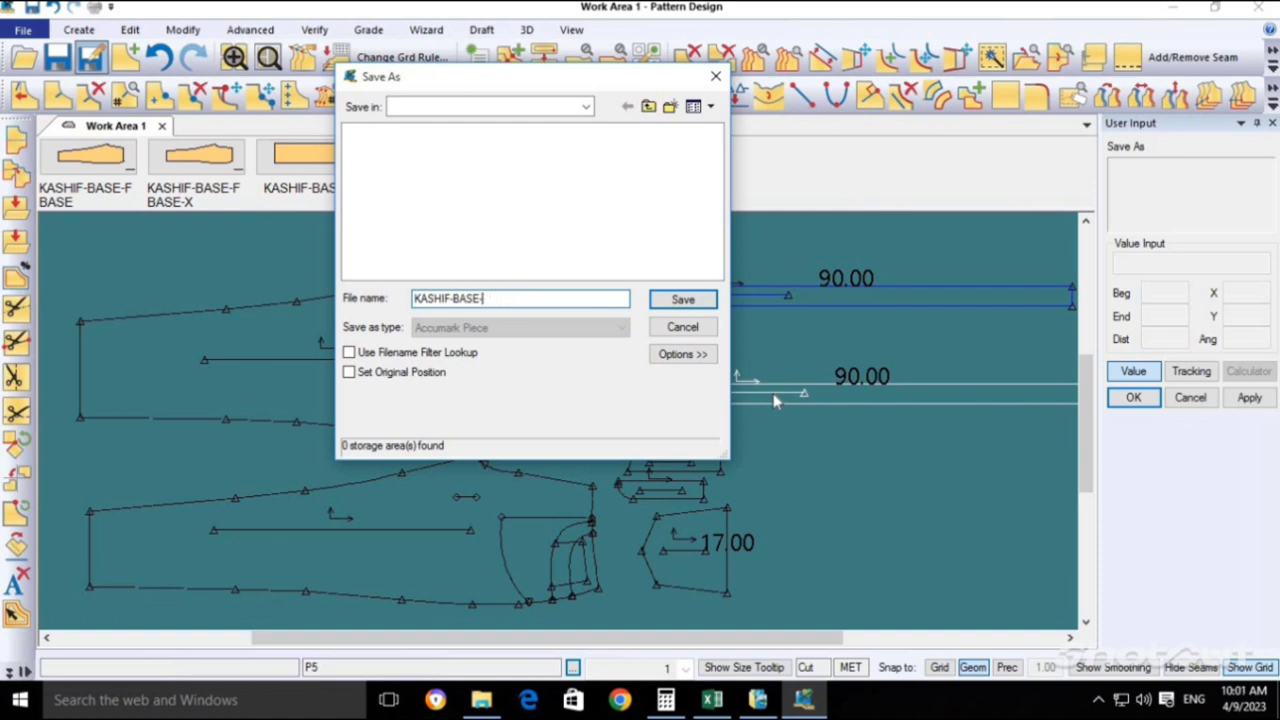
{"action": "left_click", "coordinate": [490, 107]}
{"action": "left_click", "coordinate": [463, 145]}
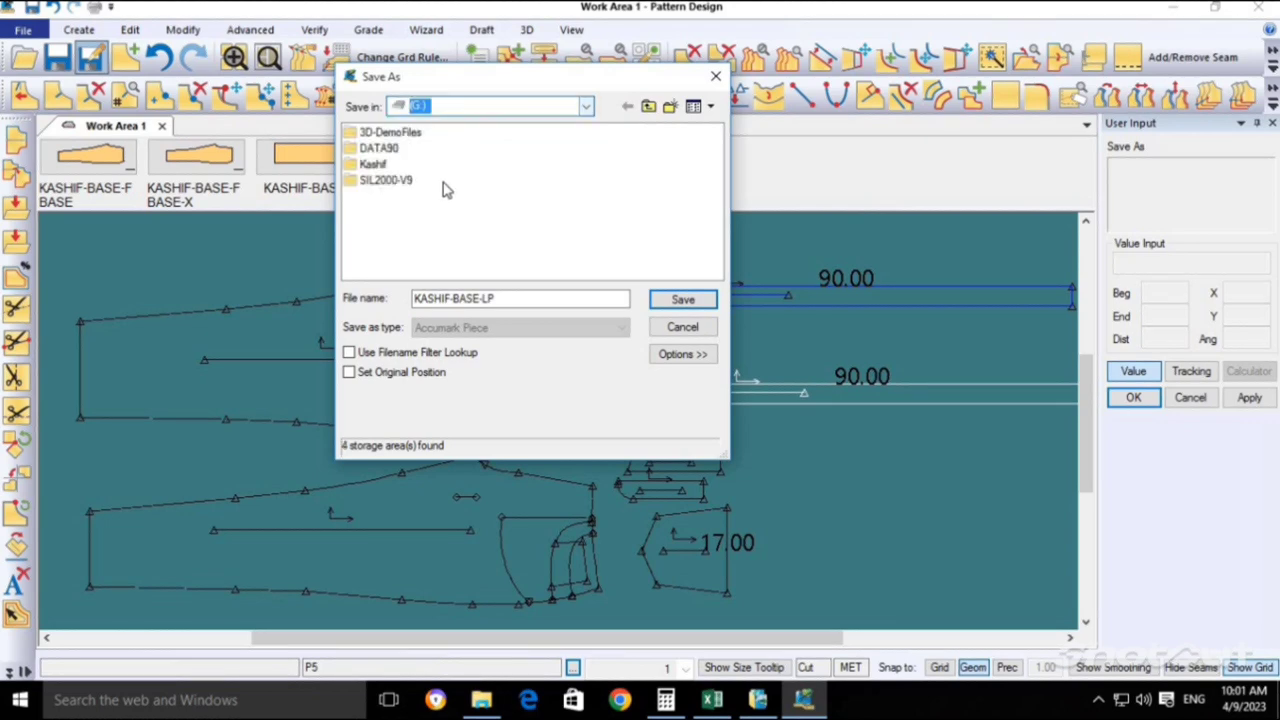
{"action": "double_click", "coordinate": [386, 165]}
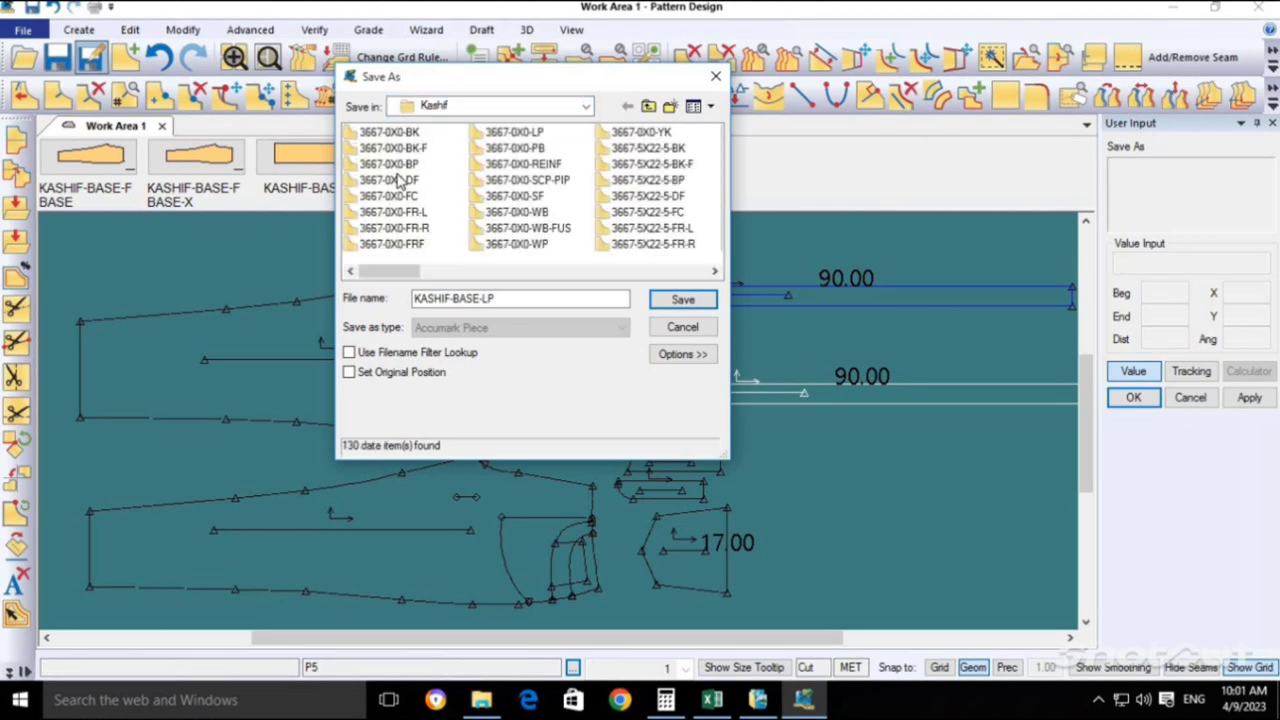
{"action": "left_click", "coordinate": [683, 299]}
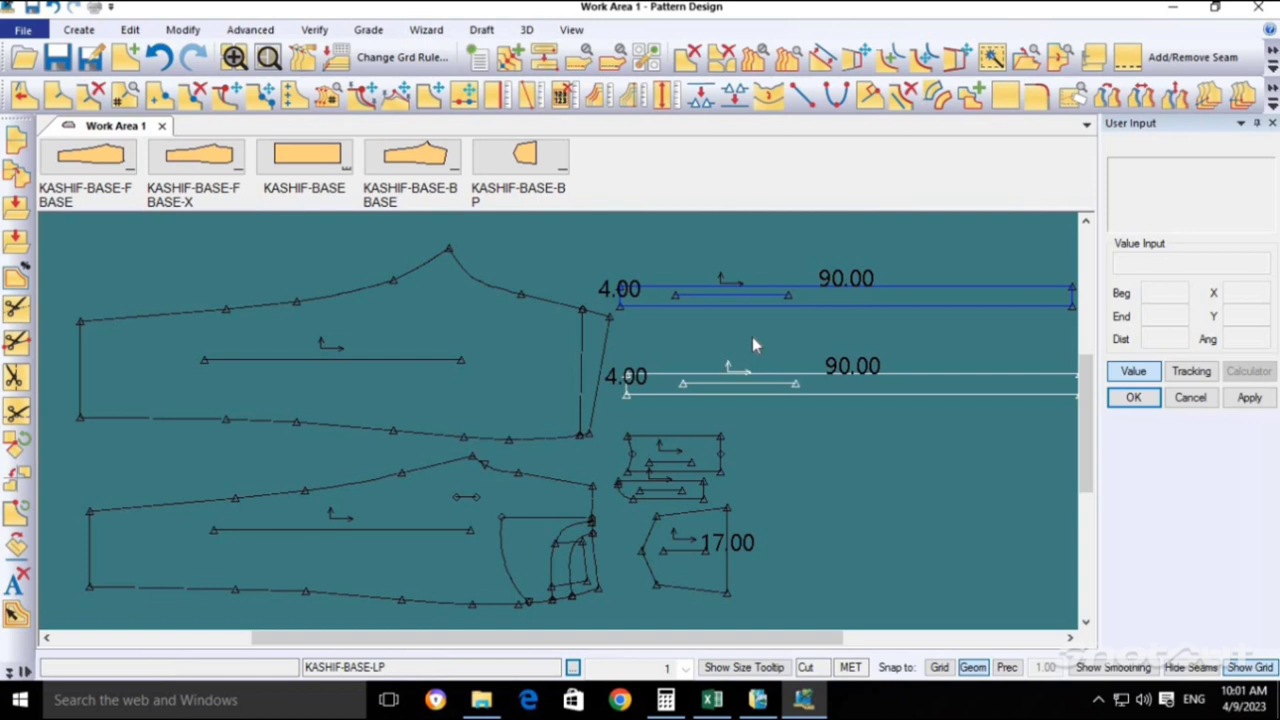
Offset the strip's 4.00 end line back to shorten it to 4.52 long.
{"action": "scroll", "coordinate": [760, 329], "scroll_direction": "down", "scroll_amount": 1}
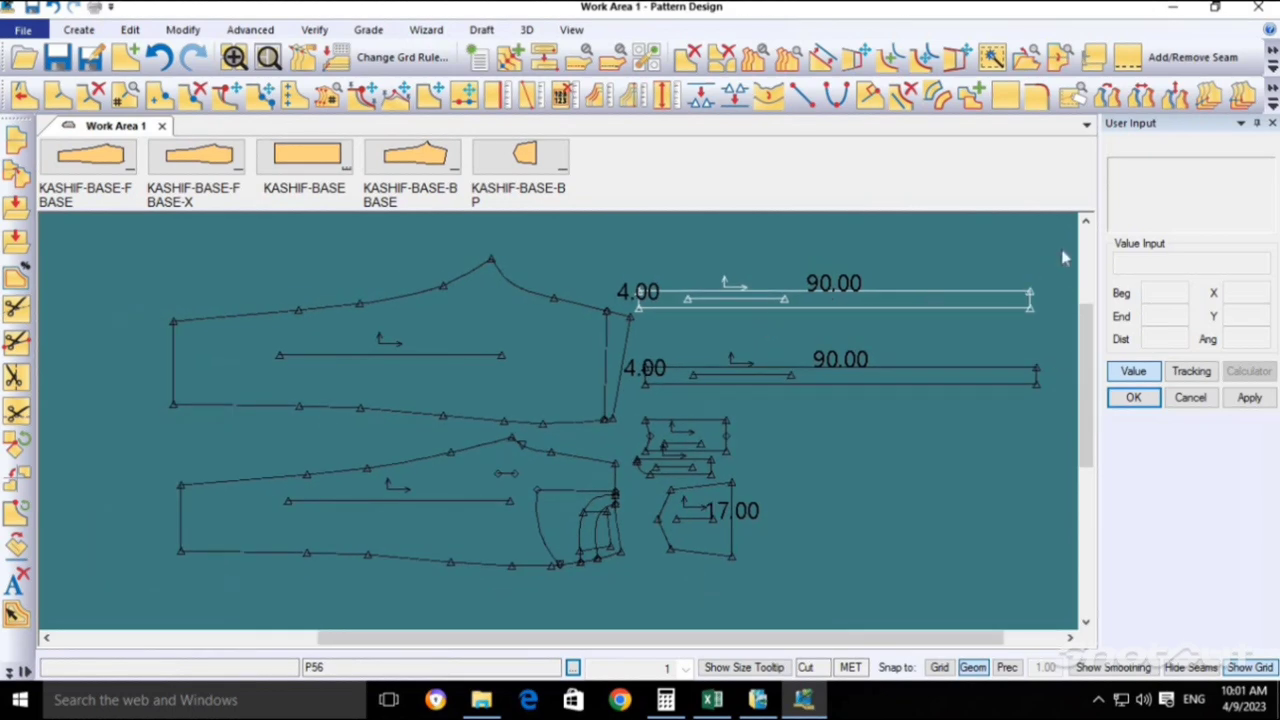
{"action": "scroll", "coordinate": [967, 316], "scroll_direction": "up", "scroll_amount": 1}
{"action": "scroll", "coordinate": [860, 330], "scroll_direction": "up", "scroll_amount": 1}
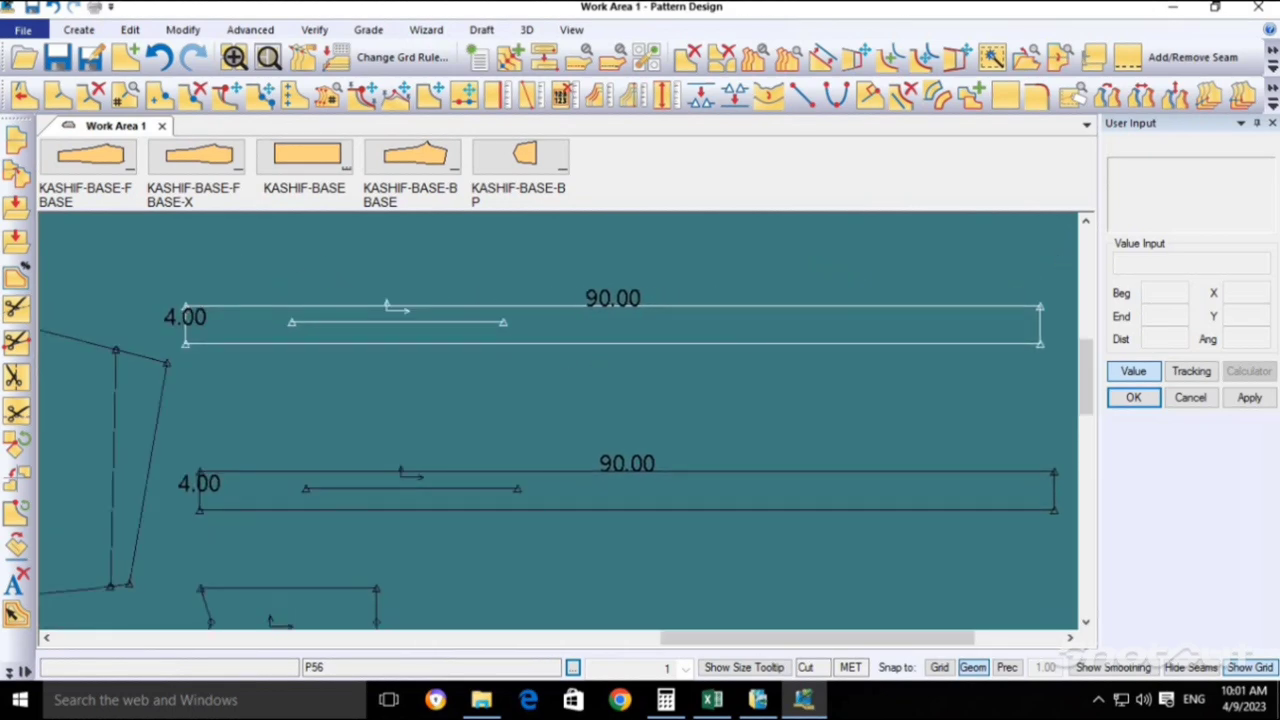
{"action": "left_click", "coordinate": [857, 57]}
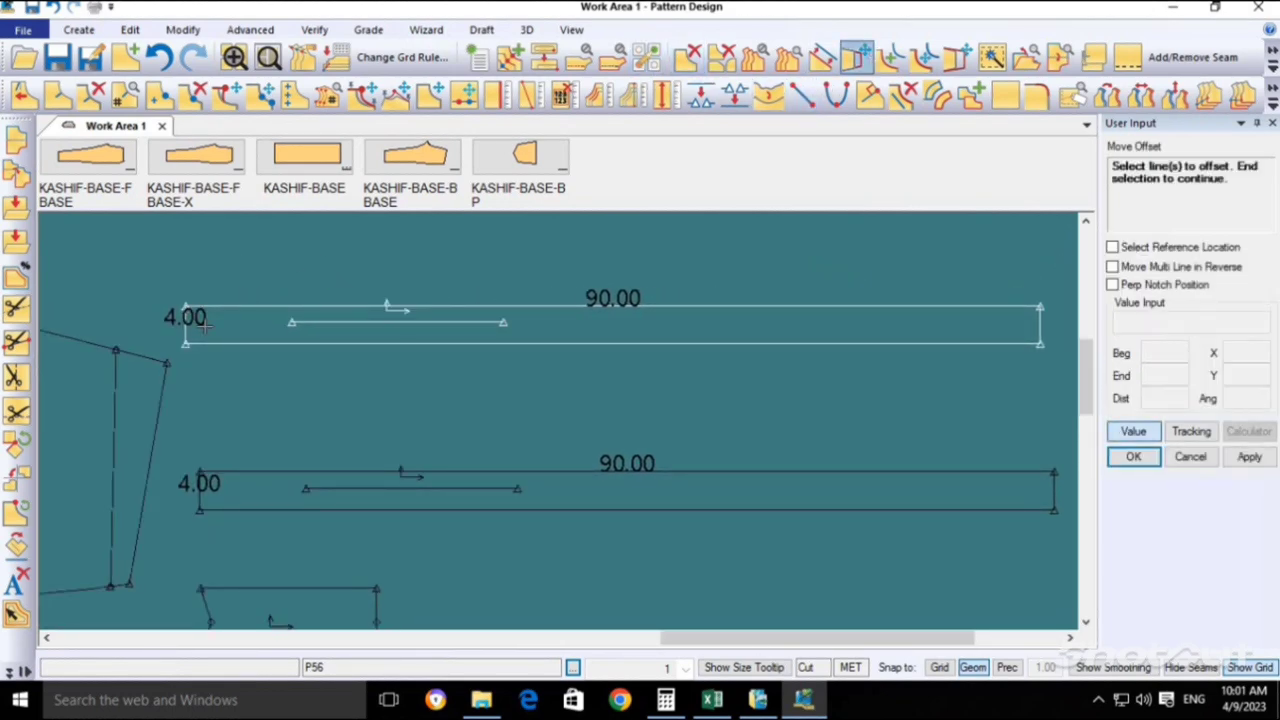
{"action": "left_click", "coordinate": [186, 330]}
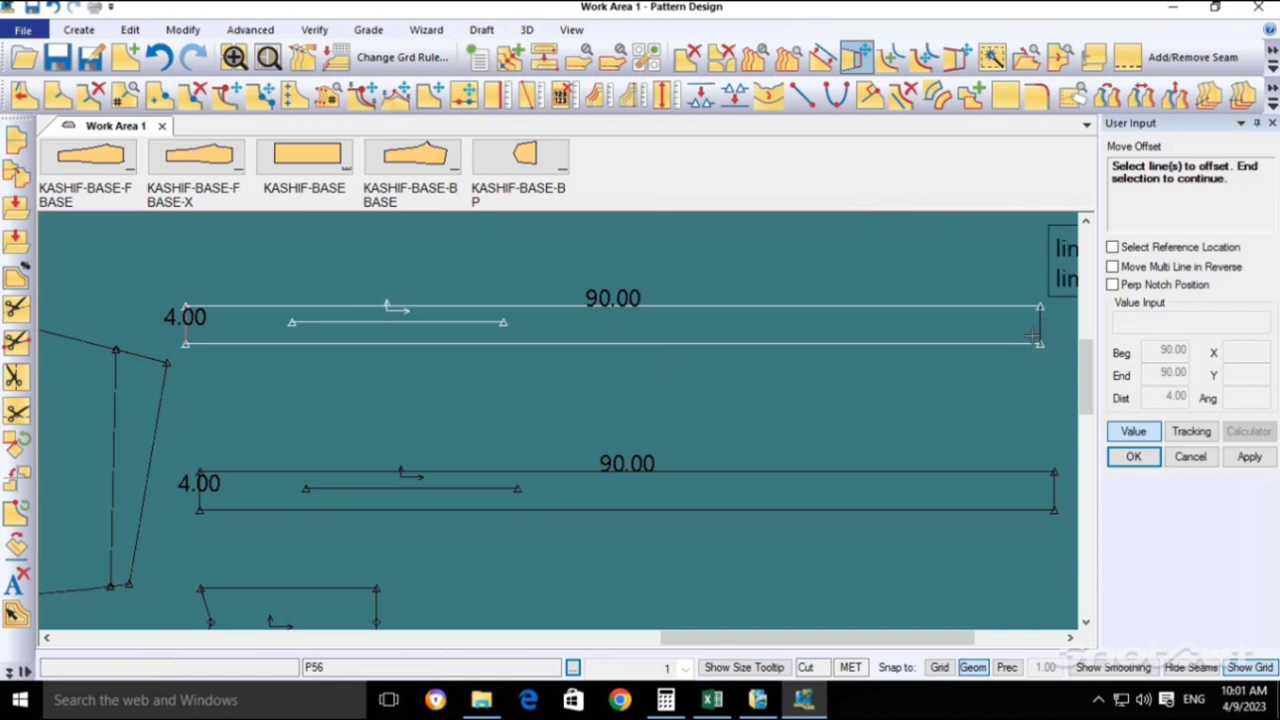
{"action": "right_click", "coordinate": [972, 330]}
{"action": "left_click", "coordinate": [1000, 338]}
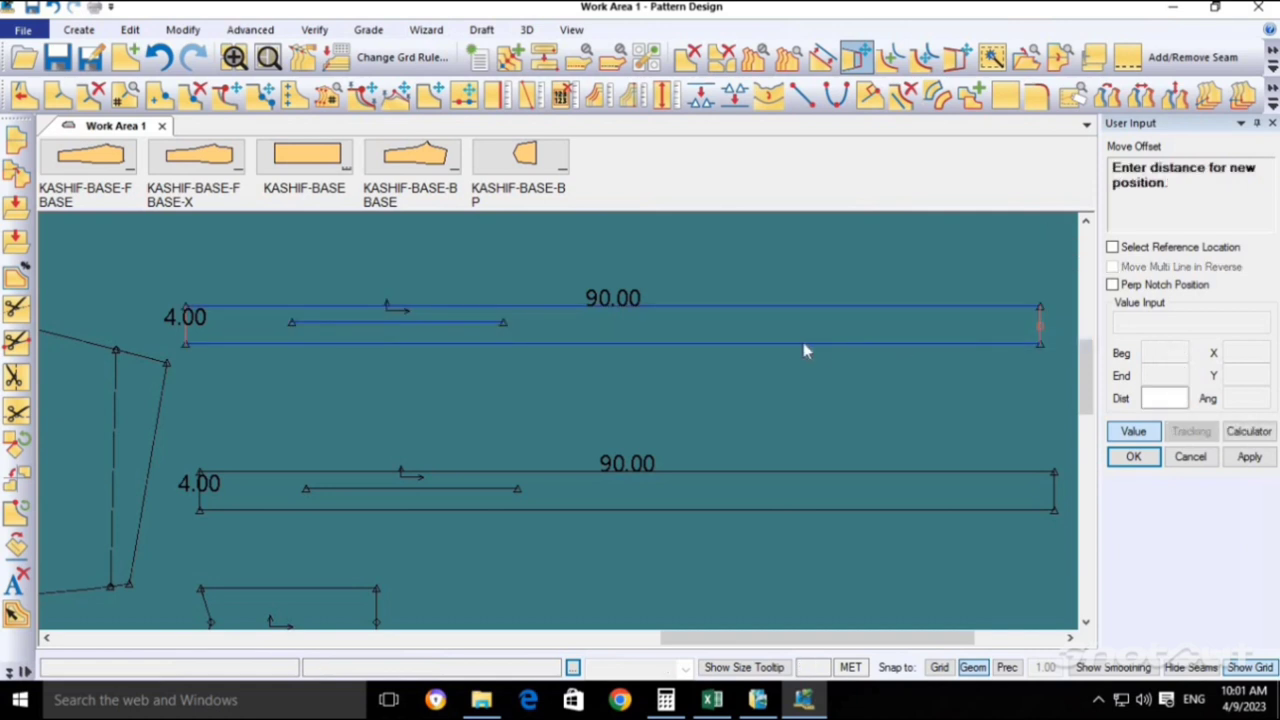
{"action": "left_click", "coordinate": [624, 330]}
{"action": "right_click", "coordinate": [634, 326]}
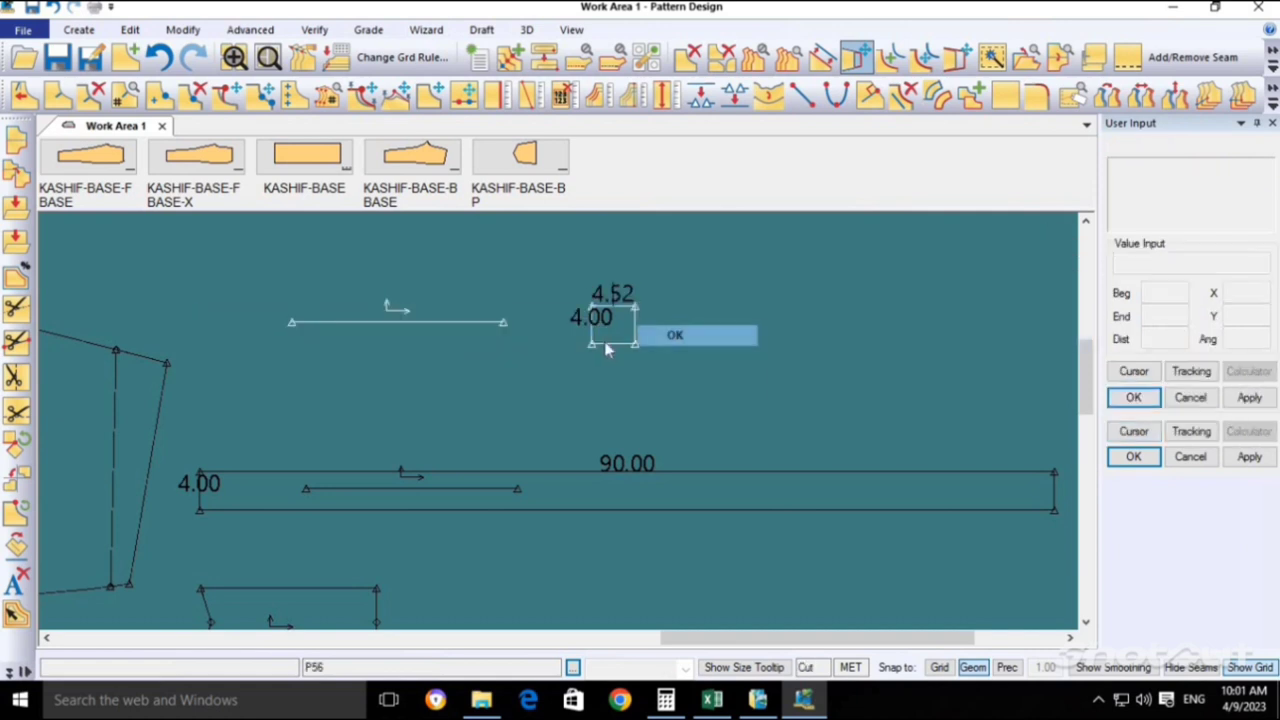
{"action": "left_click", "coordinate": [660, 335]}
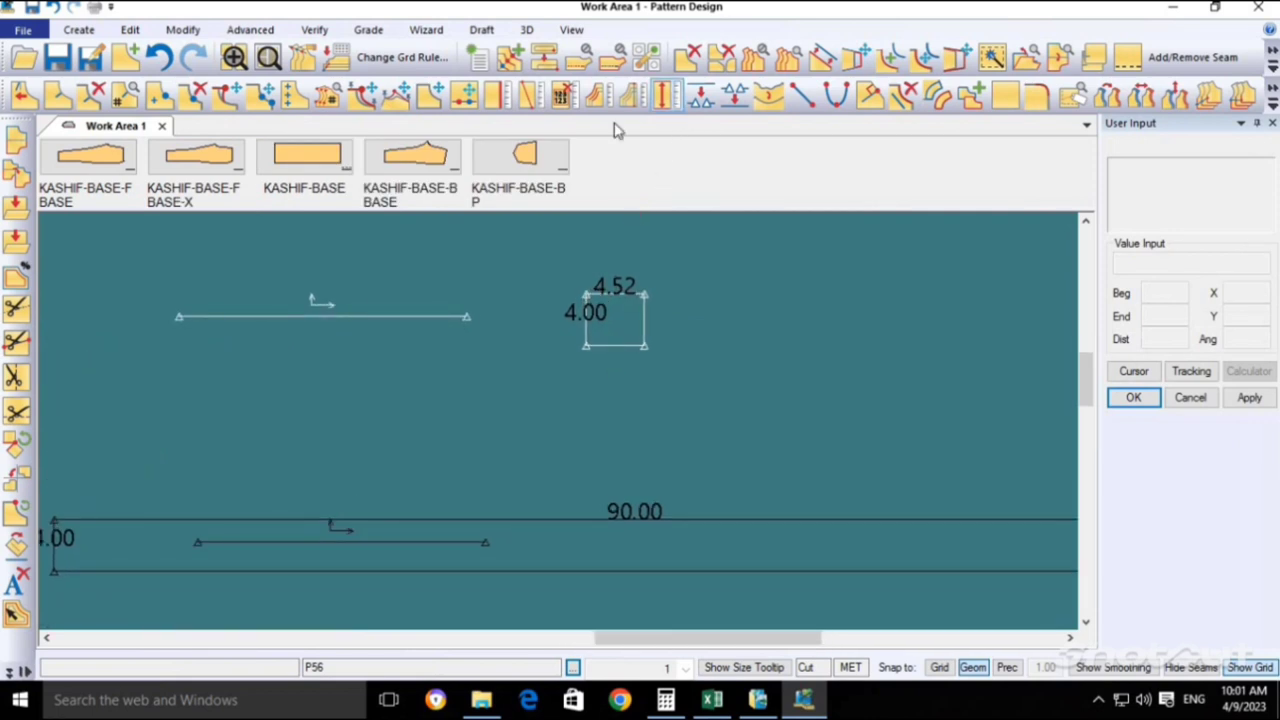
Move both grain line ends inside the small 4.52 by 4.00 rectangle.
{"action": "left_click", "coordinate": [227, 95]}
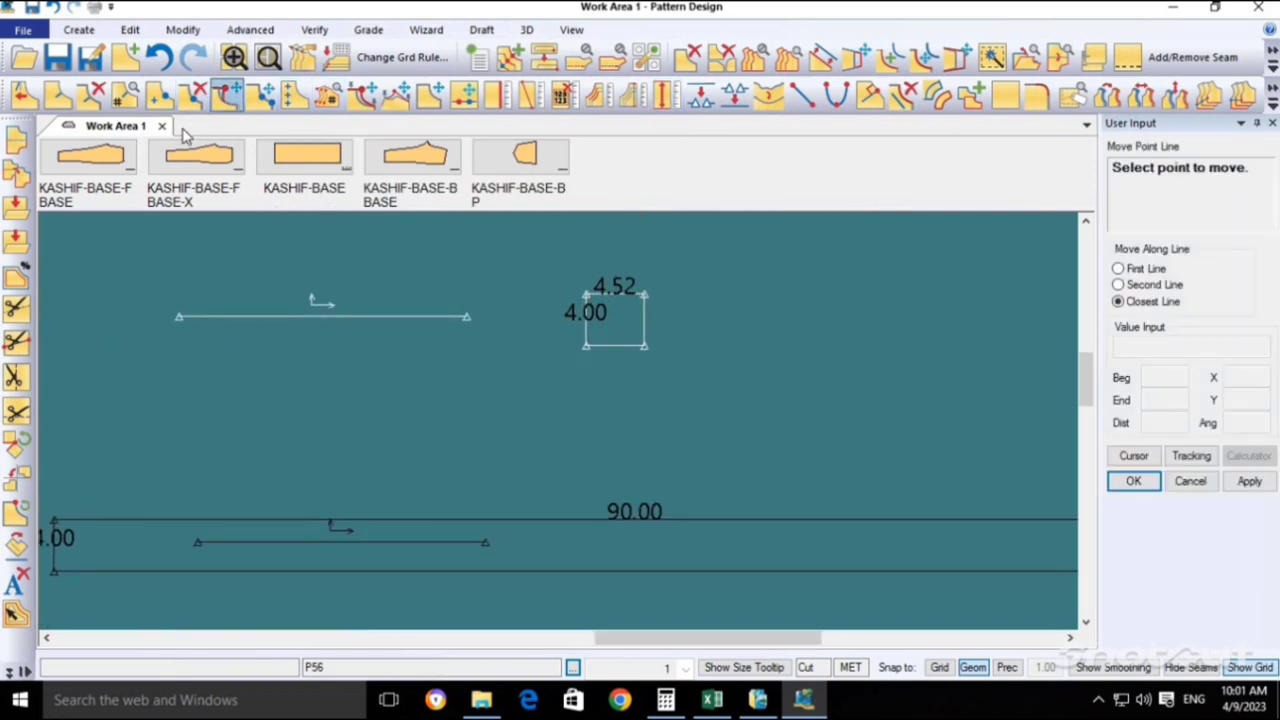
{"action": "left_click", "coordinate": [466, 316]}
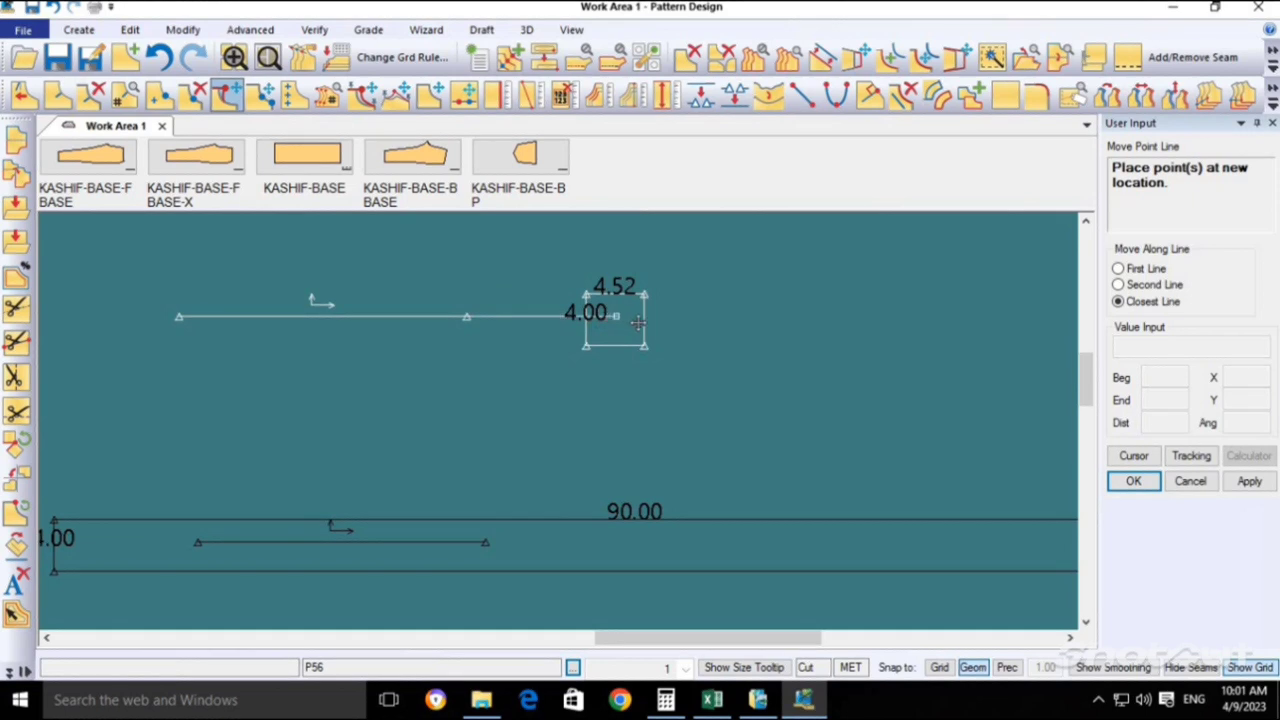
{"action": "left_click", "coordinate": [217, 307]}
{"action": "left_click", "coordinate": [178, 316]}
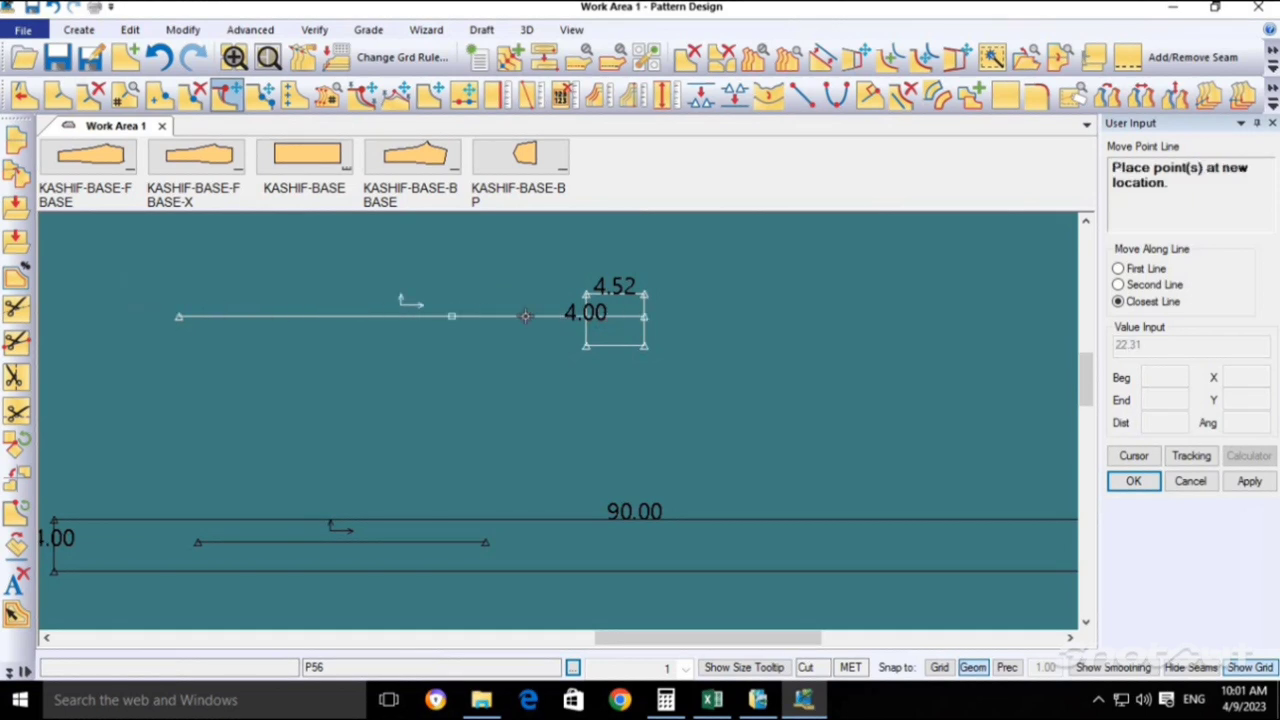
{"action": "left_click", "coordinate": [629, 324]}
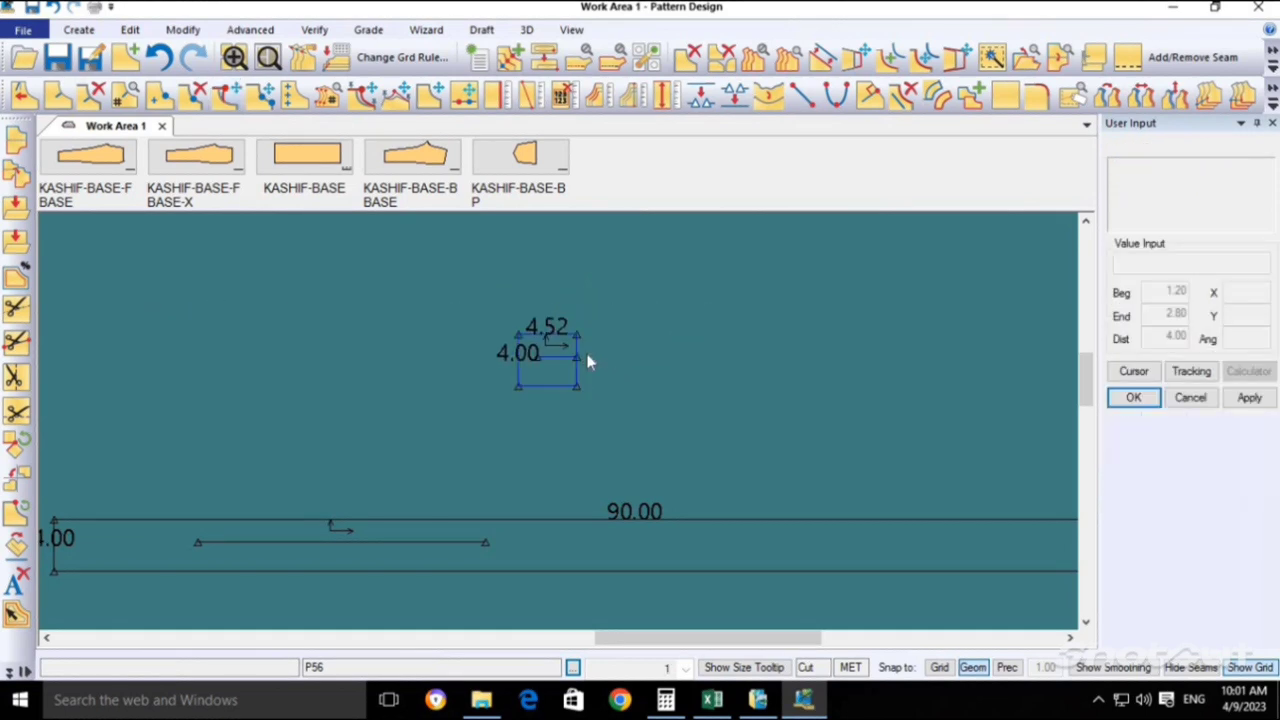
{"action": "scroll", "coordinate": [800, 320], "scroll_direction": "down", "scroll_amount": 3}
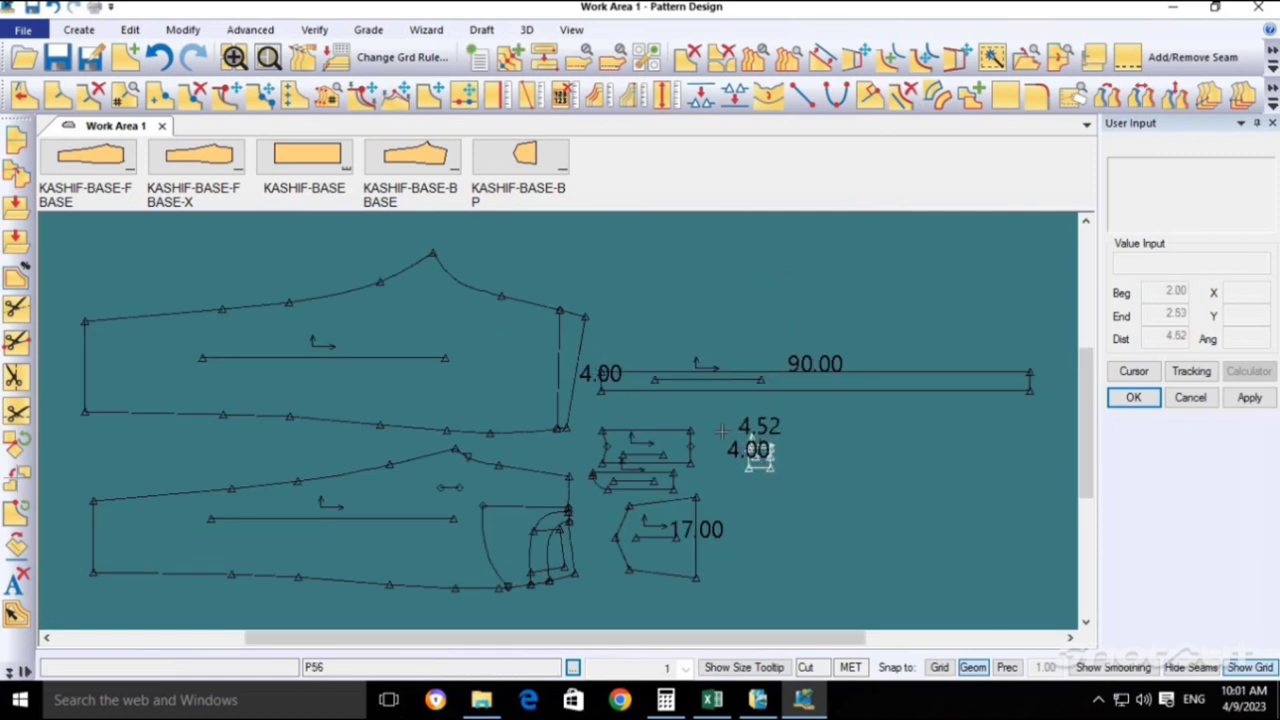
{"action": "left_click", "coordinate": [720, 432]}
{"action": "key", "text": "Escape"}
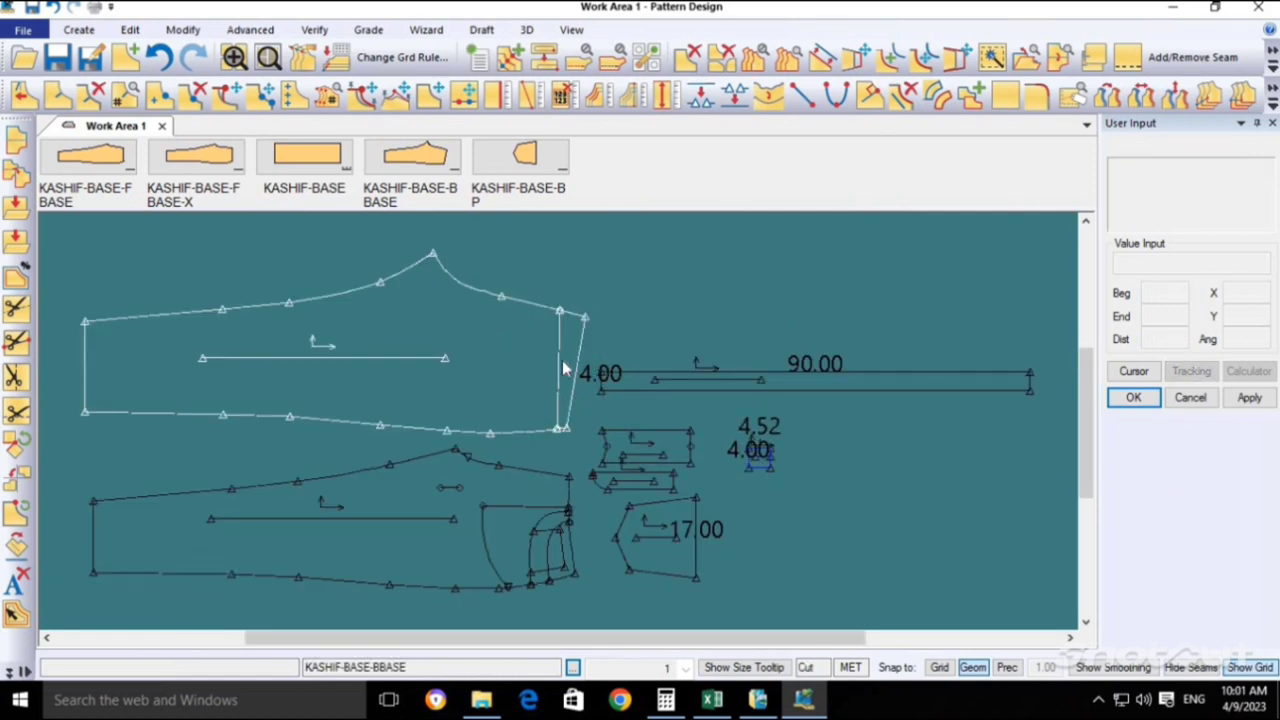
{"action": "left_click", "coordinate": [576, 350]}
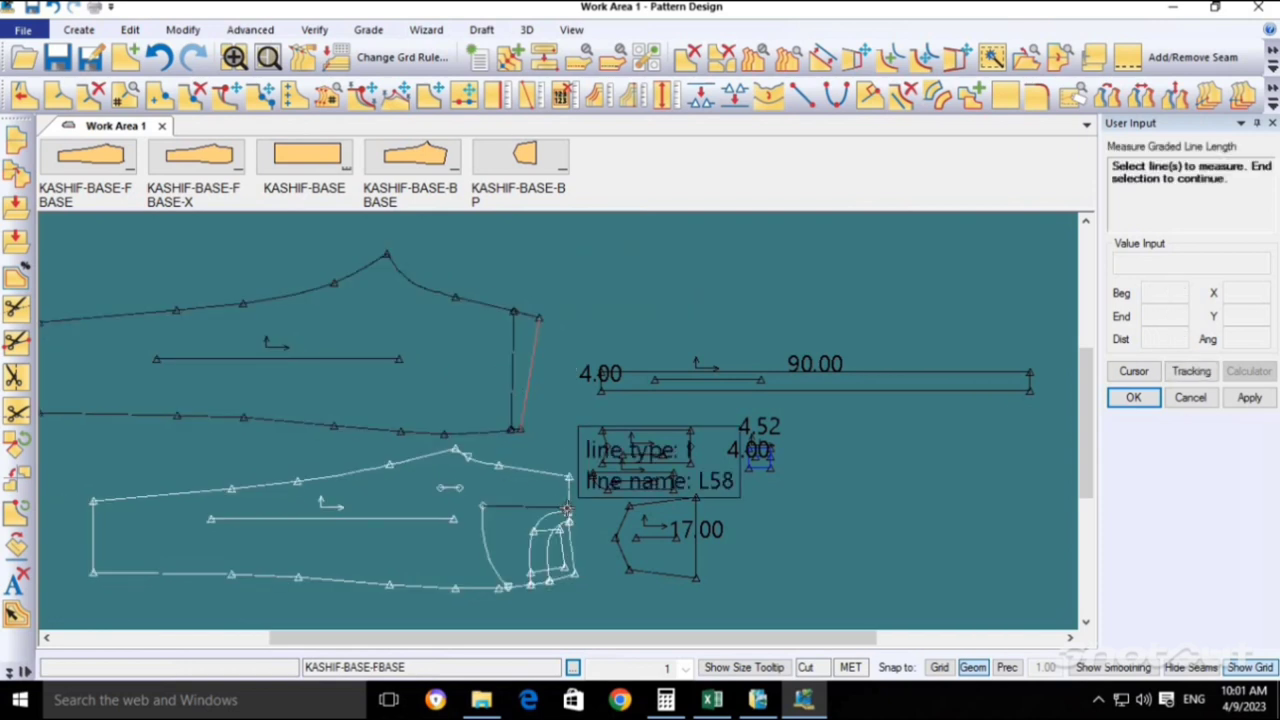
{"action": "scroll", "coordinate": [560, 505], "scroll_direction": "up", "scroll_amount": 2}
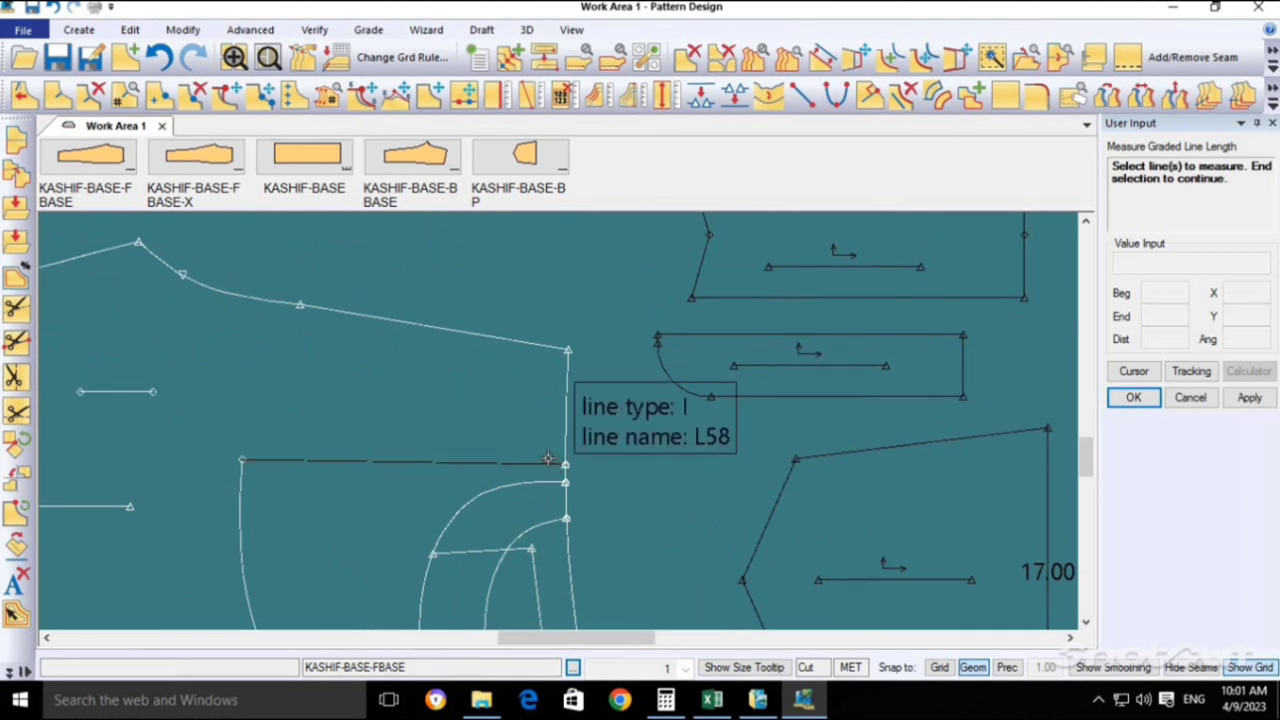
{"action": "left_click", "coordinate": [560, 463]}
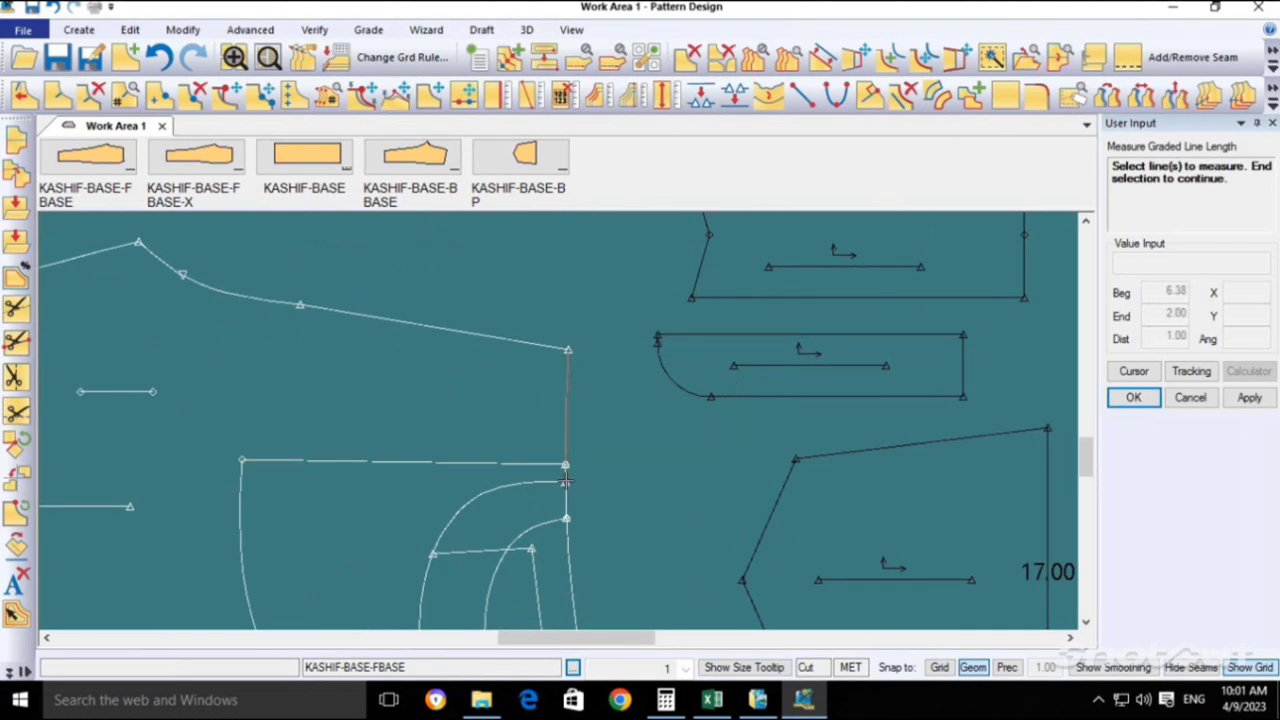
{"action": "scroll", "coordinate": [565, 460], "scroll_direction": "down", "scroll_amount": 2}
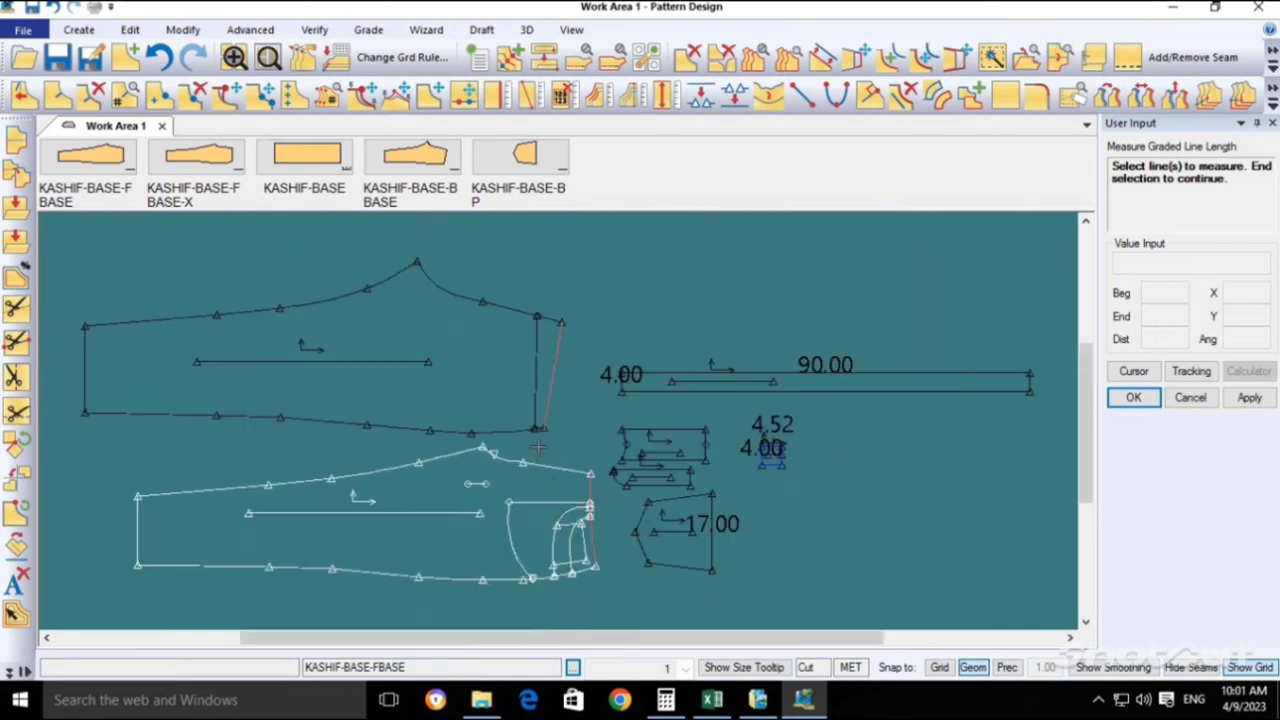
{"action": "right_click", "coordinate": [540, 435]}
{"action": "left_click", "coordinate": [517, 437]}
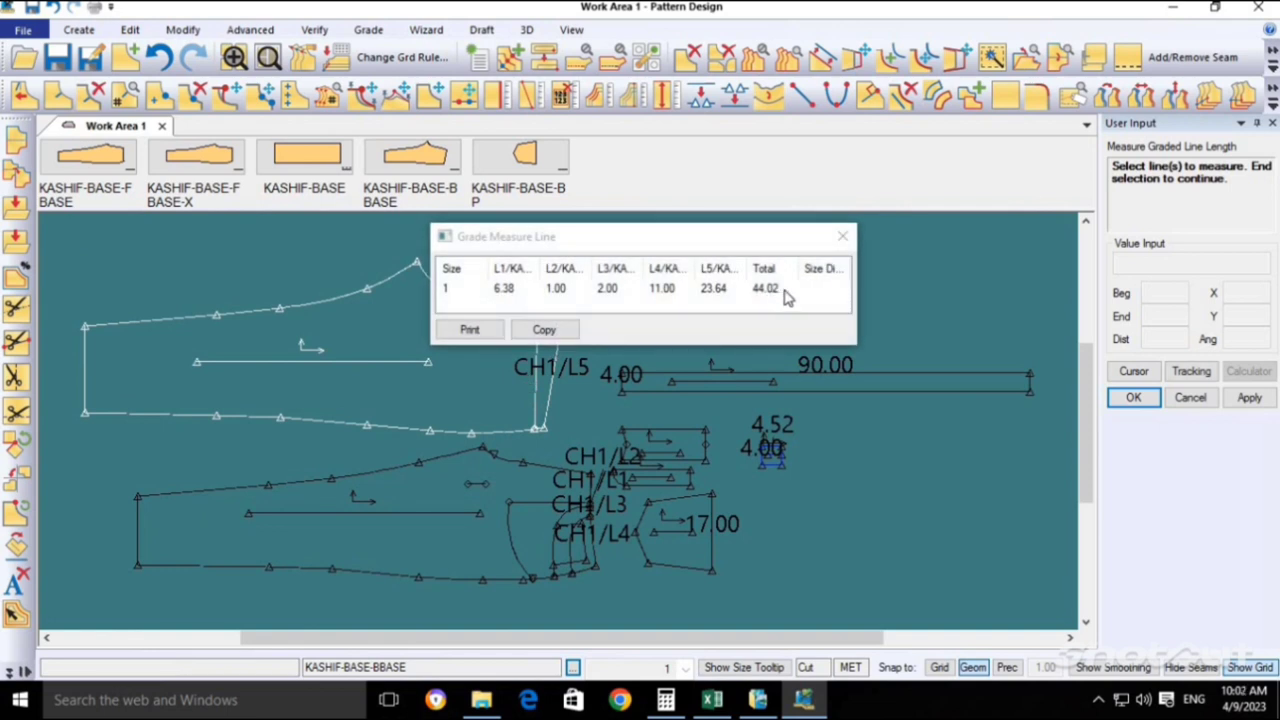
{"action": "key", "text": "Escape"}
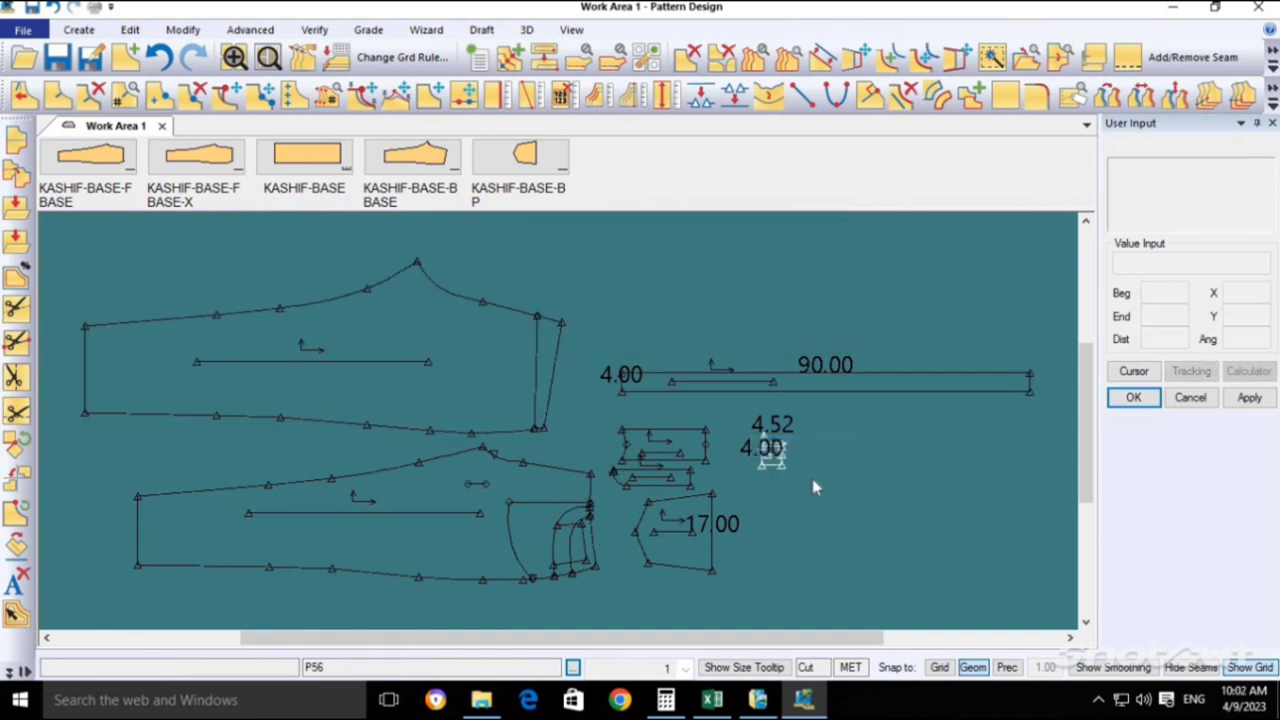
{"action": "scroll", "coordinate": [814, 486], "scroll_direction": "up", "scroll_amount": 2}
{"action": "scroll", "coordinate": [791, 466], "scroll_direction": "up", "scroll_amount": 3}
{"action": "scroll", "coordinate": [768, 469], "scroll_direction": "up", "scroll_amount": 2}
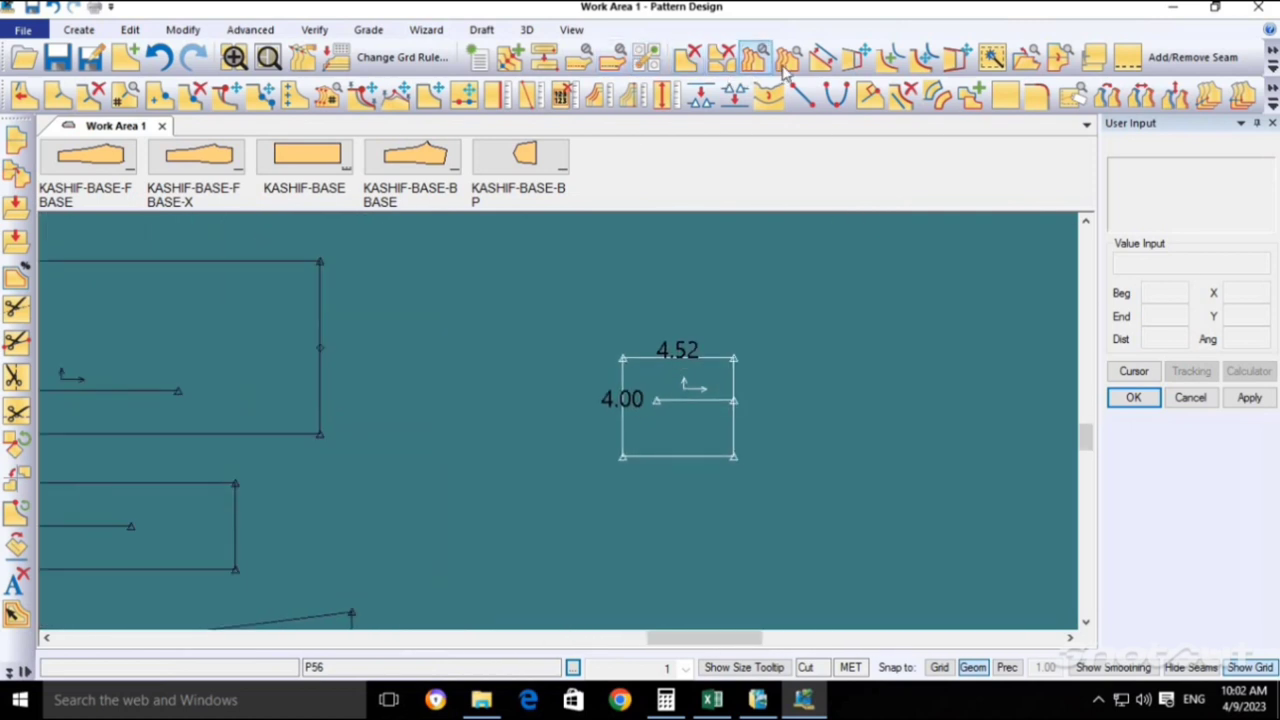
Offset the small rectangle's top 4.52 line to stretch the piece to 44.00 long.
{"action": "left_click", "coordinate": [857, 57]}
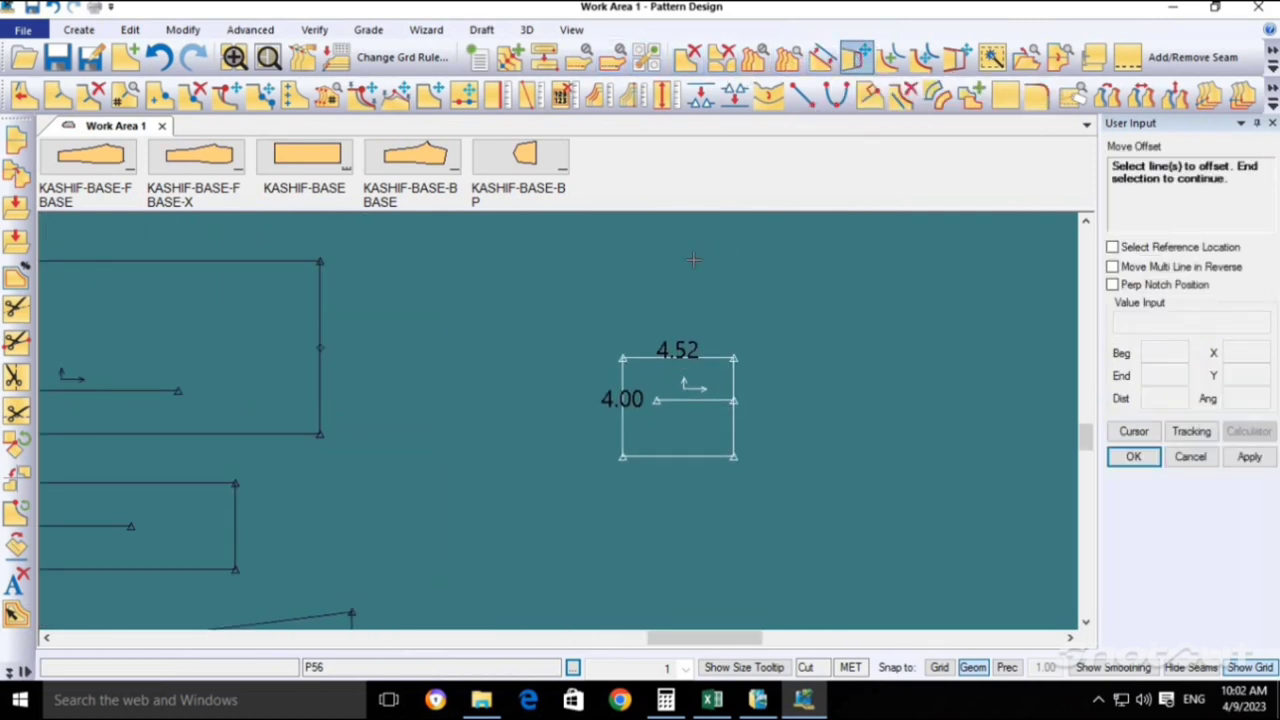
{"action": "left_click", "coordinate": [680, 358]}
{"action": "right_click", "coordinate": [697, 461]}
{"action": "left_click", "coordinate": [697, 466]}
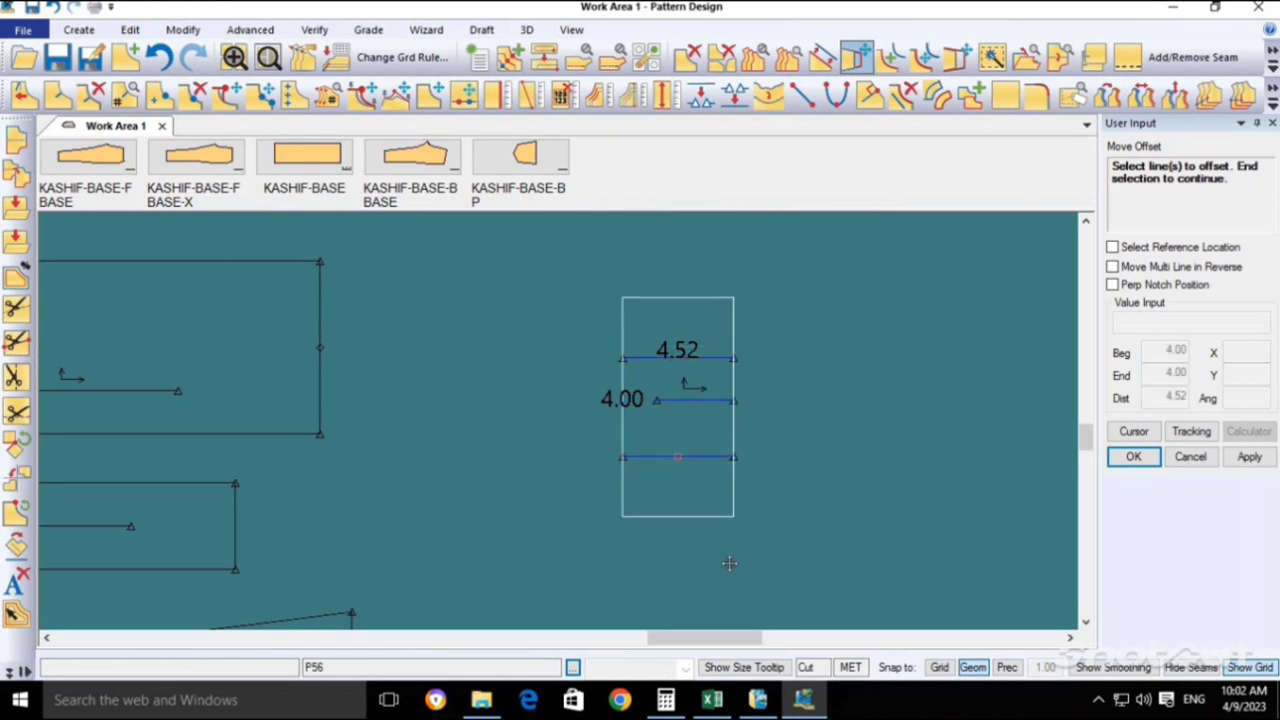
{"action": "right_click", "coordinate": [731, 569]}
{"action": "left_click", "coordinate": [731, 568]}
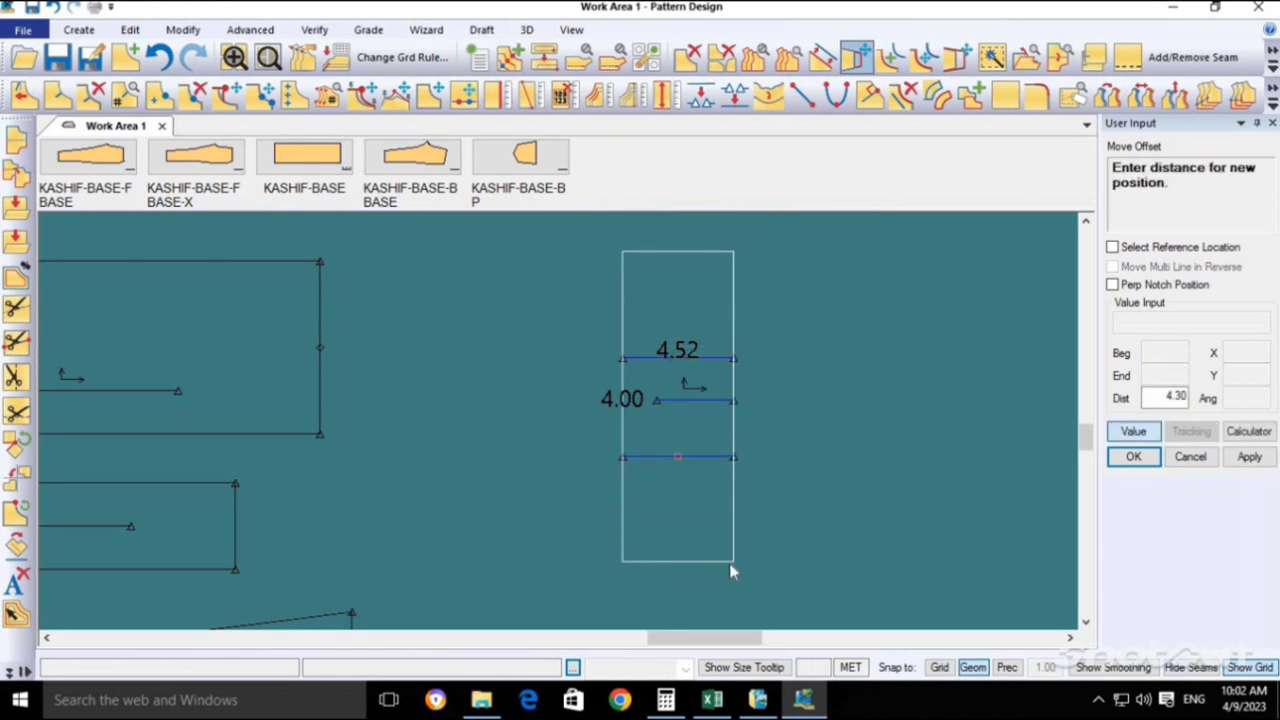
{"action": "left_click", "coordinate": [692, 527]}
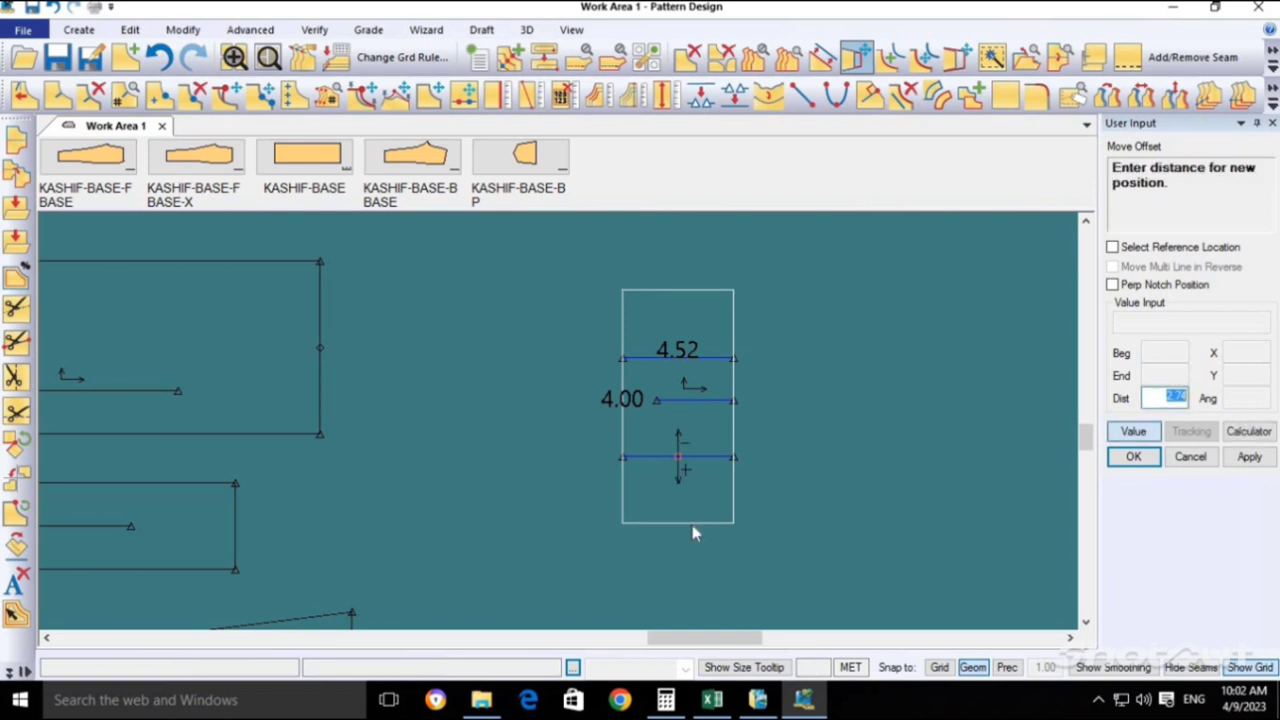
{"action": "type", "text": "4.0"}
{"action": "key", "text": "Return"}
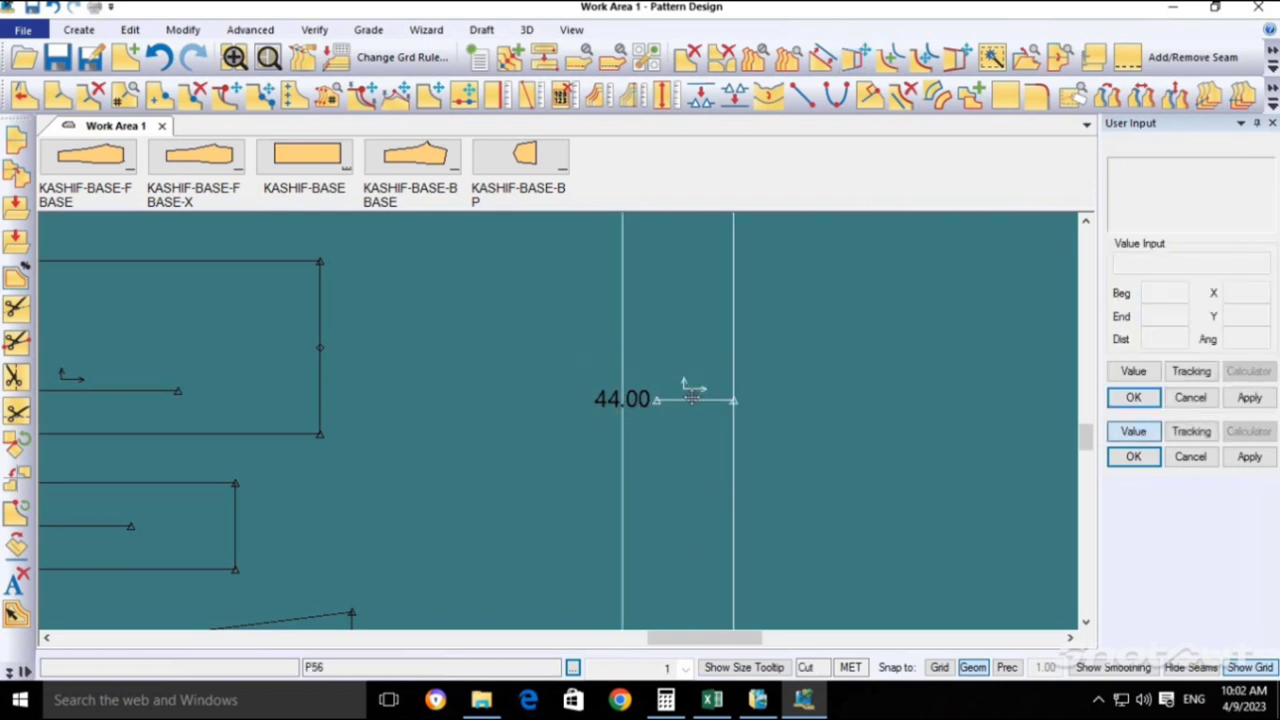
Move the 44.00 strip lower and read its left side's graded length of 44.00.
{"action": "scroll", "coordinate": [765, 470], "scroll_direction": "down", "scroll_amount": 5}
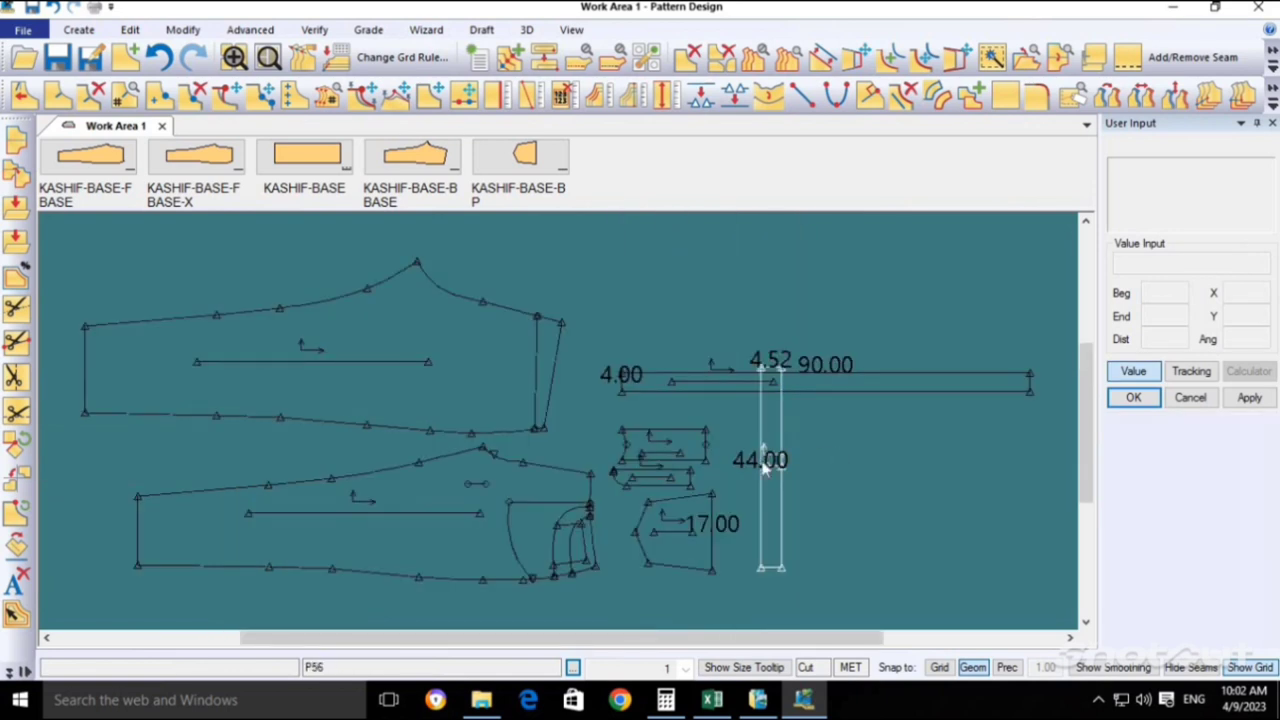
{"action": "left_click_drag", "start_coordinate": [765, 470], "coordinate": [838, 537]}
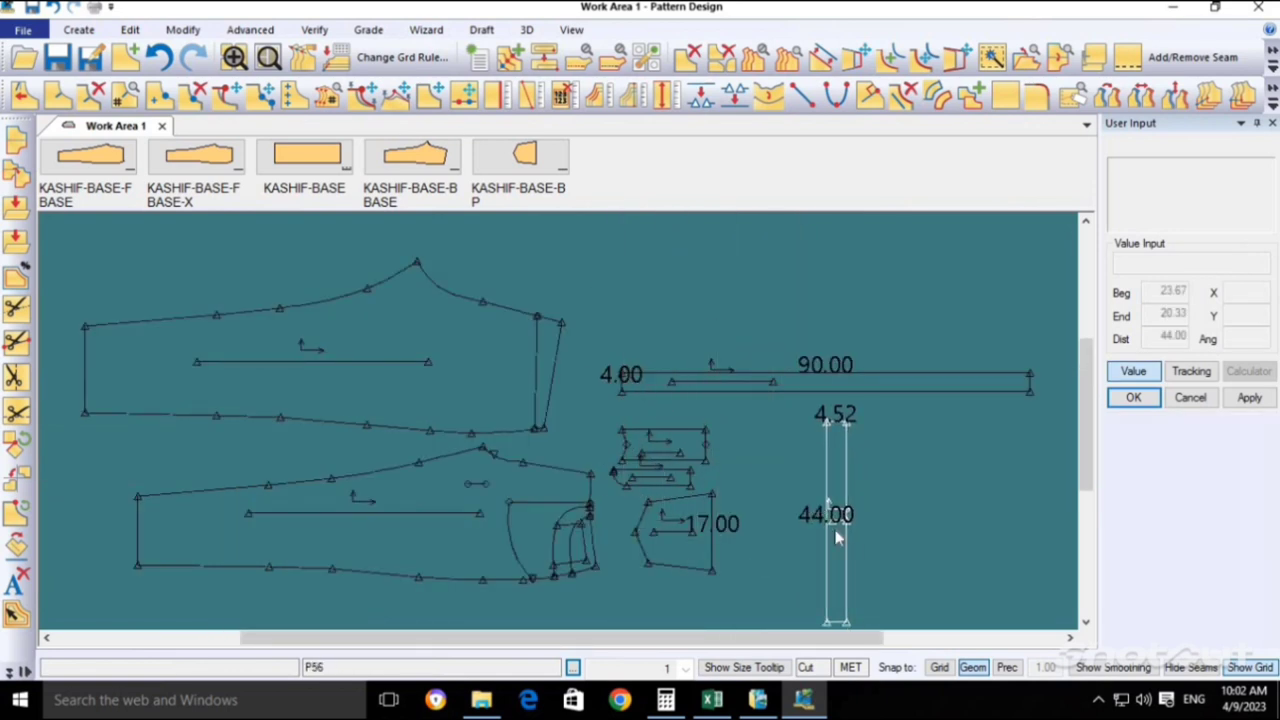
{"action": "scroll", "coordinate": [862, 565], "scroll_direction": "up", "scroll_amount": 1}
{"action": "scroll", "coordinate": [825, 537], "scroll_direction": "up", "scroll_amount": 1}
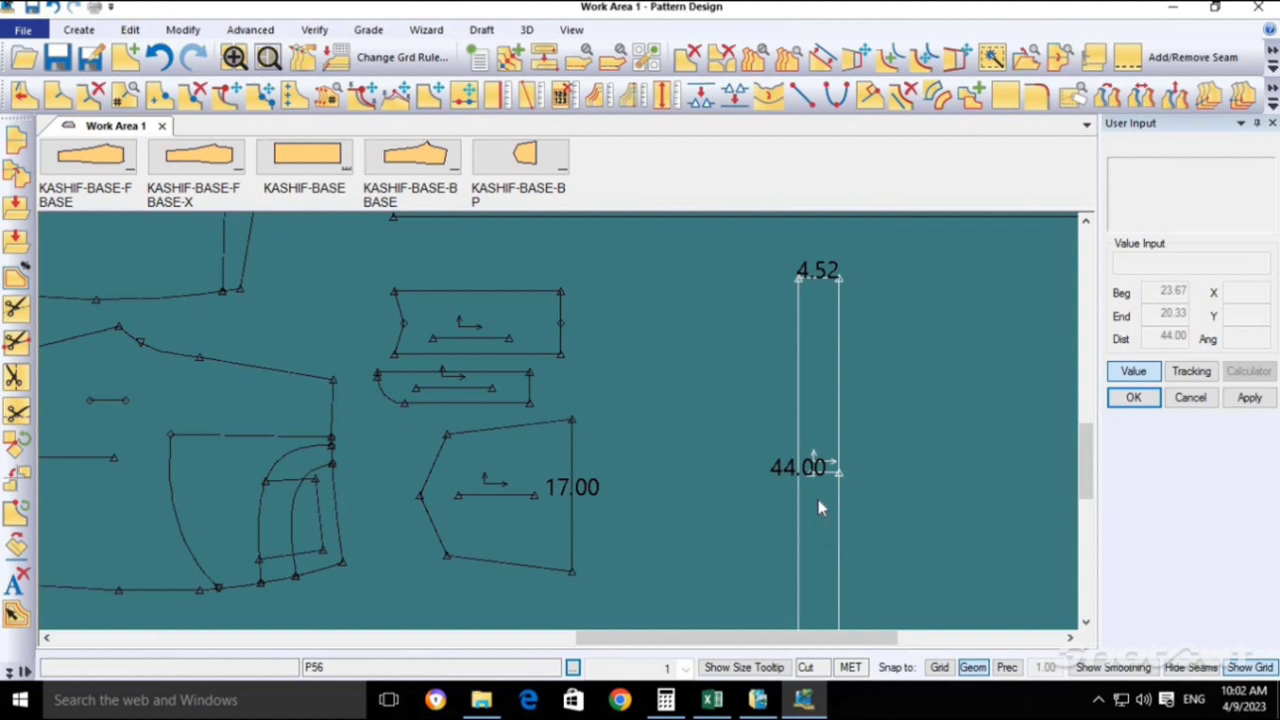
{"action": "left_click", "coordinate": [798, 404]}
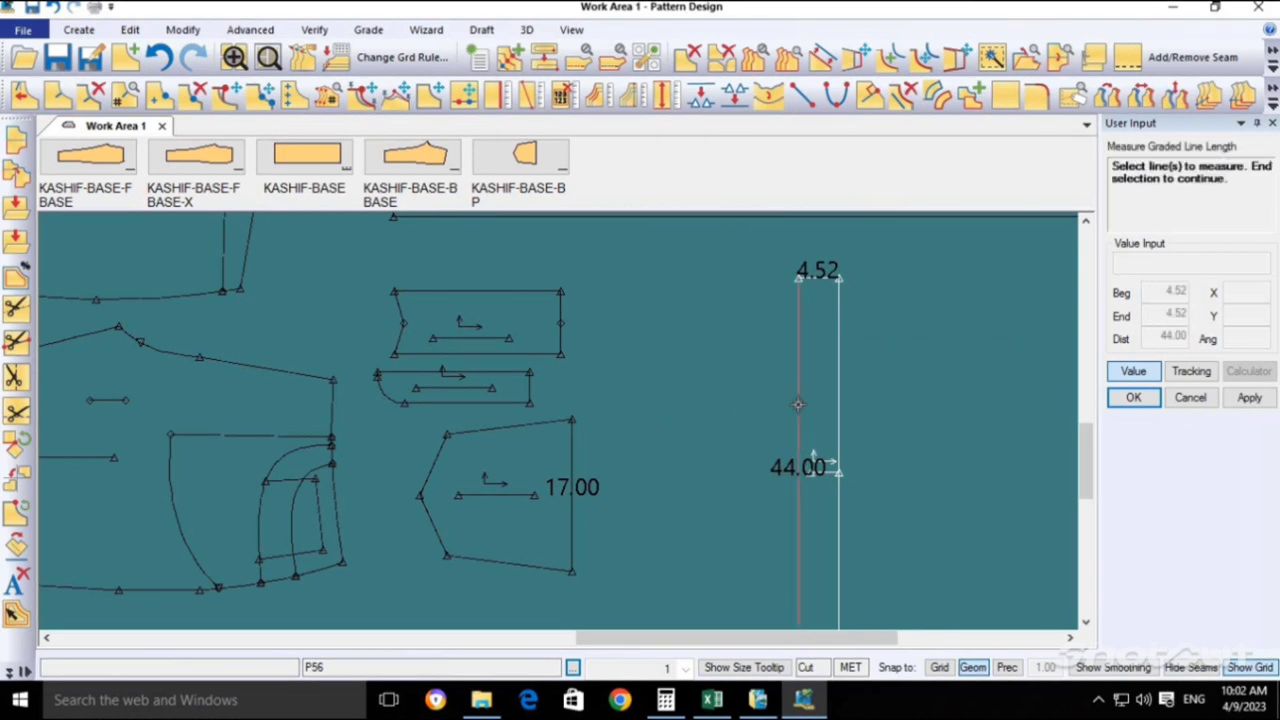
{"action": "right_click", "coordinate": [798, 404]}
{"action": "left_click", "coordinate": [765, 406]}
{"action": "right_click", "coordinate": [668, 422]}
{"action": "left_click", "coordinate": [660, 427]}
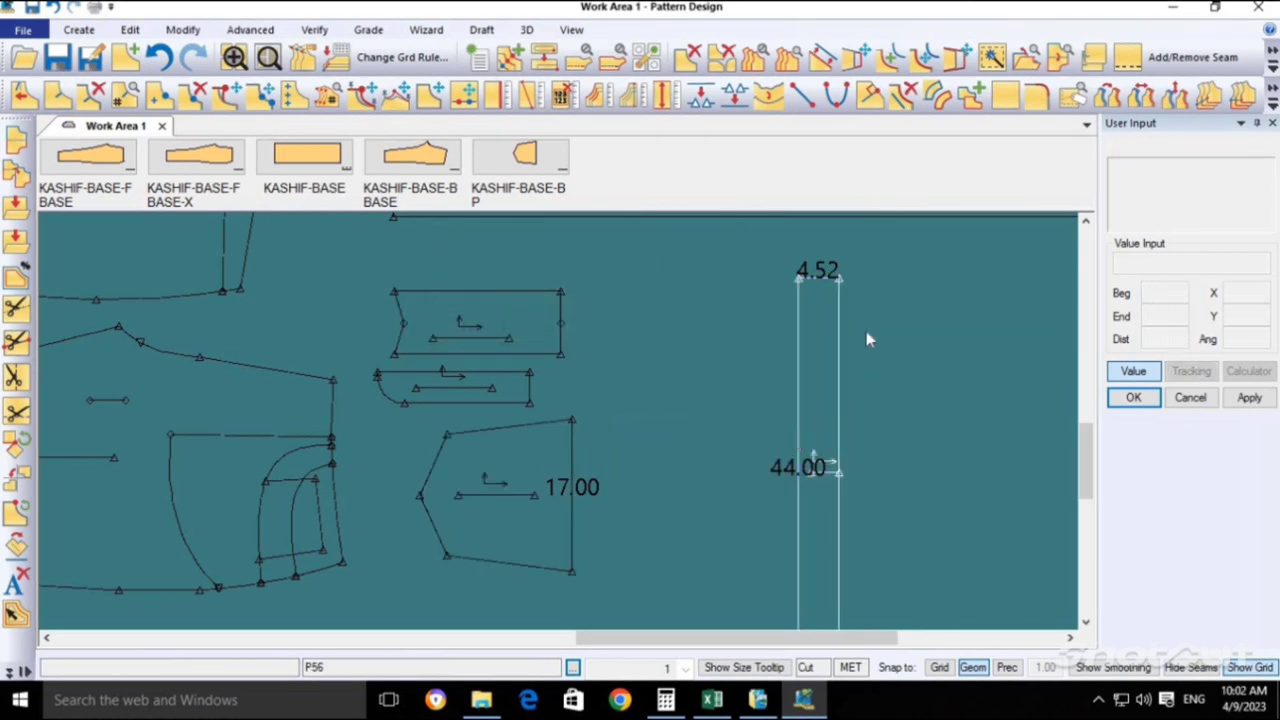
{"action": "scroll", "coordinate": [810, 485], "scroll_direction": "down", "scroll_amount": 2}
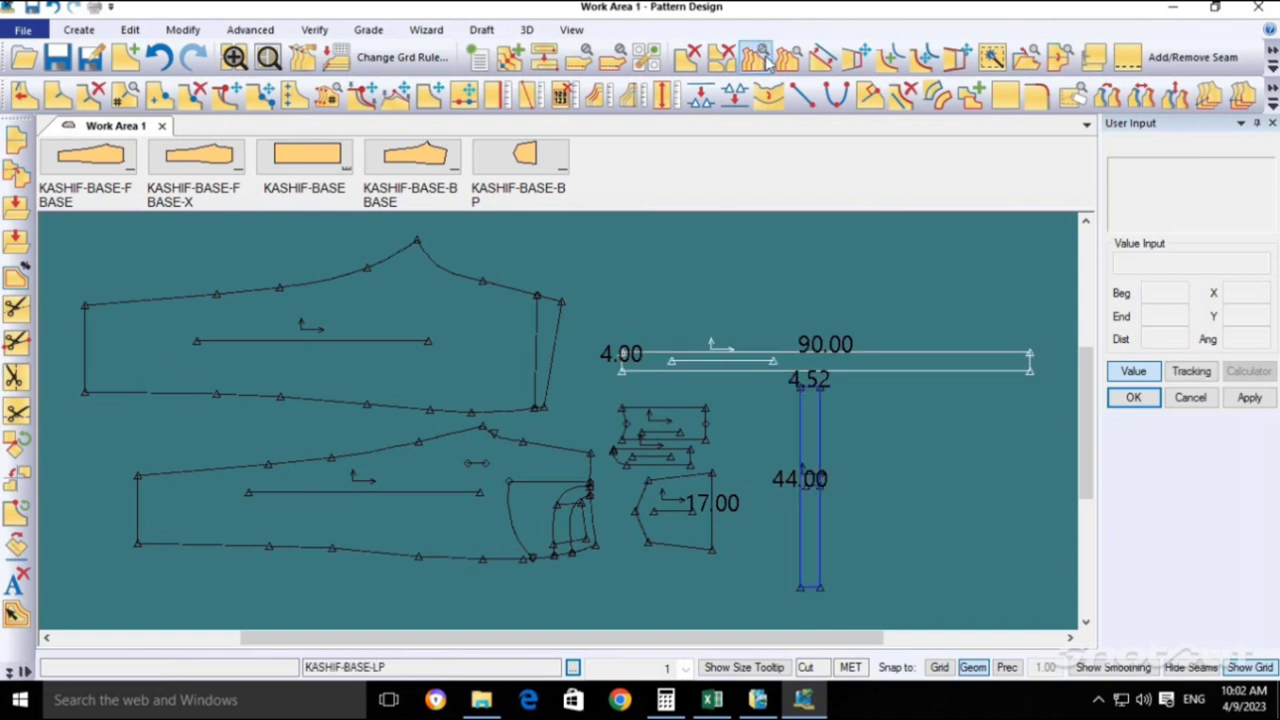
Offset the strip's side line so its width changes from 4.52 to 4.50.
{"action": "left_click", "coordinate": [856, 57]}
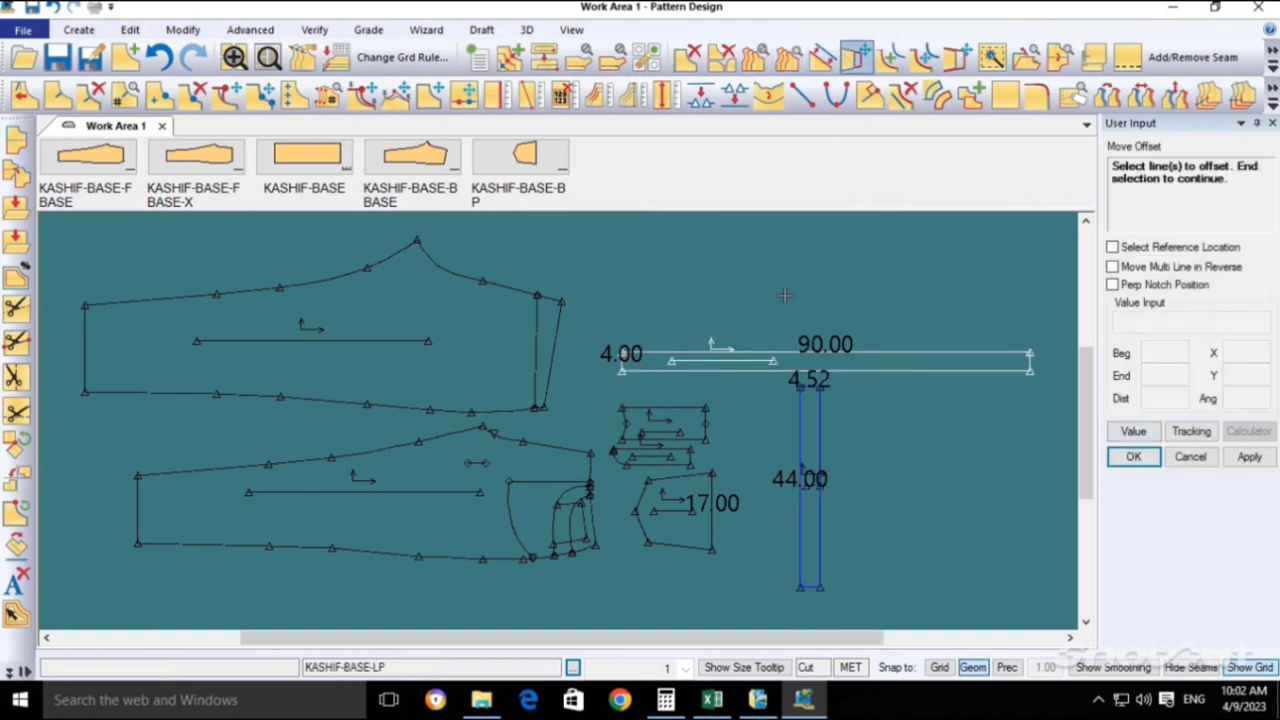
{"action": "left_click", "coordinate": [826, 407]}
{"action": "right_click", "coordinate": [828, 408]}
{"action": "left_click", "coordinate": [886, 410]}
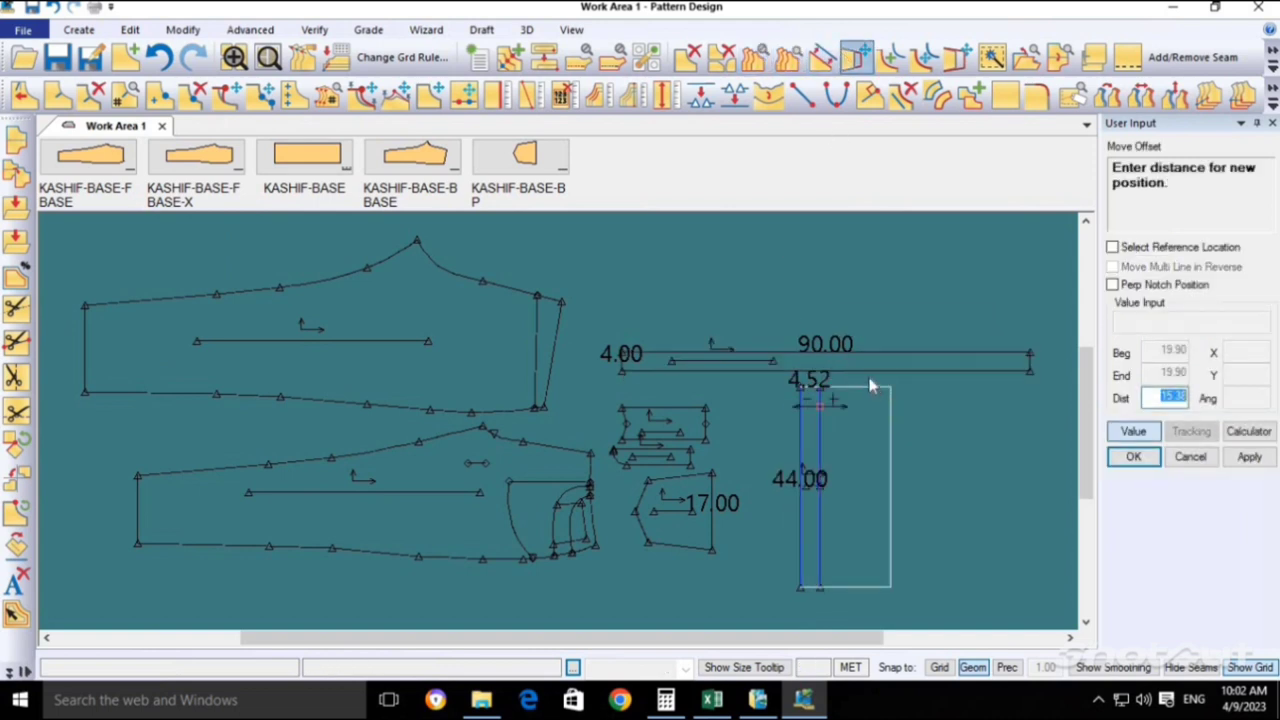
{"action": "key", "text": "BackSpace"}
{"action": "key", "text": "Return"}
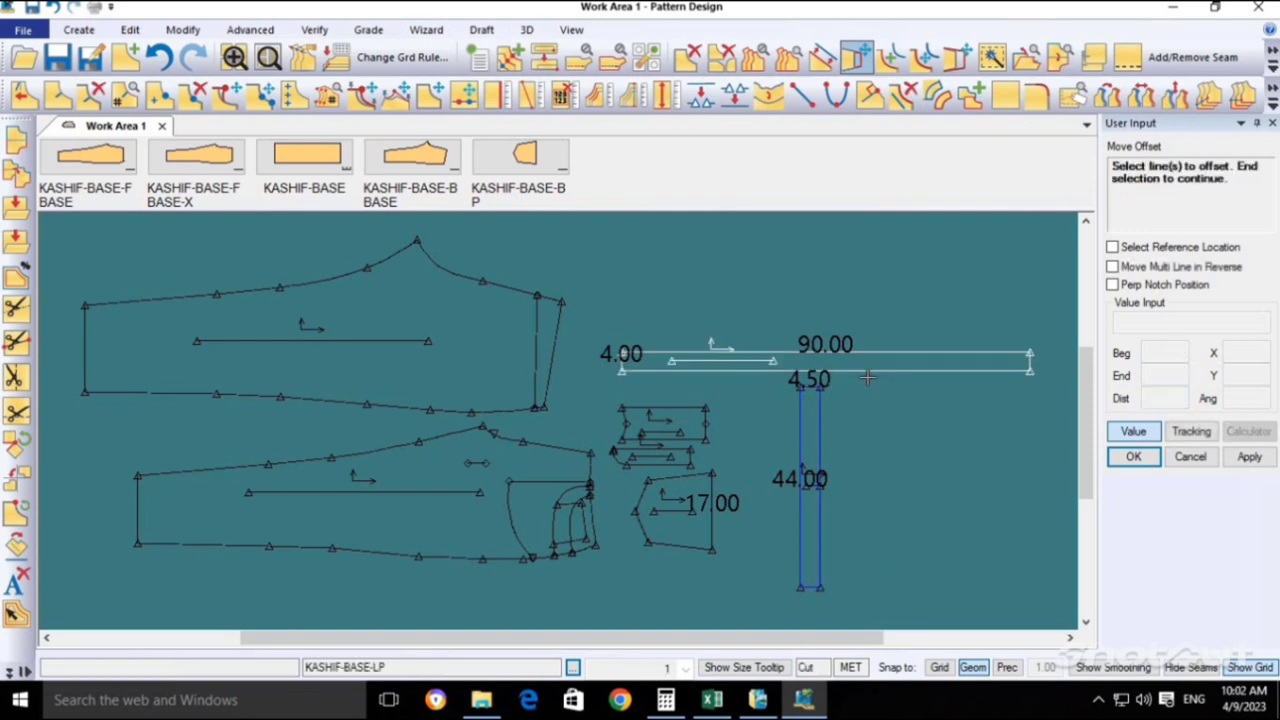
{"action": "right_click", "coordinate": [775, 416]}
{"action": "left_click", "coordinate": [837, 428]}
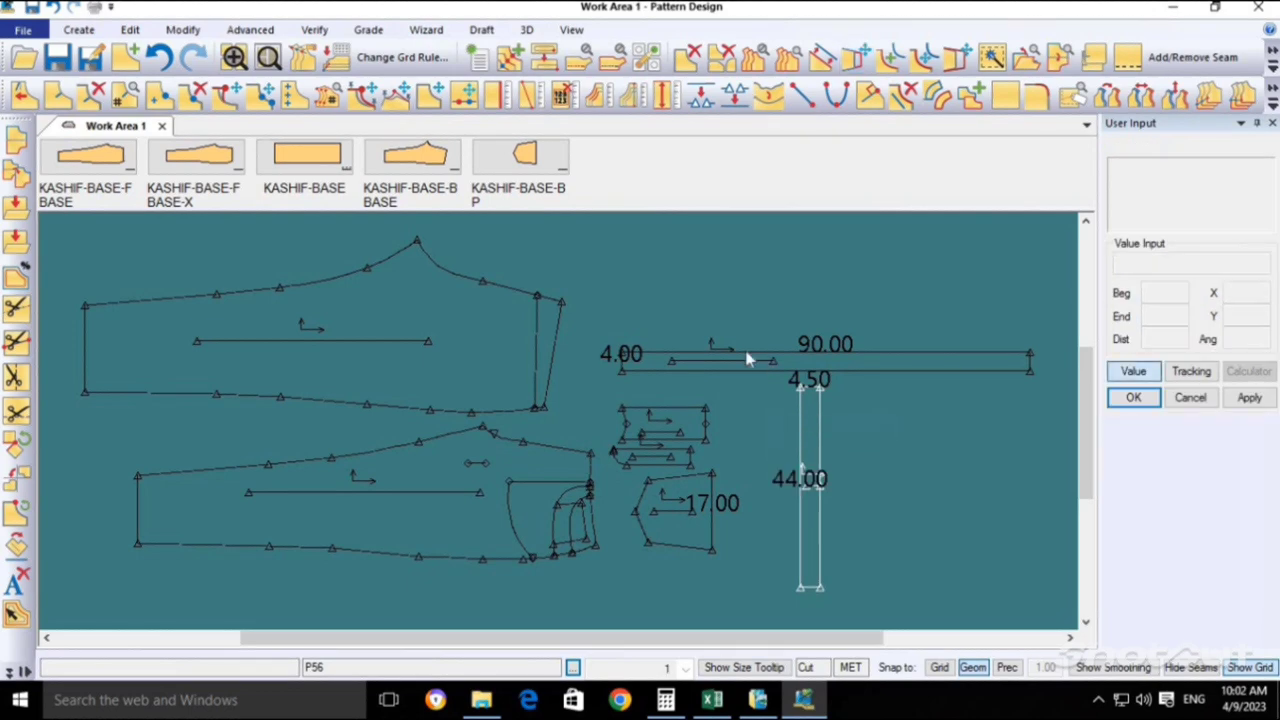
{"action": "left_click", "coordinate": [795, 387]}
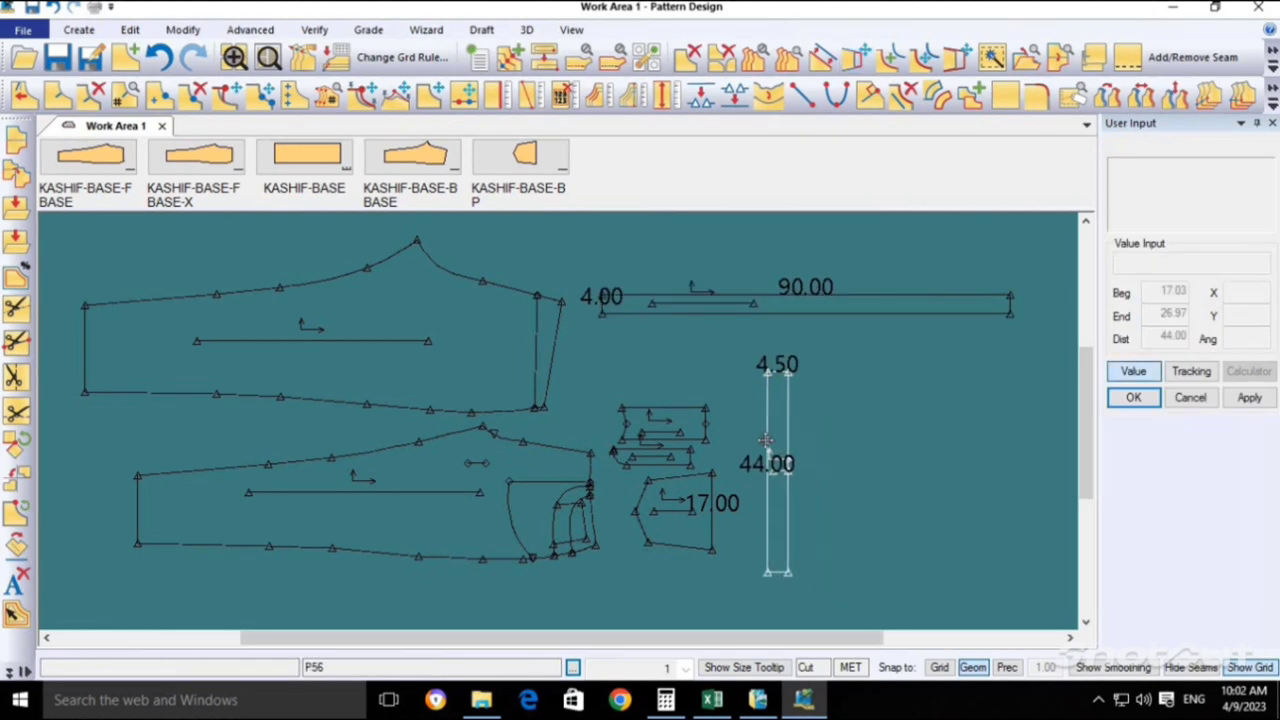
{"action": "scroll", "coordinate": [772, 515], "scroll_direction": "up", "scroll_amount": 1}
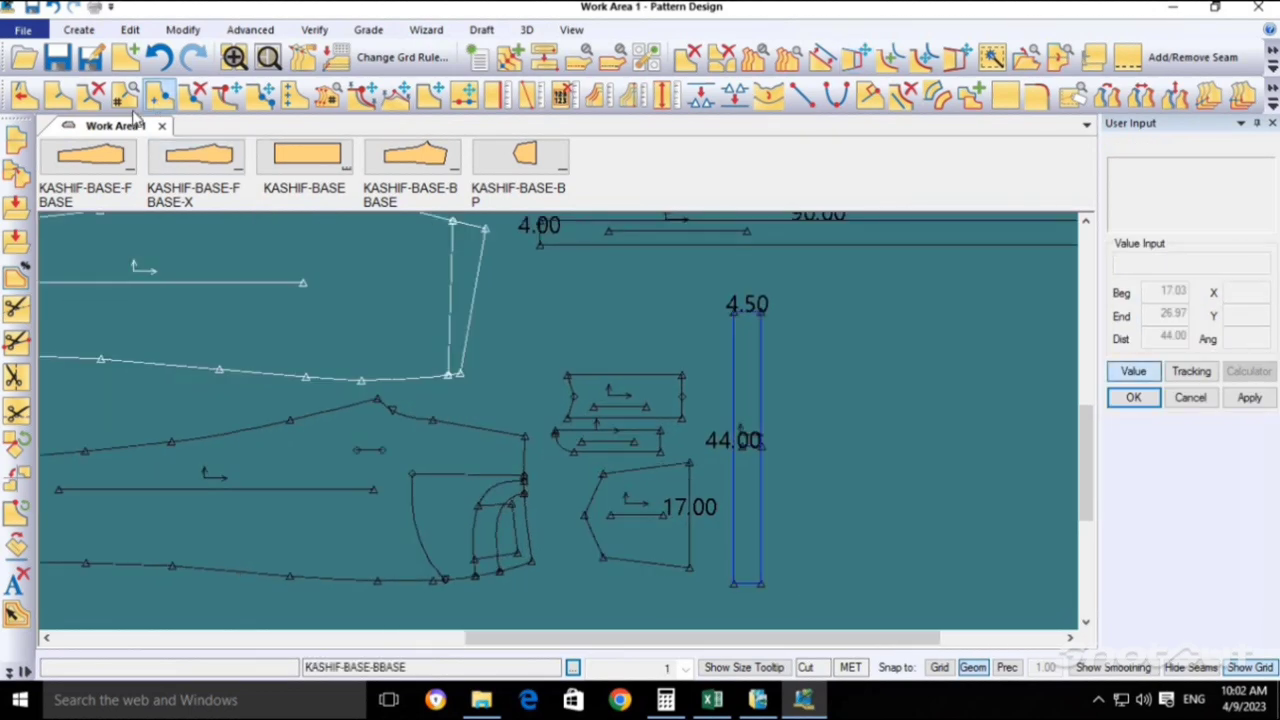
{"action": "left_click", "coordinate": [90, 57]}
Save the 4.50 by 44.00 strip as KASHIF-BASE-WB in the G: pattern storage folder.
{"action": "left_click", "coordinate": [735, 372]}
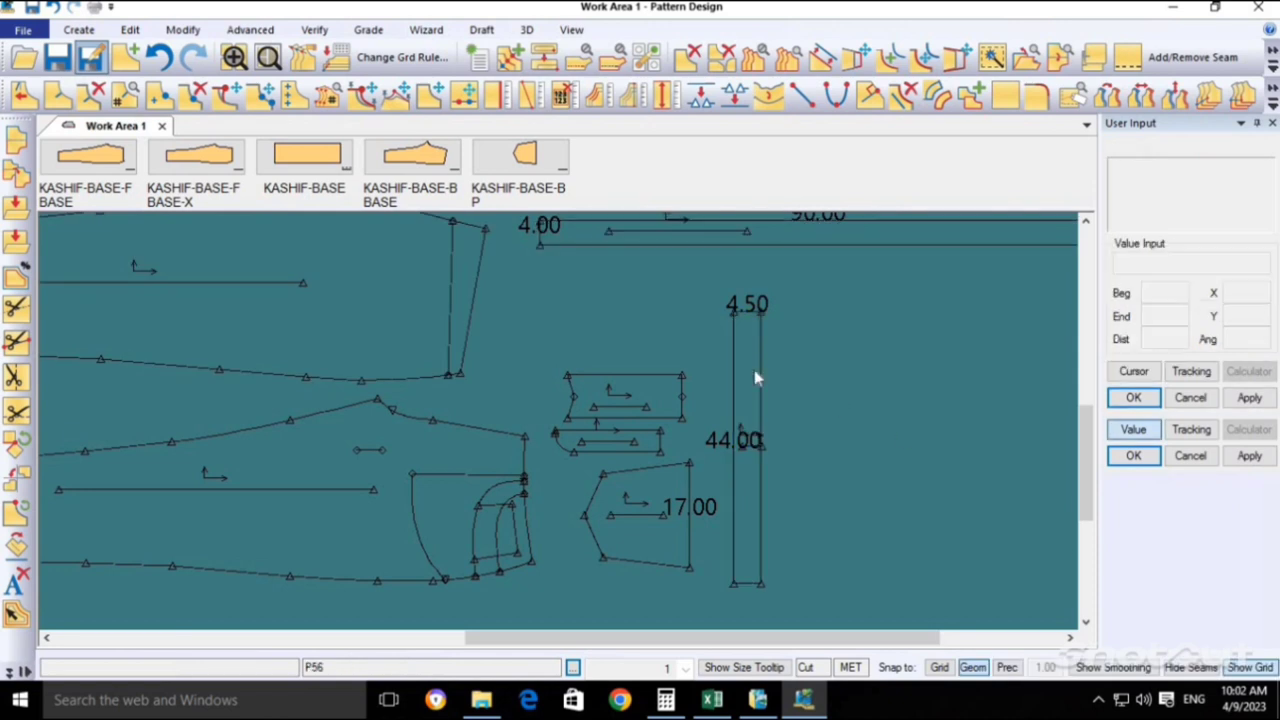
{"action": "type", "text": "KASHIF-BASE-FBASE"}
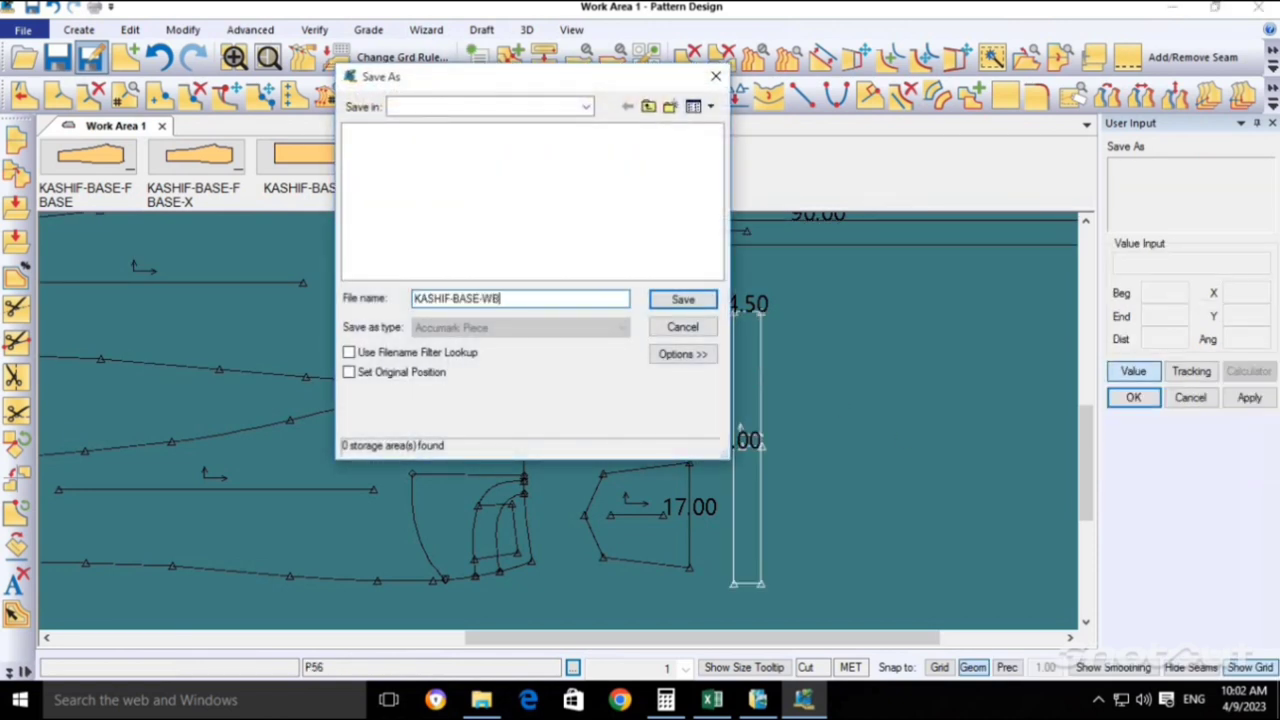
{"action": "left_click", "coordinate": [552, 106]}
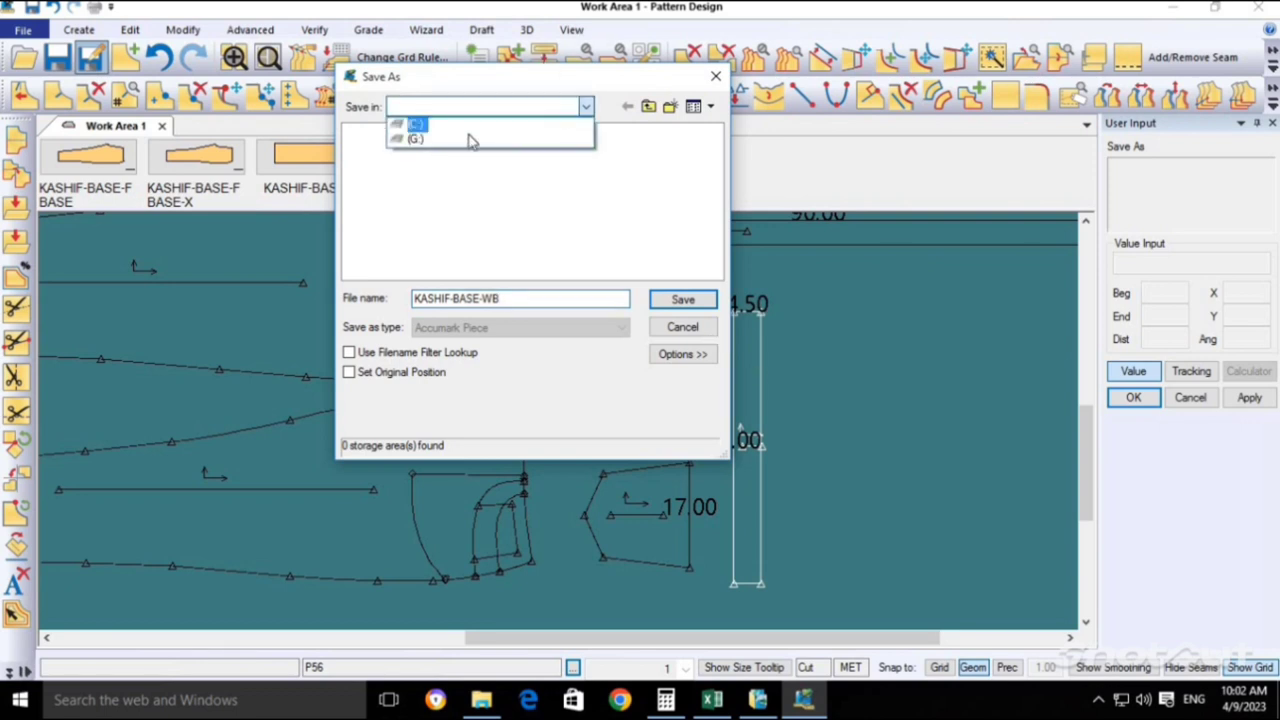
{"action": "left_click", "coordinate": [462, 141]}
{"action": "double_click", "coordinate": [384, 166]}
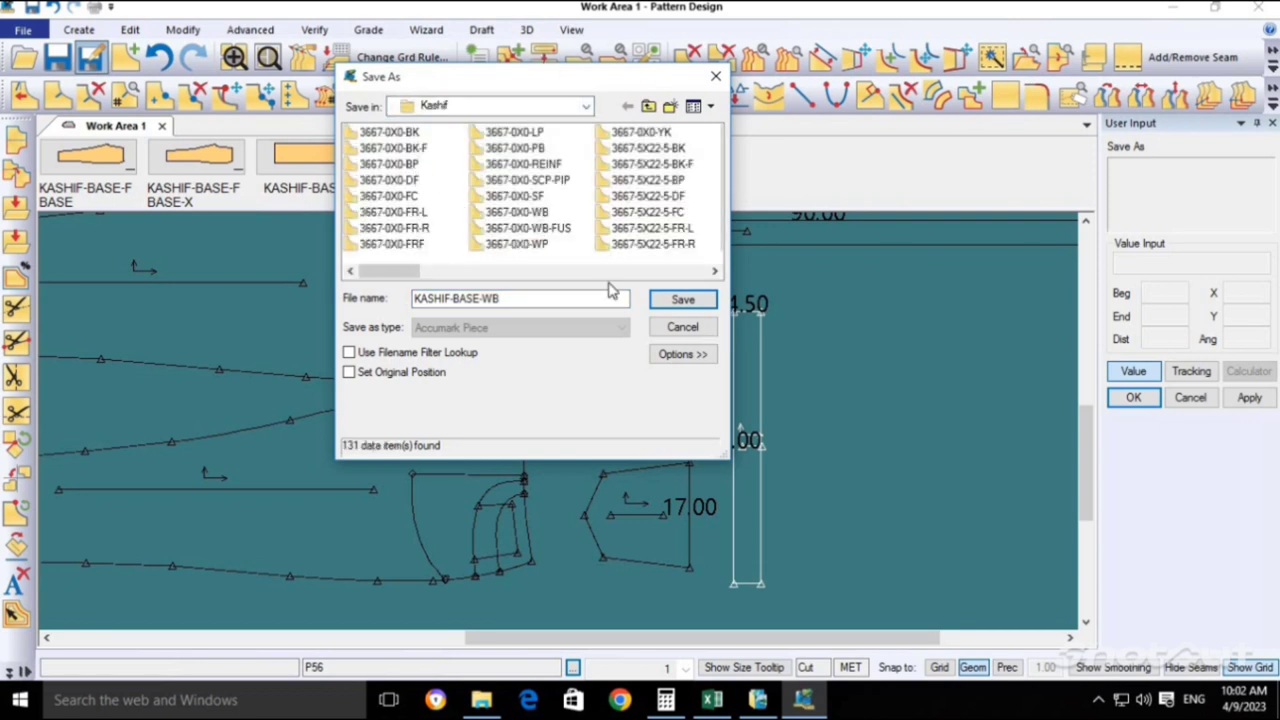
{"action": "left_click", "coordinate": [682, 299]}
{"action": "right_click", "coordinate": [767, 378]}
{"action": "left_click", "coordinate": [806, 387]}
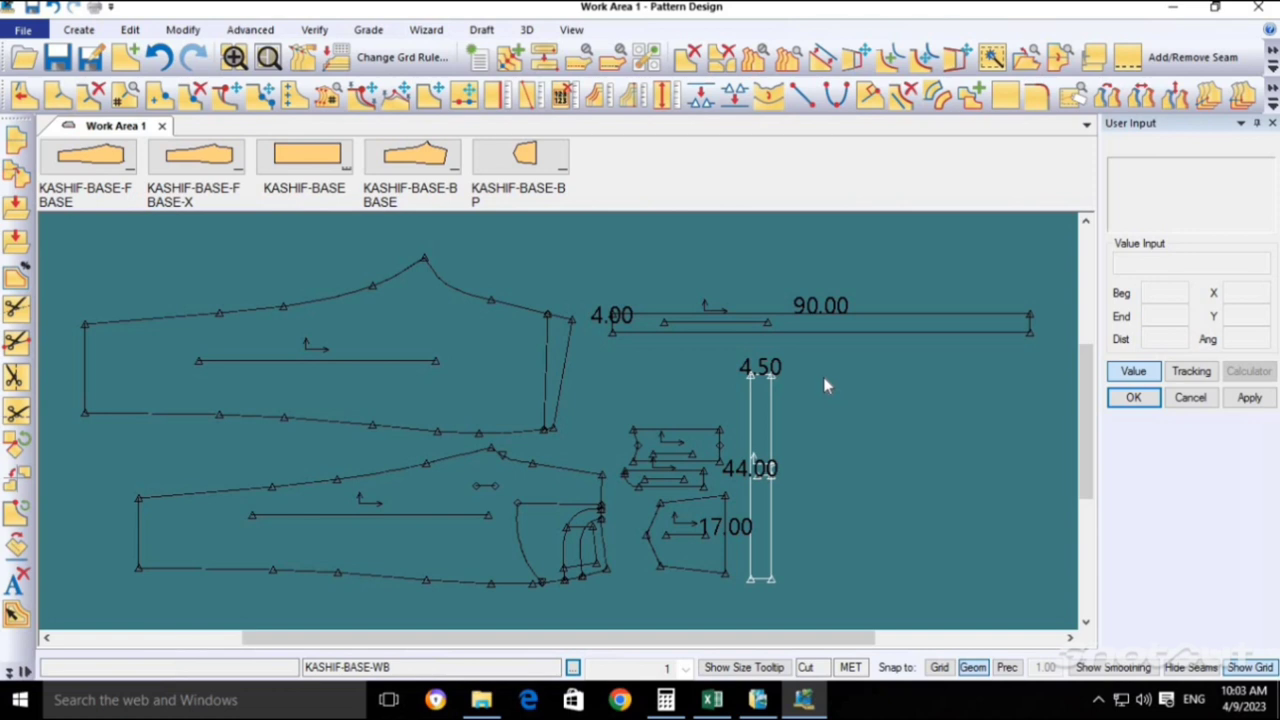
Send the LP strip, WB waistband, DF and SF pieces to the piece menu.
{"action": "left_click", "coordinate": [790, 325]}
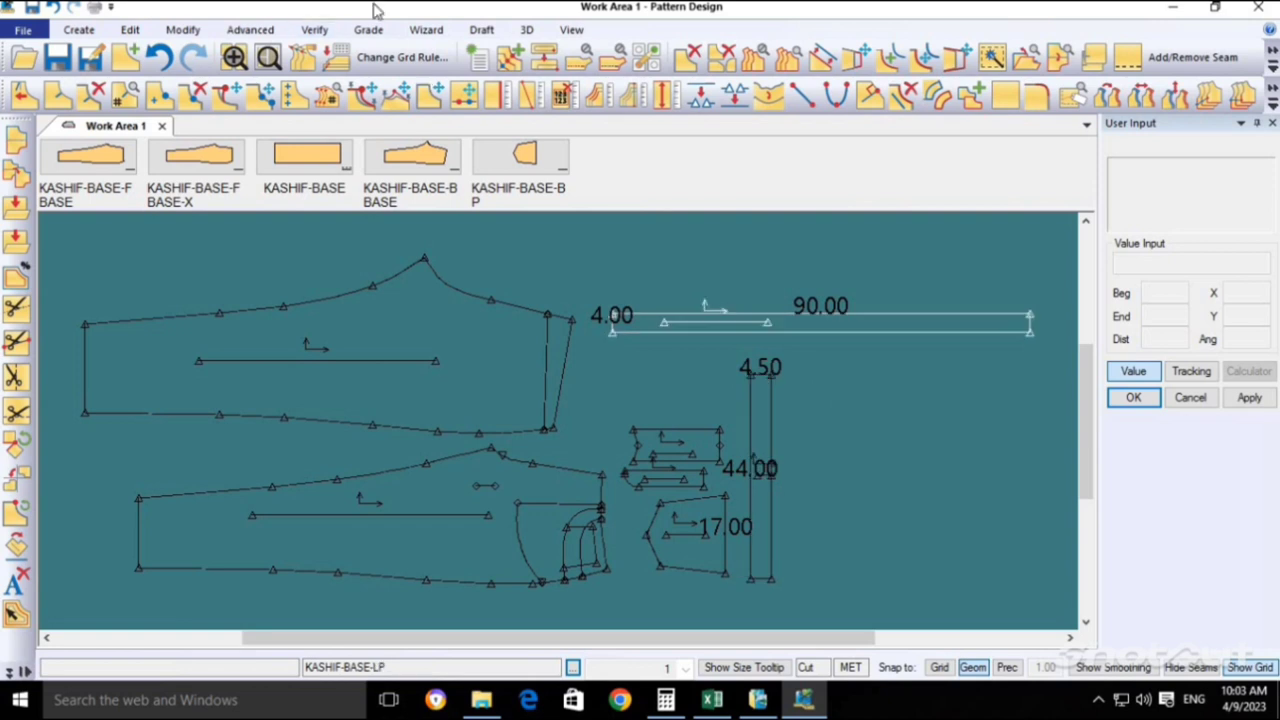
{"action": "right_click", "coordinate": [729, 321]}
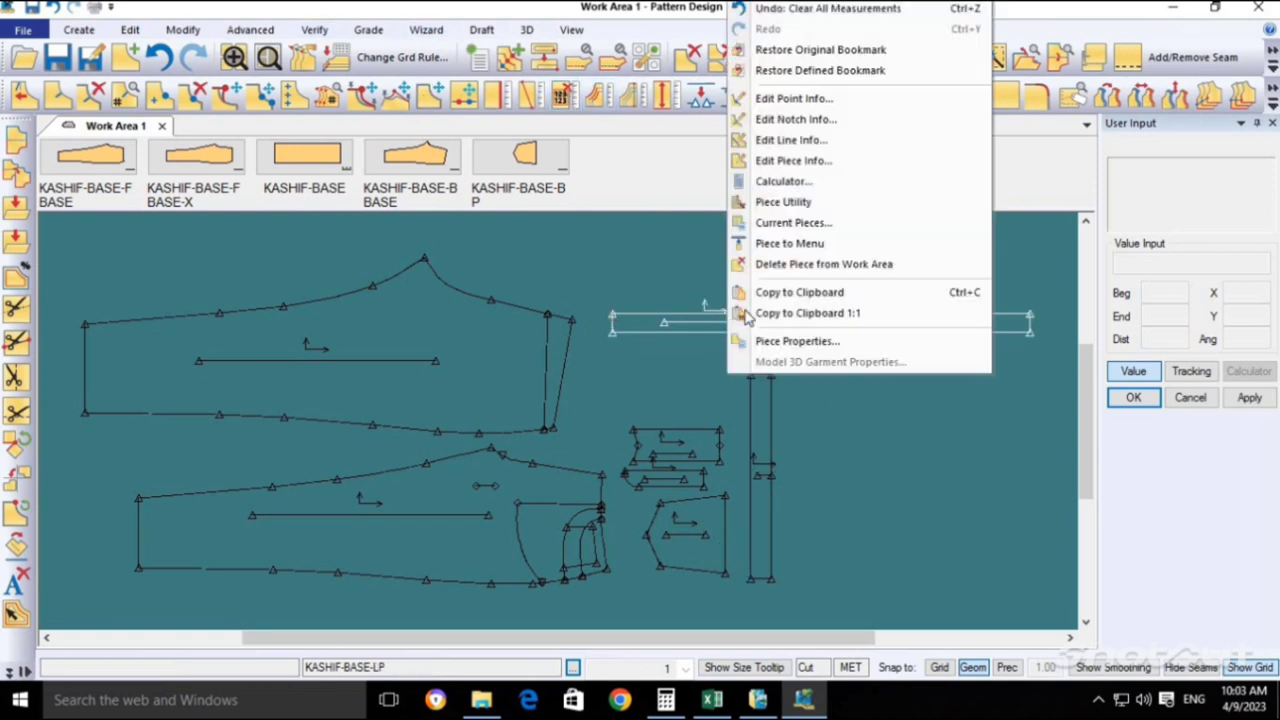
{"action": "left_click", "coordinate": [797, 245]}
{"action": "left_click", "coordinate": [762, 440]}
{"action": "right_click", "coordinate": [764, 432]}
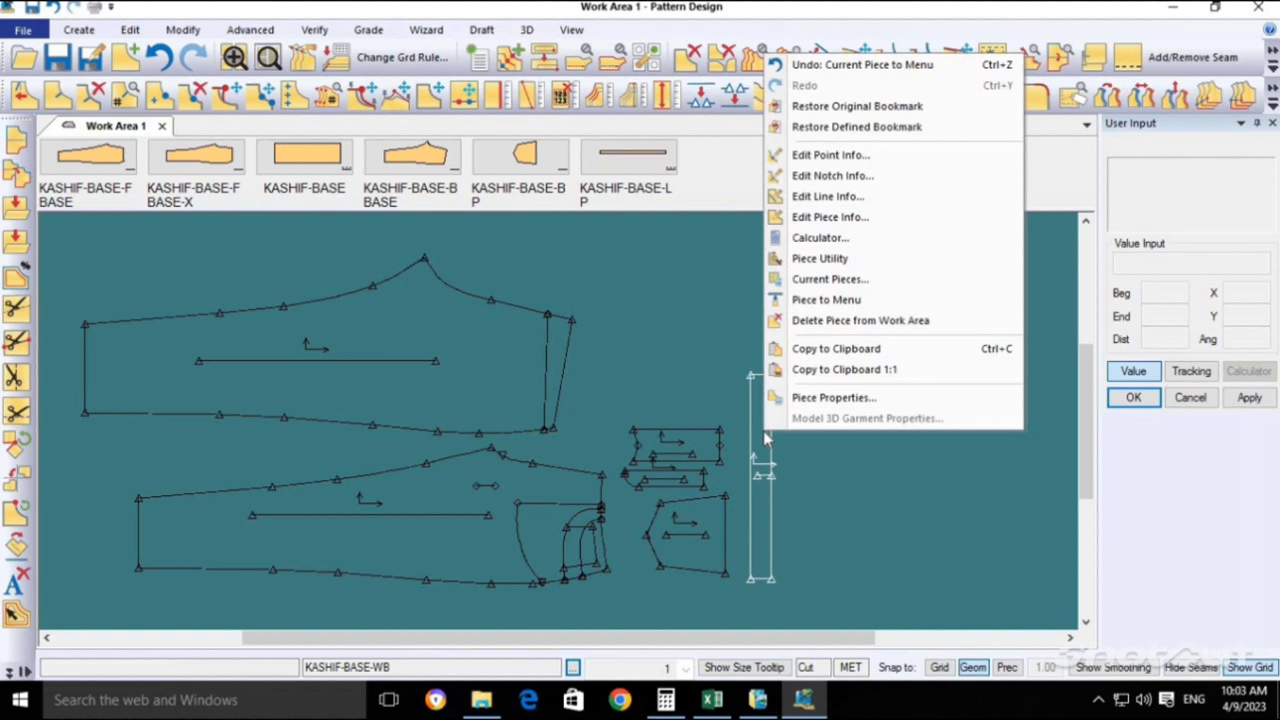
{"action": "left_click", "coordinate": [845, 300]}
{"action": "left_click", "coordinate": [690, 466]}
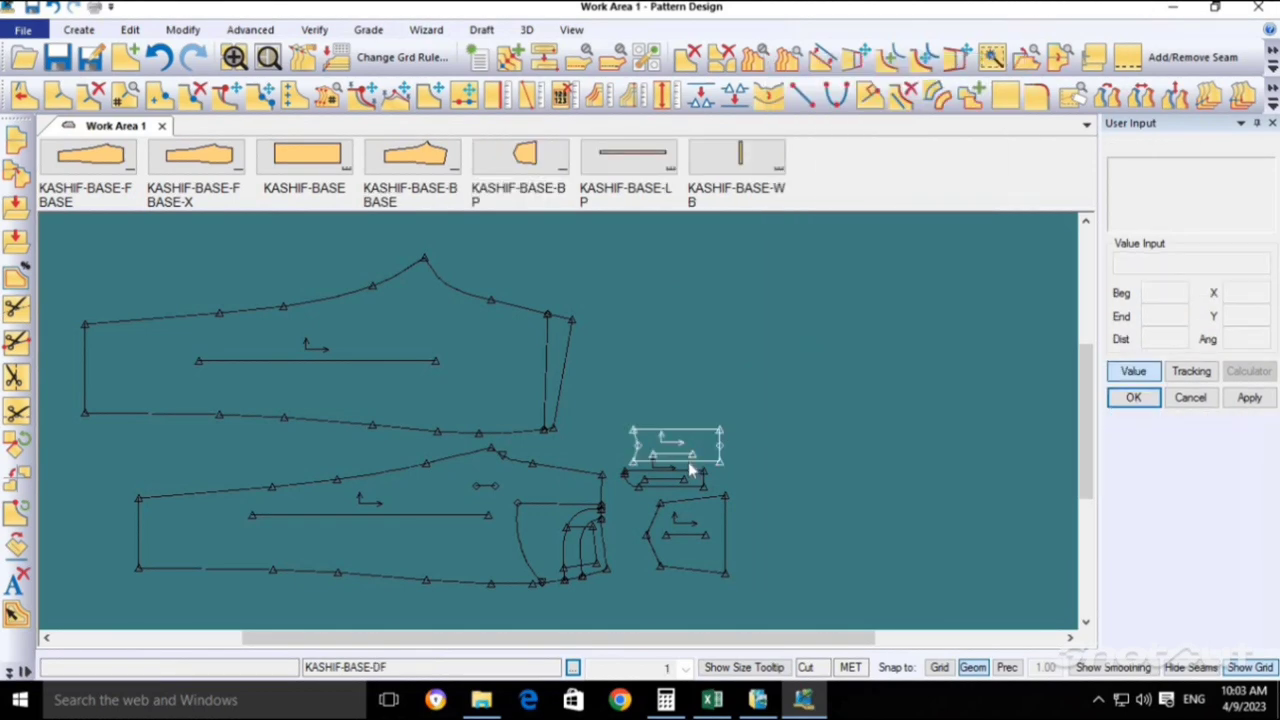
{"action": "right_click", "coordinate": [690, 468]}
{"action": "left_click", "coordinate": [722, 329]}
{"action": "left_click", "coordinate": [665, 465]}
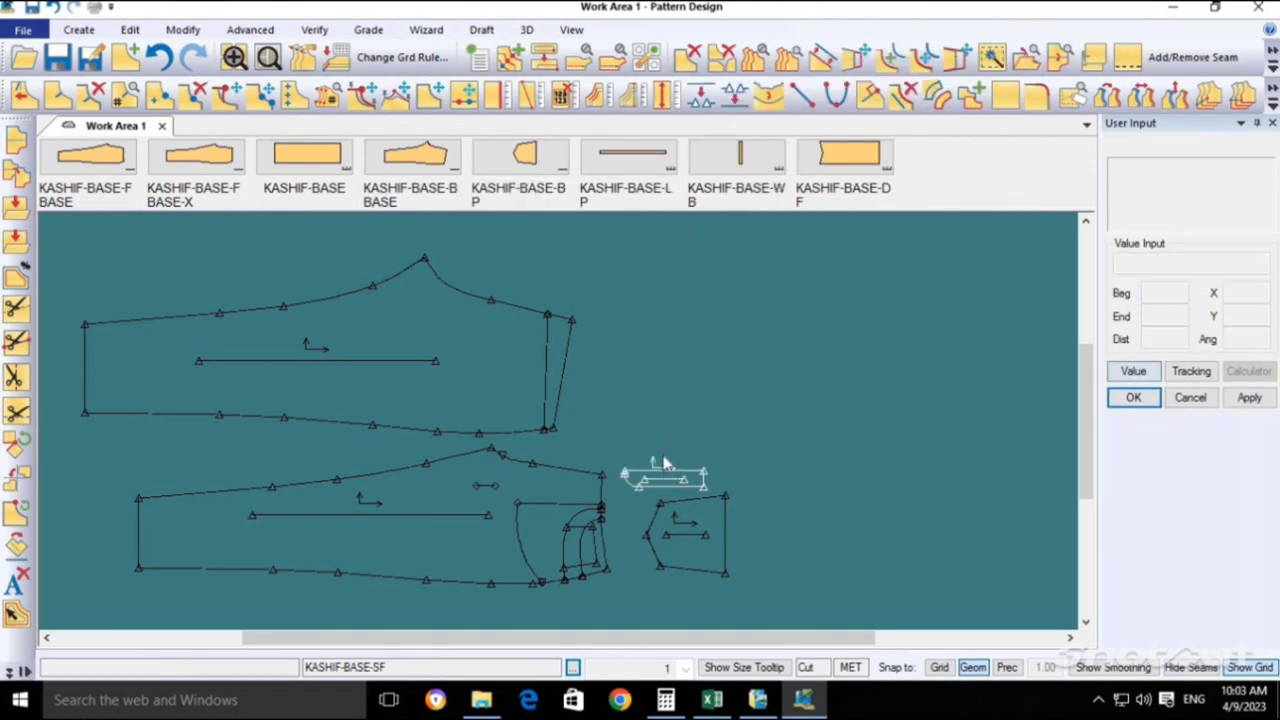
{"action": "right_click", "coordinate": [670, 478]}
{"action": "left_click", "coordinate": [740, 350]}
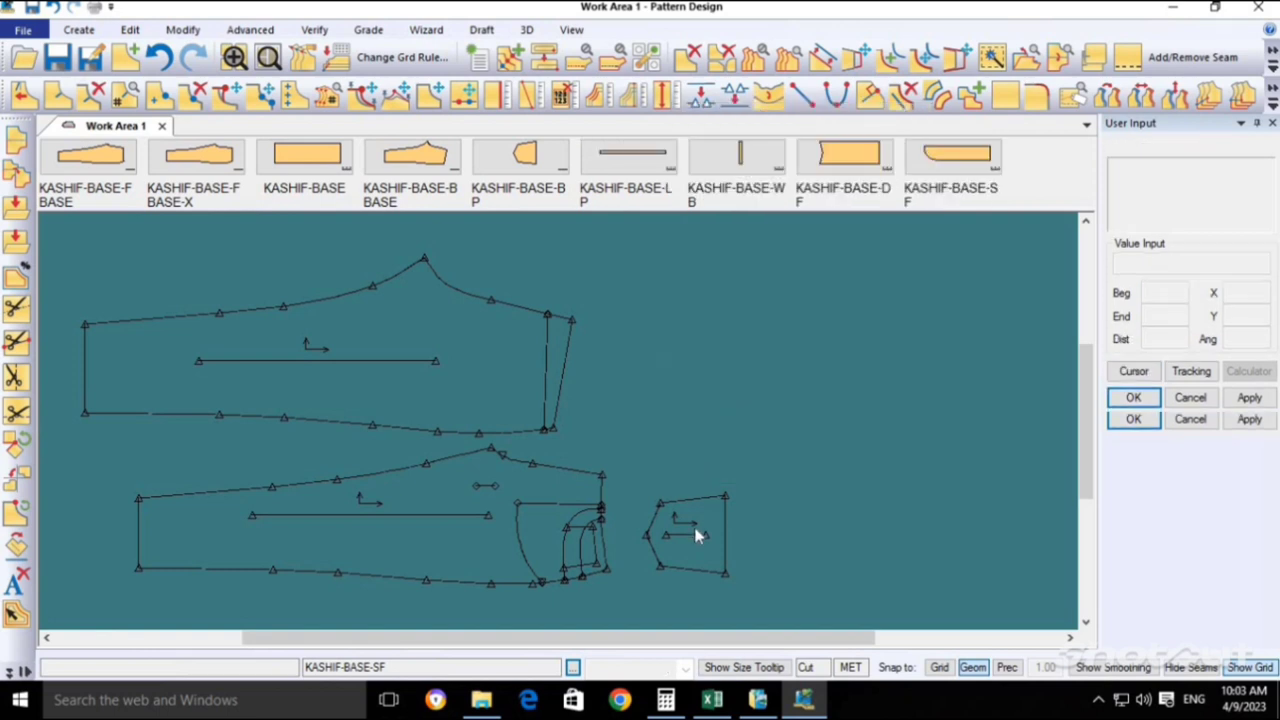
Delete the remaining small BP piece from the work area.
{"action": "left_click", "coordinate": [687, 57]}
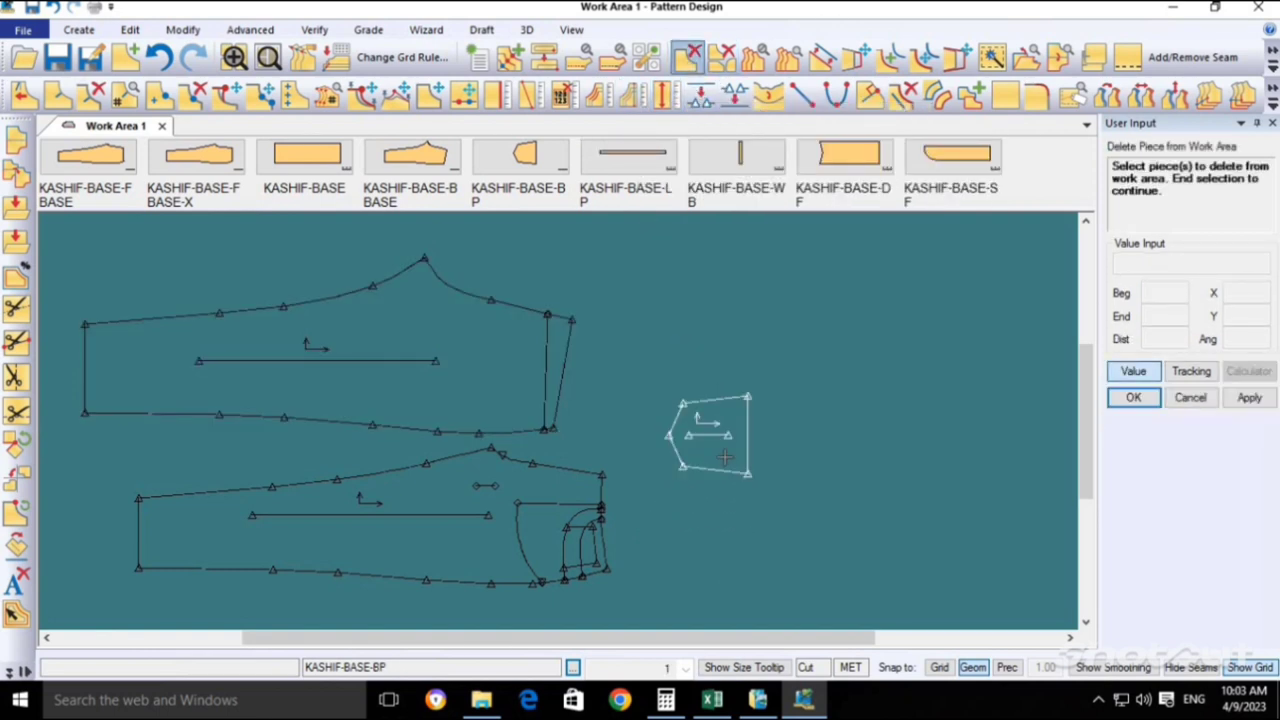
{"action": "right_click", "coordinate": [686, 476]}
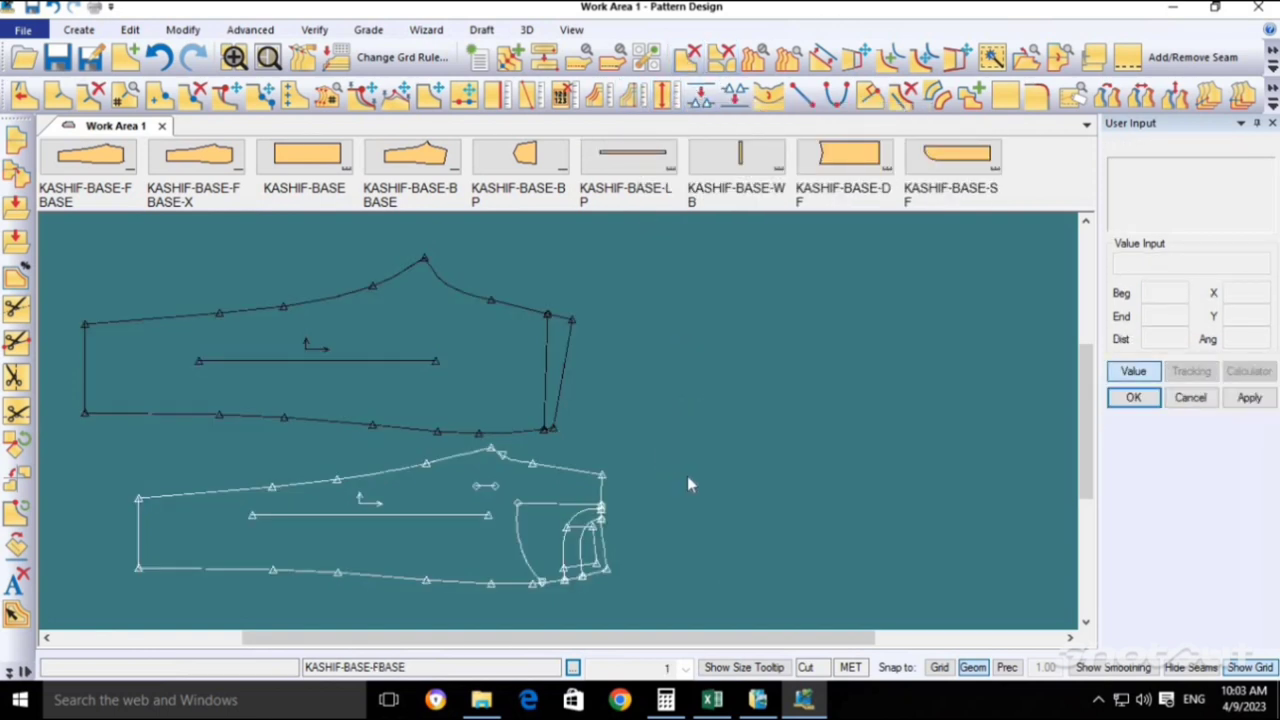
{"action": "scroll", "coordinate": [687, 478], "scroll_direction": "up", "scroll_amount": 5}
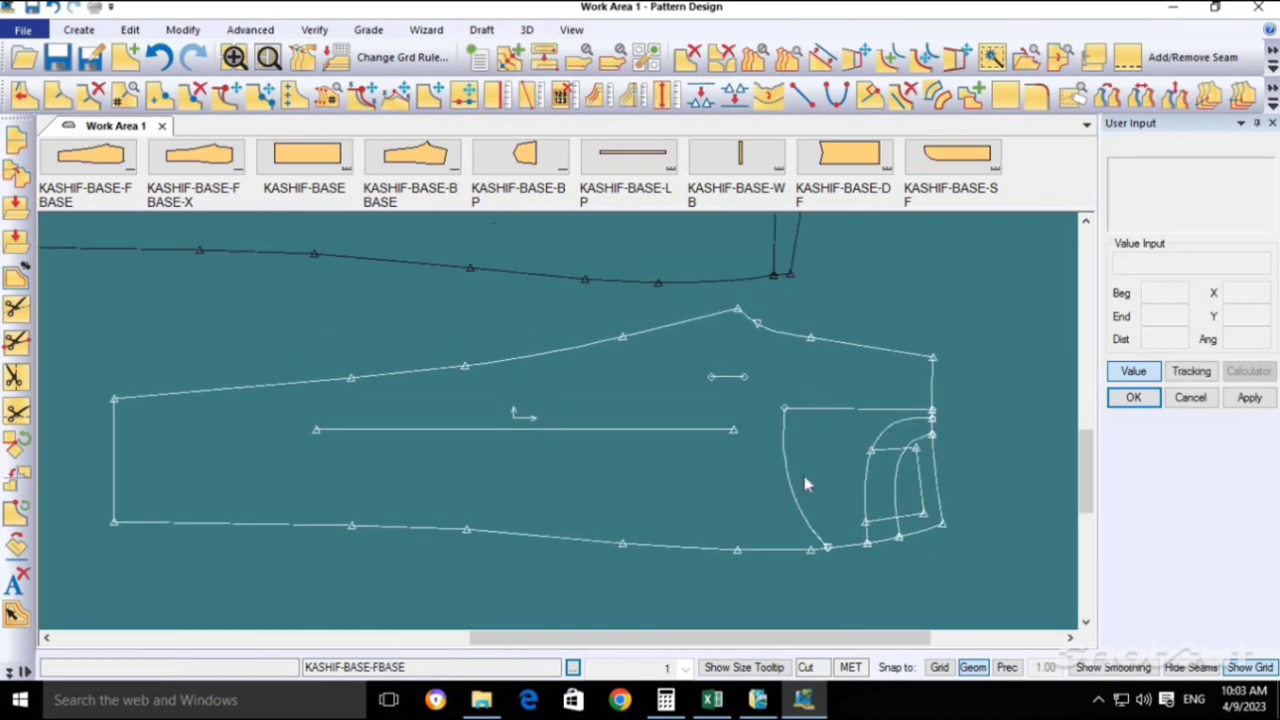
Start a Trace on the front trouser panel, picking its left end line first.
{"action": "left_click", "coordinate": [786, 470]}
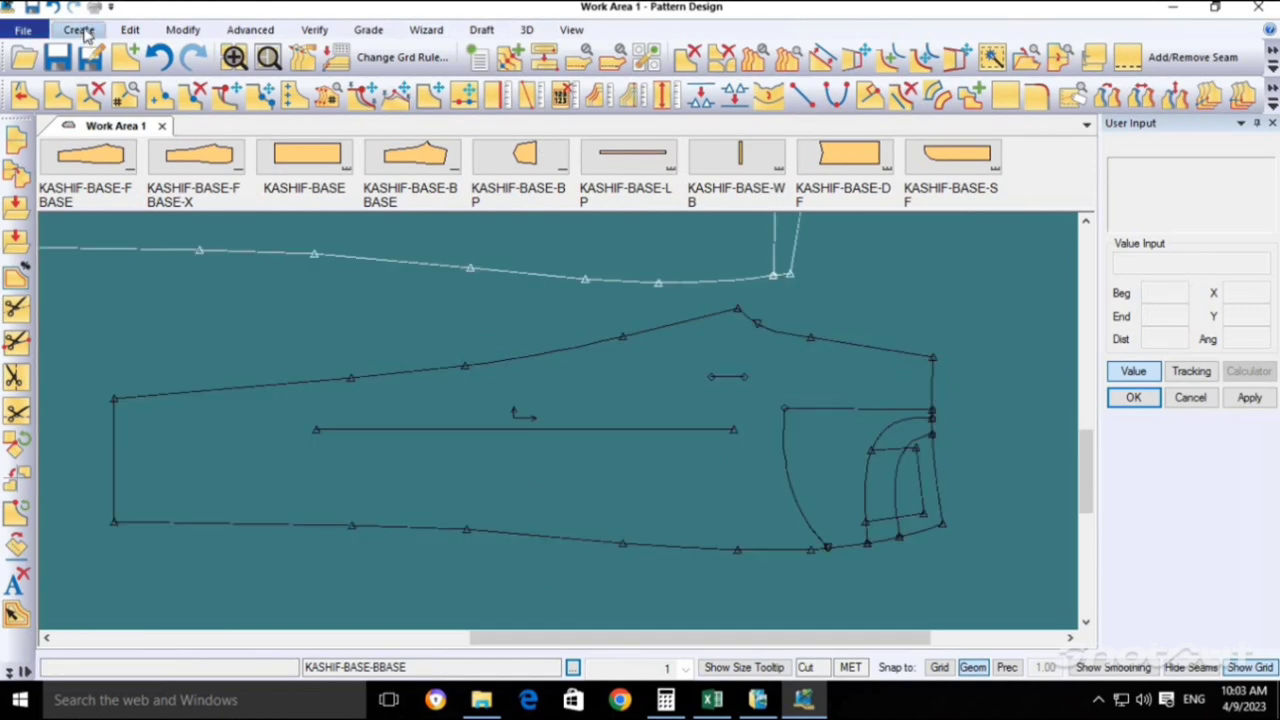
{"action": "left_click", "coordinate": [79, 29]}
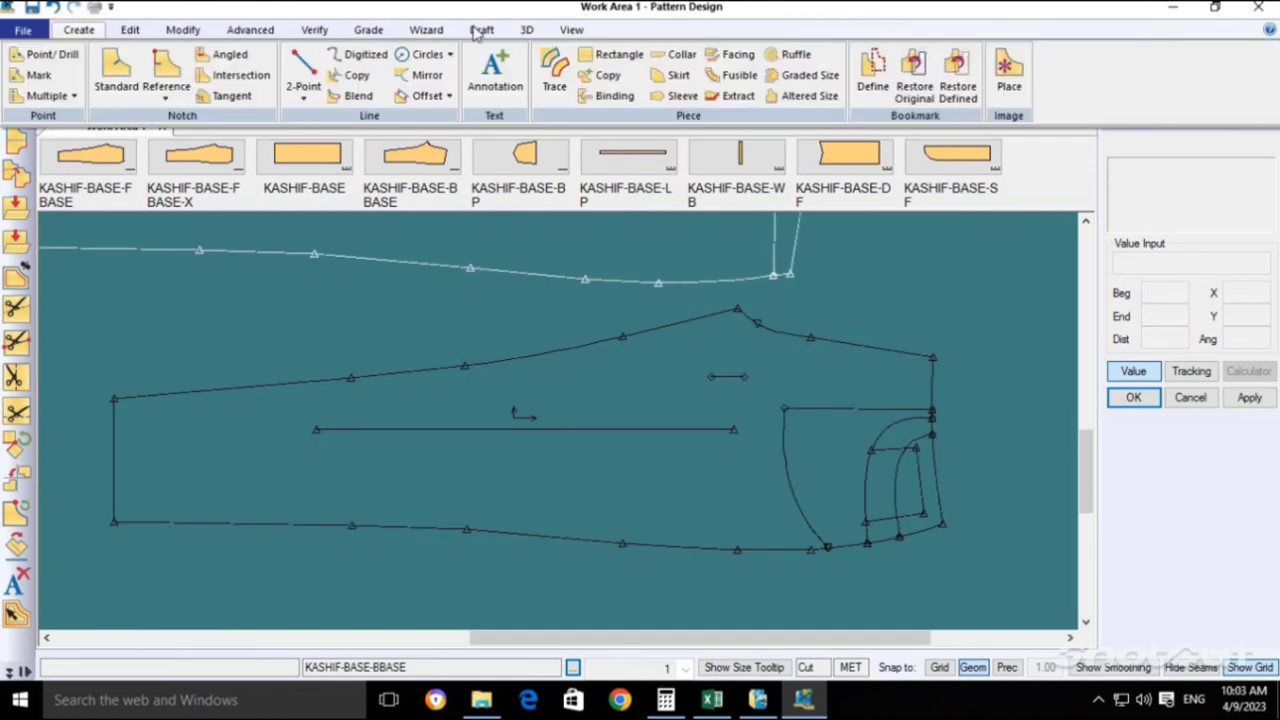
{"action": "left_click", "coordinate": [556, 70]}
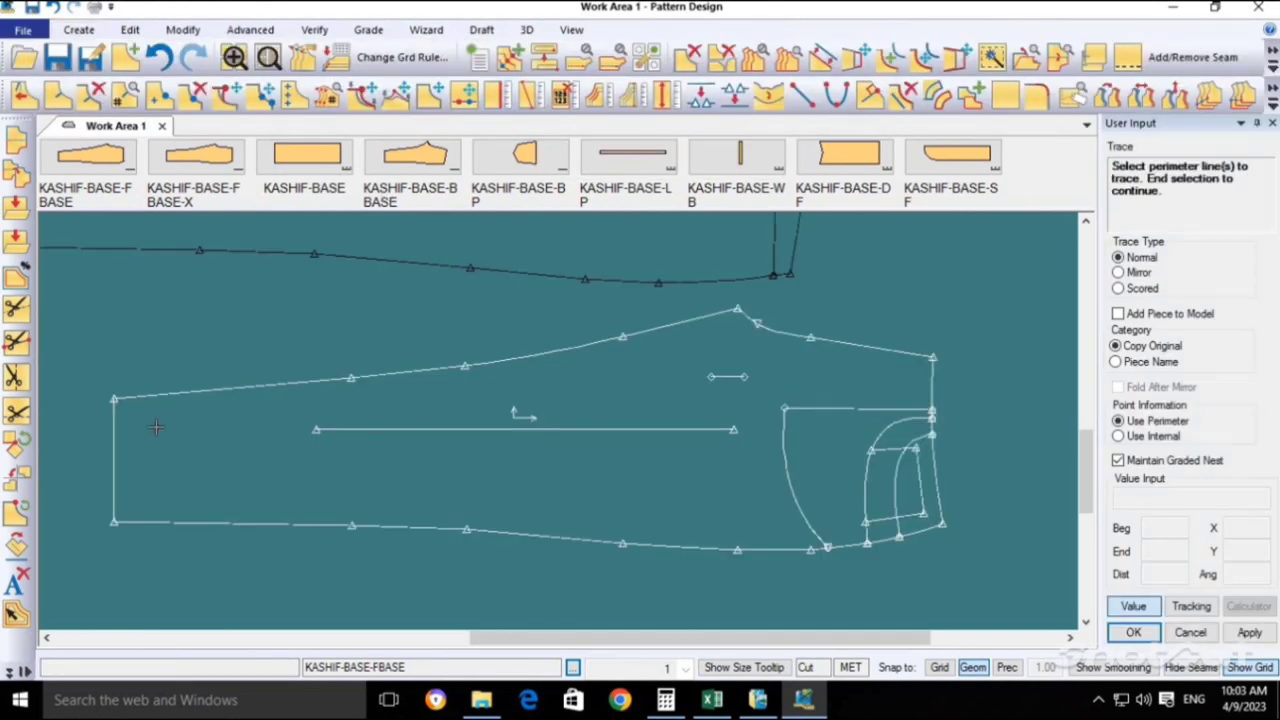
{"action": "left_click", "coordinate": [114, 440]}
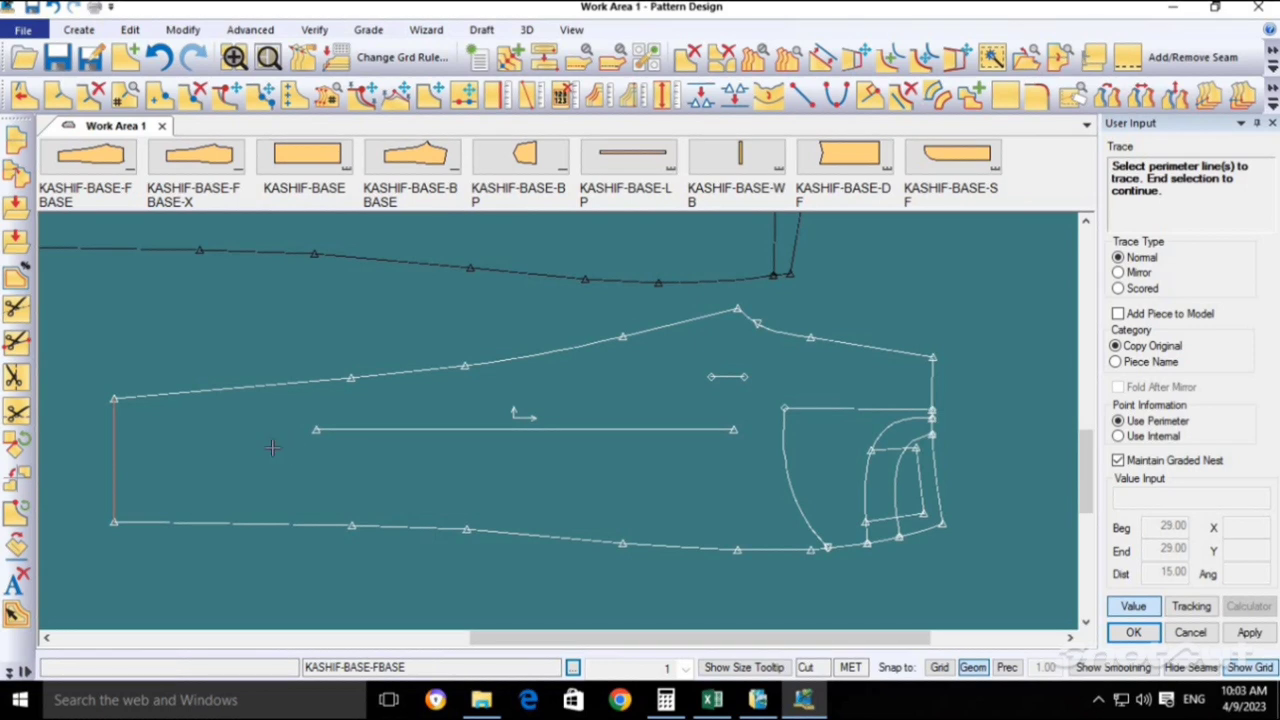
Trace the lower piece's upper edge, cap top and right vertical edge.
{"action": "left_click", "coordinate": [207, 392]}
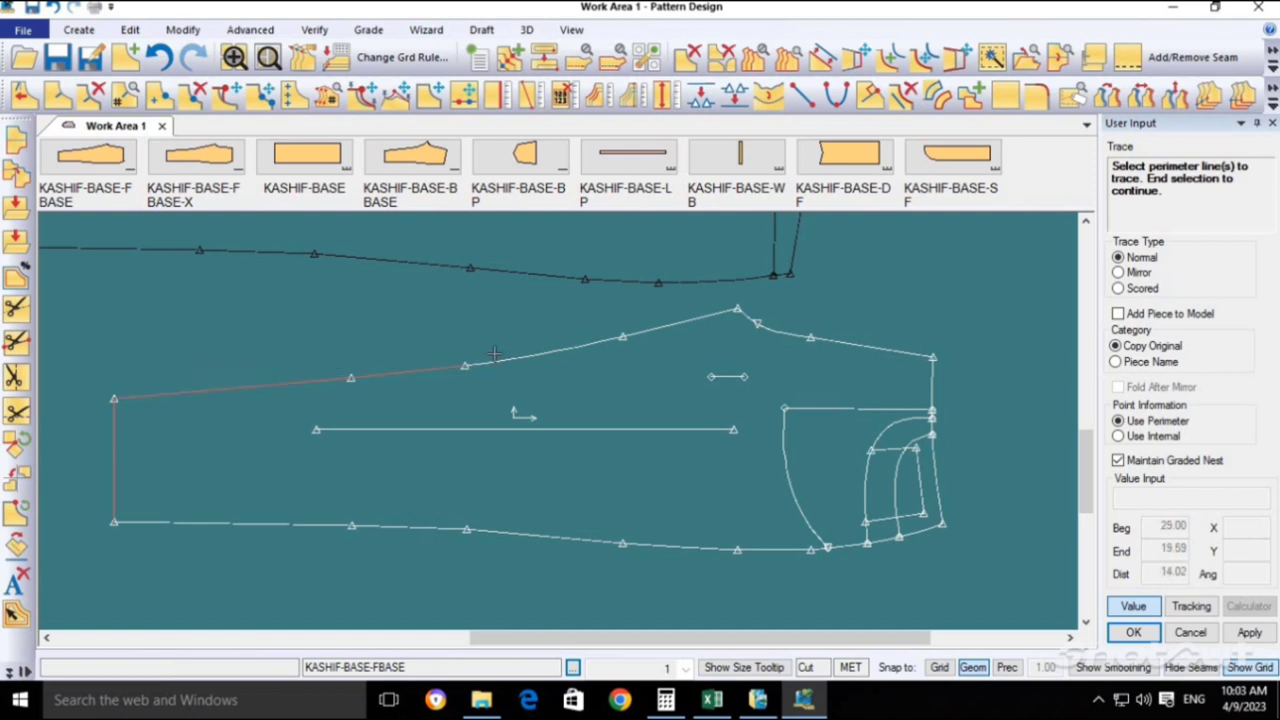
{"action": "left_click", "coordinate": [445, 366]}
{"action": "left_click", "coordinate": [514, 354]}
{"action": "left_click", "coordinate": [690, 322]}
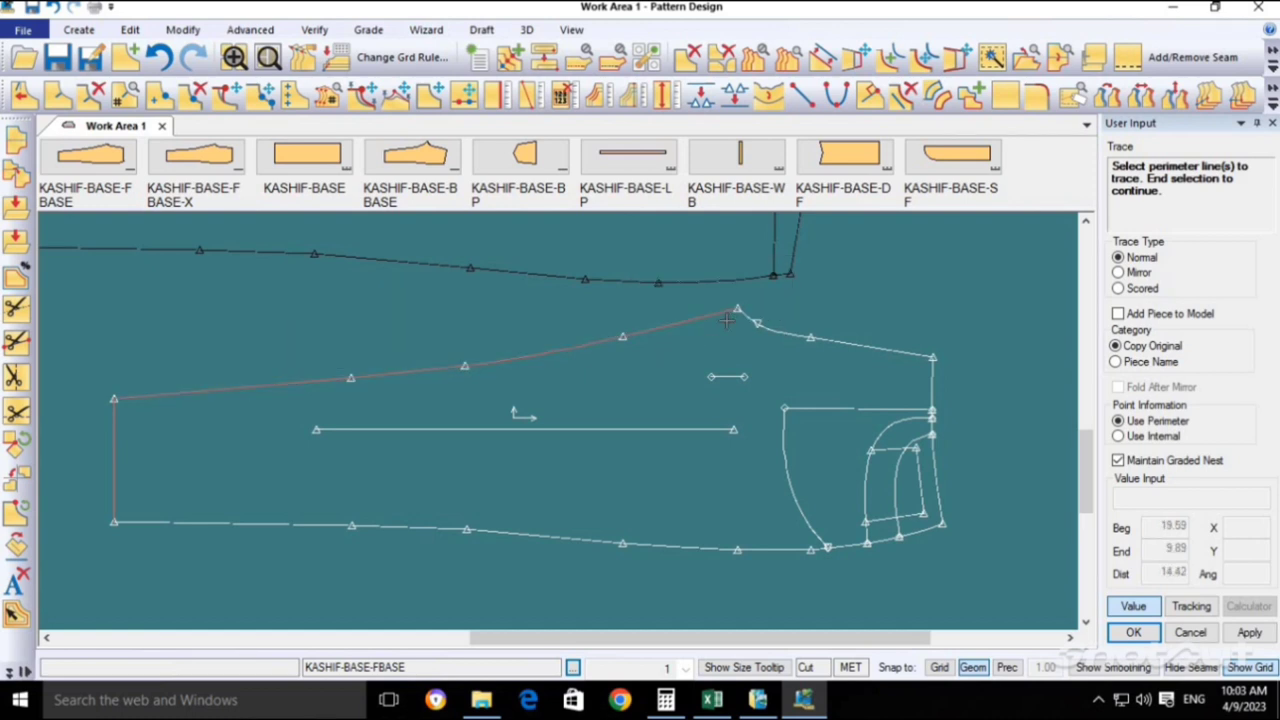
{"action": "left_click", "coordinate": [785, 331]}
{"action": "left_click", "coordinate": [870, 347]}
{"action": "left_click", "coordinate": [924, 388]}
{"action": "scroll", "coordinate": [920, 392], "scroll_direction": "up", "scroll_amount": 2}
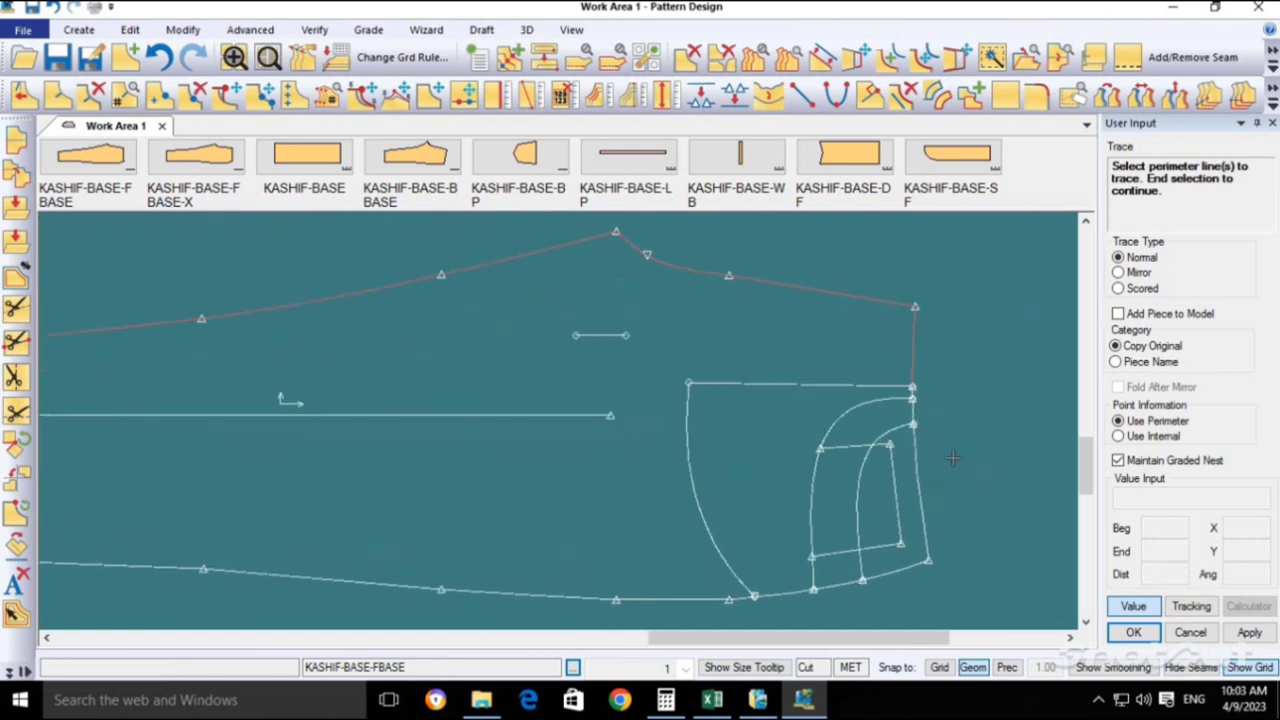
{"action": "scroll", "coordinate": [910, 380], "scroll_direction": "up", "scroll_amount": 2}
{"action": "scroll", "coordinate": [895, 362], "scroll_direction": "up", "scroll_amount": 2}
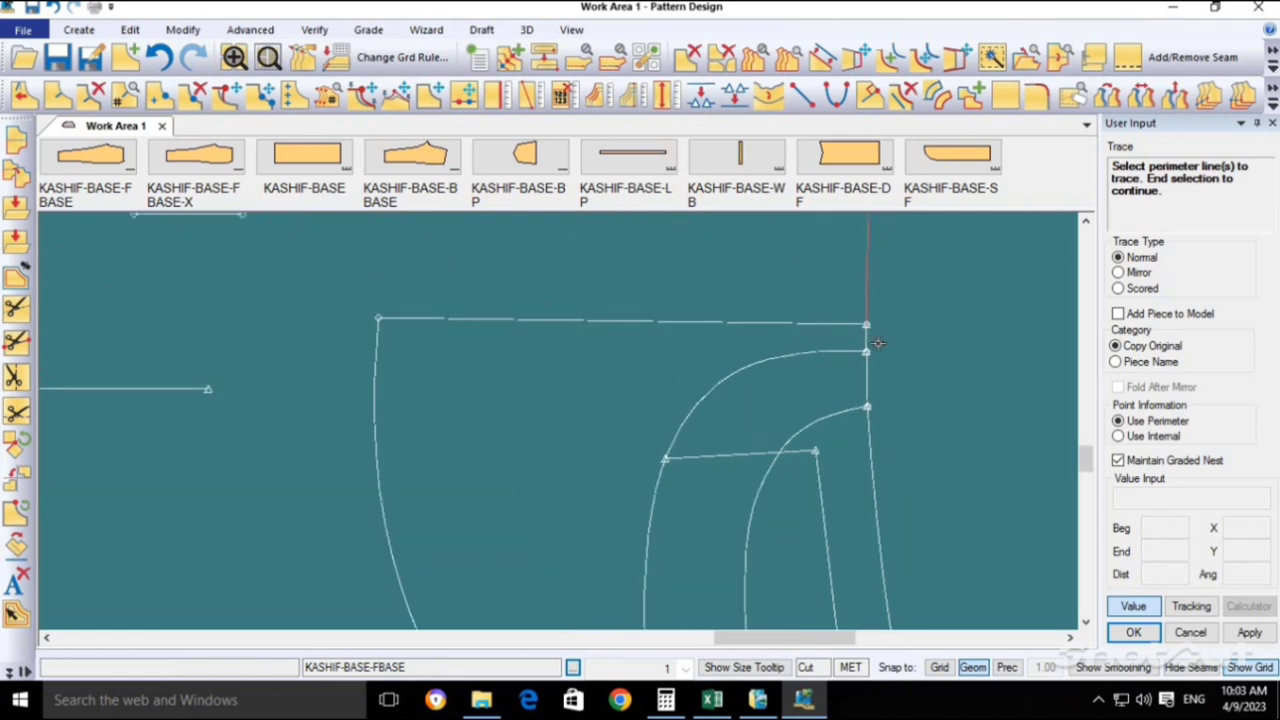
Add the inner curved line and the bottom edge segments to close the traced outline.
{"action": "left_click", "coordinate": [867, 410]}
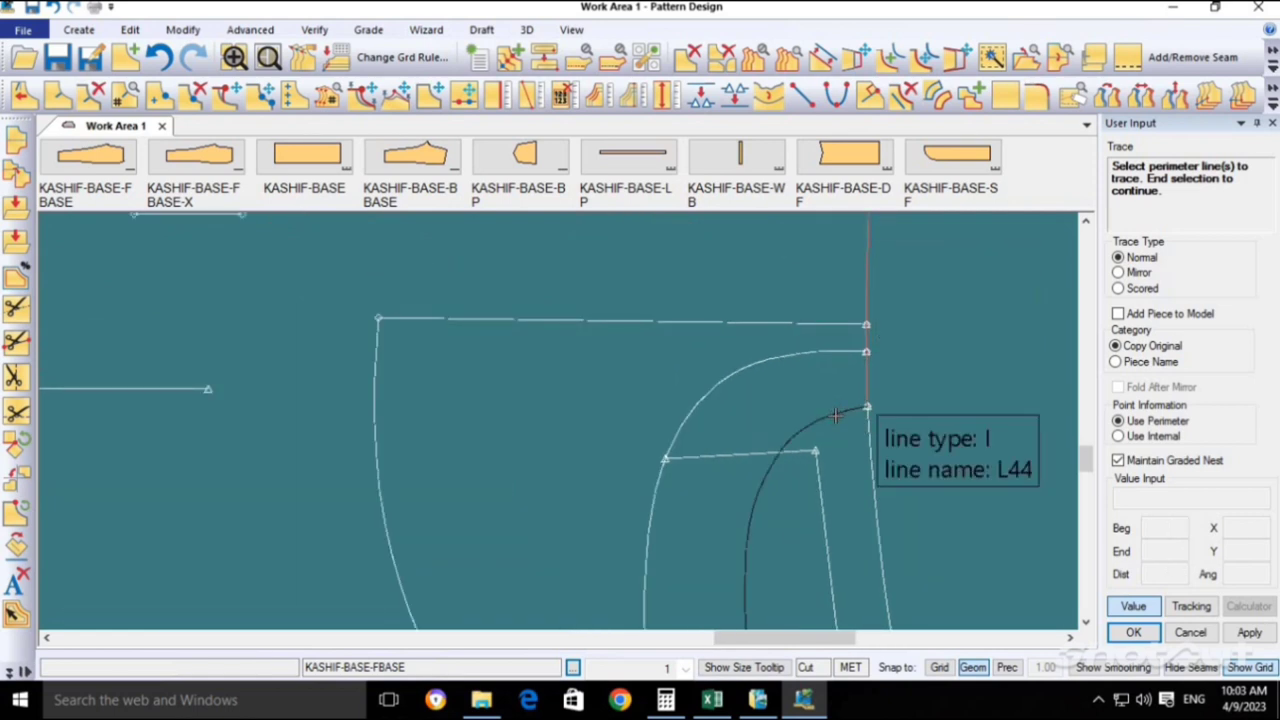
{"action": "scroll", "coordinate": [880, 410], "scroll_direction": "down", "scroll_amount": 2}
{"action": "scroll", "coordinate": [888, 411], "scroll_direction": "down", "scroll_amount": 2}
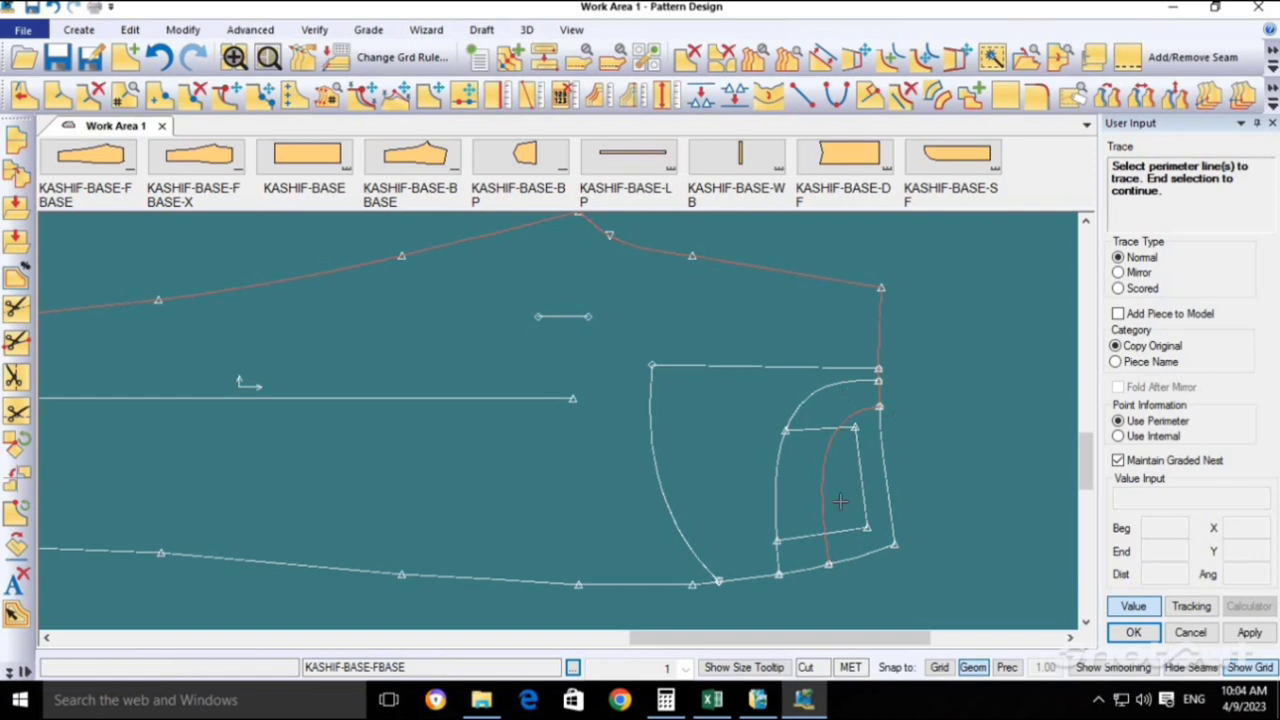
{"action": "left_click", "coordinate": [740, 579]}
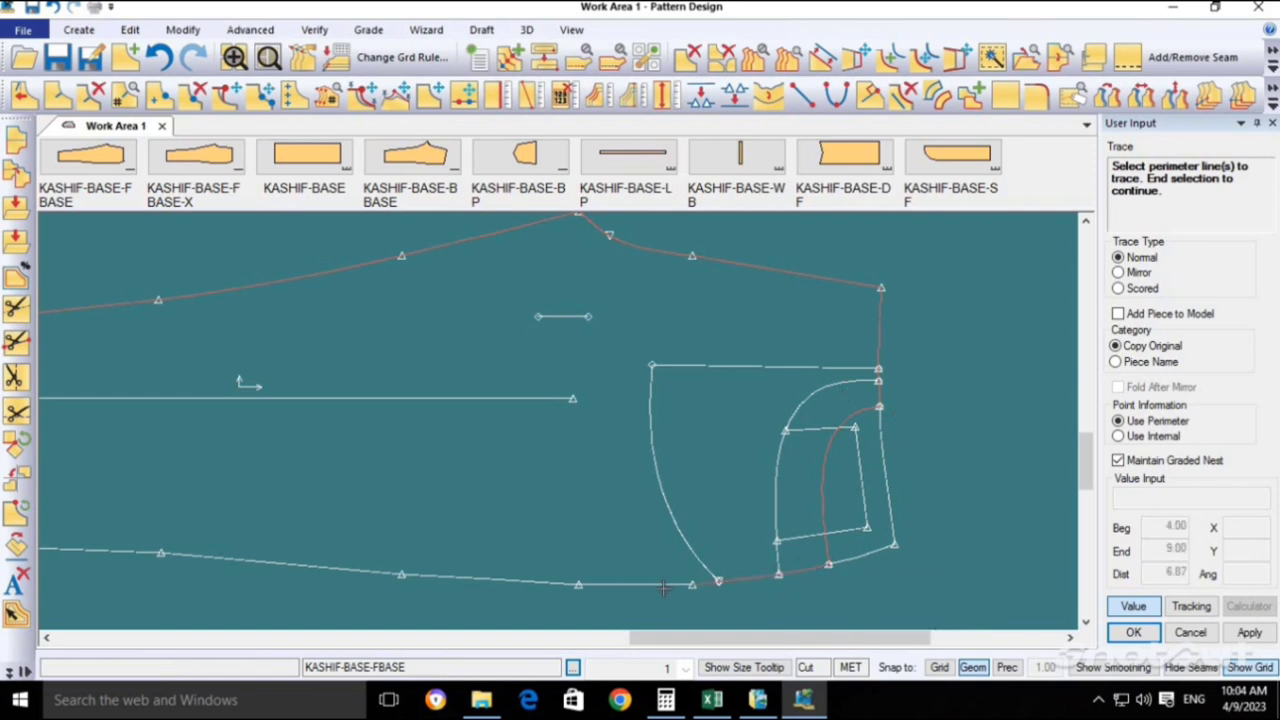
{"action": "left_click", "coordinate": [650, 586]}
{"action": "left_click", "coordinate": [480, 579]}
{"action": "scroll", "coordinate": [375, 584], "scroll_direction": "down", "scroll_amount": 1}
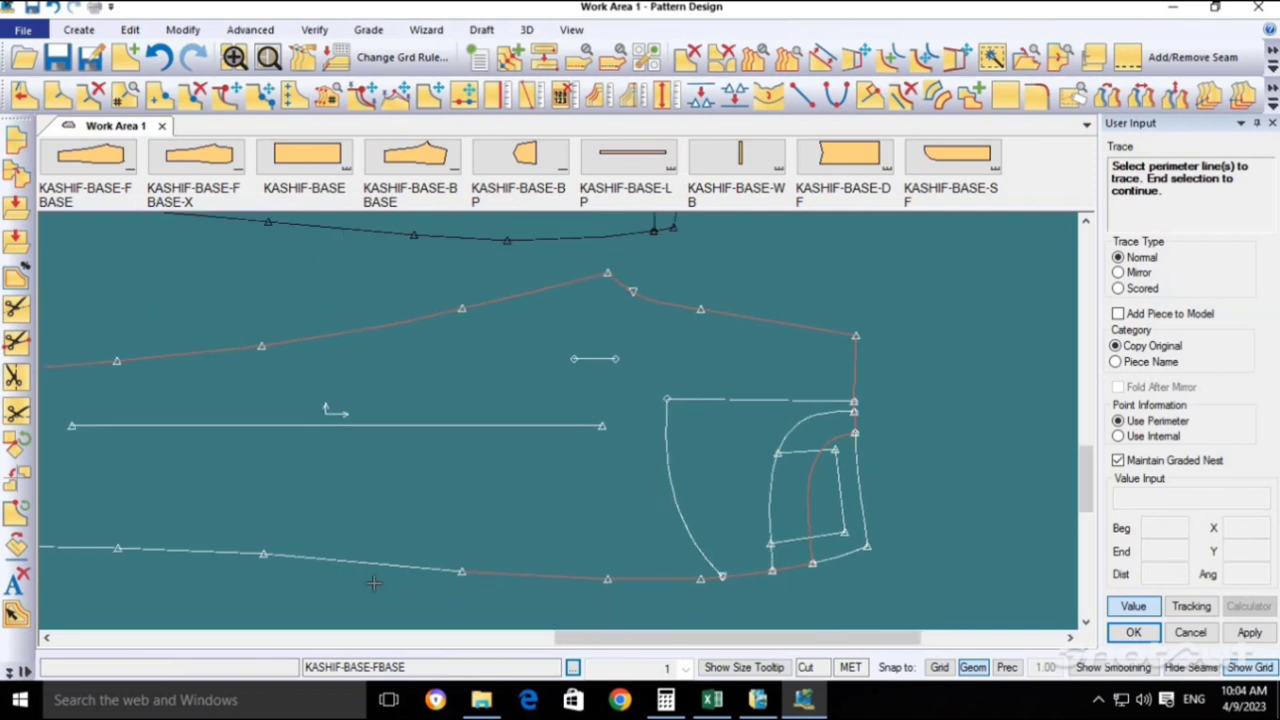
{"action": "left_click", "coordinate": [397, 569]}
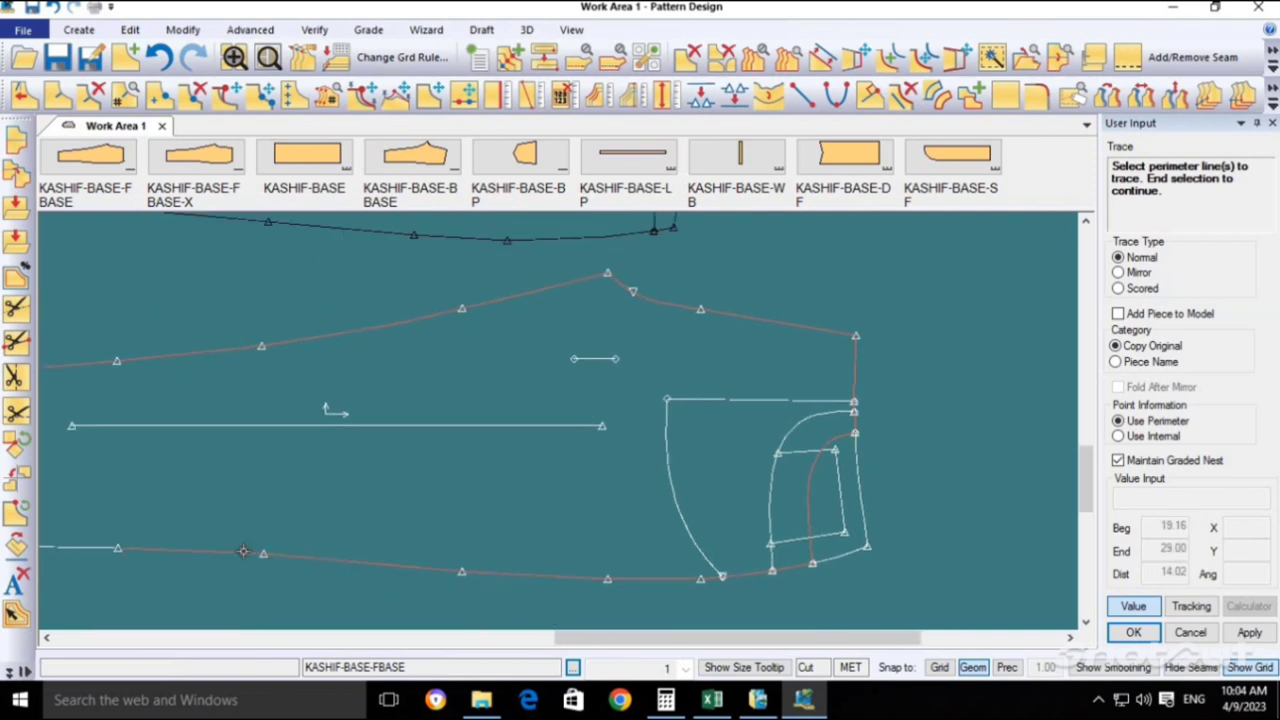
{"action": "scroll", "coordinate": [243, 551], "scroll_direction": "down", "scroll_amount": 2}
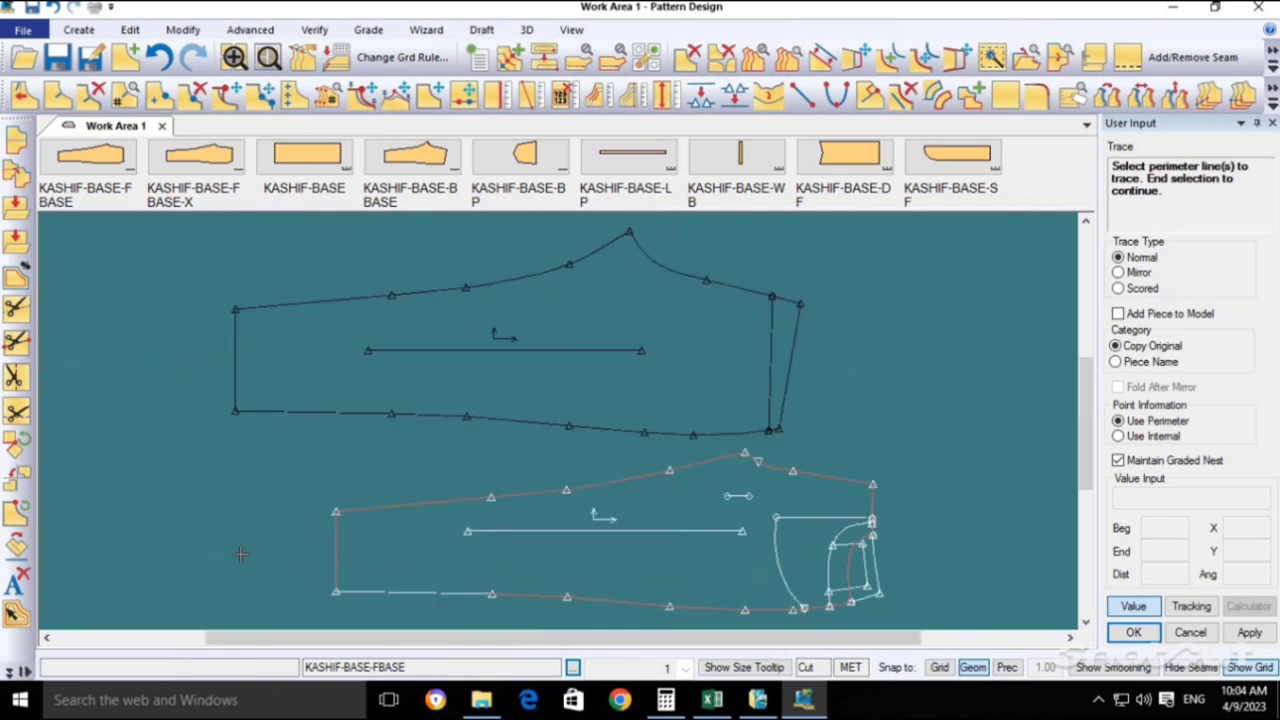
{"action": "left_click", "coordinate": [450, 598]}
Confirm the traced perimeter without adding internal lines to create the copied piece.
{"action": "right_click", "coordinate": [655, 508]}
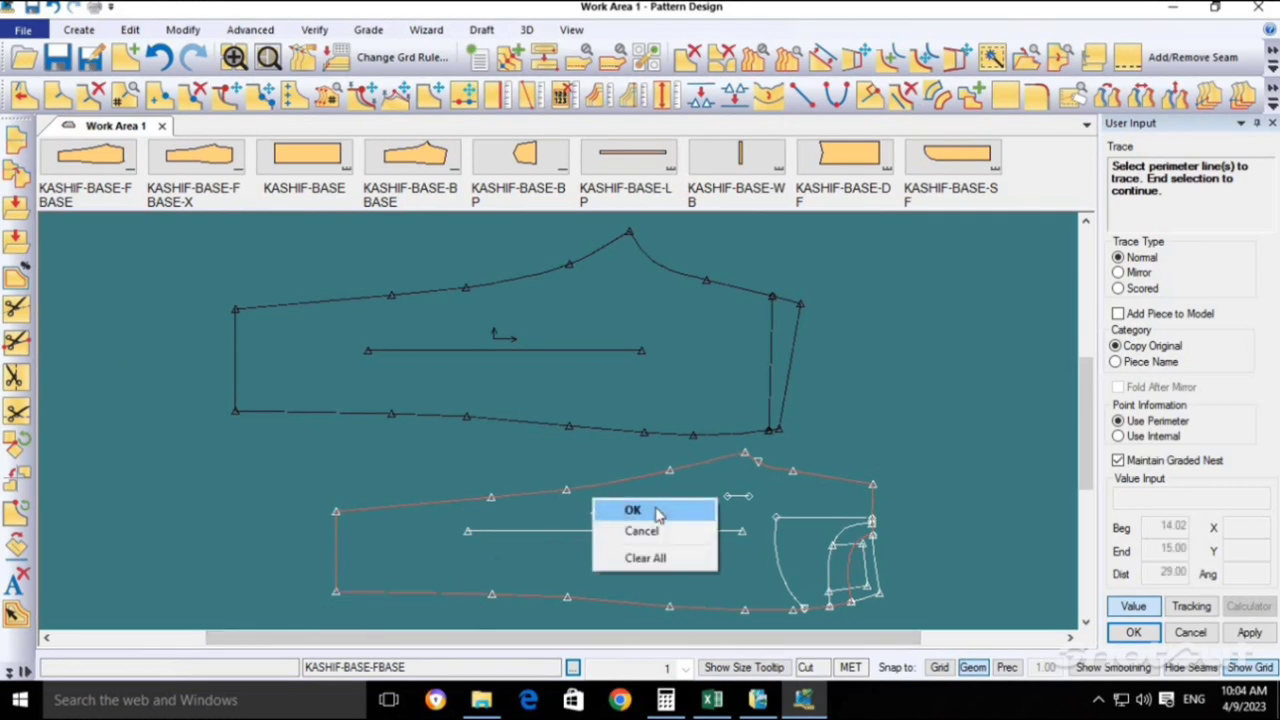
{"action": "left_click", "coordinate": [650, 512]}
{"action": "right_click", "coordinate": [640, 510]}
{"action": "left_click", "coordinate": [640, 512]}
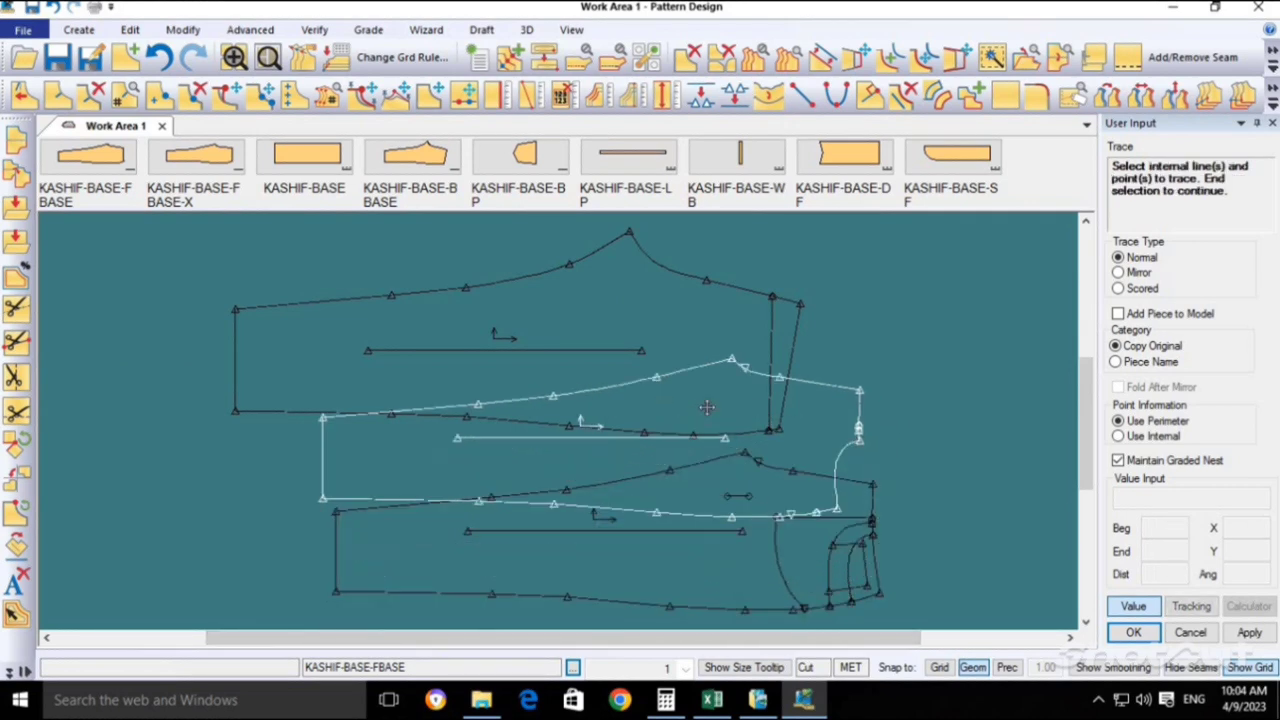
{"action": "right_click", "coordinate": [697, 415]}
Place the new traced piece into the work area.
{"action": "left_click", "coordinate": [760, 428]}
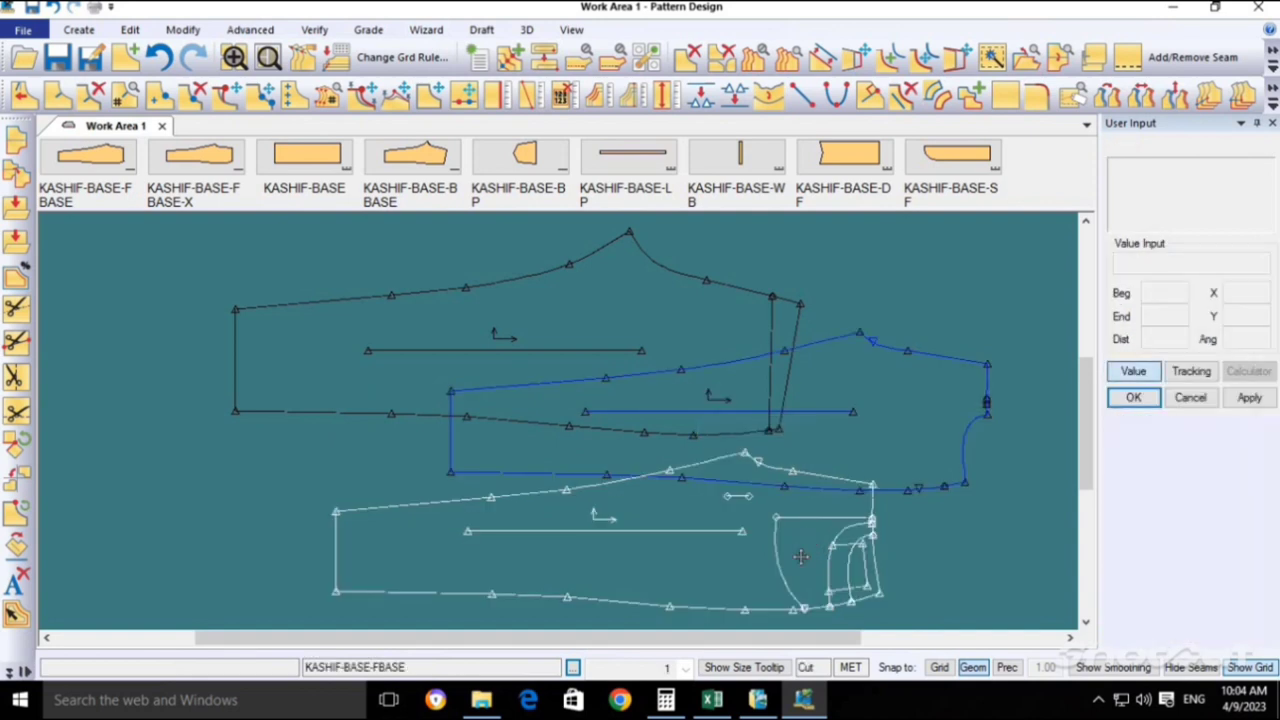
{"action": "scroll", "coordinate": [748, 519], "scroll_direction": "up", "scroll_amount": 3}
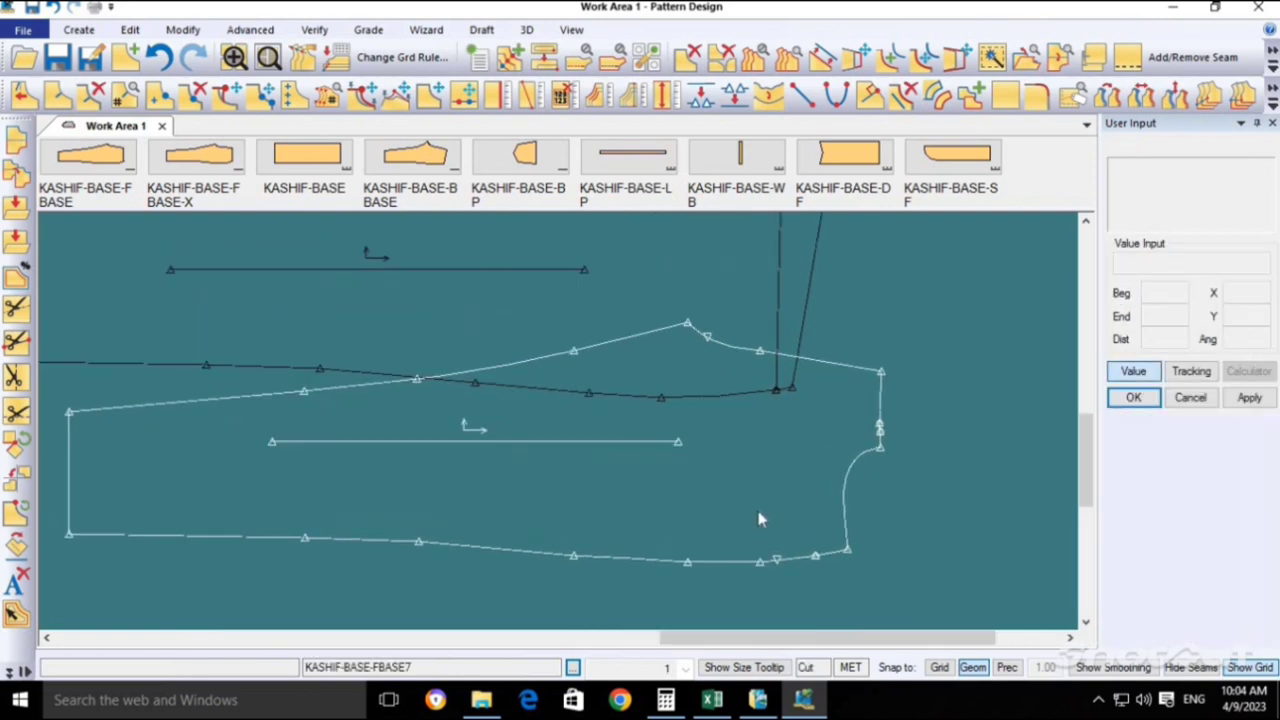
{"action": "scroll", "coordinate": [748, 519], "scroll_direction": "up", "scroll_amount": 1}
{"action": "left_click", "coordinate": [748, 519]}
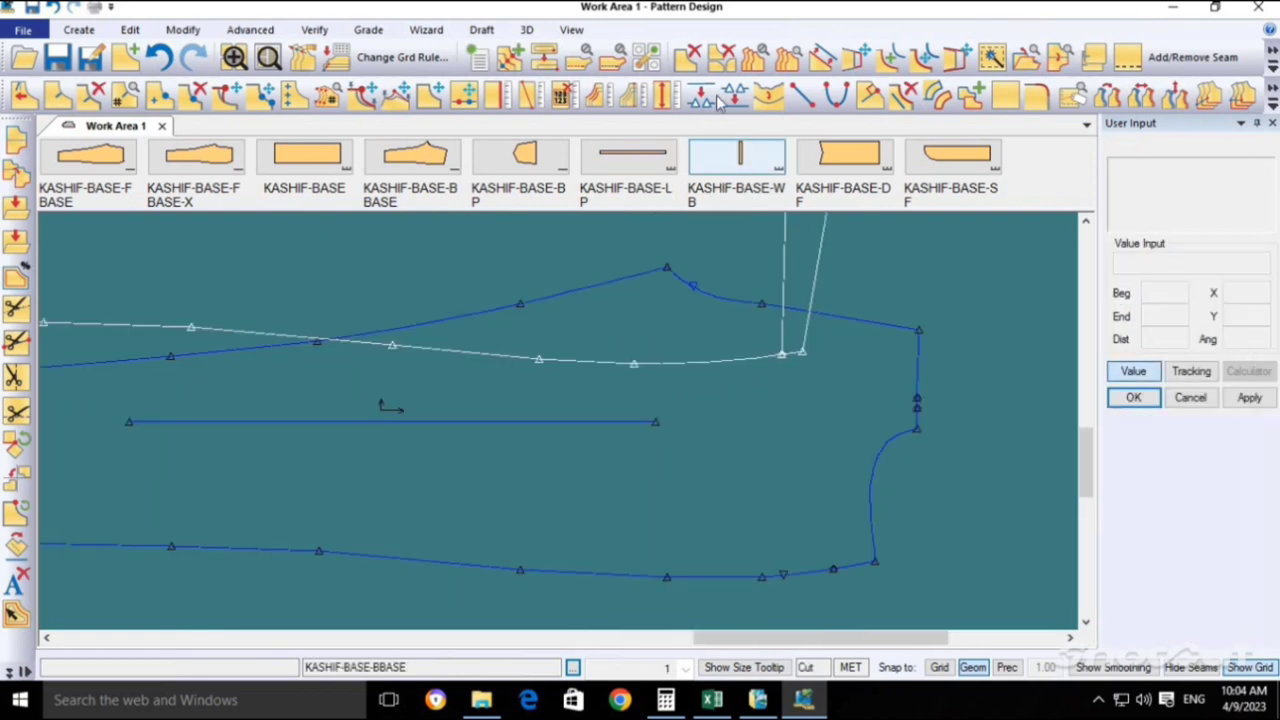
Combine the traced piece's right-edge lines into one line.
{"action": "left_click", "coordinate": [916, 372]}
{"action": "right_click", "coordinate": [937, 436]}
{"action": "left_click", "coordinate": [937, 436]}
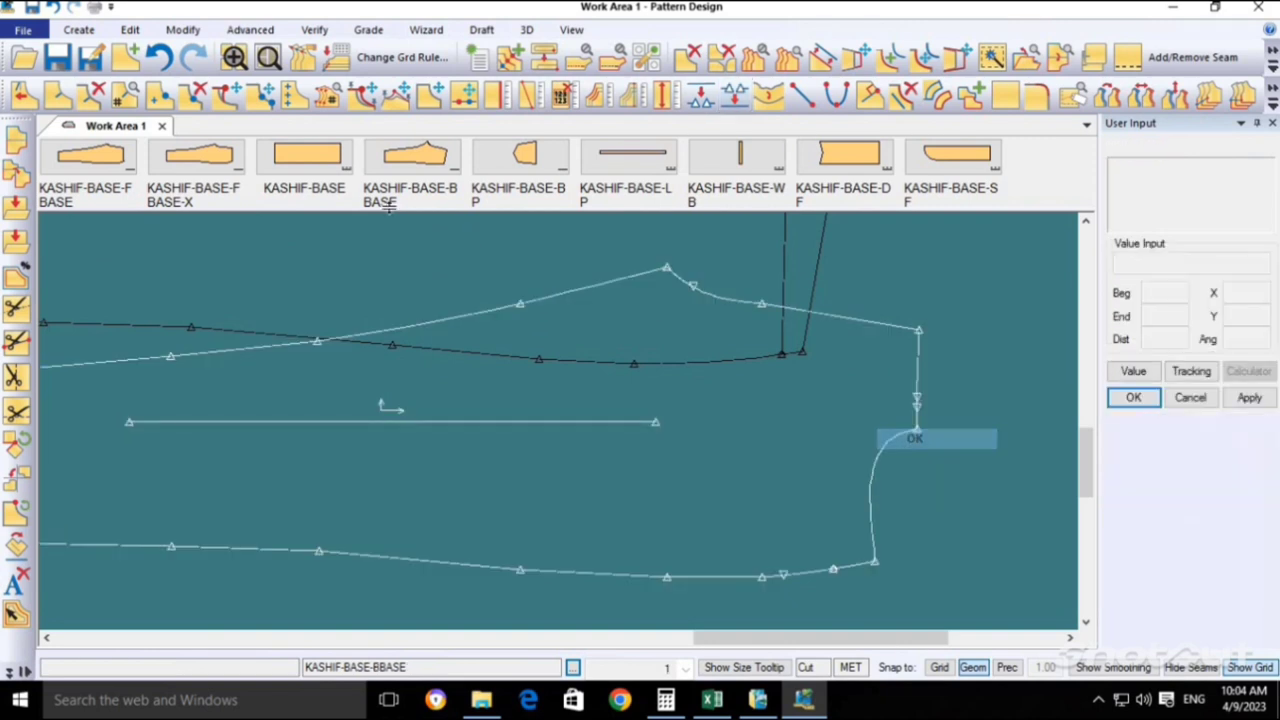
Delete the extra notch point on the right edge.
{"action": "left_click", "coordinate": [194, 93]}
{"action": "scroll", "coordinate": [920, 374], "scroll_direction": "up", "scroll_amount": 1}
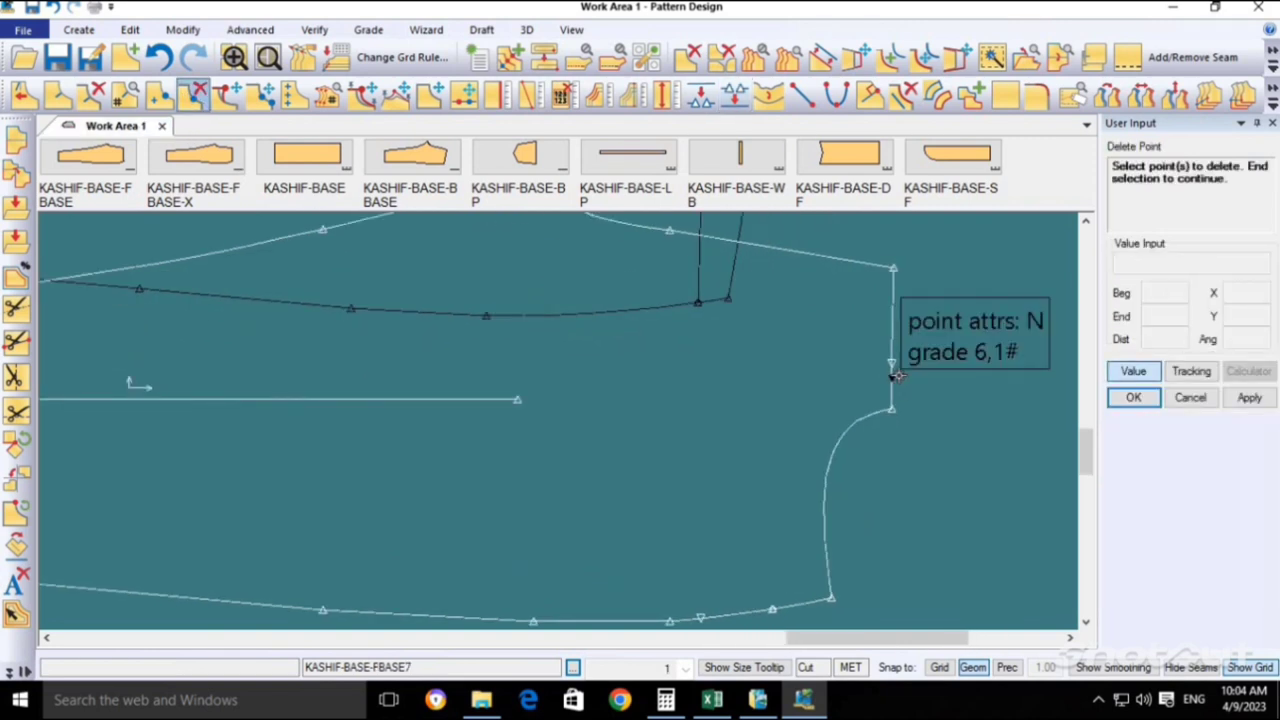
{"action": "left_click", "coordinate": [891, 376]}
{"action": "left_click", "coordinate": [168, 104]}
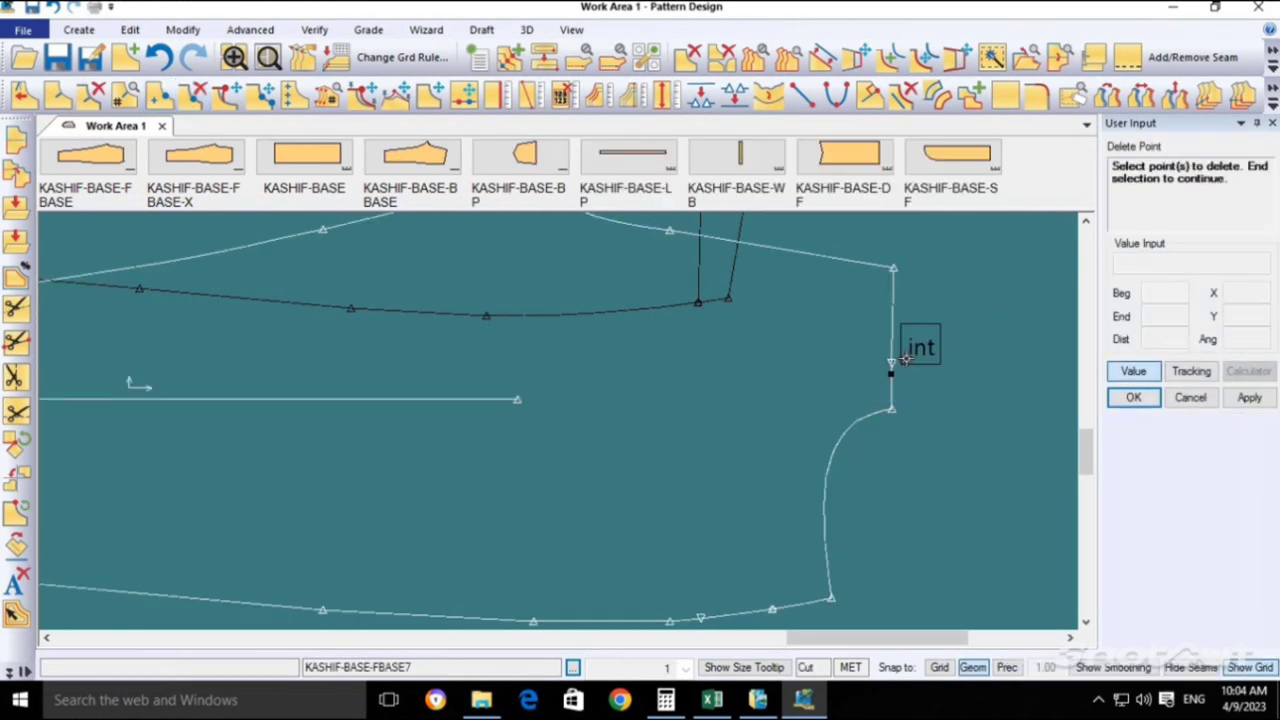
{"action": "right_click", "coordinate": [915, 395]}
{"action": "left_click", "coordinate": [914, 388]}
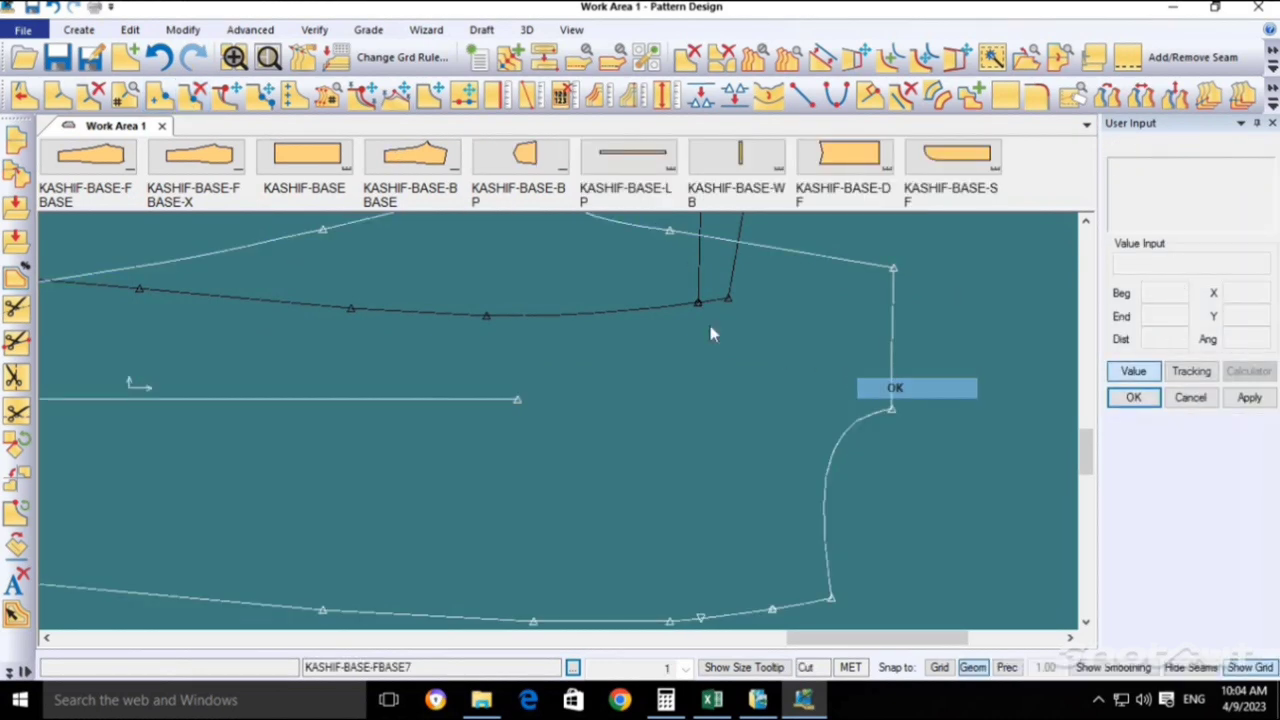
Move a right-edge point along its line to a new position.
{"action": "left_click", "coordinate": [228, 94]}
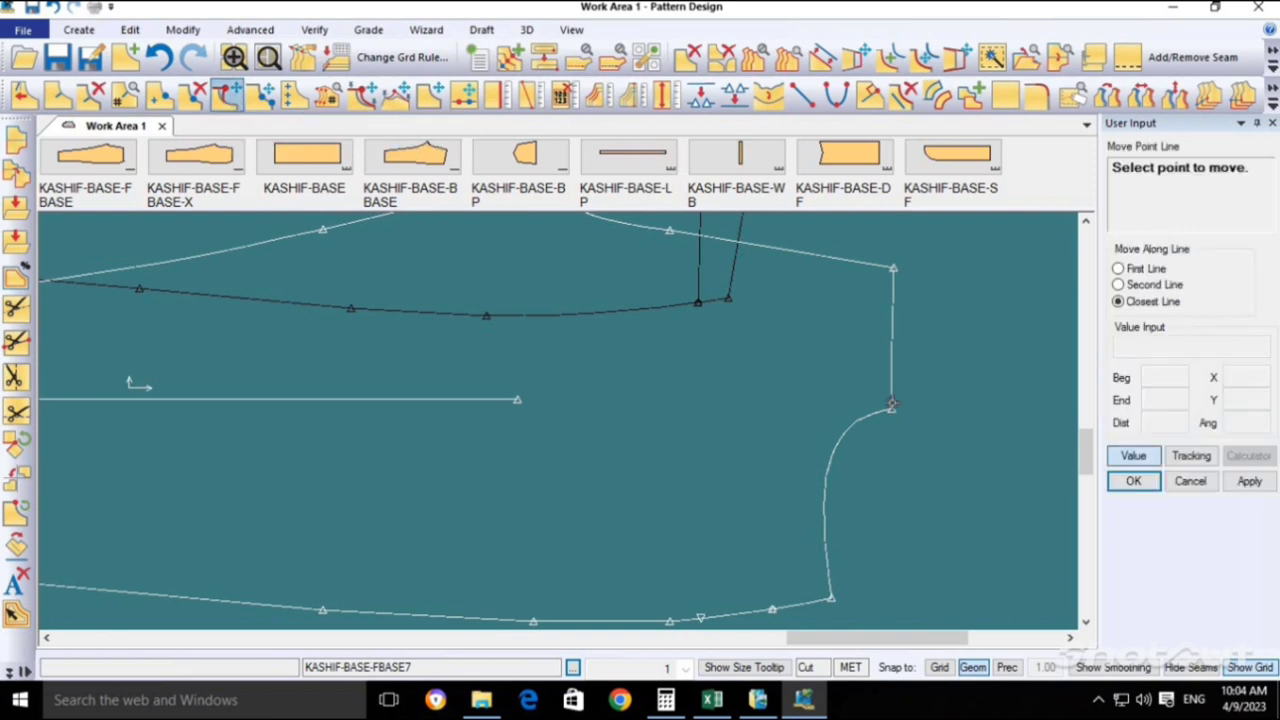
{"action": "left_click", "coordinate": [891, 405]}
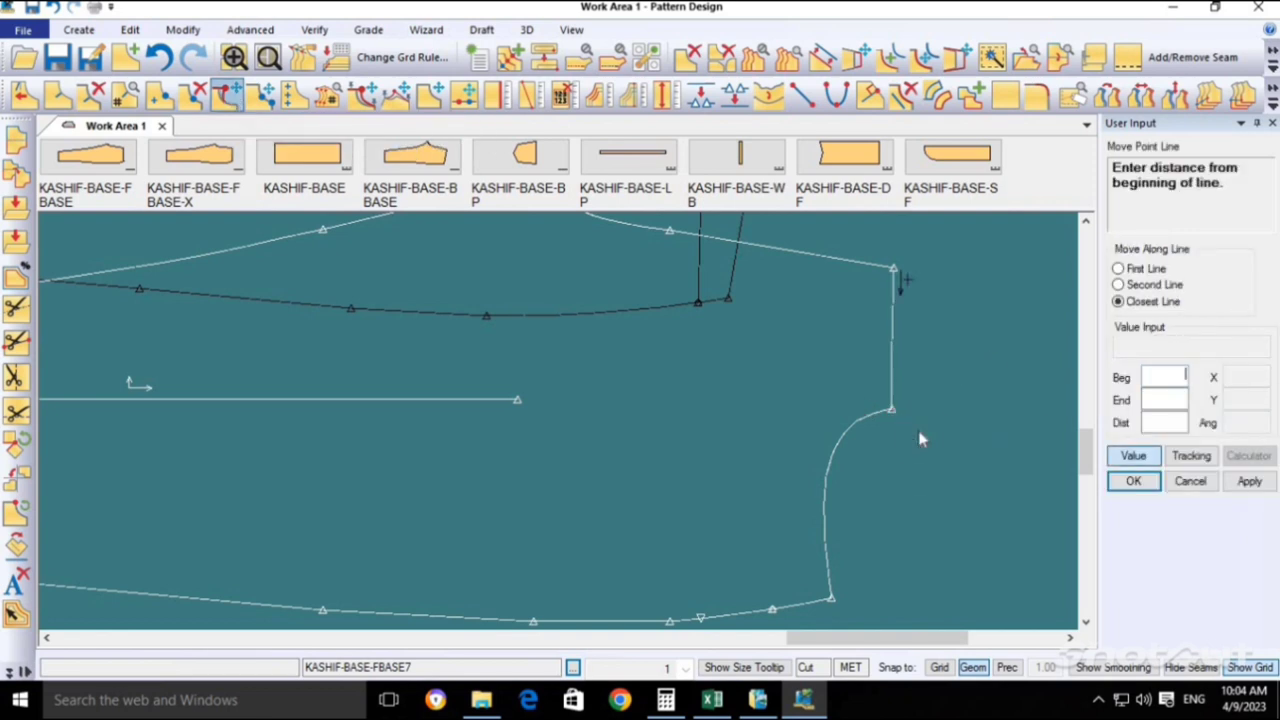
{"action": "right_click", "coordinate": [923, 437]}
{"action": "left_click", "coordinate": [905, 432]}
{"action": "right_click", "coordinate": [918, 396]}
{"action": "left_click", "coordinate": [918, 396]}
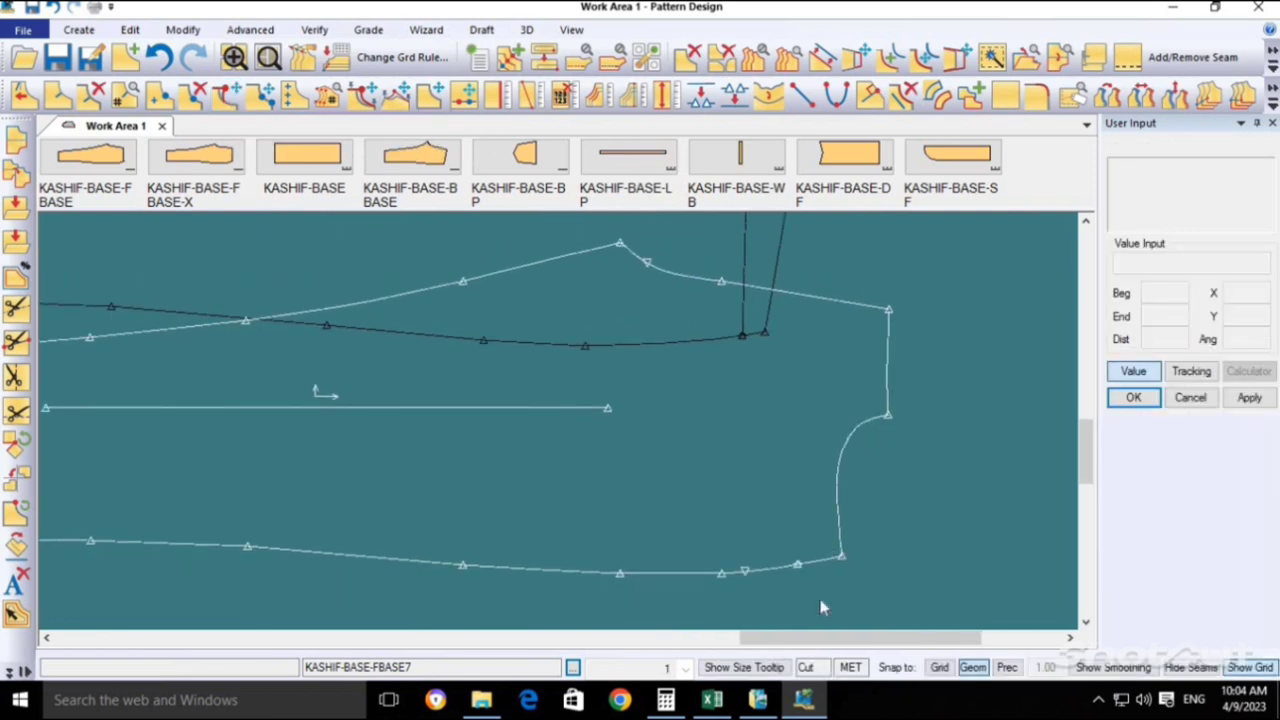
Combine the bottom hem lines into a single line.
{"action": "scroll", "coordinate": [794, 571], "scroll_direction": "up", "scroll_amount": 3}
{"action": "left_click", "coordinate": [734, 94]}
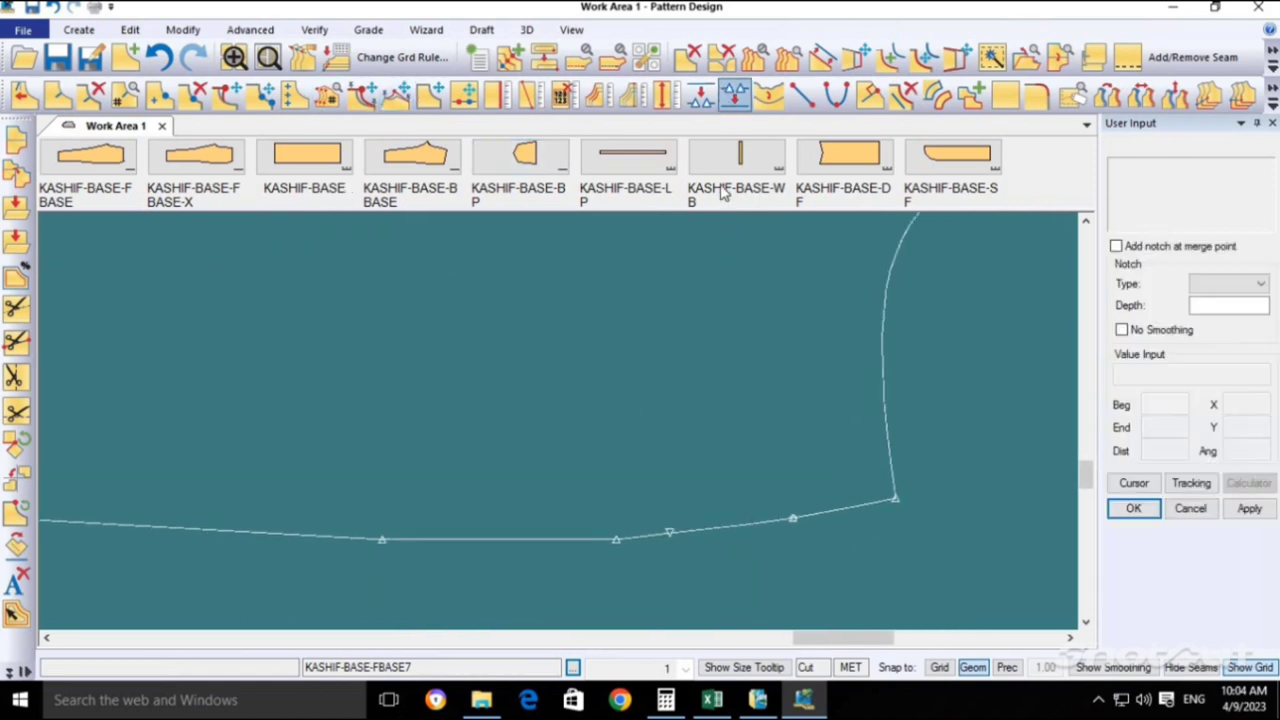
{"action": "right_click", "coordinate": [720, 420]}
{"action": "left_click", "coordinate": [720, 421]}
Delete the extra notch point on the bottom hem near the curved corner.
{"action": "scroll", "coordinate": [680, 513], "scroll_direction": "down", "scroll_amount": 1}
{"action": "scroll", "coordinate": [680, 513], "scroll_direction": "down", "scroll_amount": 2}
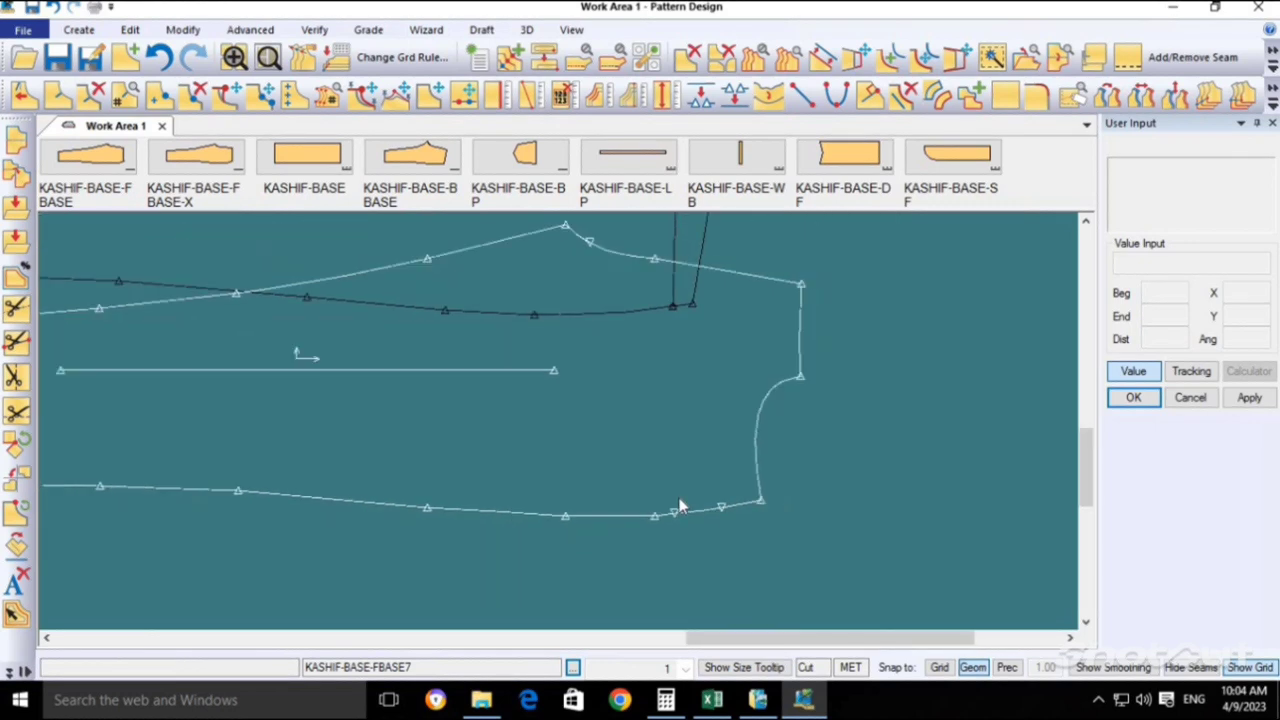
{"action": "scroll", "coordinate": [703, 497], "scroll_direction": "down", "scroll_amount": 1}
{"action": "scroll", "coordinate": [683, 518], "scroll_direction": "down", "scroll_amount": 1}
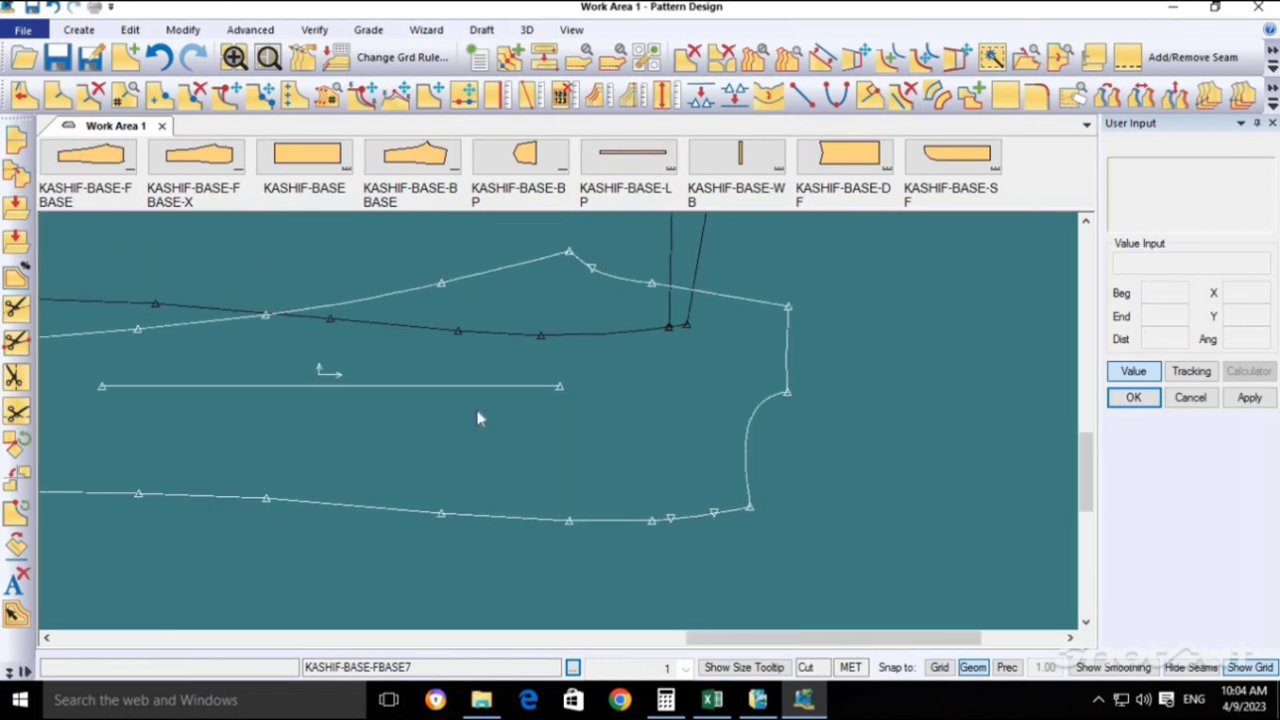
{"action": "left_click", "coordinate": [160, 94]}
{"action": "left_click", "coordinate": [186, 94]}
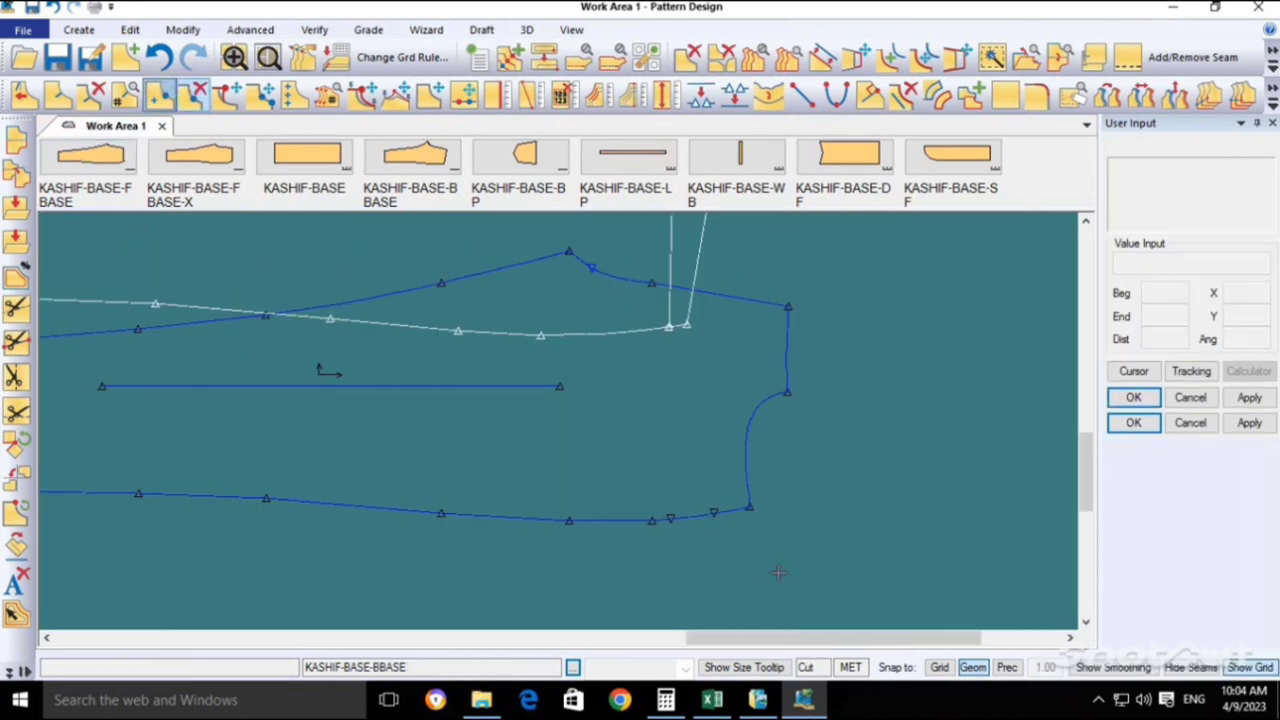
{"action": "left_click", "coordinate": [711, 500]}
{"action": "right_click", "coordinate": [655, 519]}
{"action": "left_click", "coordinate": [722, 530]}
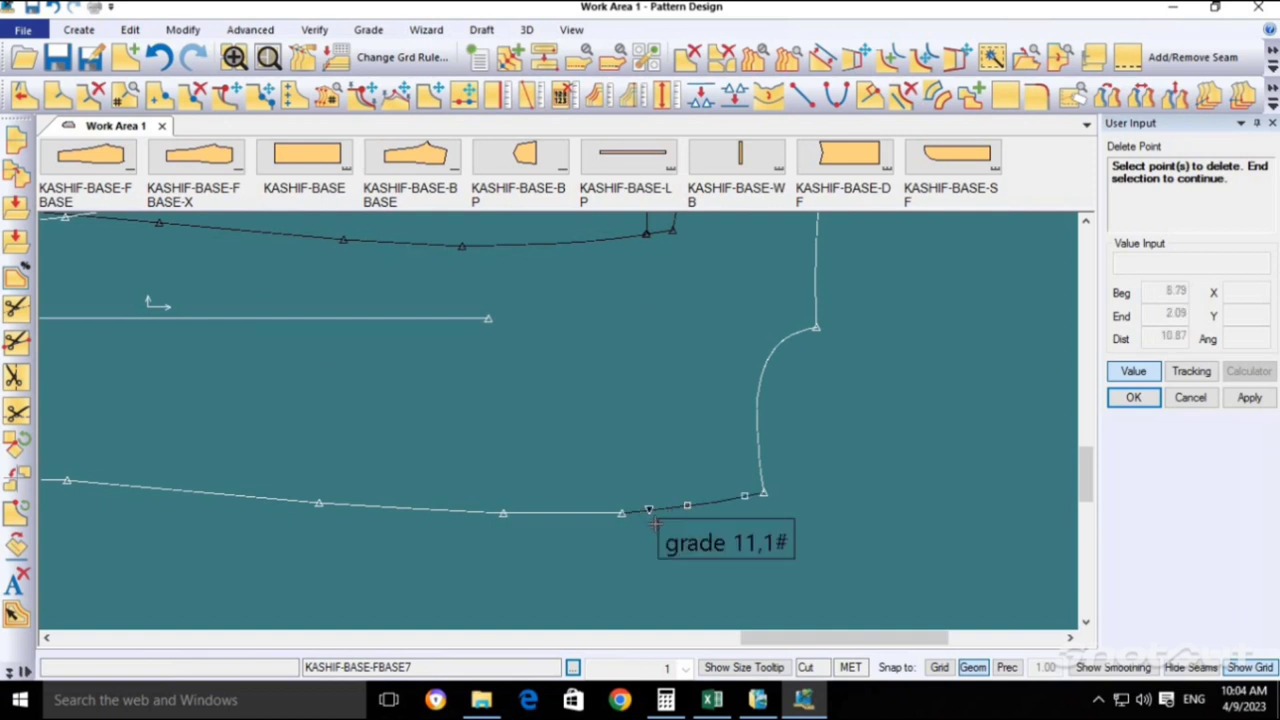
{"action": "right_click", "coordinate": [609, 550]}
{"action": "left_click", "coordinate": [660, 562]}
Nudge the traced front piece slightly down and to the right.
{"action": "scroll", "coordinate": [709, 560], "scroll_direction": "down", "scroll_amount": 1}
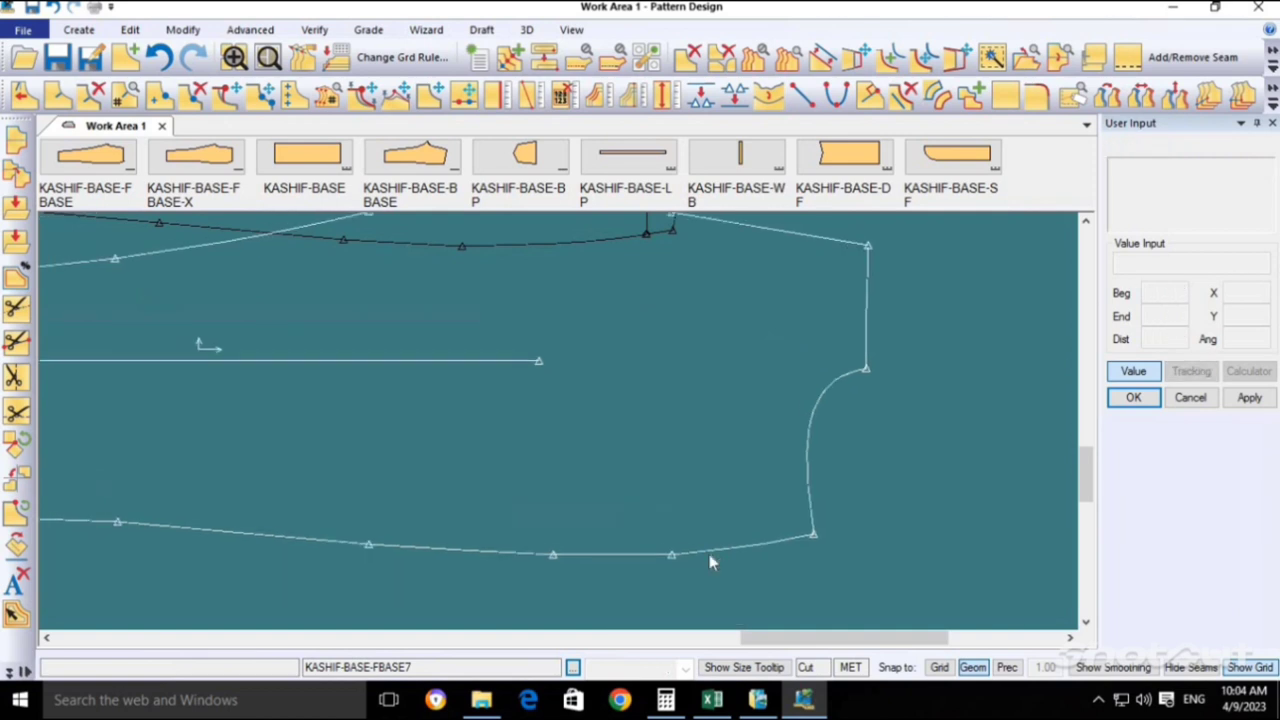
{"action": "scroll", "coordinate": [740, 570], "scroll_direction": "down", "scroll_amount": 1}
{"action": "scroll", "coordinate": [754, 571], "scroll_direction": "down", "scroll_amount": 2}
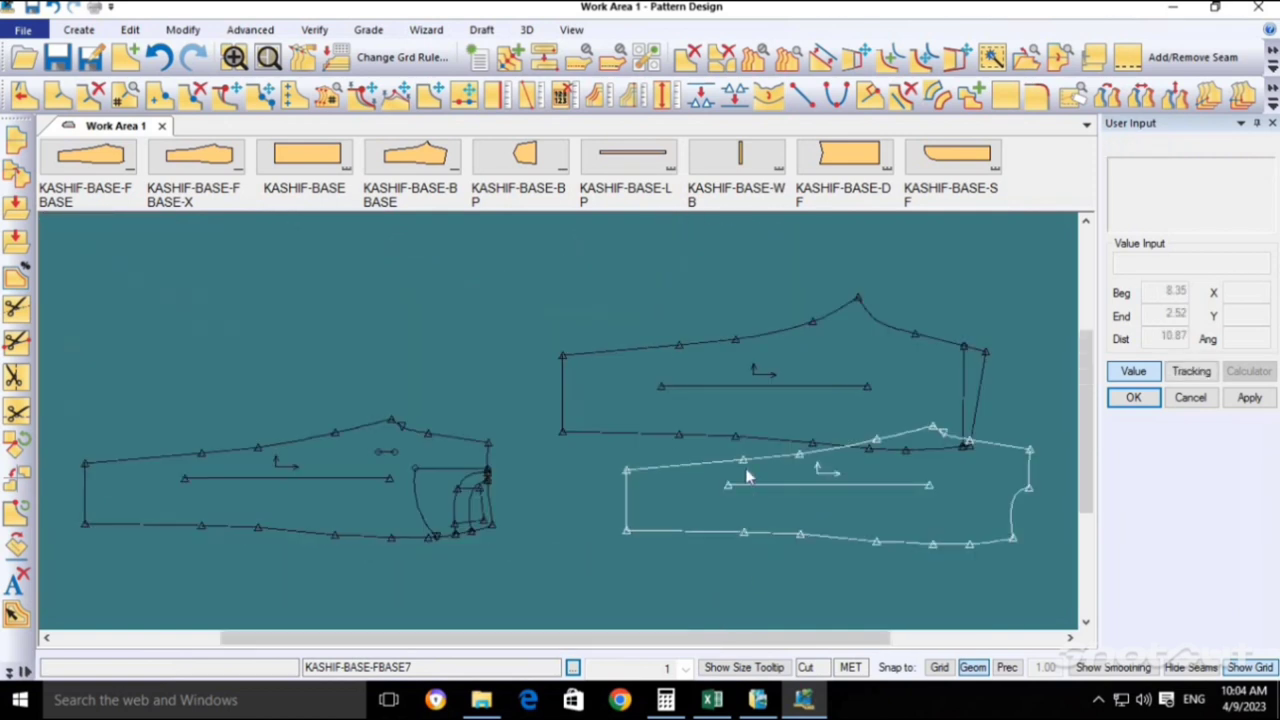
{"action": "scroll", "coordinate": [953, 533], "scroll_direction": "up", "scroll_amount": 3}
{"action": "scroll", "coordinate": [750, 450], "scroll_direction": "down", "scroll_amount": 1}
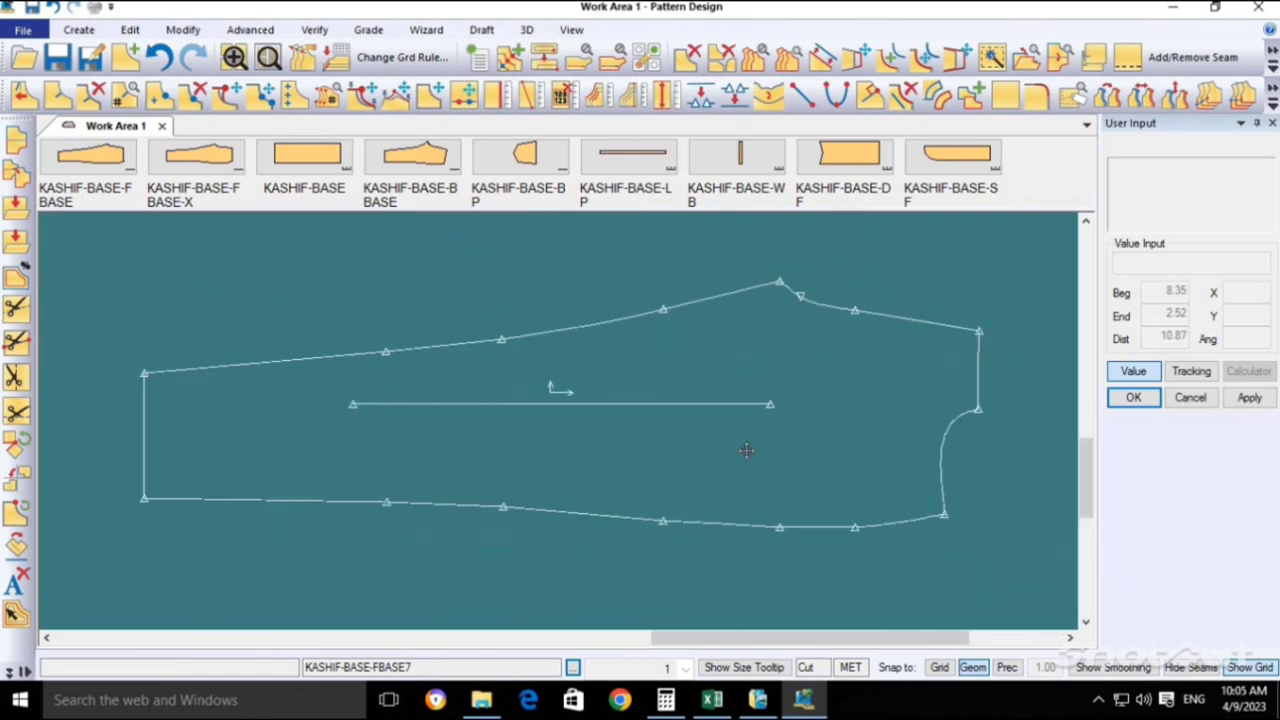
{"action": "middle_click_drag", "start_coordinate": [757, 462], "coordinate": [781, 484]}
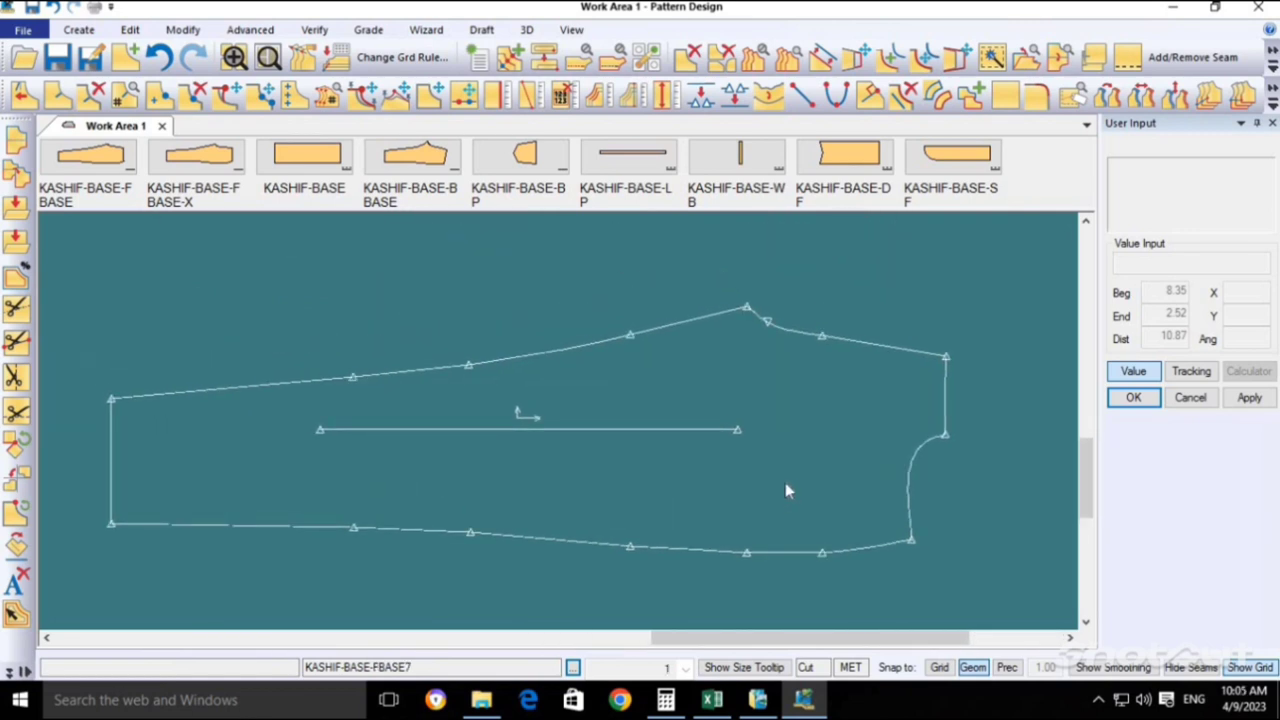
Save the traced piece as KASHIF-BASE-FR, removing the trailing 7 from the suggested name.
{"action": "left_click", "coordinate": [743, 443]}
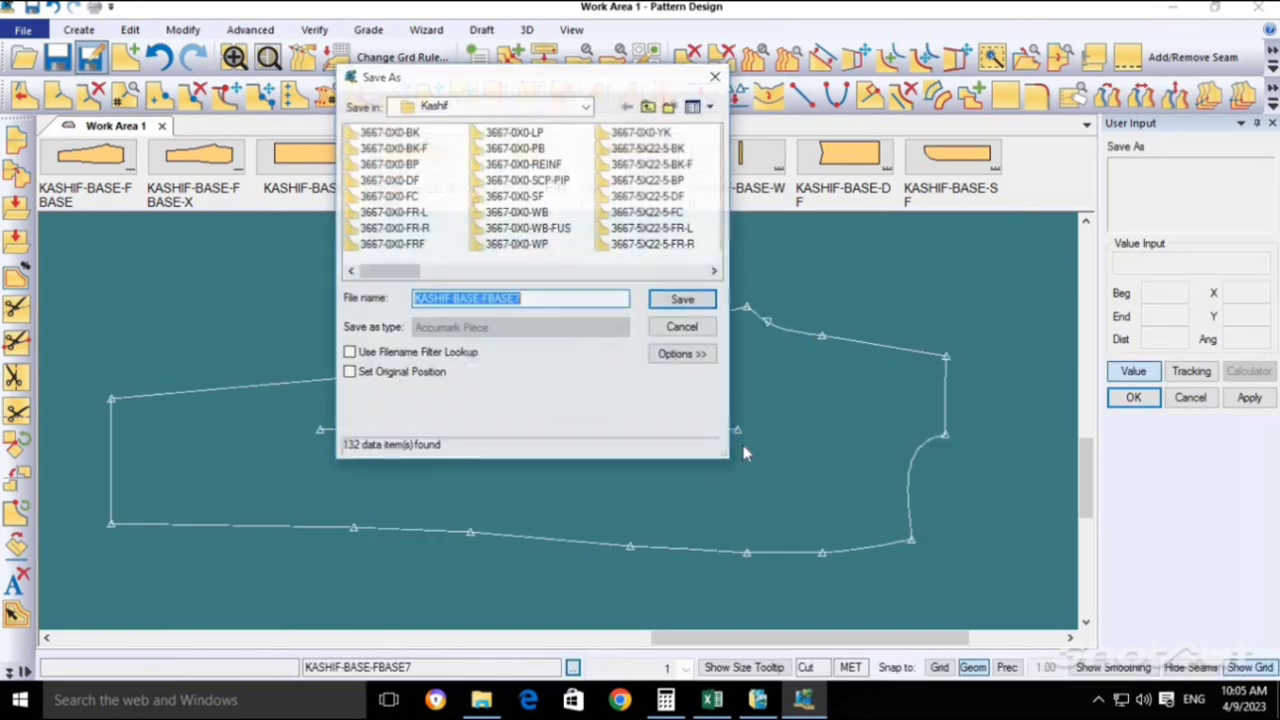
{"action": "key", "text": "End"}
{"action": "key", "text": "BackSpace"}
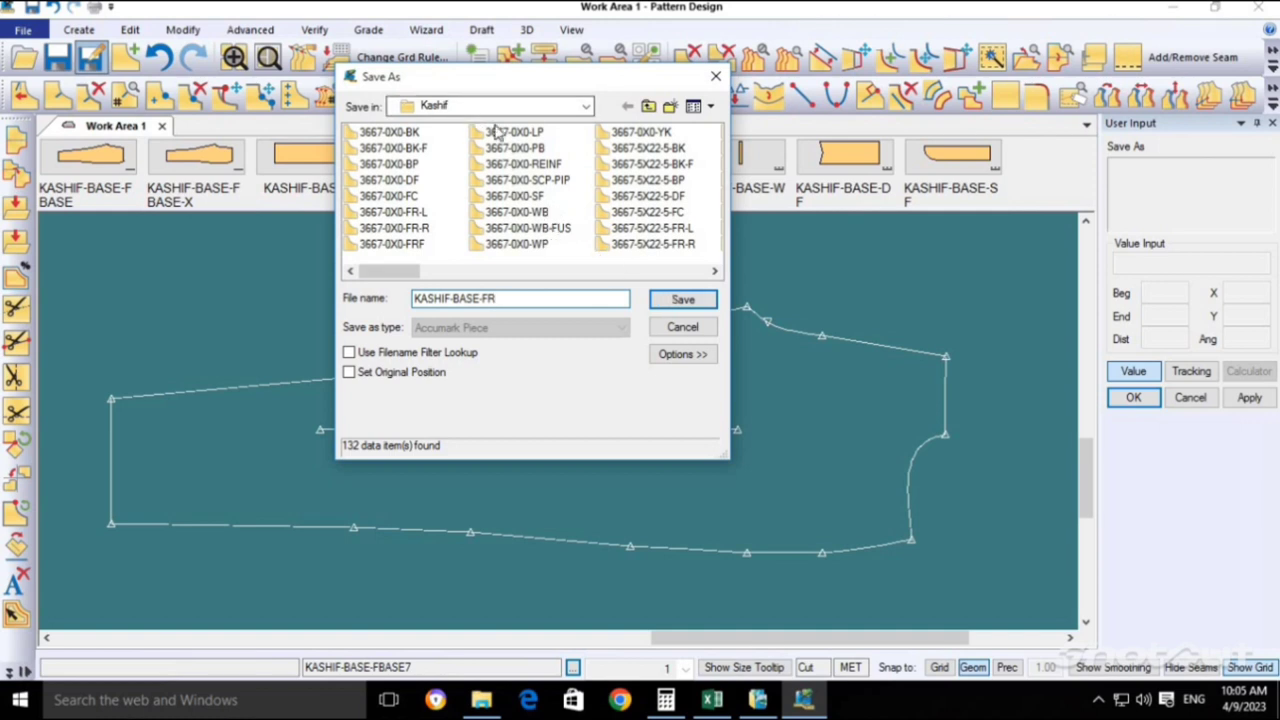
{"action": "left_click", "coordinate": [683, 302]}
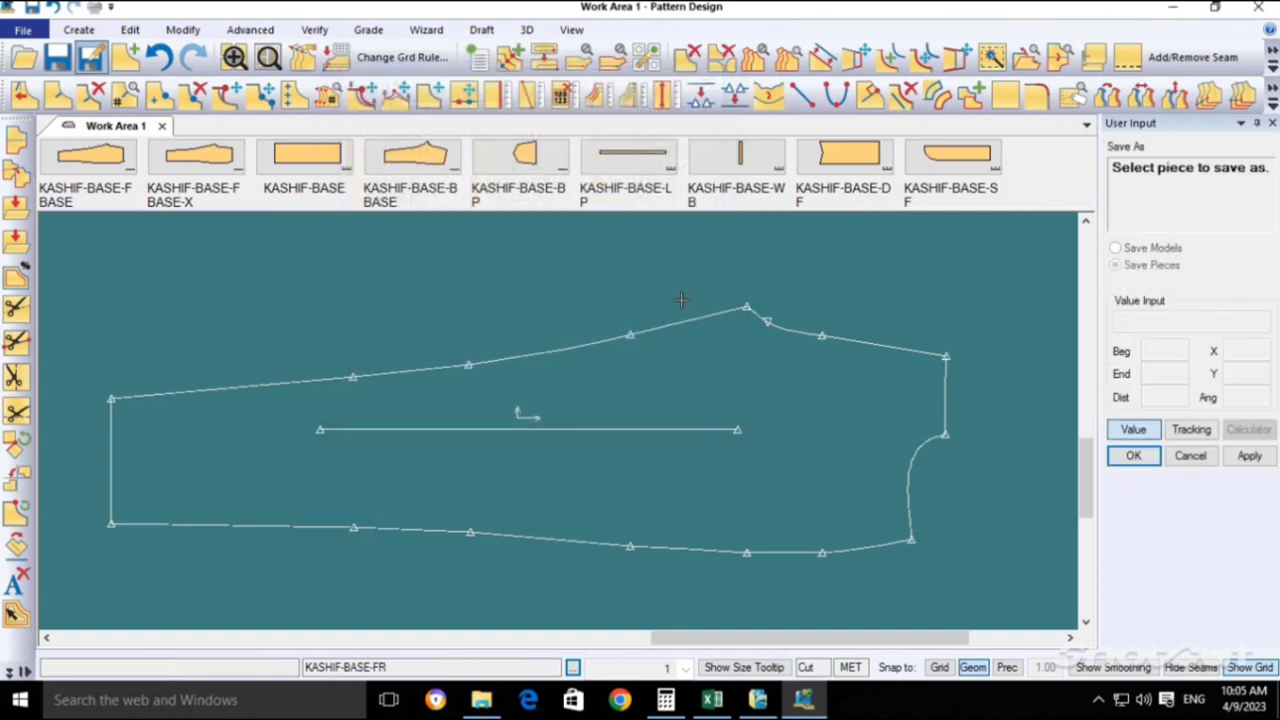
{"action": "right_click", "coordinate": [682, 490]}
{"action": "left_click", "coordinate": [684, 495]}
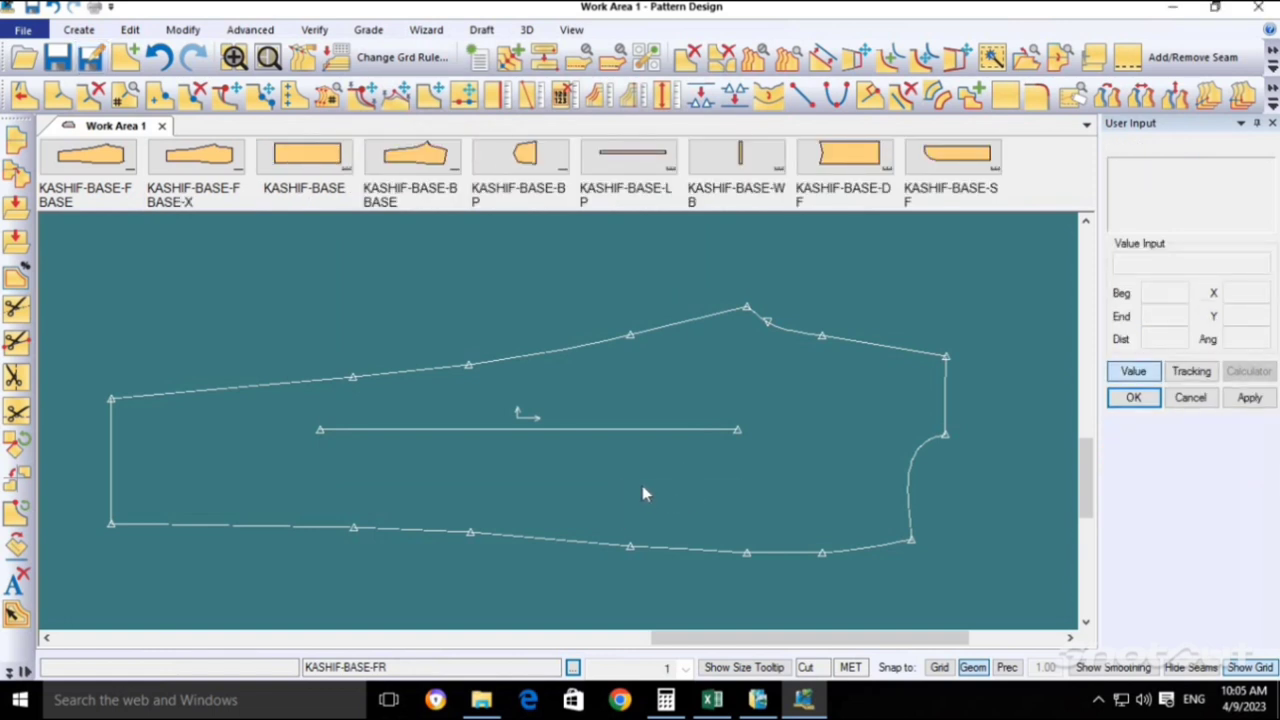
Send the saved front piece to the piece bar and reposition the front base piece.
{"action": "right_click", "coordinate": [665, 462]}
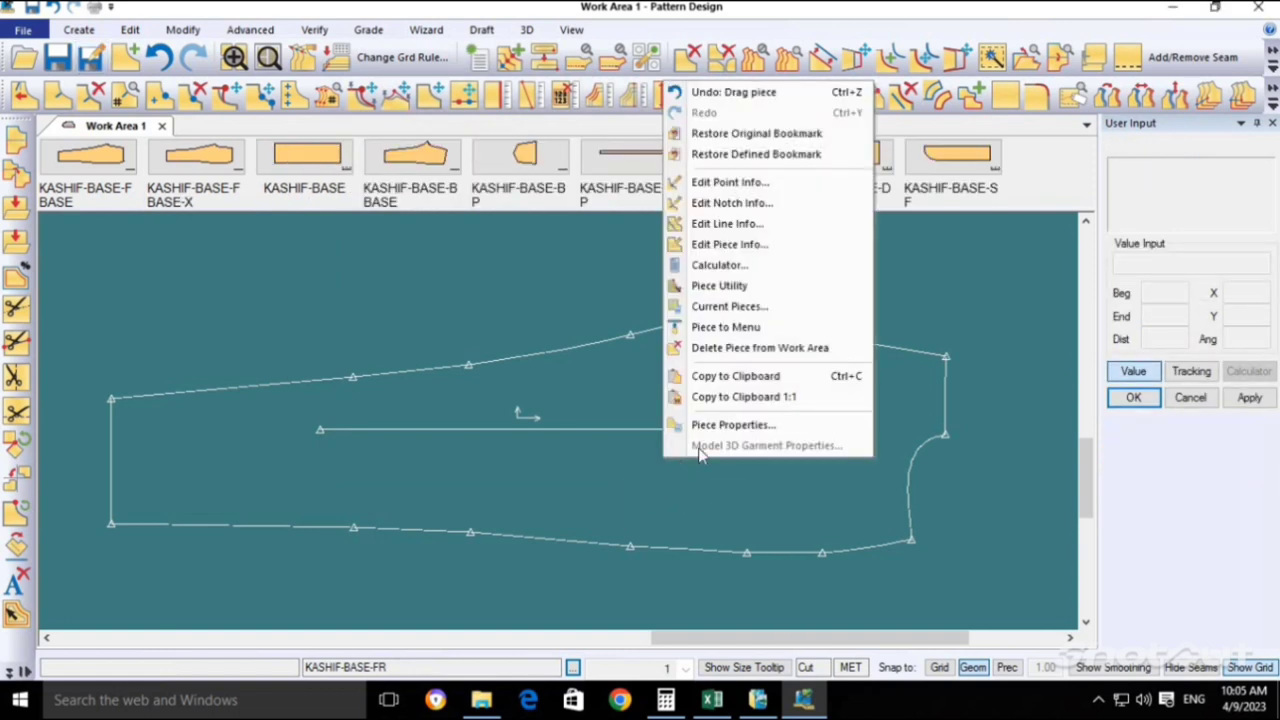
{"action": "left_click", "coordinate": [740, 327]}
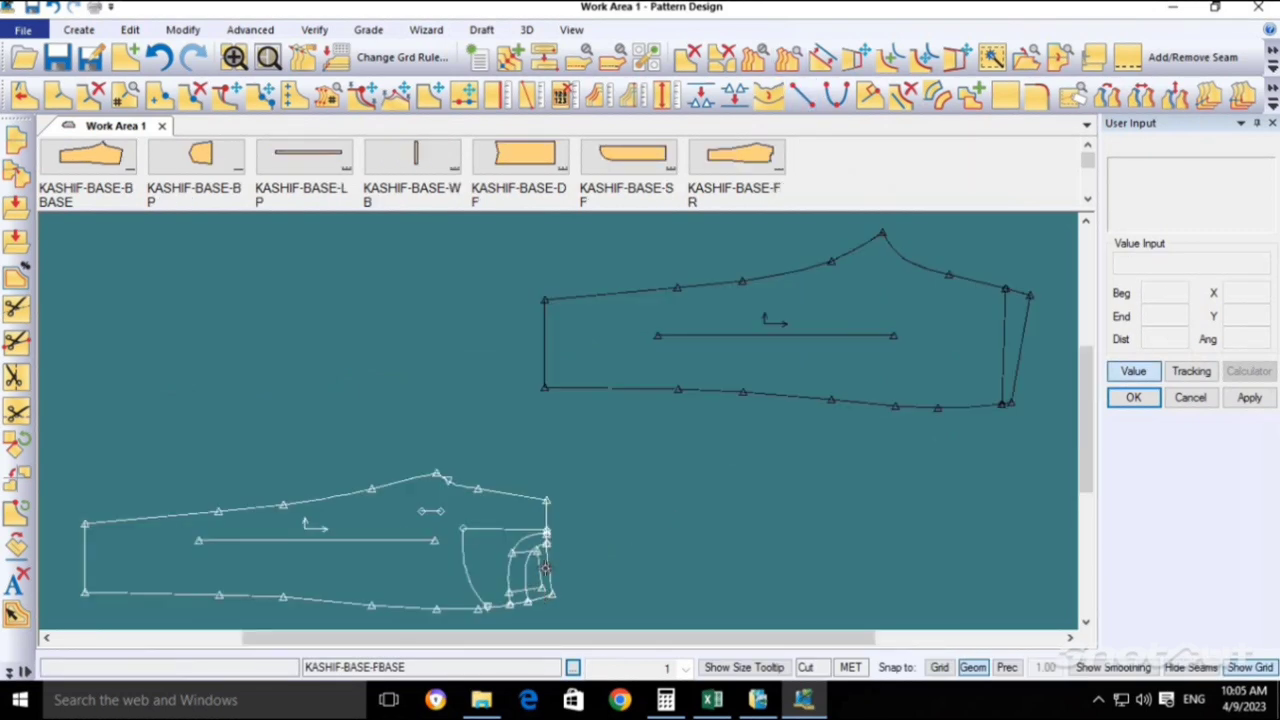
{"action": "left_click_drag", "start_coordinate": [538, 598], "coordinate": [553, 566]}
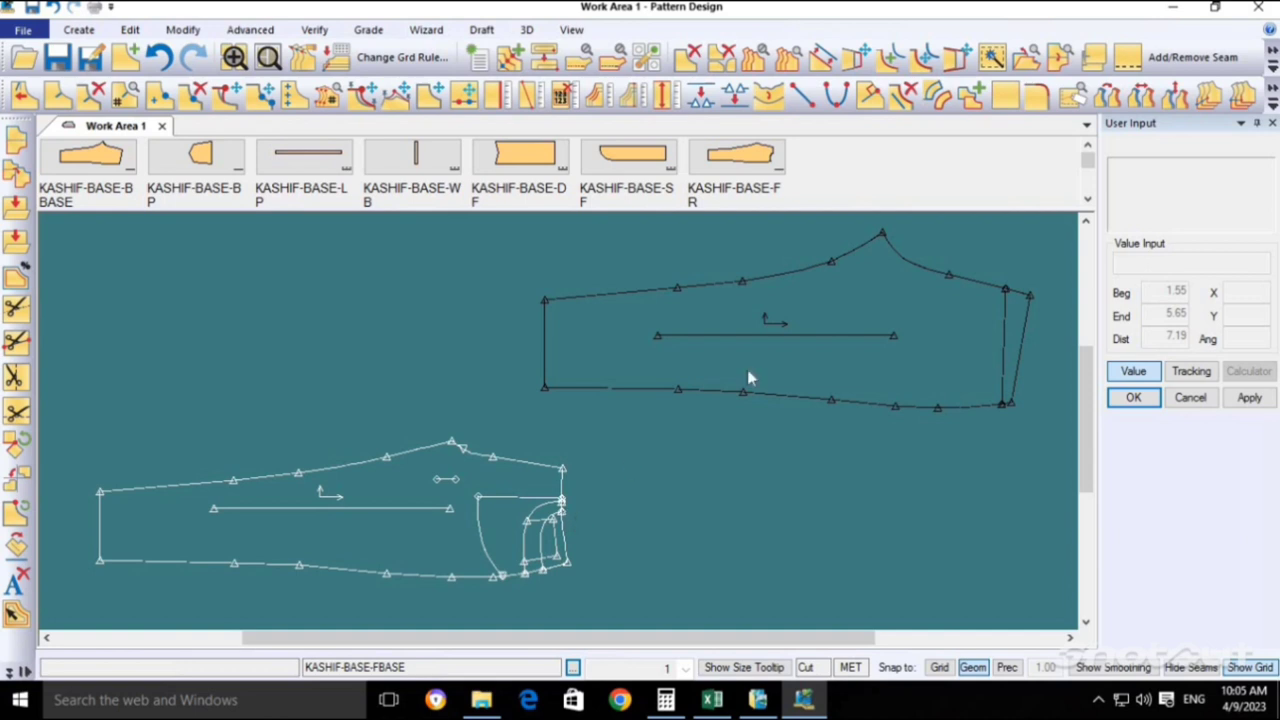
Move KASHIF-BASE-BBASE left into open space and centre it in view.
{"action": "left_click_drag", "start_coordinate": [747, 378], "coordinate": [597, 378]}
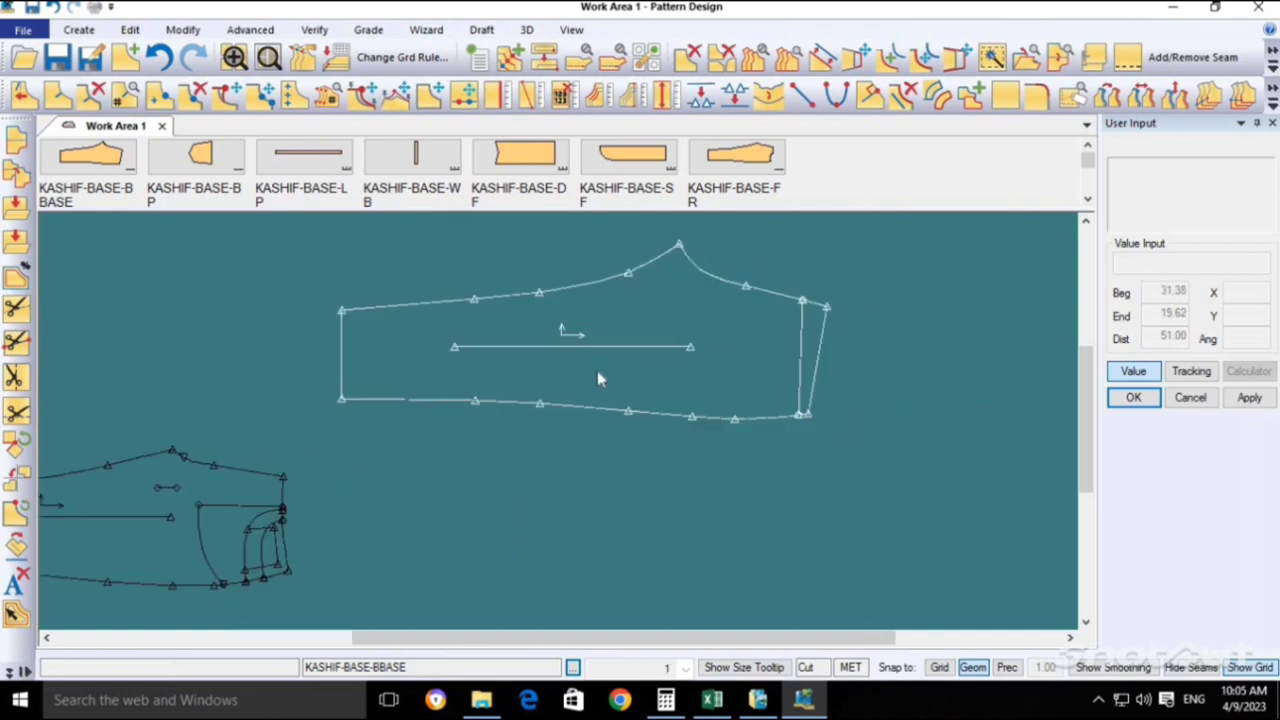
{"action": "scroll", "coordinate": [597, 378], "scroll_direction": "up", "scroll_amount": 2}
{"action": "left_click_drag", "start_coordinate": [705, 344], "coordinate": [704, 452]}
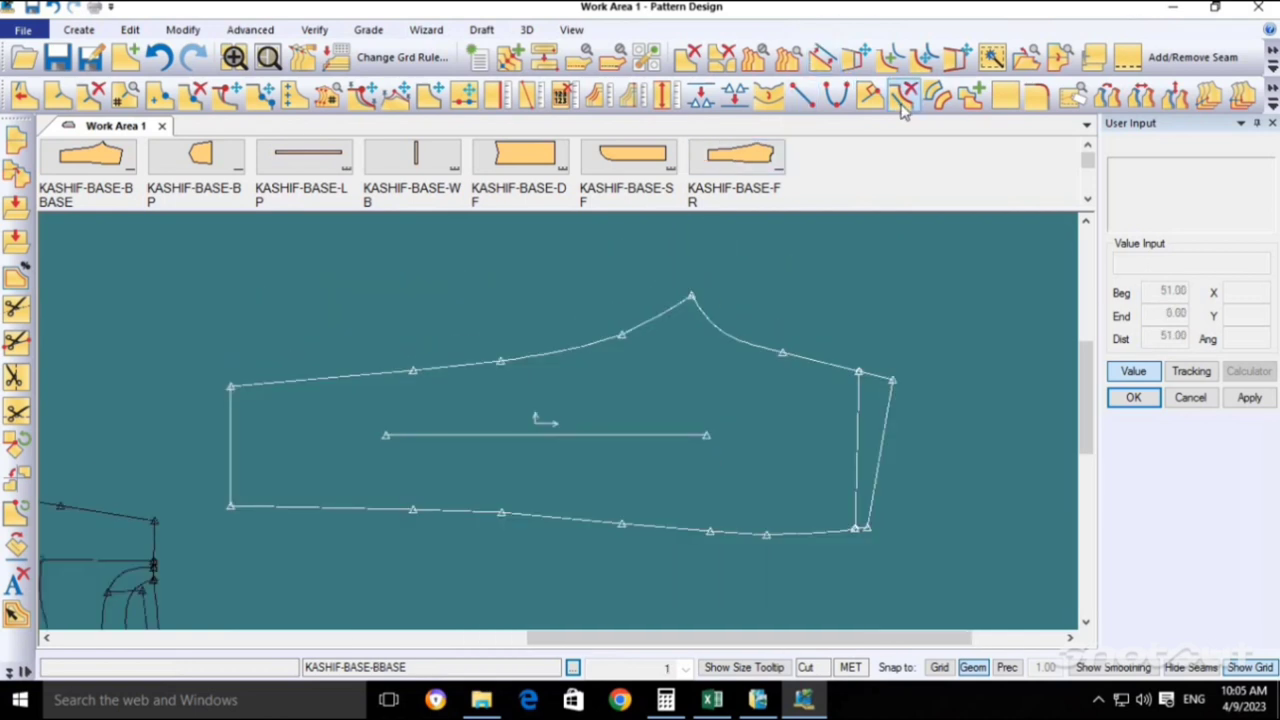
Start Create > Trace and select KASHIF-BASE-BBASE's left, top and right edges.
{"action": "left_click", "coordinate": [79, 29]}
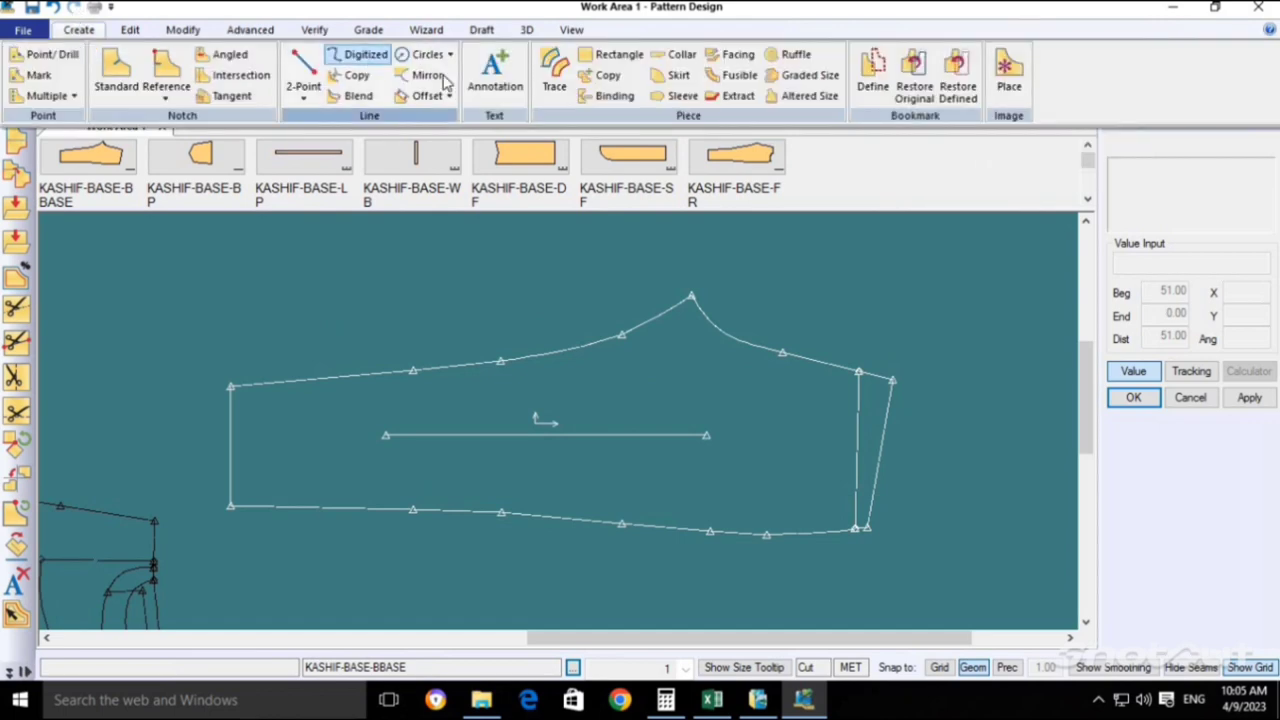
{"action": "left_click", "coordinate": [557, 65]}
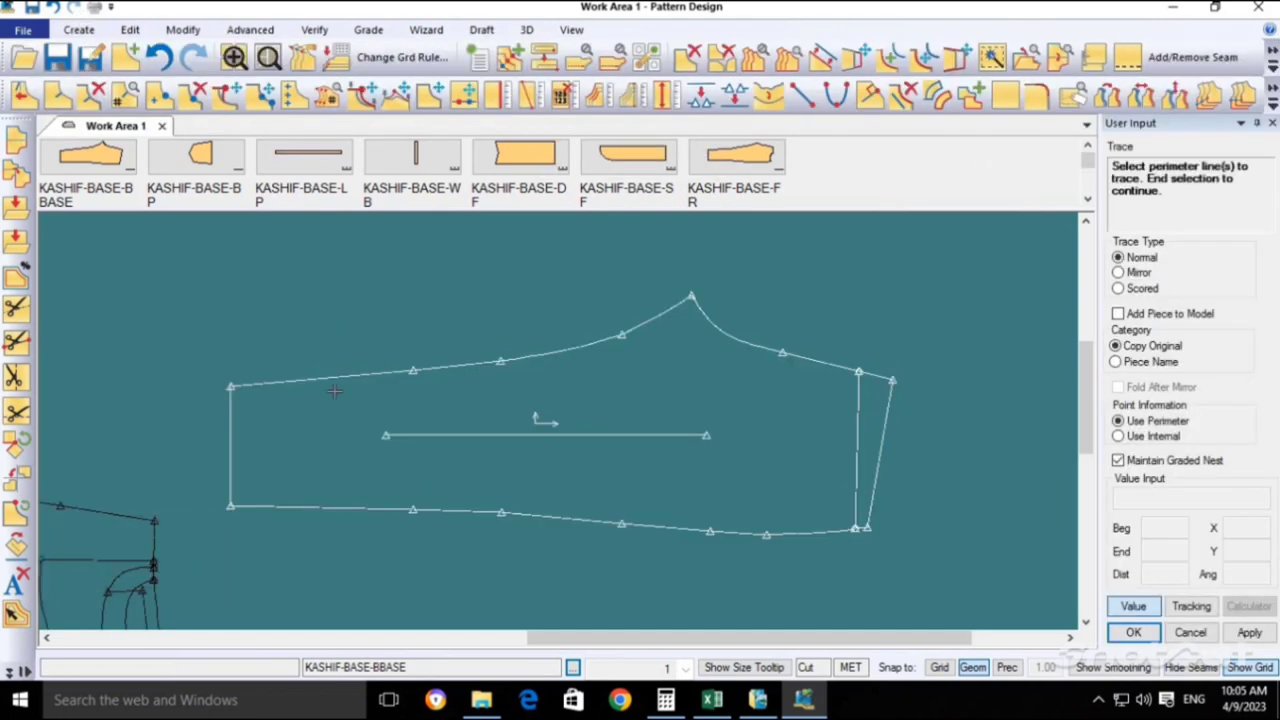
{"action": "left_click", "coordinate": [232, 436]}
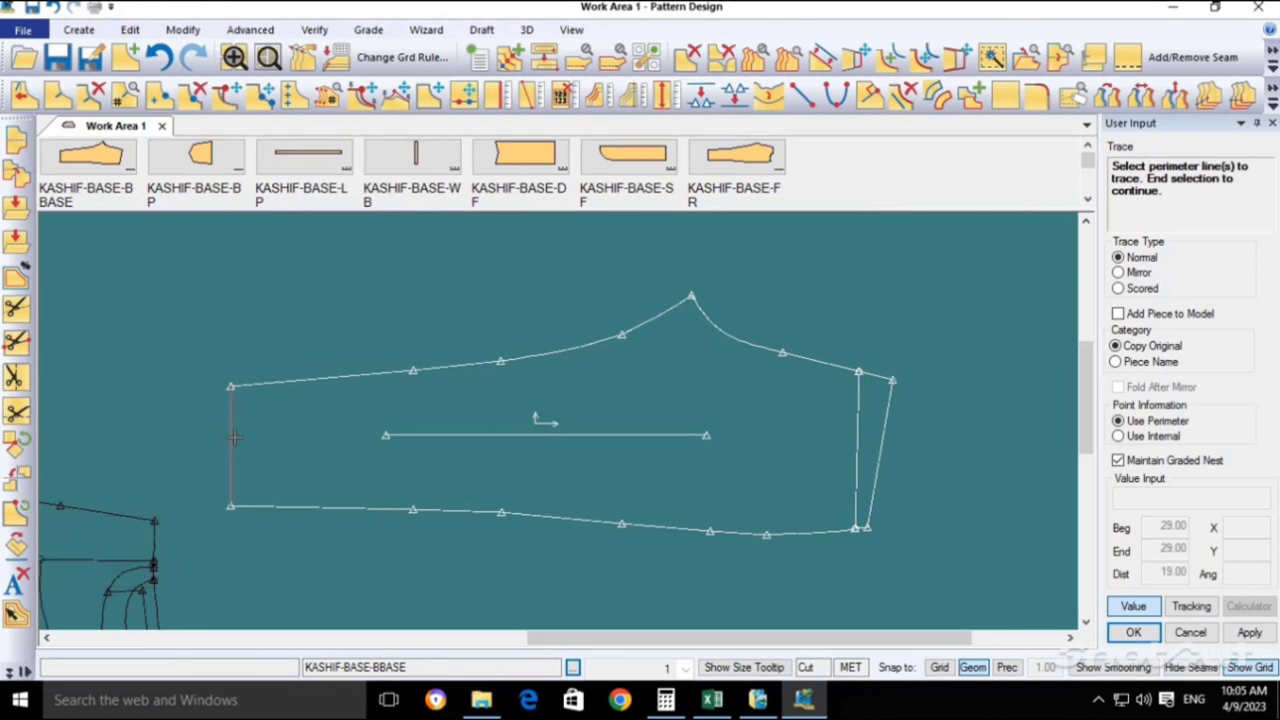
{"action": "left_click", "coordinate": [313, 384]}
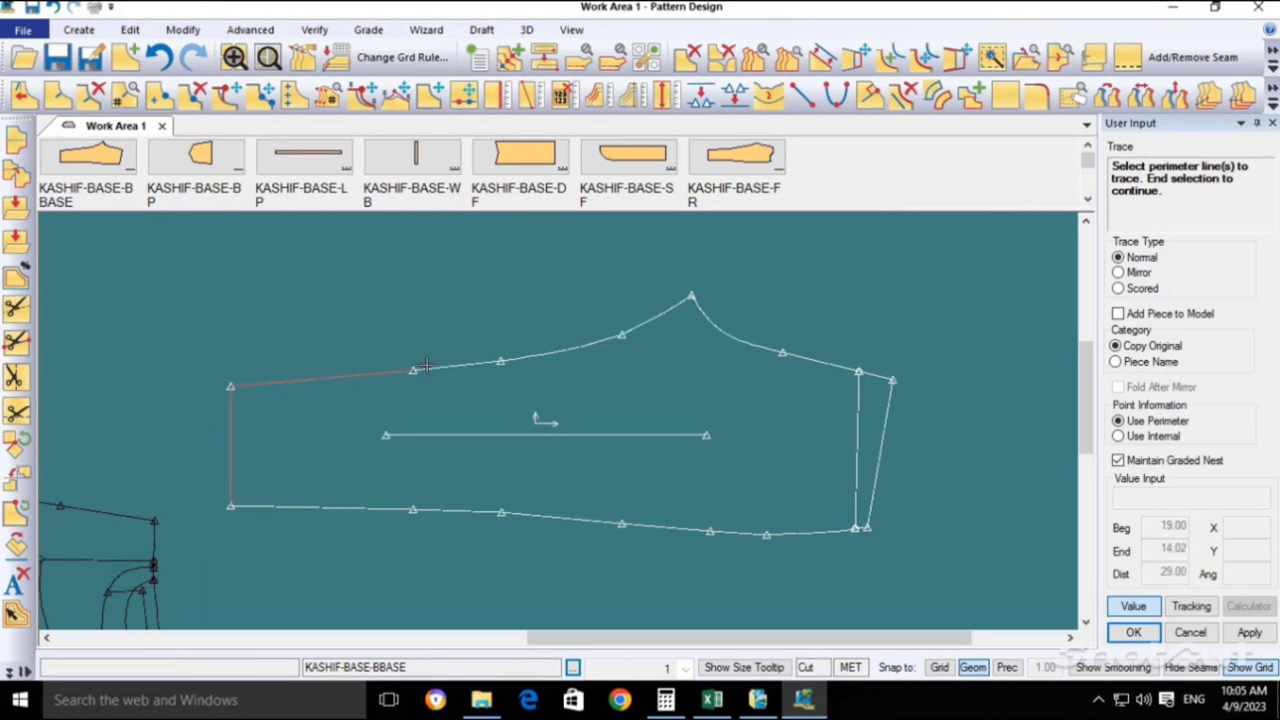
{"action": "left_click", "coordinate": [540, 350]}
{"action": "left_click", "coordinate": [664, 314]}
{"action": "left_click", "coordinate": [738, 336]}
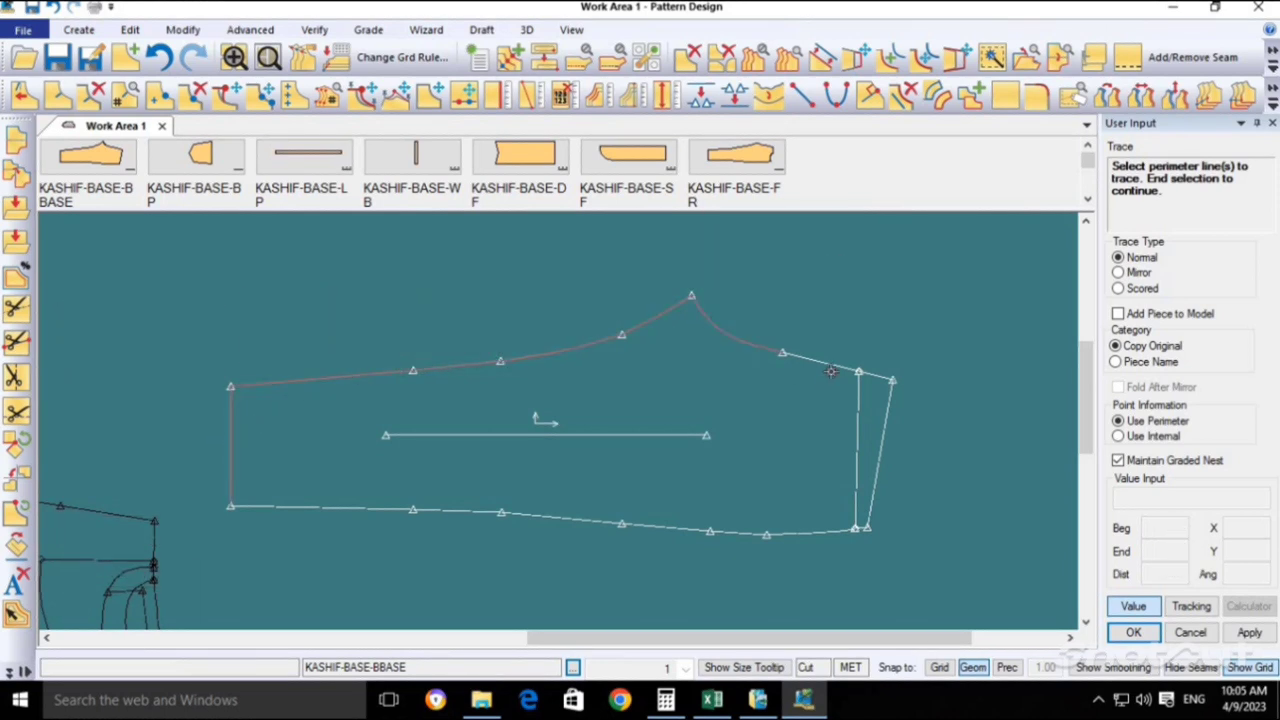
{"action": "left_click", "coordinate": [831, 372]}
{"action": "left_click", "coordinate": [860, 396]}
Add the four bottom edge segments and confirm the trace to create the new piece.
{"action": "left_click", "coordinate": [791, 534]}
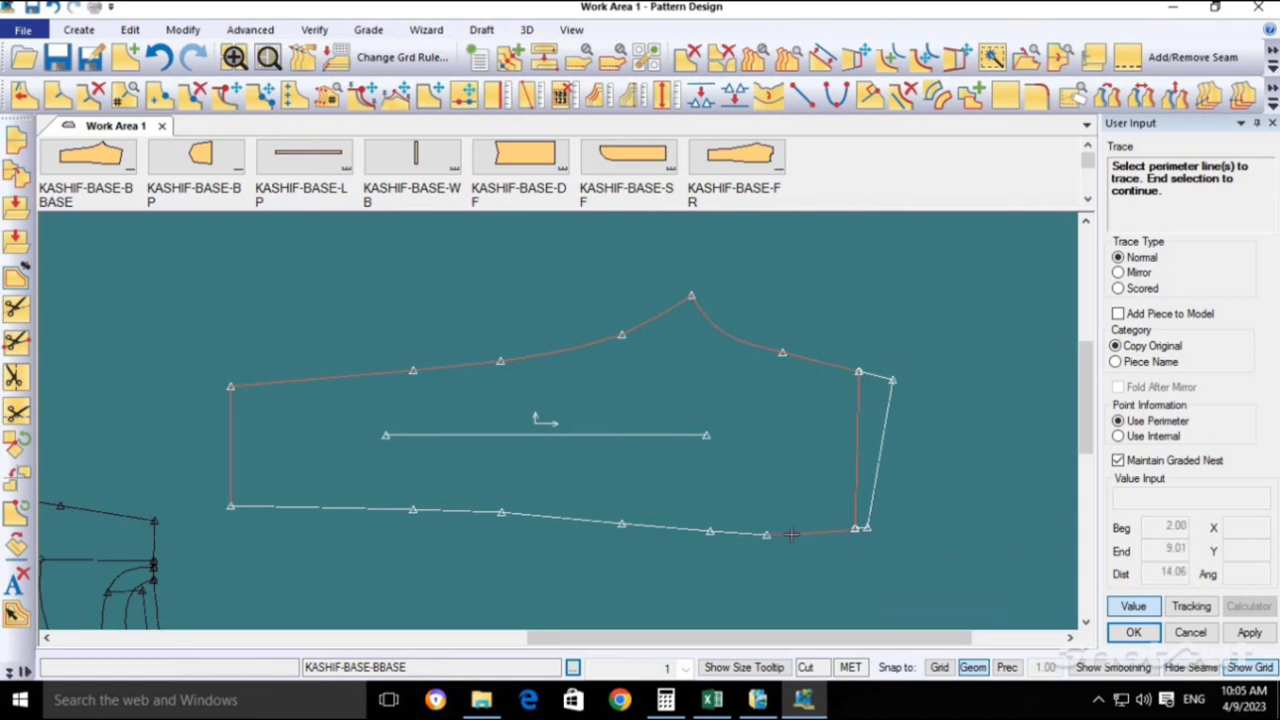
{"action": "left_click", "coordinate": [716, 532]}
{"action": "left_click", "coordinate": [619, 524]}
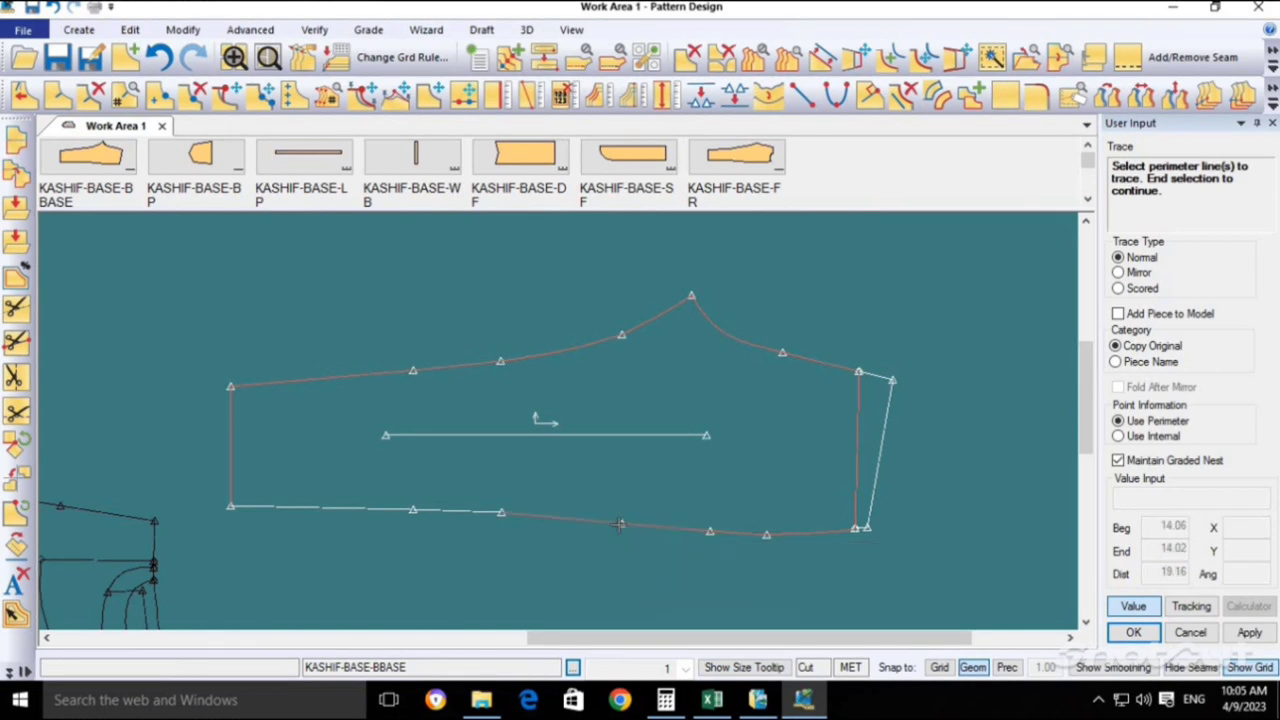
{"action": "left_click", "coordinate": [395, 508]}
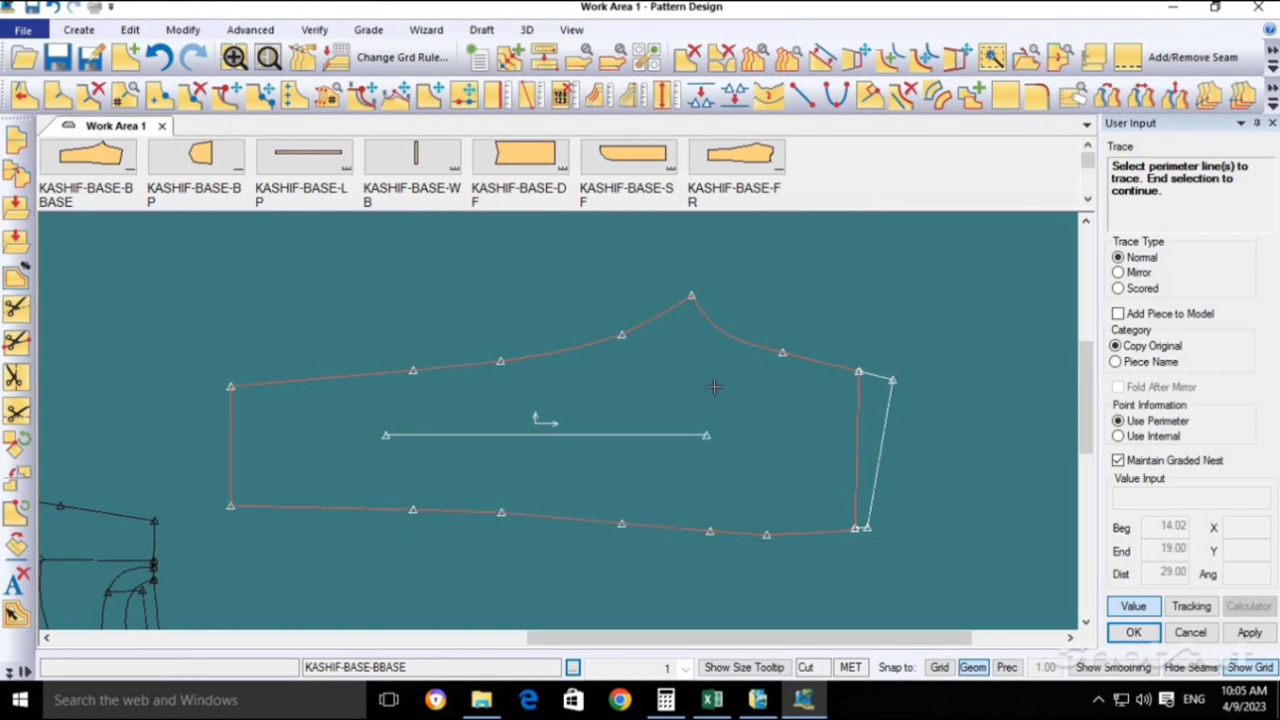
{"action": "right_click", "coordinate": [697, 443]}
{"action": "left_click", "coordinate": [697, 443]}
{"action": "right_click", "coordinate": [705, 440]}
{"action": "left_click", "coordinate": [705, 440]}
{"action": "right_click", "coordinate": [757, 325]}
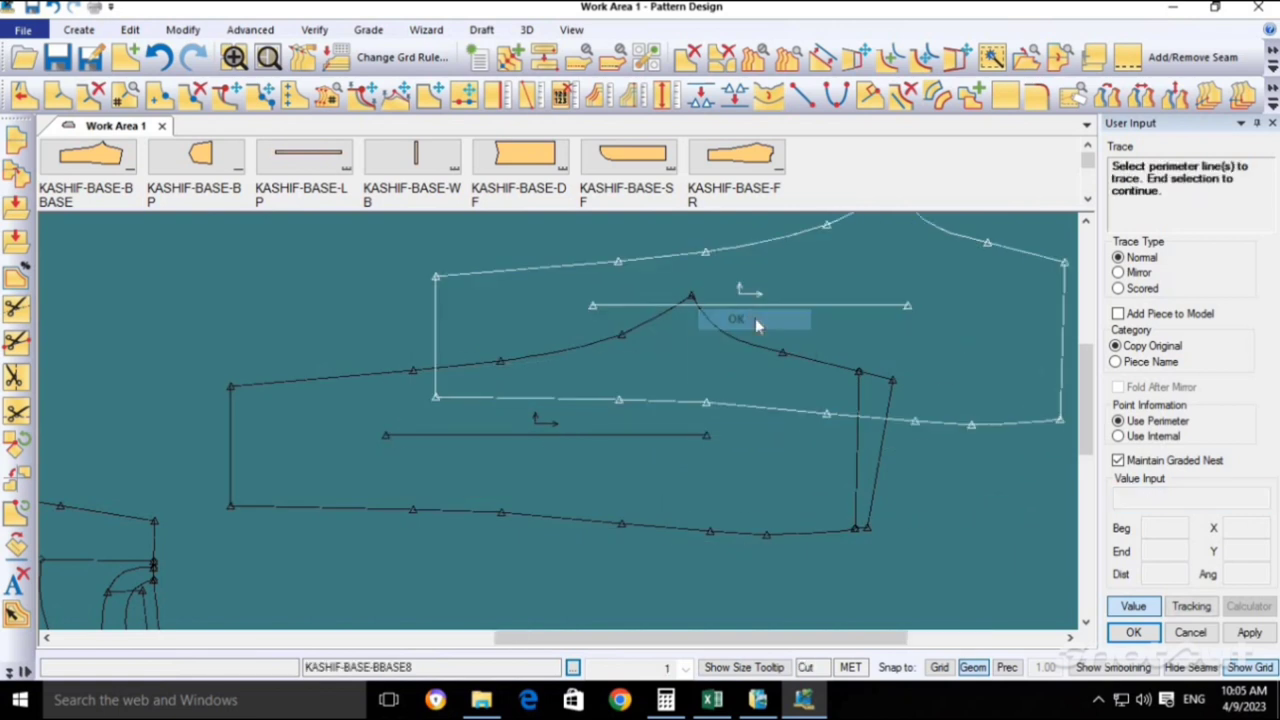
{"action": "left_click", "coordinate": [757, 325]}
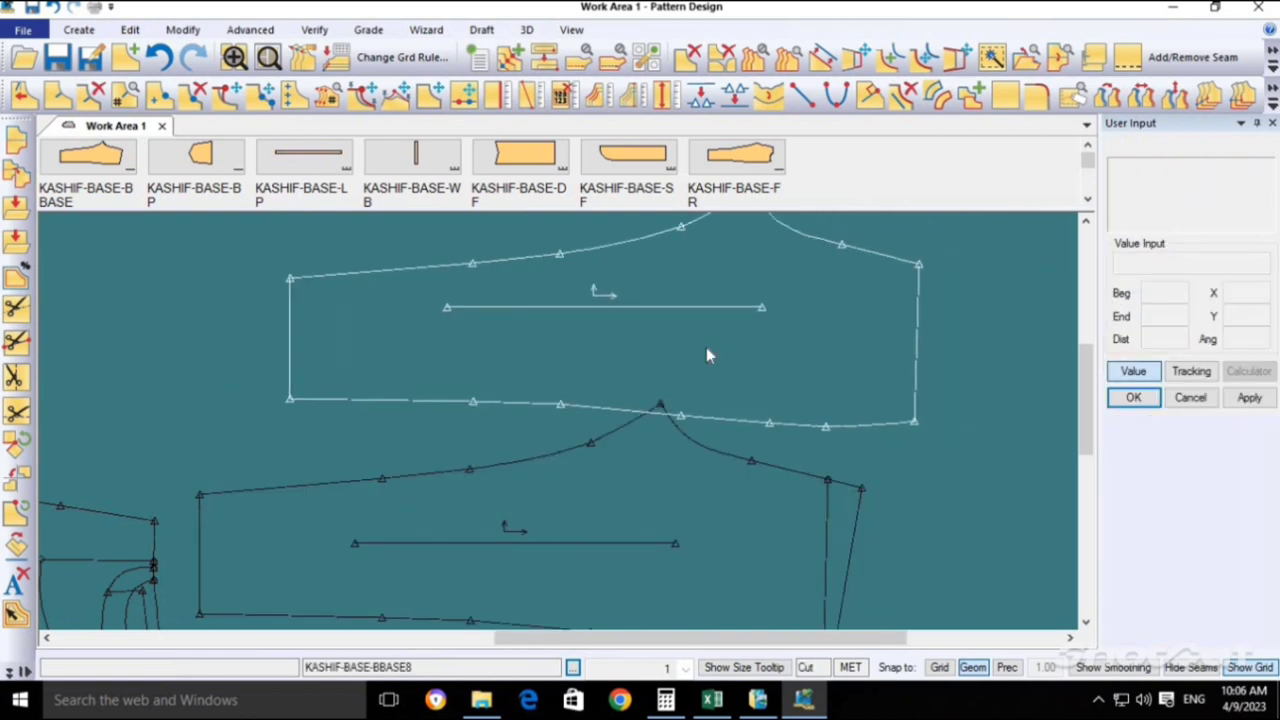
{"action": "scroll", "coordinate": [706, 355], "scroll_direction": "down", "scroll_amount": 1}
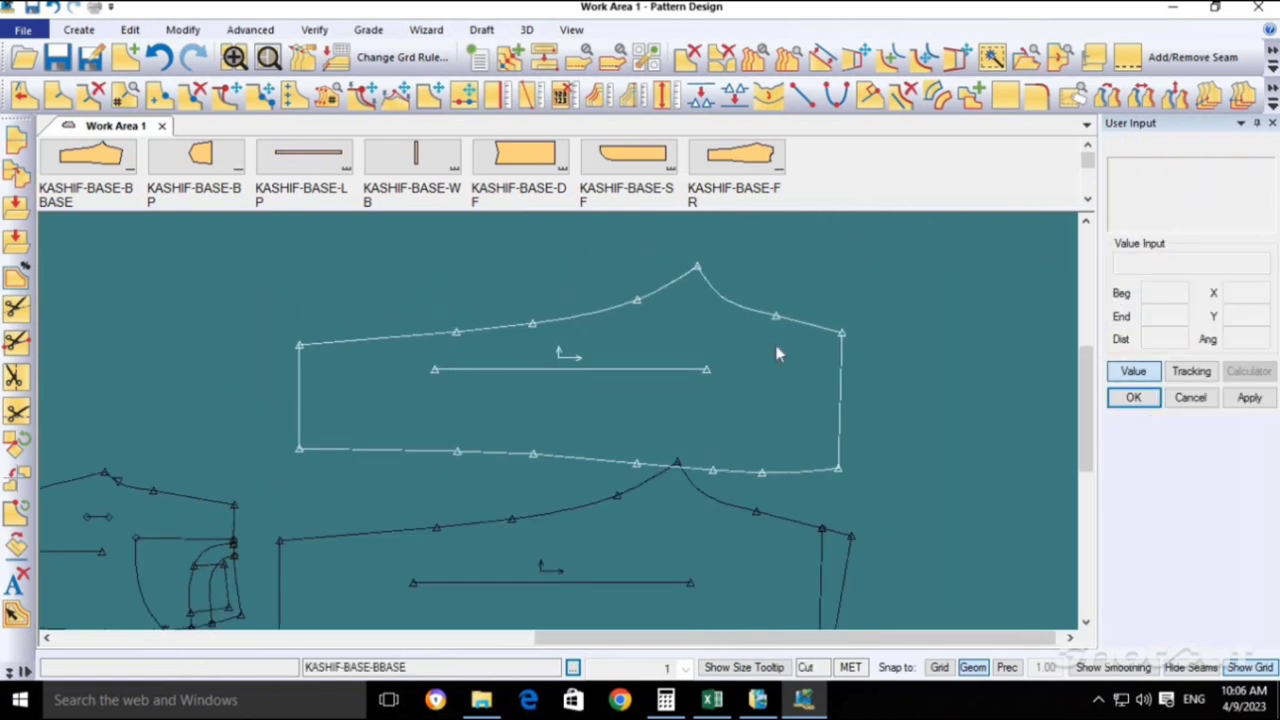
Save the traced back piece as KASHIF-BASE-BK.
{"action": "left_click", "coordinate": [93, 60]}
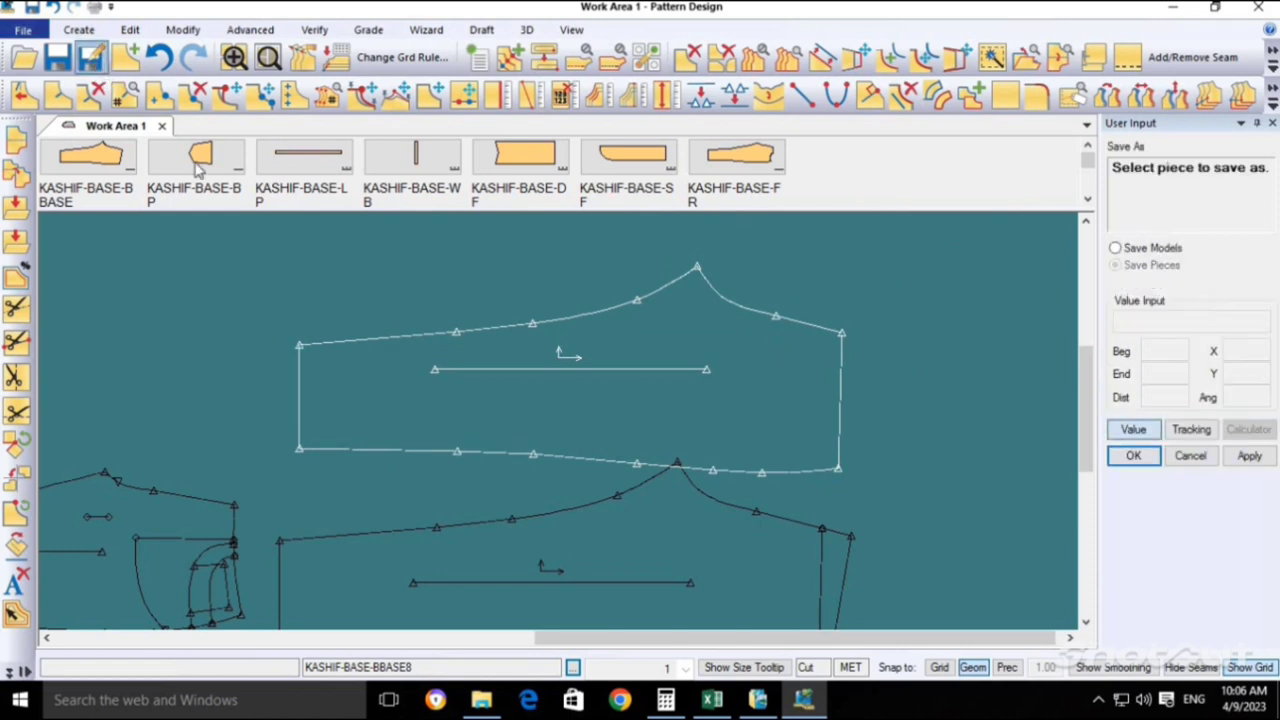
{"action": "left_click", "coordinate": [556, 344]}
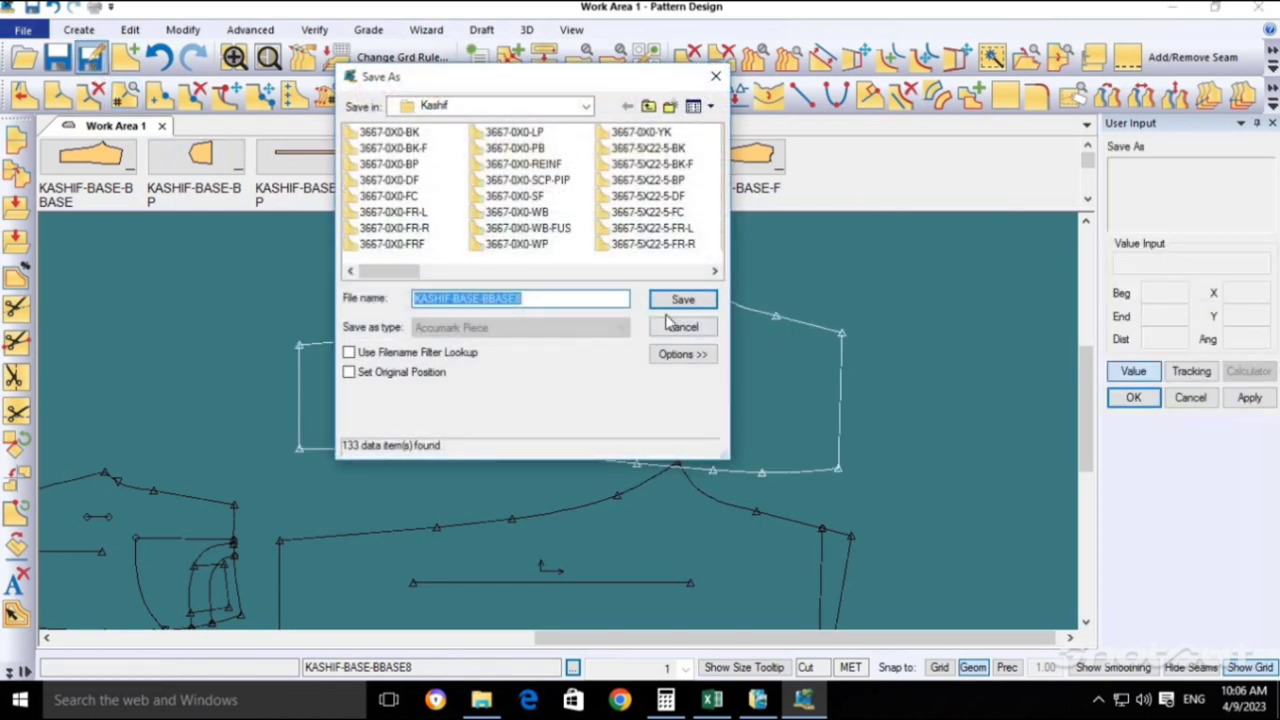
{"action": "type", "text": "KASHIF-BASE-FBASE"}
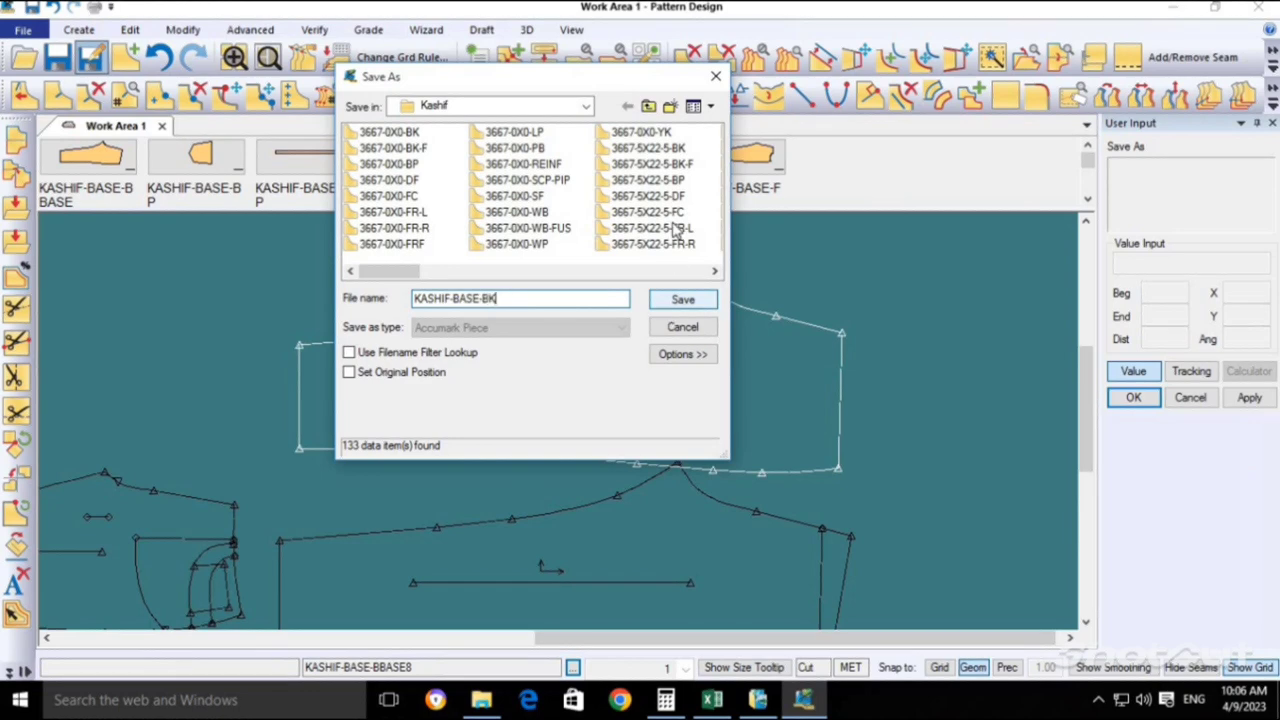
{"action": "left_click", "coordinate": [686, 302]}
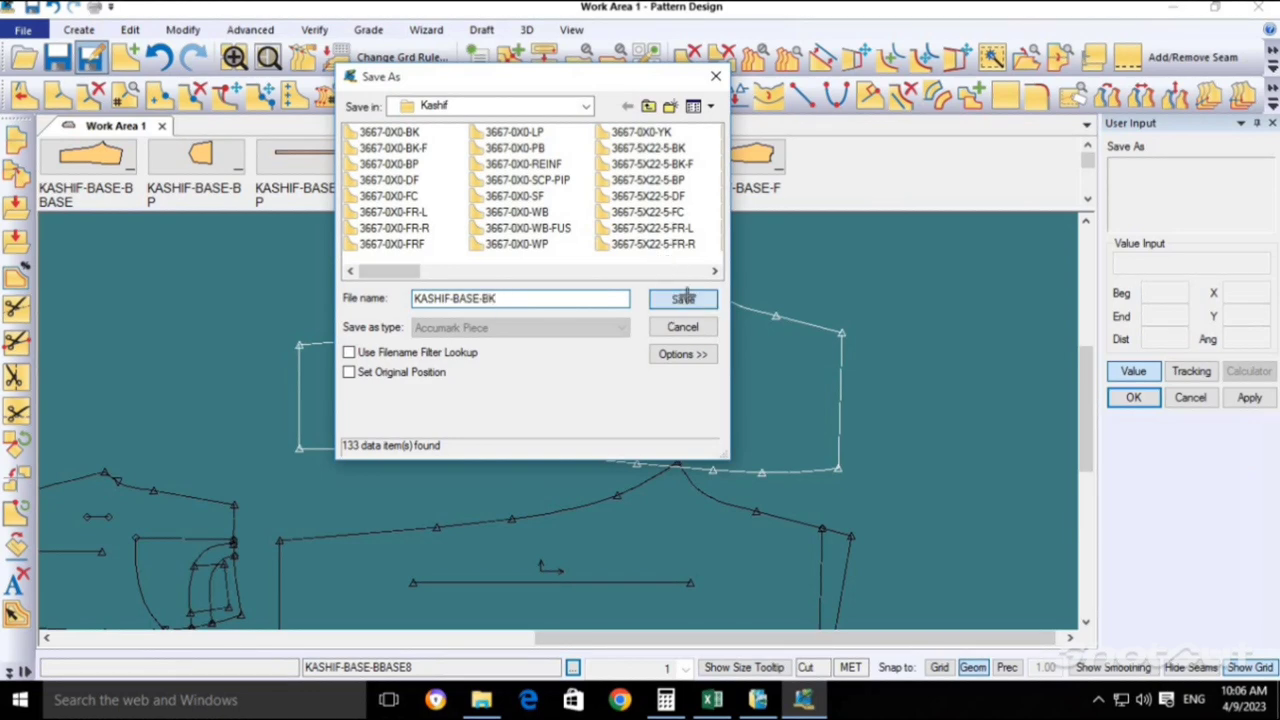
{"action": "right_click", "coordinate": [688, 370]}
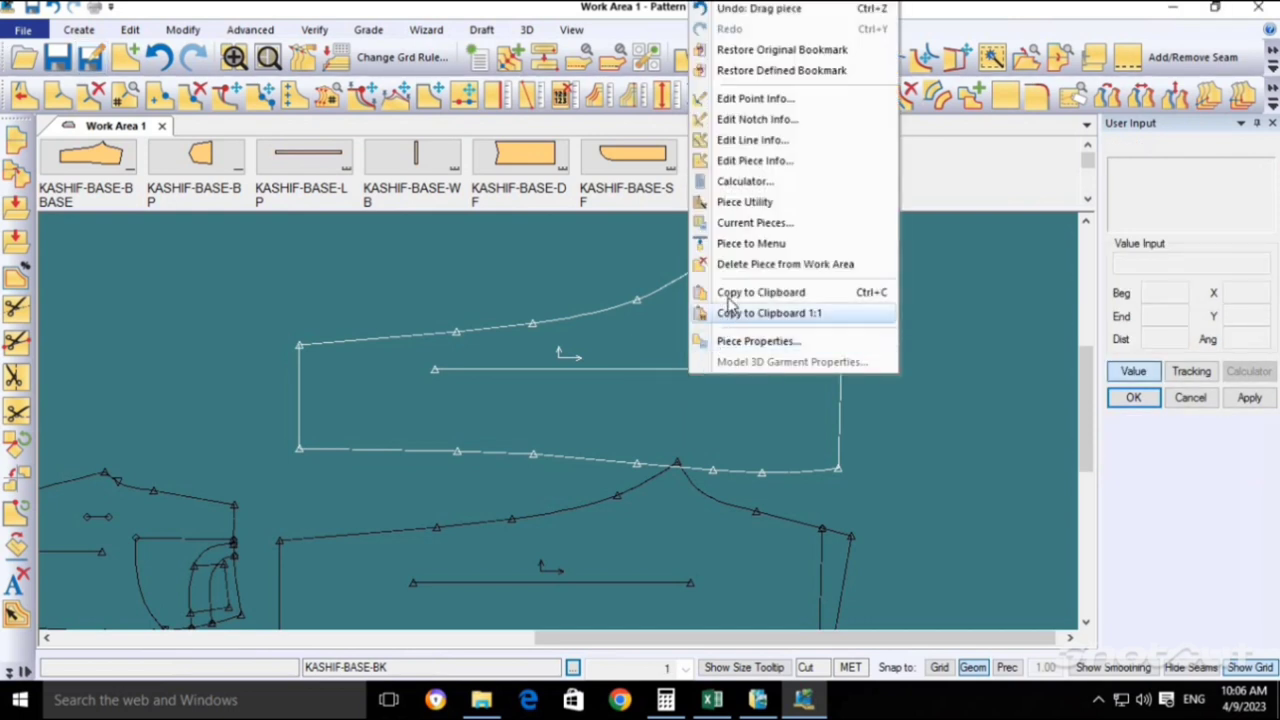
Send the saved back piece to the piece bar and zoom in on the front base.
{"action": "left_click", "coordinate": [762, 243]}
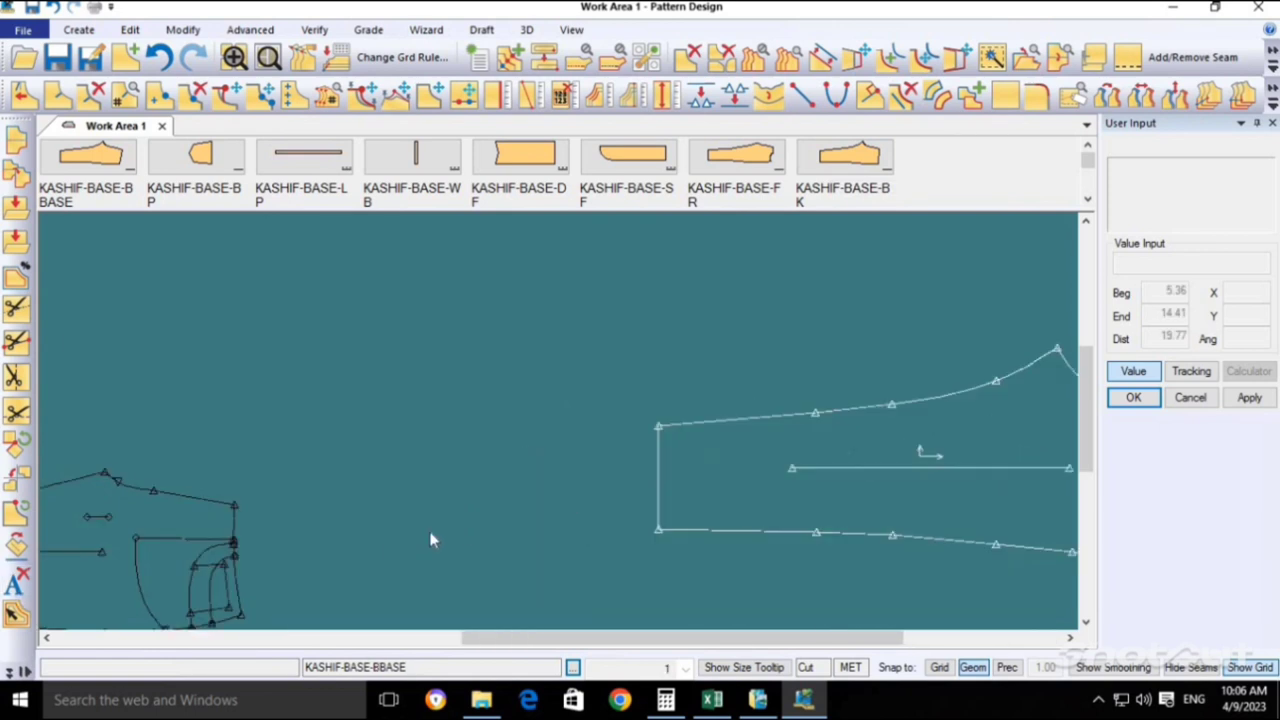
{"action": "scroll", "coordinate": [220, 507], "scroll_direction": "up", "scroll_amount": 1}
{"action": "scroll", "coordinate": [400, 510], "scroll_direction": "up", "scroll_amount": 1}
{"action": "scroll", "coordinate": [500, 500], "scroll_direction": "up", "scroll_amount": 1}
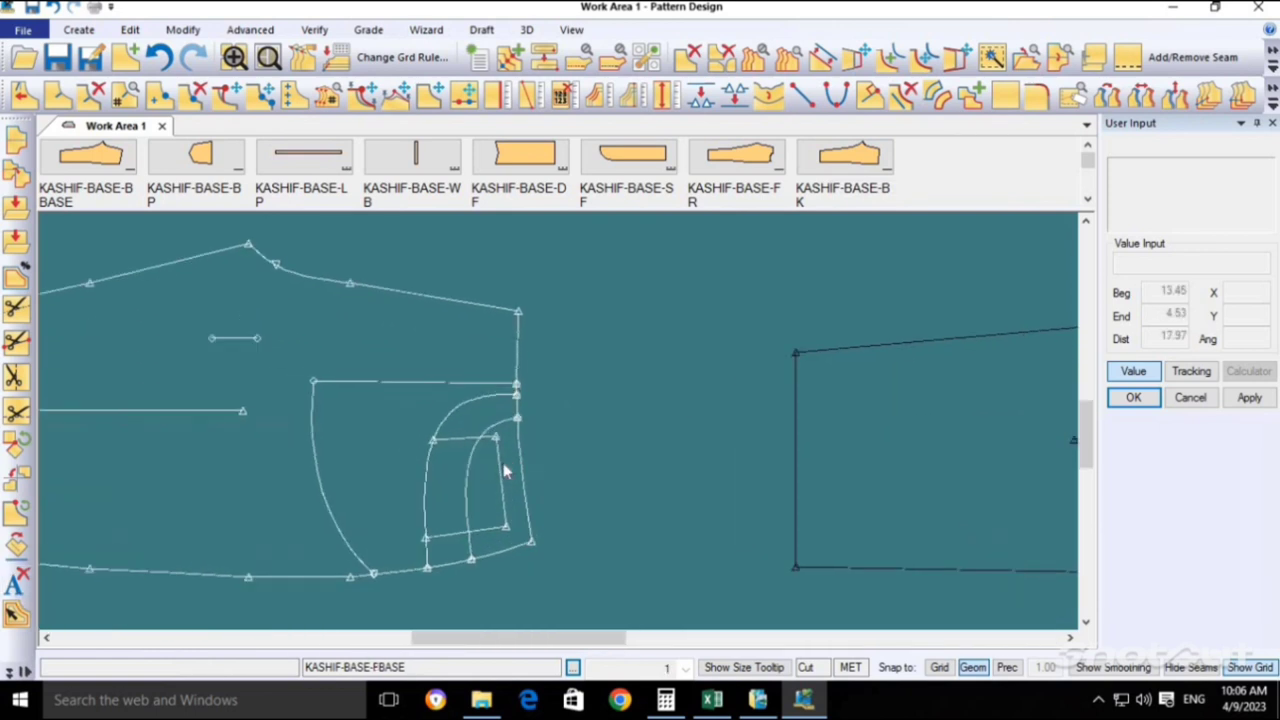
{"action": "scroll", "coordinate": [495, 480], "scroll_direction": "up", "scroll_amount": 1}
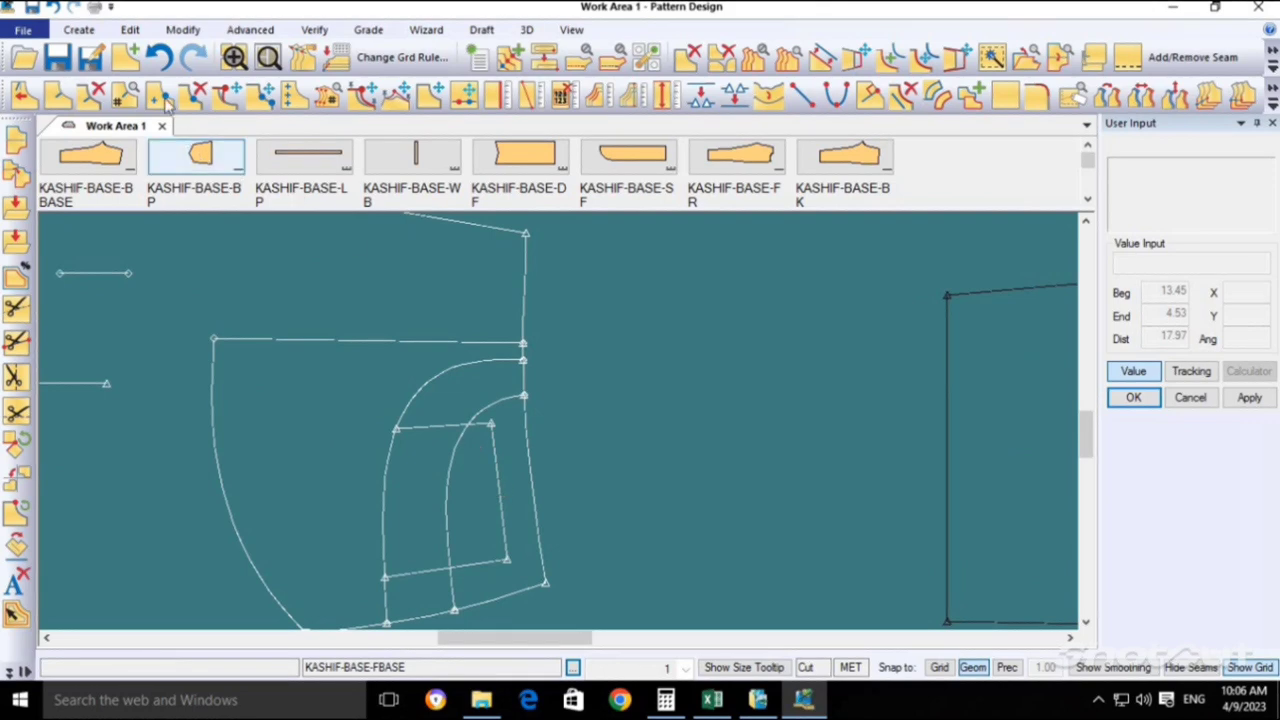
Make a first attempt at tracing the pocket line, then cancel an accidental Restack command.
{"action": "left_click", "coordinate": [78, 29]}
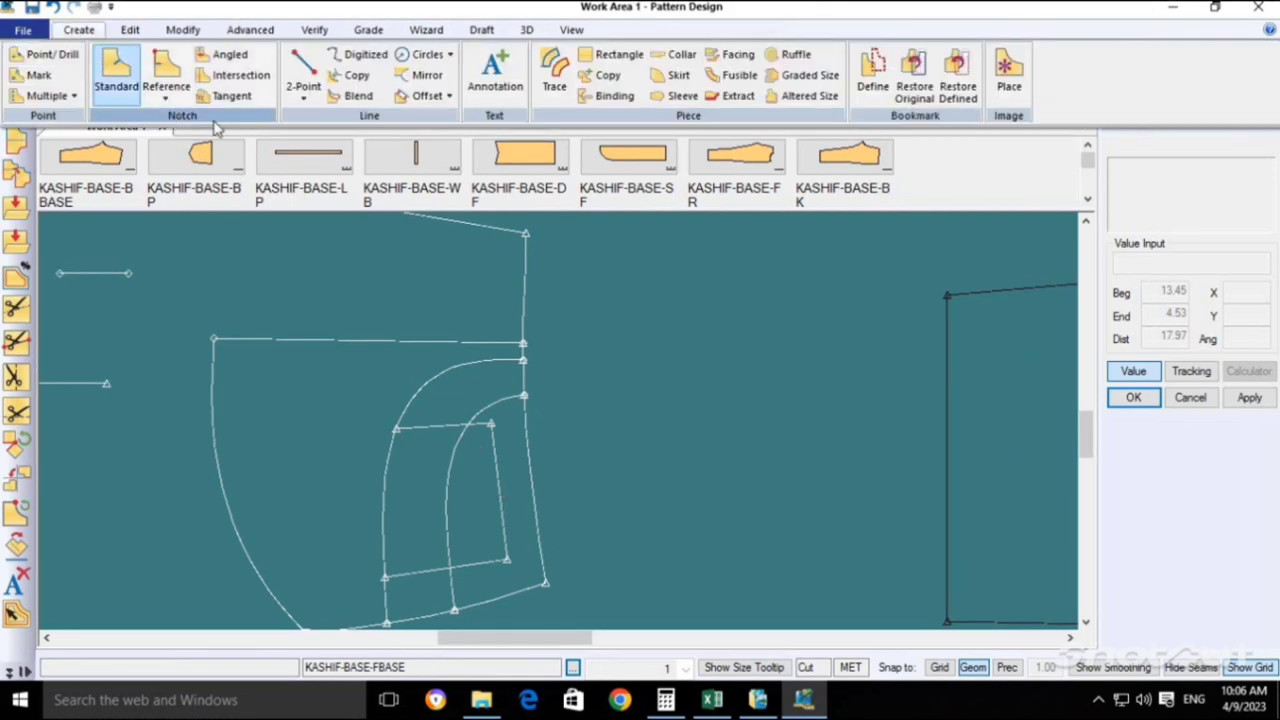
{"action": "left_click", "coordinate": [554, 70]}
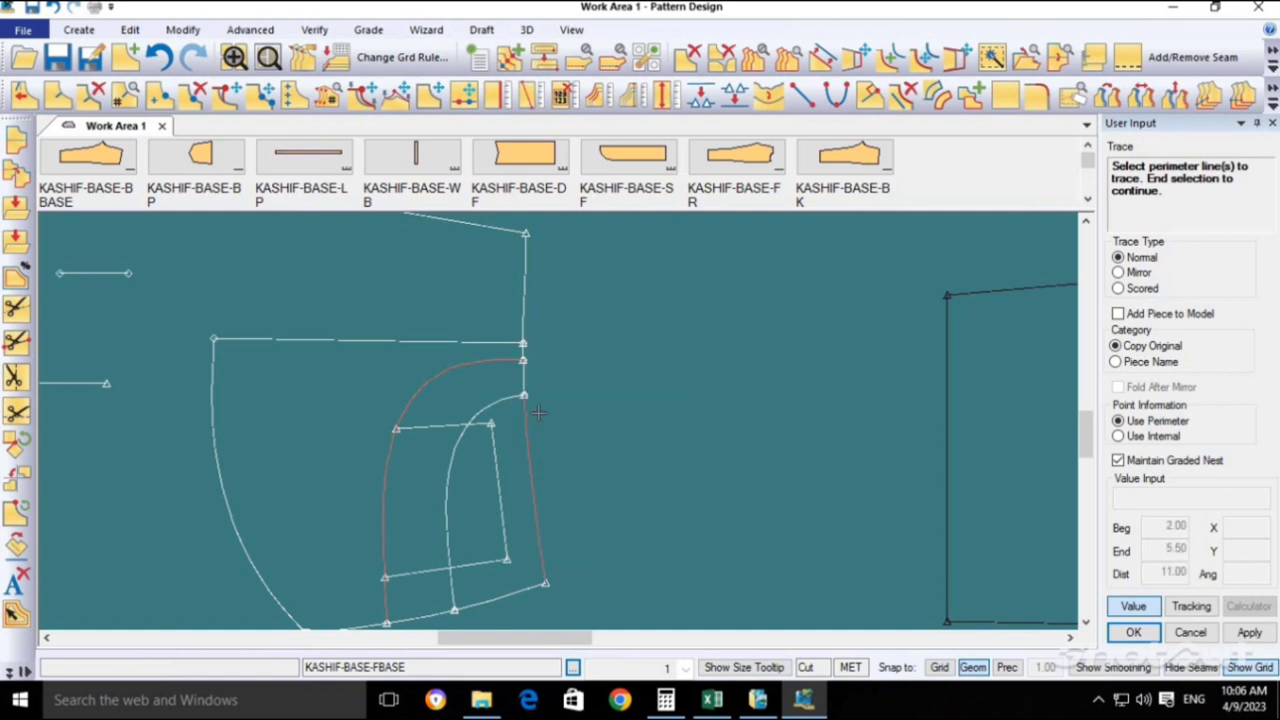
{"action": "left_click", "coordinate": [538, 413]}
{"action": "left_click_drag", "start_coordinate": [580, 438], "coordinate": [565, 418]}
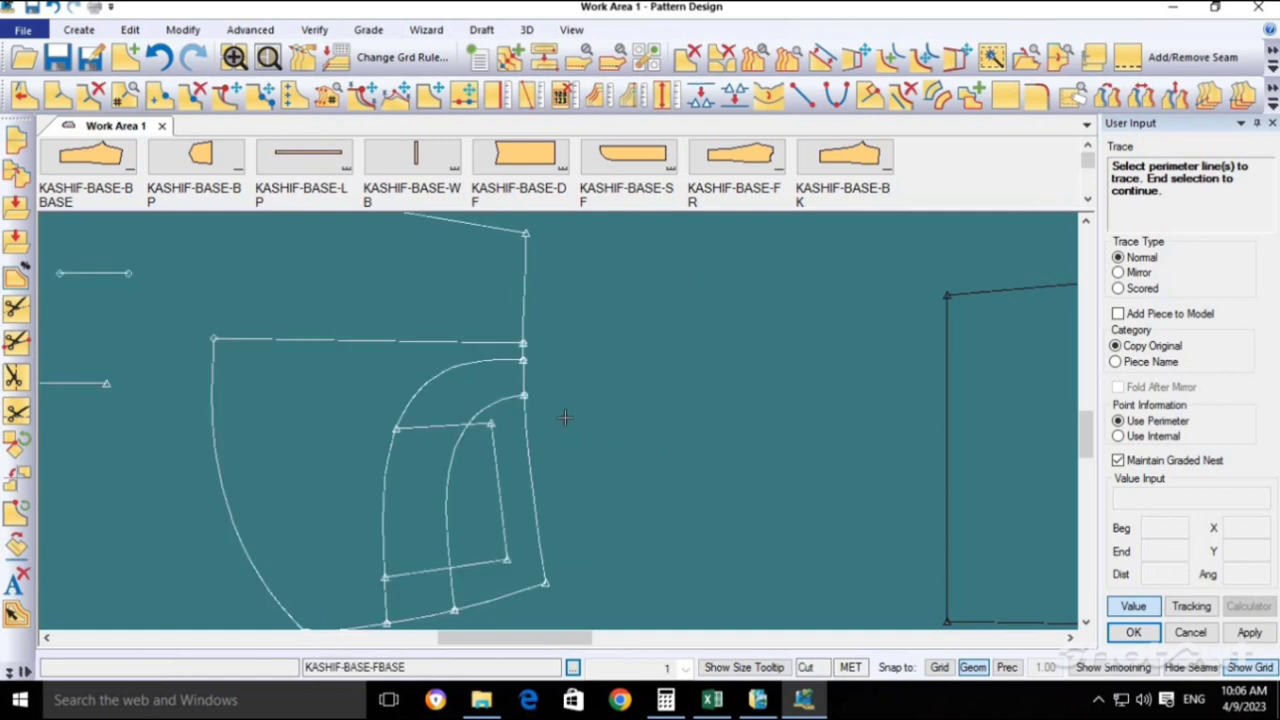
{"action": "left_click", "coordinate": [517, 380]}
{"action": "right_click", "coordinate": [522, 385]}
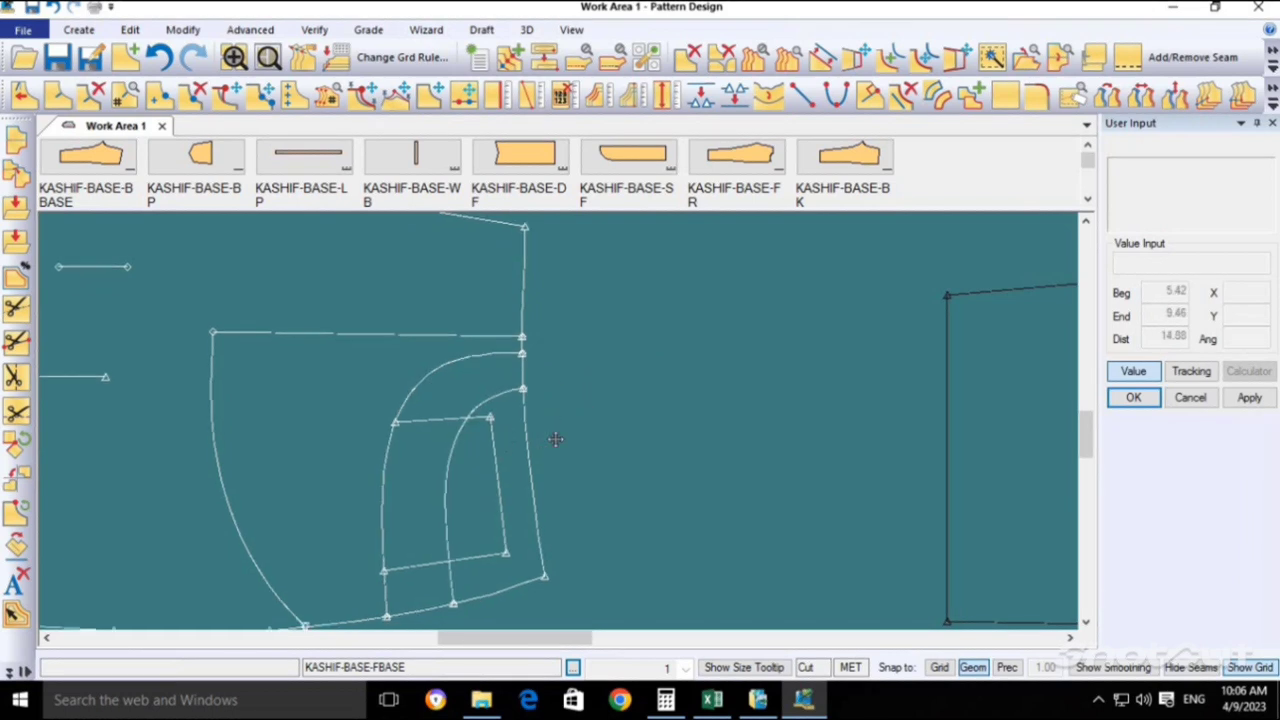
{"action": "middle_click_drag", "start_coordinate": [557, 437], "coordinate": [550, 432]}
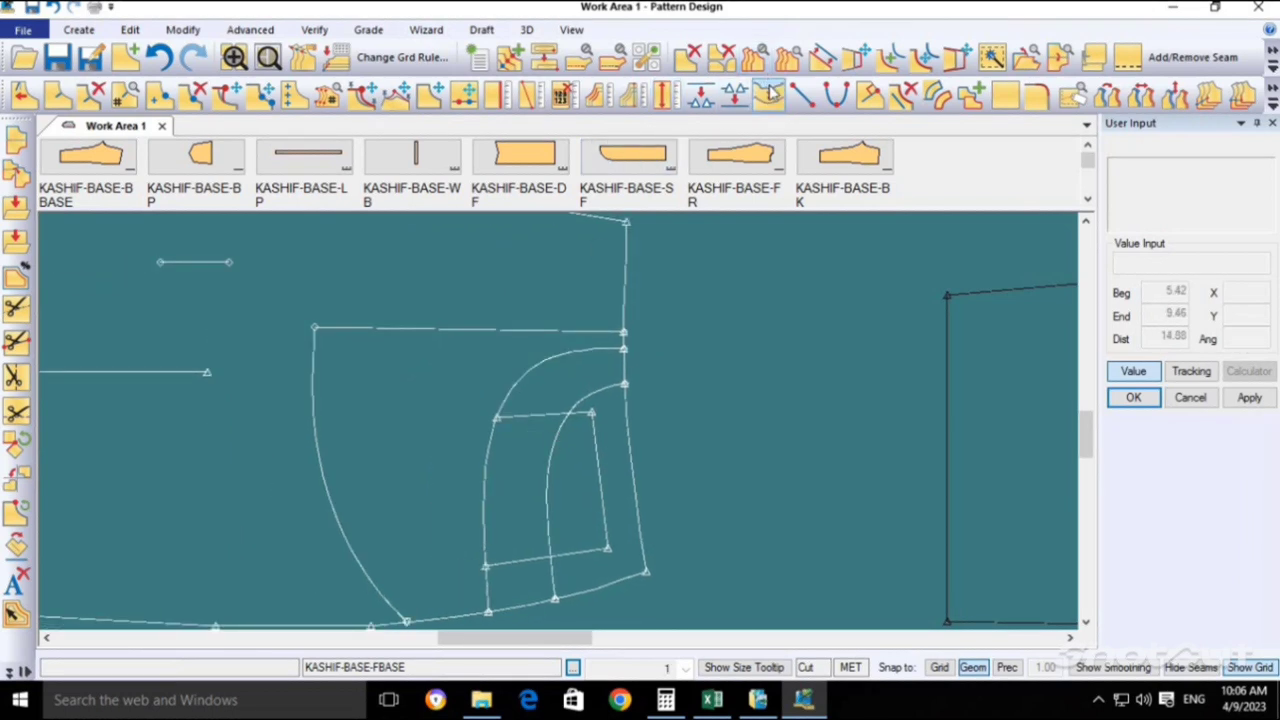
{"action": "left_click", "coordinate": [72, 35]}
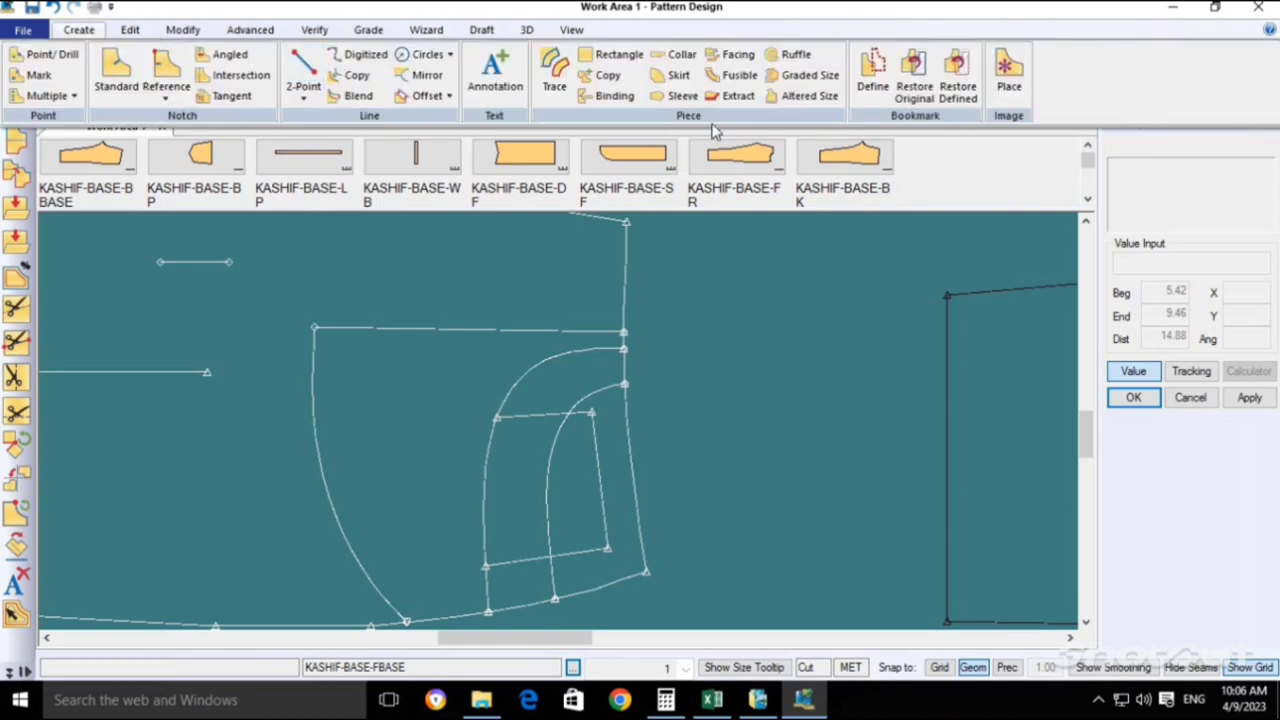
{"action": "left_click", "coordinate": [590, 100]}
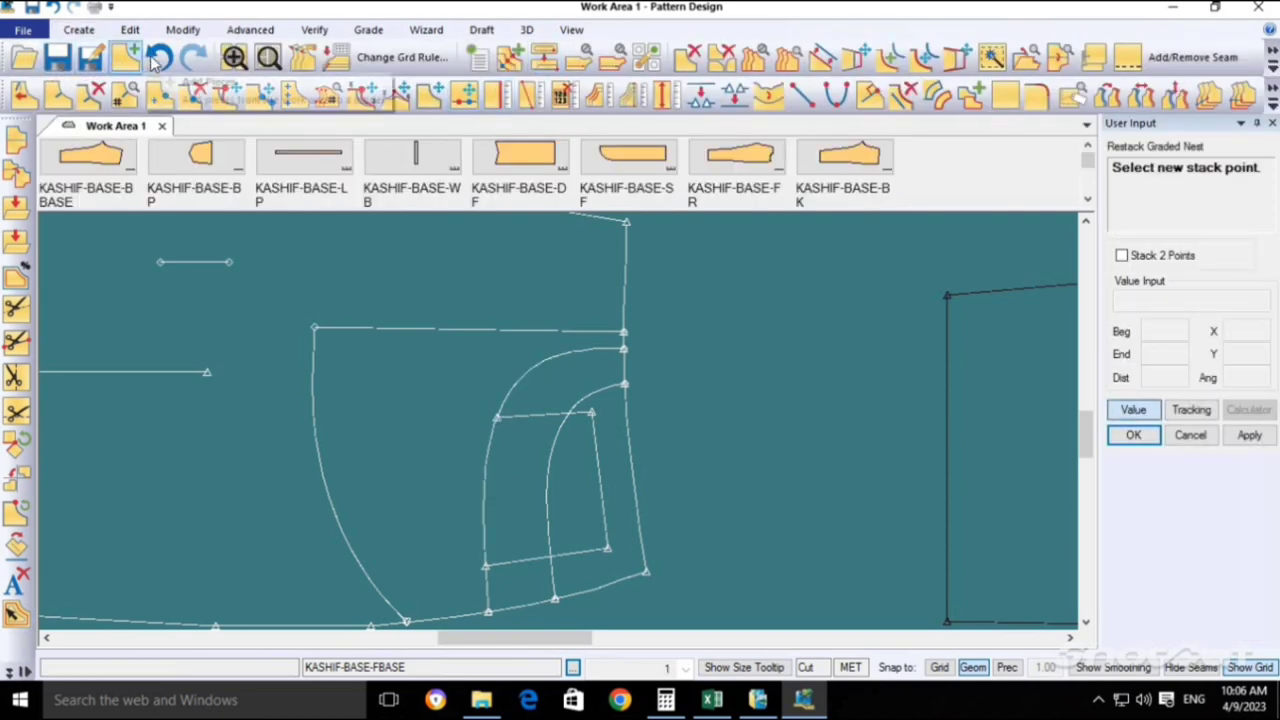
{"action": "key", "text": "Escape"}
Trace the pocket panel's perimeter: outer curve, short top, right side and bottom lines.
{"action": "left_click", "coordinate": [937, 95]}
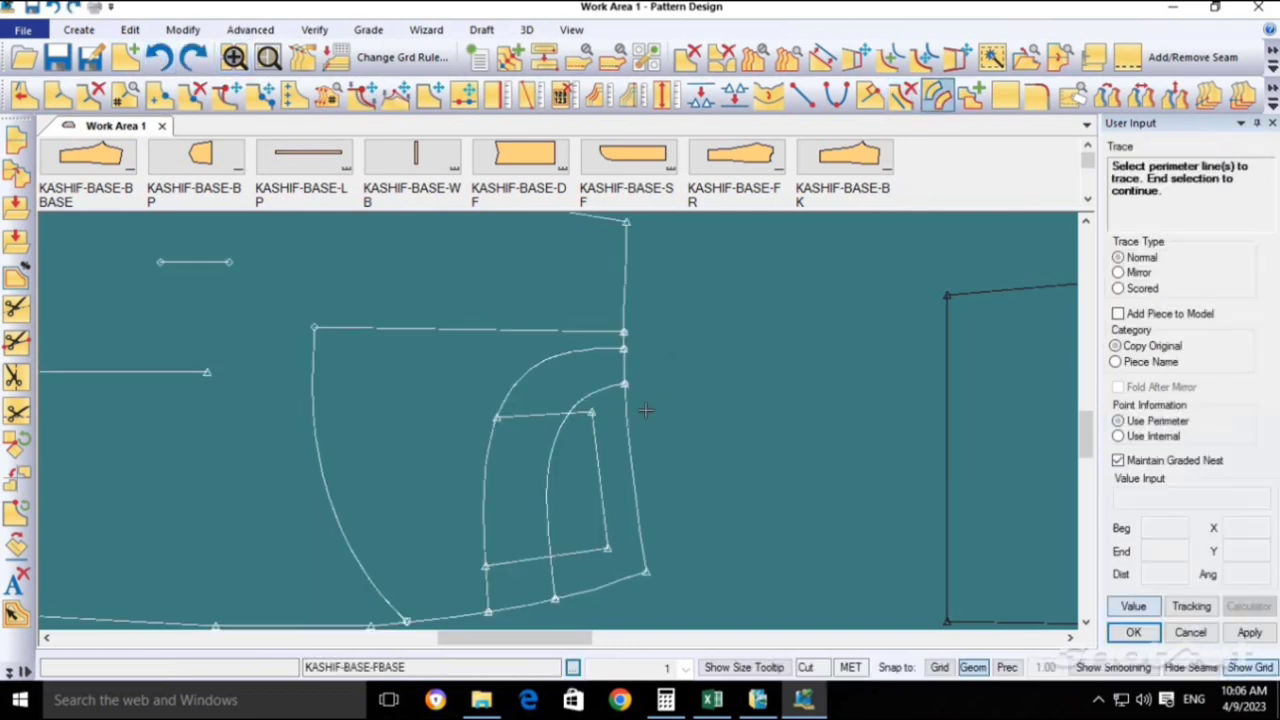
{"action": "left_click", "coordinate": [645, 343]}
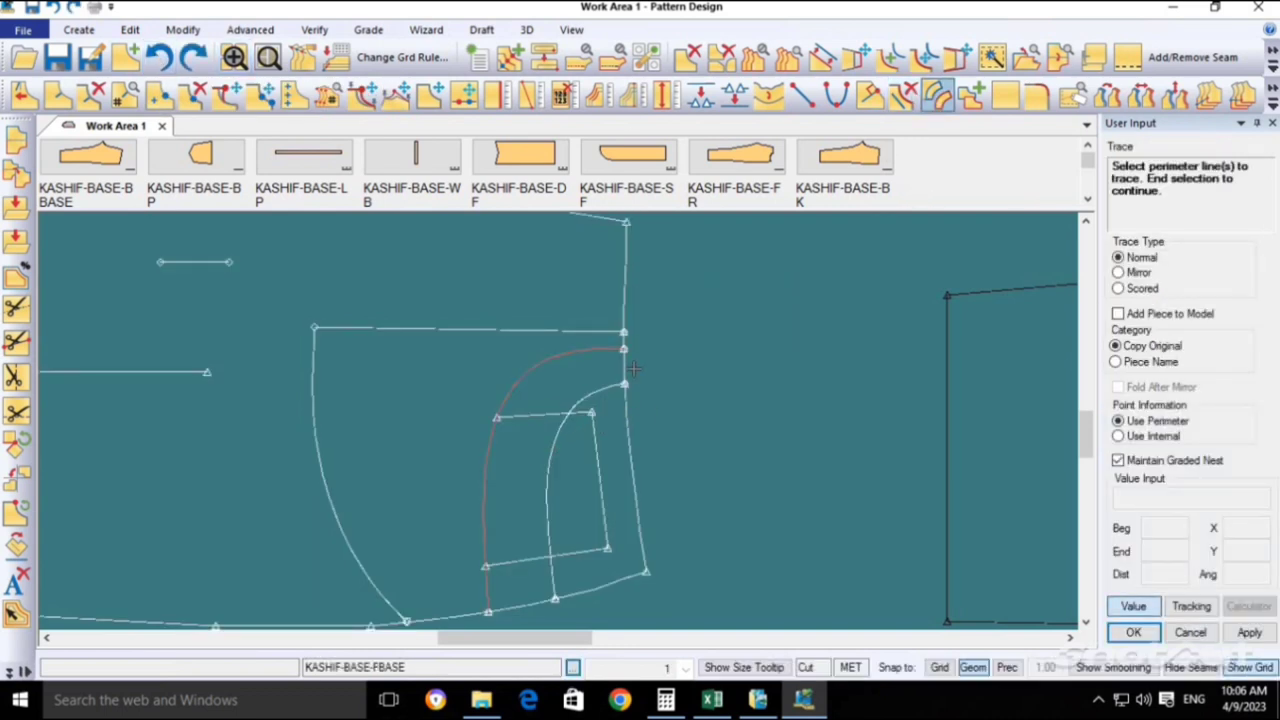
{"action": "left_click", "coordinate": [634, 368]}
{"action": "left_click", "coordinate": [633, 484]}
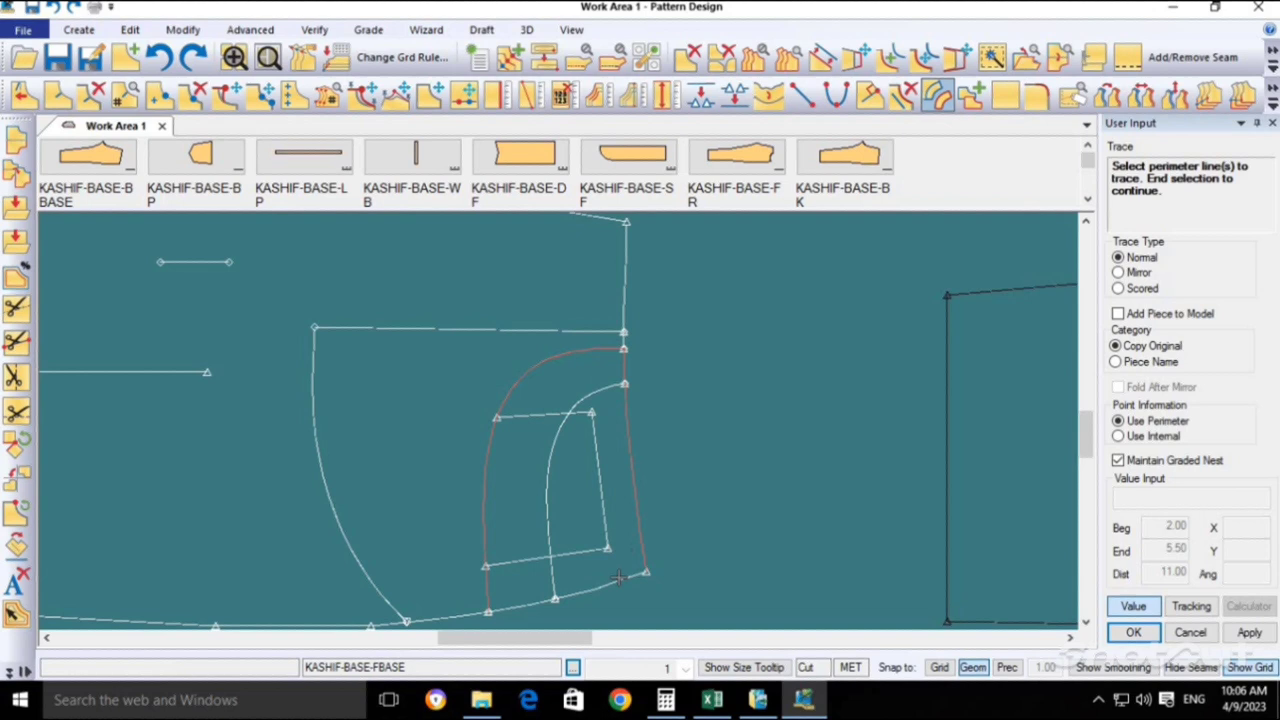
{"action": "left_click", "coordinate": [549, 601]}
{"action": "right_click", "coordinate": [600, 463]}
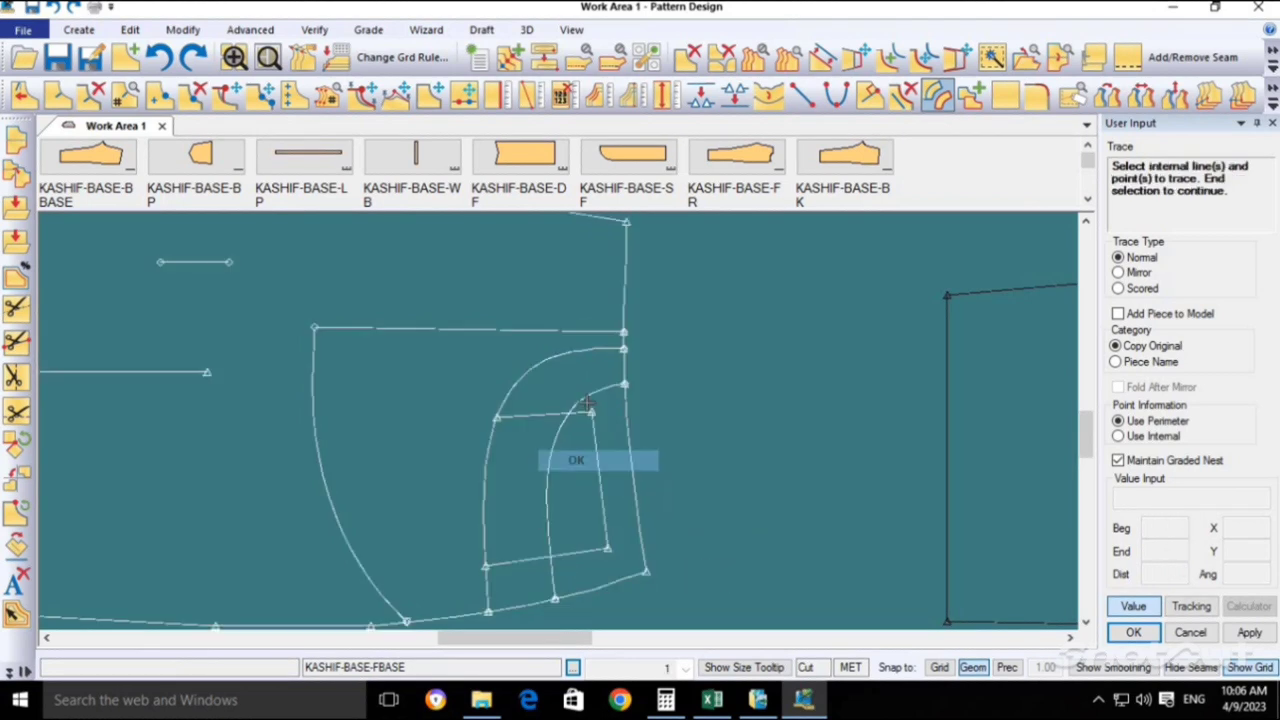
{"action": "left_click", "coordinate": [573, 457]}
Add the internal curved line, accept the default name, and move the new piece beside the original.
{"action": "left_click", "coordinate": [590, 408]}
{"action": "left_click", "coordinate": [597, 442]}
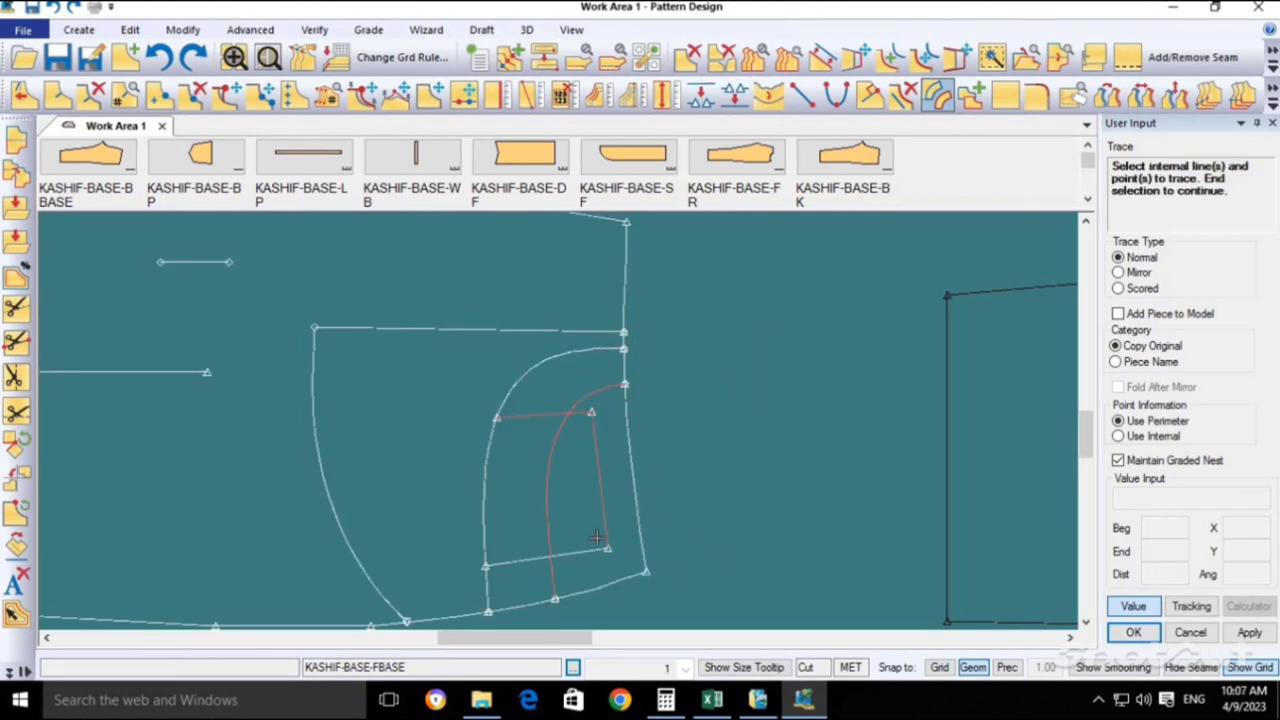
{"action": "right_click", "coordinate": [595, 528]}
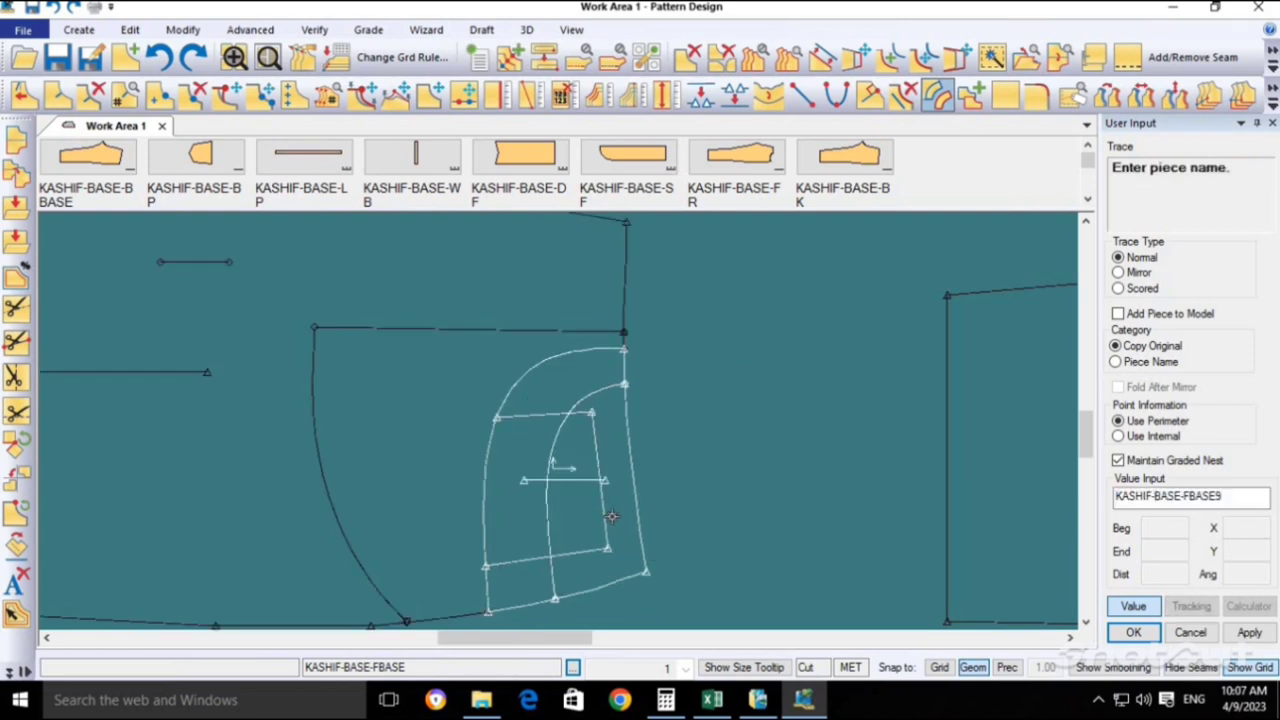
{"action": "key", "text": "Return"}
{"action": "left_click_drag", "start_coordinate": [600, 508], "coordinate": [648, 460]}
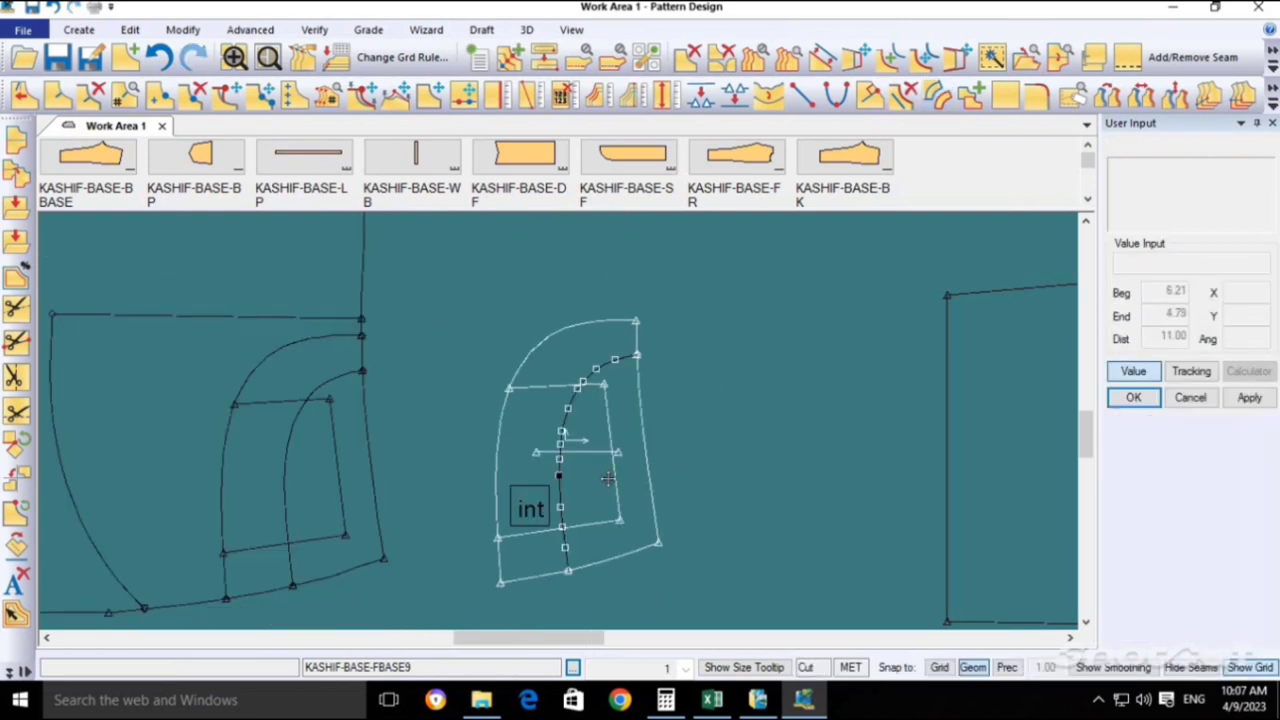
{"action": "left_click_drag", "start_coordinate": [648, 460], "coordinate": [620, 445]}
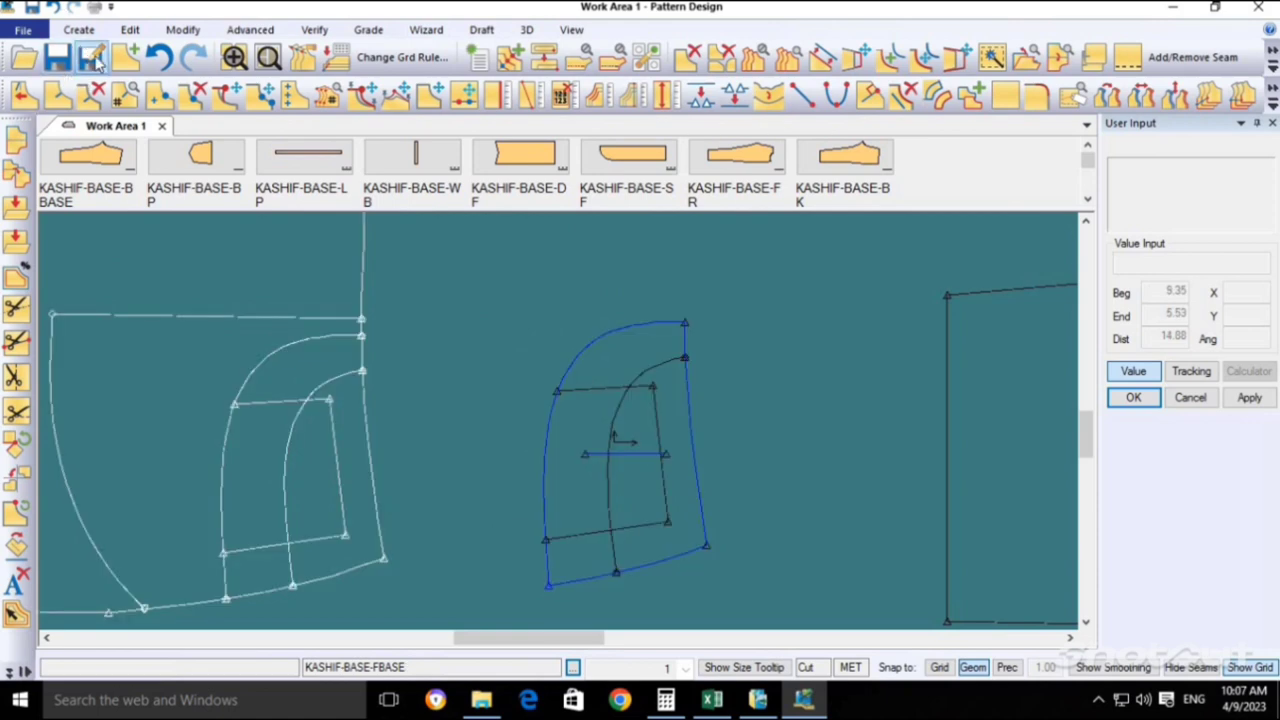
Save the traced pocket piece as KASHIF-BASE-FC in the Kashif storage area.
{"action": "left_click", "coordinate": [90, 57]}
{"action": "left_click", "coordinate": [606, 472]}
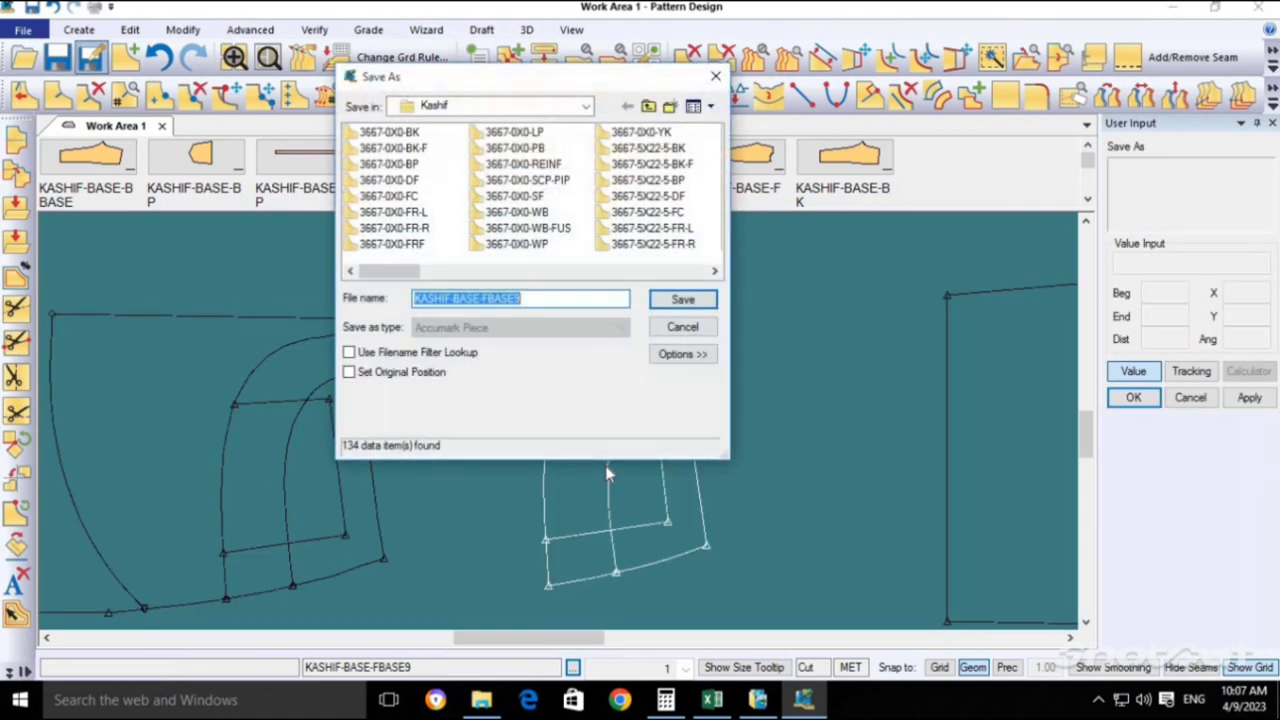
{"action": "key", "text": "End"}
{"action": "key", "text": "BackSpace"}
{"action": "key", "text": "BackSpace"}
{"action": "key", "text": "BackSpace"}
{"action": "key", "text": "BackSpace"}
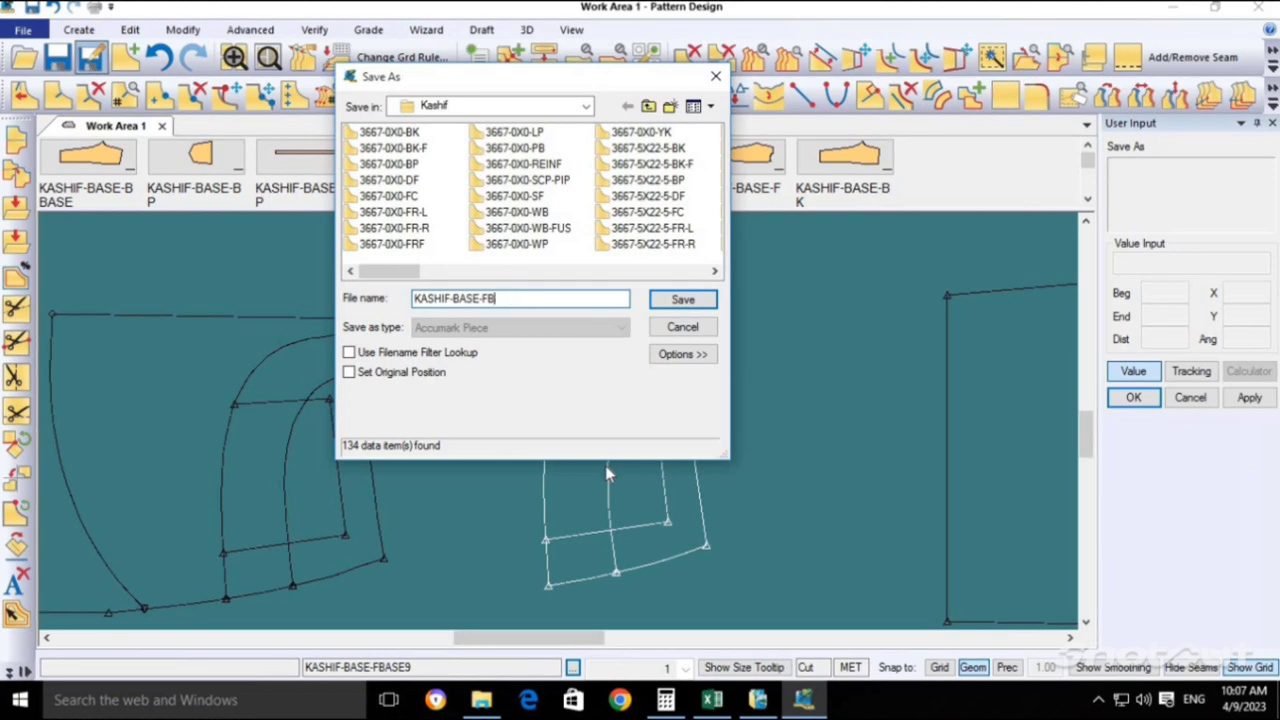
{"action": "key", "text": "BackSpace"}
{"action": "type", "text": "C"}
{"action": "left_click", "coordinate": [470, 106]}
{"action": "left_click", "coordinate": [440, 176]}
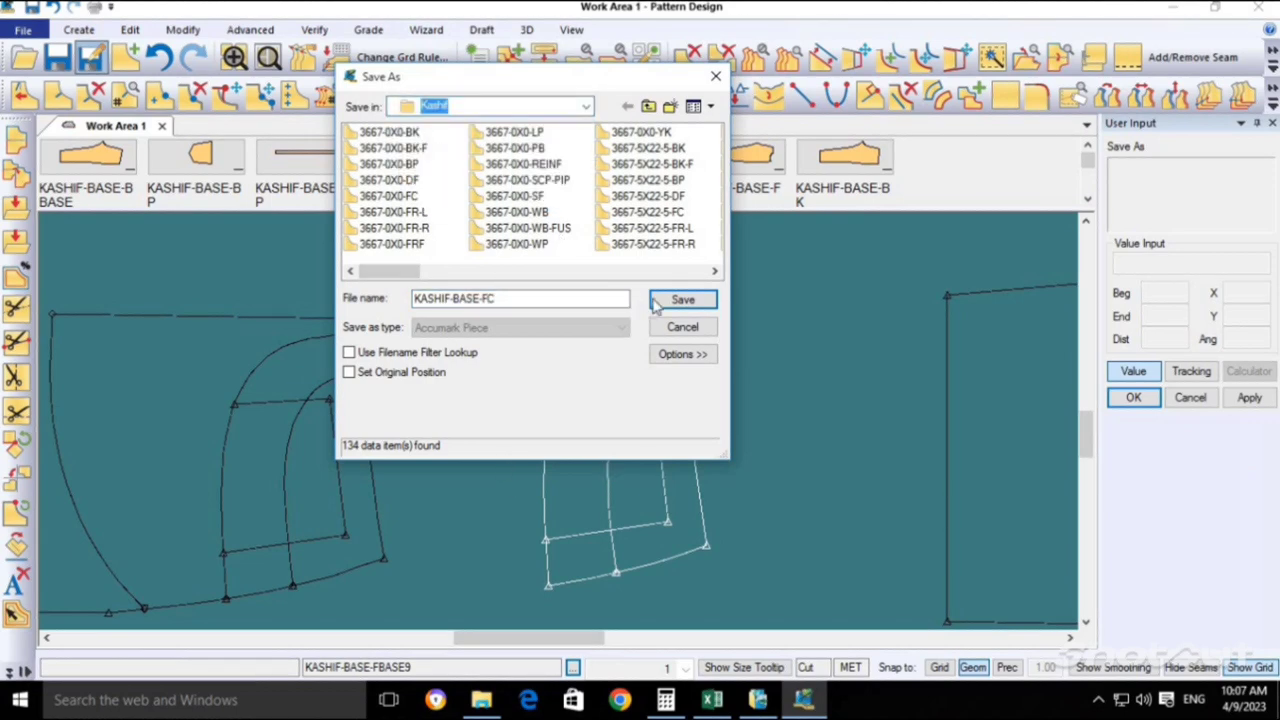
{"action": "left_click", "coordinate": [670, 300]}
{"action": "left_click", "coordinate": [612, 484]}
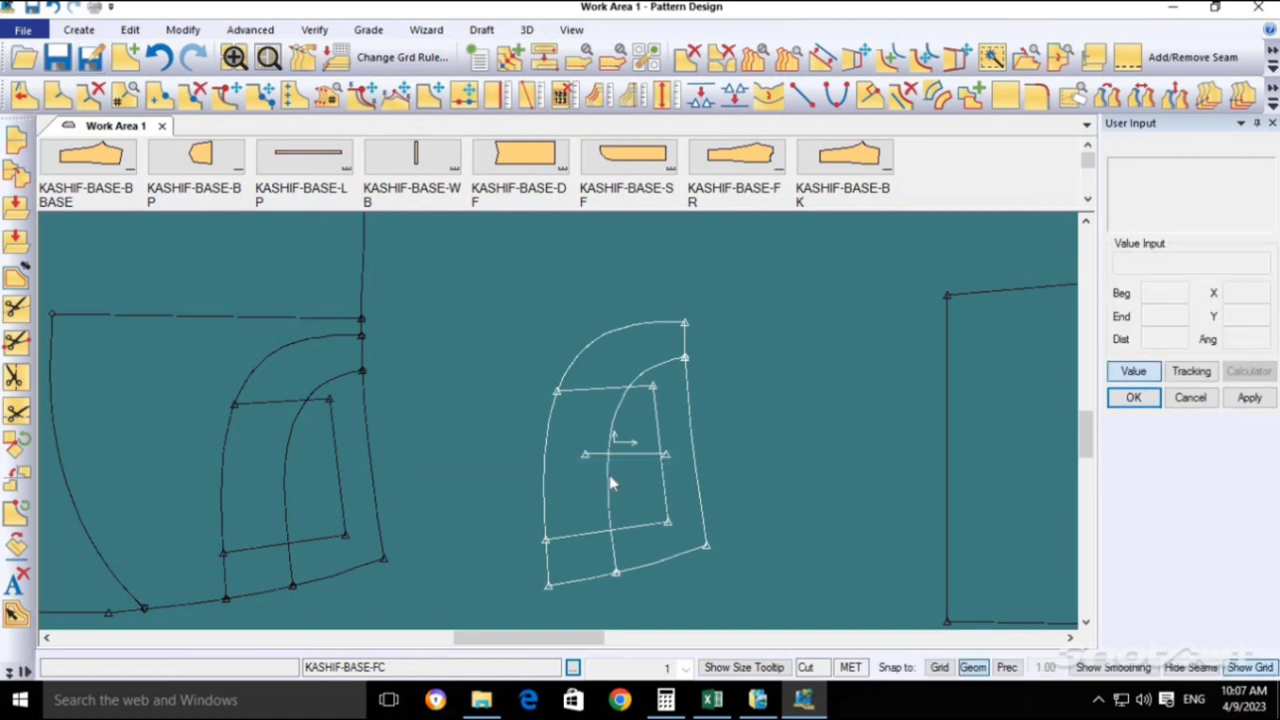
Rearrange the work area, moving KASHIF-BASE-FC to the right, clear of the other pieces.
{"action": "scroll", "coordinate": [612, 484], "scroll_direction": "down", "scroll_amount": 2}
{"action": "scroll", "coordinate": [610, 520], "scroll_direction": "down", "scroll_amount": 2}
{"action": "scroll", "coordinate": [610, 510], "scroll_direction": "down", "scroll_amount": 2}
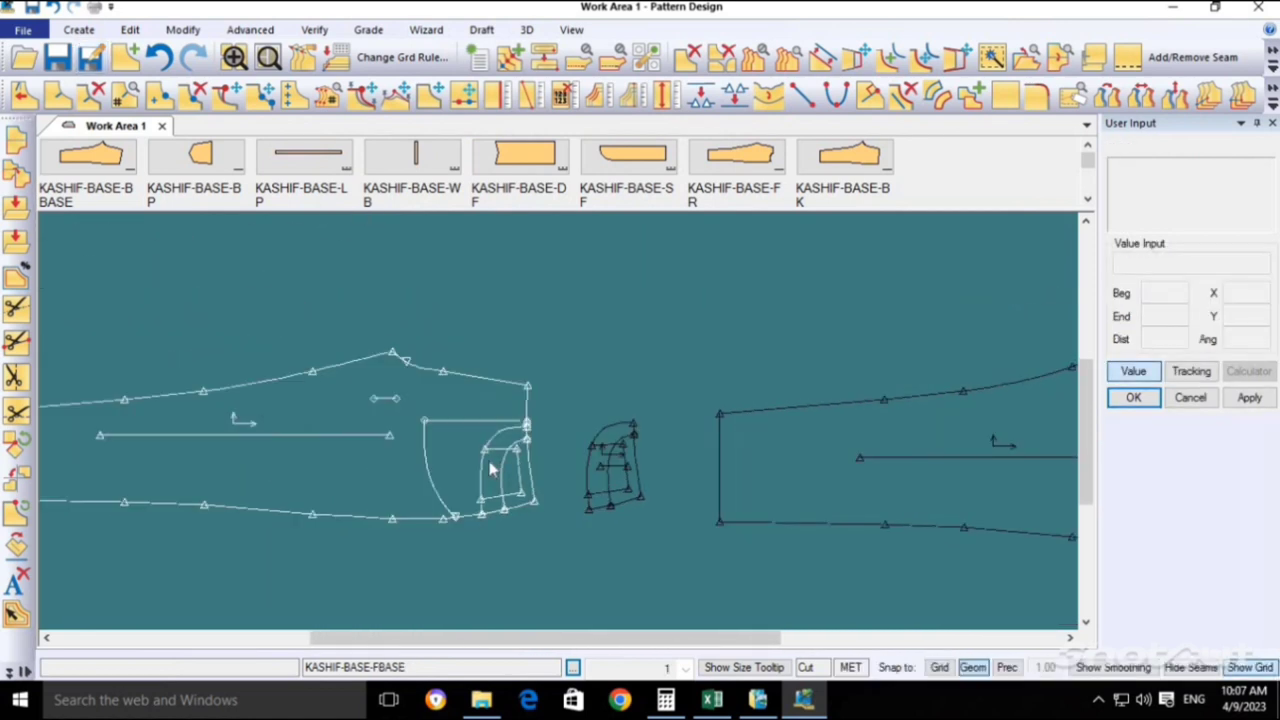
{"action": "scroll", "coordinate": [708, 470], "scroll_direction": "up", "scroll_amount": 2}
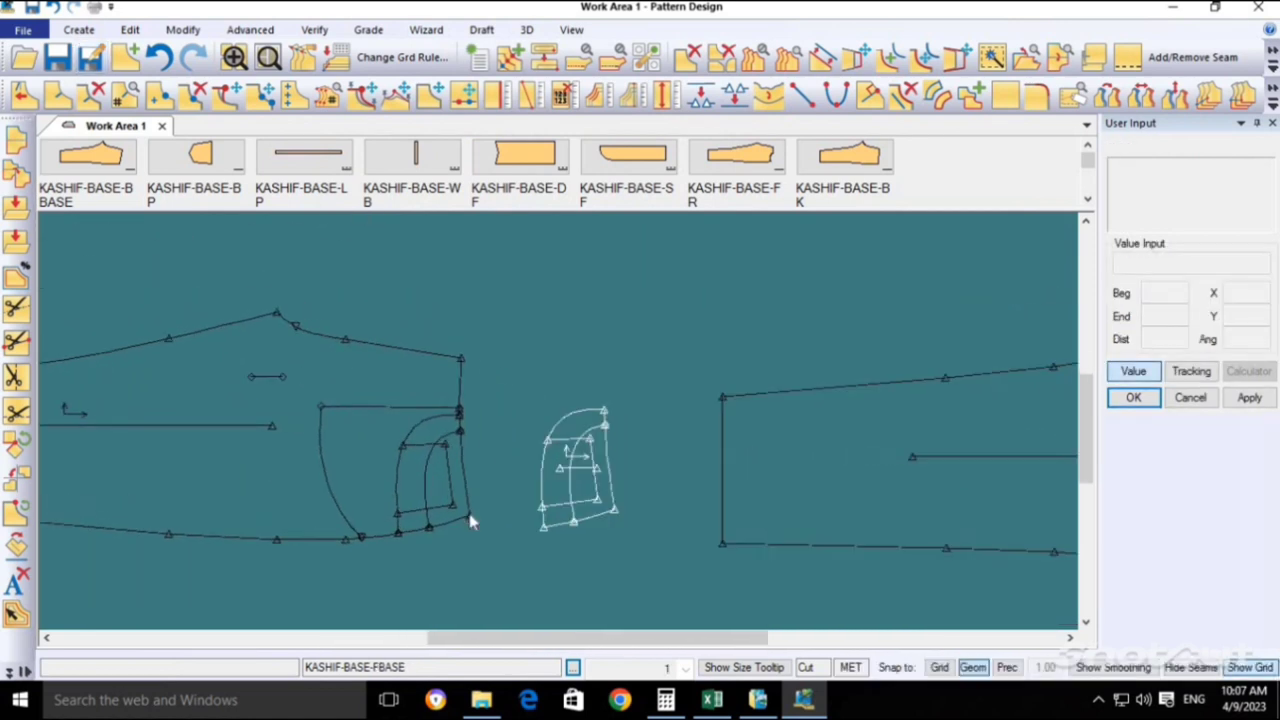
{"action": "left_click_drag", "start_coordinate": [472, 522], "coordinate": [210, 492]}
{"action": "mouse_move", "coordinate": [770, 477]}
{"action": "left_mouse_down"}
{"action": "mouse_move", "coordinate": [525, 470]}
{"action": "mouse_move", "coordinate": [373, 510]}
{"action": "left_mouse_up"}
{"action": "left_click_drag", "start_coordinate": [600, 473], "coordinate": [765, 470]}
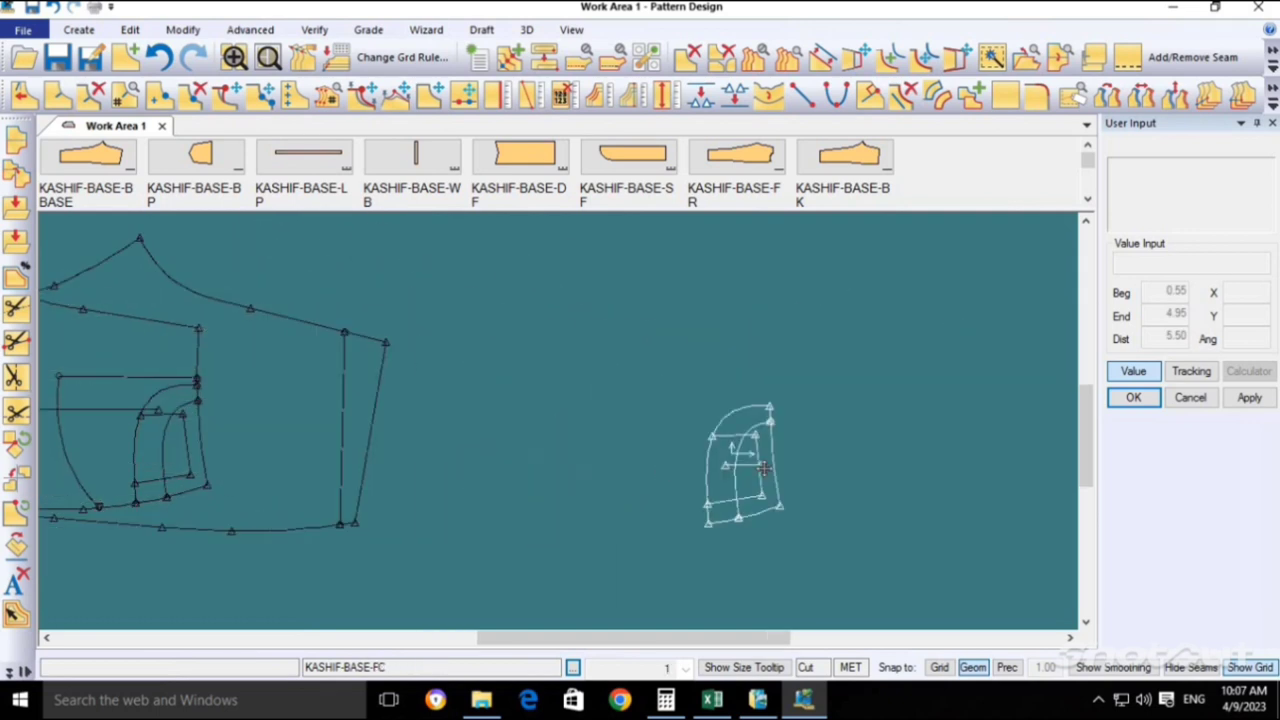
{"action": "left_click_drag", "start_coordinate": [248, 391], "coordinate": [349, 417]}
{"action": "scroll", "coordinate": [349, 417], "scroll_direction": "up", "scroll_amount": 1}
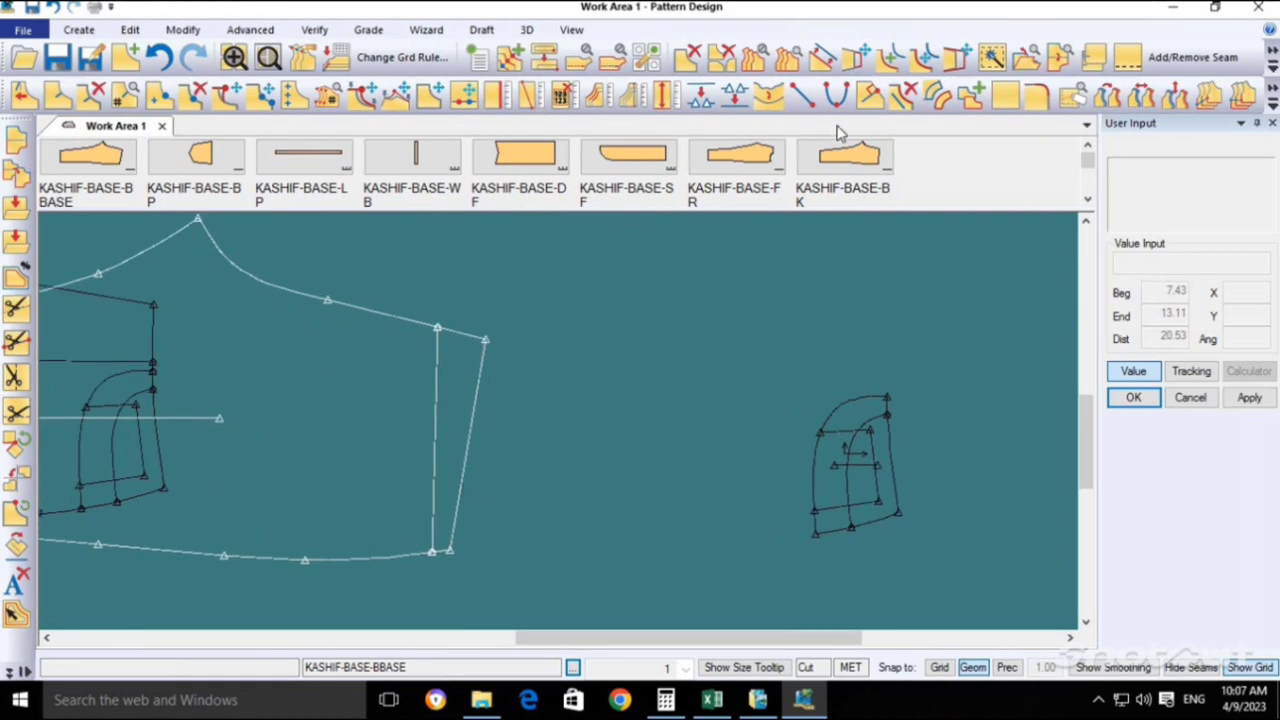
Trace the narrow back-base strip from its vertical, top and slanted lines as a new piece.
{"action": "left_click", "coordinate": [78, 29]}
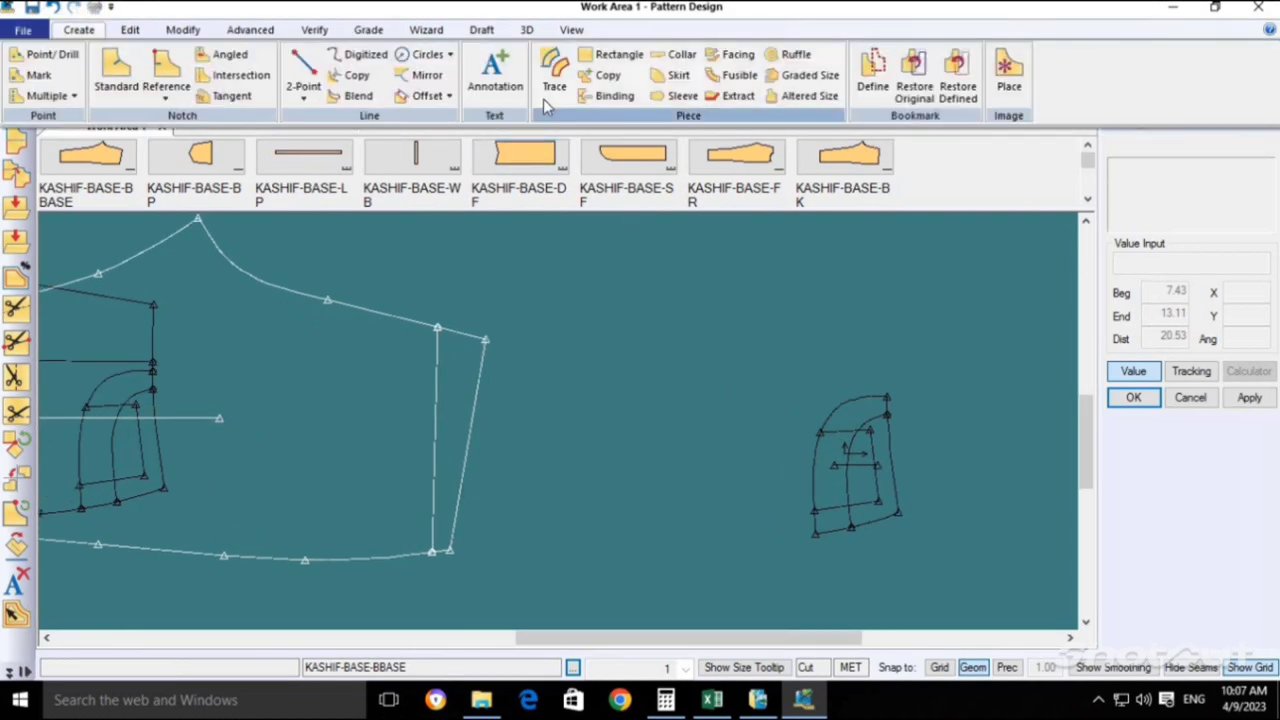
{"action": "left_click", "coordinate": [555, 65]}
{"action": "left_click", "coordinate": [437, 372]}
{"action": "left_click", "coordinate": [460, 333]}
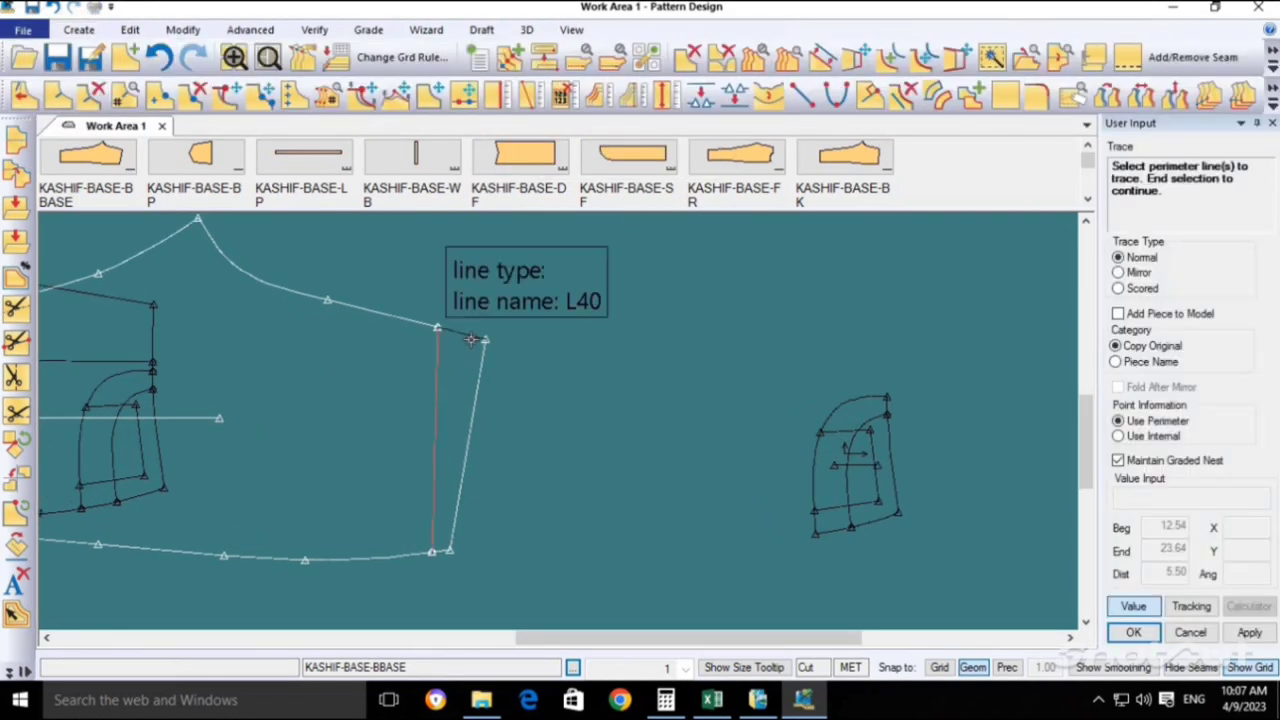
{"action": "left_click", "coordinate": [468, 445]}
{"action": "scroll", "coordinate": [431, 568], "scroll_direction": "up", "scroll_amount": 2}
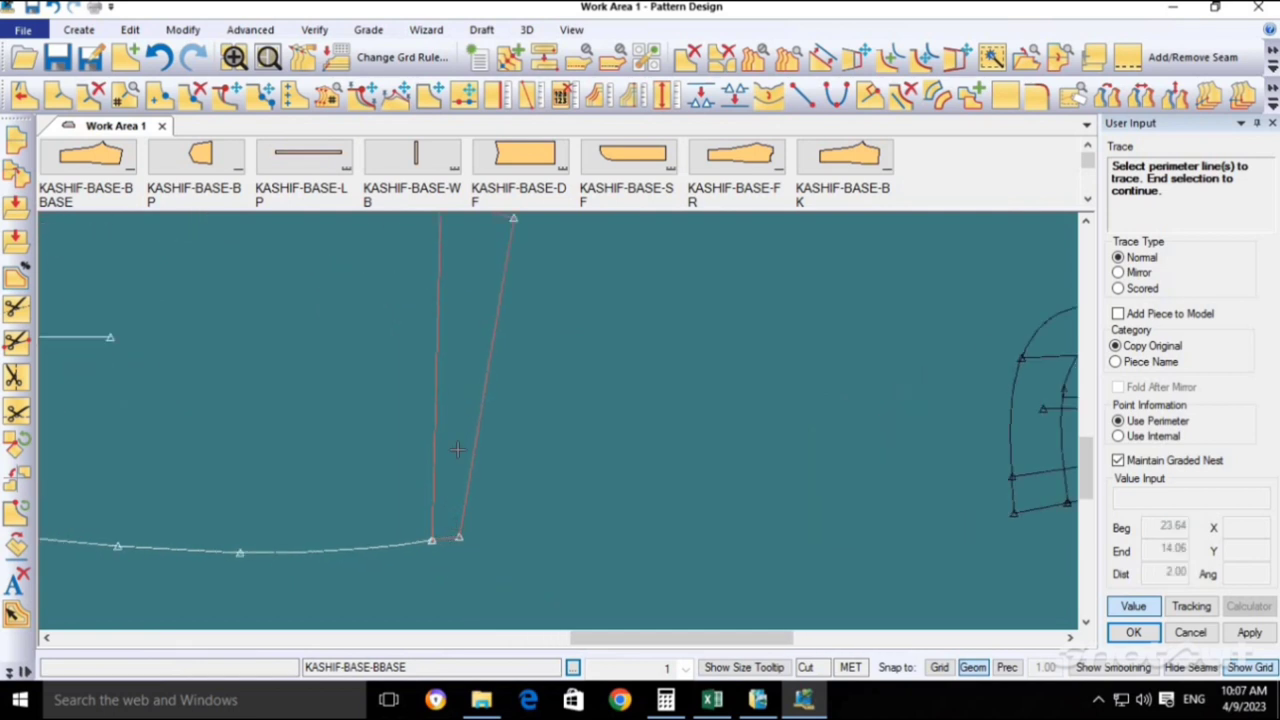
{"action": "right_click", "coordinate": [457, 414]}
{"action": "left_click", "coordinate": [457, 418]}
{"action": "right_click", "coordinate": [457, 418]}
{"action": "left_click", "coordinate": [457, 418]}
{"action": "right_click", "coordinate": [597, 421]}
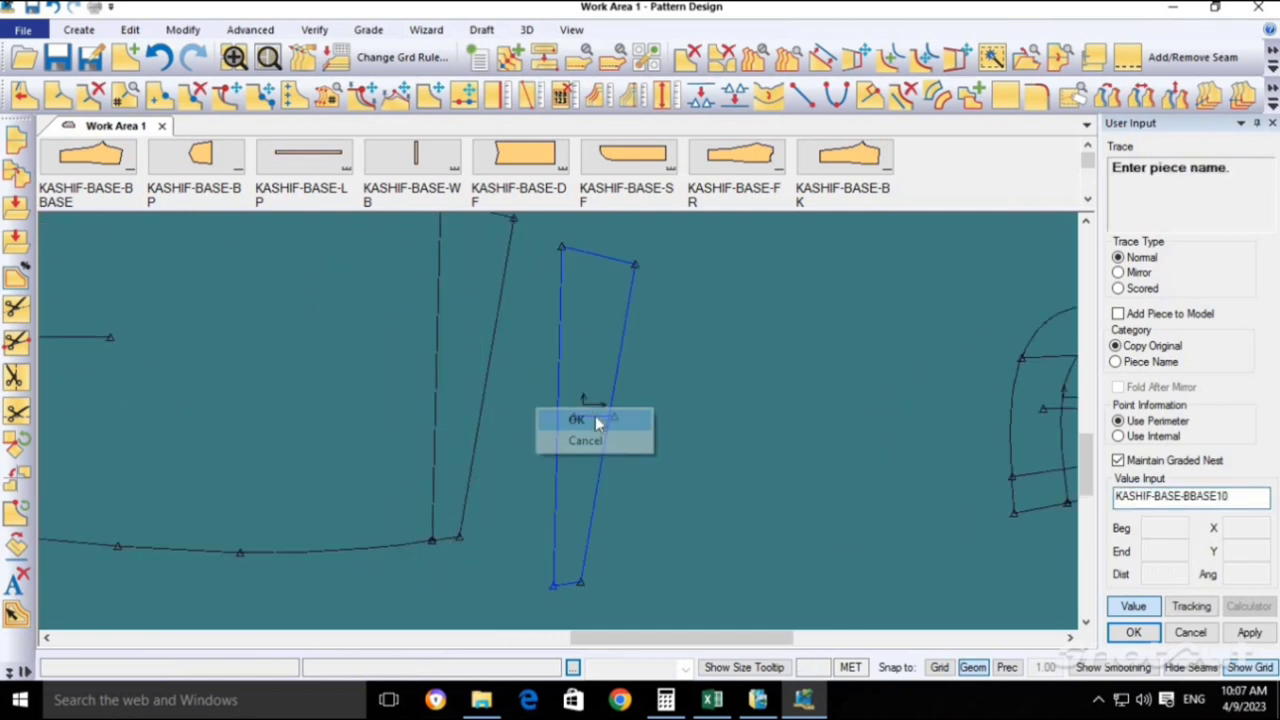
{"action": "left_click", "coordinate": [597, 421]}
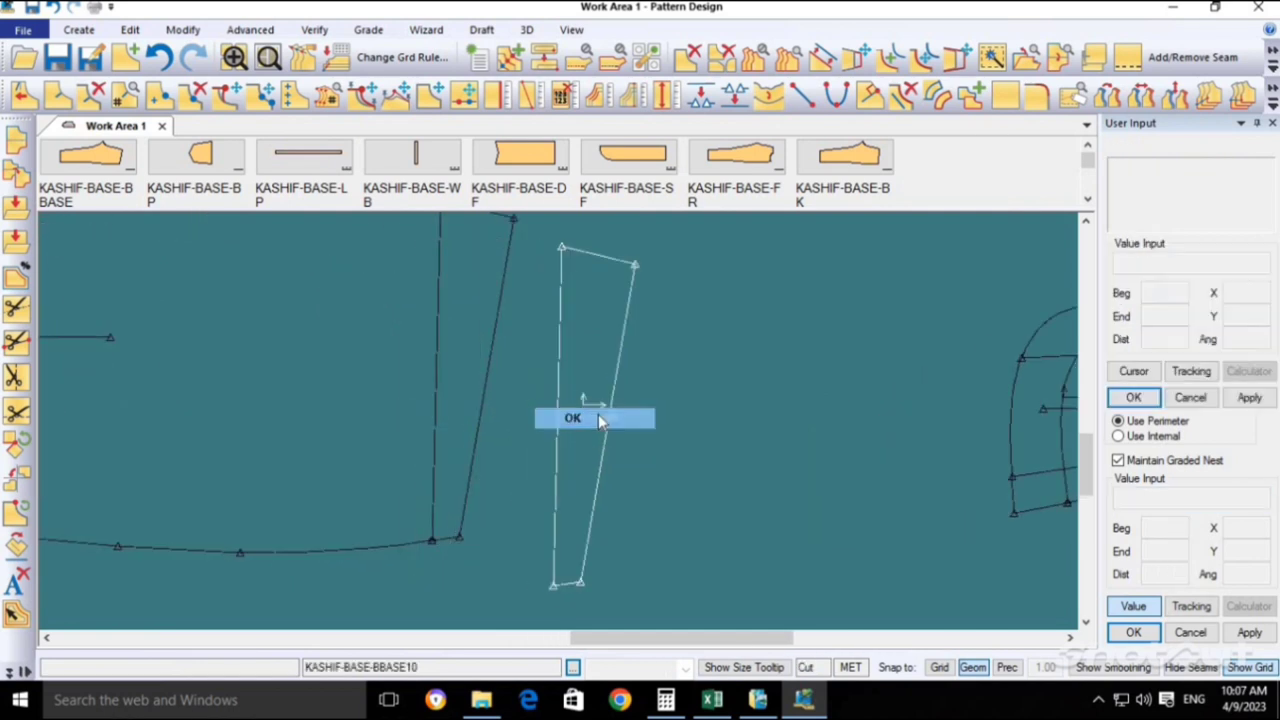
Save the new strip piece as KASHIF-BASE-YK and show all pieces.
{"action": "left_click", "coordinate": [91, 58]}
{"action": "left_click", "coordinate": [595, 295]}
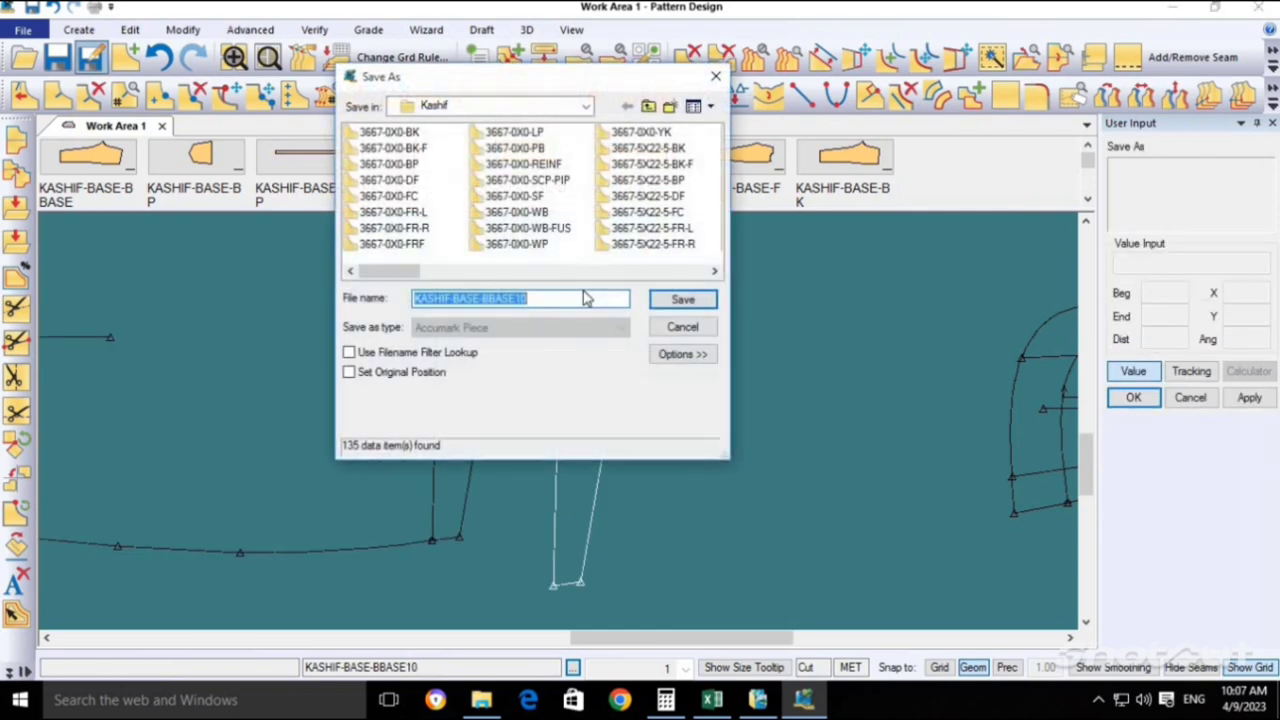
{"action": "left_click", "coordinate": [585, 298]}
{"action": "key", "text": "BackSpace"}
{"action": "key", "text": "BackSpace"}
{"action": "type", "text": "YK"}
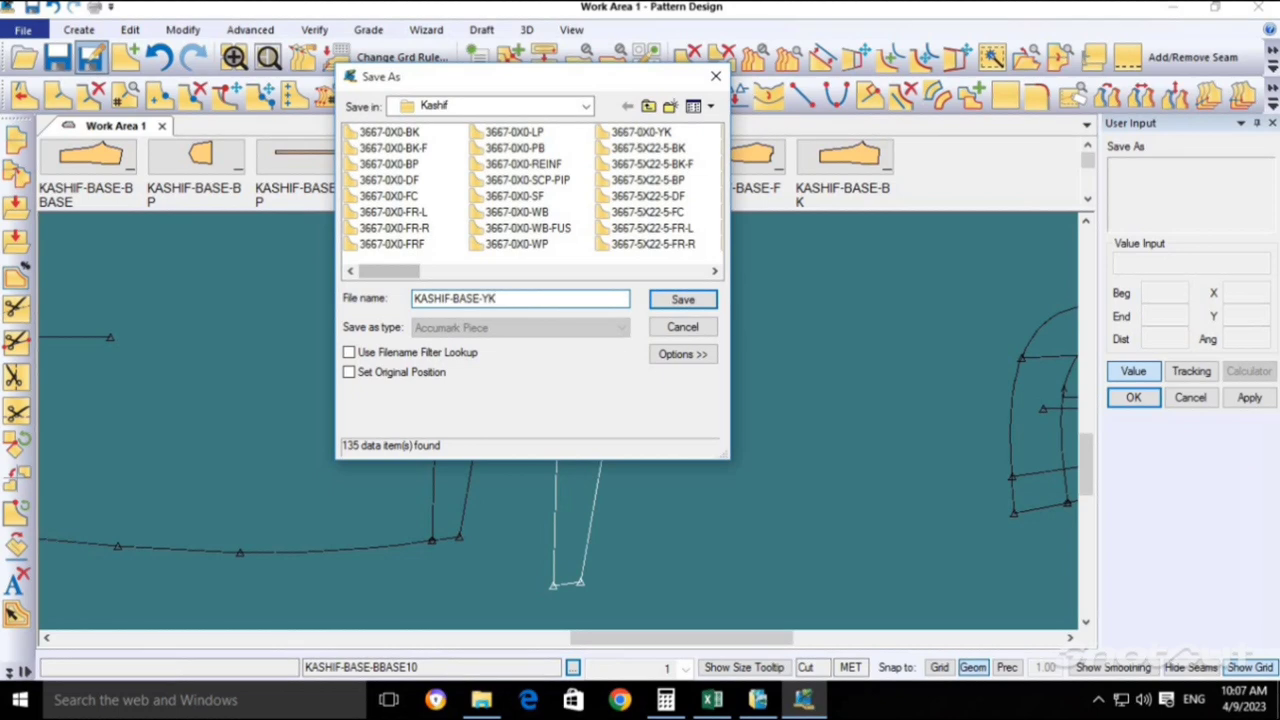
{"action": "key", "text": "Return"}
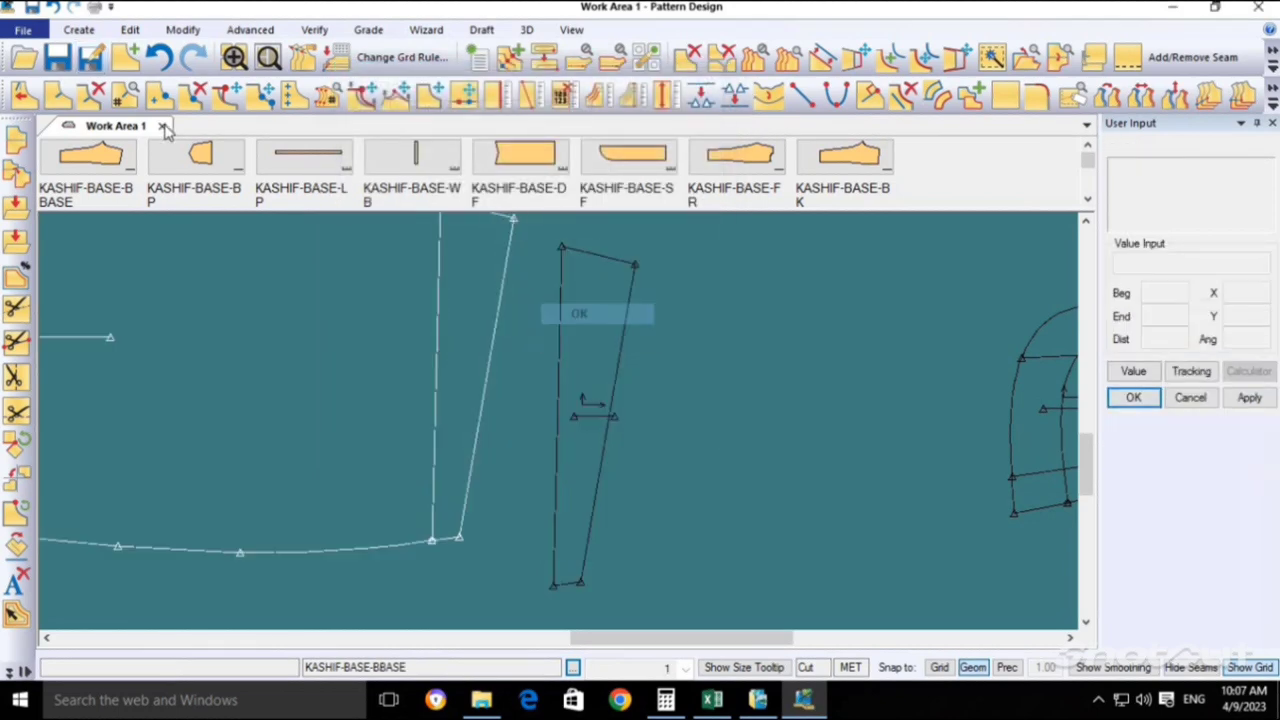
{"action": "left_click", "coordinate": [268, 58]}
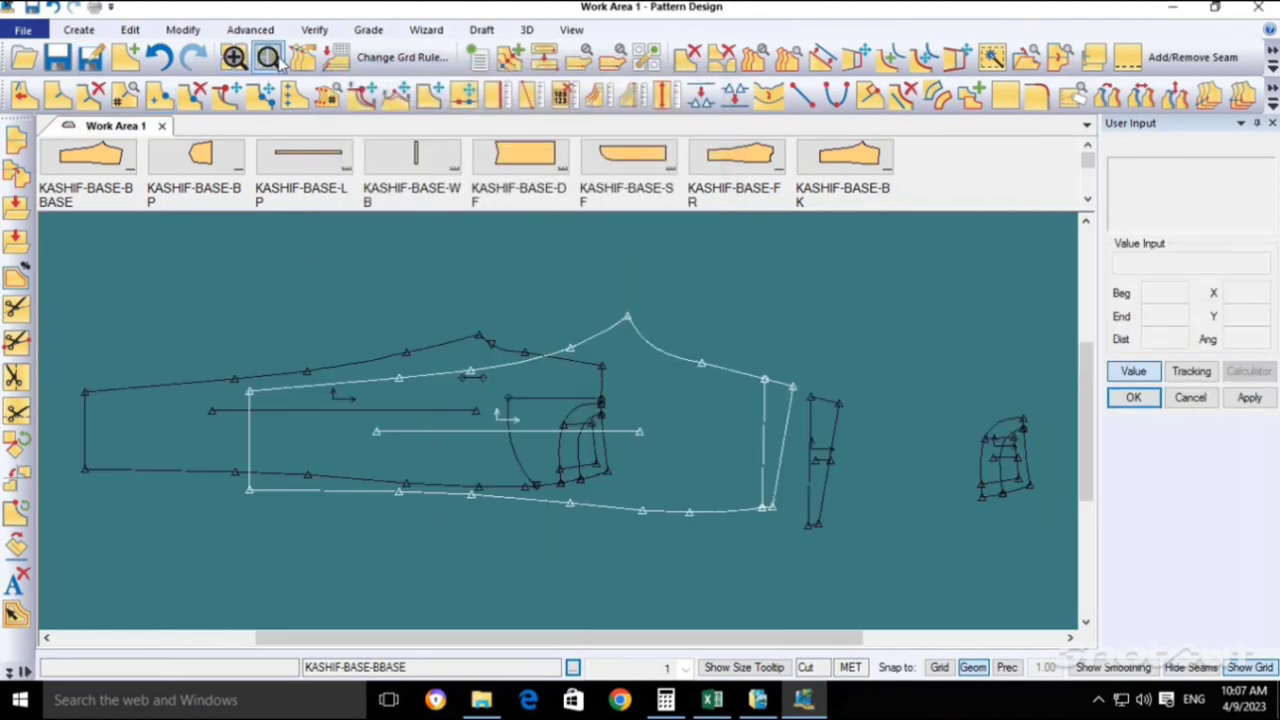
Send both small traced pieces to the piece list with Piece to Menu.
{"action": "right_click", "coordinate": [1018, 462]}
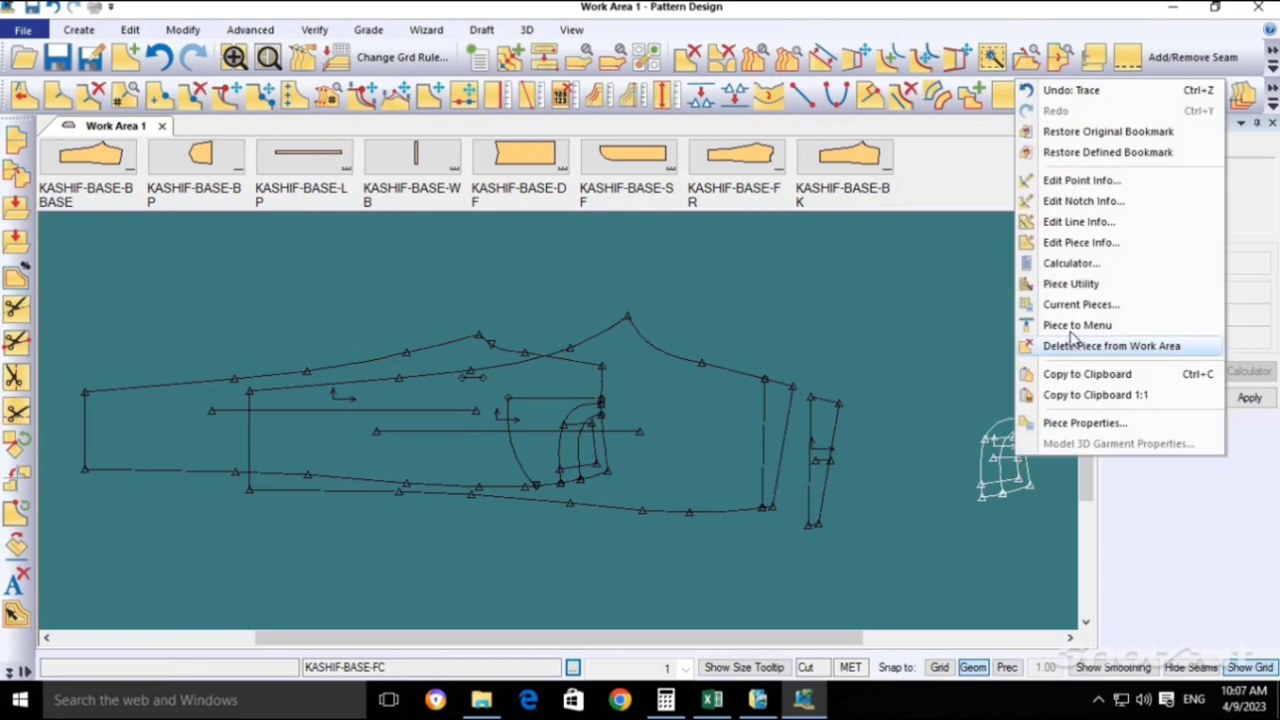
{"action": "left_click", "coordinate": [1066, 345]}
{"action": "right_click", "coordinate": [823, 447]}
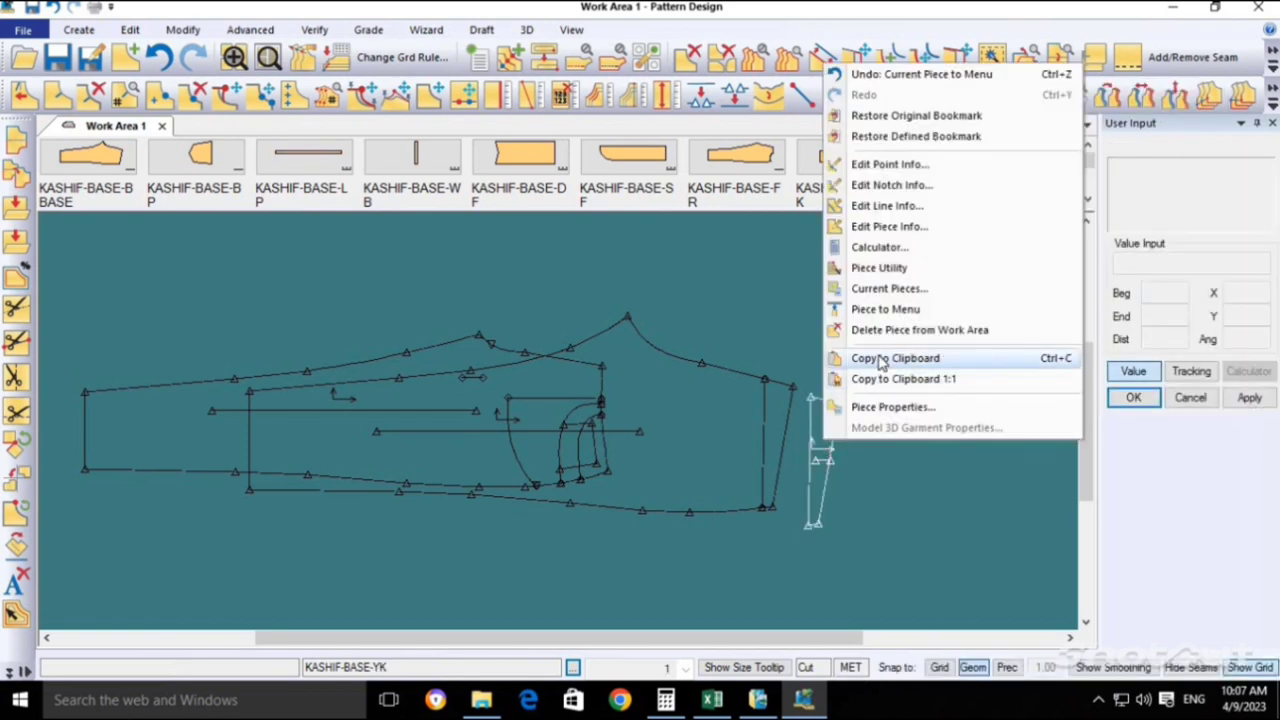
{"action": "left_click", "coordinate": [890, 313]}
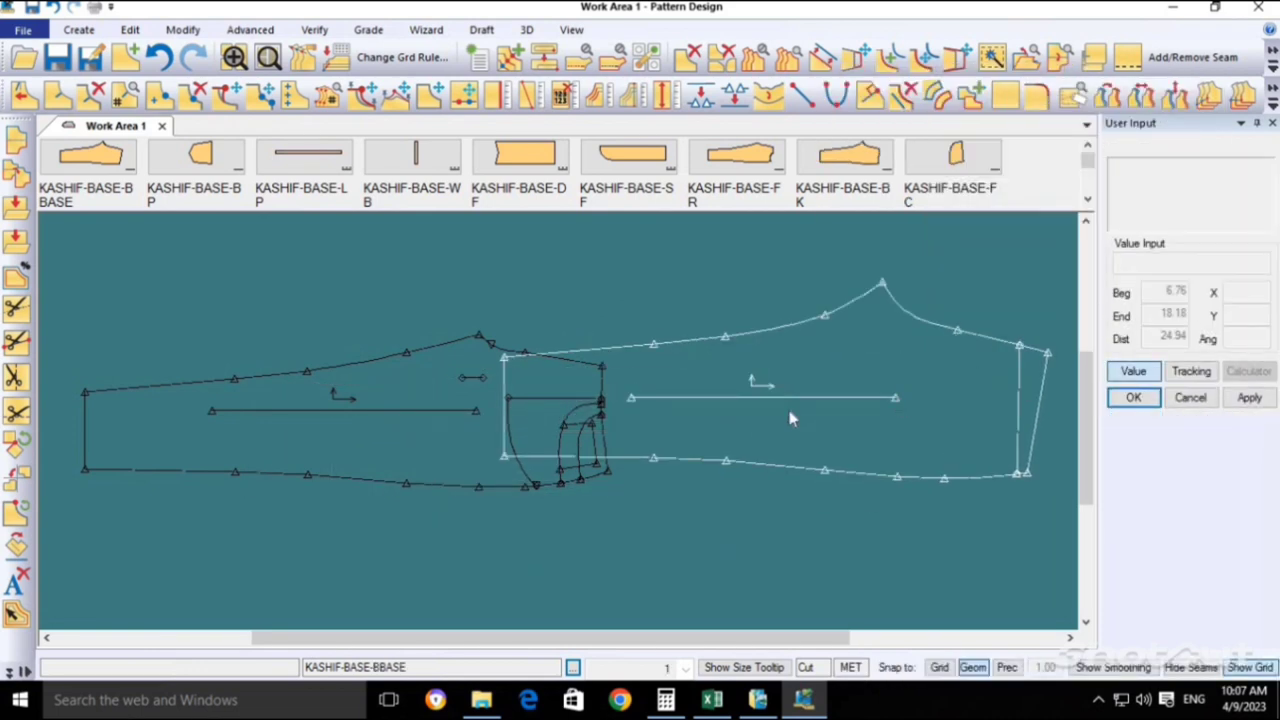
Position the back piece just above the front piece and zoom into the front's pocket area.
{"action": "left_click_drag", "start_coordinate": [600, 440], "coordinate": [443, 221]}
{"action": "left_click_drag", "start_coordinate": [522, 490], "coordinate": [557, 557]}
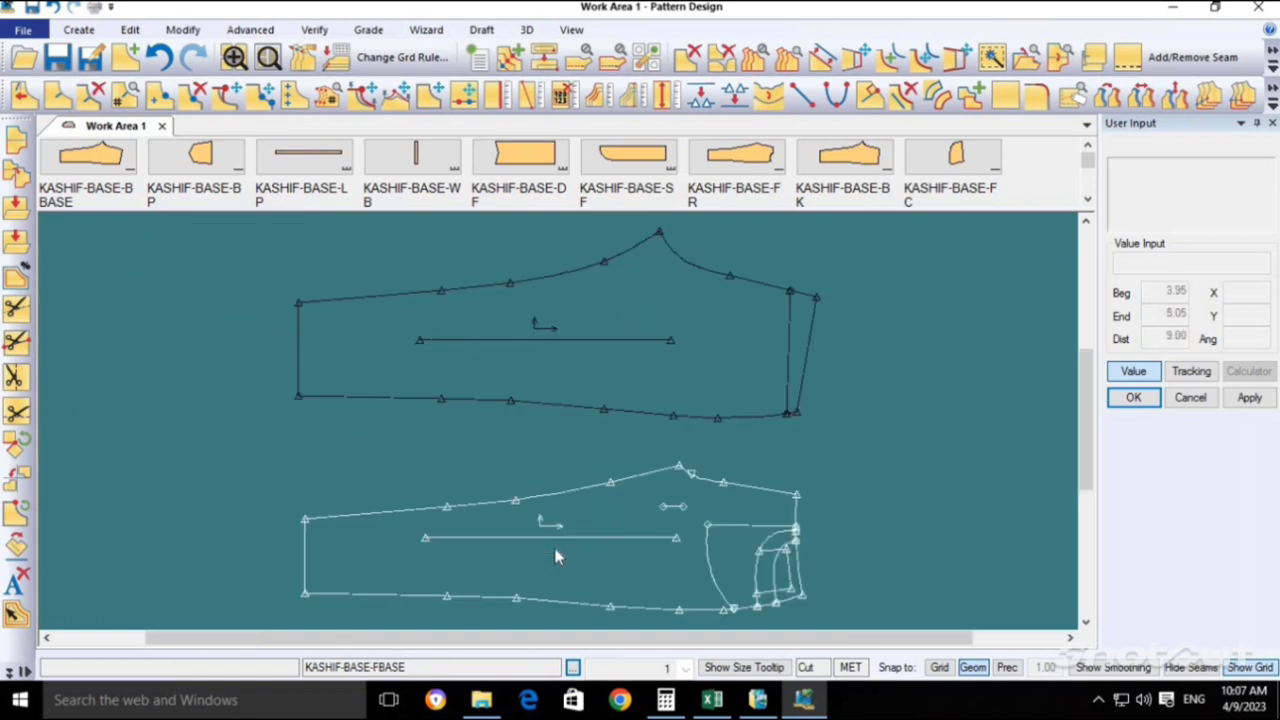
{"action": "left_click_drag", "start_coordinate": [716, 424], "coordinate": [720, 434]}
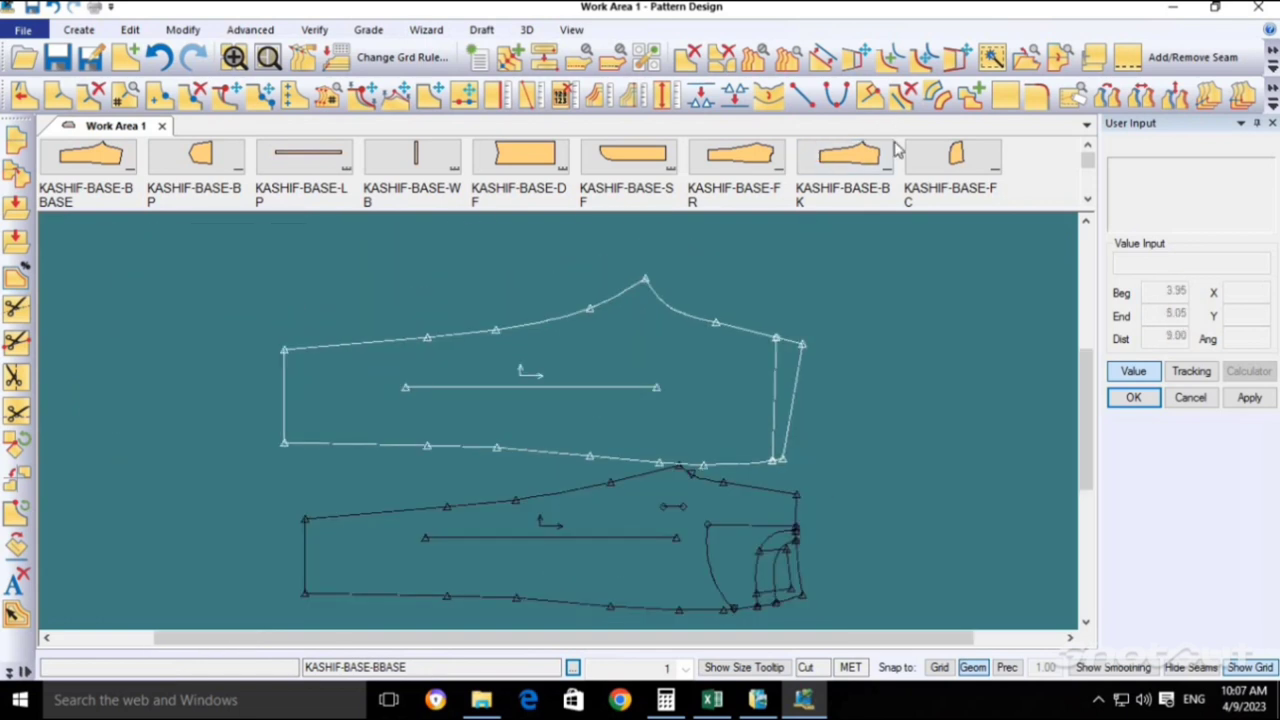
{"action": "scroll", "coordinate": [894, 151], "scroll_direction": "down", "scroll_amount": 3}
{"action": "scroll", "coordinate": [760, 178], "scroll_direction": "up", "scroll_amount": 6}
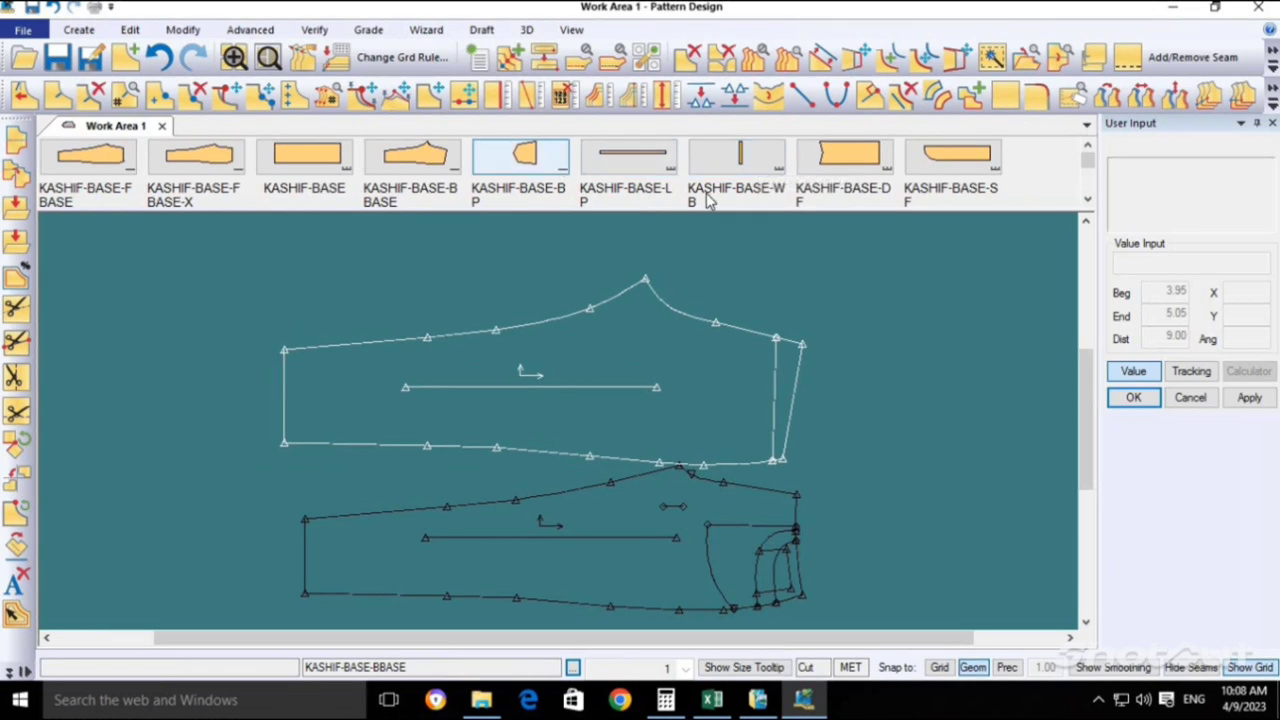
{"action": "scroll", "coordinate": [805, 180], "scroll_direction": "down", "scroll_amount": 3}
{"action": "scroll", "coordinate": [560, 175], "scroll_direction": "up", "scroll_amount": 3}
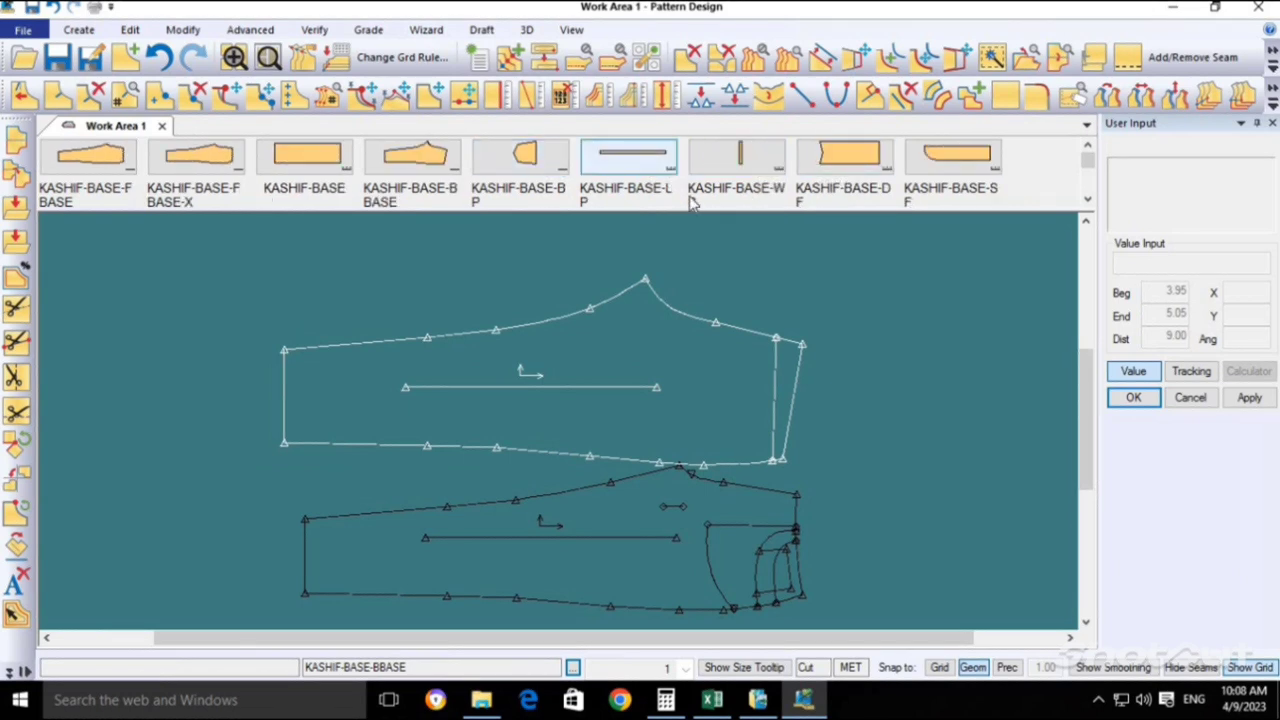
{"action": "scroll", "coordinate": [740, 313], "scroll_direction": "down", "scroll_amount": 1}
{"action": "left_click", "coordinate": [780, 565]}
{"action": "scroll", "coordinate": [780, 565], "scroll_direction": "up", "scroll_amount": 1}
{"action": "scroll", "coordinate": [784, 579], "scroll_direction": "up", "scroll_amount": 1}
{"action": "scroll", "coordinate": [784, 579], "scroll_direction": "up", "scroll_amount": 1}
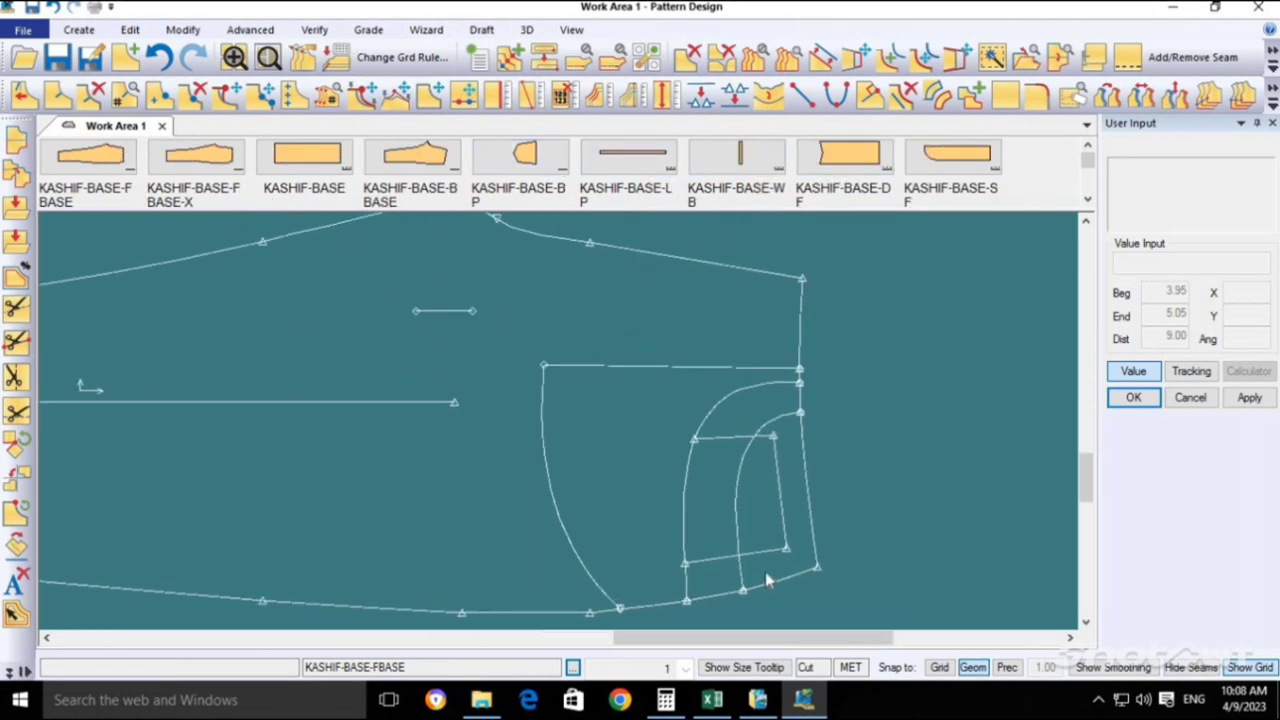
{"action": "scroll", "coordinate": [671, 543], "scroll_direction": "up", "scroll_amount": 1}
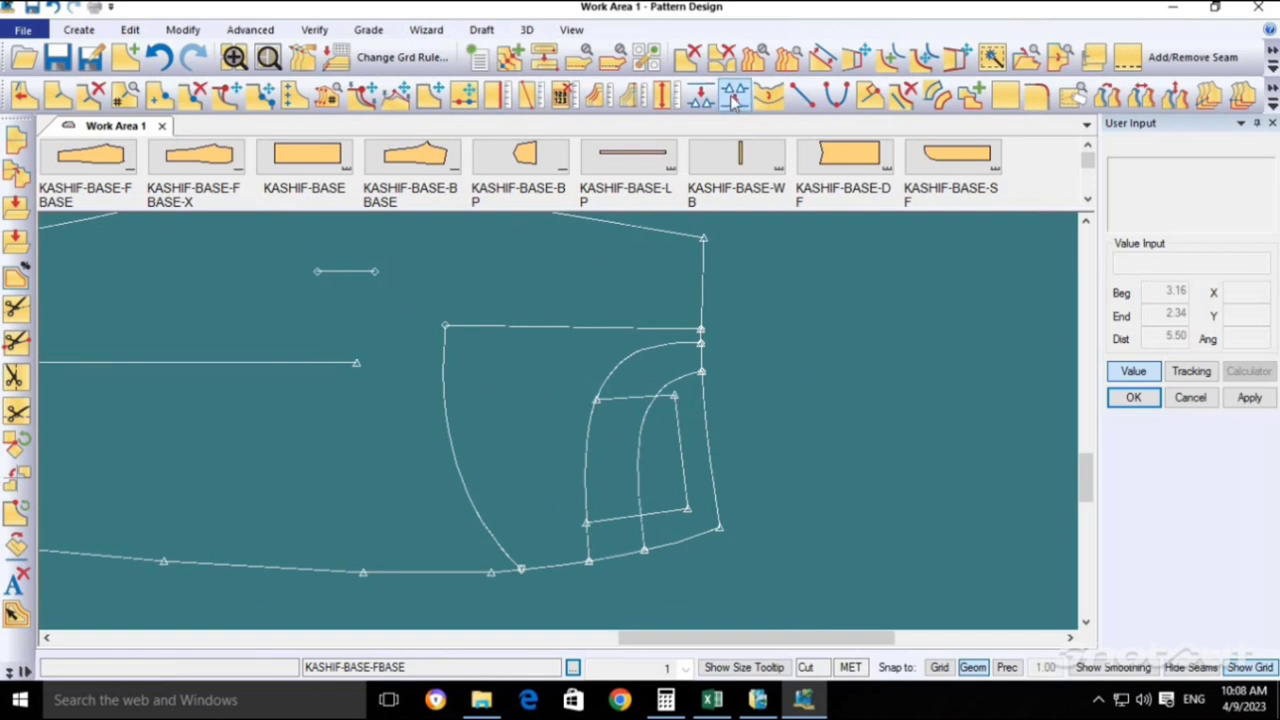
Trace the front base's inner rectangle as a new piece placed beside the front.
{"action": "left_click", "coordinate": [80, 30]}
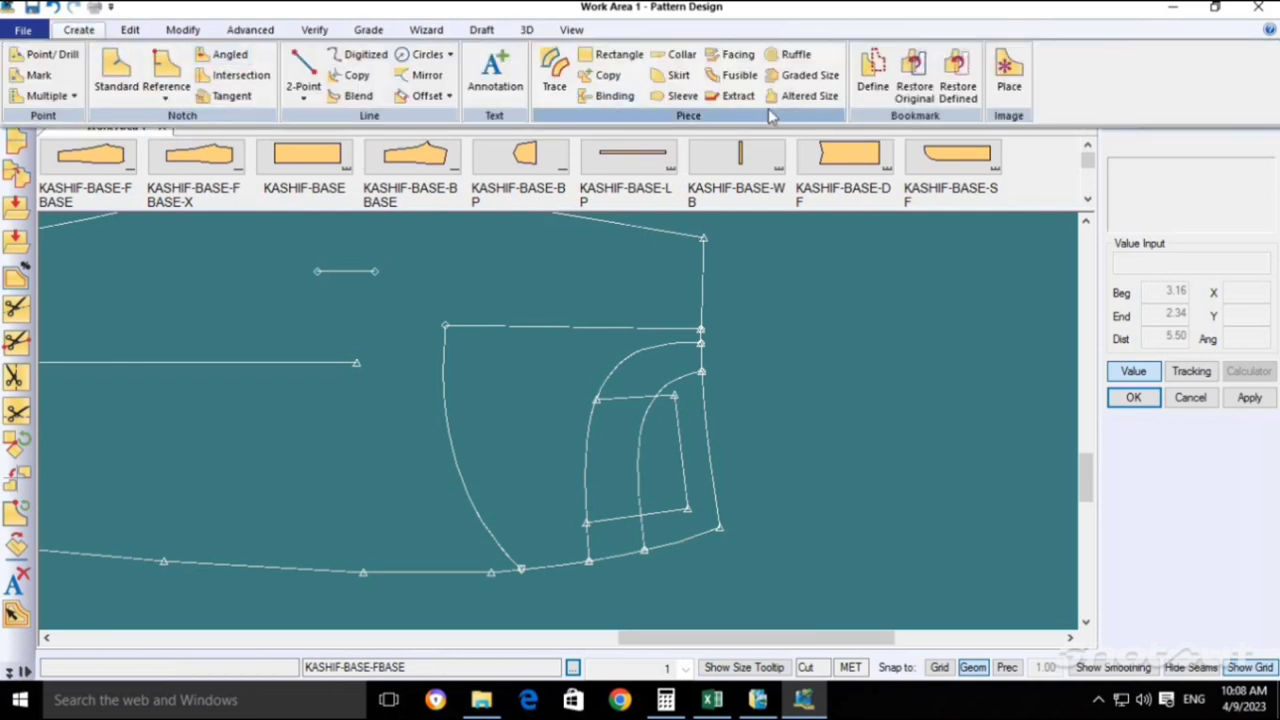
{"action": "left_click", "coordinate": [554, 72]}
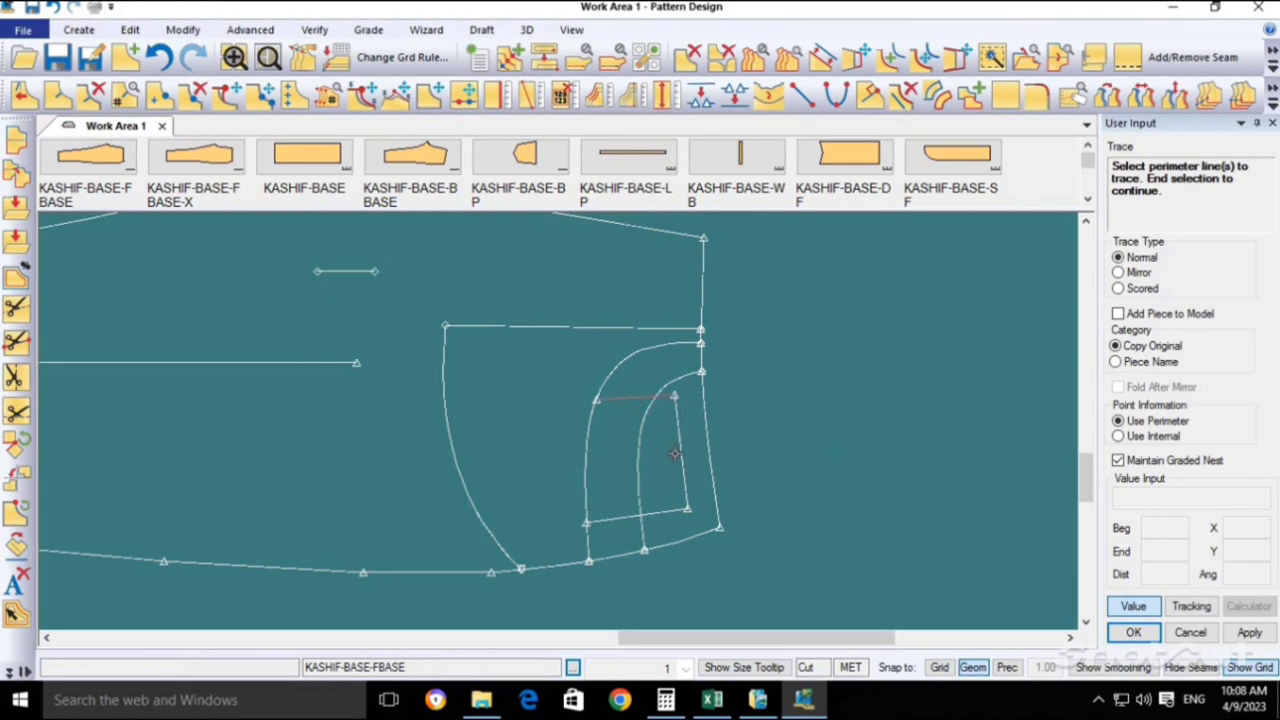
{"action": "left_click", "coordinate": [672, 512]}
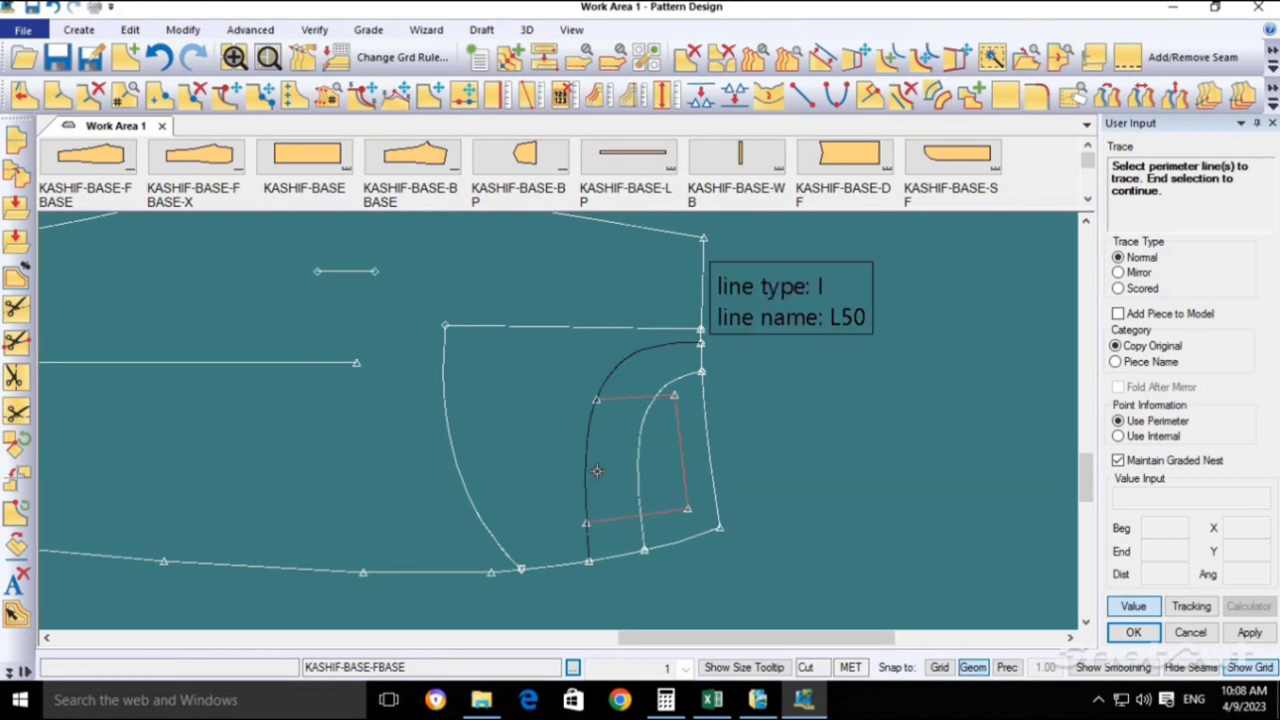
{"action": "right_click", "coordinate": [614, 460]}
{"action": "left_click", "coordinate": [612, 457]}
{"action": "left_click", "coordinate": [818, 452]}
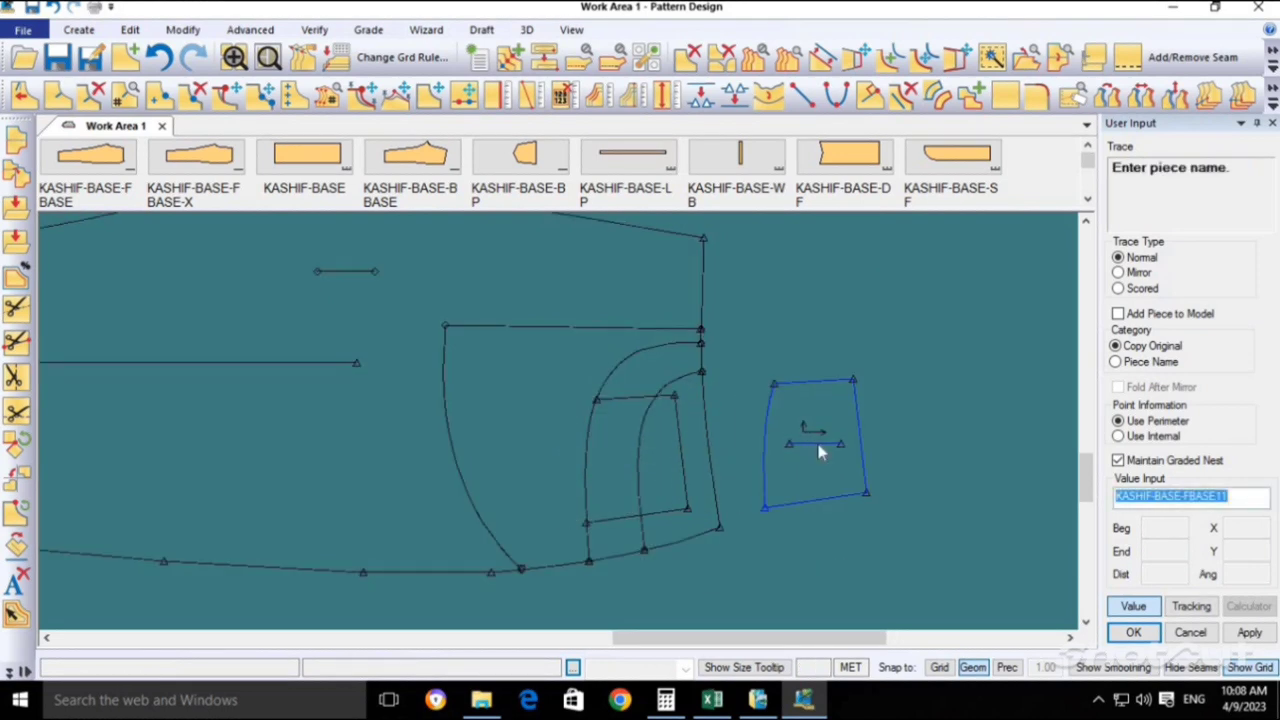
{"action": "right_click", "coordinate": [818, 452]}
{"action": "left_click", "coordinate": [820, 449]}
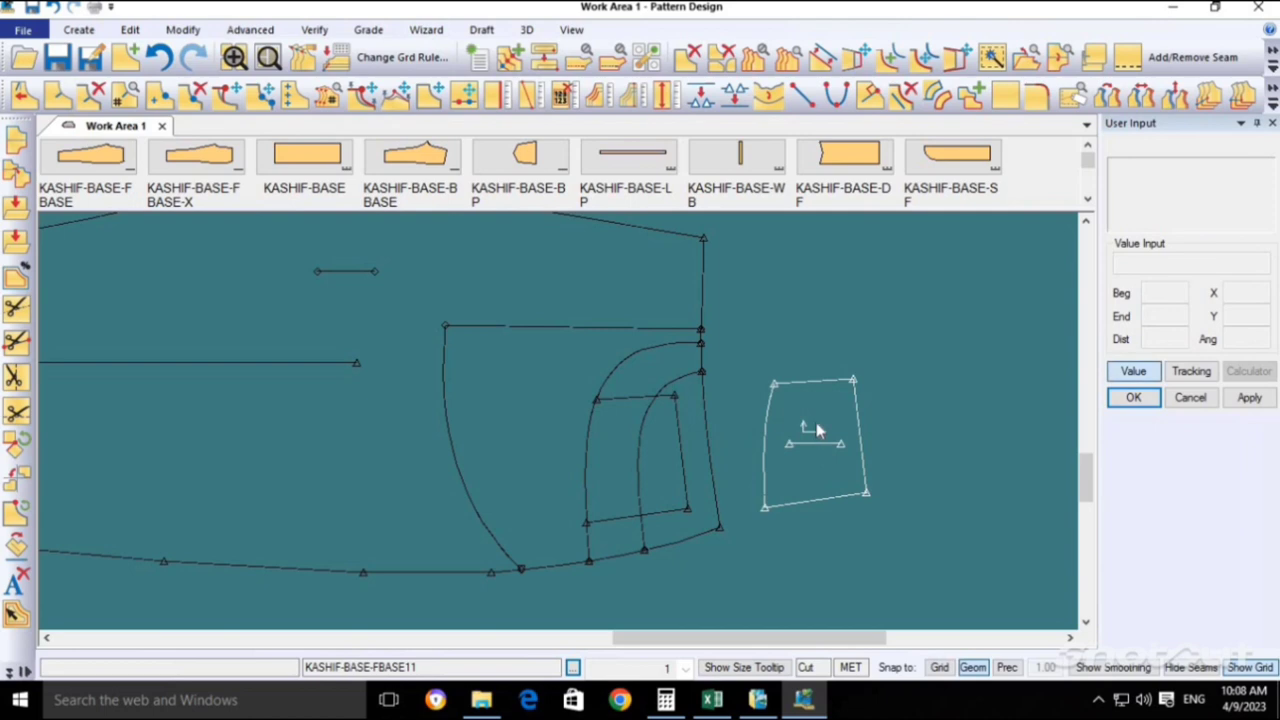
Save the rectangle piece as KASHIF-BASE-WP and send it to the piece list.
{"action": "left_click", "coordinate": [92, 60]}
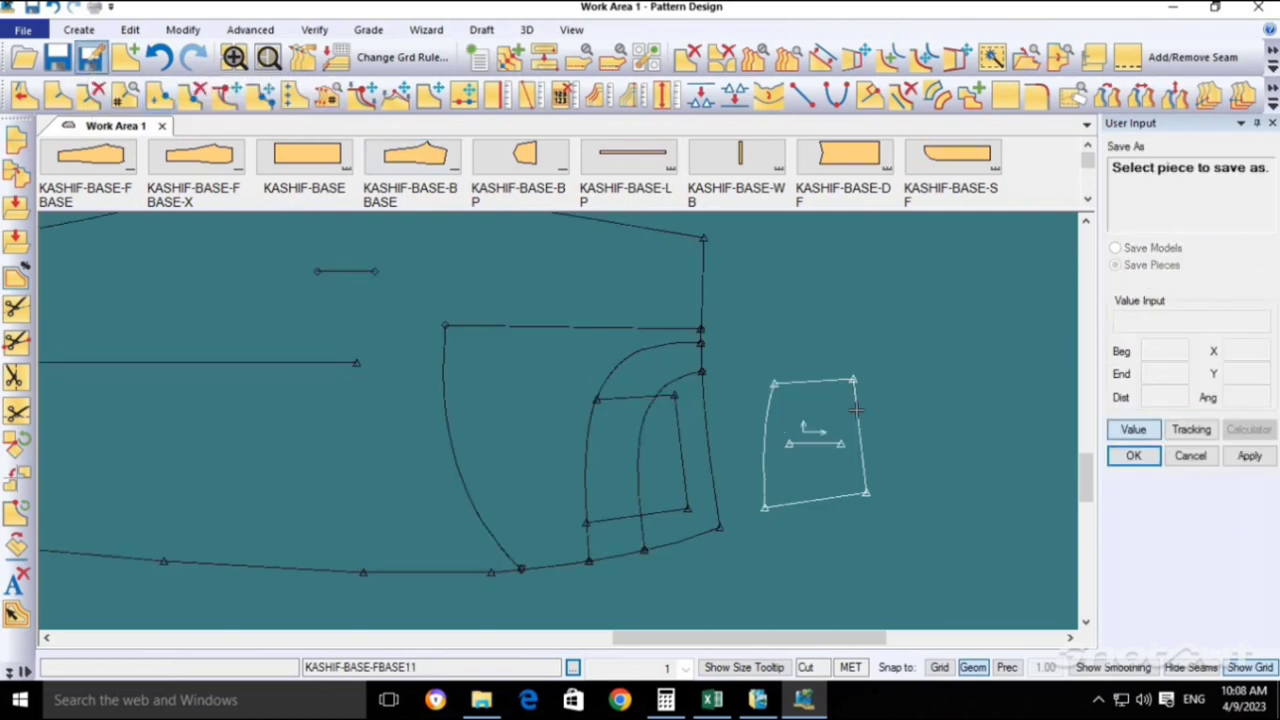
{"action": "left_click", "coordinate": [812, 426]}
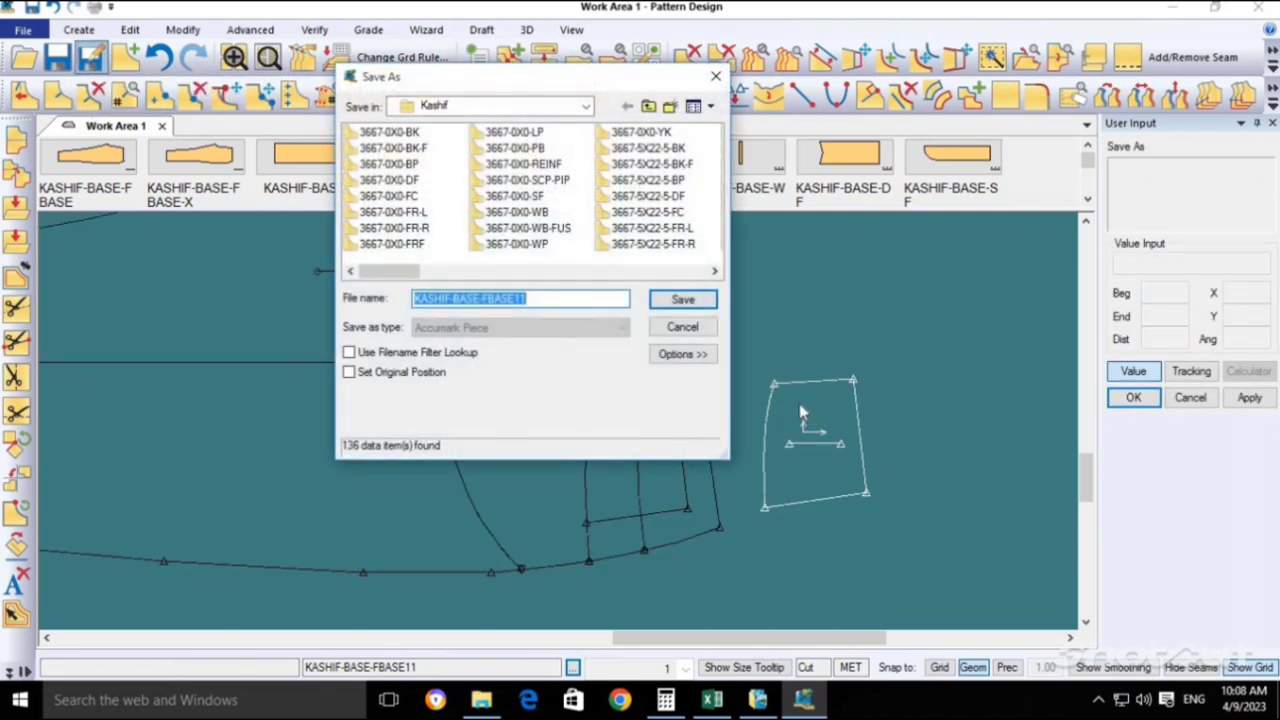
{"action": "key", "text": "End"}
{"action": "key", "text": "BackSpace"}
{"action": "key", "text": "BackSpace"}
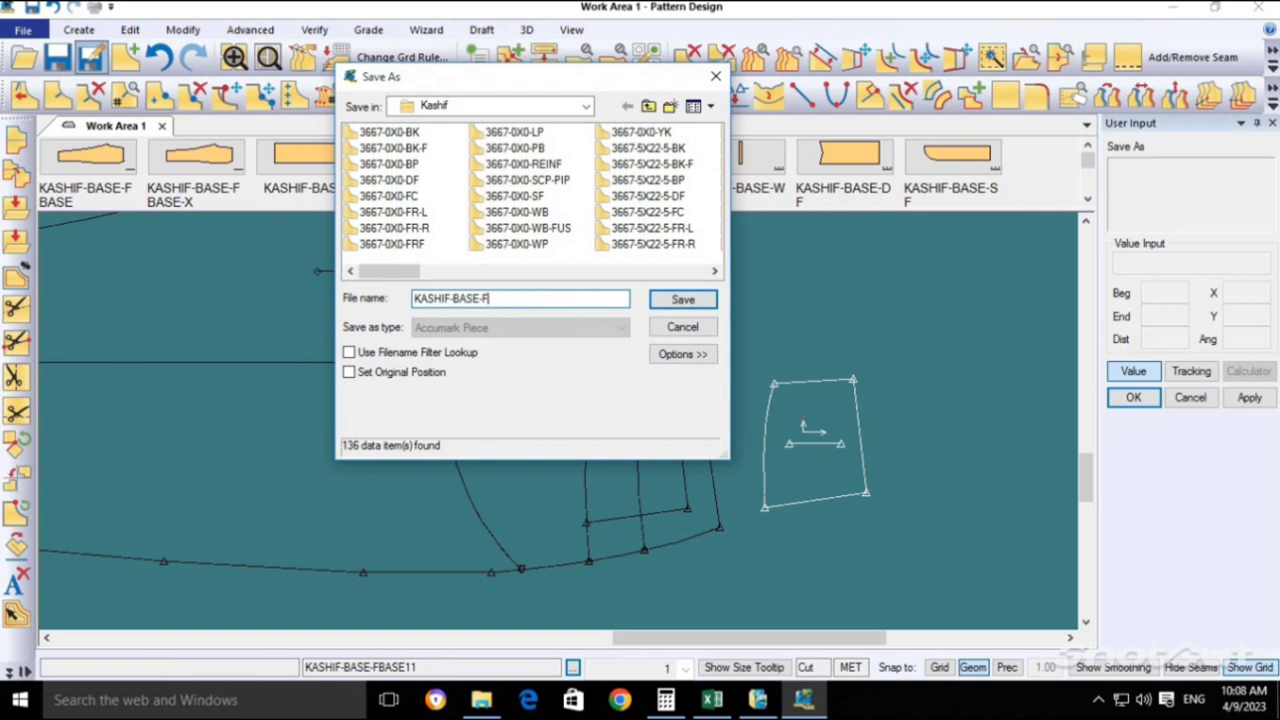
{"action": "key", "text": "Return"}
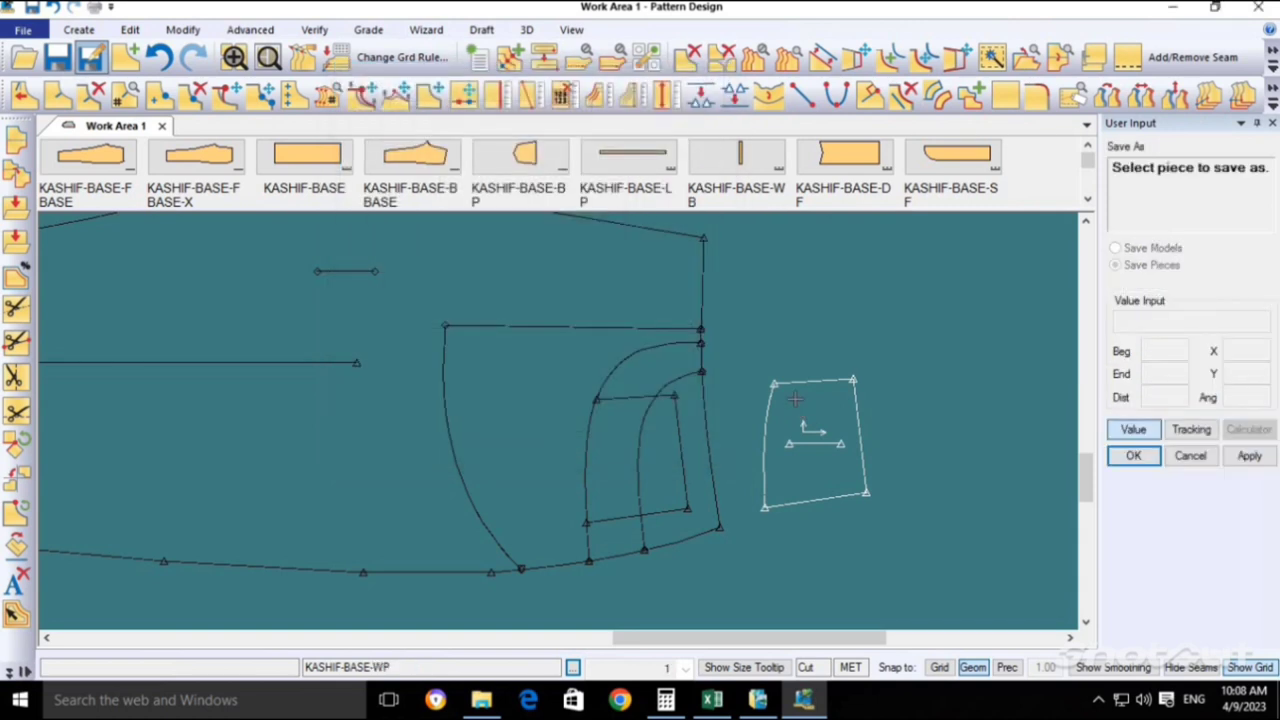
{"action": "right_click", "coordinate": [838, 443]}
{"action": "left_click", "coordinate": [895, 303]}
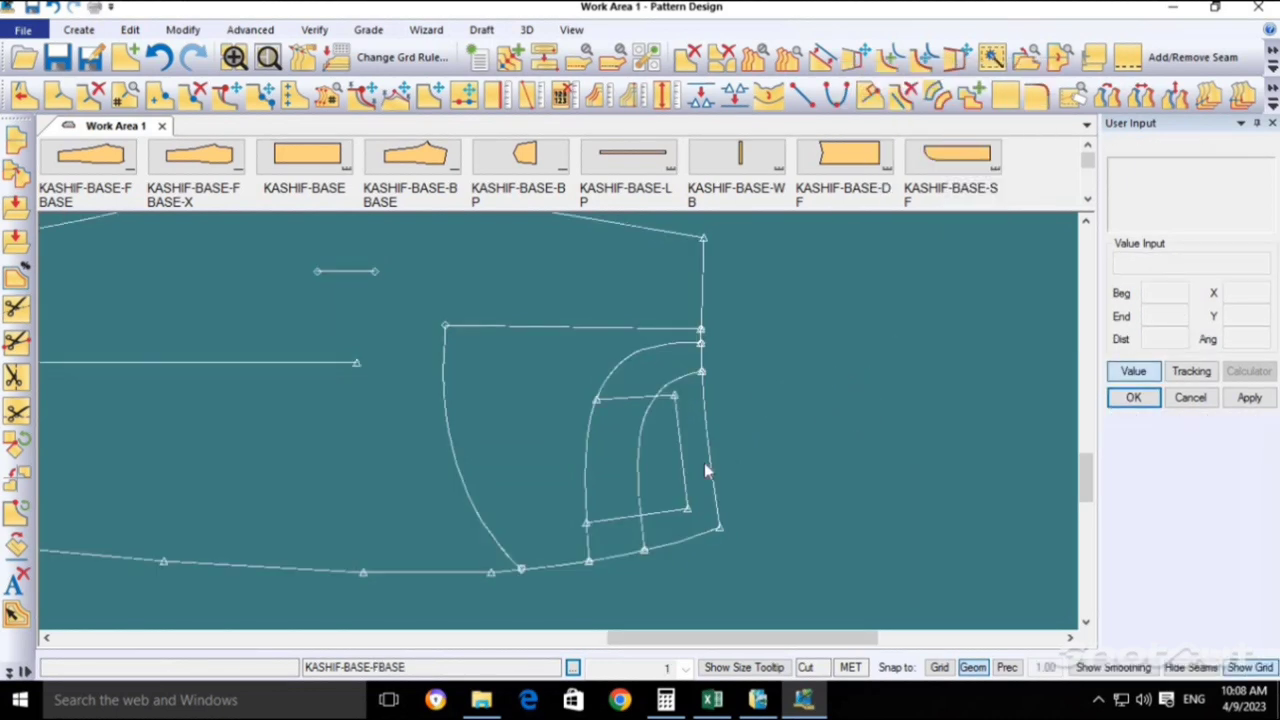
Start a trace picking the pocket's curved left side, top, right edges and bottom curve.
{"action": "left_click", "coordinate": [637, 424]}
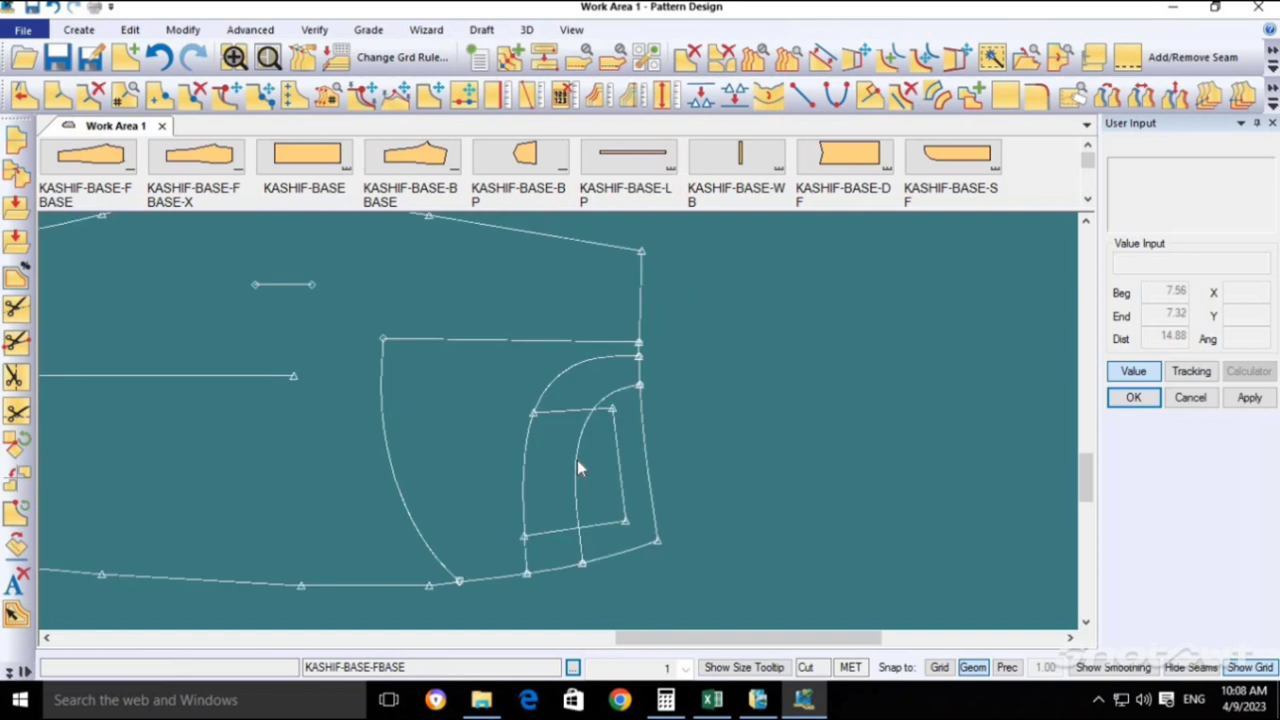
{"action": "left_click", "coordinate": [585, 456]}
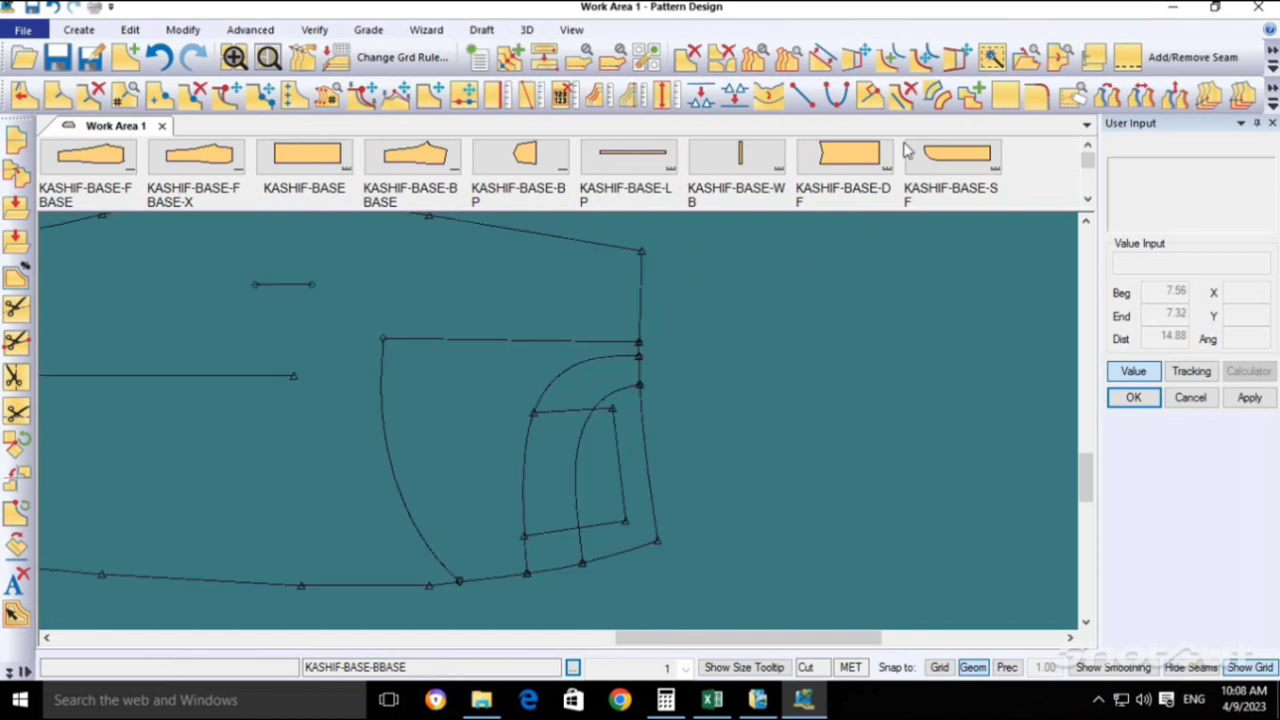
{"action": "left_click", "coordinate": [78, 29]}
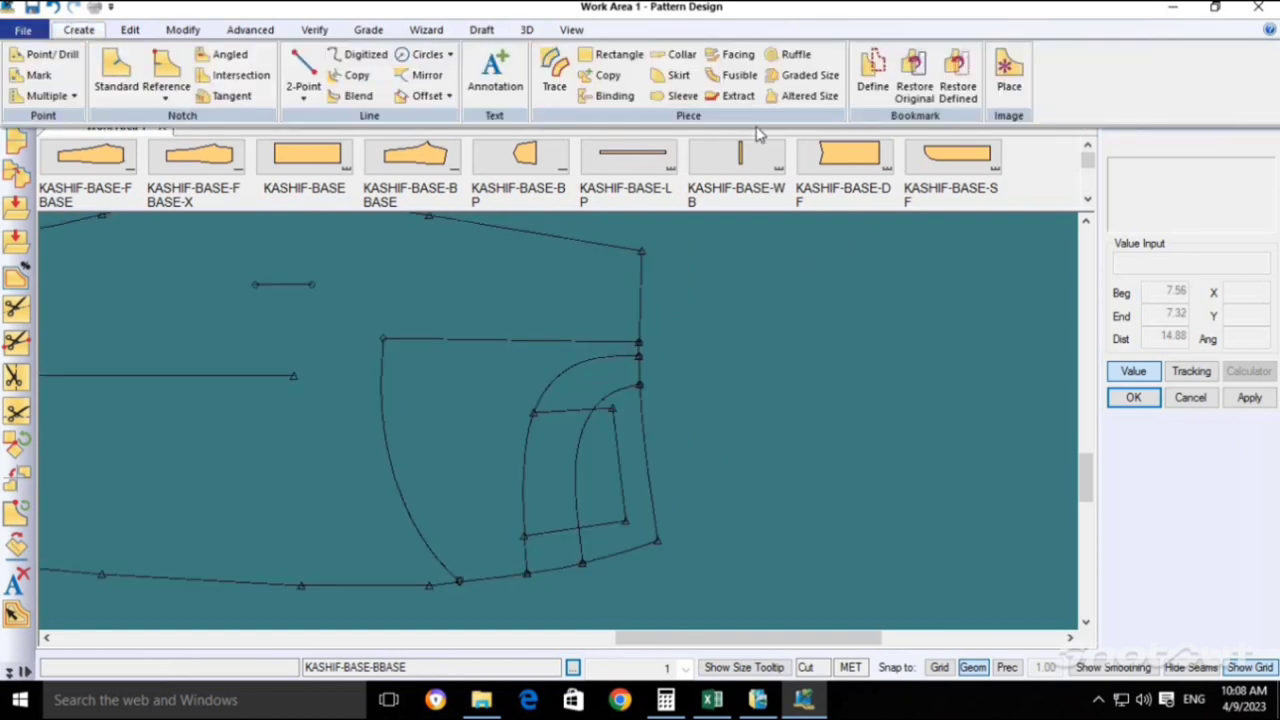
{"action": "left_click", "coordinate": [556, 68]}
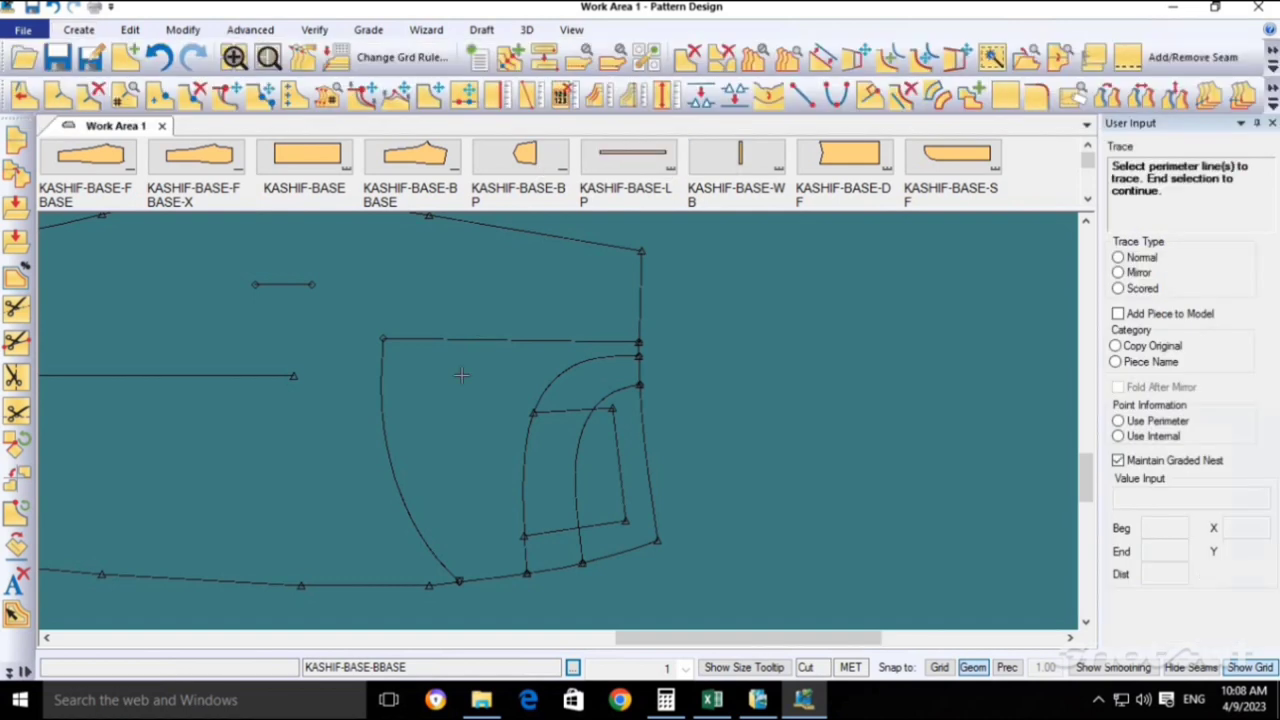
{"action": "left_click", "coordinate": [380, 372]}
{"action": "left_click", "coordinate": [430, 342]}
{"action": "scroll", "coordinate": [614, 372], "scroll_direction": "up", "scroll_amount": 2}
{"action": "left_click", "coordinate": [655, 330]}
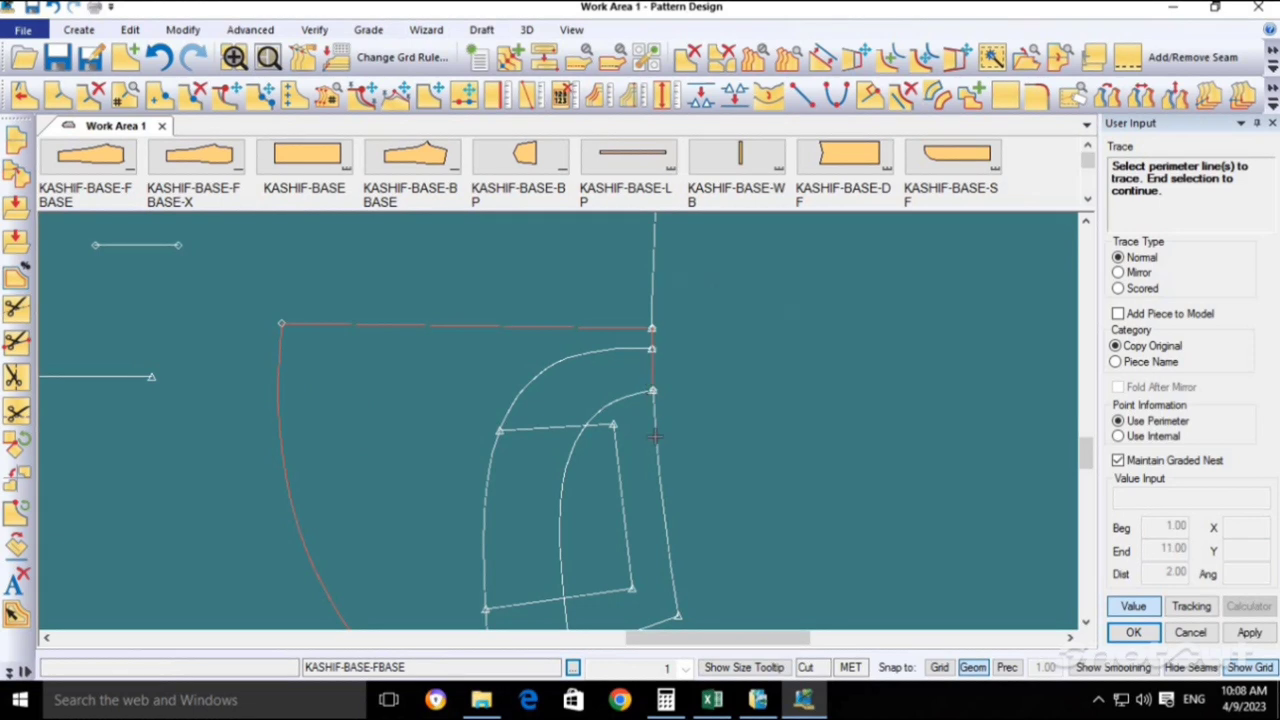
{"action": "left_click", "coordinate": [660, 470]}
{"action": "scroll", "coordinate": [640, 420], "scroll_direction": "down", "scroll_amount": 1}
{"action": "left_click", "coordinate": [614, 577]}
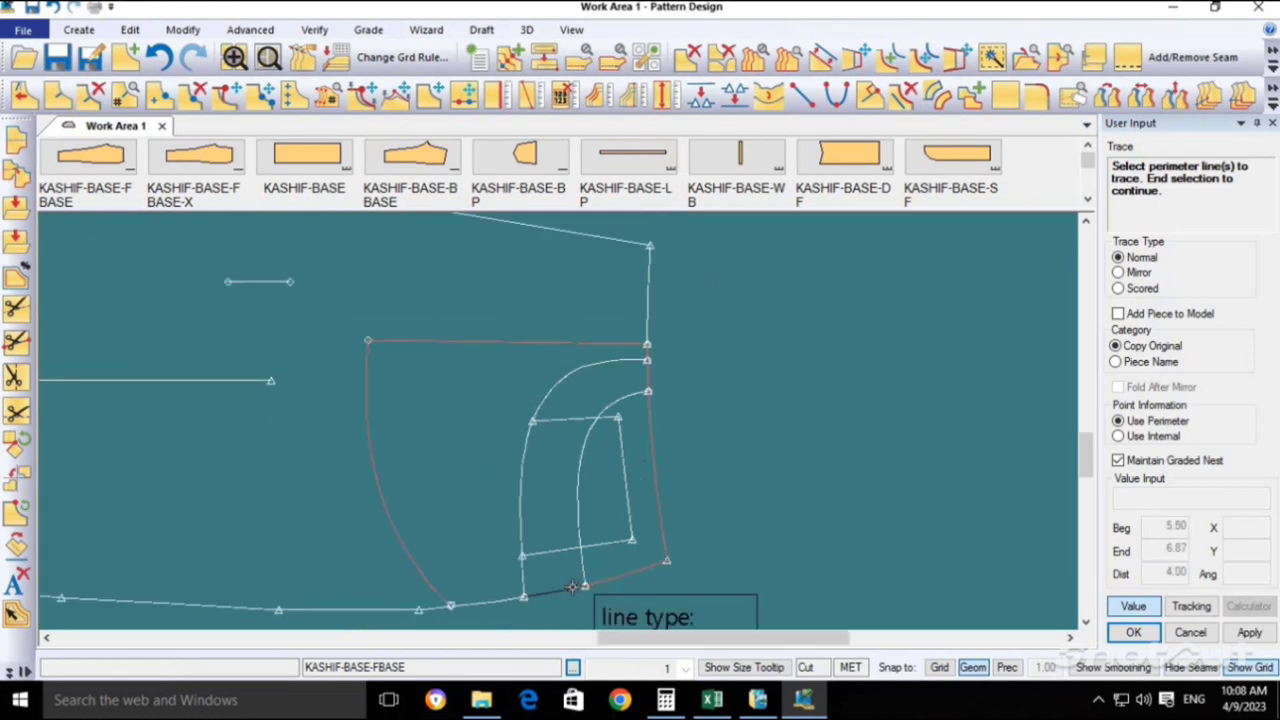
Include the inner curve, create KASHIF-BASE-FBASE12 and move it right of the front.
{"action": "right_click", "coordinate": [466, 414]}
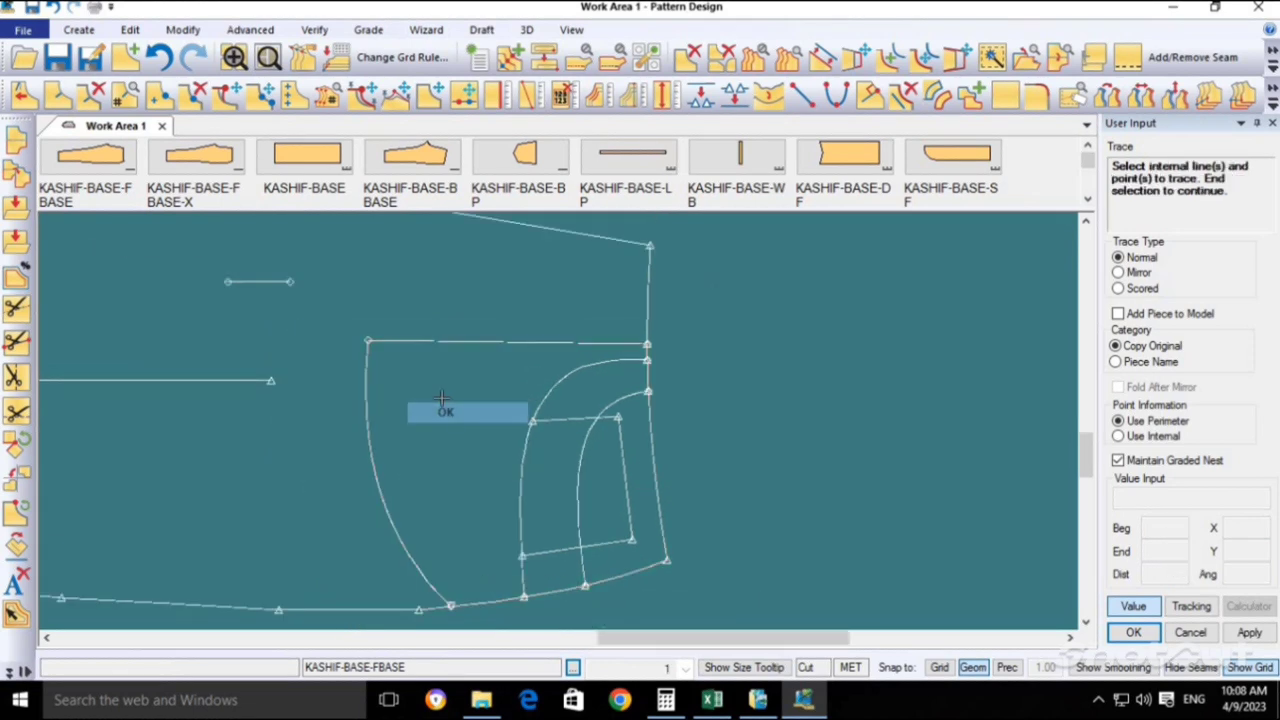
{"action": "left_click", "coordinate": [440, 412]}
{"action": "left_click", "coordinate": [600, 412]}
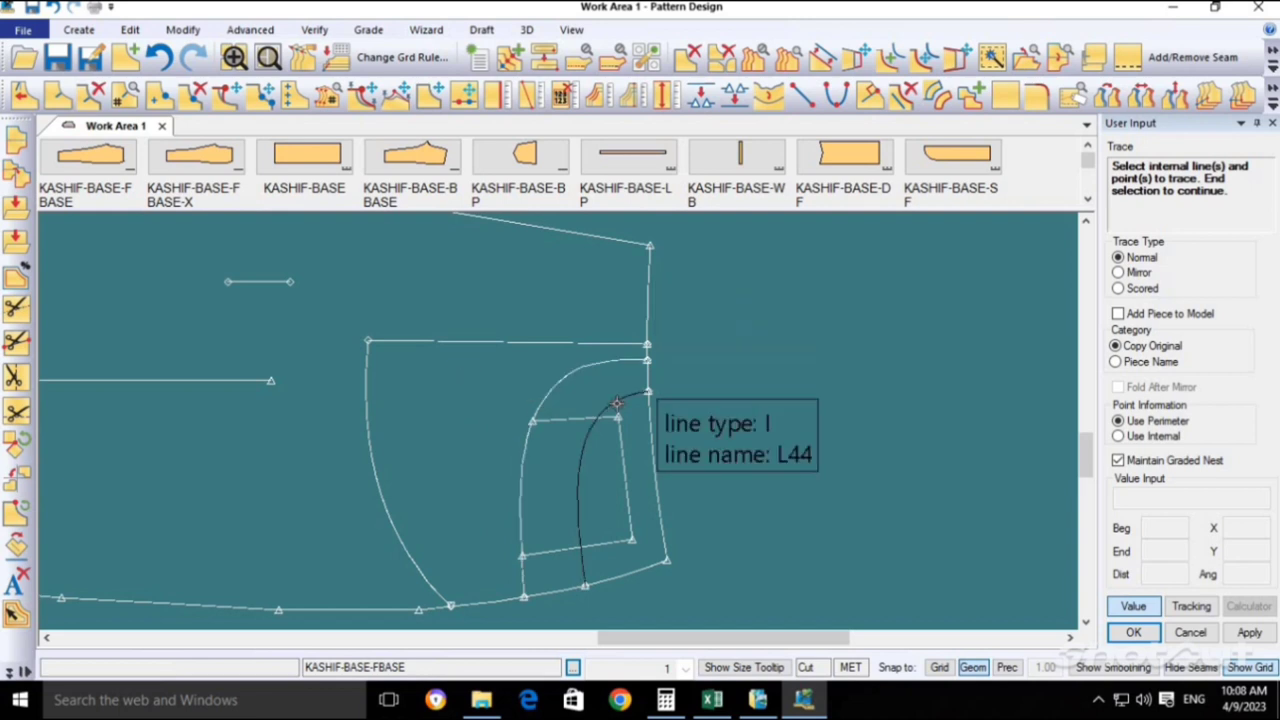
{"action": "scroll", "coordinate": [551, 418], "scroll_direction": "down", "scroll_amount": 1}
{"action": "right_click", "coordinate": [595, 447]}
{"action": "left_click", "coordinate": [595, 447]}
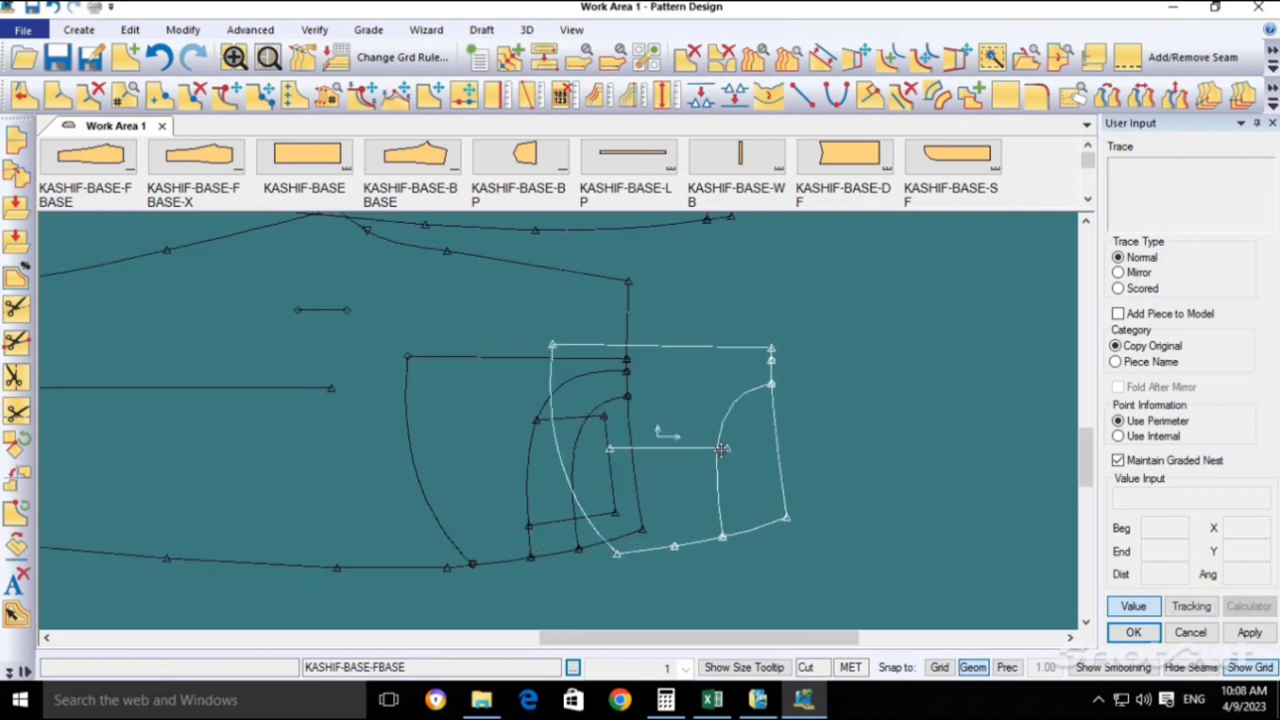
{"action": "left_click", "coordinate": [765, 470]}
{"action": "key", "text": "Return"}
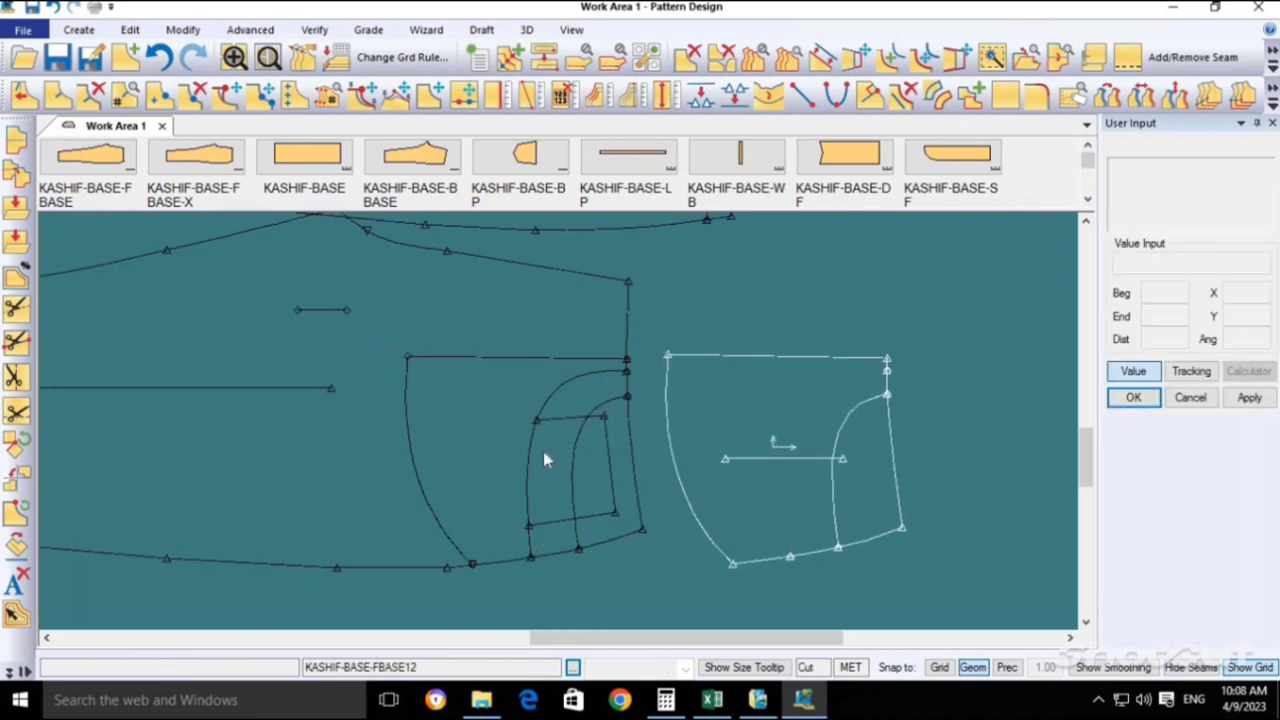
{"action": "middle_click_drag", "start_coordinate": [545, 452], "coordinate": [352, 471]}
Drop the new pocket piece in place to the right of the front base.
{"action": "left_click", "coordinate": [922, 495]}
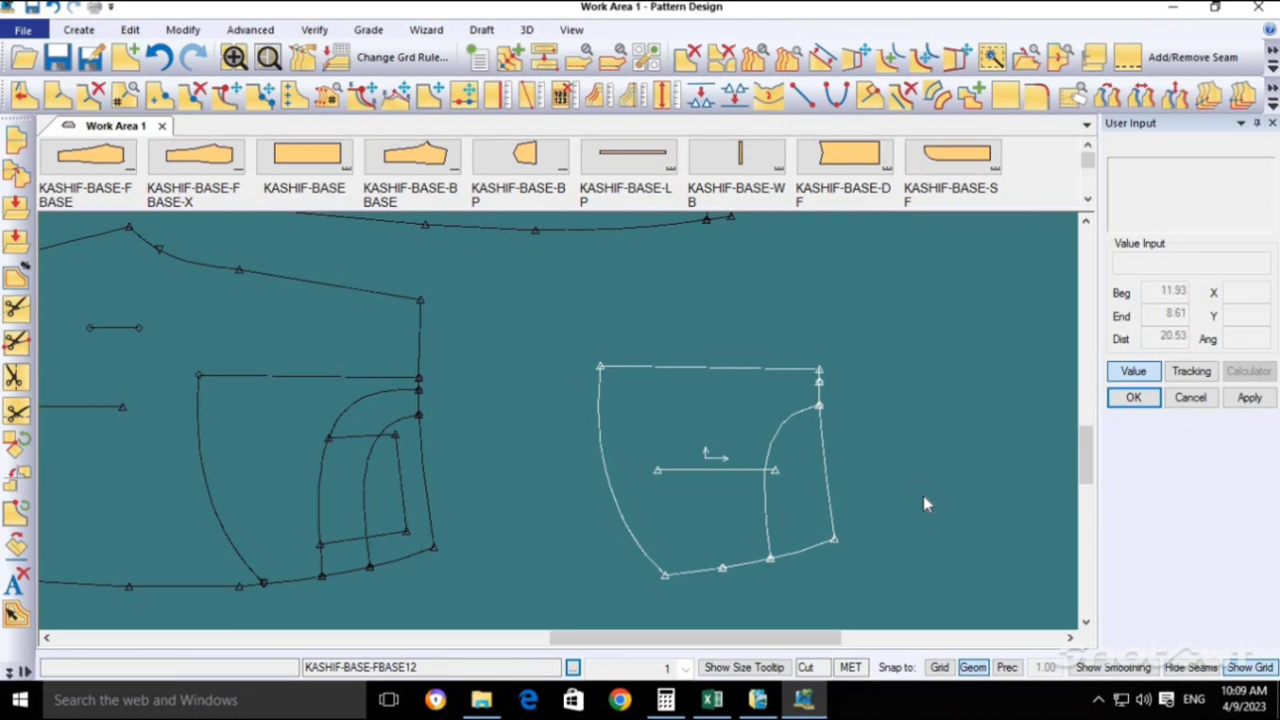
{"action": "left_click", "coordinate": [820, 440]}
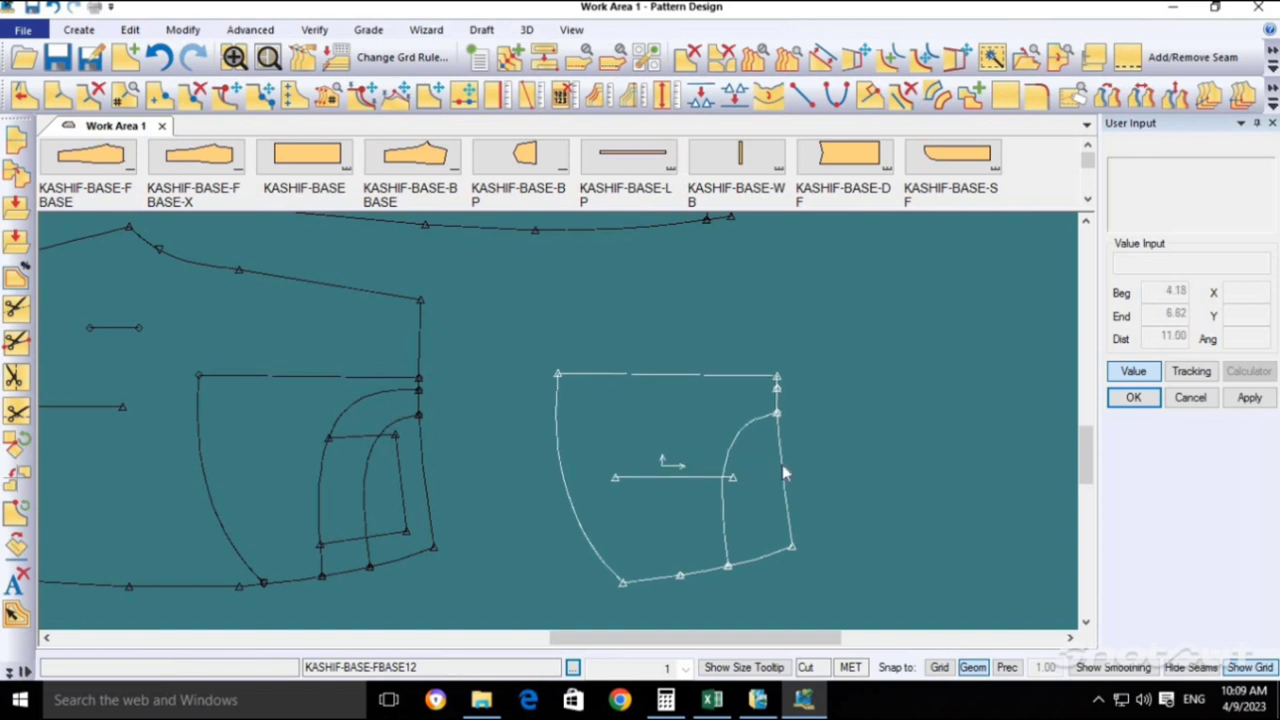
{"action": "left_click", "coordinate": [779, 465]}
Mirror KASHIF-BASE-FBASE12 across its top edge and place the full piece further right.
{"action": "left_click", "coordinate": [122, 30]}
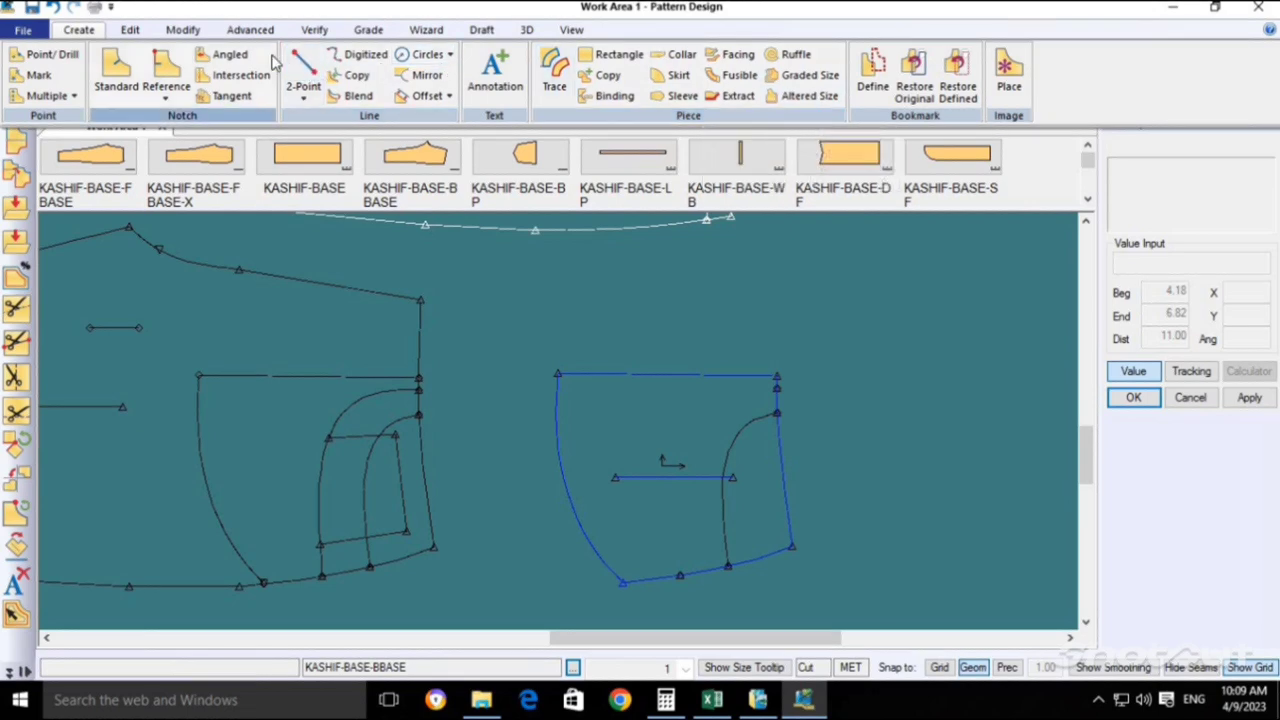
{"action": "left_click", "coordinate": [143, 31]}
{"action": "left_click", "coordinate": [181, 31]}
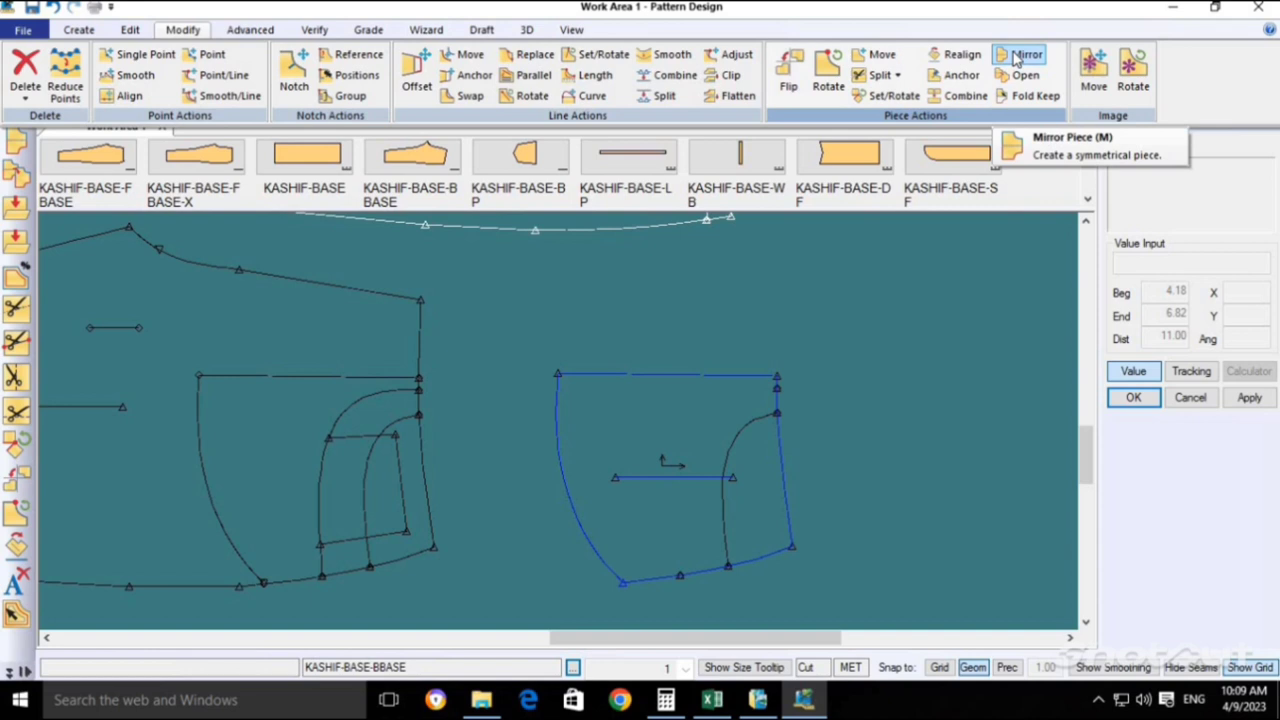
{"action": "left_click", "coordinate": [1020, 55]}
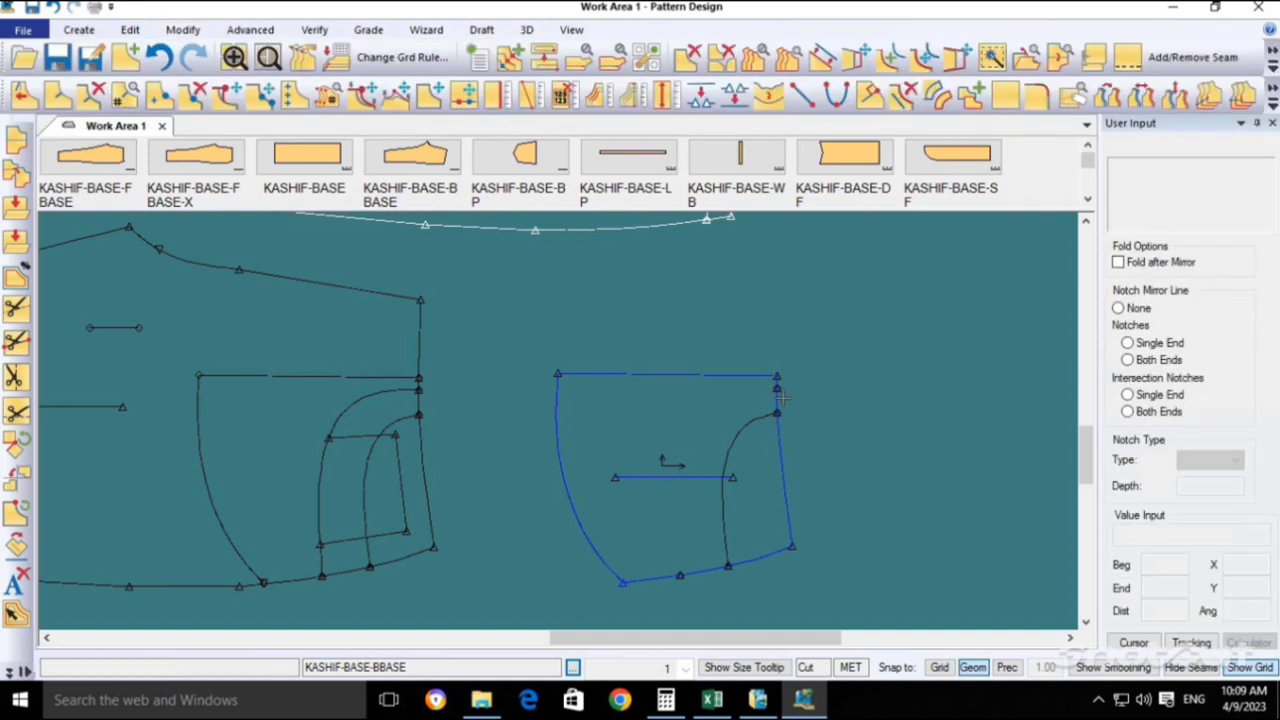
{"action": "left_click", "coordinate": [704, 375]}
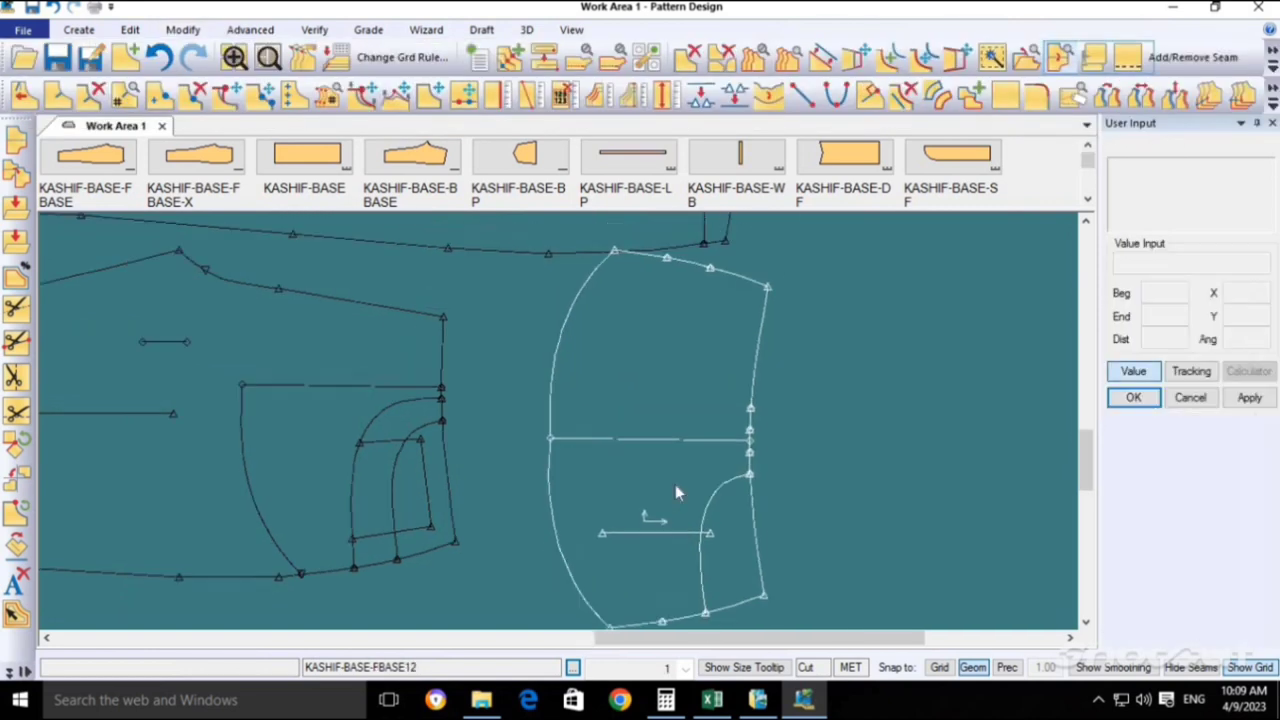
{"action": "left_click_drag", "start_coordinate": [675, 484], "coordinate": [810, 481]}
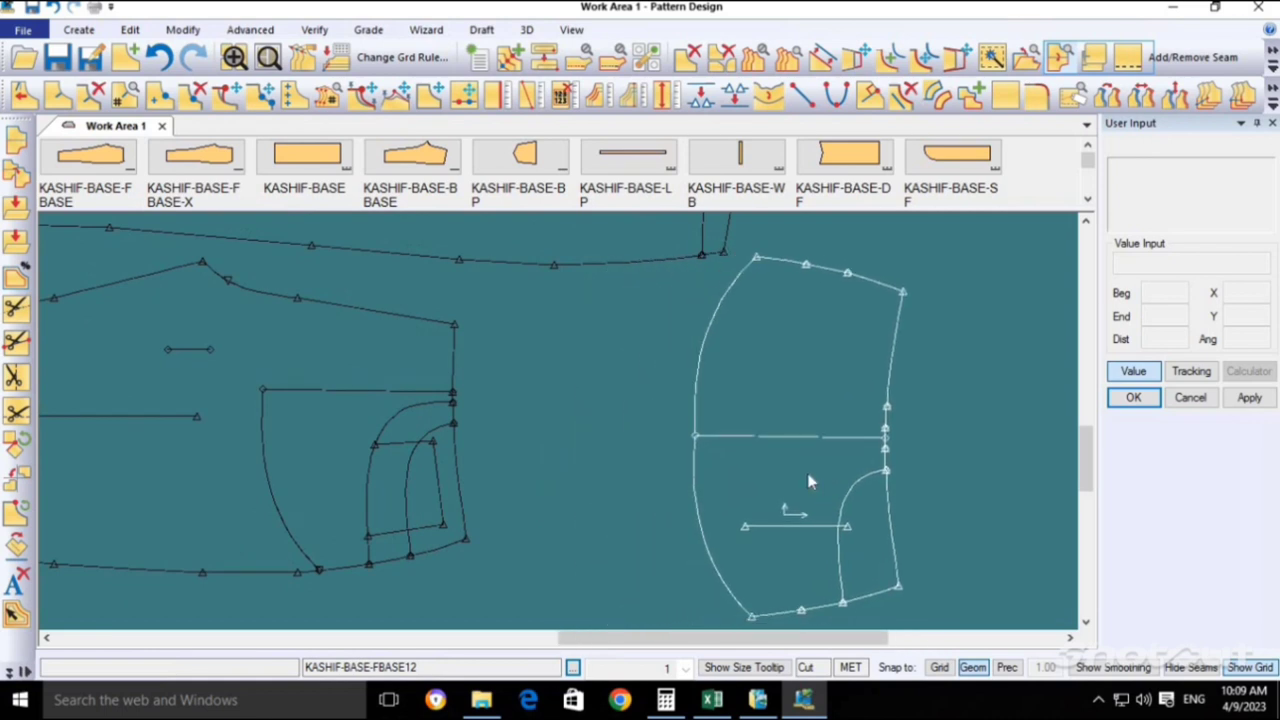
{"action": "left_click", "coordinate": [810, 481]}
Trace the mirrored piece's full perimeter into a new piece placed to the left.
{"action": "left_click", "coordinate": [78, 30]}
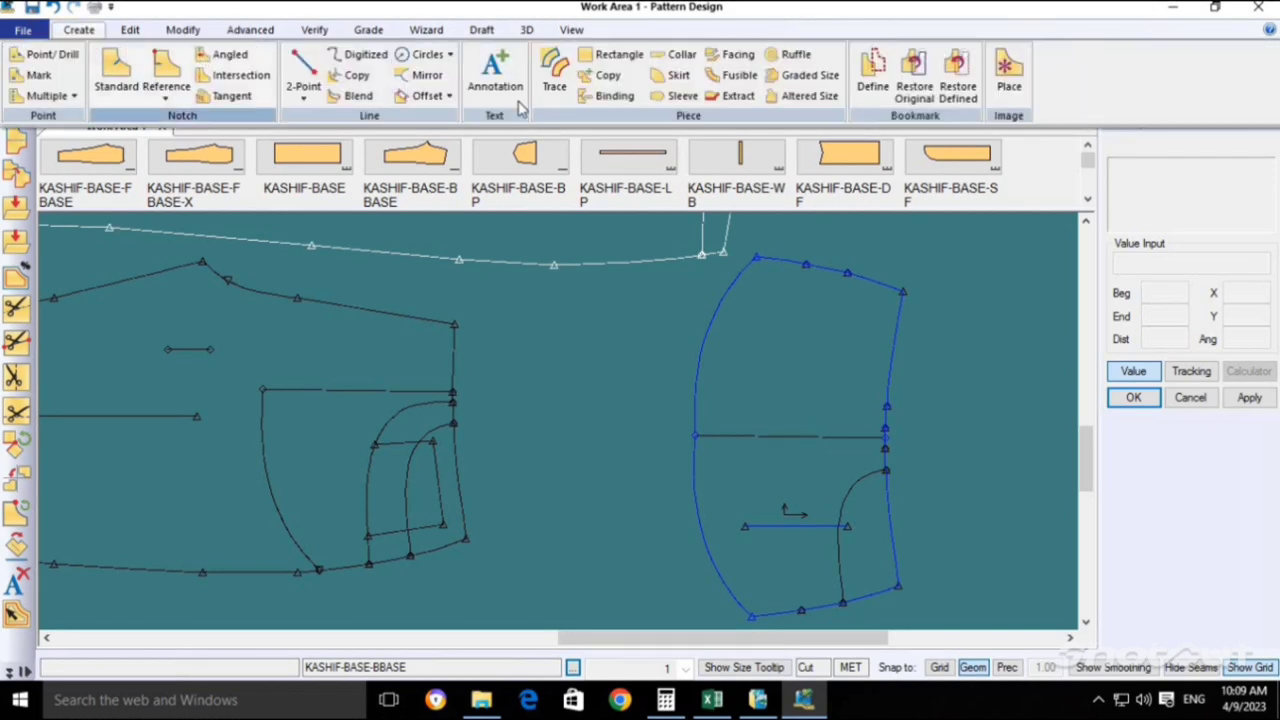
{"action": "left_click", "coordinate": [556, 68]}
{"action": "left_click", "coordinate": [738, 295]}
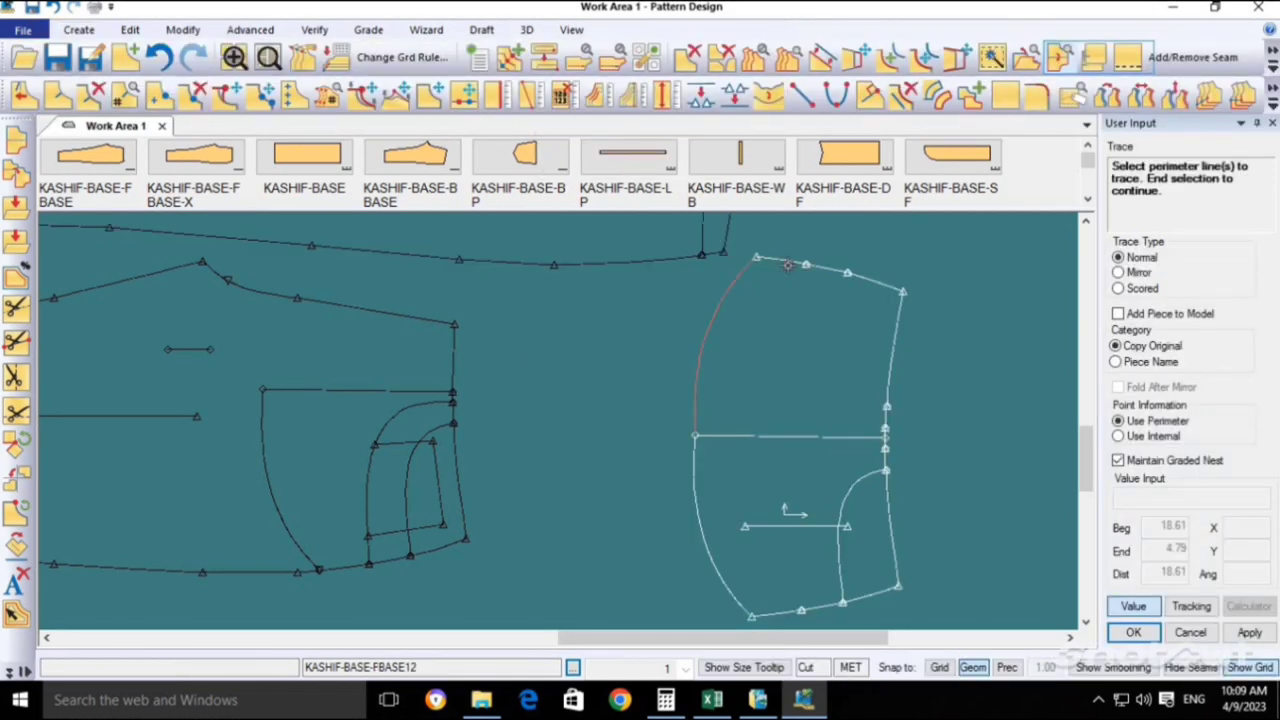
{"action": "left_click", "coordinate": [877, 286]}
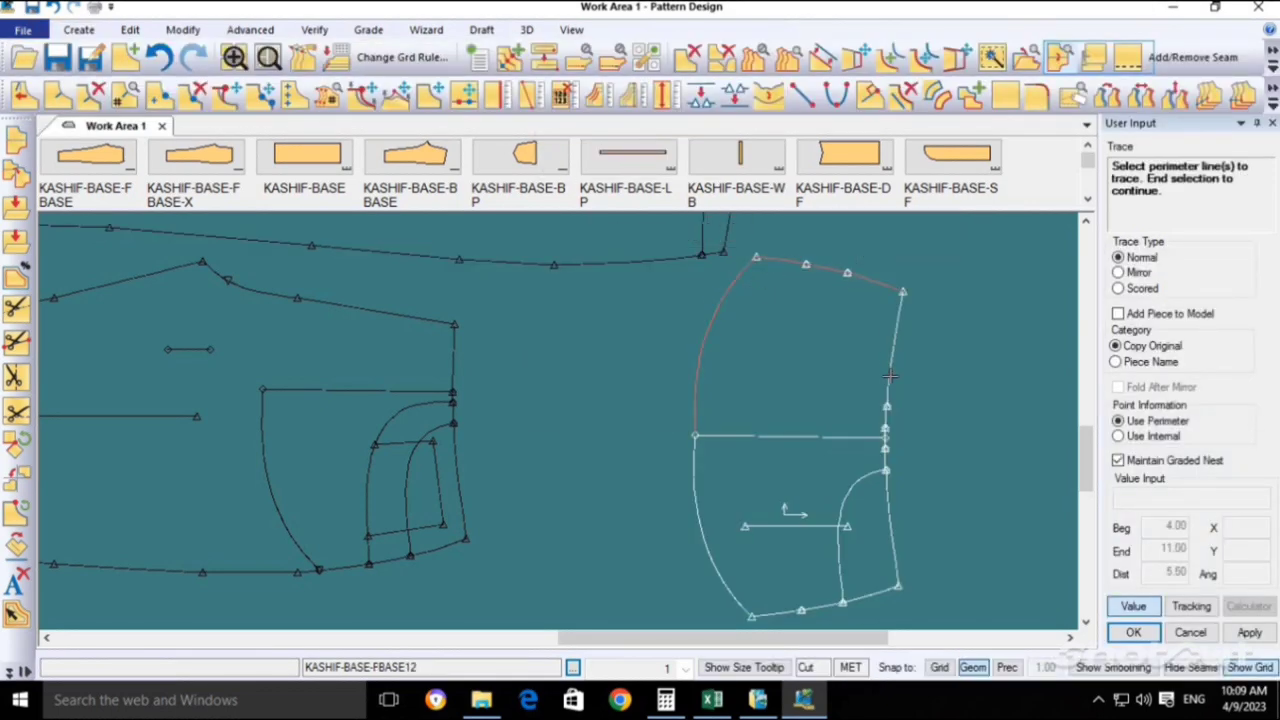
{"action": "scroll", "coordinate": [899, 439], "scroll_direction": "up", "scroll_amount": 2}
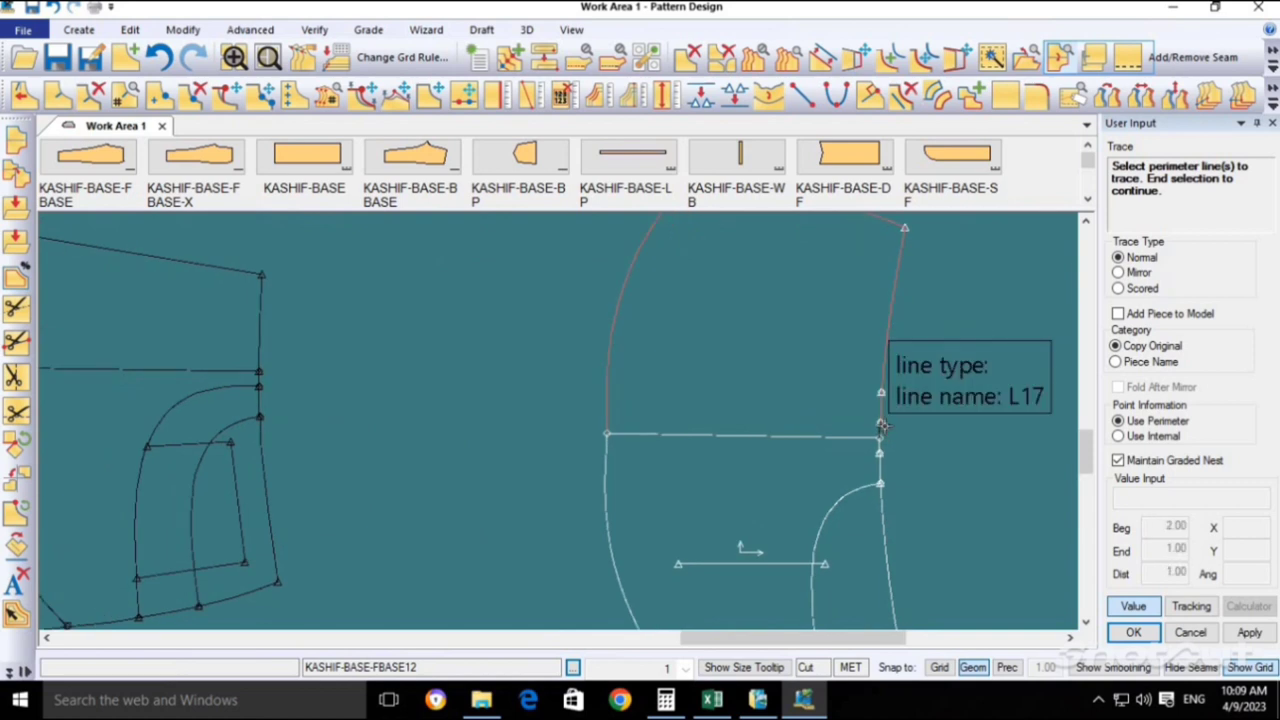
{"action": "left_click", "coordinate": [880, 446]}
{"action": "left_click", "coordinate": [868, 487]}
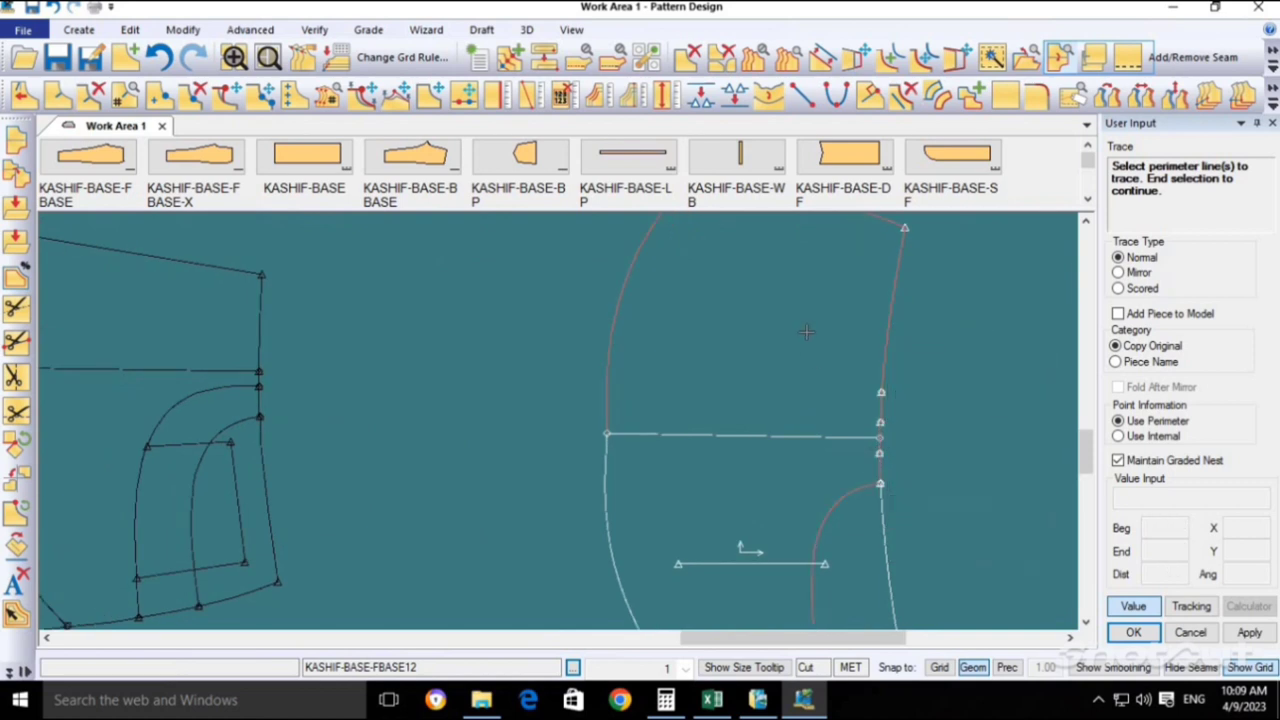
{"action": "scroll", "coordinate": [780, 555], "scroll_direction": "down", "scroll_amount": 2}
{"action": "left_click", "coordinate": [790, 578]}
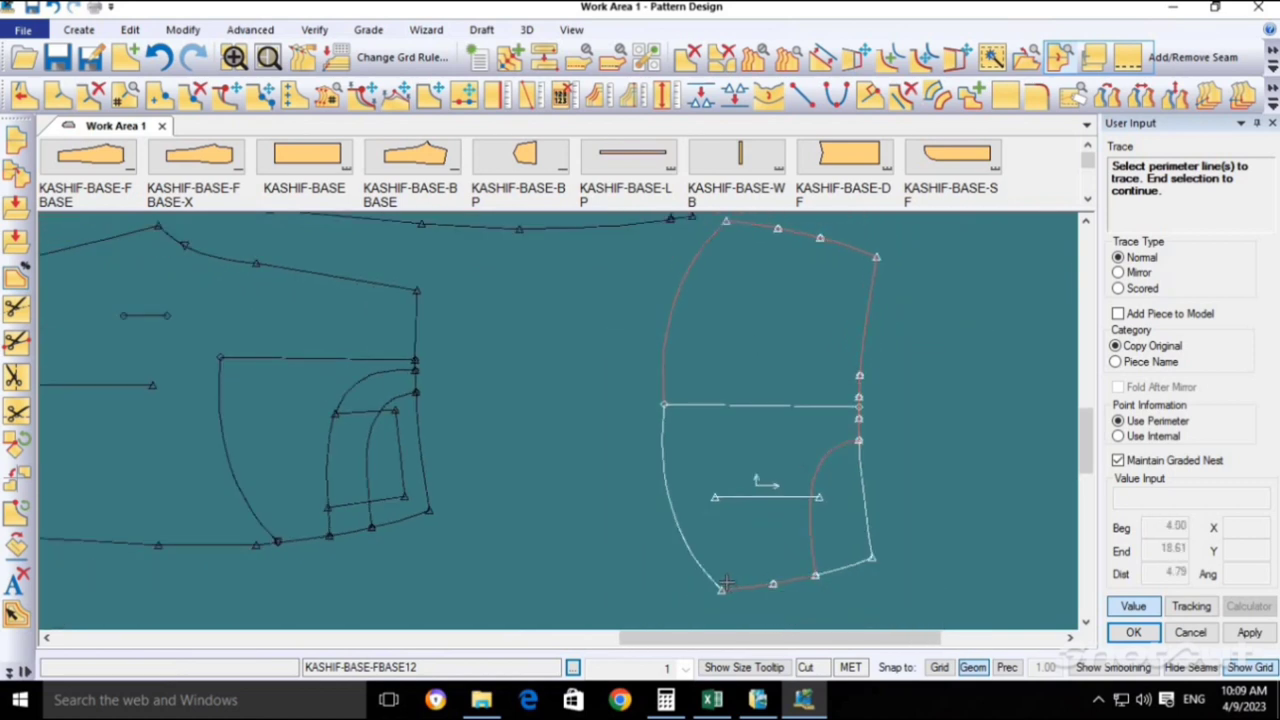
{"action": "left_click", "coordinate": [714, 580]}
{"action": "right_click", "coordinate": [735, 429]}
{"action": "left_click", "coordinate": [736, 428]}
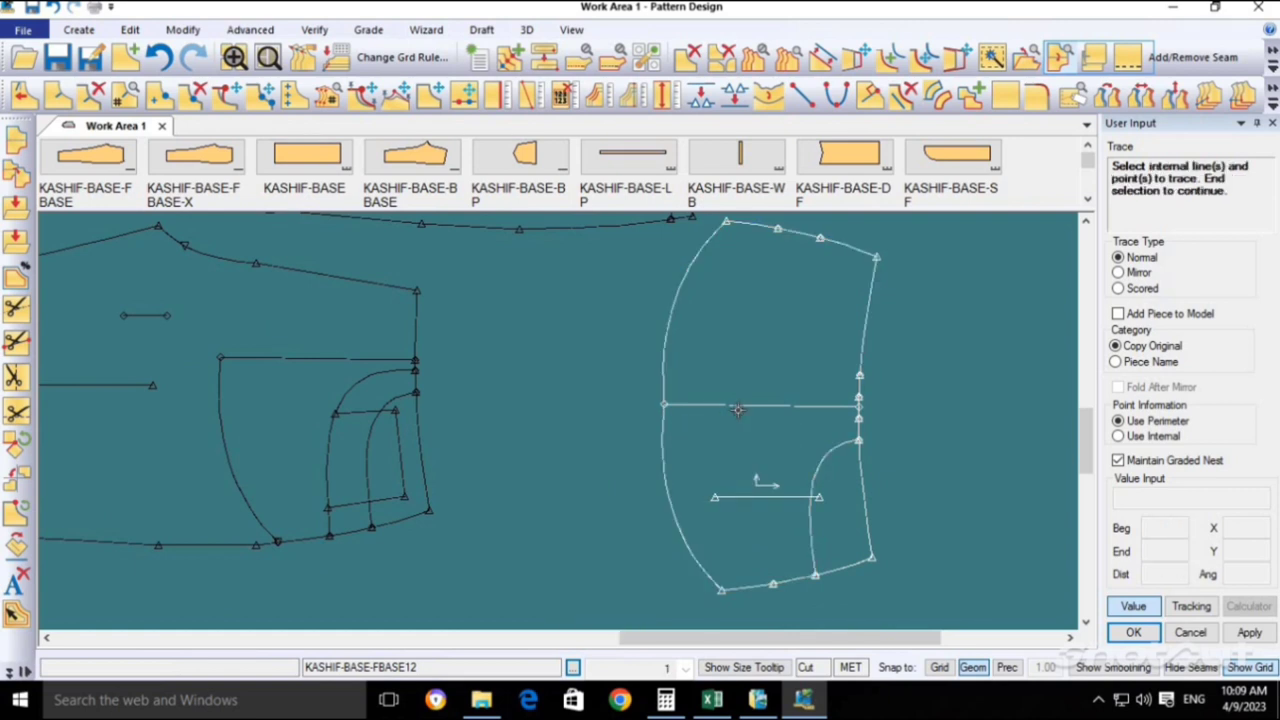
{"action": "right_click", "coordinate": [742, 421]}
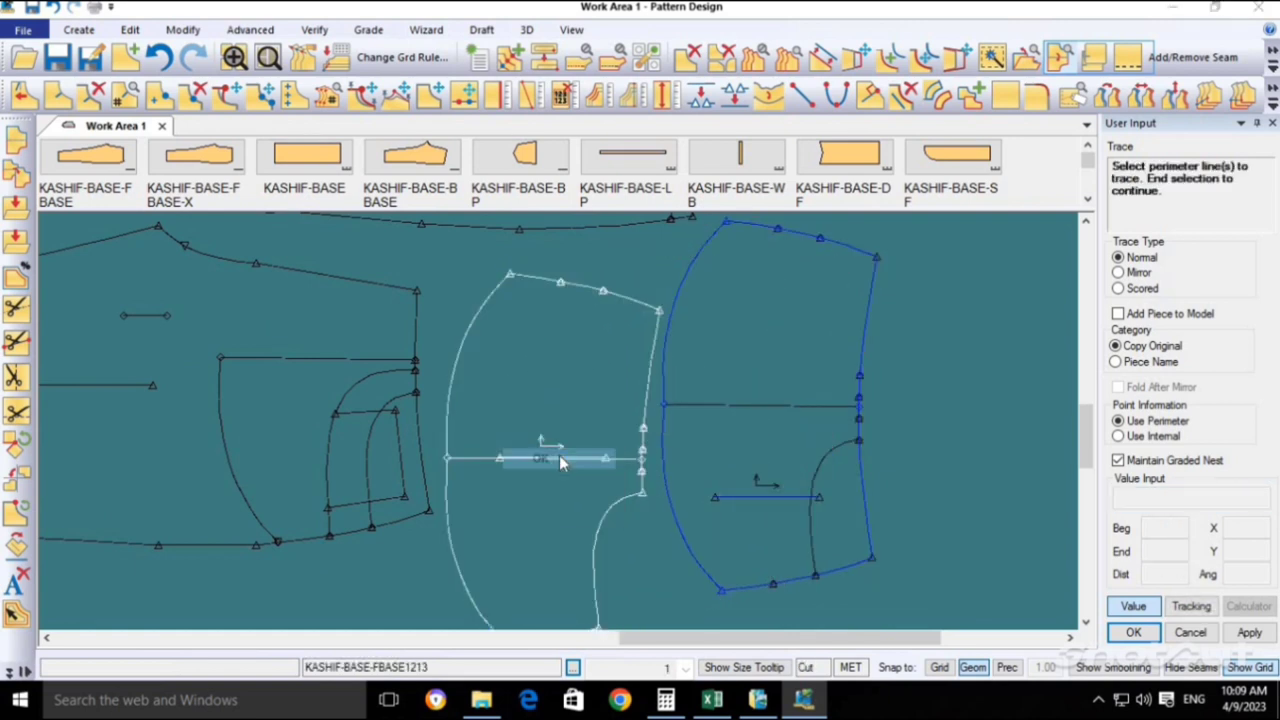
{"action": "left_click", "coordinate": [533, 210]}
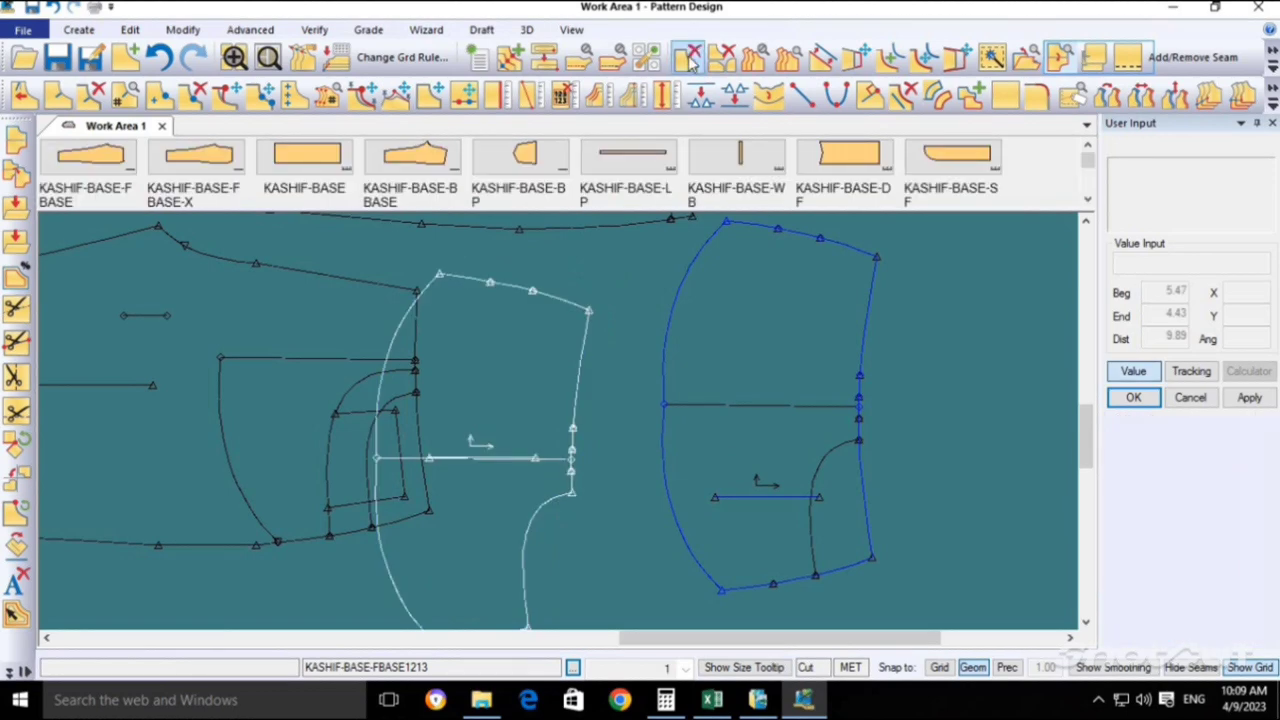
Delete the original mirrored piece and reposition the traced copy.
{"action": "left_click", "coordinate": [687, 57]}
{"action": "left_click", "coordinate": [825, 401]}
{"action": "right_click", "coordinate": [825, 403]}
{"action": "left_click", "coordinate": [809, 409]}
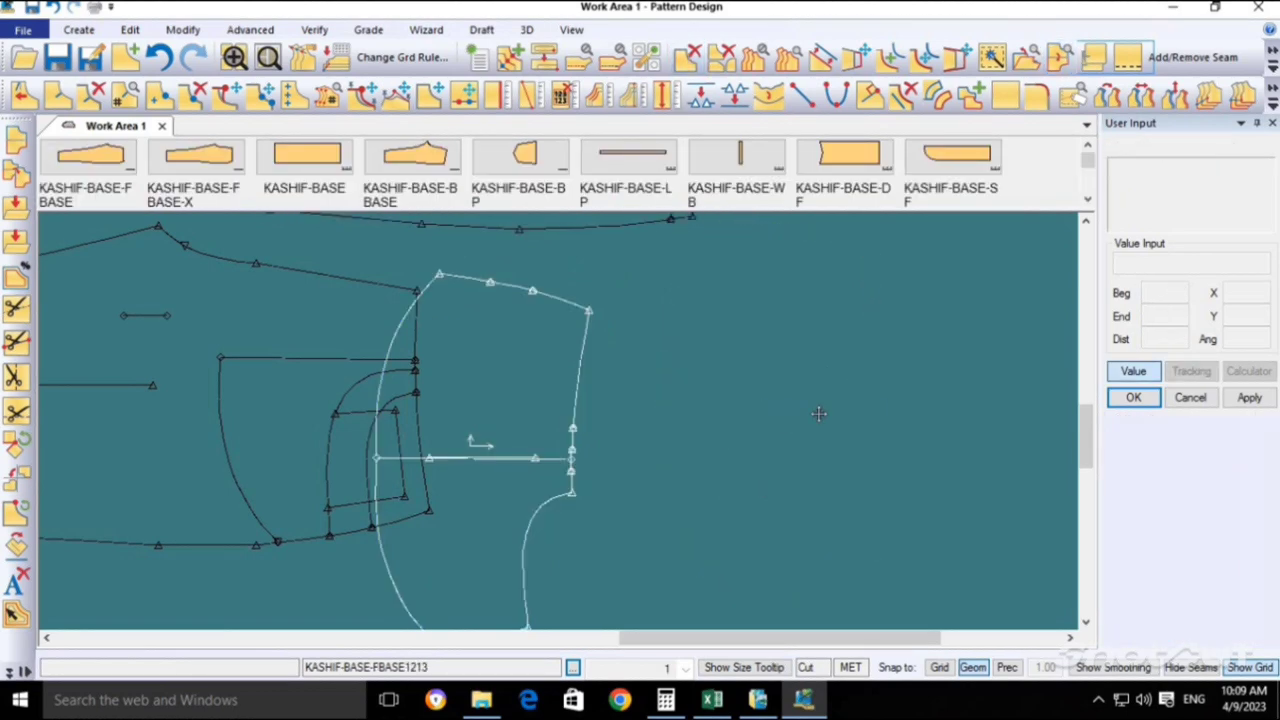
{"action": "left_click", "coordinate": [695, 478]}
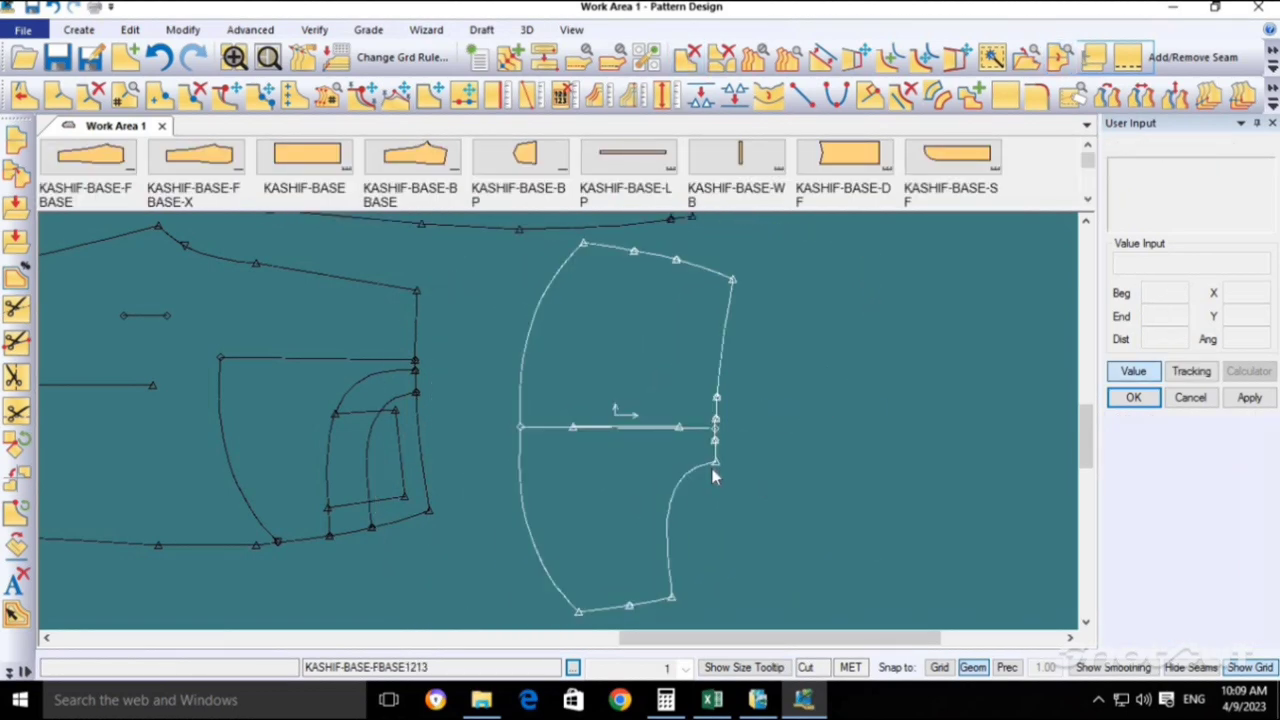
{"action": "left_click", "coordinate": [672, 460]}
{"action": "scroll", "coordinate": [690, 482], "scroll_direction": "down", "scroll_amount": 1}
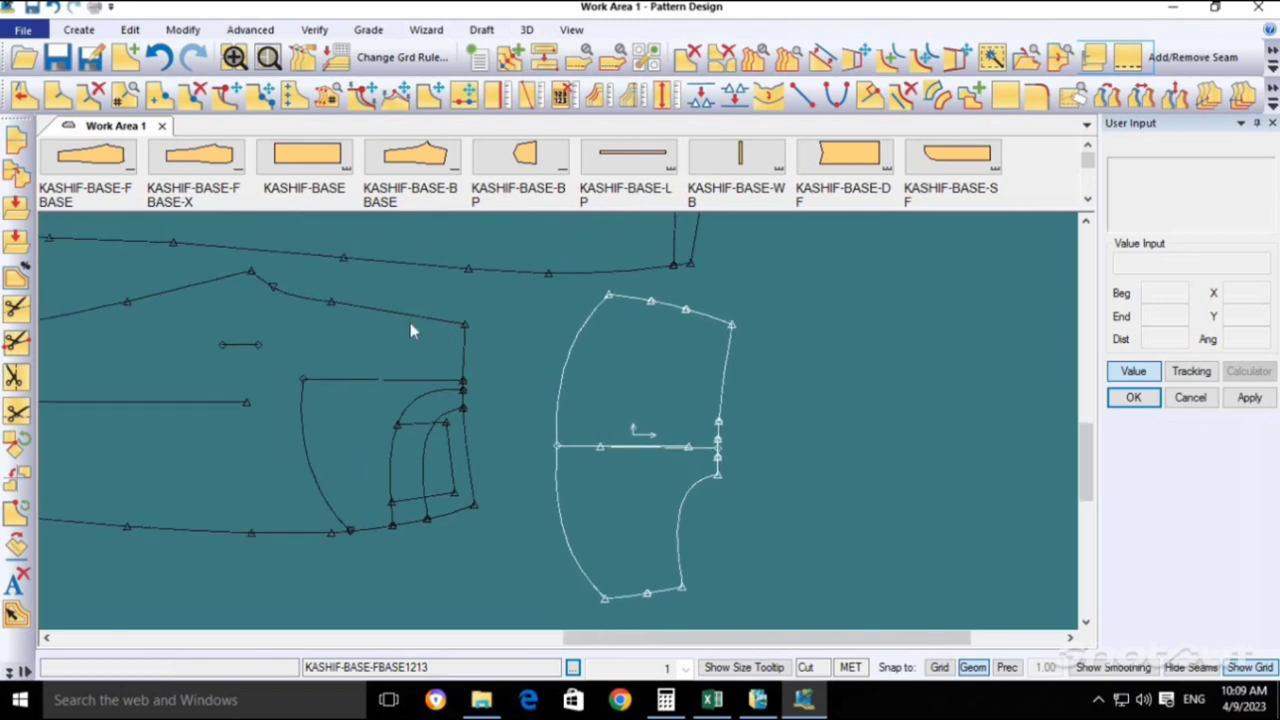
Save the traced piece as KASHIF-BASE-PB, letting duplicate point IDs be reassigned.
{"action": "left_click", "coordinate": [90, 57]}
{"action": "left_click", "coordinate": [628, 472]}
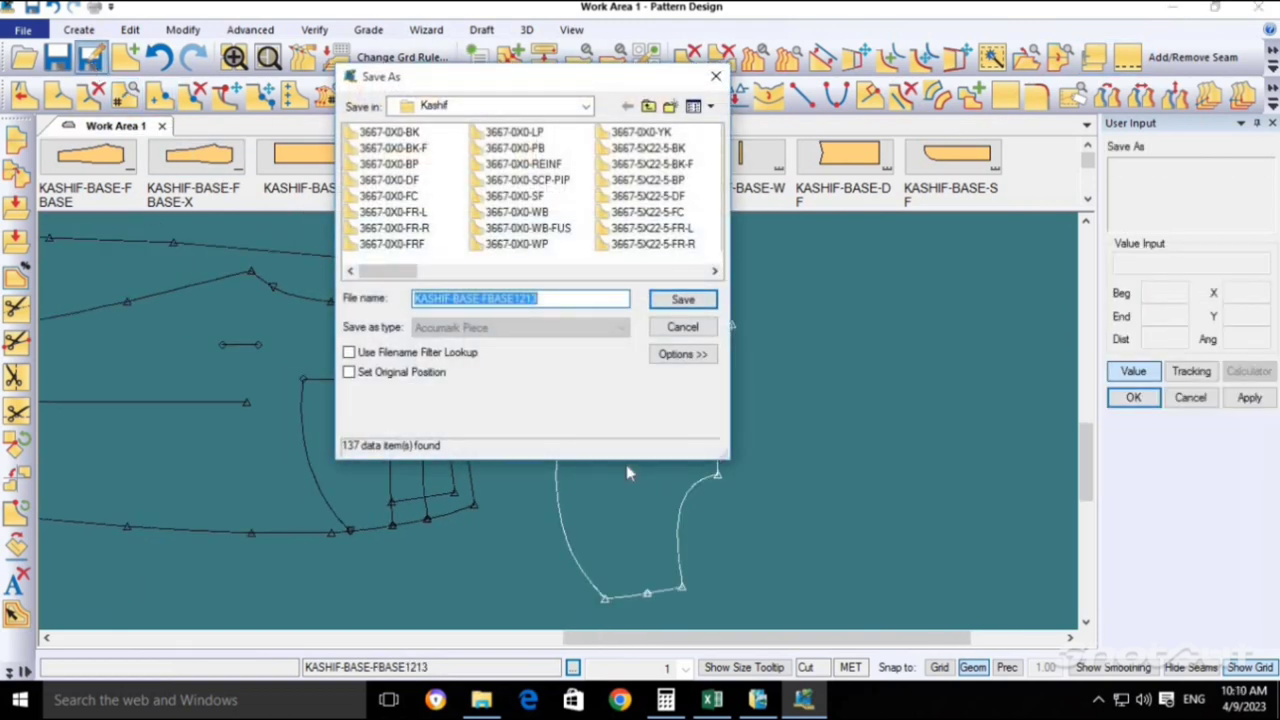
{"action": "key", "text": "End"}
{"action": "key", "text": "BackSpace"}
{"action": "key", "text": "BackSpace"}
{"action": "key", "text": "BackSpace"}
{"action": "key", "text": "BackSpace"}
{"action": "key", "text": "BackSpace"}
{"action": "key", "text": "BackSpace"}
{"action": "key", "text": "BackSpace"}
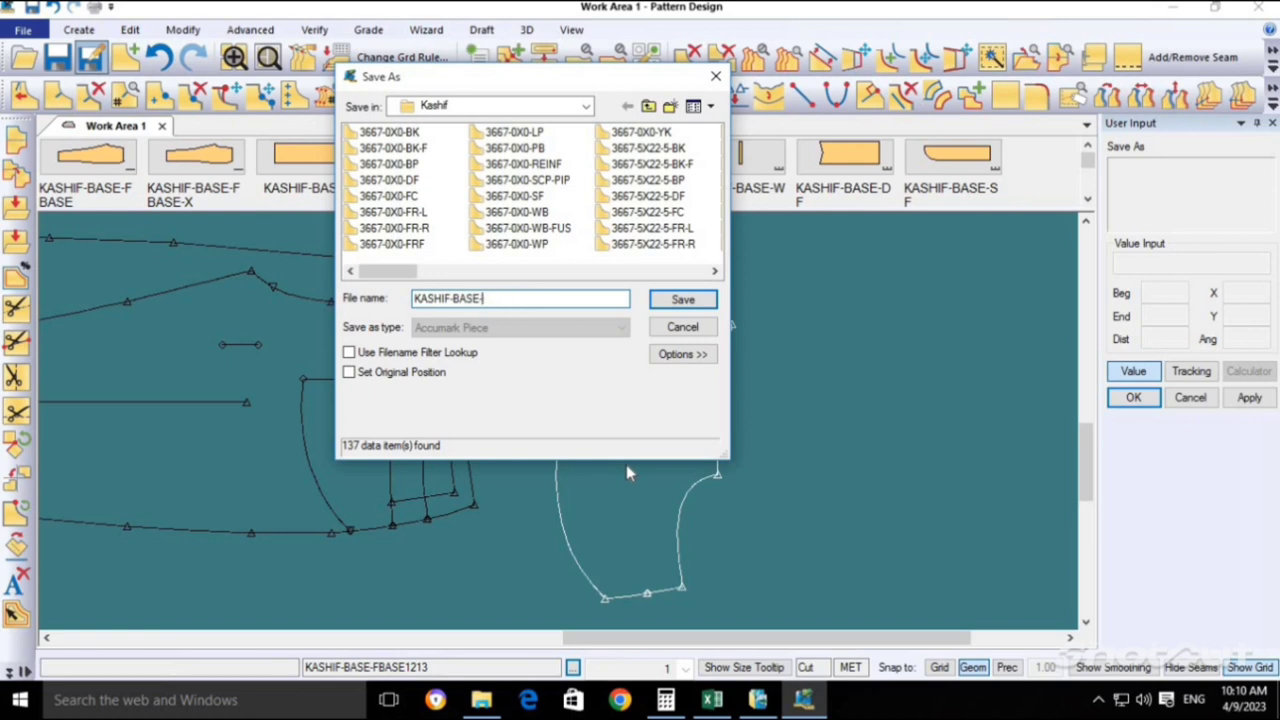
{"action": "key", "text": "Return"}
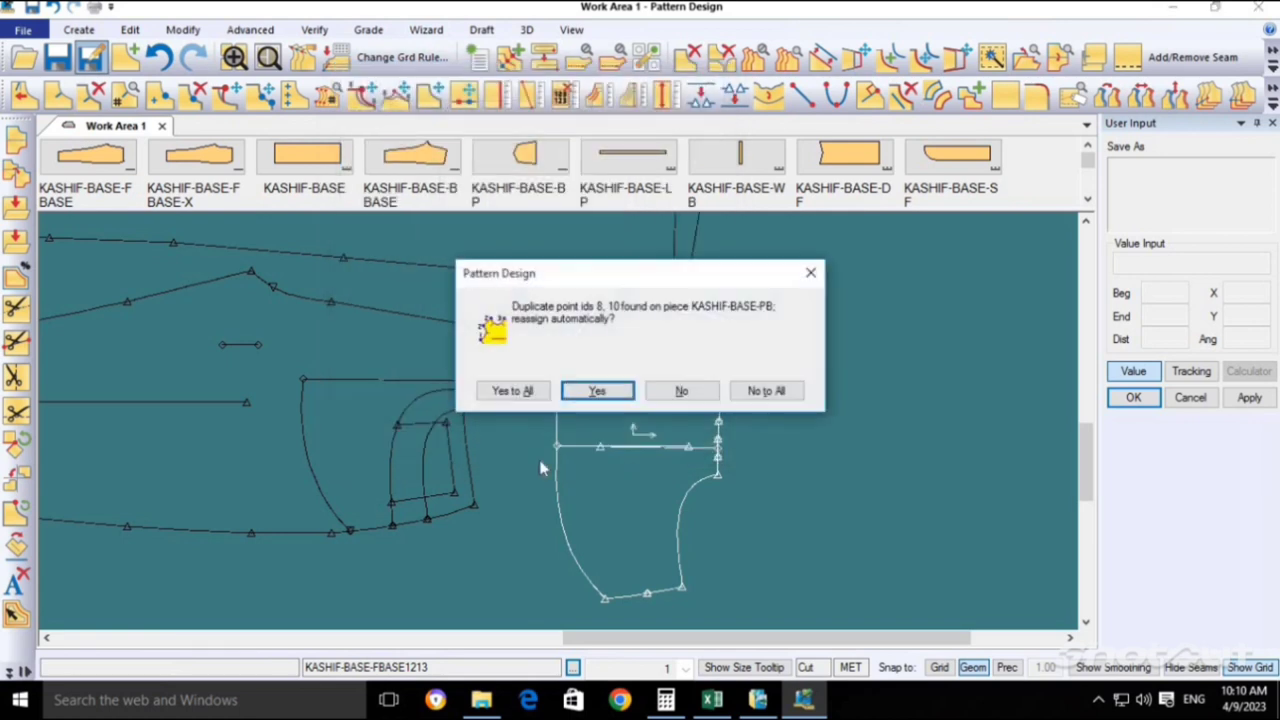
{"action": "left_click", "coordinate": [515, 395]}
{"action": "scroll", "coordinate": [715, 430], "scroll_direction": "up", "scroll_amount": 2}
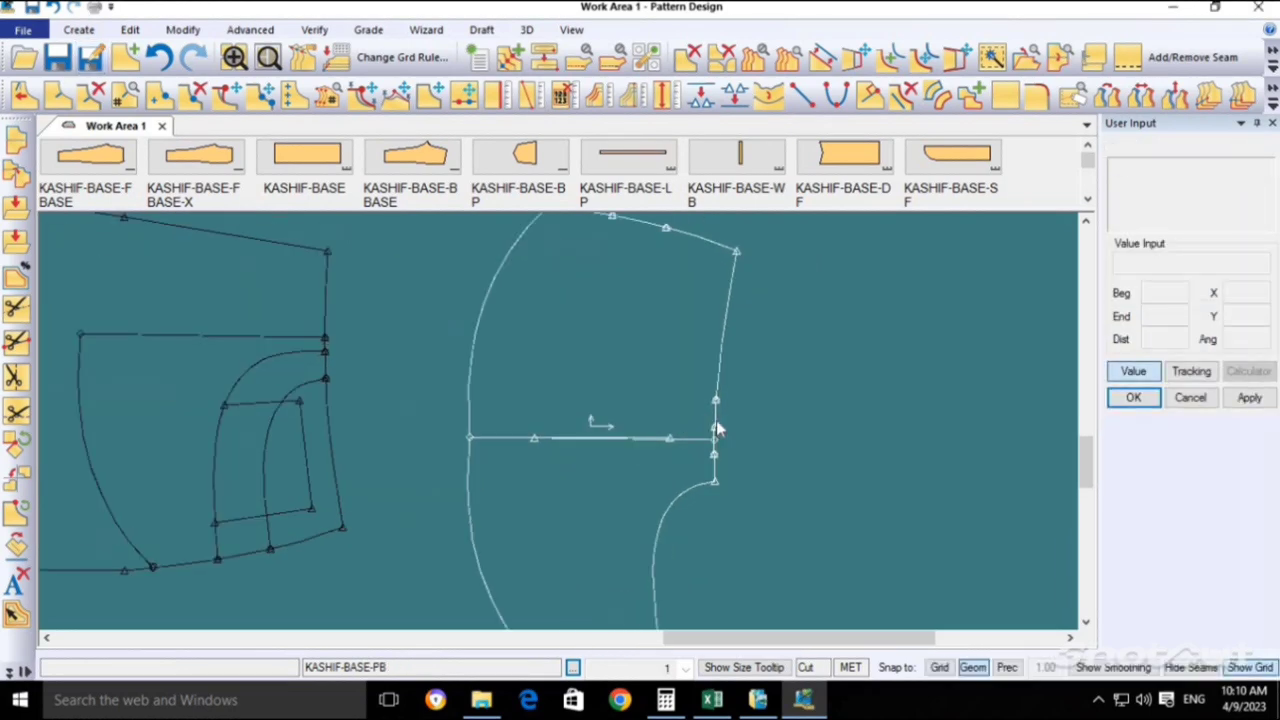
{"action": "scroll", "coordinate": [716, 428], "scroll_direction": "up", "scroll_amount": 2}
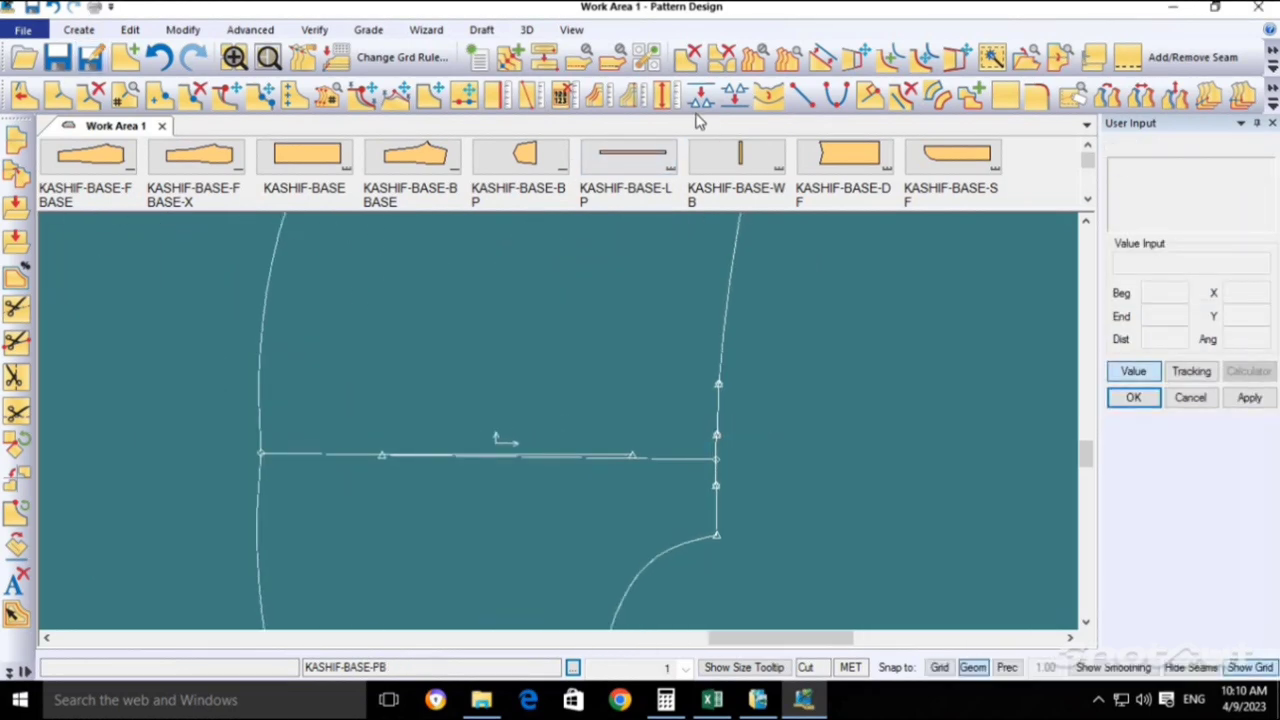
Merge the upper right-edge line segments of the piece into one line.
{"action": "left_click", "coordinate": [734, 94]}
{"action": "left_click", "coordinate": [720, 380]}
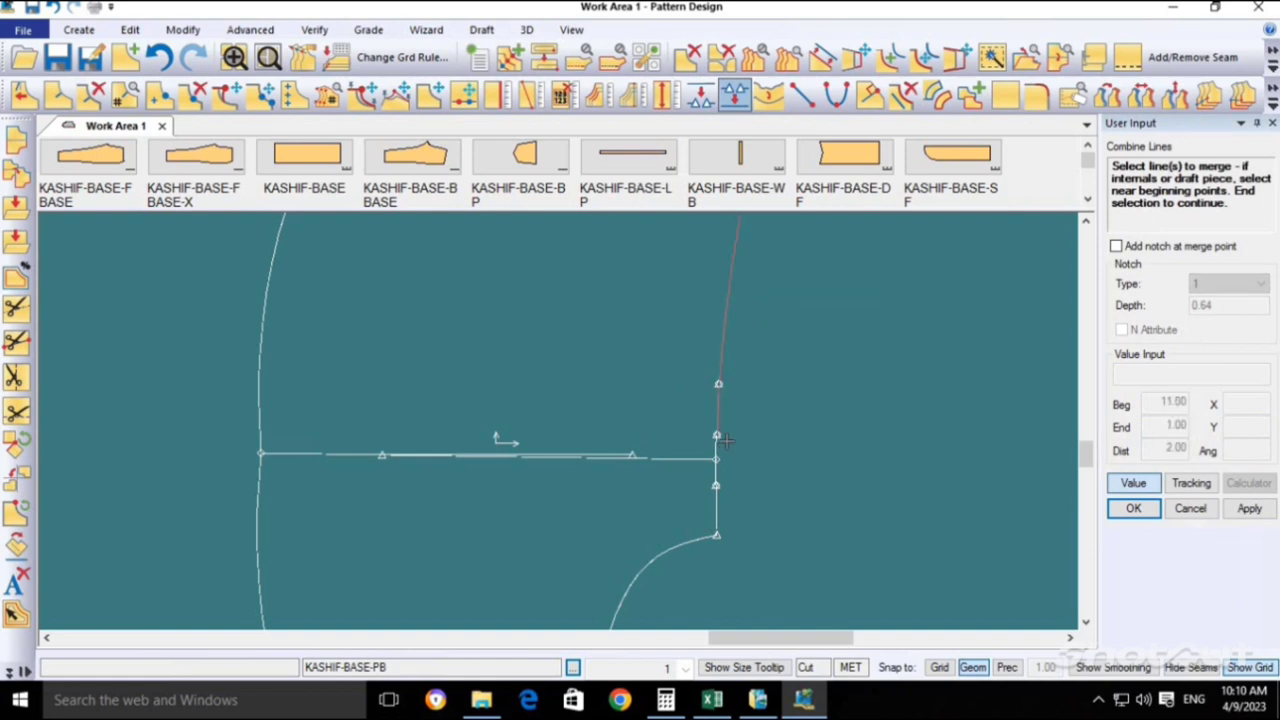
{"action": "right_click", "coordinate": [850, 476]}
{"action": "right_click", "coordinate": [735, 492]}
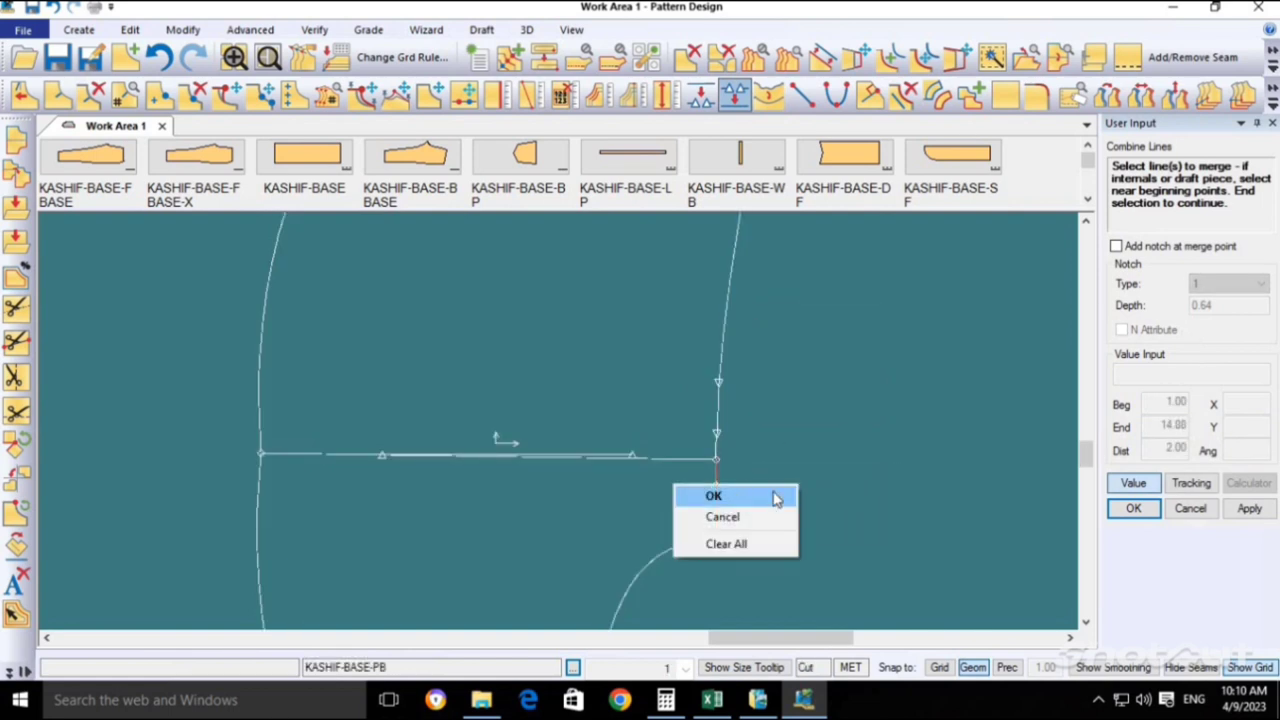
{"action": "left_click", "coordinate": [777, 497]}
Delete the extra right-edge point and the stray line from the pocket piece.
{"action": "left_click", "coordinate": [193, 97]}
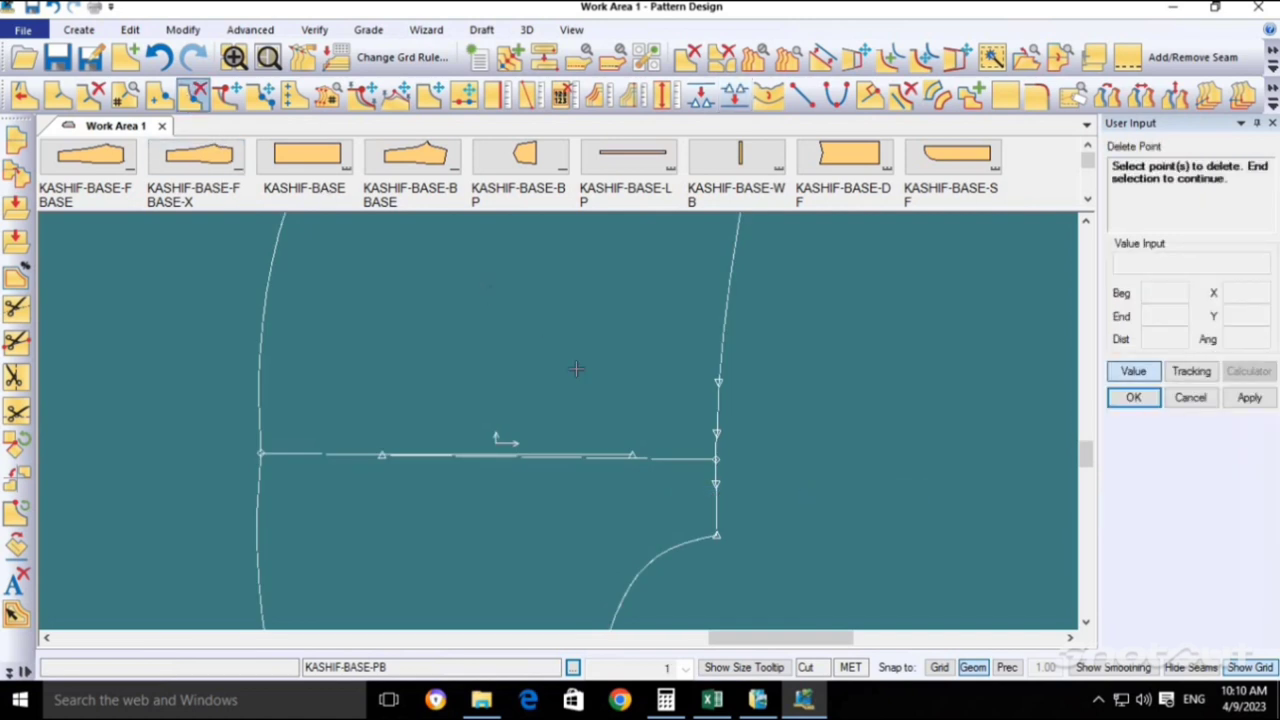
{"action": "right_click", "coordinate": [766, 483]}
{"action": "left_click", "coordinate": [768, 482]}
{"action": "left_click", "coordinate": [687, 57]}
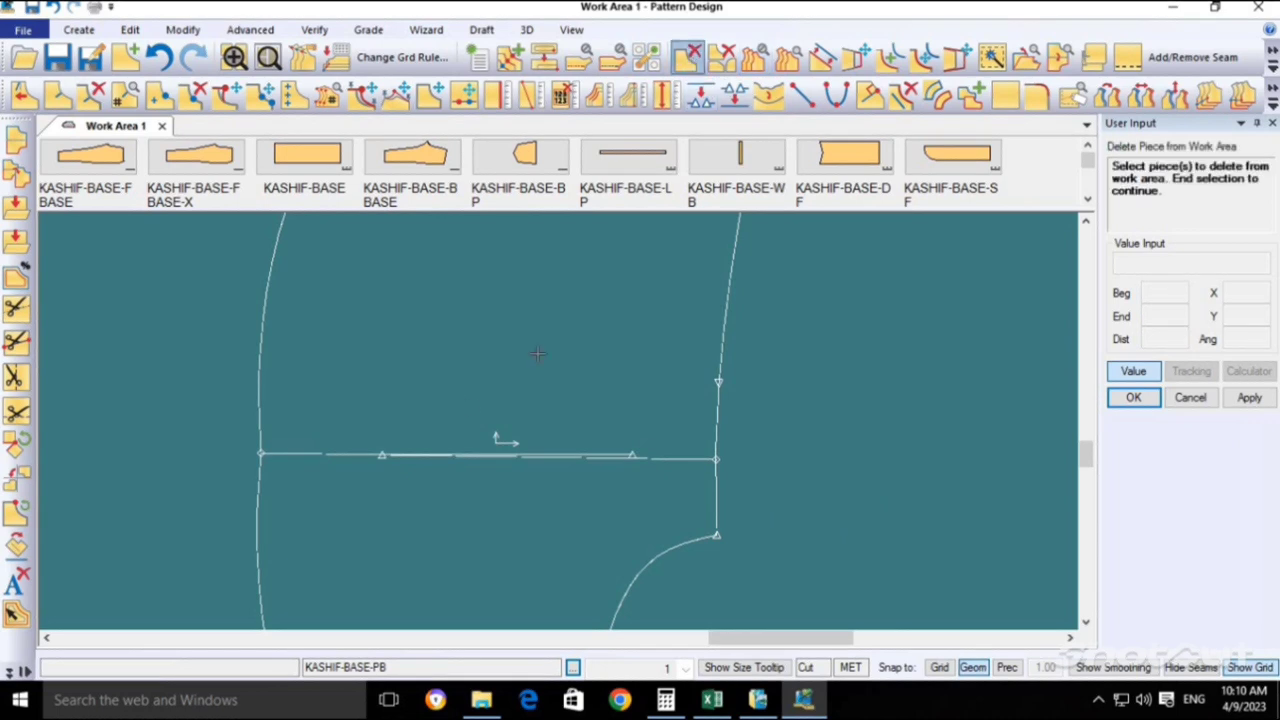
{"action": "left_click", "coordinate": [386, 446]}
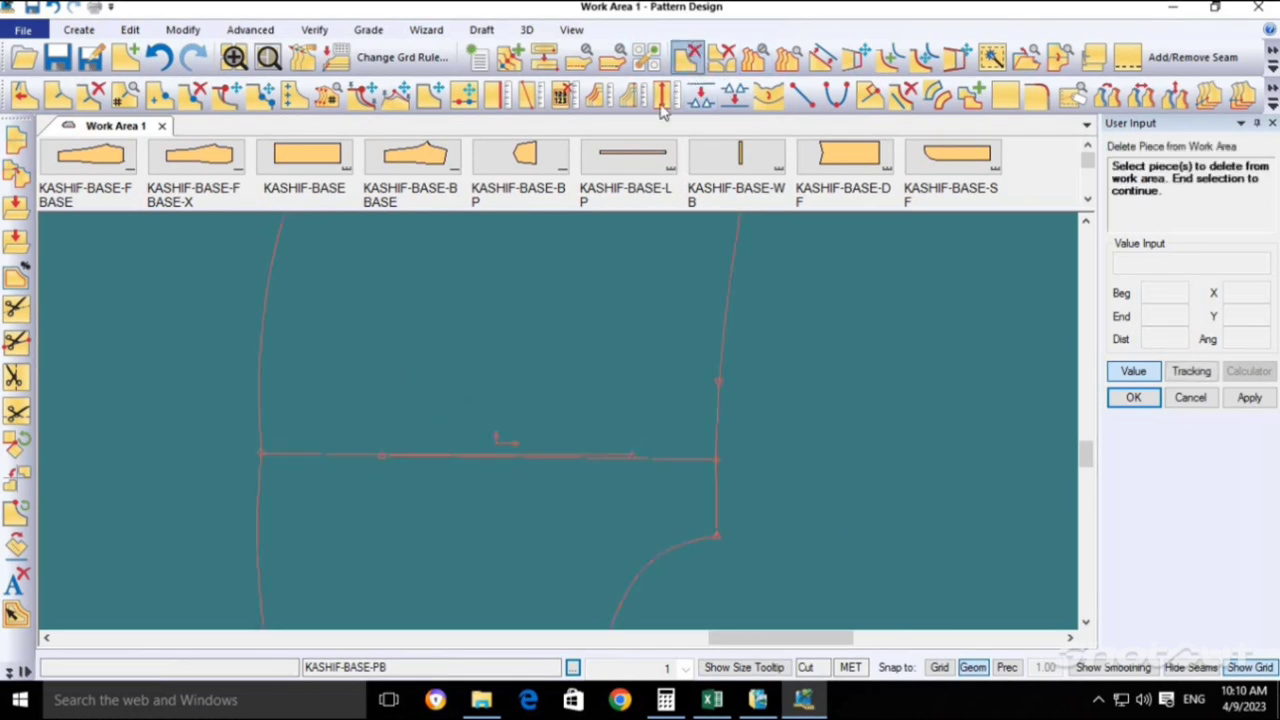
{"action": "key", "text": "Escape"}
{"action": "left_click", "coordinate": [334, 472]}
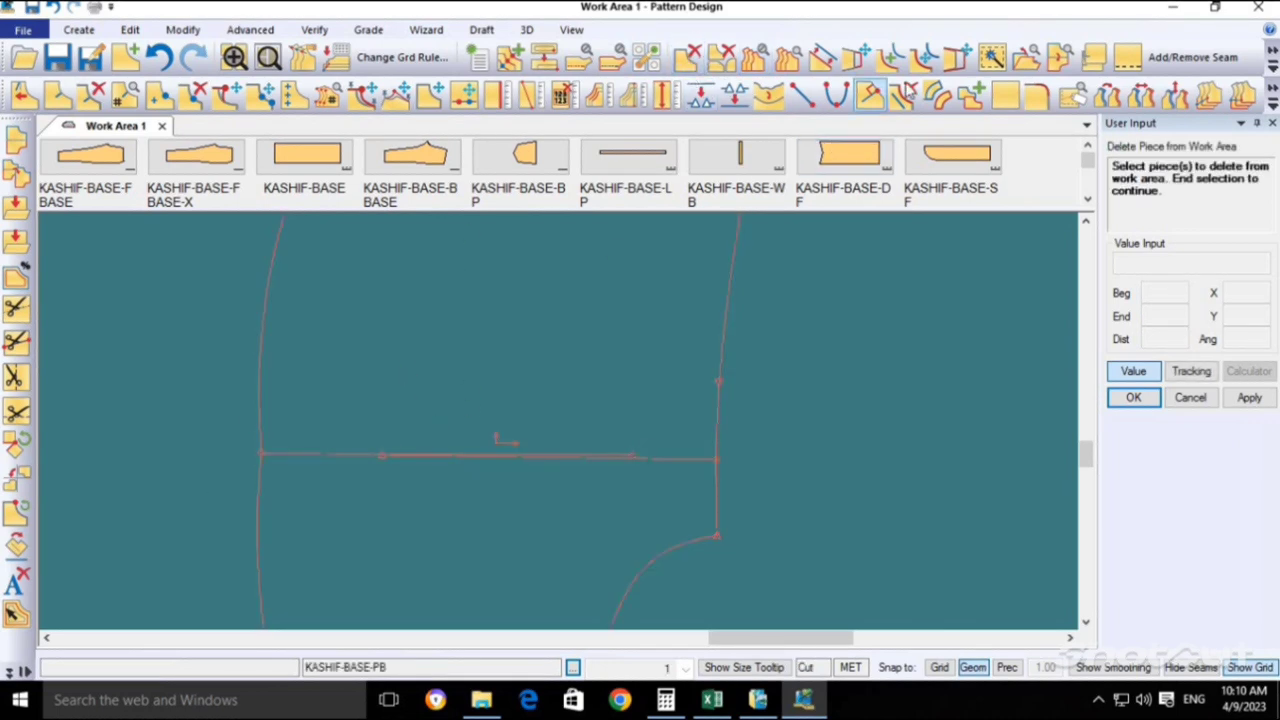
{"action": "left_click", "coordinate": [903, 95]}
{"action": "right_click", "coordinate": [420, 393]}
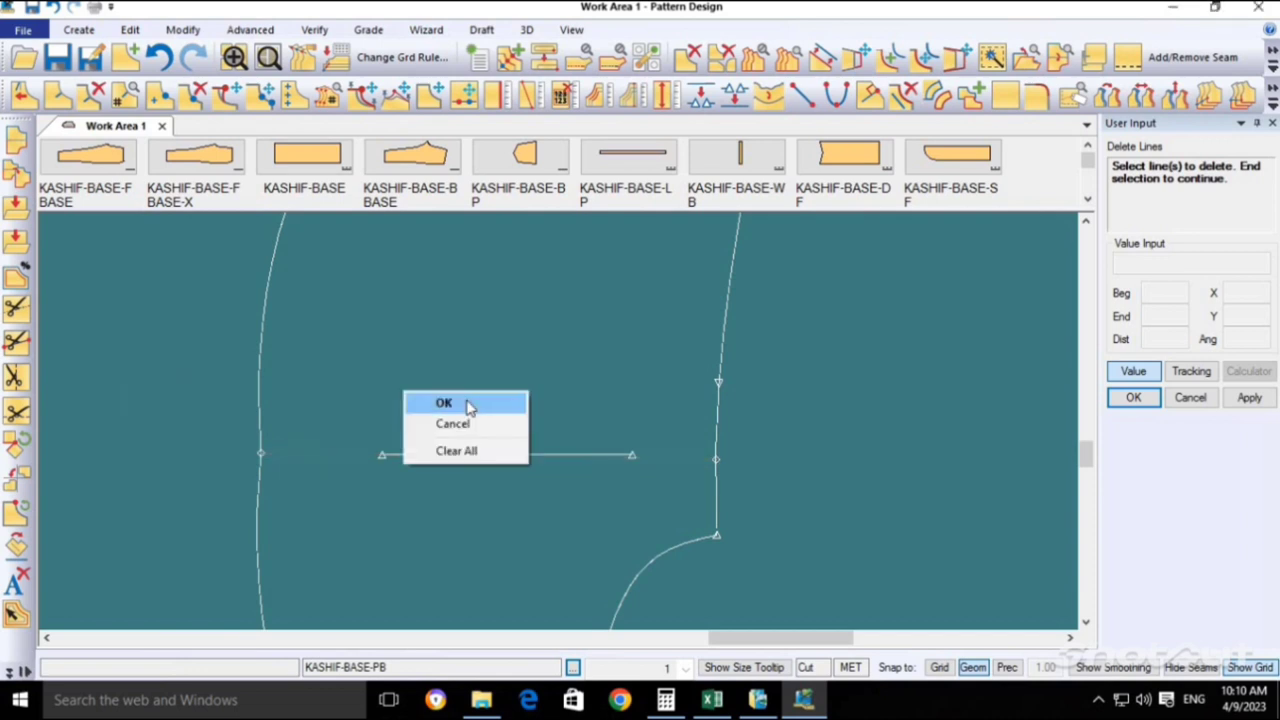
{"action": "left_click", "coordinate": [466, 405]}
Save the pocket piece to the saved pieces.
{"action": "key", "text": "ctrl+s"}
{"action": "left_click", "coordinate": [856, 512]}
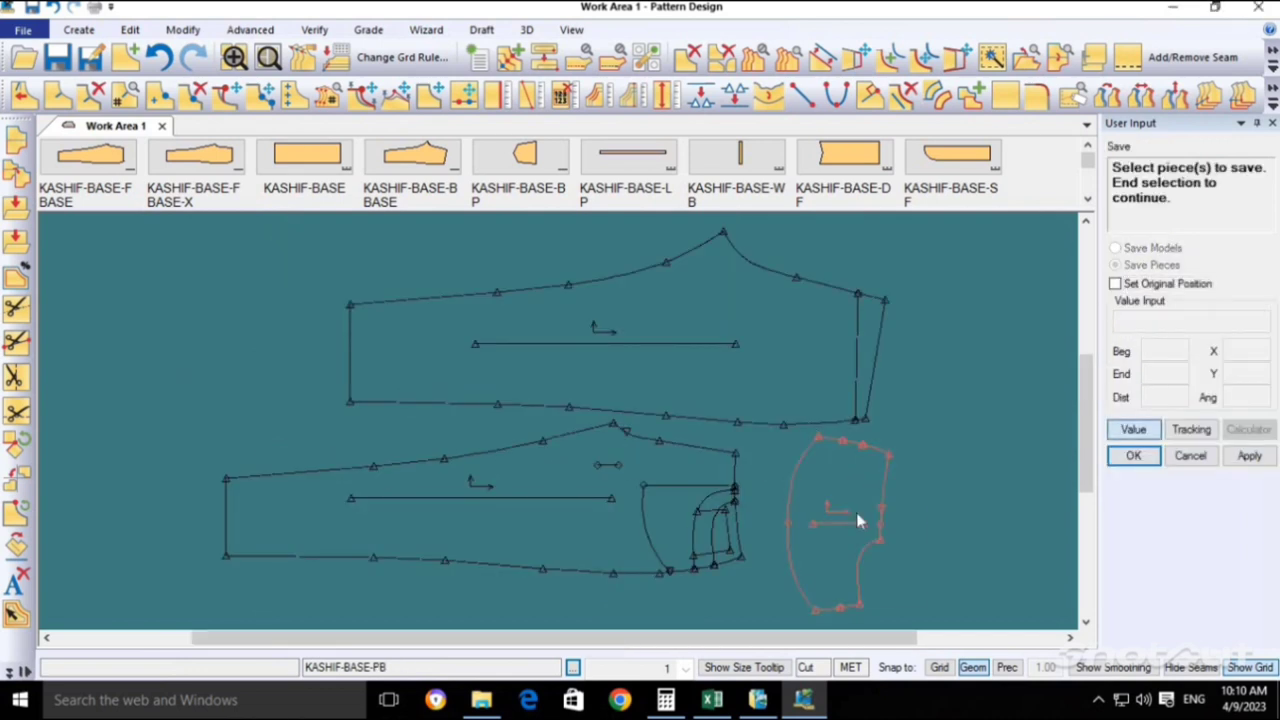
{"action": "right_click", "coordinate": [856, 512]}
{"action": "right_click", "coordinate": [856, 512]}
{"action": "left_click", "coordinate": [911, 380]}
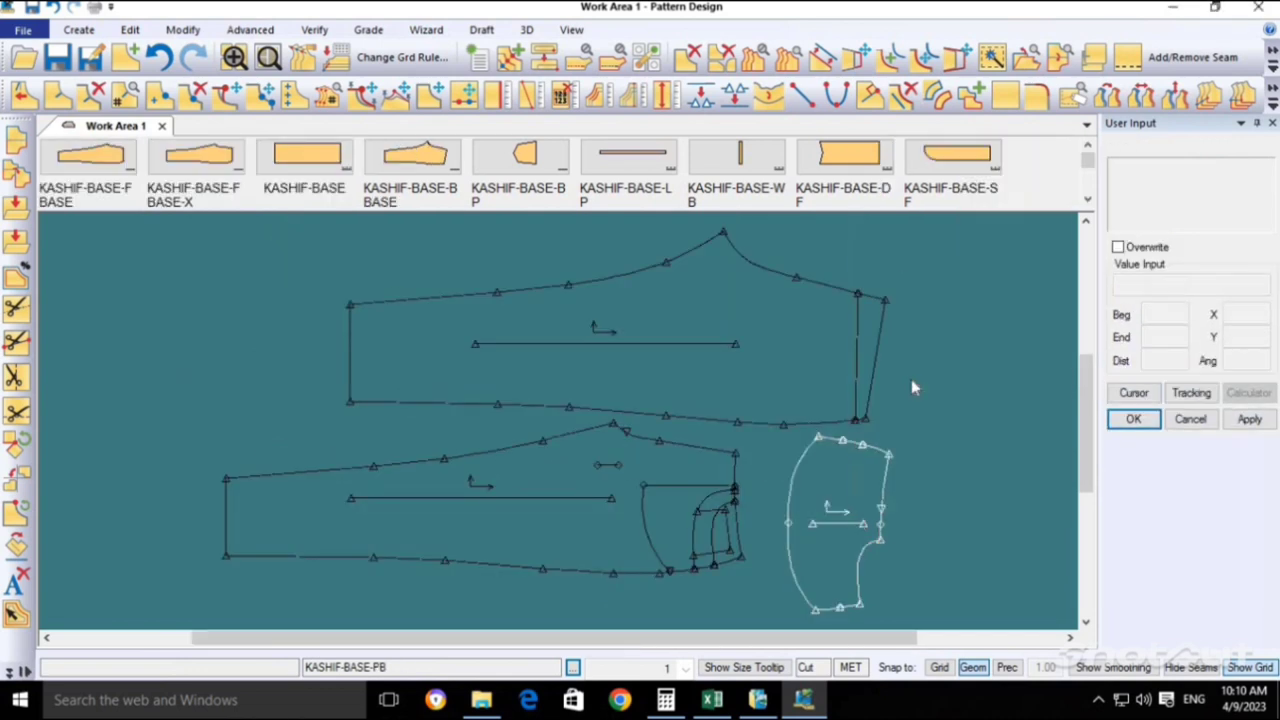
Reposition and save the KASHIF-BASE-BBASE and KASHIF-BASE-FBASE pieces, dismissing the concurrent editing notice.
{"action": "left_click_drag", "start_coordinate": [560, 517], "coordinate": [585, 517]}
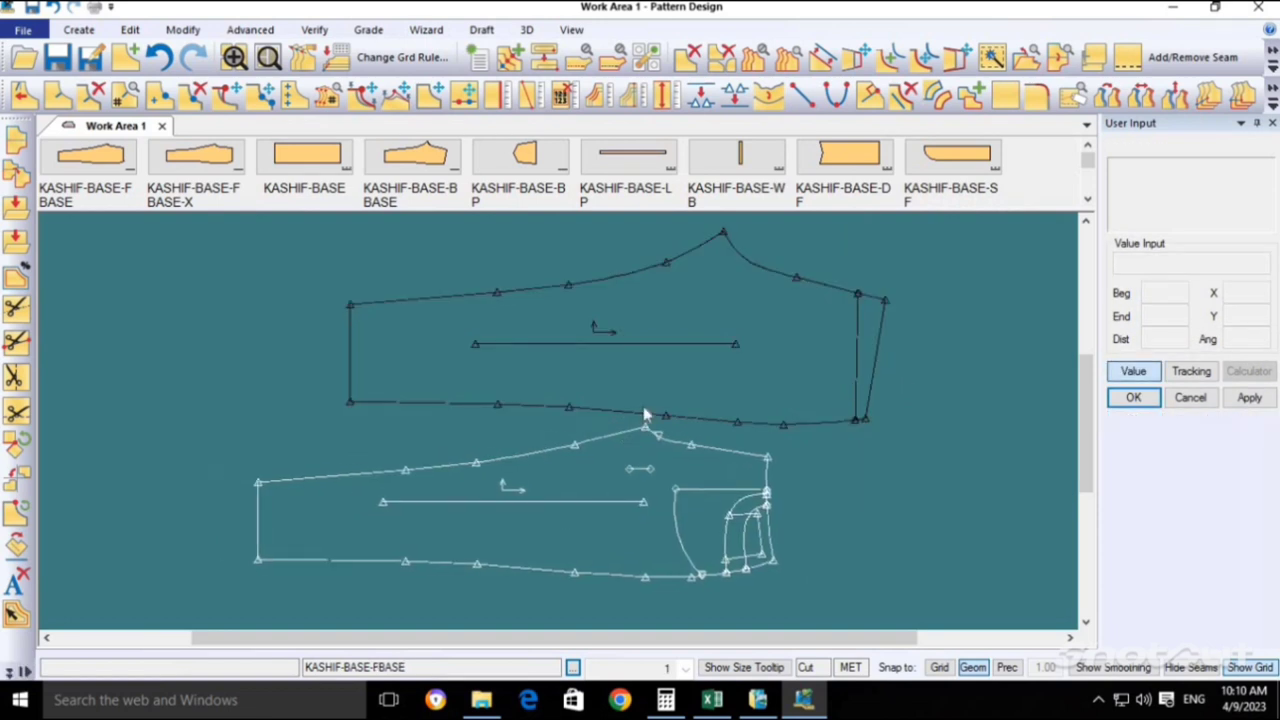
{"action": "left_click_drag", "start_coordinate": [643, 420], "coordinate": [568, 432]}
{"action": "left_click", "coordinate": [674, 338]}
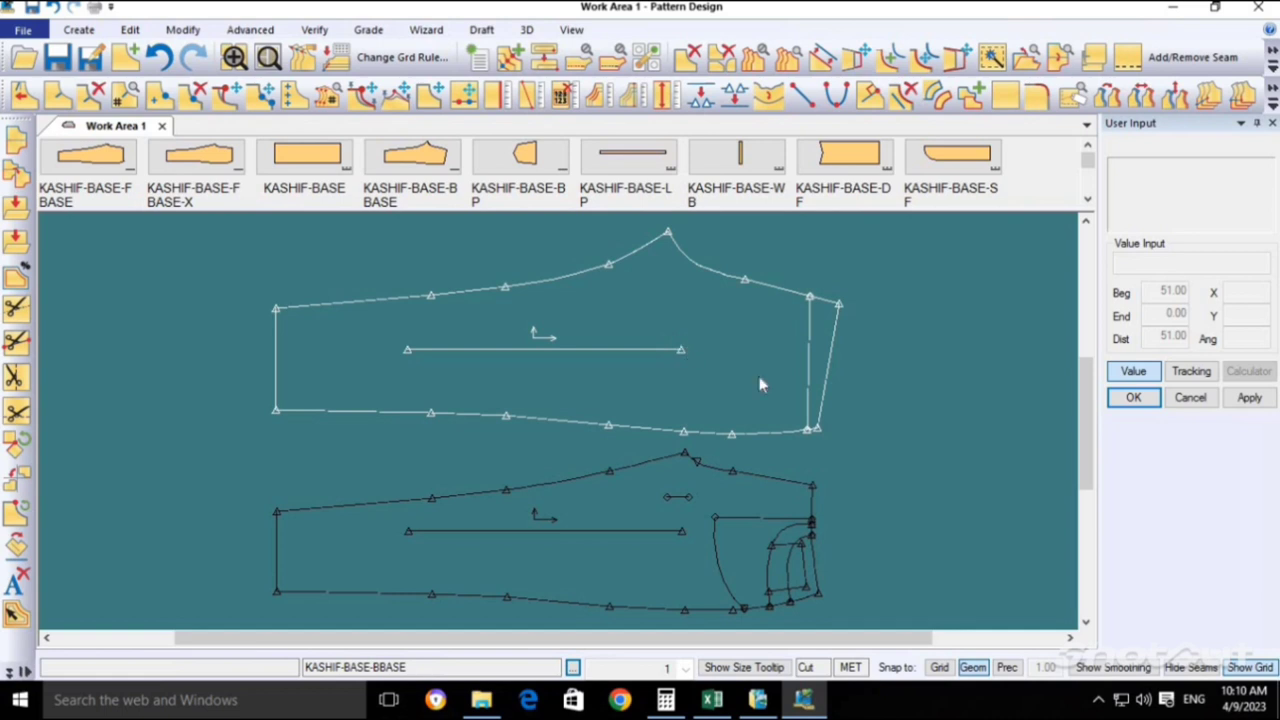
{"action": "left_click", "coordinate": [641, 535]}
{"action": "key", "text": "ctrl+s"}
{"action": "key", "text": "Return"}
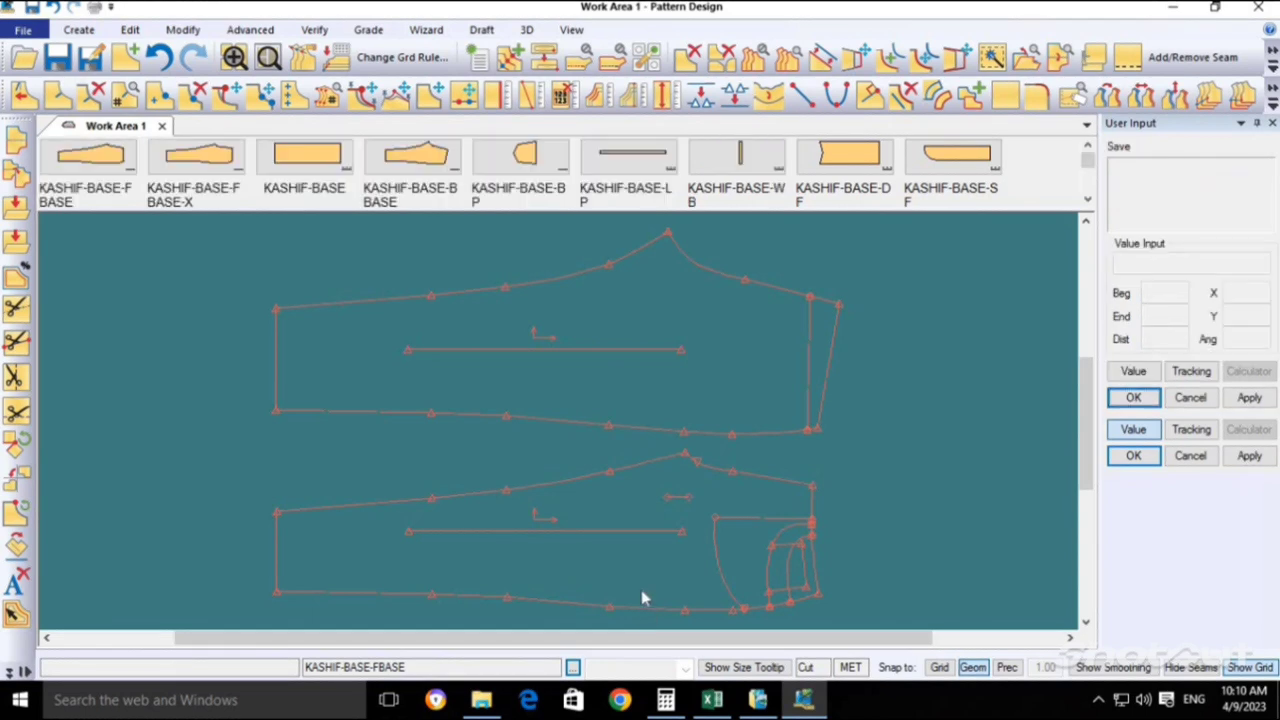
{"action": "left_click", "coordinate": [512, 404]}
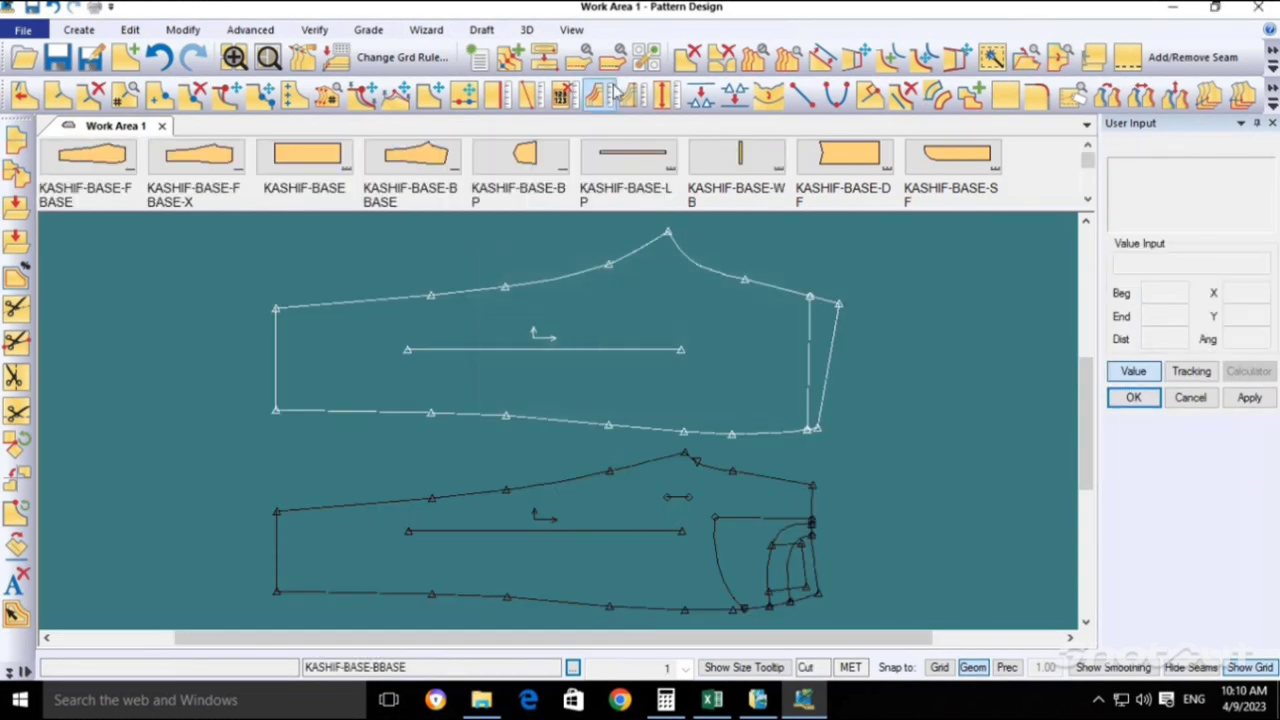
Clear the work area and place the front, KASHIF-BASE-BK and KASHIF-BASE-FC pieces.
{"action": "left_click", "coordinate": [728, 60]}
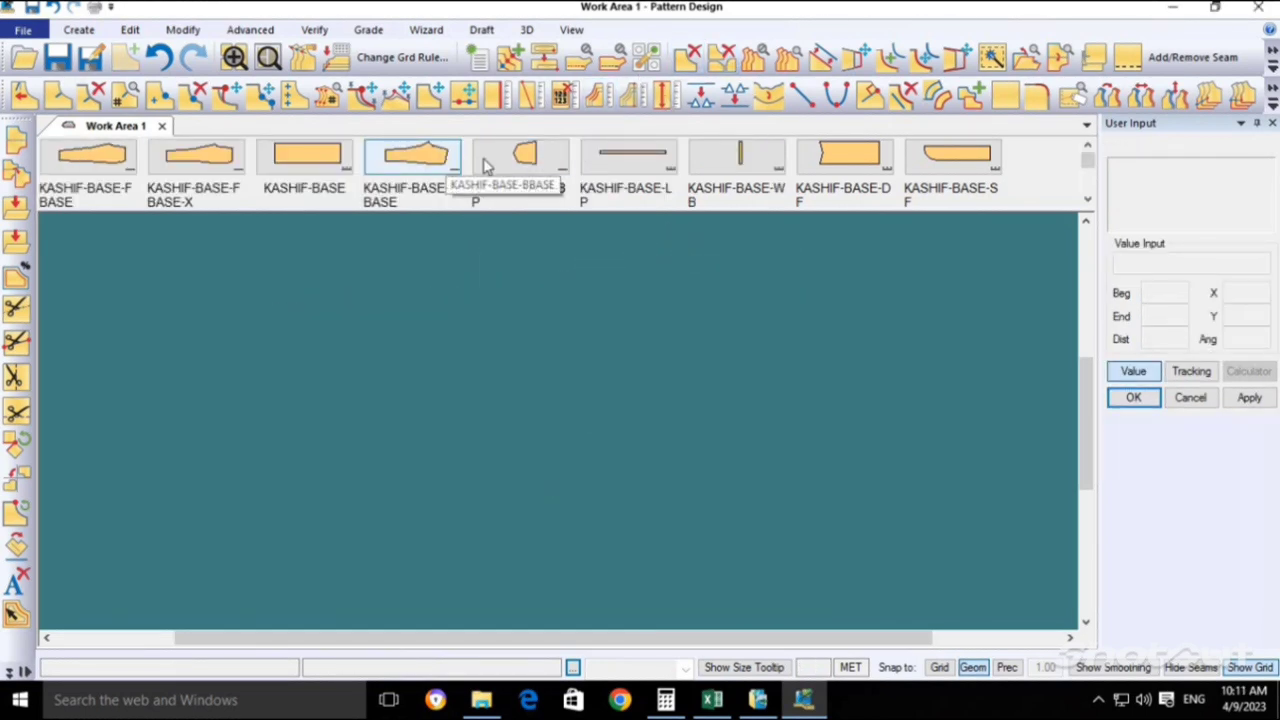
{"action": "scroll", "coordinate": [515, 165], "scroll_direction": "down", "scroll_amount": 1}
{"action": "scroll", "coordinate": [515, 165], "scroll_direction": "down", "scroll_amount": 2}
{"action": "scroll", "coordinate": [356, 183], "scroll_direction": "up", "scroll_amount": 1}
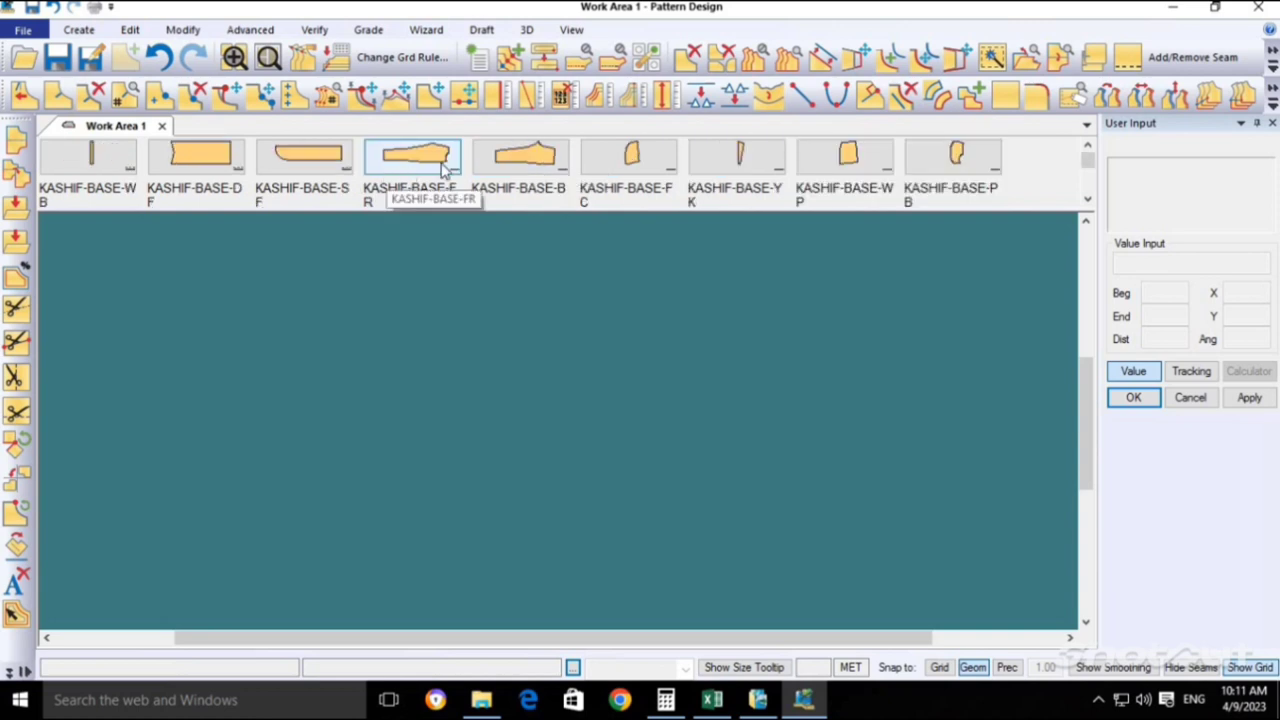
{"action": "left_click_drag", "start_coordinate": [428, 168], "coordinate": [370, 347]}
{"action": "mouse_move", "coordinate": [520, 160]}
{"action": "left_mouse_down"}
{"action": "mouse_move", "coordinate": [624, 328]}
{"action": "mouse_move", "coordinate": [623, 314]}
{"action": "left_mouse_up"}
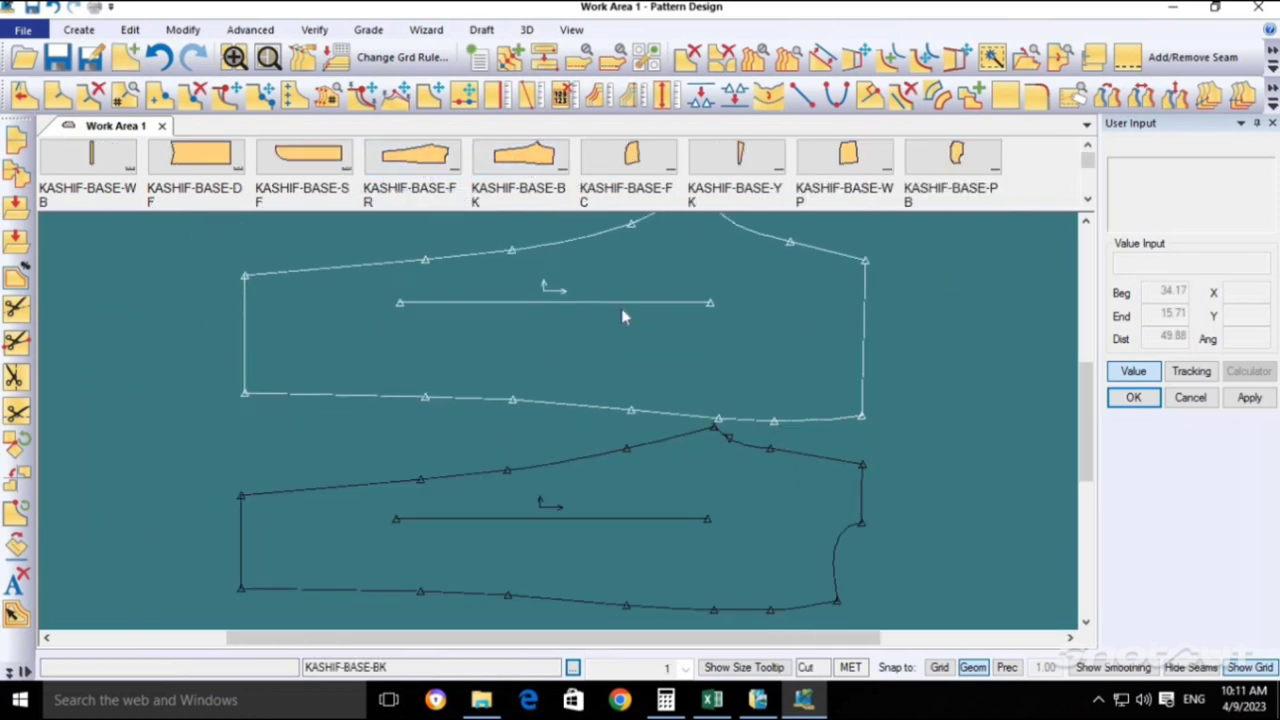
{"action": "left_click_drag", "start_coordinate": [627, 177], "coordinate": [826, 557]}
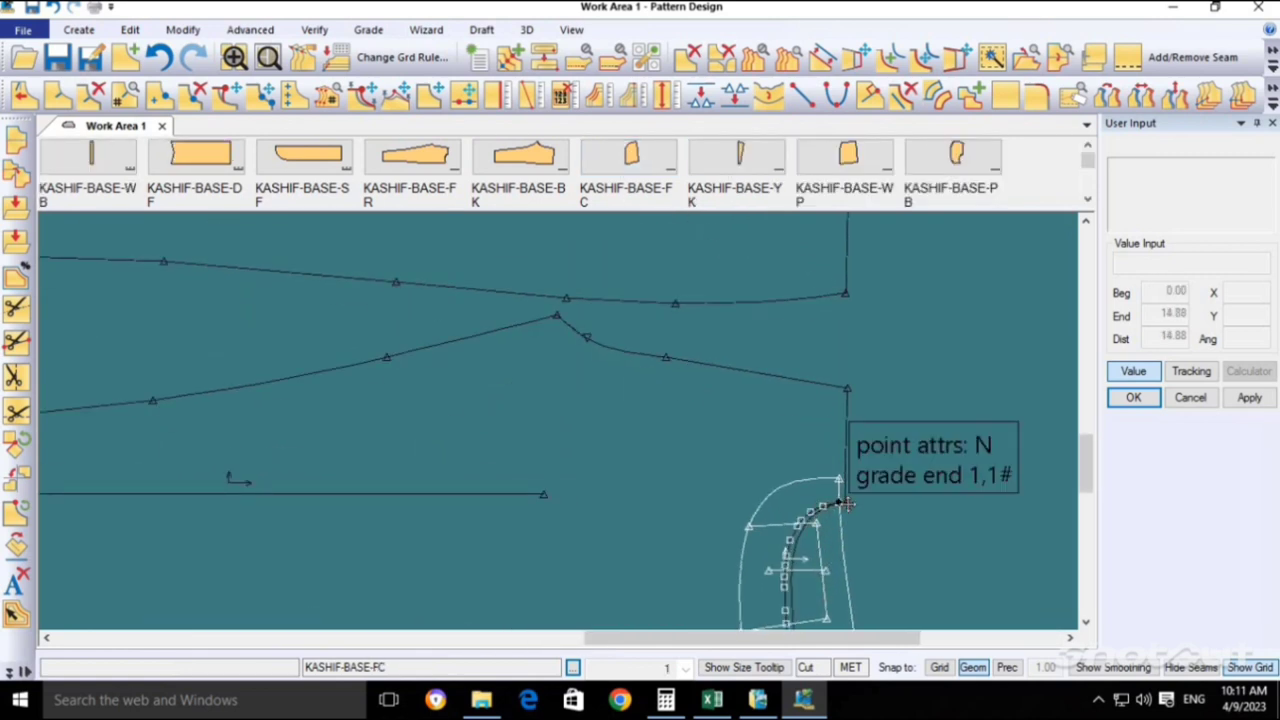
{"action": "left_click_drag", "start_coordinate": [826, 557], "coordinate": [850, 512]}
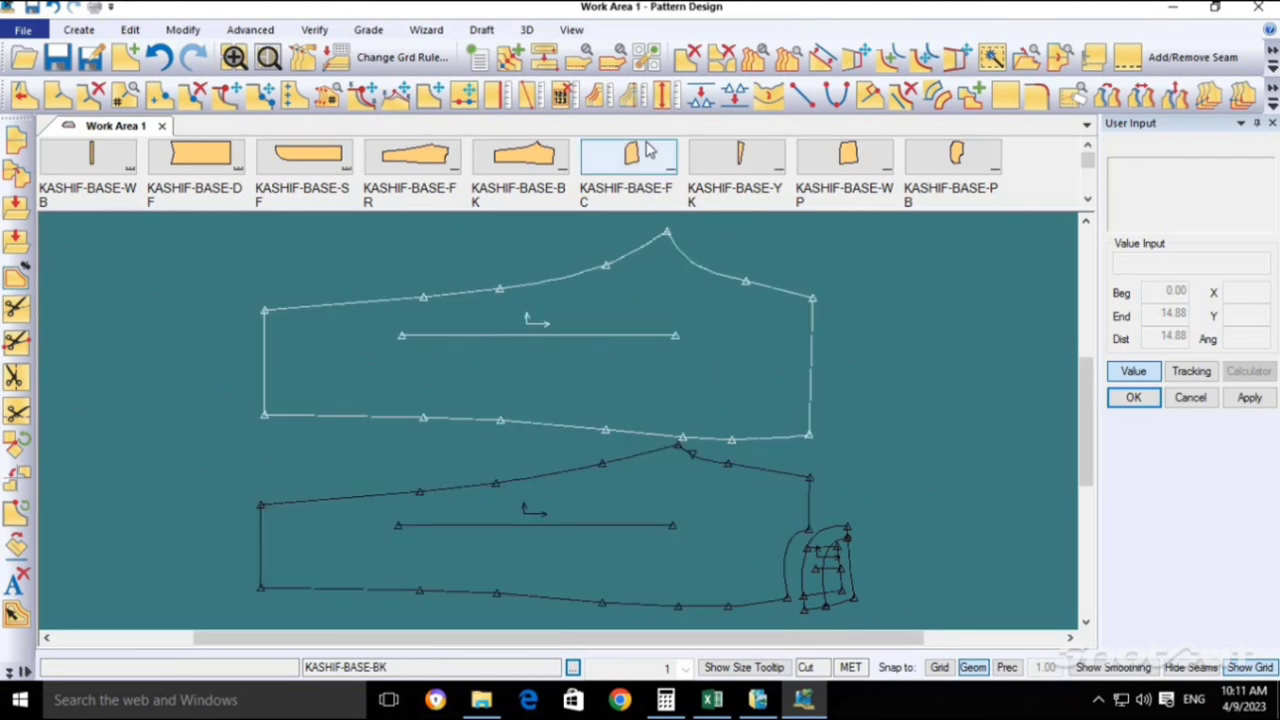
Add the KASHIF-BASE-YK and KASHIF-BASE-WP pieces to the right of the layout.
{"action": "left_click_drag", "start_coordinate": [762, 153], "coordinate": [880, 392]}
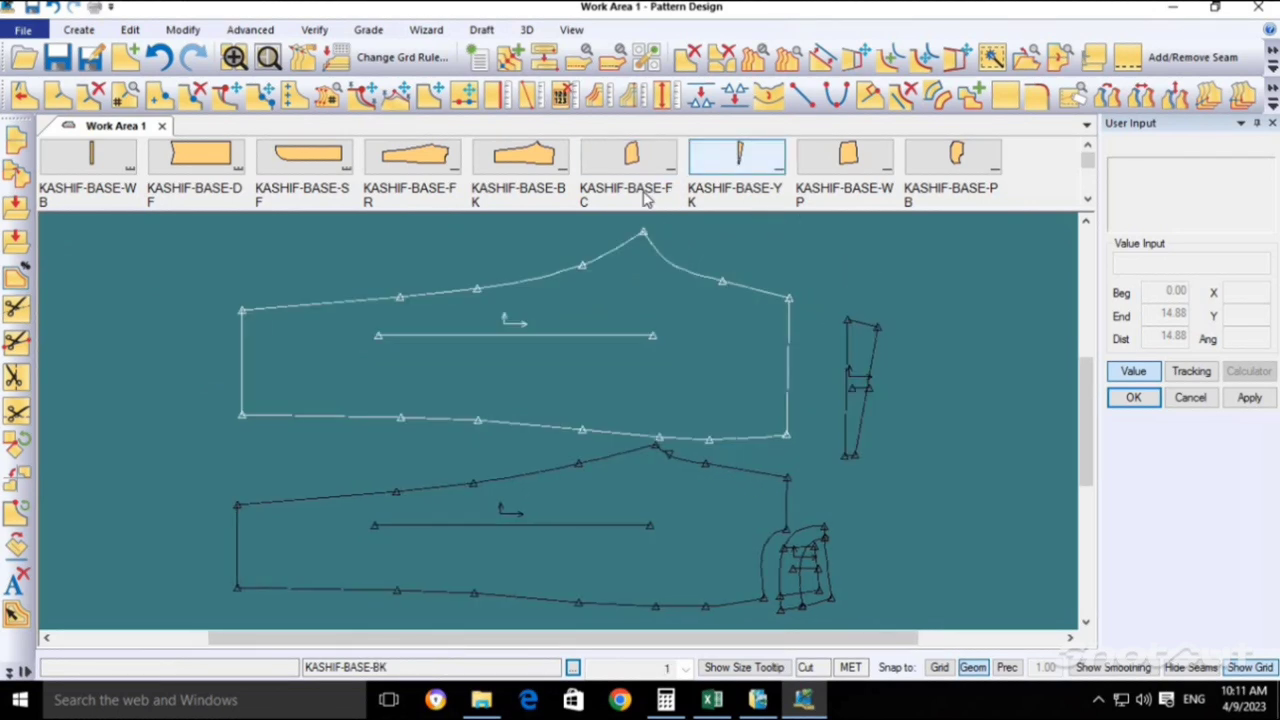
{"action": "mouse_move", "coordinate": [645, 192]}
{"action": "left_mouse_down"}
{"action": "mouse_move", "coordinate": [940, 420]}
{"action": "mouse_move", "coordinate": [888, 421]}
{"action": "mouse_move", "coordinate": [860, 543]}
{"action": "left_mouse_up"}
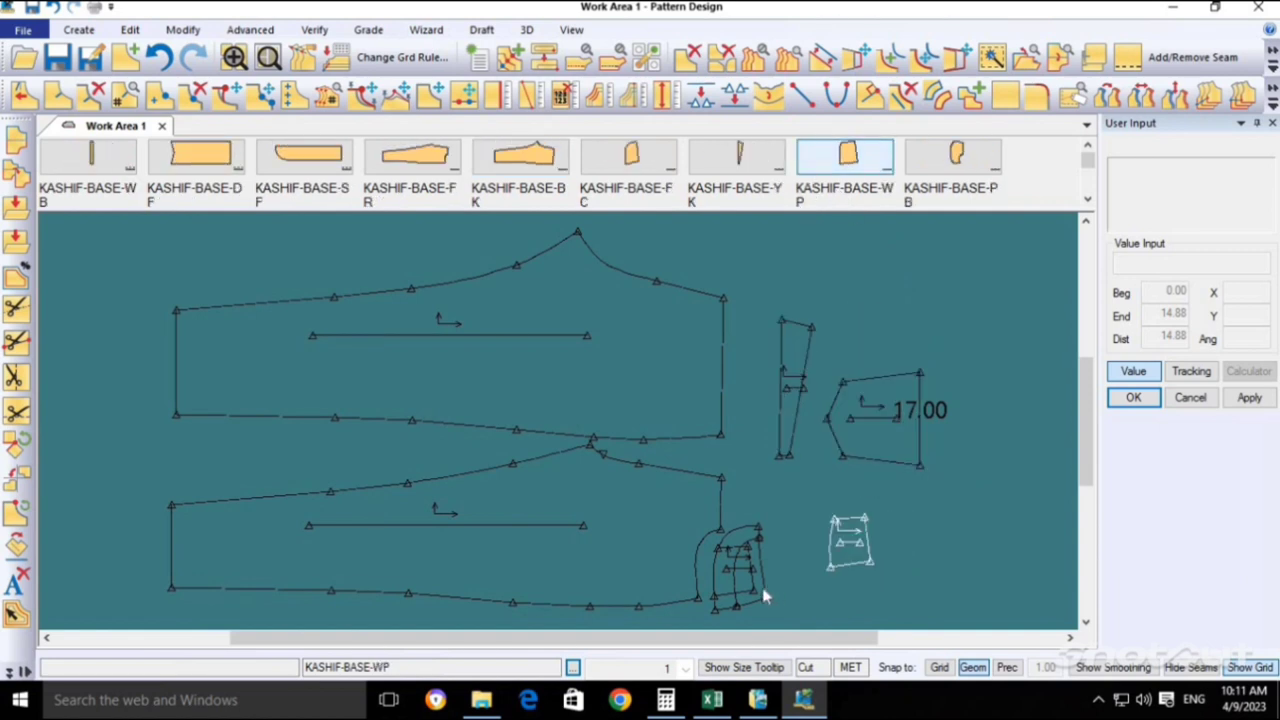
{"action": "left_click_drag", "start_coordinate": [765, 597], "coordinate": [805, 597]}
{"action": "left_click_drag", "start_coordinate": [686, 586], "coordinate": [670, 600]}
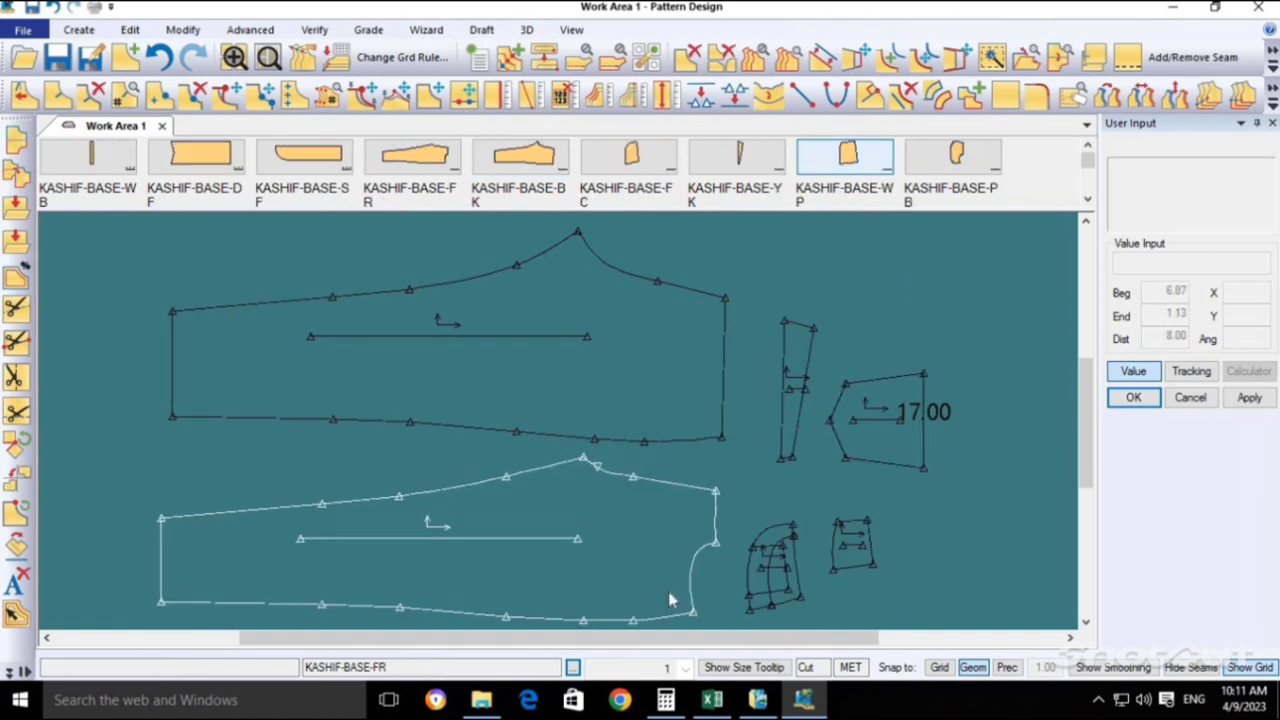
{"action": "left_click", "coordinate": [866, 558]}
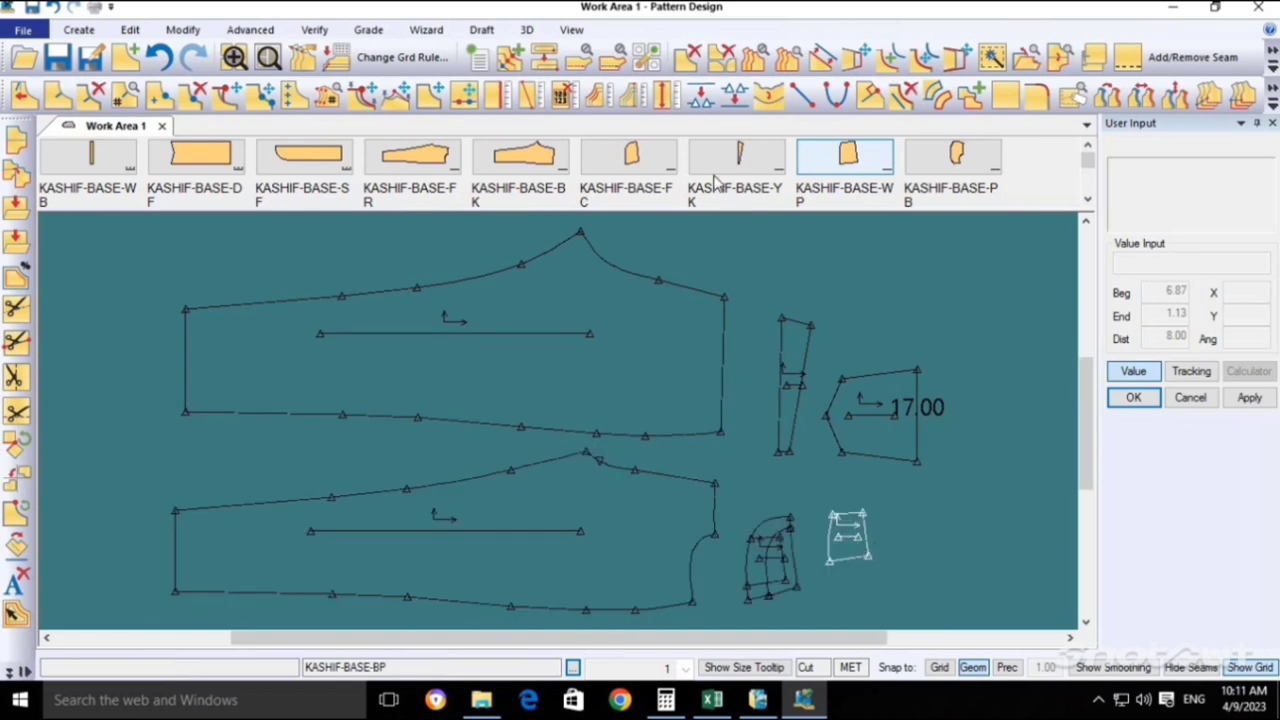
{"action": "scroll", "coordinate": [714, 180], "scroll_direction": "down", "scroll_amount": 2}
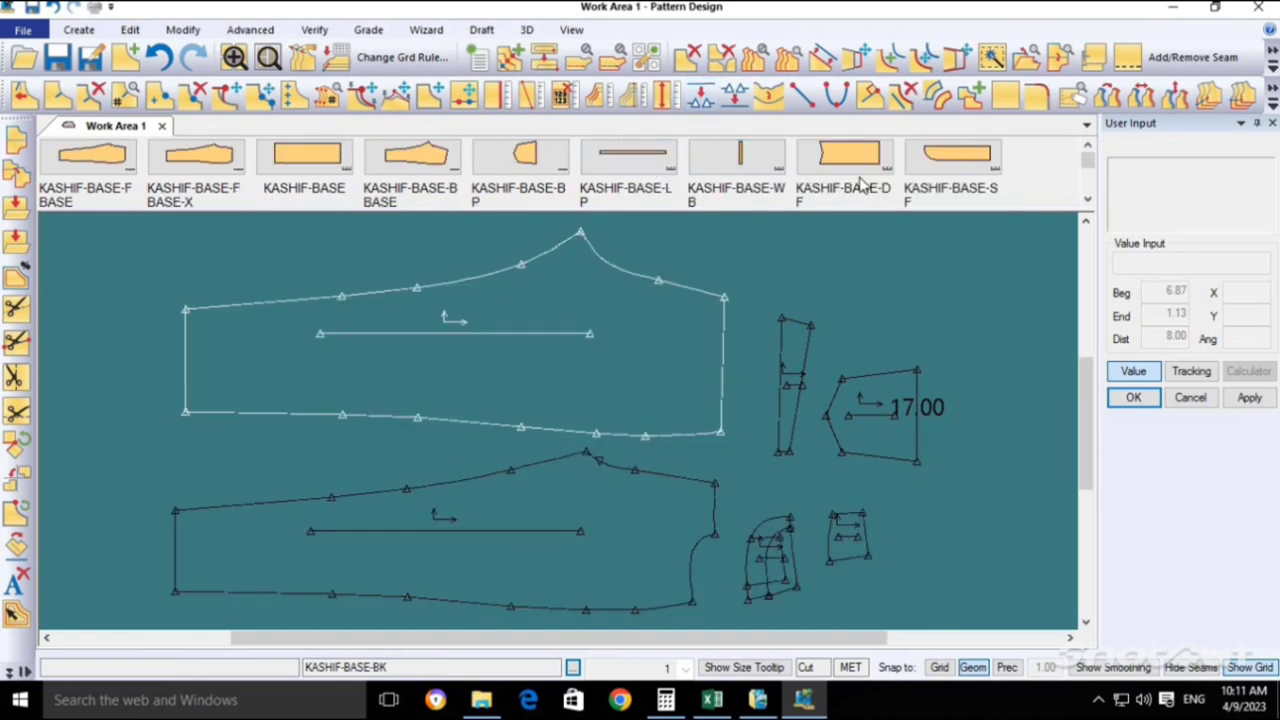
Add the KASHIF-BASE-DF, LP, WB band and PB pieces to the layout.
{"action": "left_click_drag", "start_coordinate": [862, 183], "coordinate": [880, 335]}
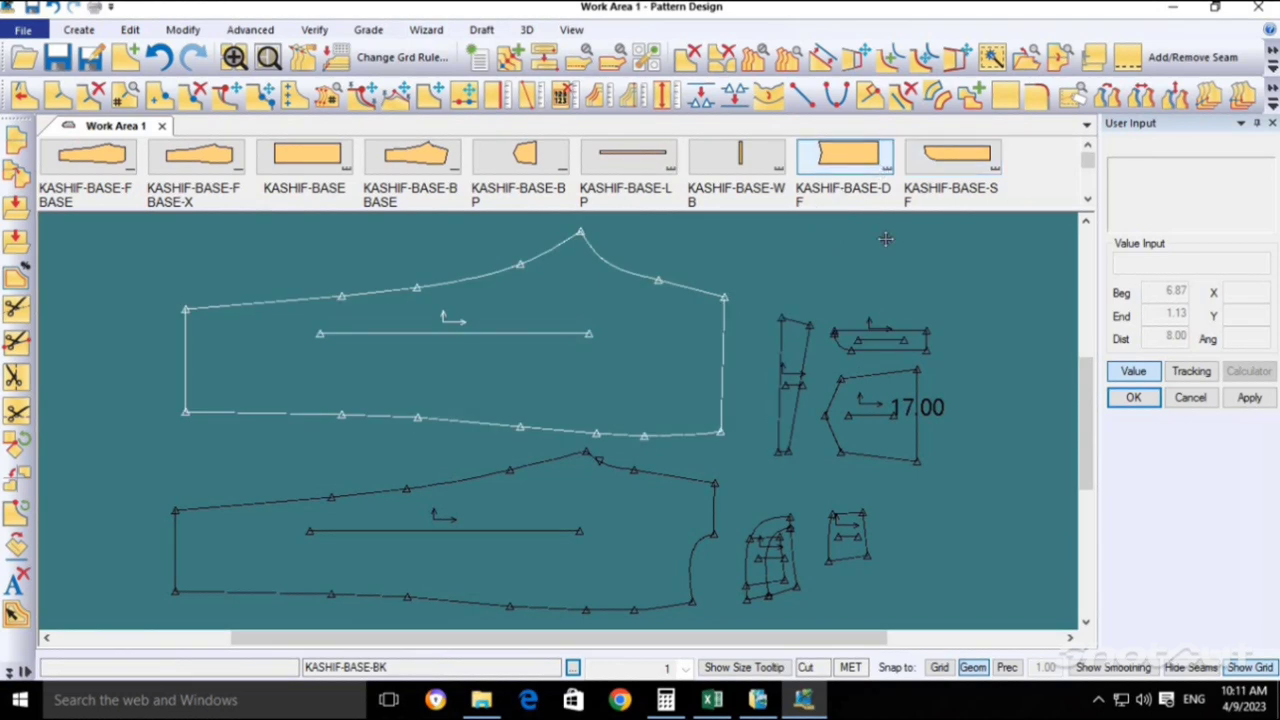
{"action": "left_click_drag", "start_coordinate": [885, 239], "coordinate": [887, 265]}
{"action": "mouse_move", "coordinate": [630, 160]}
{"action": "left_mouse_down"}
{"action": "mouse_move", "coordinate": [633, 229]}
{"action": "mouse_move", "coordinate": [660, 243]}
{"action": "left_mouse_up"}
{"action": "left_click_drag", "start_coordinate": [738, 155], "coordinate": [969, 432]}
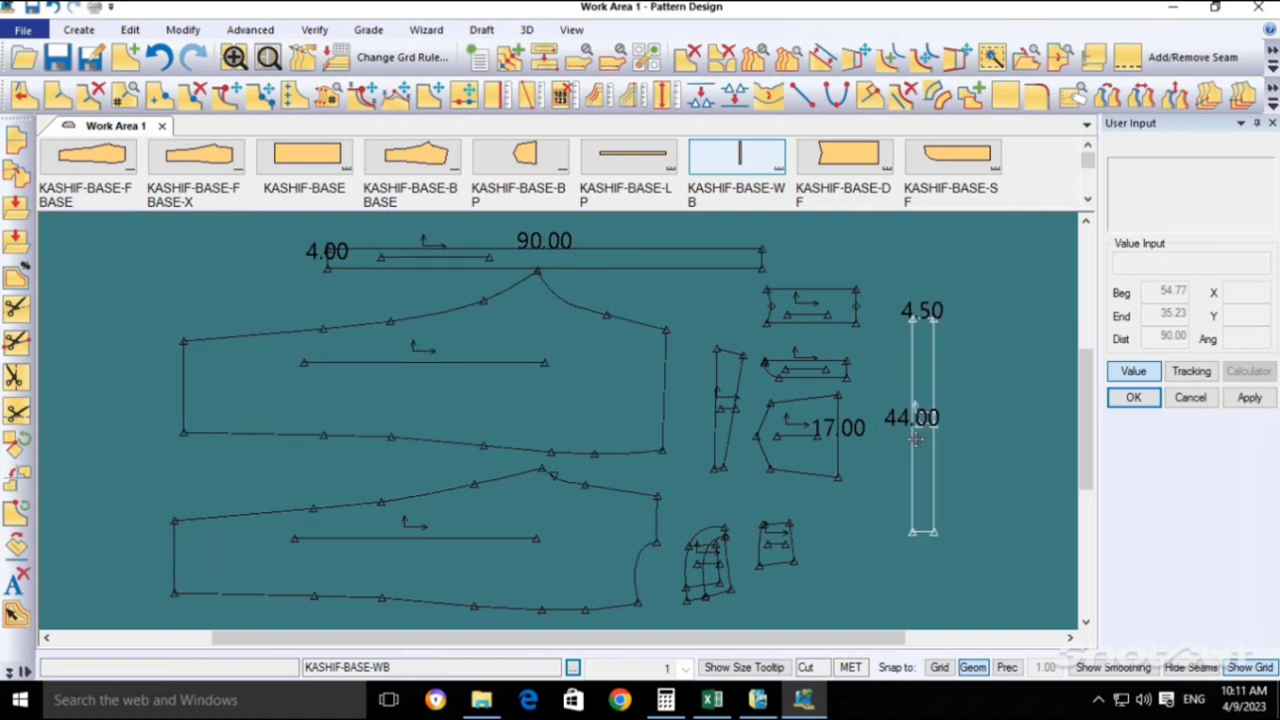
{"action": "scroll", "coordinate": [850, 175], "scroll_direction": "down", "scroll_amount": 1}
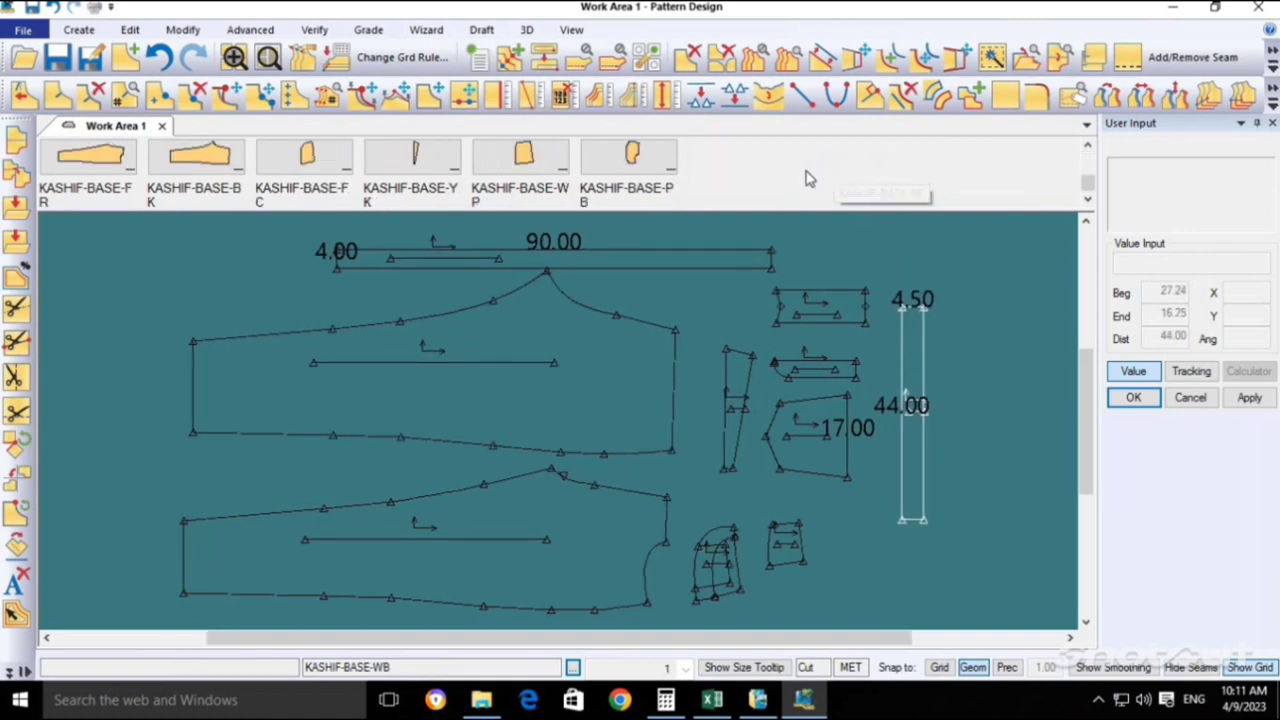
{"action": "left_click_drag", "start_coordinate": [635, 160], "coordinate": [954, 440]}
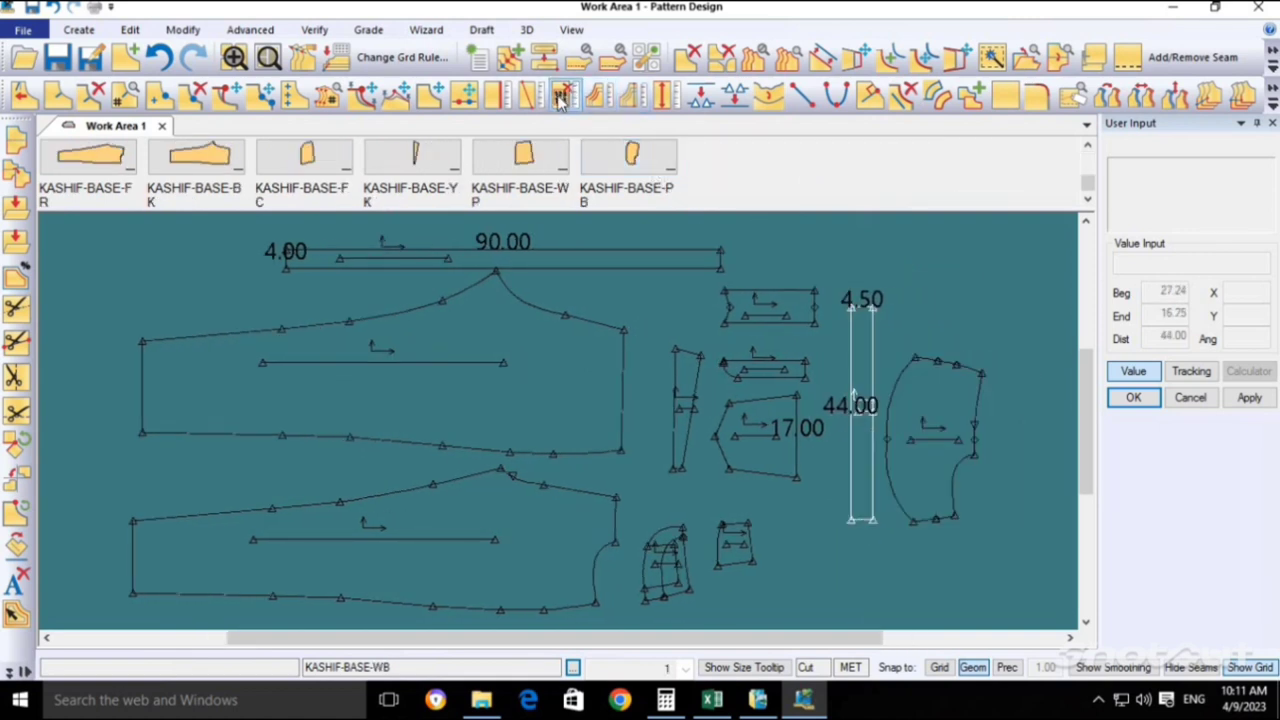
Nudge the FR, YK, BP and WP pieces into a tidy arrangement.
{"action": "left_click", "coordinate": [615, 385]}
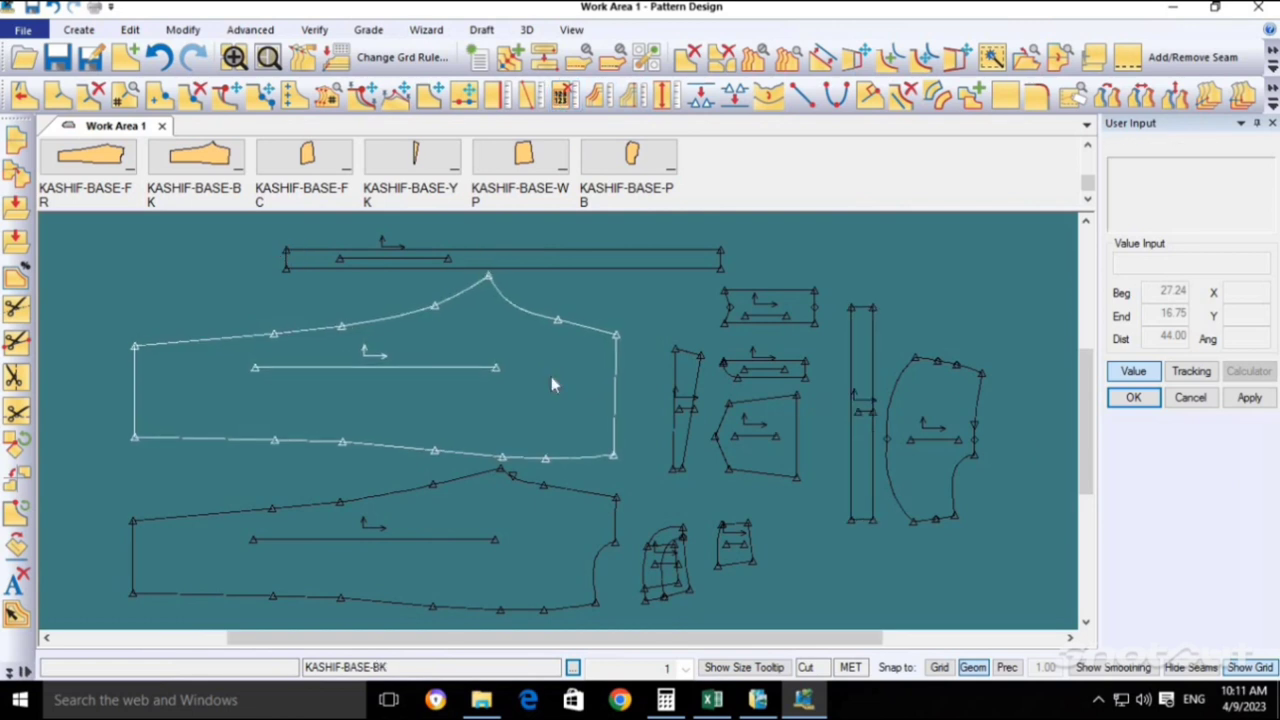
{"action": "left_click", "coordinate": [528, 535]}
{"action": "left_click_drag", "start_coordinate": [528, 535], "coordinate": [525, 540]}
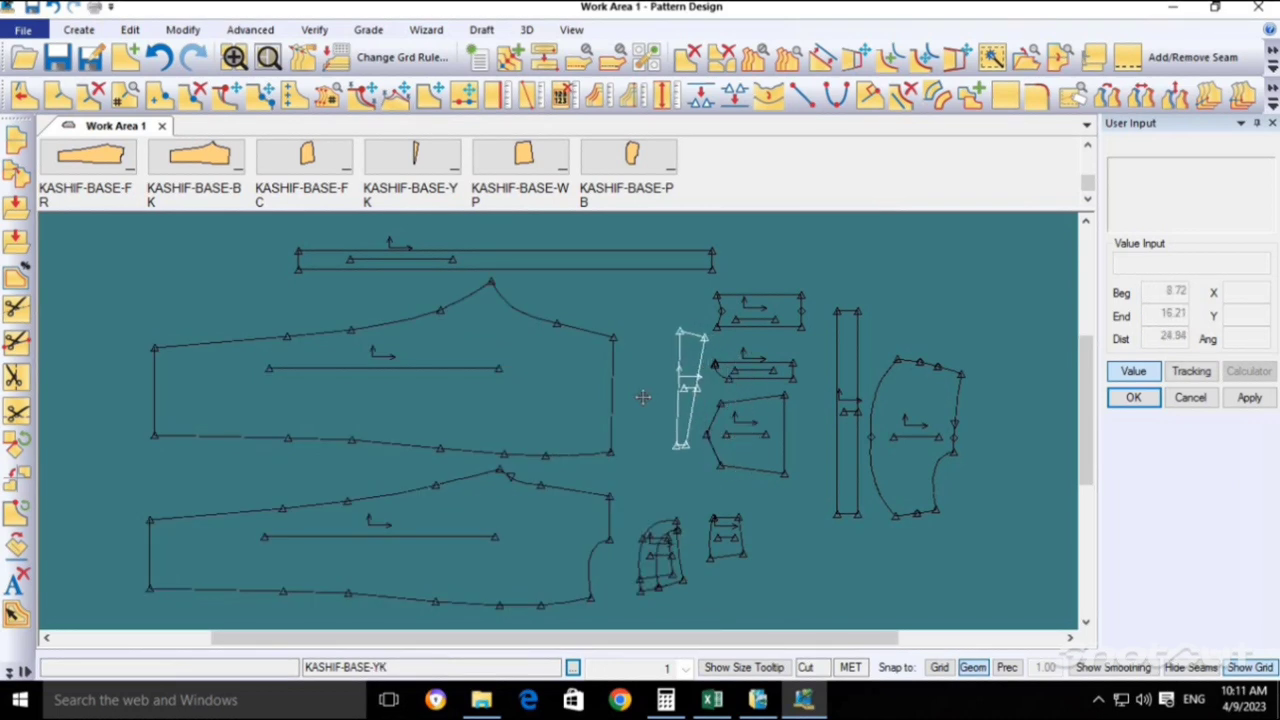
{"action": "left_click_drag", "start_coordinate": [662, 427], "coordinate": [622, 402]}
{"action": "left_click_drag", "start_coordinate": [745, 460], "coordinate": [735, 465]}
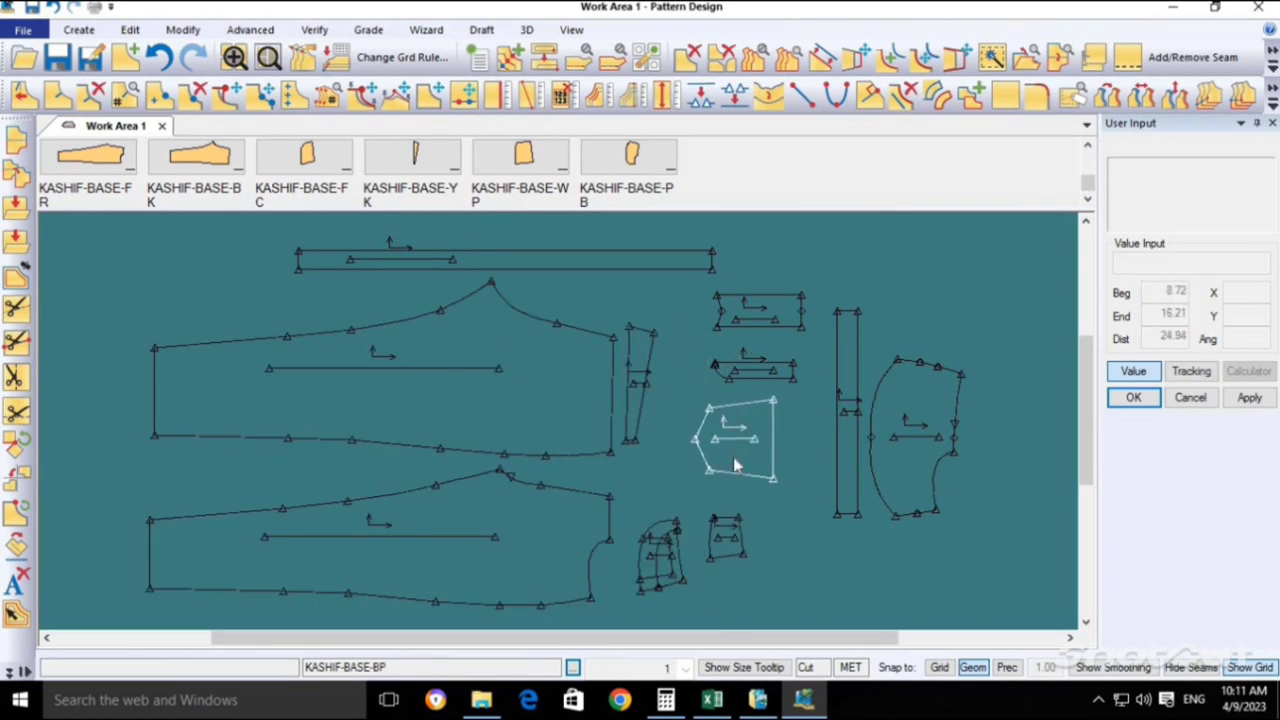
{"action": "left_click_drag", "start_coordinate": [737, 552], "coordinate": [729, 554]}
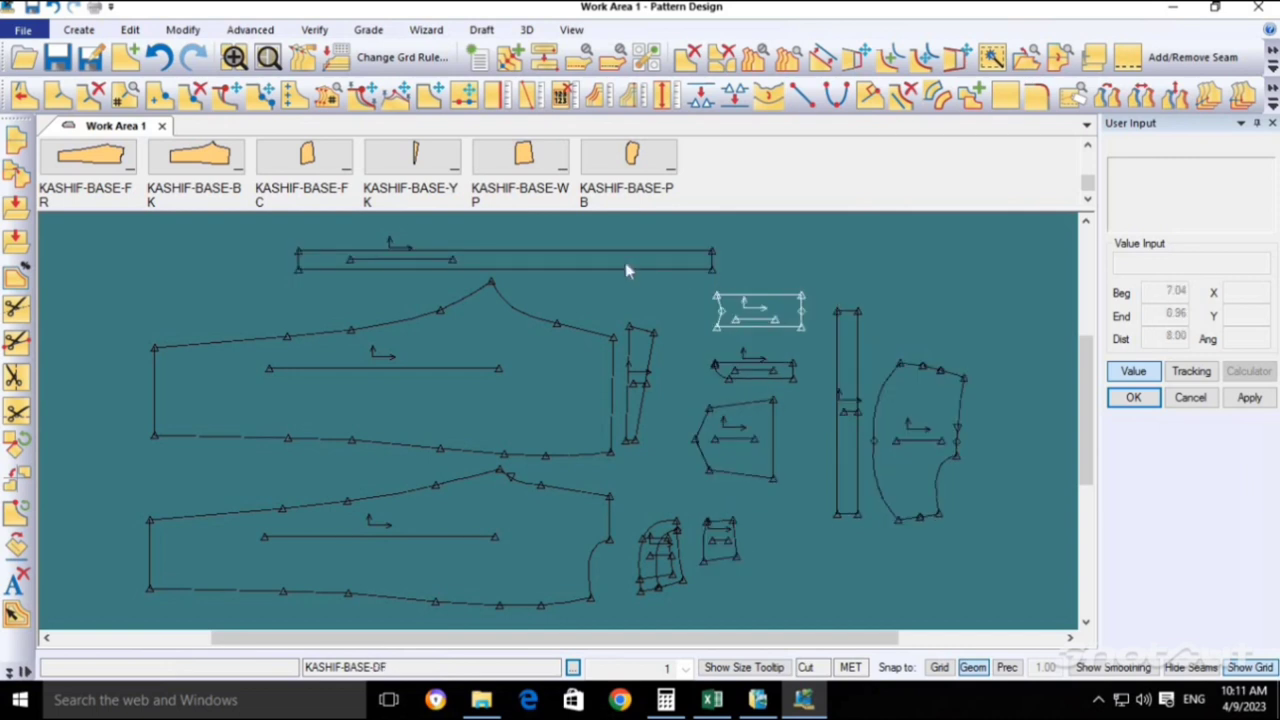
{"action": "left_click", "coordinate": [268, 57]}
{"action": "scroll", "coordinate": [606, 467], "scroll_direction": "up", "scroll_amount": 1}
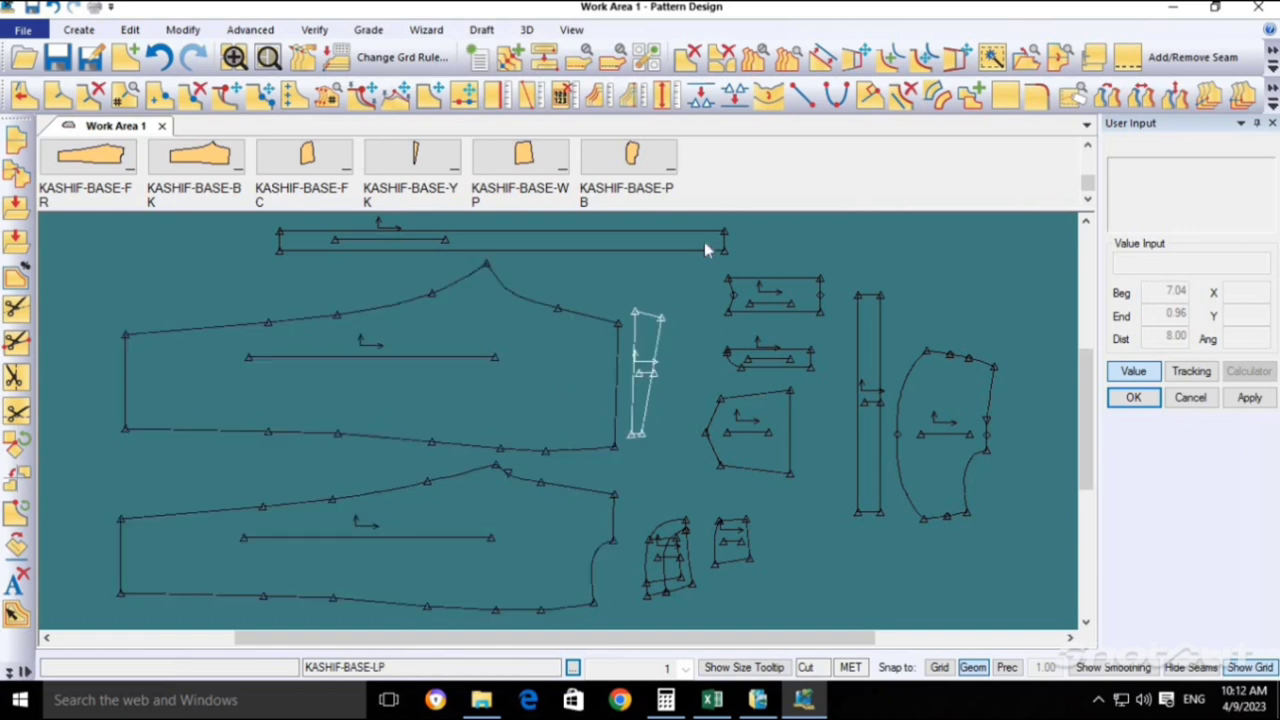
{"action": "left_click", "coordinate": [768, 95]}
{"action": "left_click", "coordinate": [463, 479]}
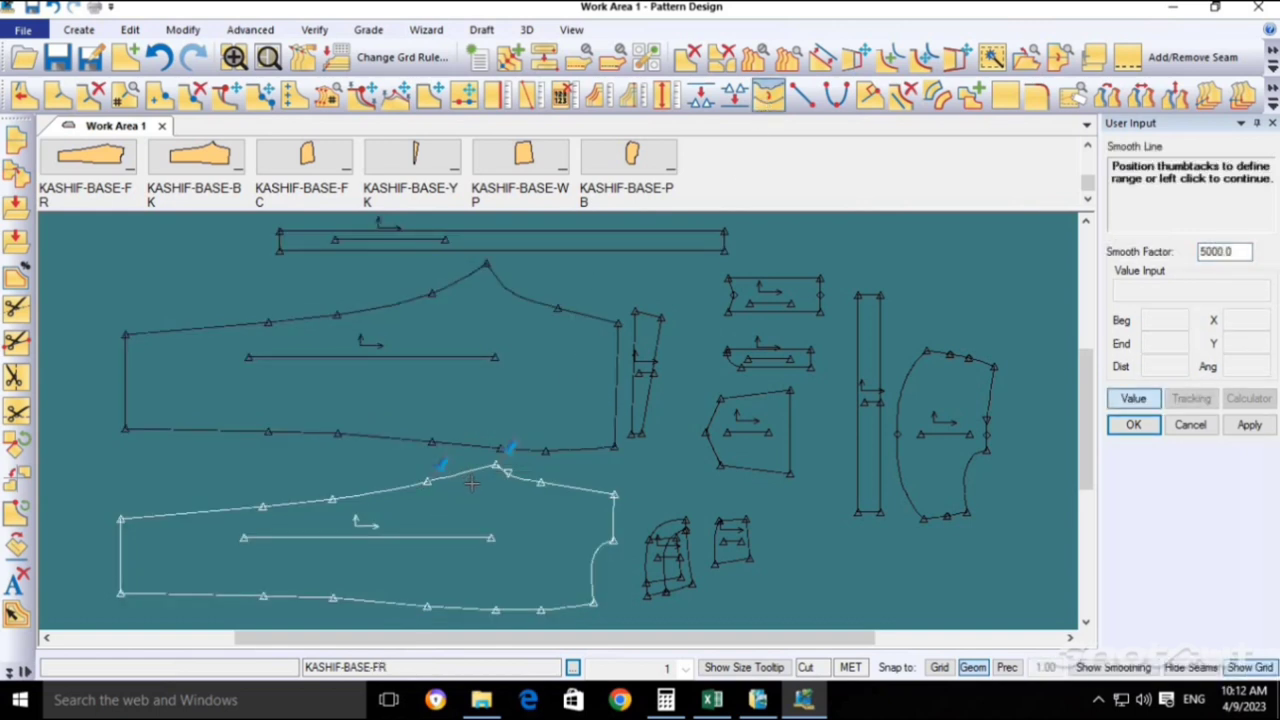
{"action": "right_click", "coordinate": [477, 497]}
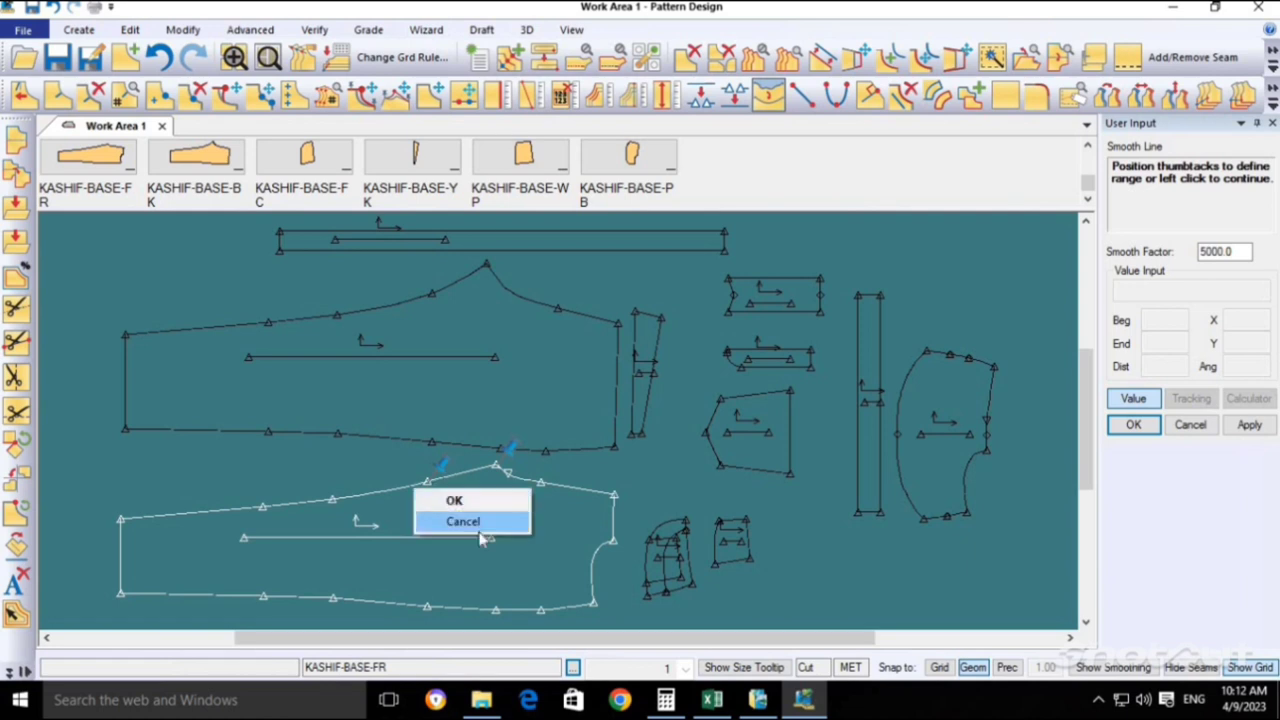
{"action": "left_click", "coordinate": [465, 520]}
{"action": "key", "text": "Escape"}
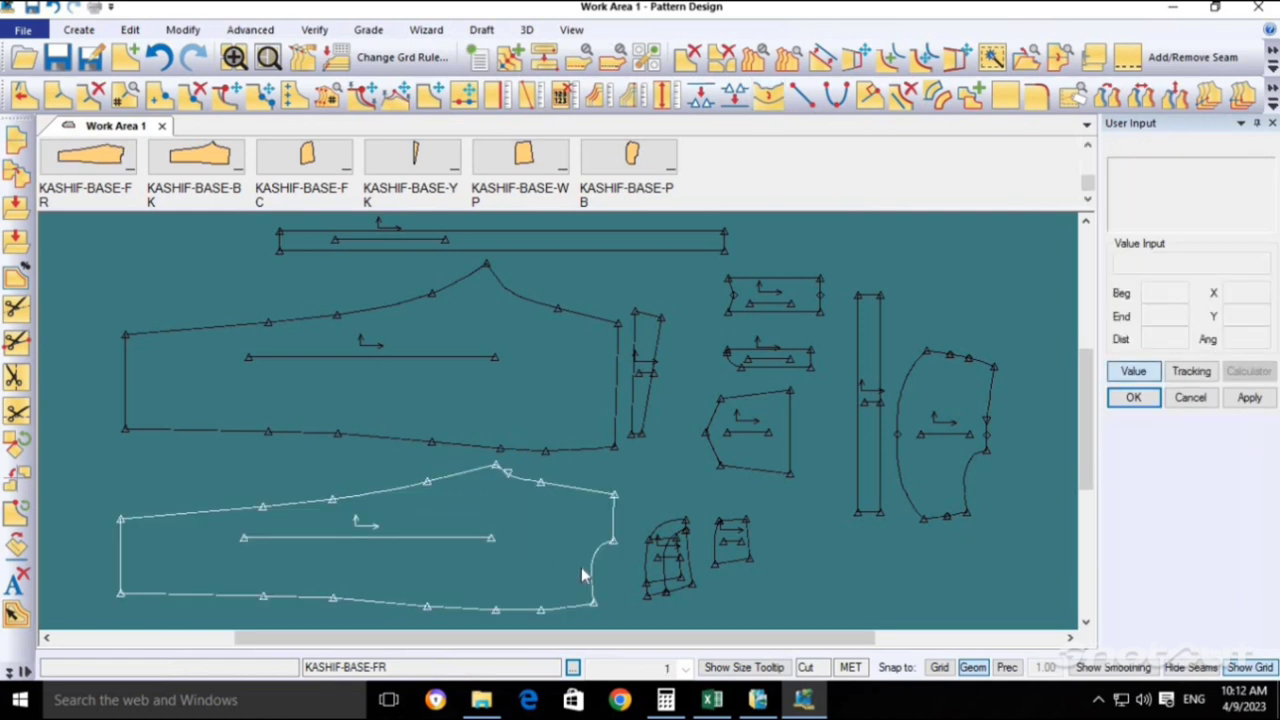